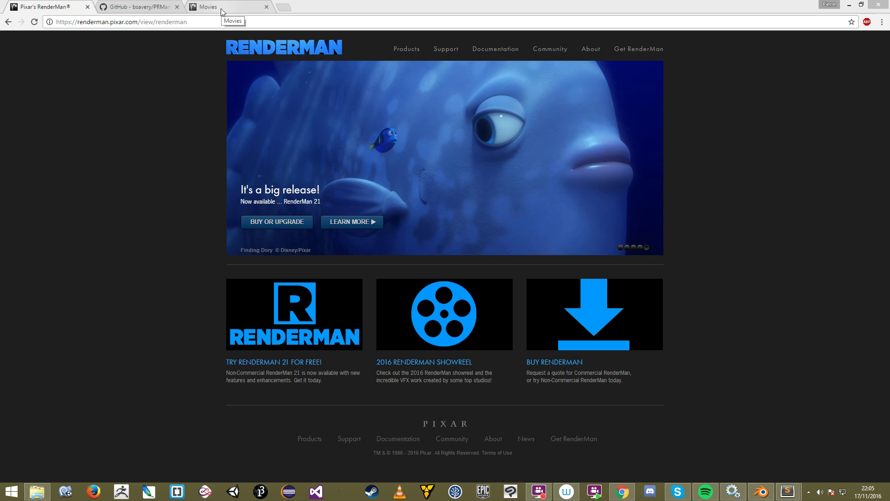
Step: Open the Movies page, scroll through the year-by-year list of RenderMan films, and return to the top
click(220, 8)
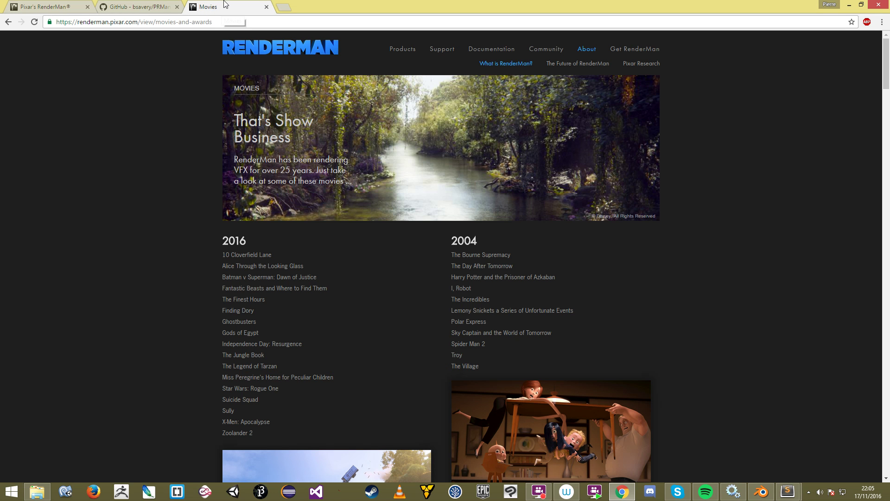
click(93, 24)
click(280, 254)
scroll(279, 253, down, 8)
scroll(418, 197, down, 6)
scroll(416, 196, down, 17)
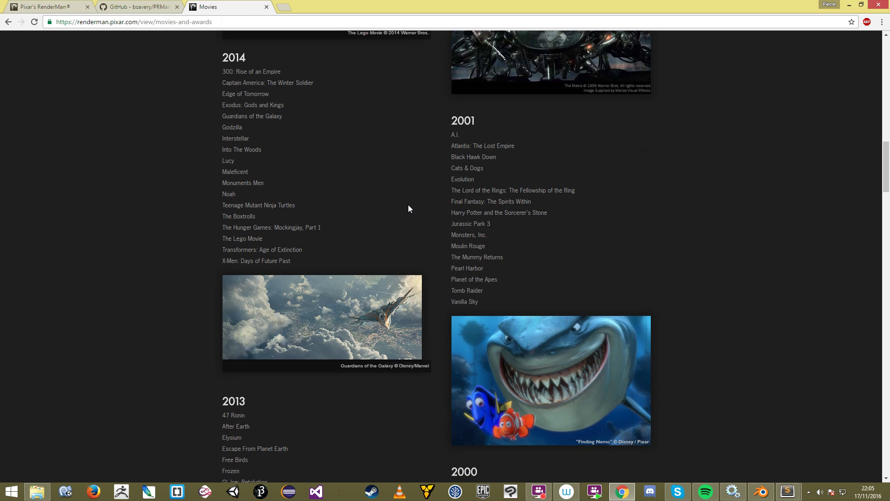
scroll(396, 172, down, 7)
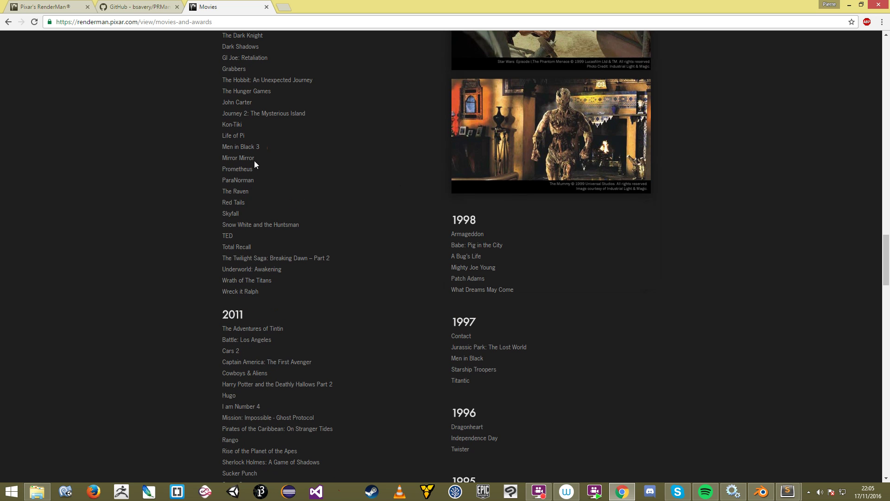
scroll(496, 278, down, 3)
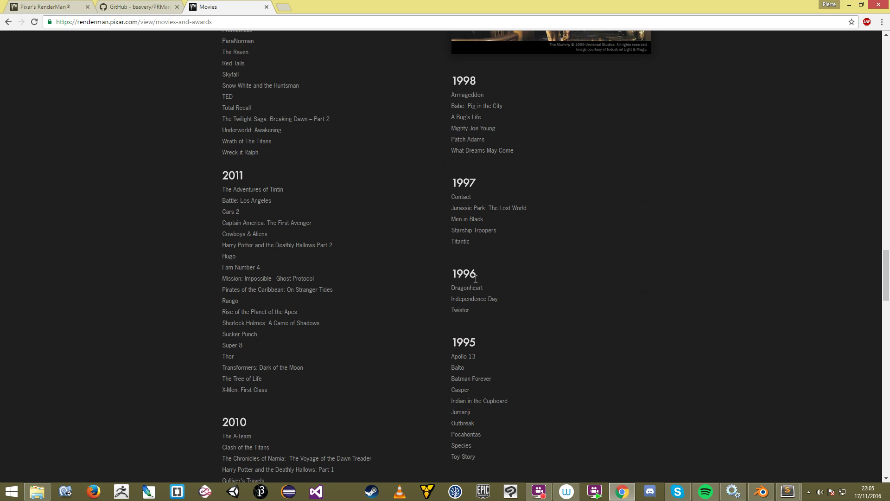
scroll(575, 338, up, 13)
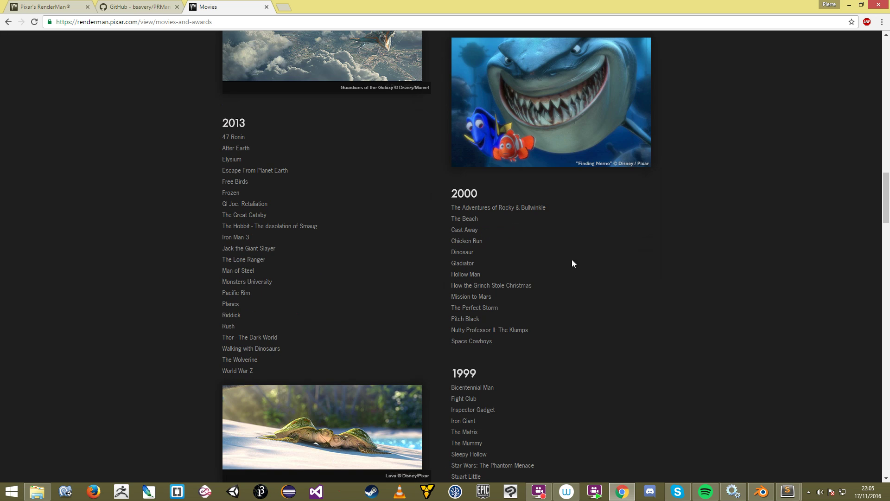
scroll(533, 265, up, 18)
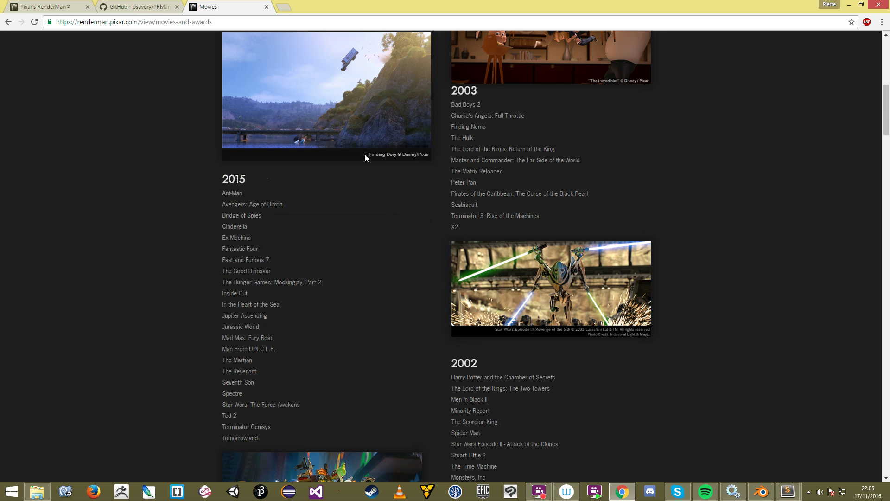
scroll(329, 194, up, 10)
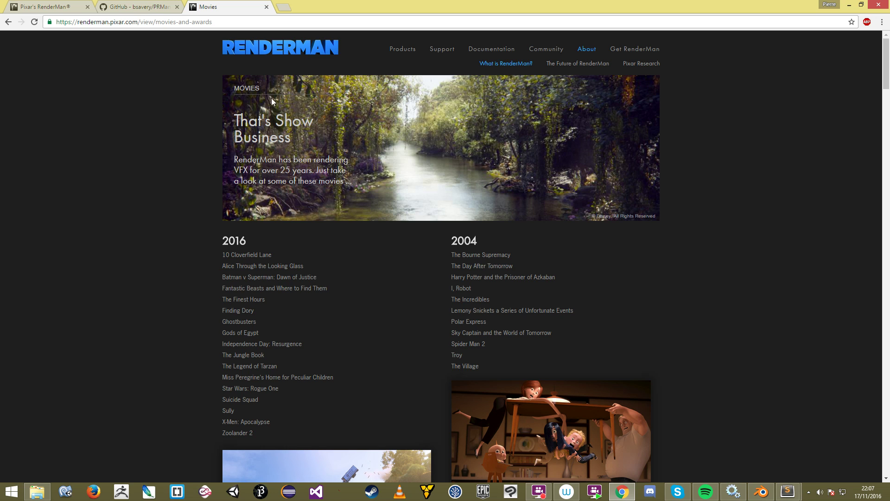
Step: From the RenderMan home page, open the Try RenderMan 21 page and its Download & Install guide
click(36, 6)
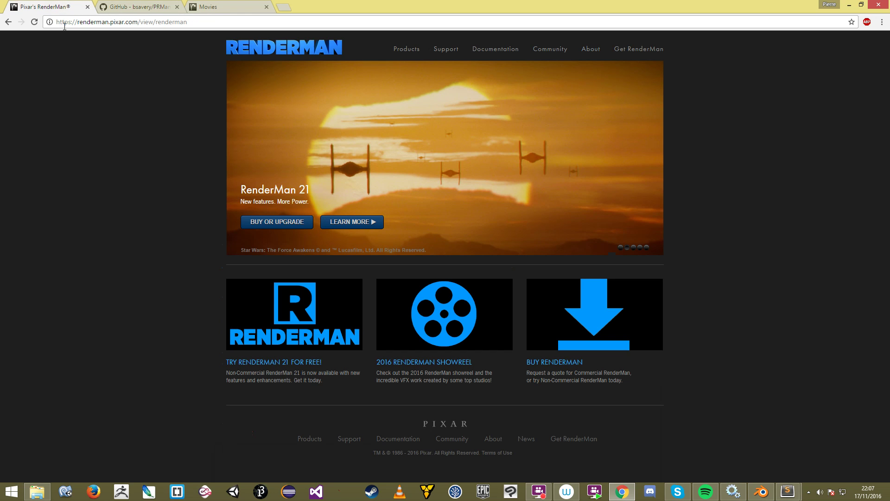
drag(76, 24, 140, 24)
click(140, 23)
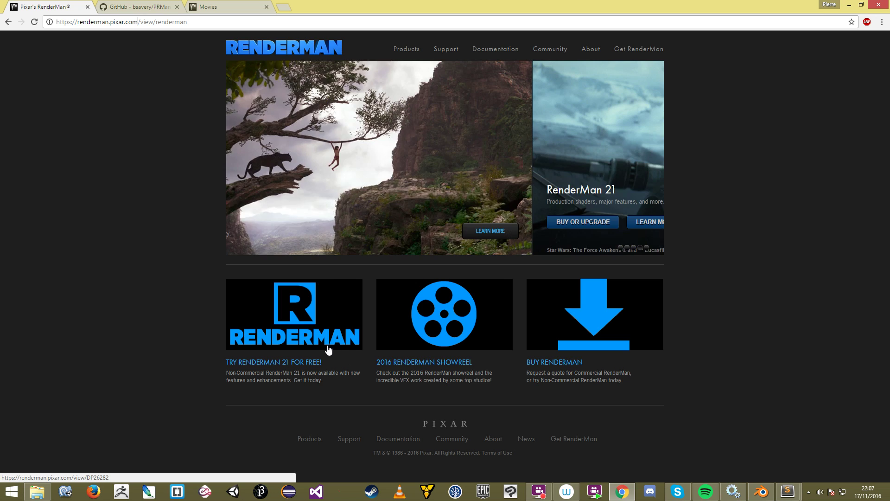
click(327, 345)
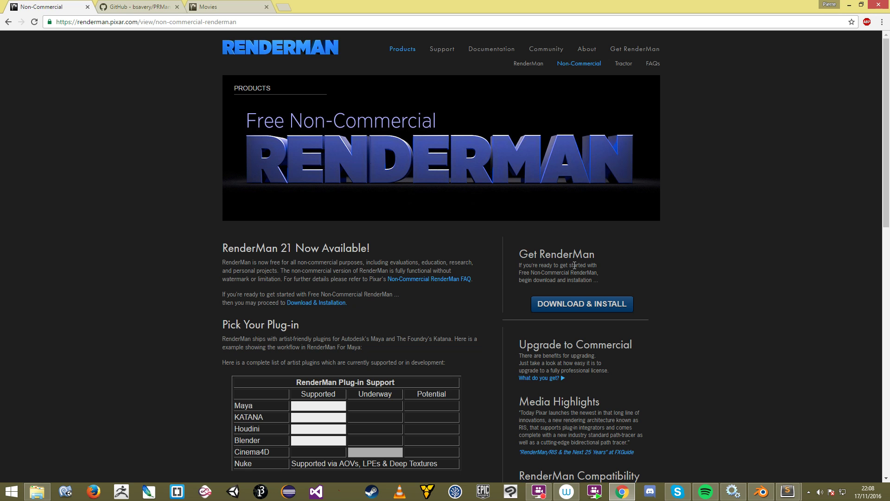
click(589, 309)
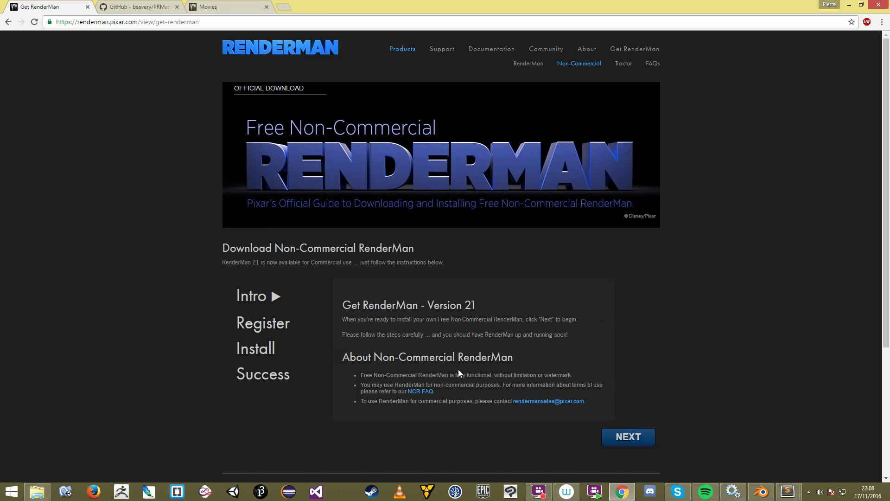
Step: Advance the guide to Step 1: Register and scroll through the blank registration form
click(636, 438)
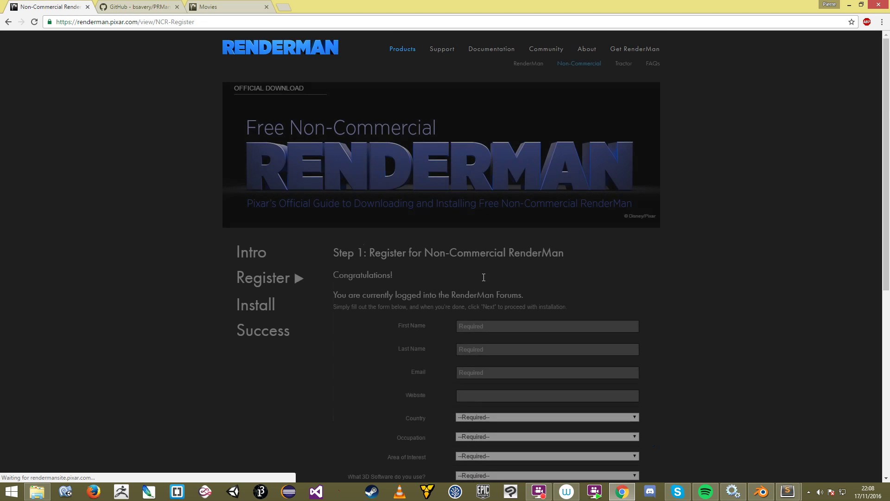
scroll(482, 278, down, 3)
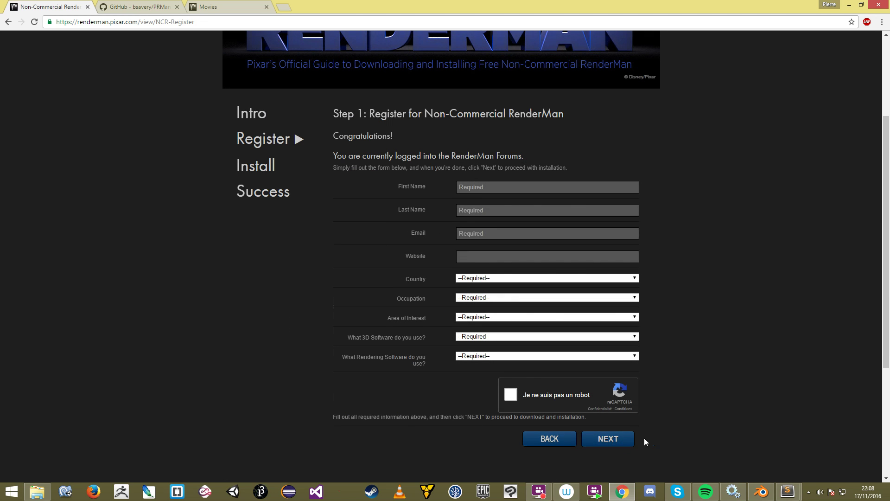
scroll(670, 361, up, 3)
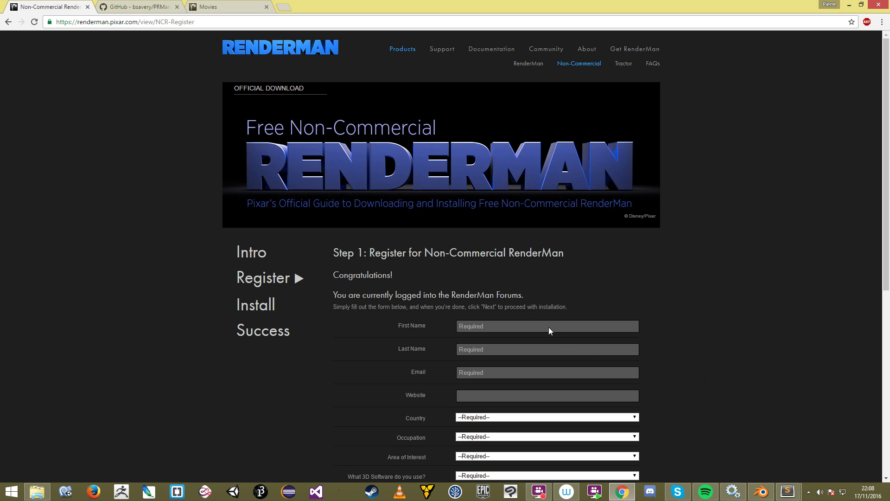
scroll(565, 255, down, 1)
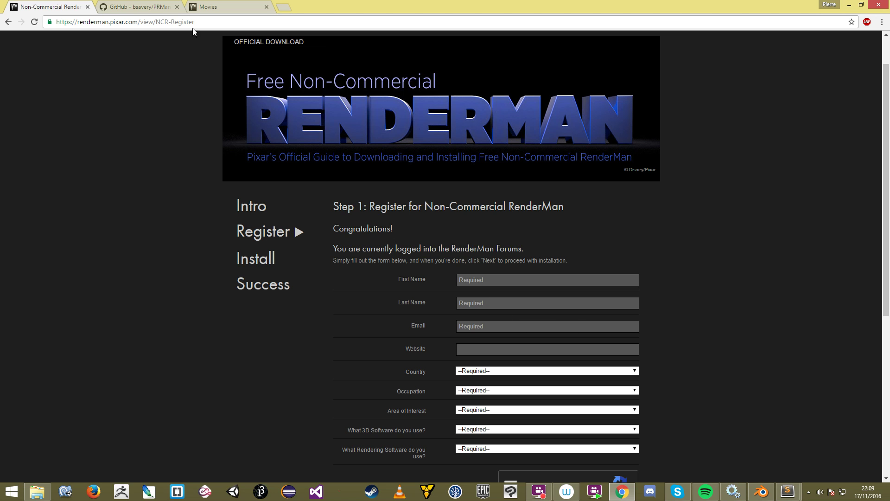
Step: On the PRMan-for-Blender GitHub repository, download the code as a ZIP archive
click(137, 4)
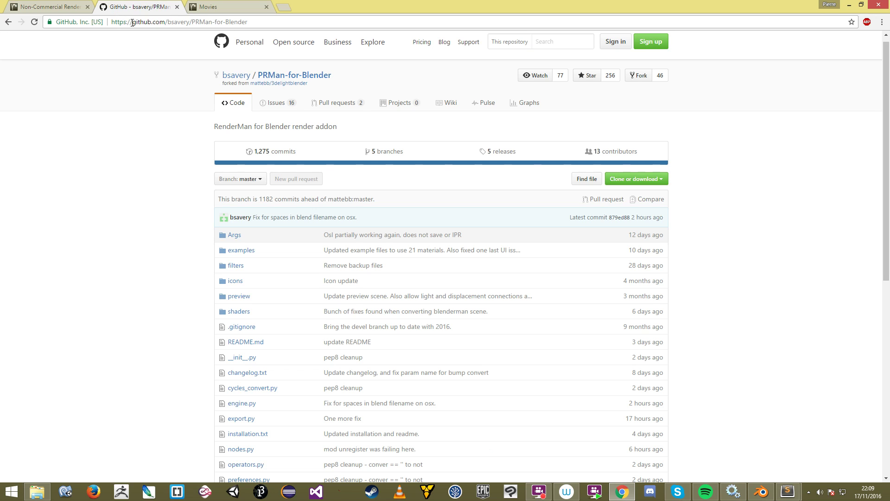
drag(140, 22, 192, 18)
click(199, 21)
triple_click(128, 22)
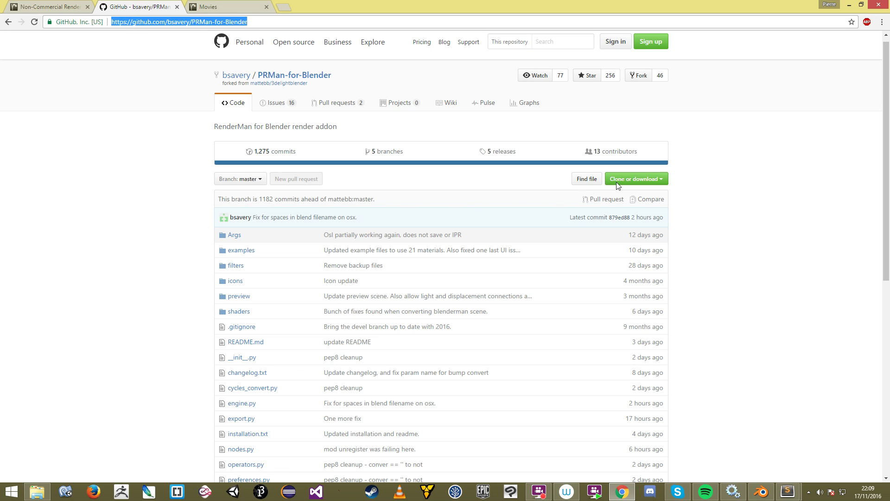
click(635, 179)
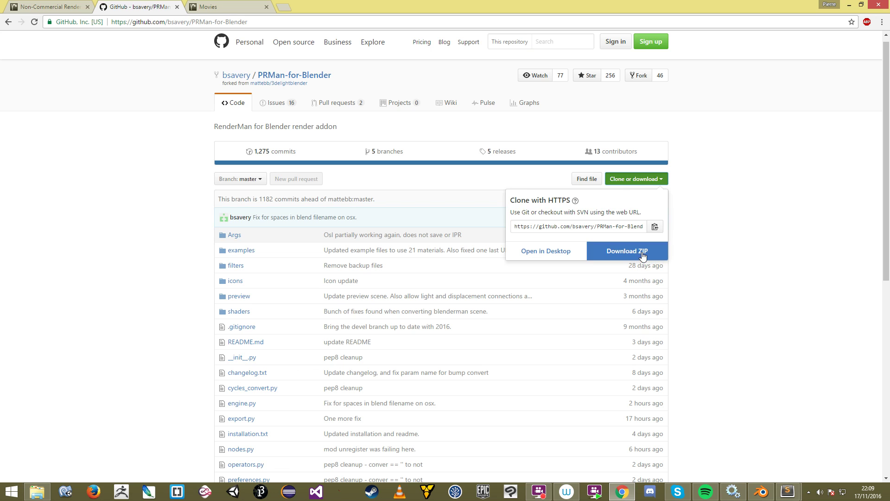
click(633, 254)
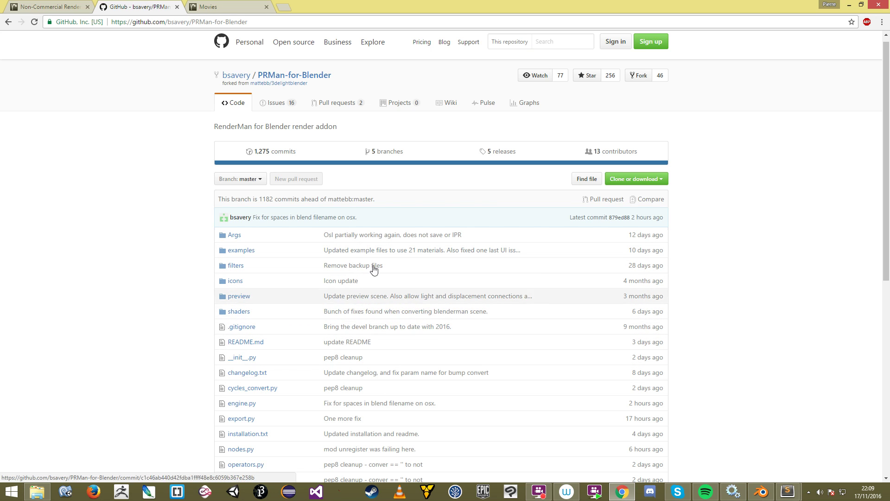
Step: Confirm the master branch is selected, then switch back to Blender
click(232, 180)
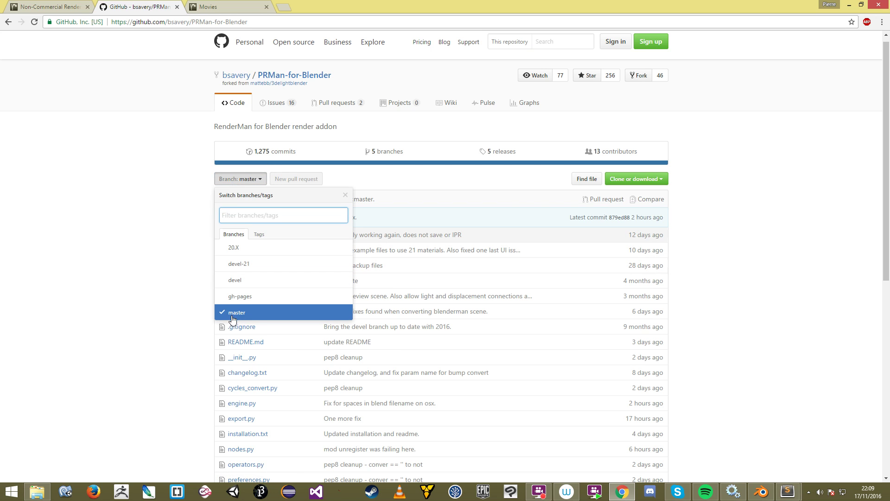
click(248, 317)
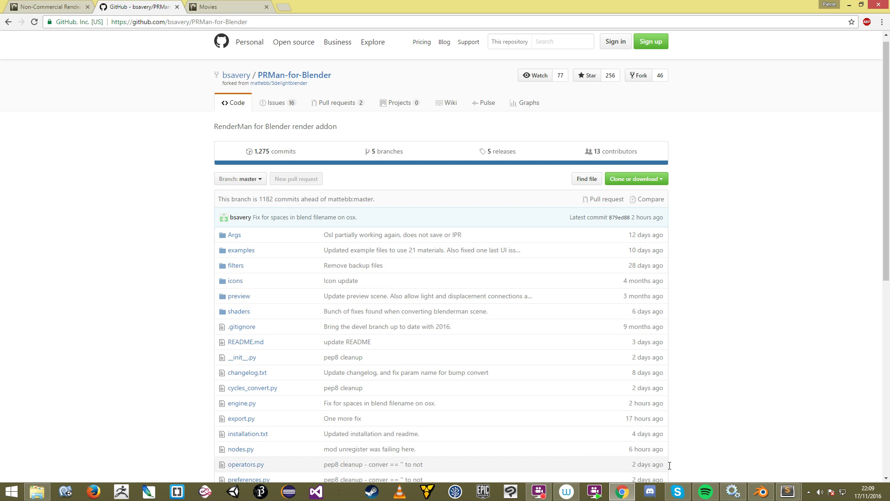
click(761, 492)
Step: In User Preferences Add-ons, start installing an add-on from a file
click(522, 273)
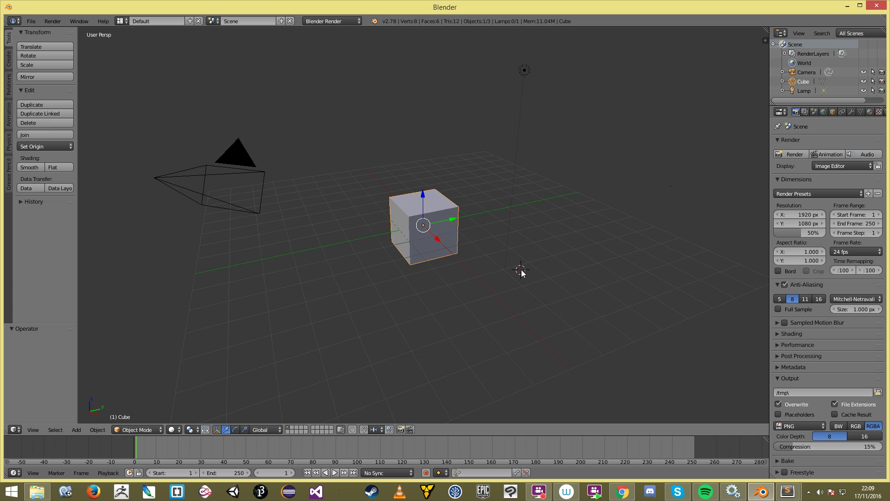
key(ctrl+alt+u)
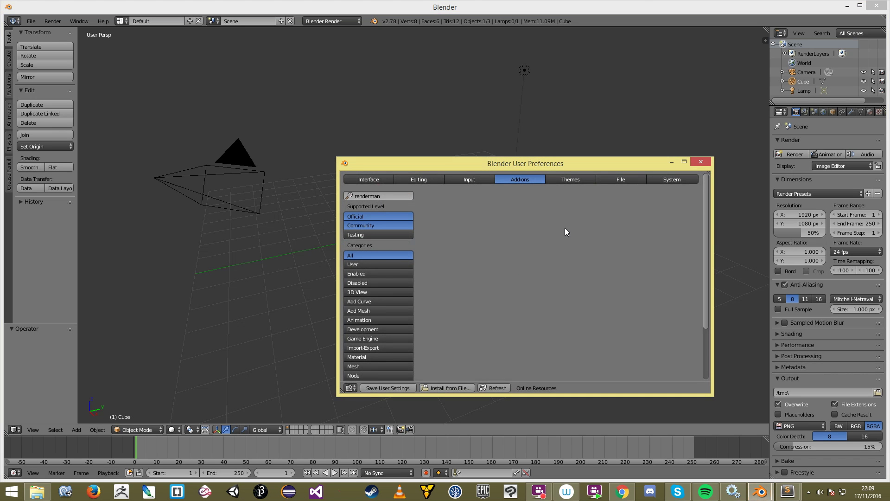
click(387, 197)
click(458, 388)
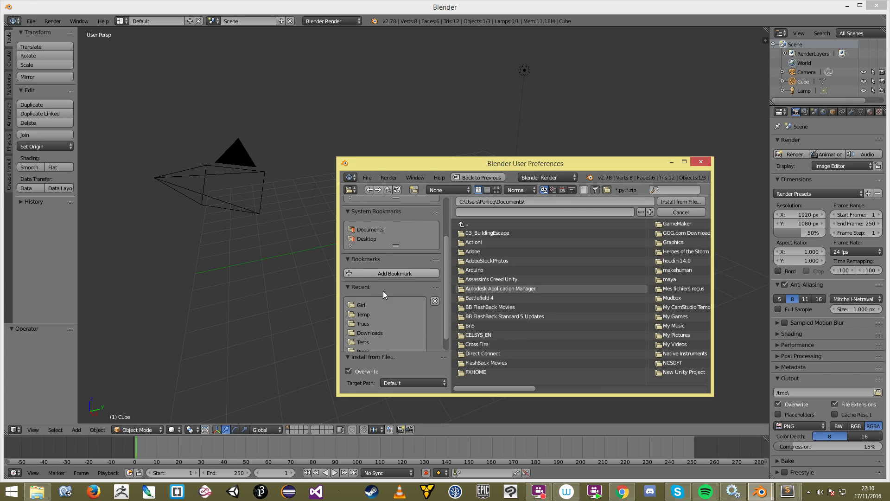
Step: Browse to the Trucs folder and install PRMan-for-Blender-master.zip
scroll(394, 287, down, 2)
click(366, 309)
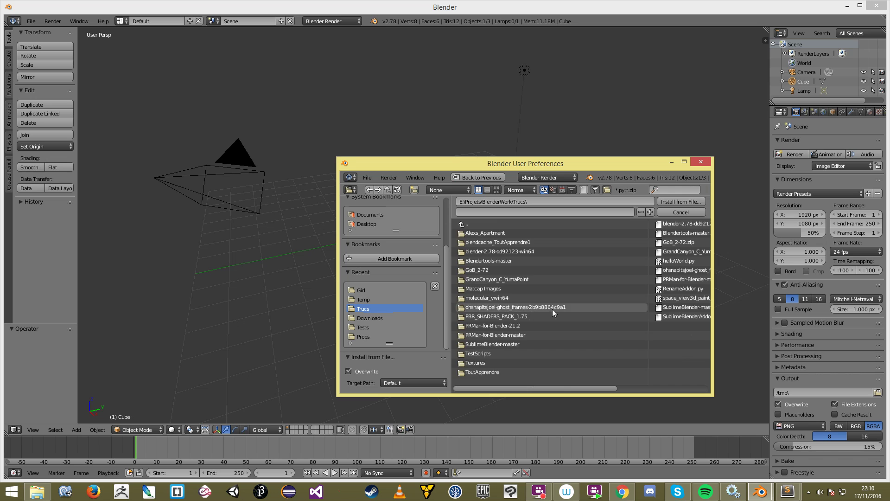
scroll(552, 308, down, 3)
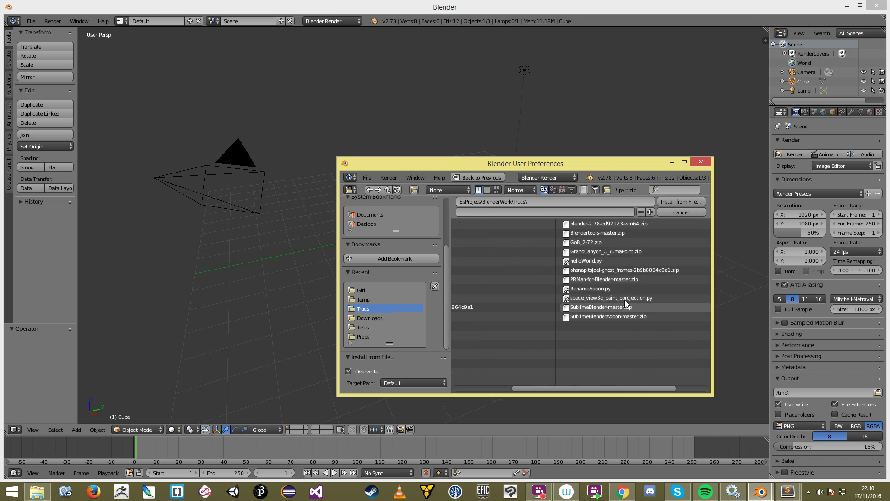
scroll(616, 241, up, 3)
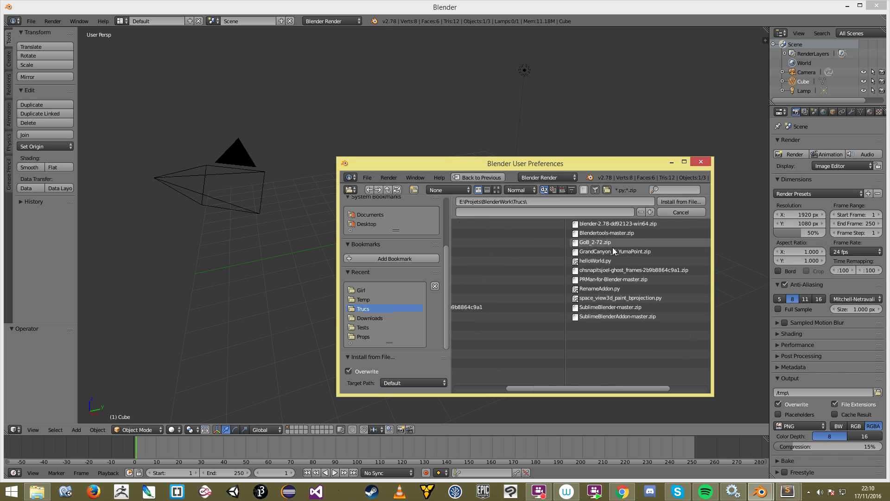
scroll(664, 309, down, 2)
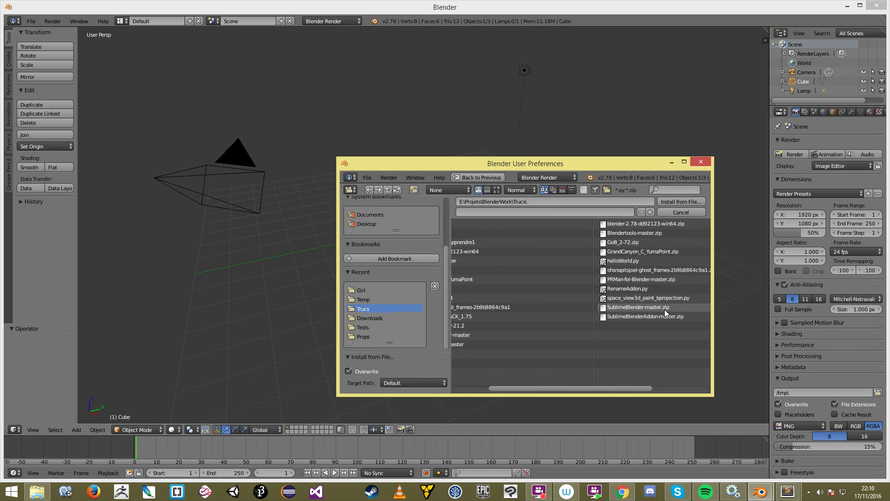
click(662, 278)
scroll(662, 279, down, 3)
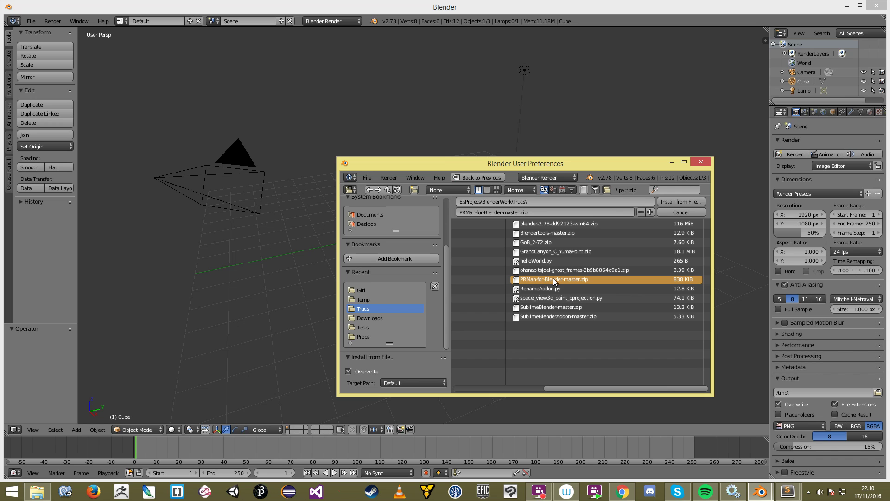
click(680, 202)
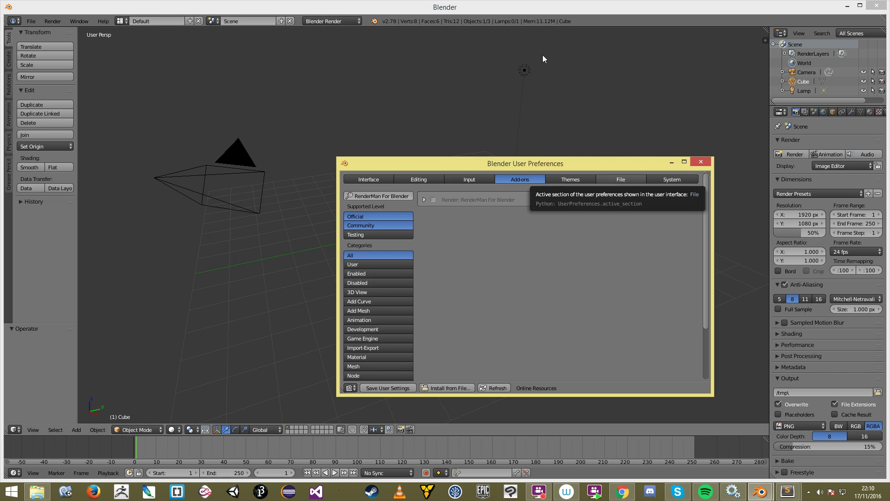
click(433, 200)
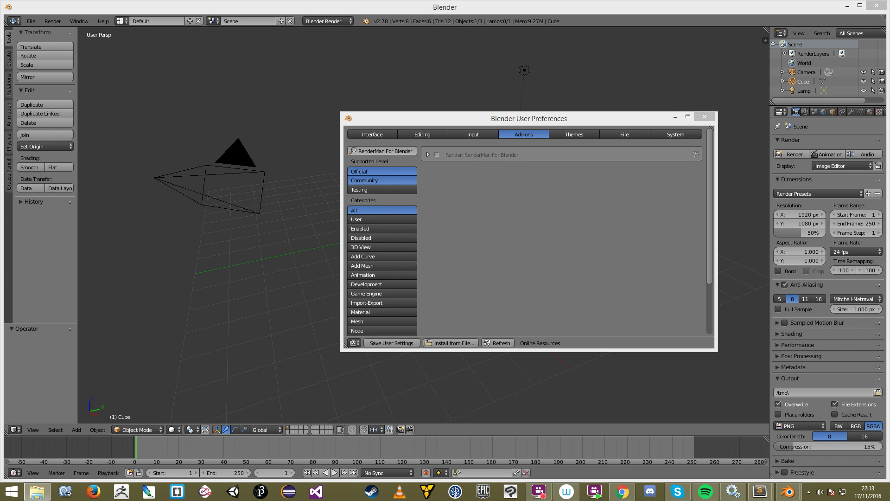
Step: Browse Roaming > Blender Foundation > Blender > 2.78, inspect config and scripts, then close Explorer
drag(889, 102, 420, 133)
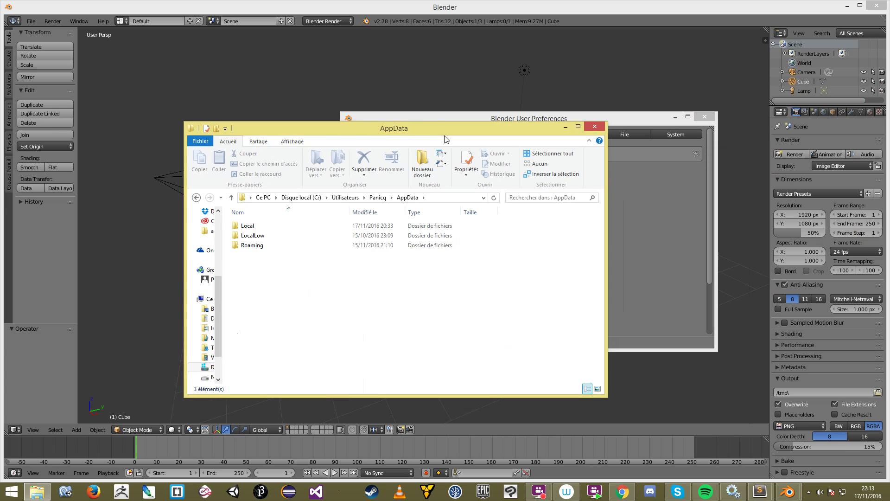
double_click(260, 246)
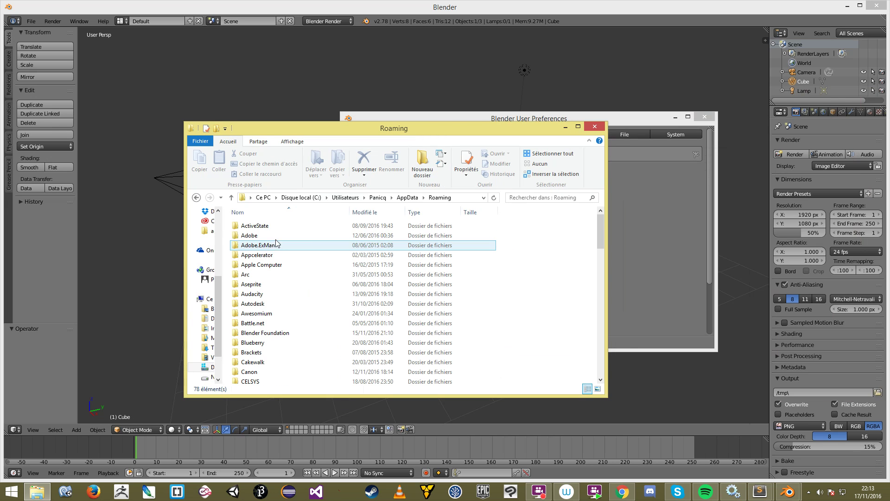
double_click(291, 335)
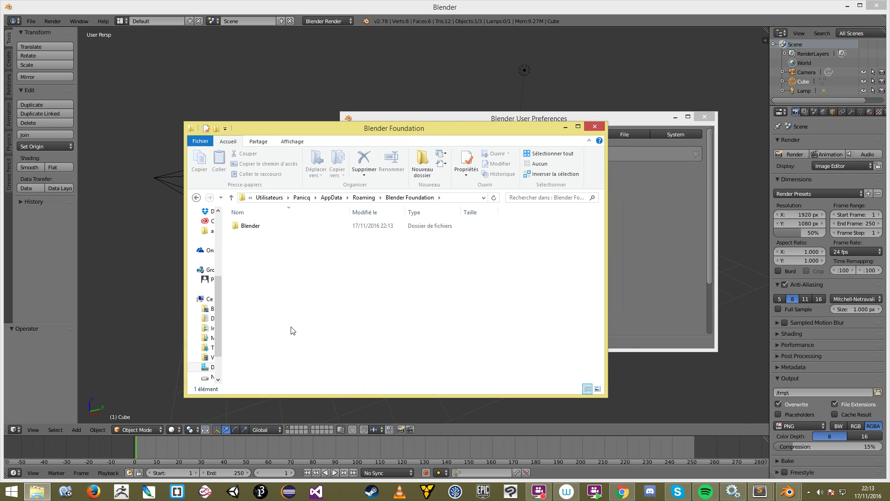
double_click(279, 230)
double_click(277, 229)
drag(267, 278, 236, 217)
click(197, 198)
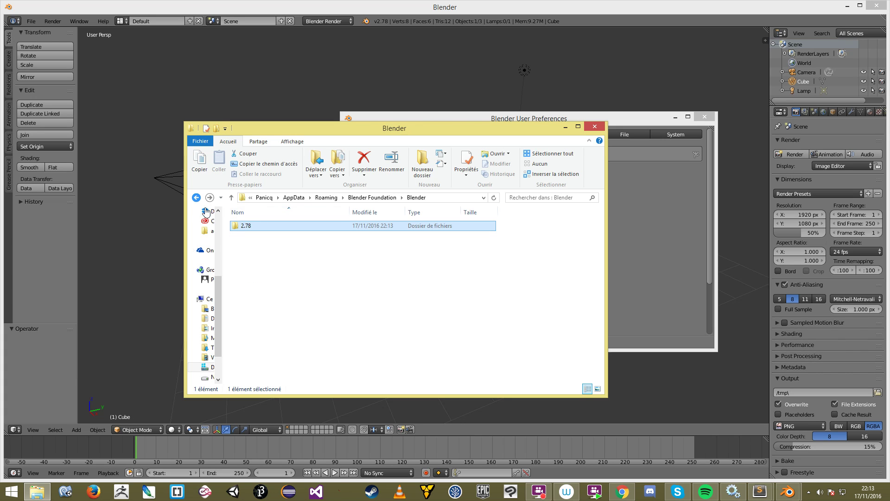
click(594, 127)
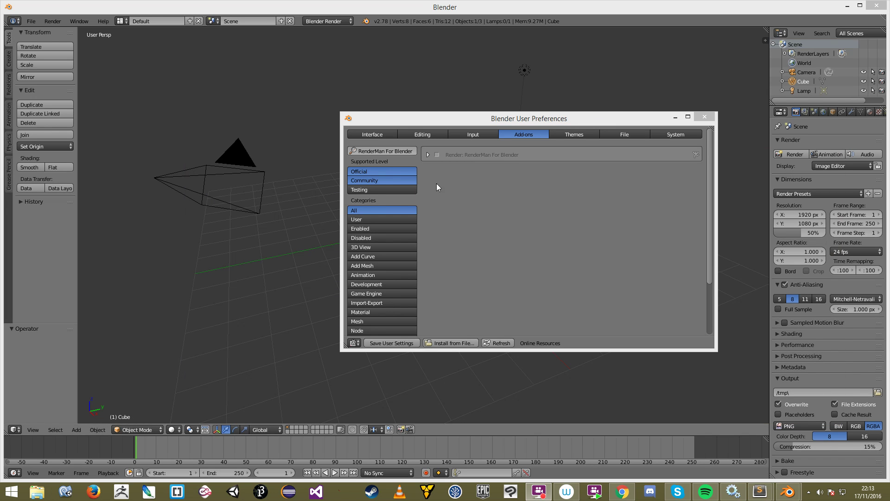
Step: Enable RenderMan For Blender, set its RenderMan version to 21.2, and save the user settings
click(437, 158)
click(436, 155)
click(427, 155)
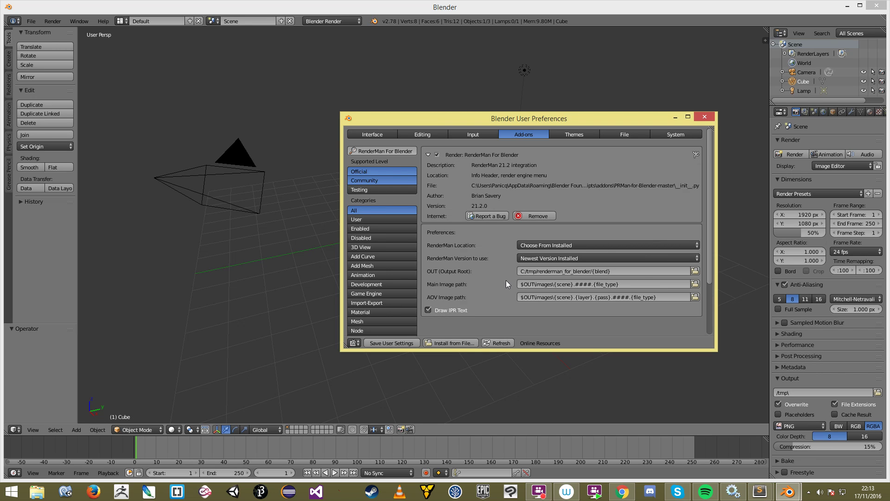
click(548, 256)
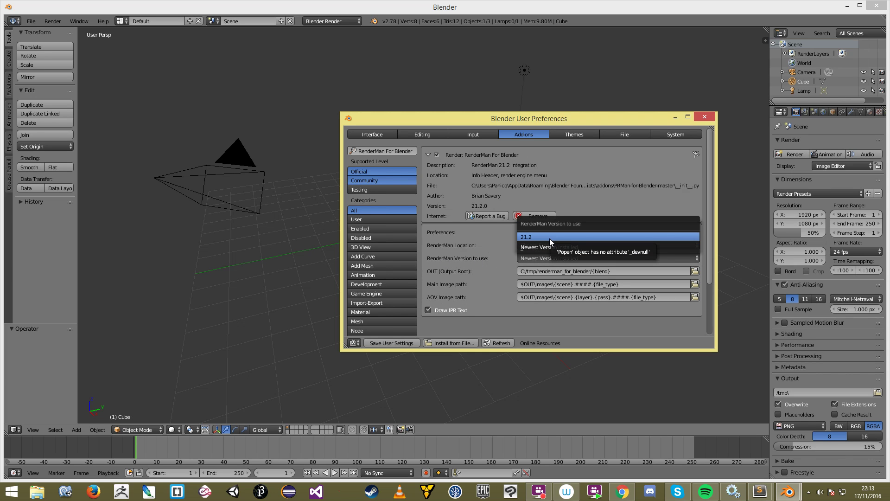
click(550, 239)
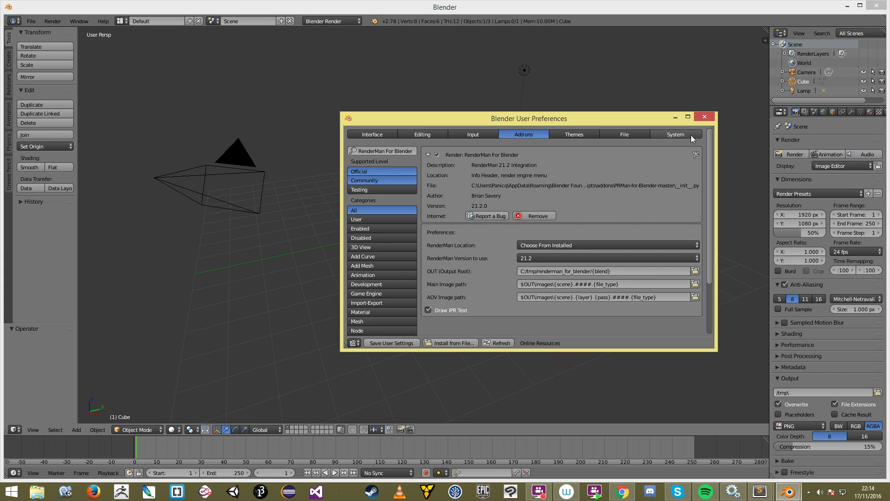
click(707, 115)
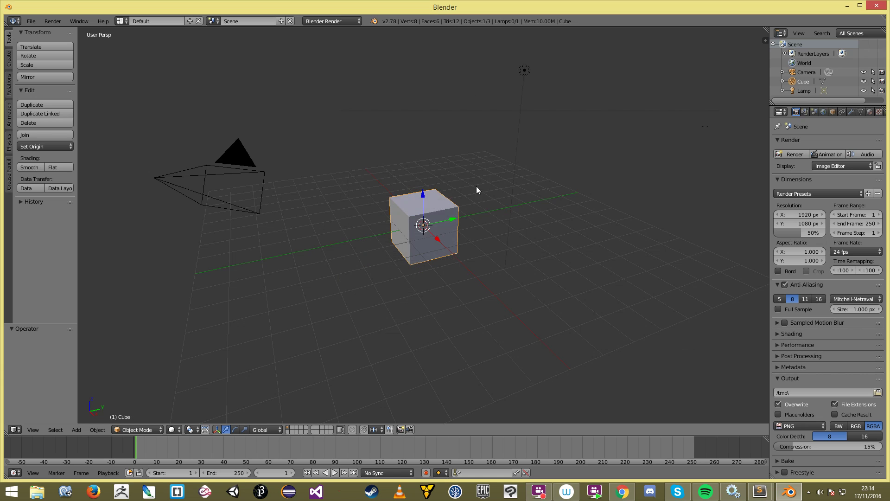
Step: Close the preferences and set the render engine to RenderMan Render
middle_drag(476, 187, 468, 185)
click(318, 22)
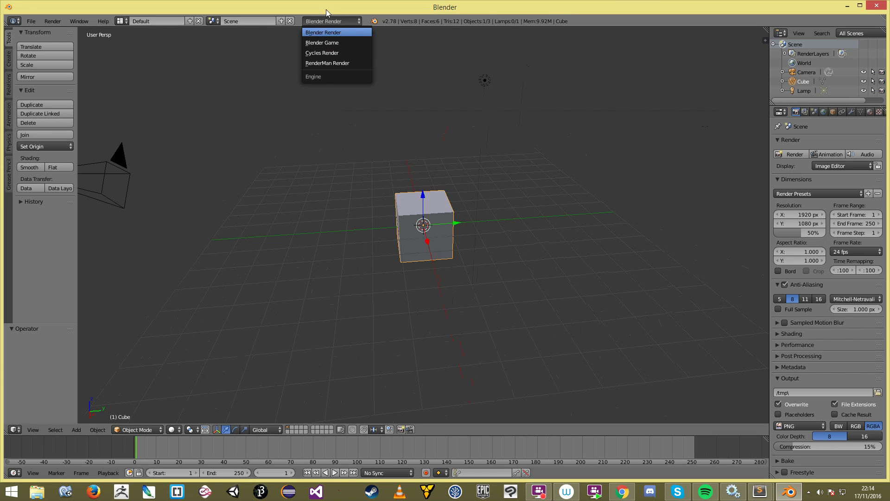
click(329, 63)
Step: Maximize Blender, widen the properties panel to show RenderMan sampling settings, and select cube and lamp
middle_drag(468, 224, 444, 221)
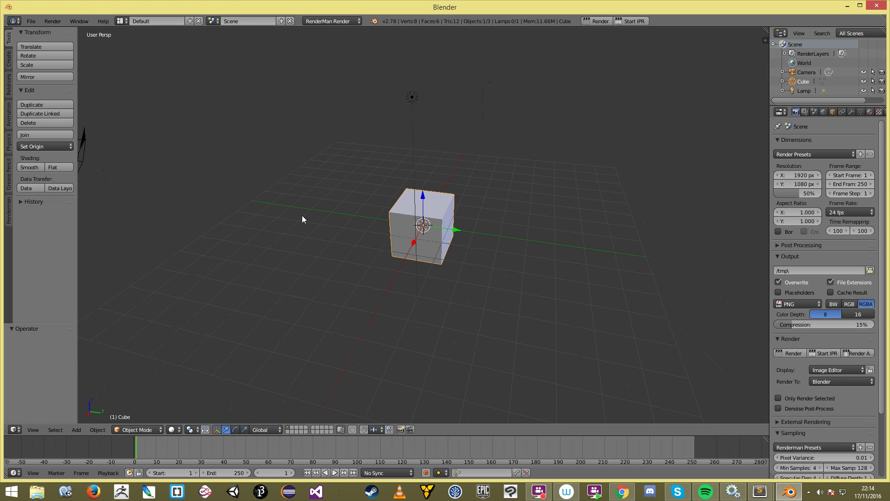
middle_drag(304, 218, 387, 216)
click(860, 6)
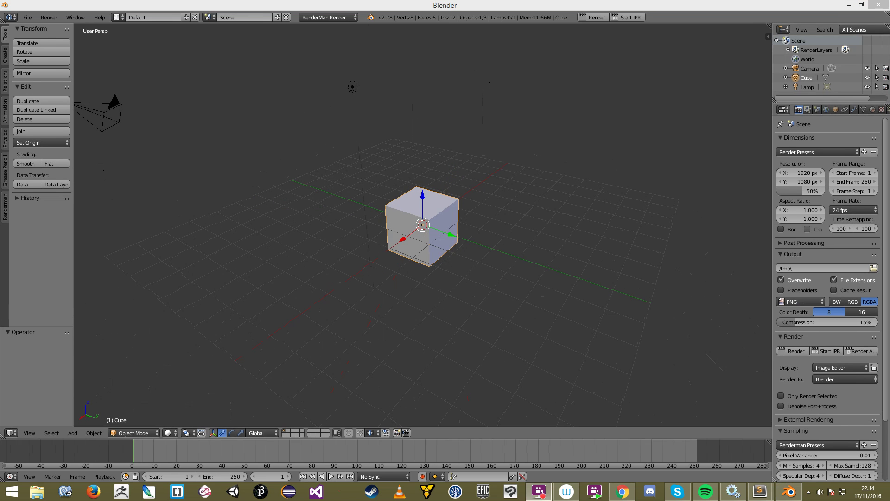
middle_drag(574, 163, 534, 171)
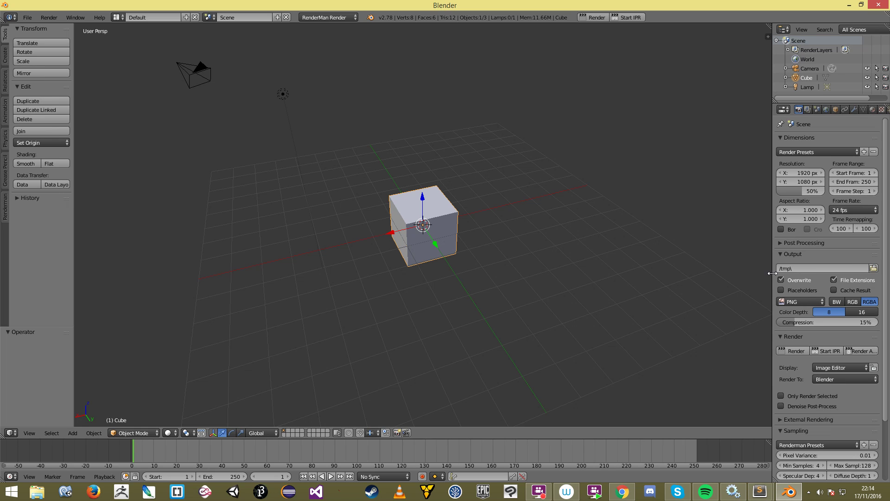
drag(772, 276, 722, 271)
scroll(772, 399, down, 3)
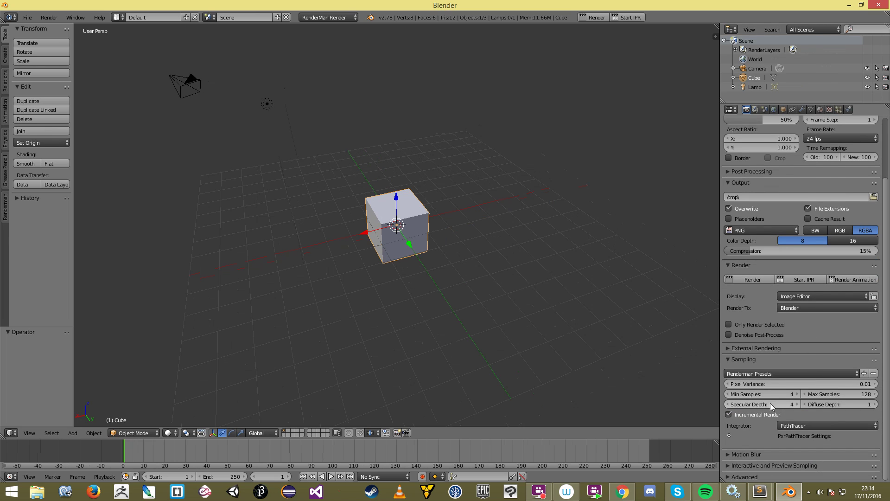
middle_drag(374, 240, 272, 154)
shift+right_click(288, 116)
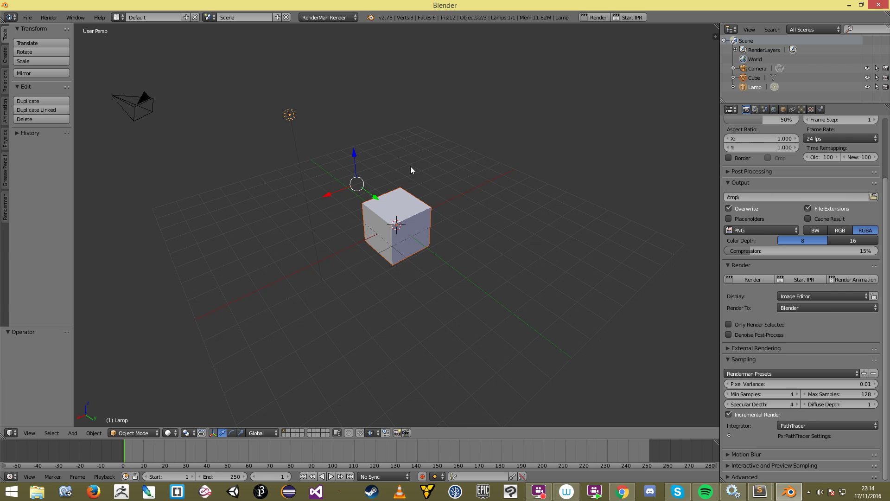
Step: Delete the cube and lamp, then add a plane and scale it up large
key(Delete)
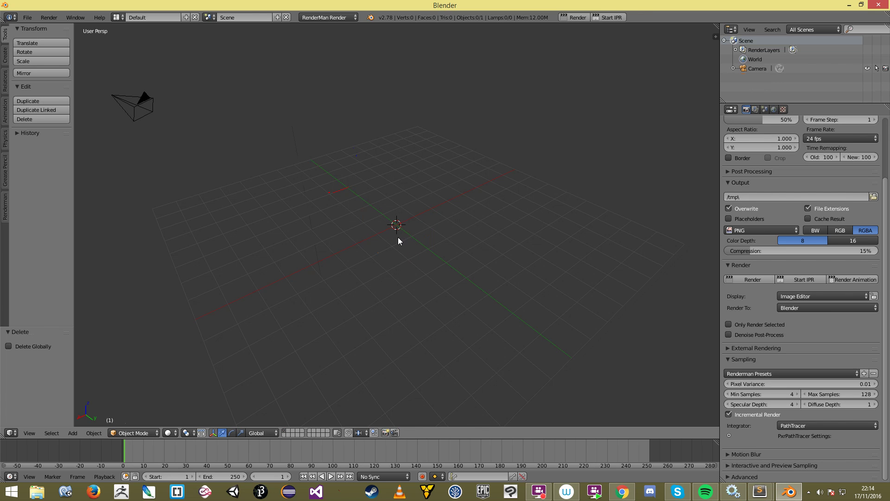
key(shift+a)
mouse_move(405, 223)
click(448, 222)
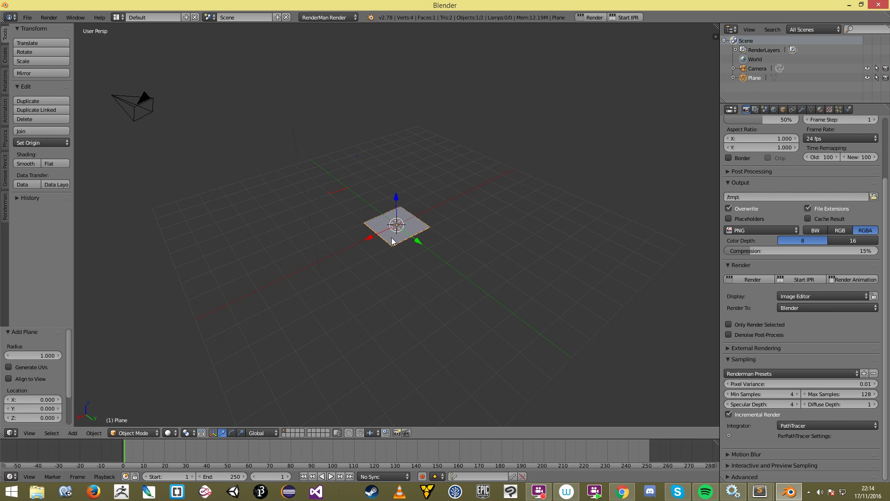
key(s)
click(505, 254)
key(a)
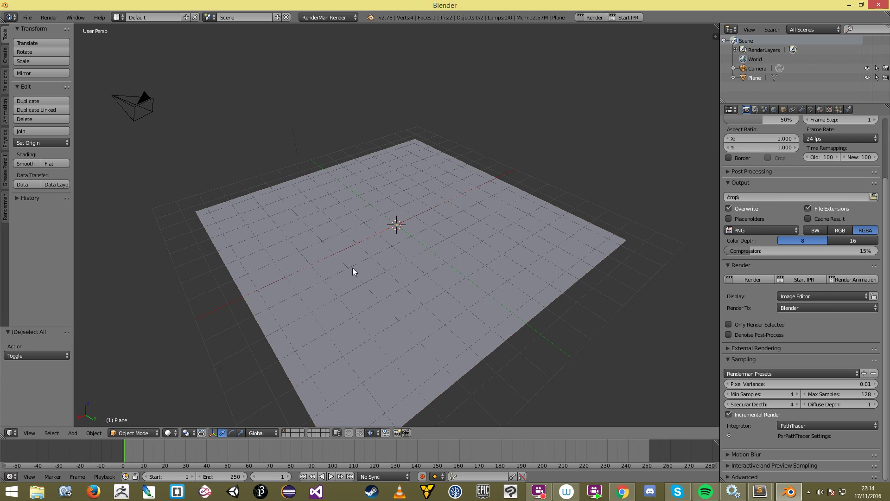
middle_drag(354, 270, 381, 268)
Step: Add a Suzanne monkey head to the scene and reopen User Preferences
key(shift+a)
mouse_move(380, 264)
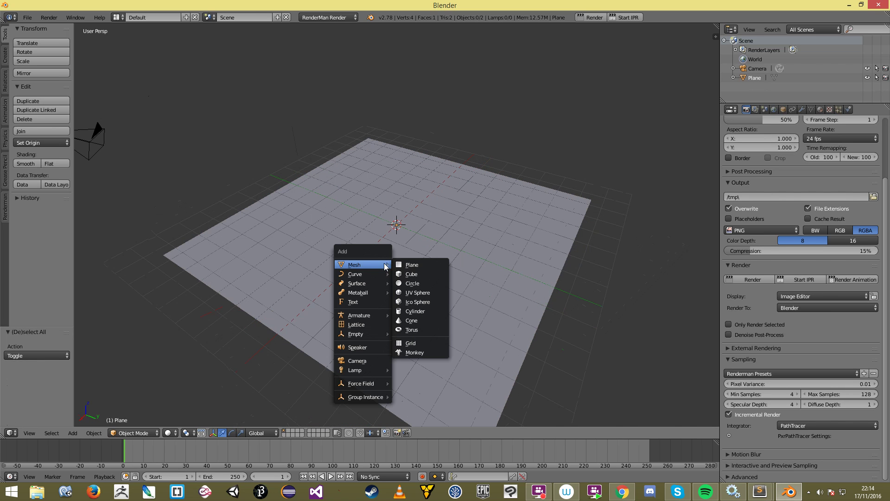
click(419, 352)
key(2)
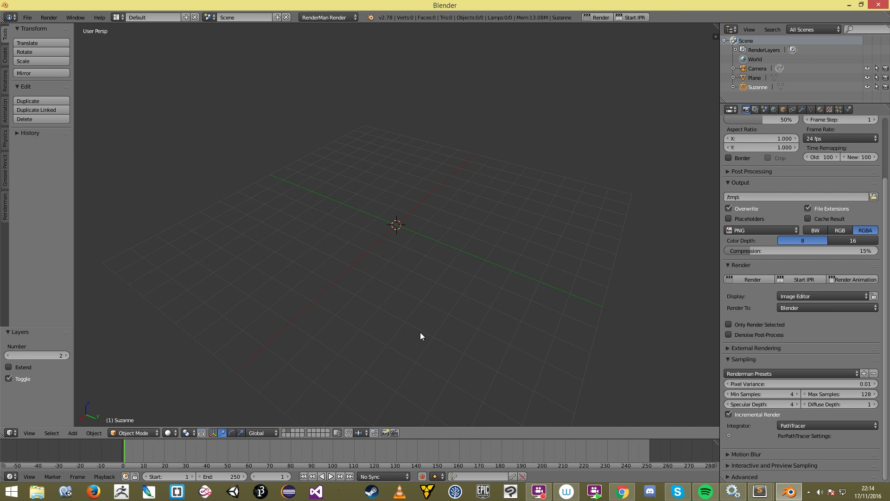
key(ctrl+z)
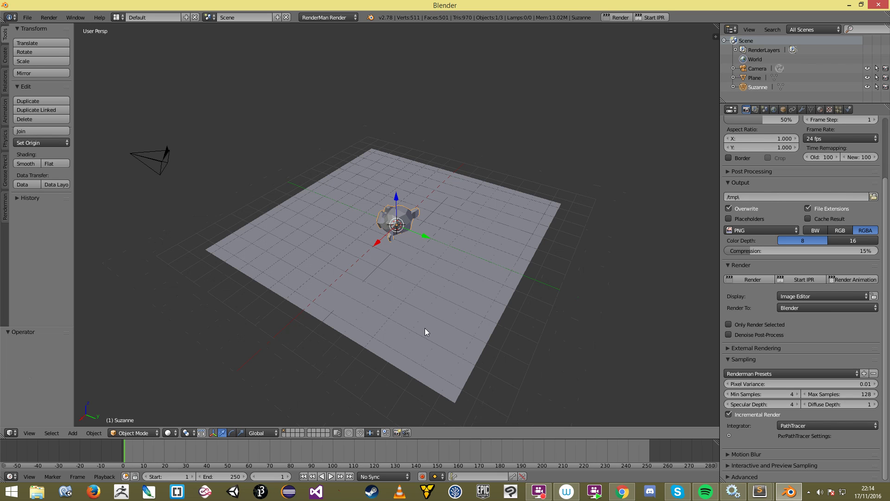
key(ctrl+alt+u)
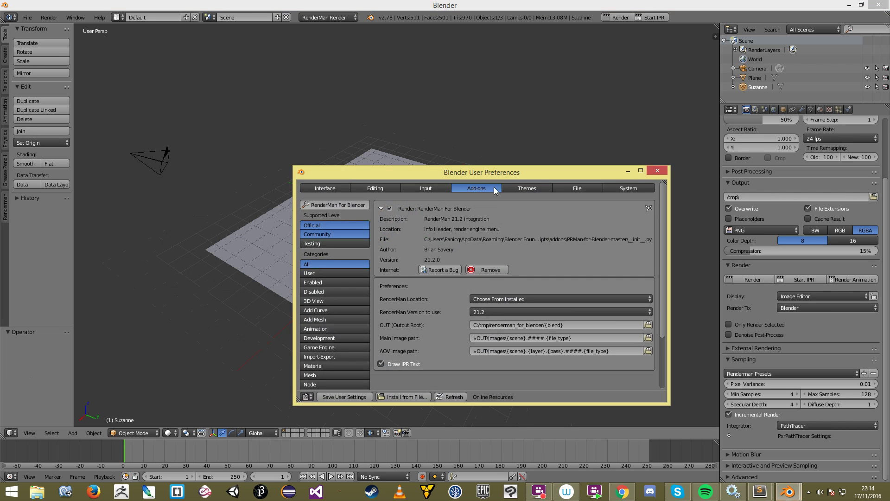
Step: Enable Emulate 3 Button Mouse and Emulate Numpad under Input, save settings, and close preferences
click(516, 189)
click(440, 190)
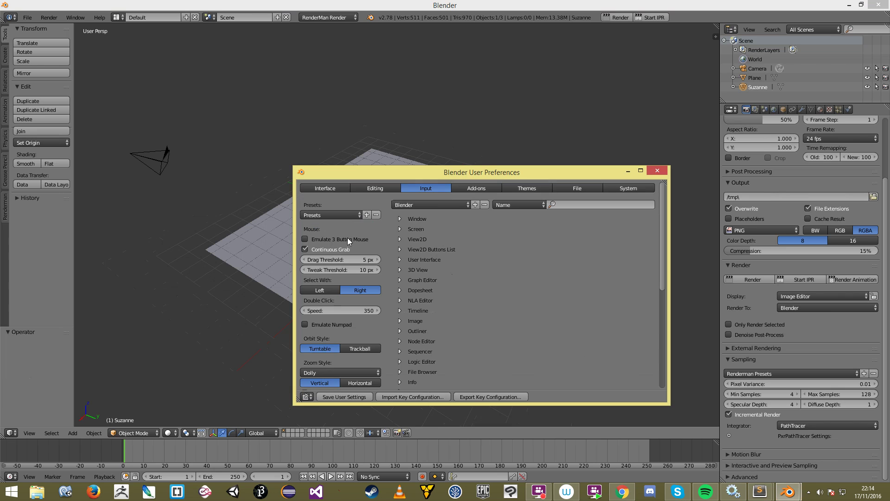
drag(430, 174, 510, 149)
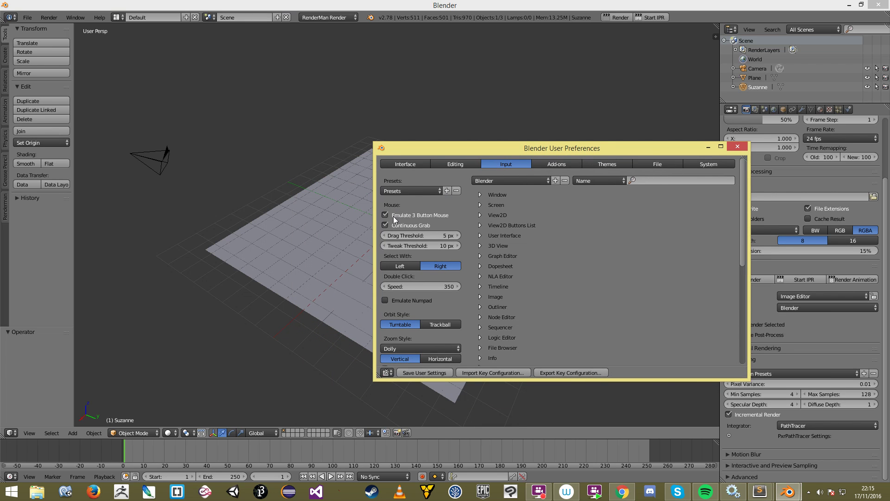
click(398, 301)
click(439, 373)
click(737, 146)
scroll(408, 243, down, 3)
middle_drag(408, 243, 444, 234)
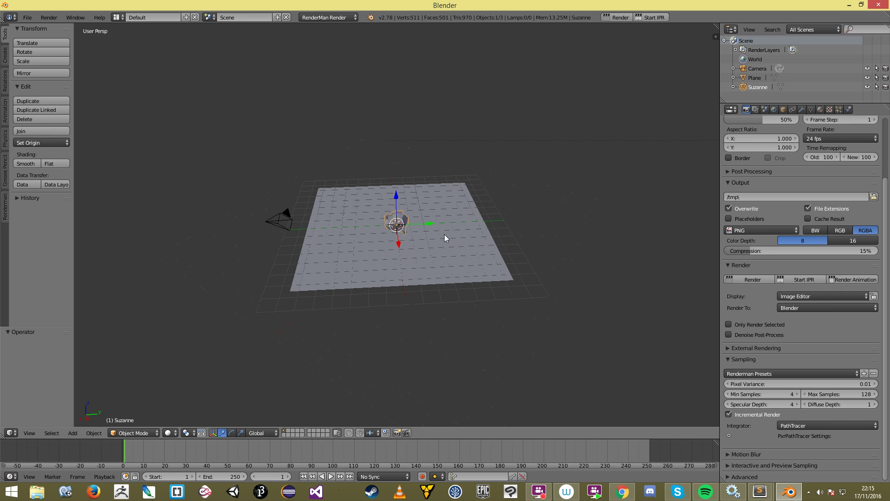
Step: Switch to a right-side orthographic wireframe view of the scene
key(1)
key(2)
key(4)
key(5)
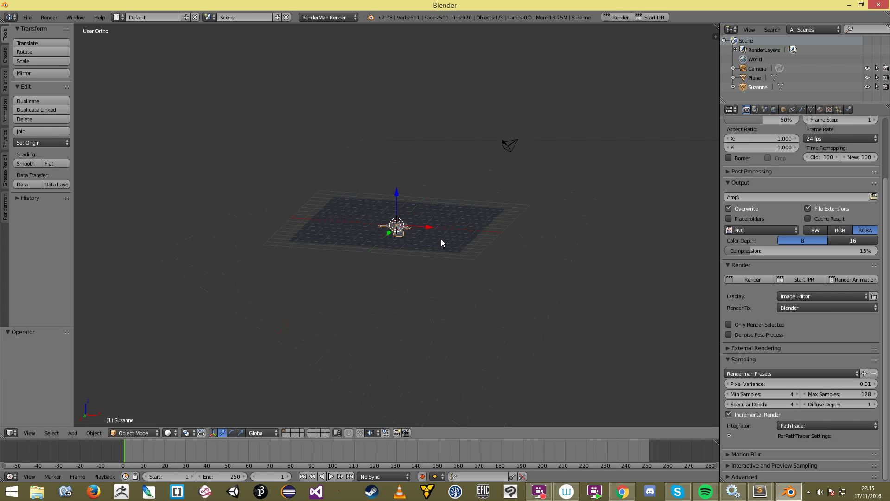
key(1)
key(3)
key(z)
scroll(442, 240, up, 7)
Step: Rotate Suzanne and raise her higher above the floor plane
key(a)
Step: Fine-tune Suzanne's position and rotation, then return to solid shading
key(a)
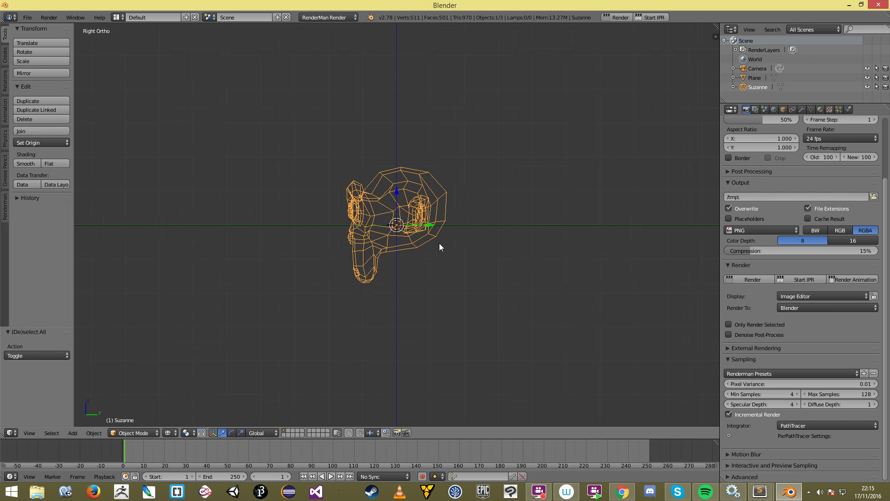
key(r)
click(421, 269)
key(g)
click(430, 241)
key(r)
click(463, 239)
key(g)
click(462, 233)
key(r)
click(459, 243)
key(g)
click(459, 244)
key(z)
scroll(458, 243, down, 5)
middle_drag(417, 242, 483, 271)
key(a)
middle_drag(452, 239, 479, 243)
Step: Align the camera to the front view and move it into position
key(KP_1)
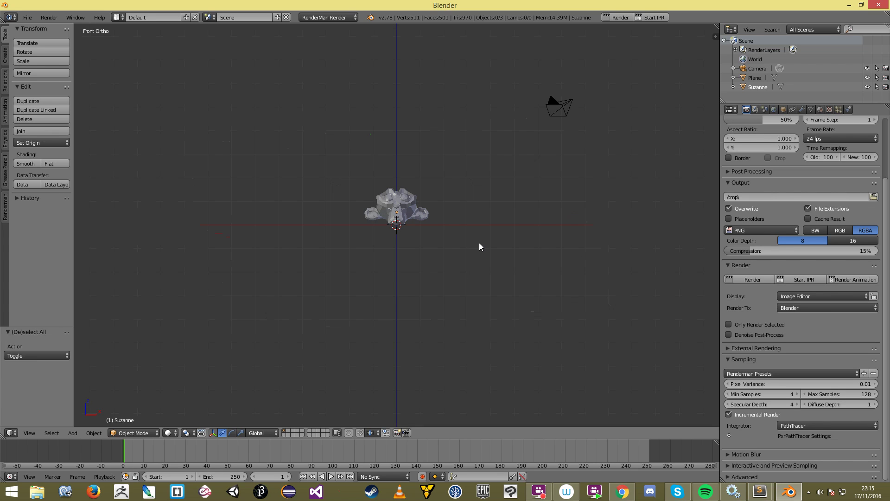
key(ctrl+alt+KP_0)
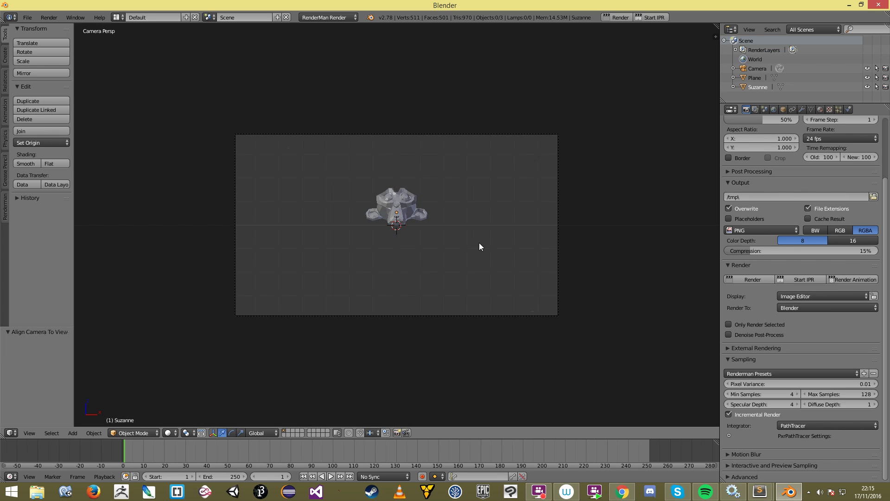
right_click(434, 316)
key(g)
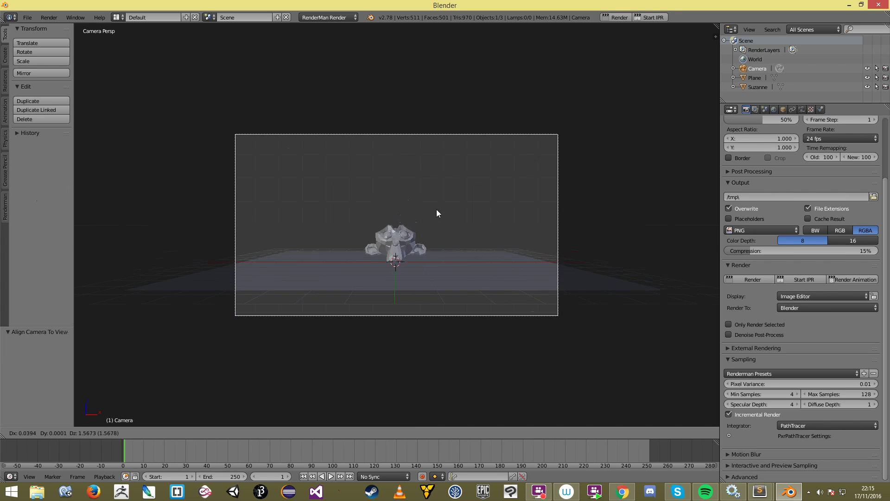
click(431, 176)
key(g)
click(449, 299)
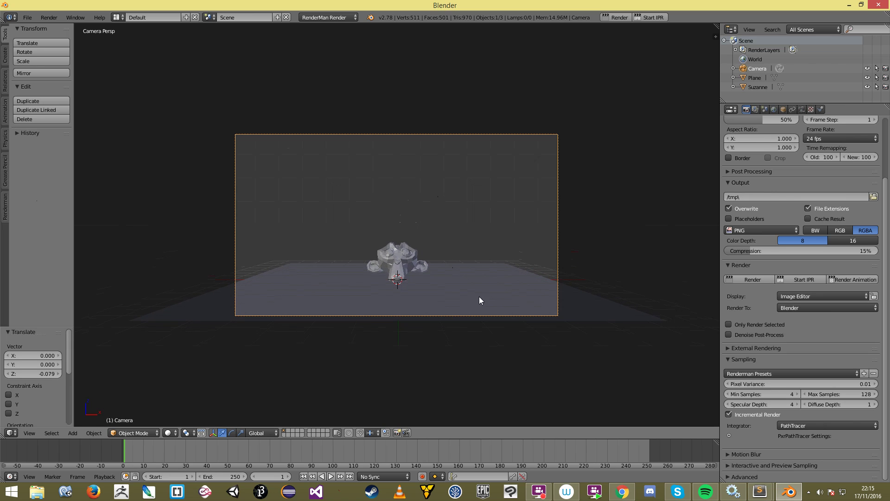
Step: From the side view, move the camera and rotate it 10.3°
key(KP_3)
key(g)
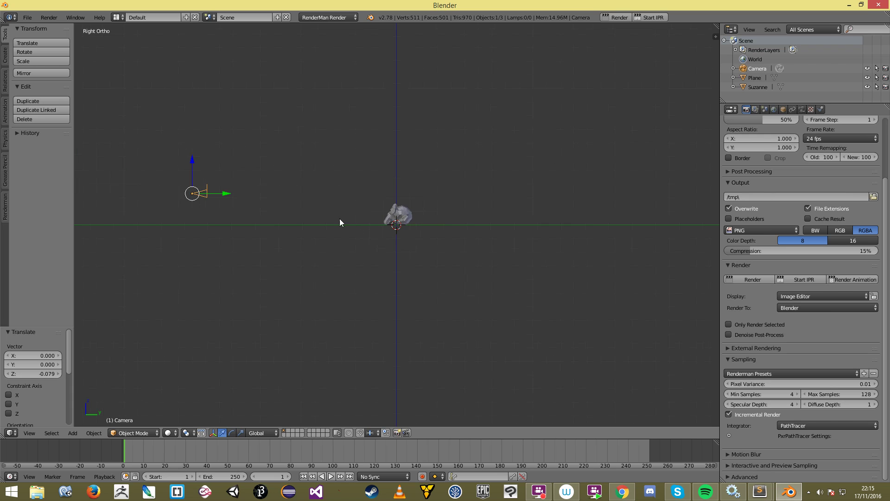
click(407, 225)
key(z)
scroll(385, 223, up, 2)
key(r)
click(372, 238)
Step: Refine the camera's position and tilt until Suzanne is centred in the camera view
key(g)
click(373, 230)
key(r)
click(371, 236)
key(KP_0)
key(z)
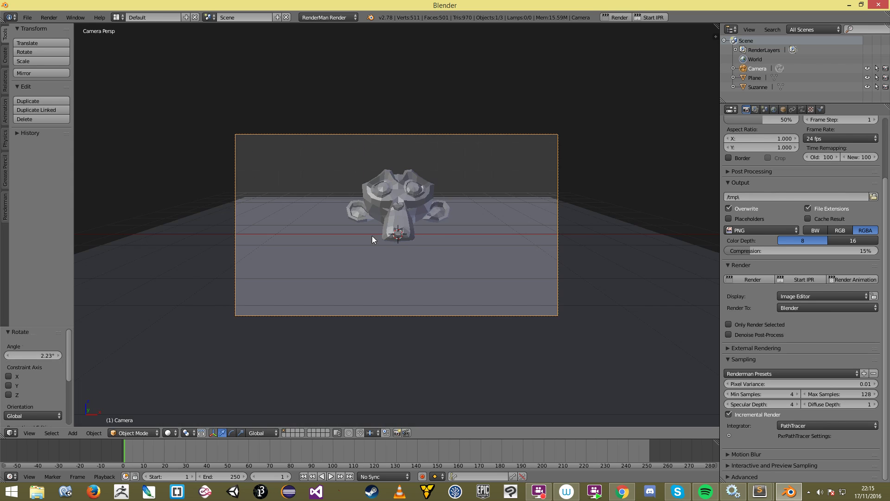
key(g)
click(445, 223)
Step: Select the floor plane and enter Edit Mode in side view
key(a)
right_click(483, 260)
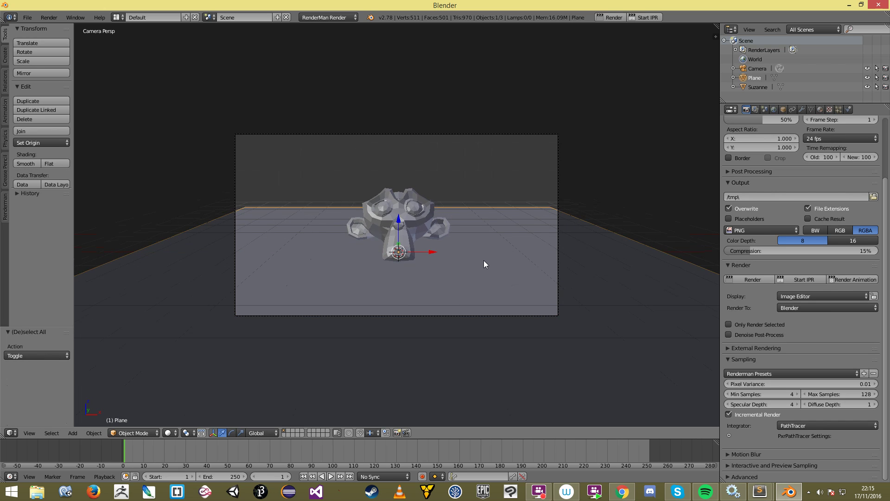
key(KP_3)
key(Tab)
mouse_move(482, 261)
middle_down()
mouse_move(500, 238)
mouse_move(597, 248)
mouse_move(481, 255)
middle_up()
Step: Select the plane's back edge and extrude it upward into a wall
key(Tab)
key(Tab)
key(a)
right_click(500, 213)
key(KP_3)
key(z)
key(KP_3)
key(e)
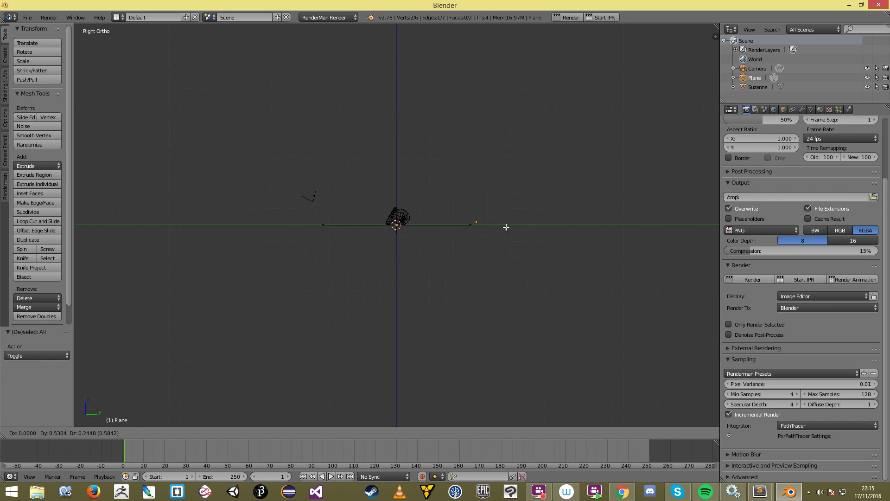
click(529, 115)
Step: Bevel the floor-wall corner with 5 segments into a smooth curve
mouse_move(491, 215)
middle_down()
mouse_move(469, 223)
mouse_move(506, 250)
middle_up()
key(z)
scroll(513, 225, up, 2)
key(ctrl+b)
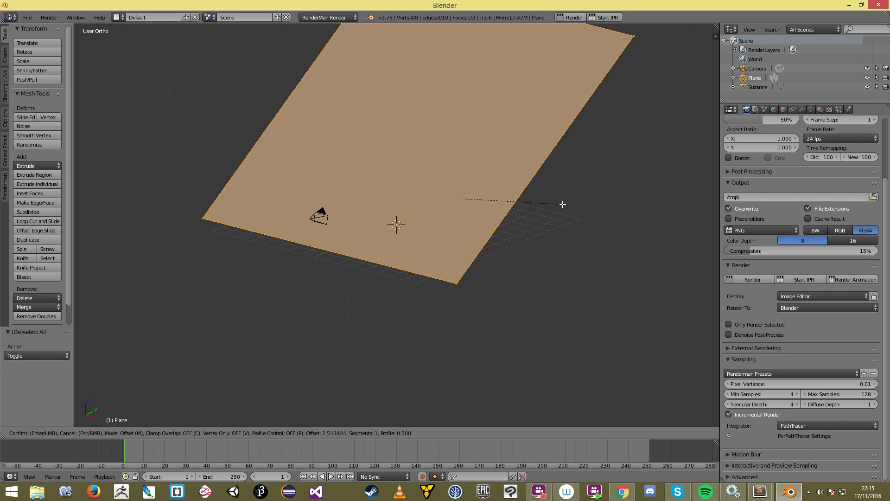
scroll(517, 210, up, 3)
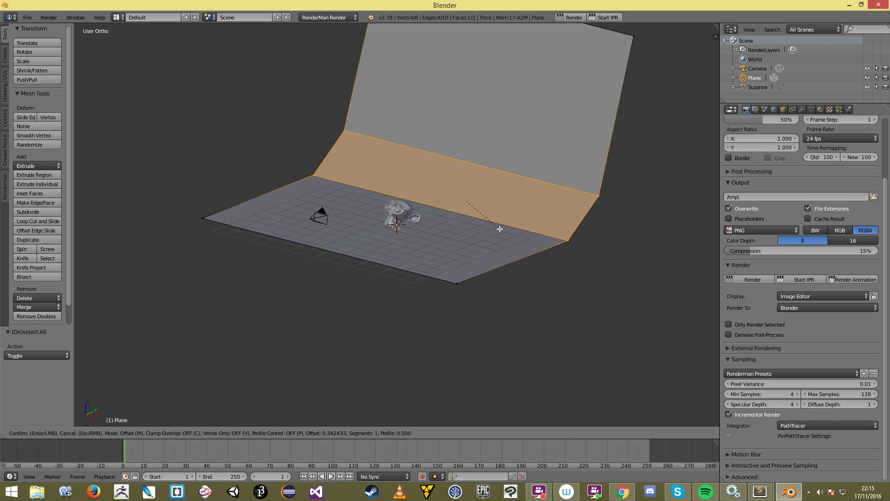
scroll(503, 218, up, 1)
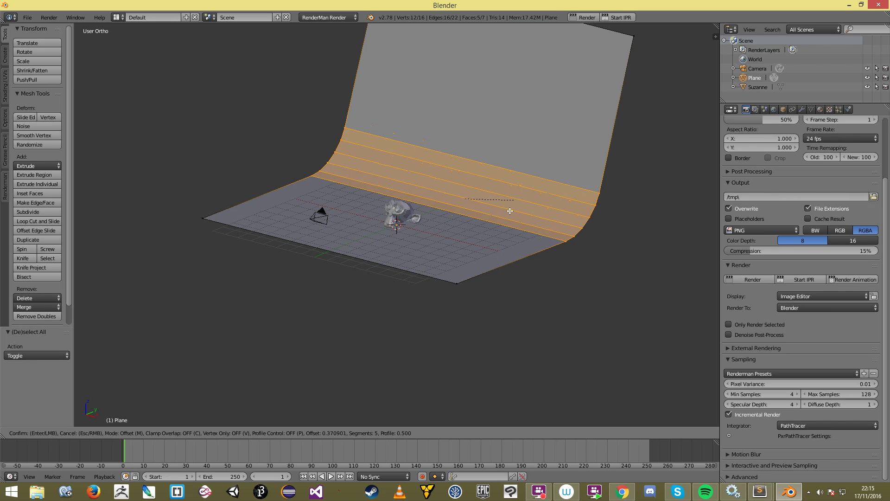
click(504, 229)
Step: Leave Edit Mode and check the curved backdrop through the camera
key(Tab)
scroll(506, 231, down, 3)
middle_drag(506, 232, 483, 252)
key(KP_0)
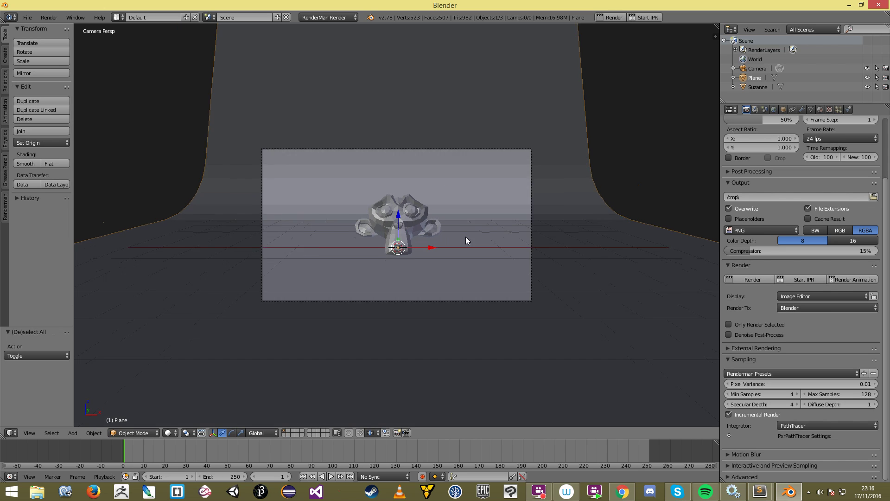
middle_drag(454, 235, 458, 260)
key(KP_5)
key(KP_0)
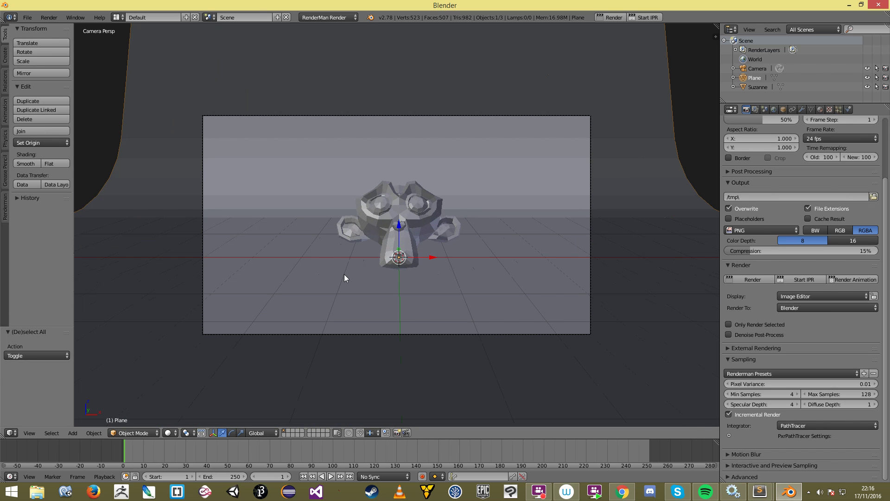
click(402, 263)
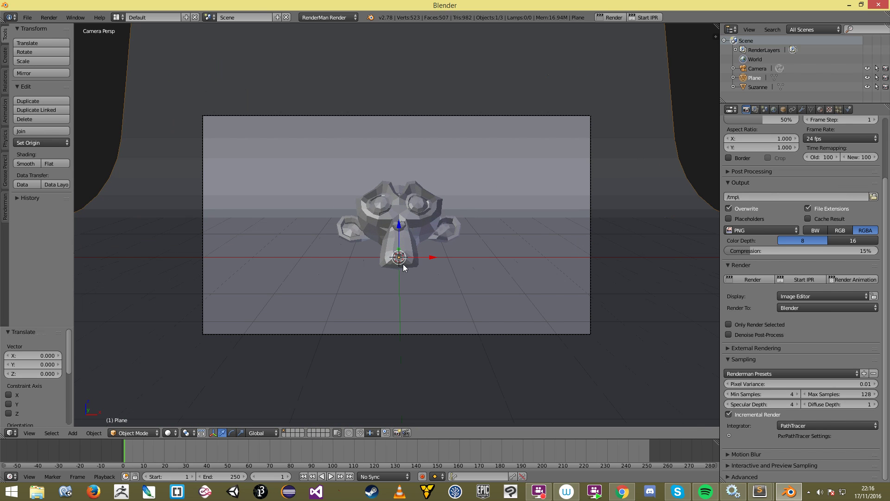
key(a)
scroll(410, 282, down, 2)
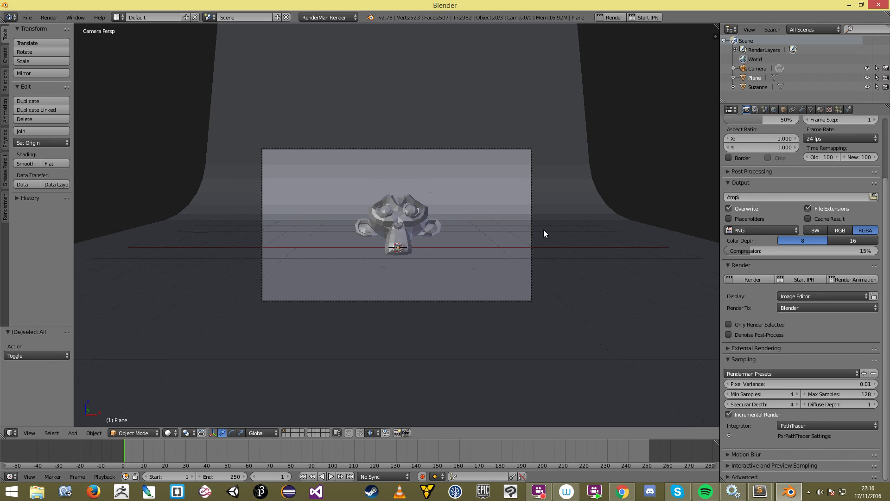
scroll(788, 206, up, 4)
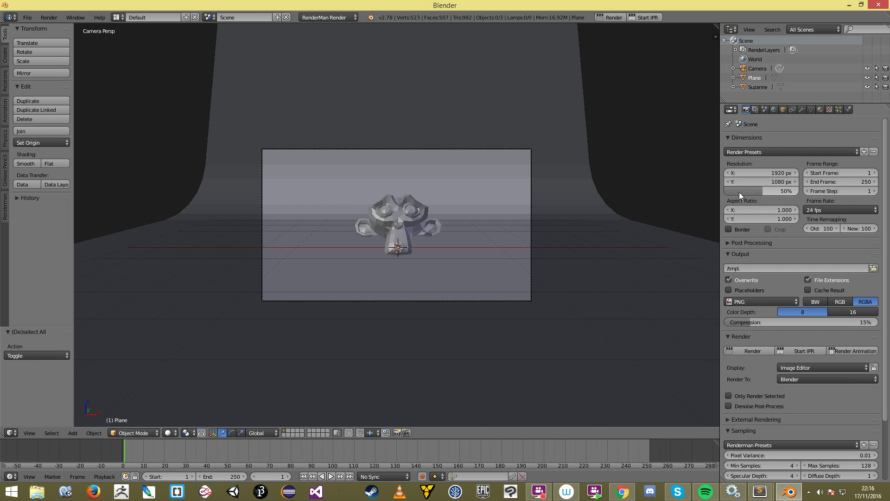
Step: Run the RenderMan render and zoom around the dark 19.8-second result
click(615, 18)
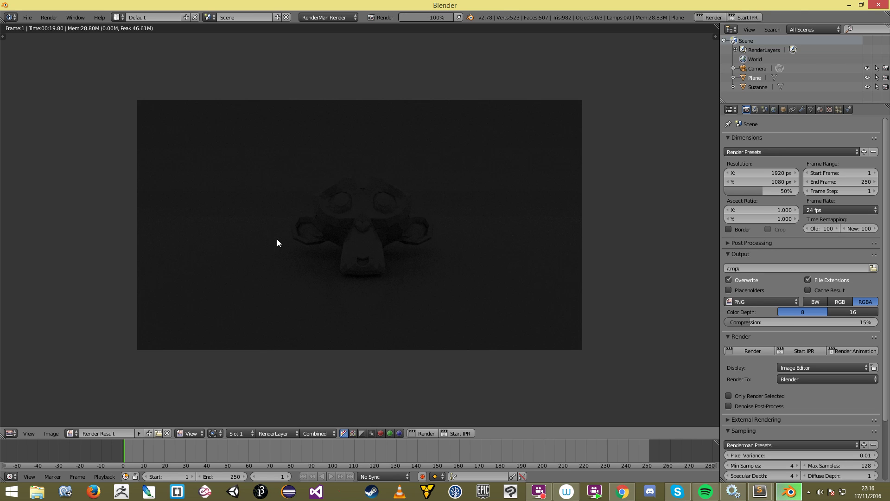
scroll(353, 210, up, 4)
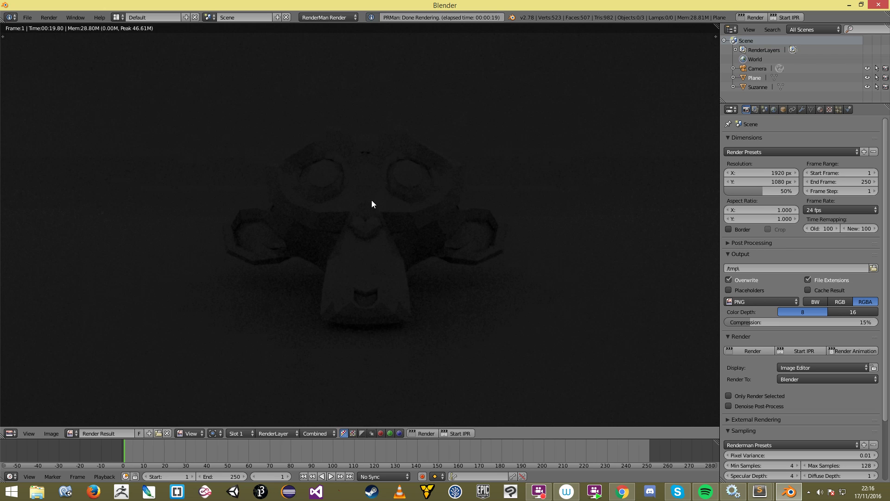
scroll(371, 199, down, 5)
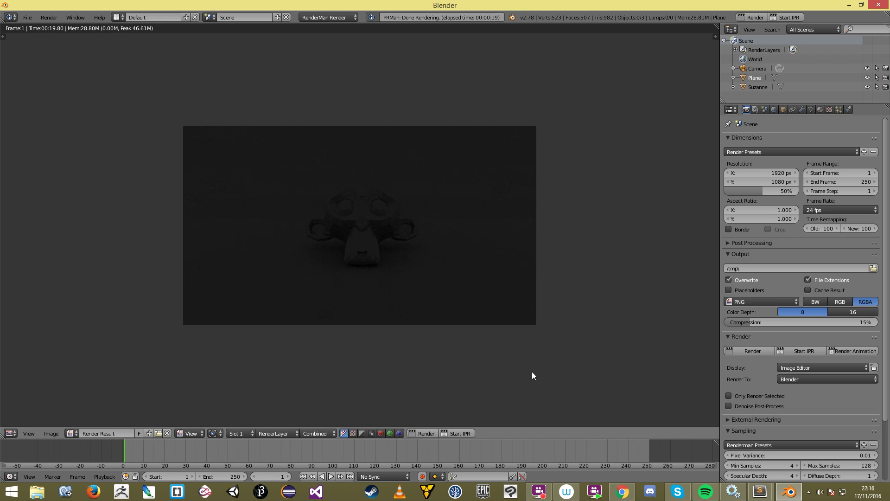
scroll(394, 209, up, 2)
scroll(395, 213, down, 2)
scroll(405, 250, up, 3)
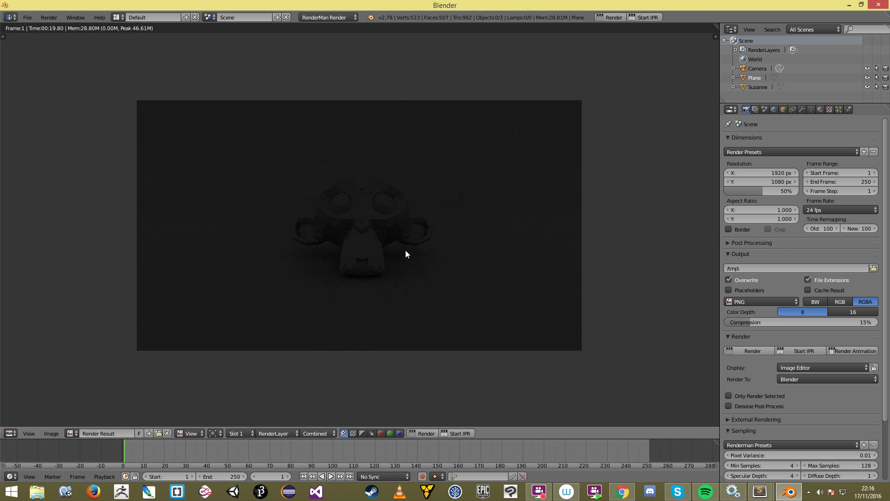
scroll(448, 298, down, 3)
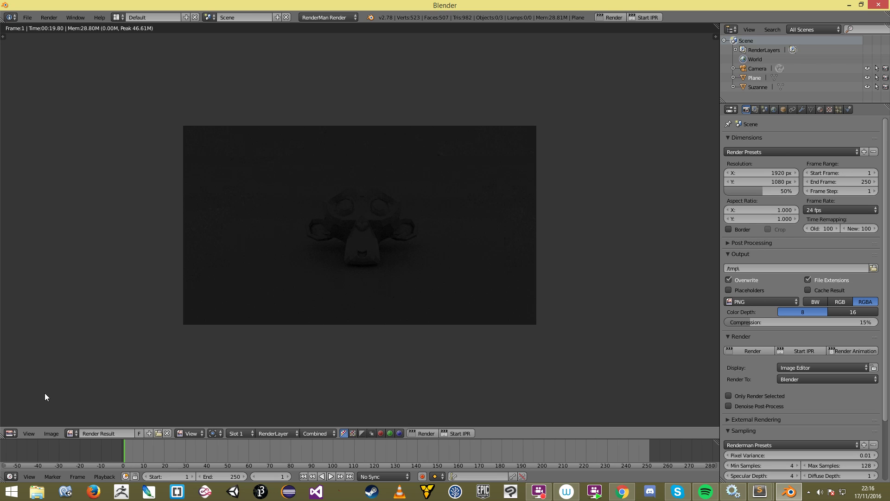
click(10, 433)
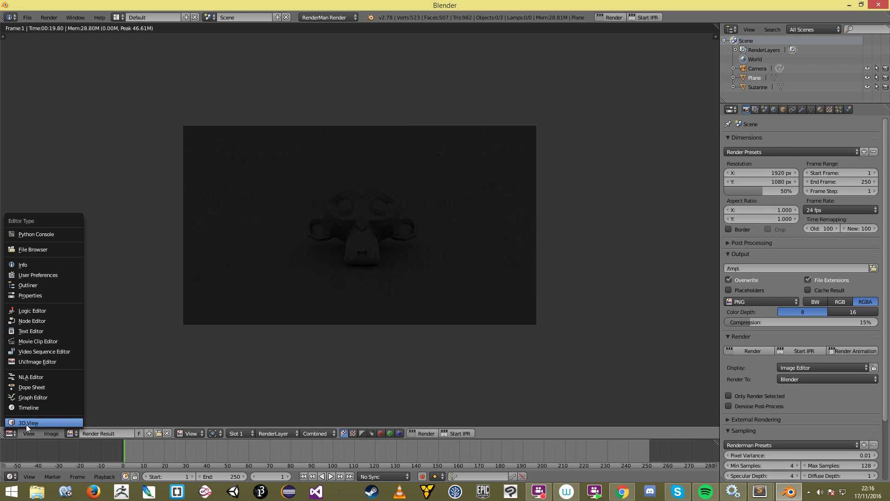
Step: Return to the 3D viewport and add an Area lamp beside Suzanne
click(26, 424)
key(KP_3)
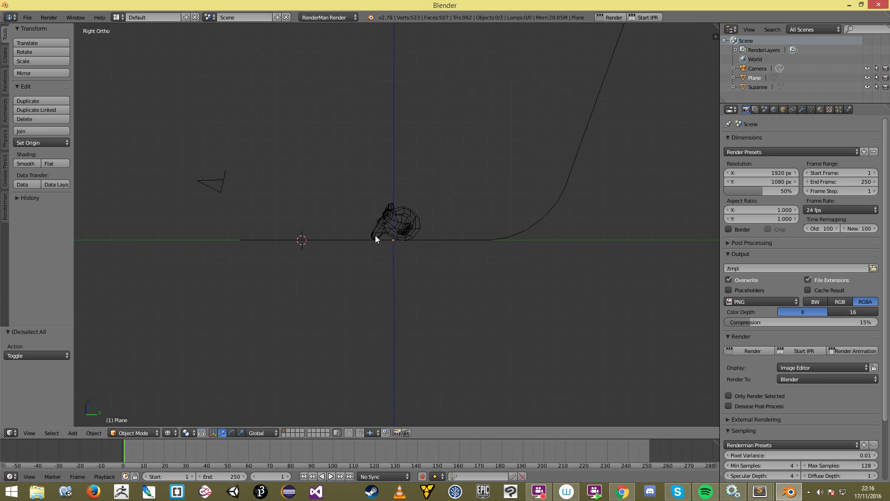
click(356, 135)
key(shift+a)
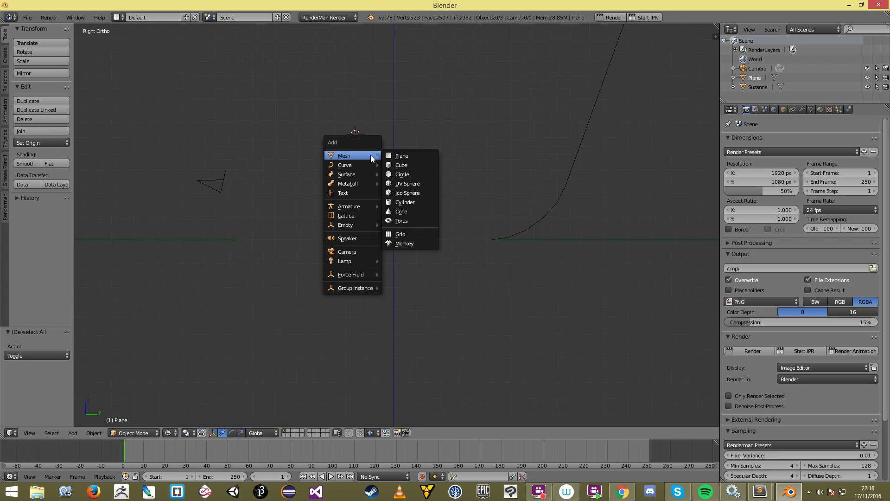
mouse_move(365, 260)
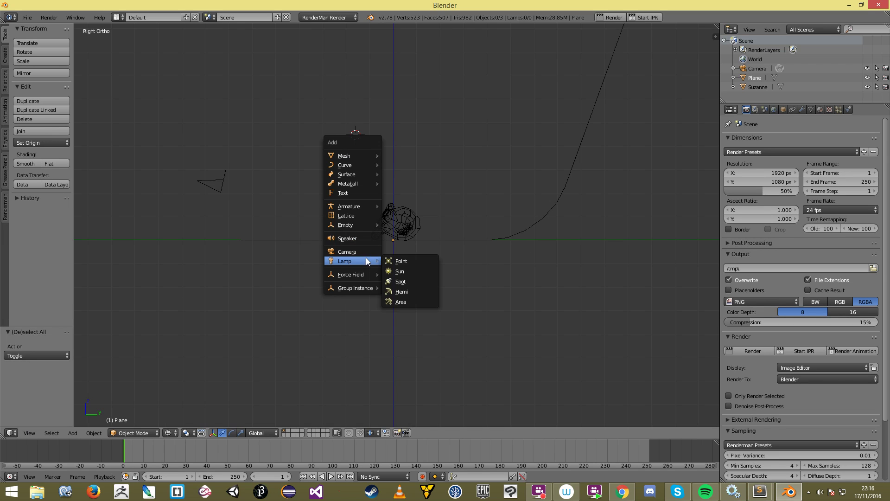
click(413, 300)
Step: Rotate and move the lamp to sit in front and right of Suzanne
key(r)
click(405, 211)
key(KP_7)
scroll(411, 195, down, 4)
key(g)
click(458, 204)
key(r)
click(489, 222)
key(g)
click(472, 238)
scroll(510, 301, up, 1)
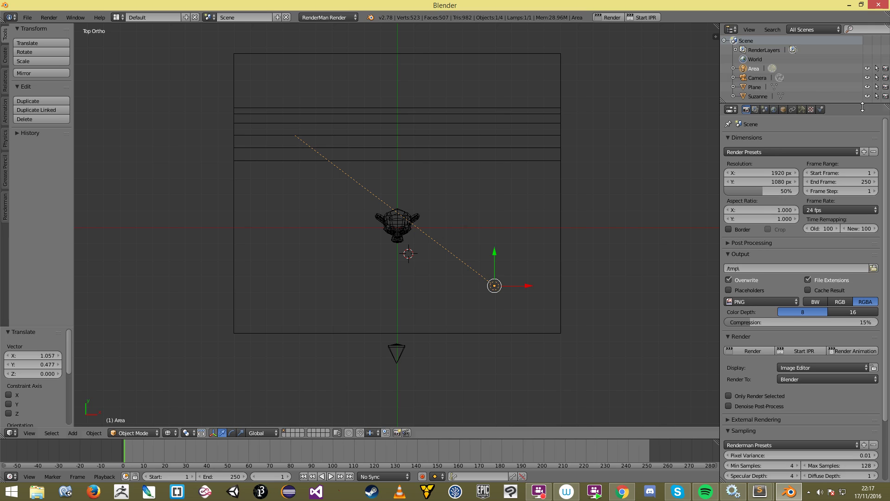
Step: Give the lamp a RenderMan light shader with exposure 2
click(801, 110)
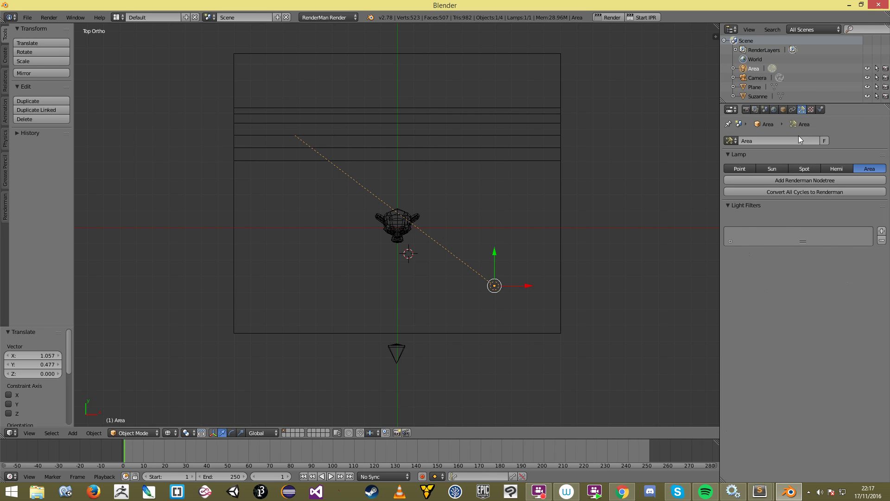
click(781, 182)
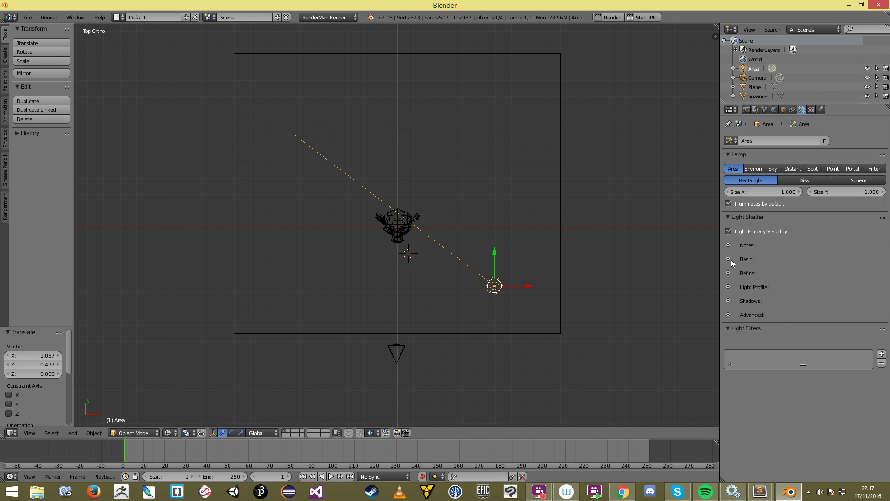
click(728, 259)
click(774, 282)
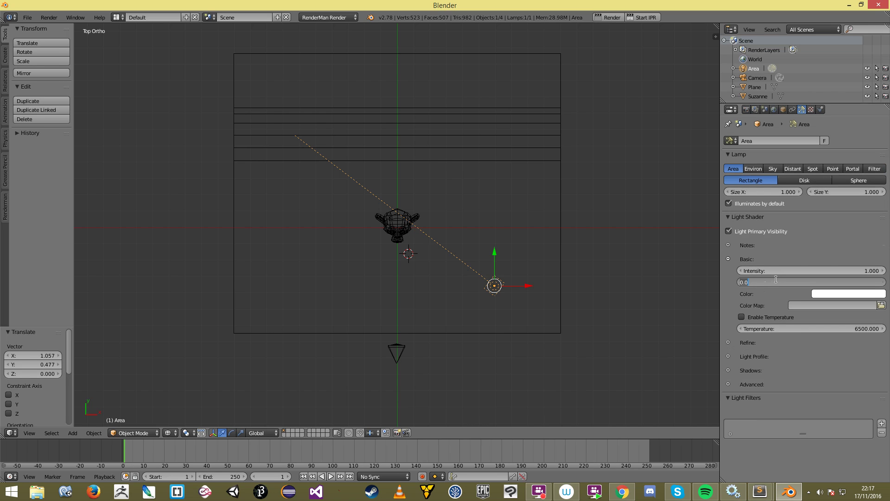
text(2)
key(Return)
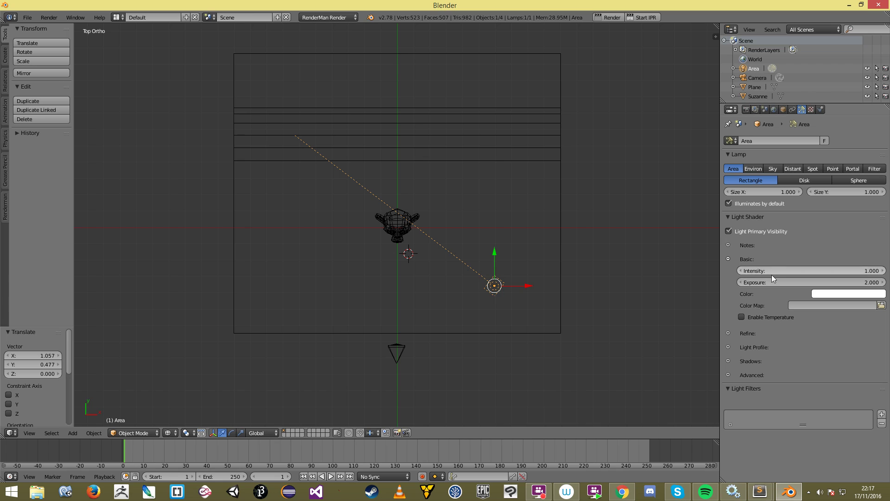
click(514, 287)
scroll(510, 287, up, 2)
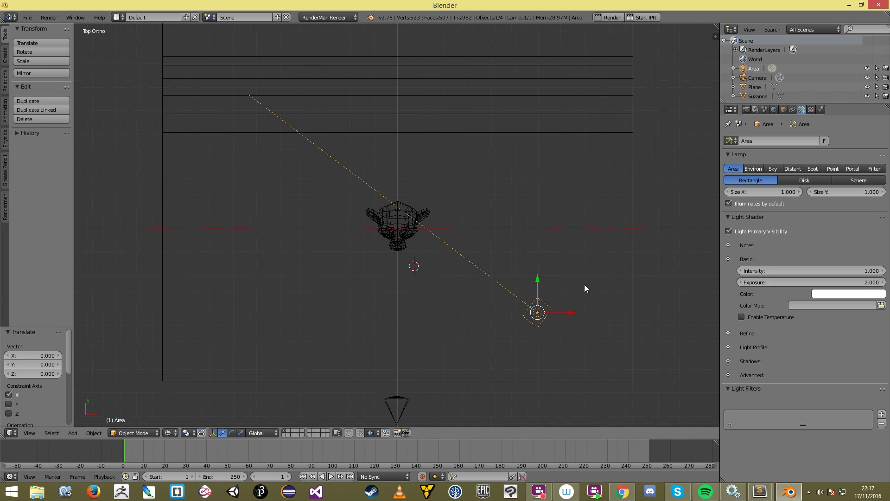
click(727, 259)
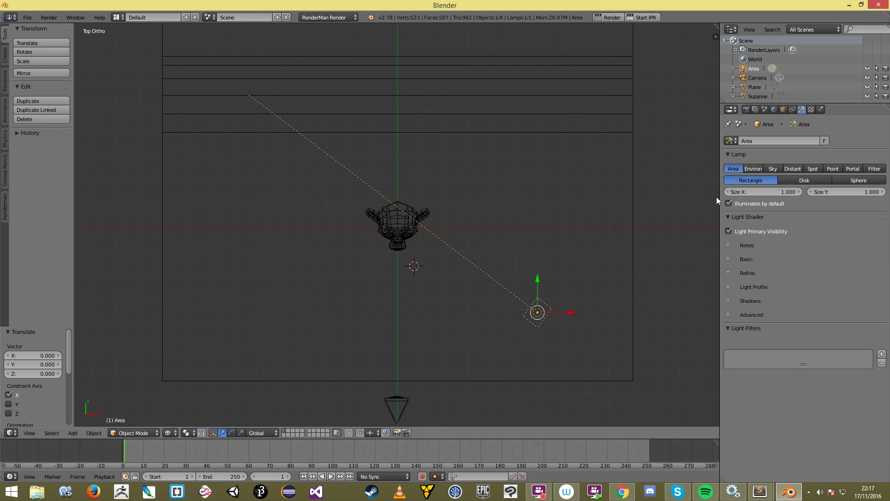
click(729, 219)
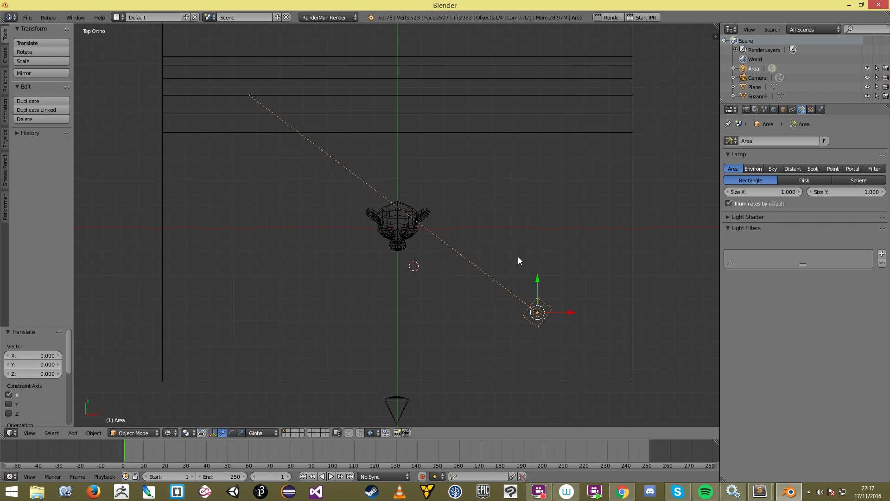
Step: From the front view, tilt the lamp on X and turn it around Z toward Suzanne
key(KP_1)
key(r)
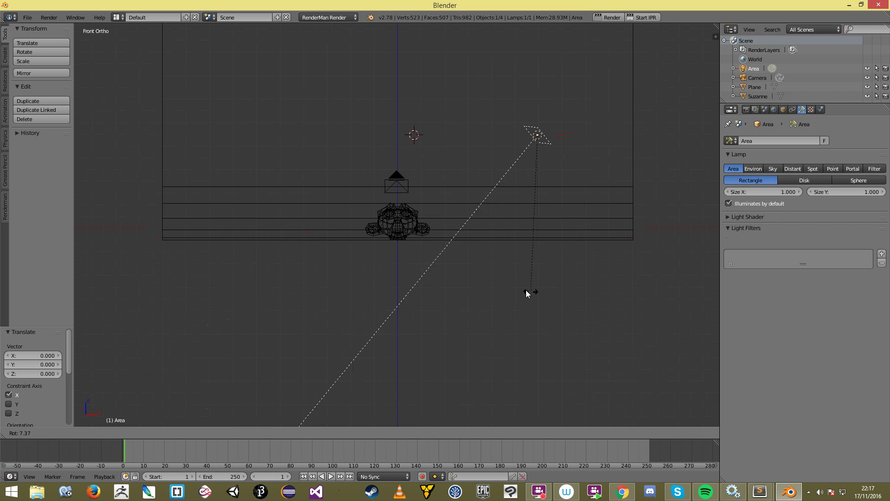
click(497, 271)
middle_drag(497, 271, 542, 253)
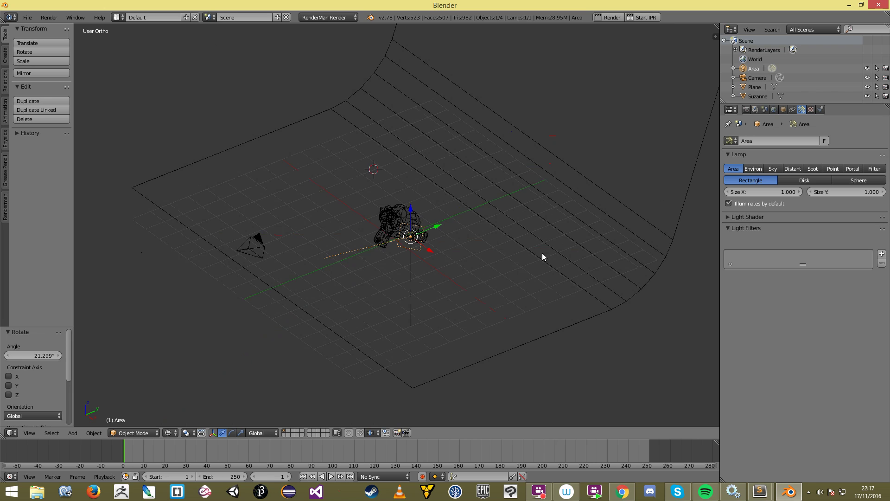
key(r)
key(x)
key(x)
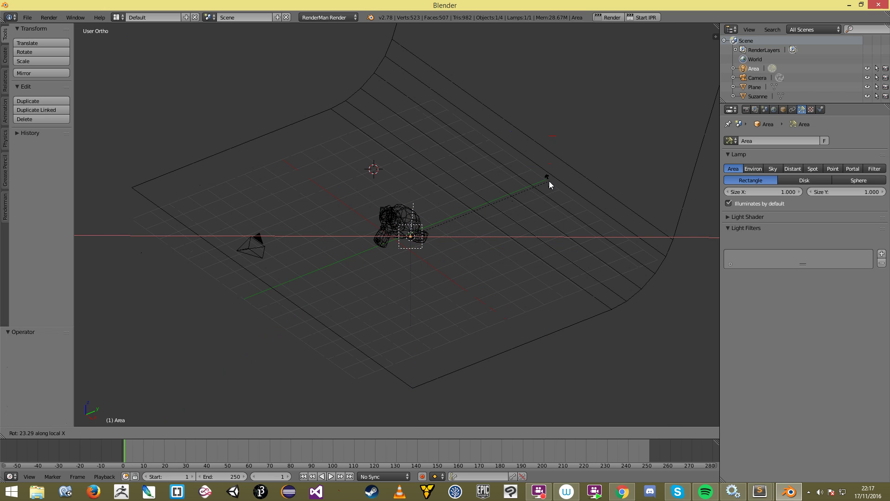
click(547, 191)
key(r)
key(z)
click(559, 239)
Step: Reselect the lamp and tilt it further along its local X axis
key(a)
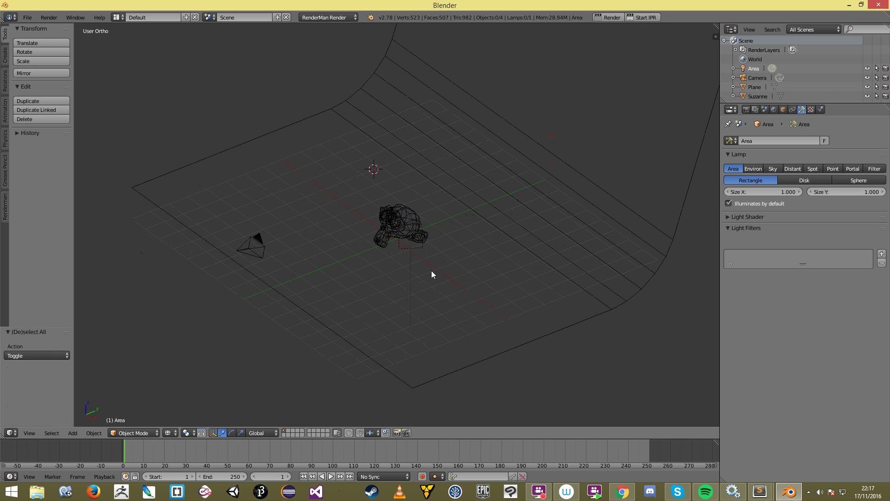
middle_drag(431, 270, 464, 280)
right_click(494, 263)
key(r)
key(x)
key(x)
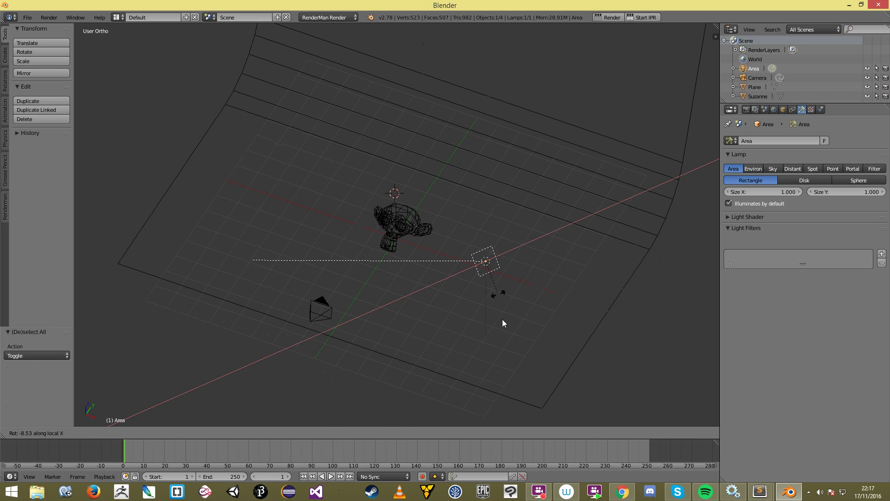
click(504, 324)
key(KP_1)
key(r)
key(x)
key(x)
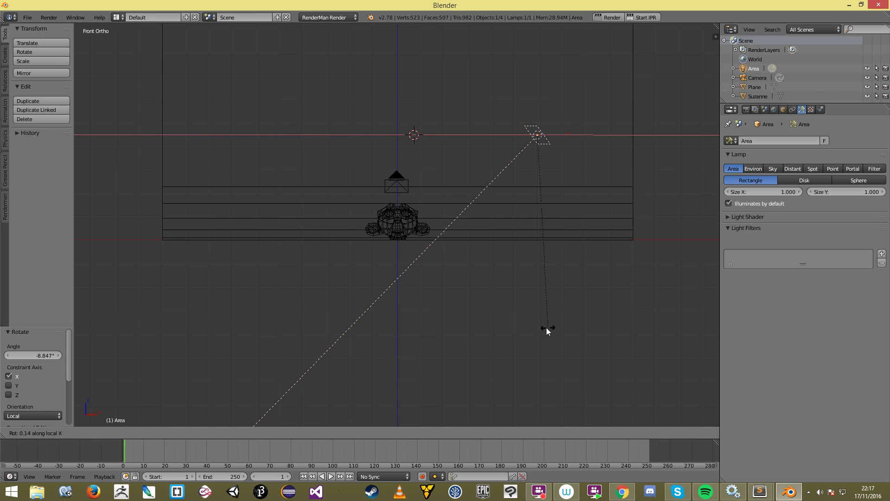
click(508, 359)
Step: Switch to solid shading and select Suzanne
key(a)
key(z)
mouse_move(403, 178)
middle_down()
mouse_move(397, 202)
mouse_move(439, 219)
middle_up()
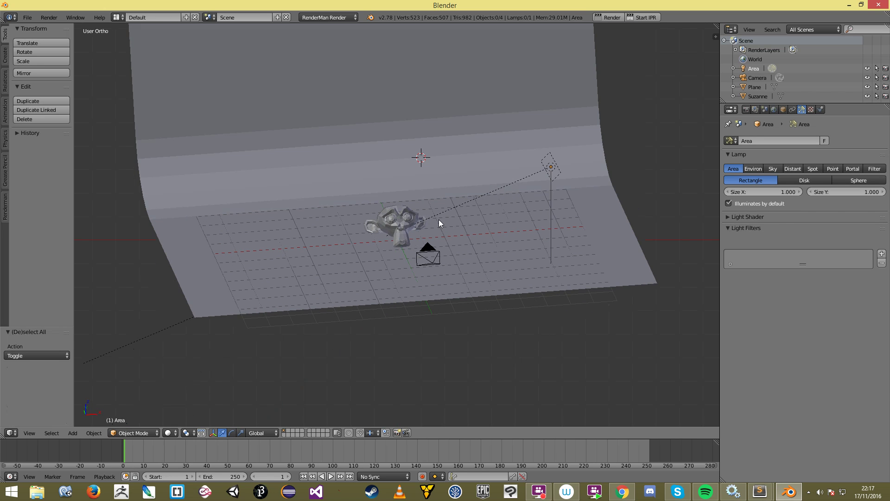
right_click(397, 208)
middle_drag(360, 207, 510, 94)
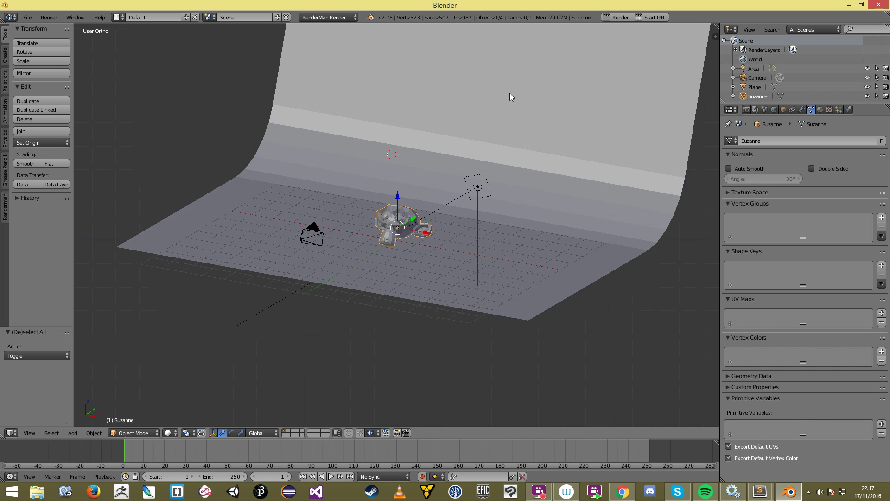
Step: Run a 25-second RenderMan render of Suzanne on the backdrop, then go back to the 3D viewport
click(624, 17)
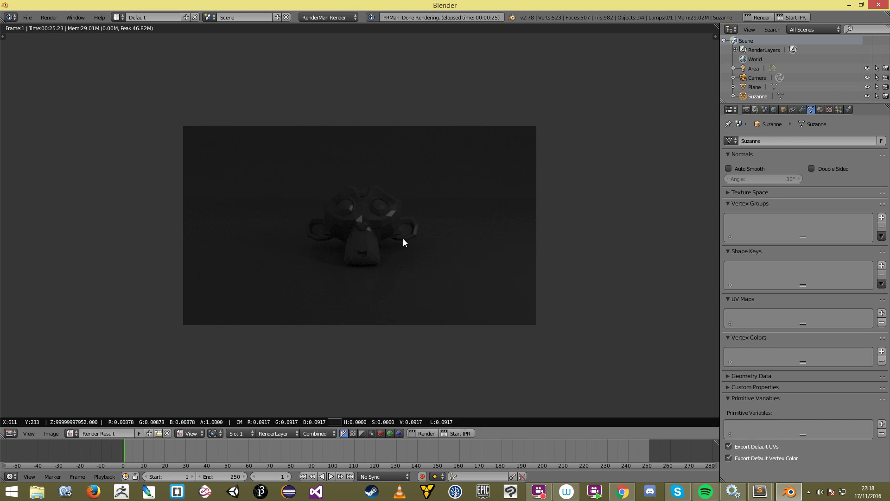
key(Escape)
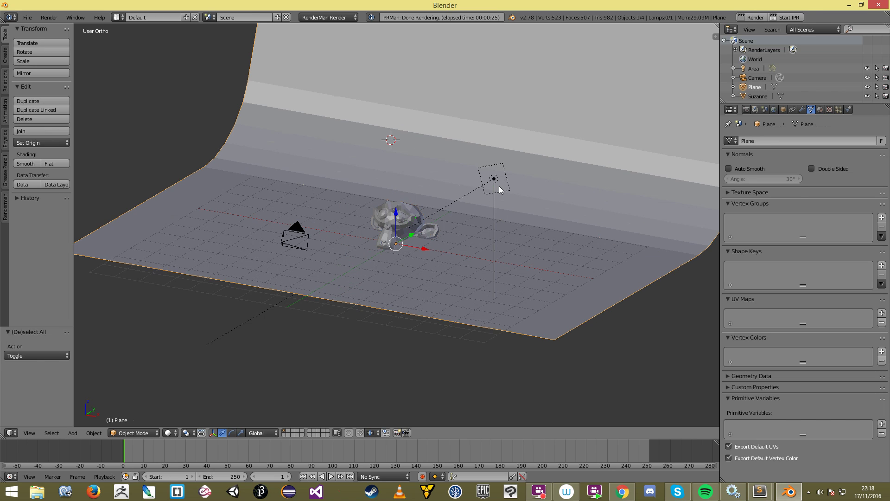
Step: Resize the Area lamp to 6 by 6 and start a third RenderMan render
right_click(497, 182)
drag(747, 194, 795, 192)
drag(856, 191, 871, 191)
click(766, 192)
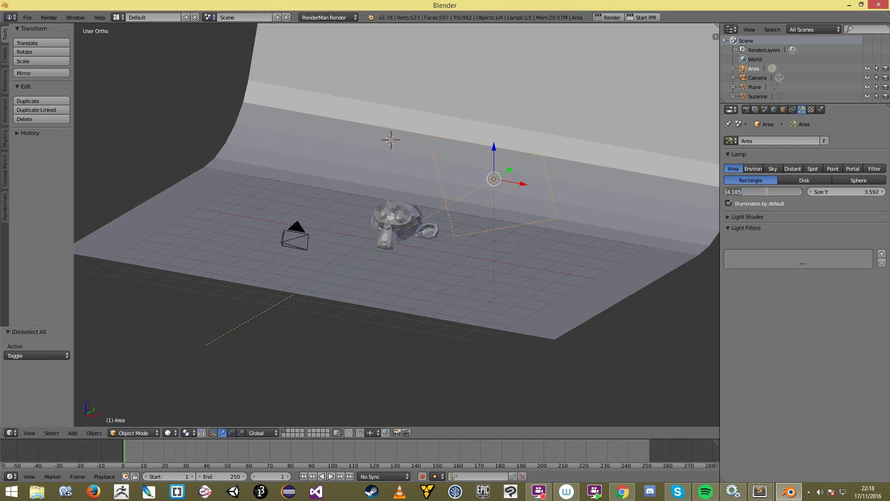
text(6)
key(Tab)
text(6)
key(Return)
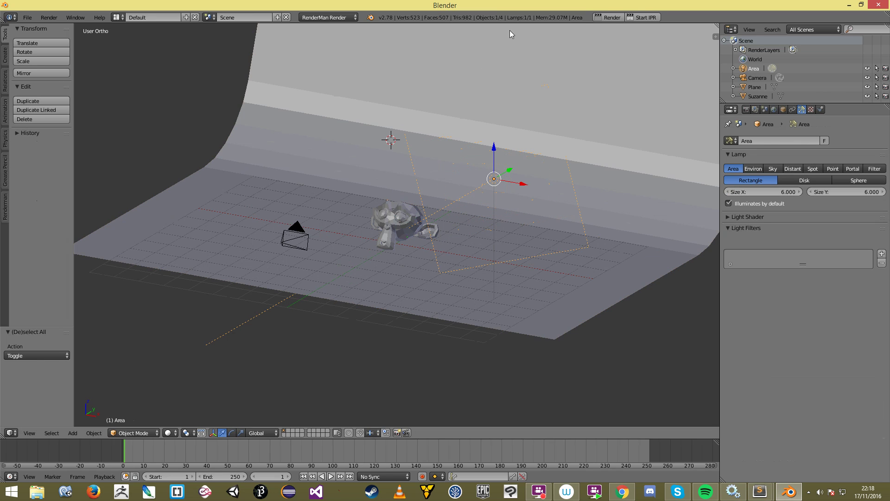
click(611, 18)
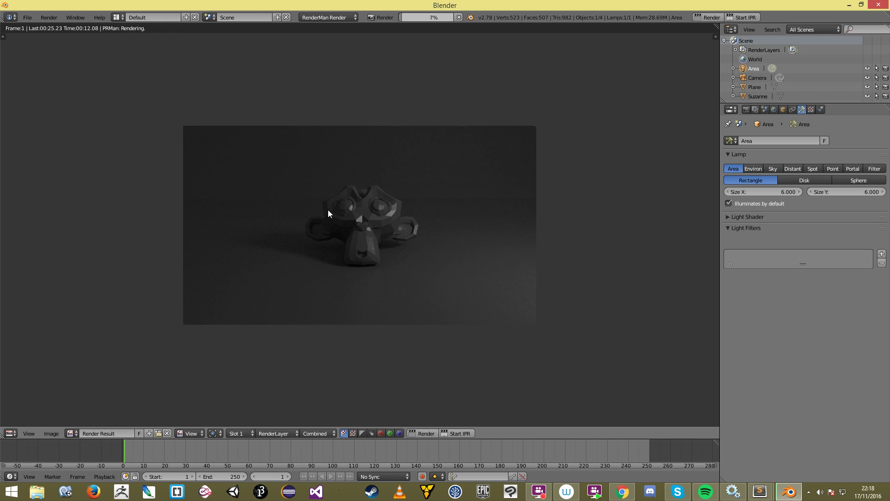
Step: Zoom around the in-progress render preview, then cancel the render
scroll(366, 276, up, 3)
scroll(393, 285, down, 5)
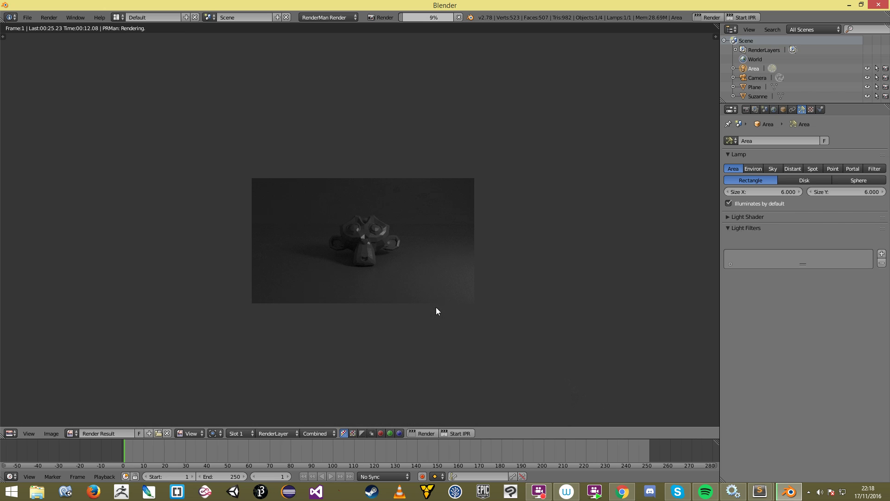
scroll(434, 283, up, 3)
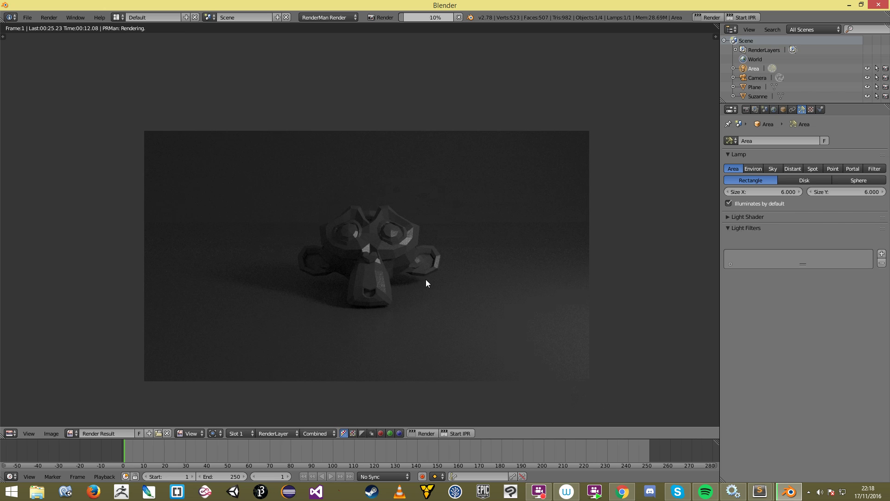
scroll(297, 241, down, 2)
scroll(333, 240, up, 2)
key(Escape)
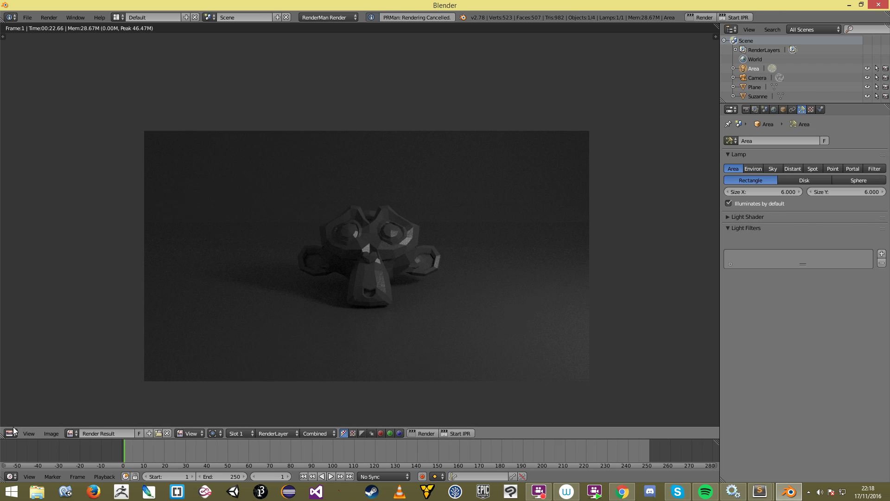
Step: Inspect pixel colours and render slots of the 22.66-second result lit by the larger lamp
click(10, 433)
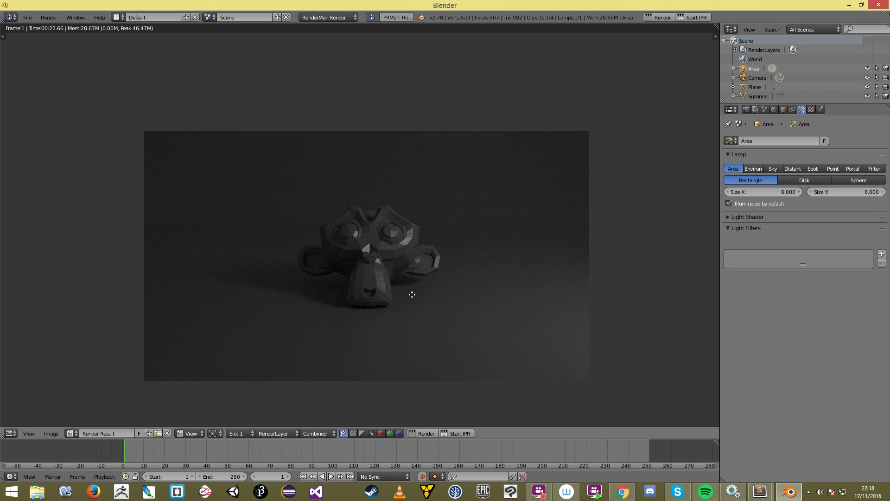
scroll(401, 303, down, 1)
click(383, 239)
drag(384, 235, 372, 247)
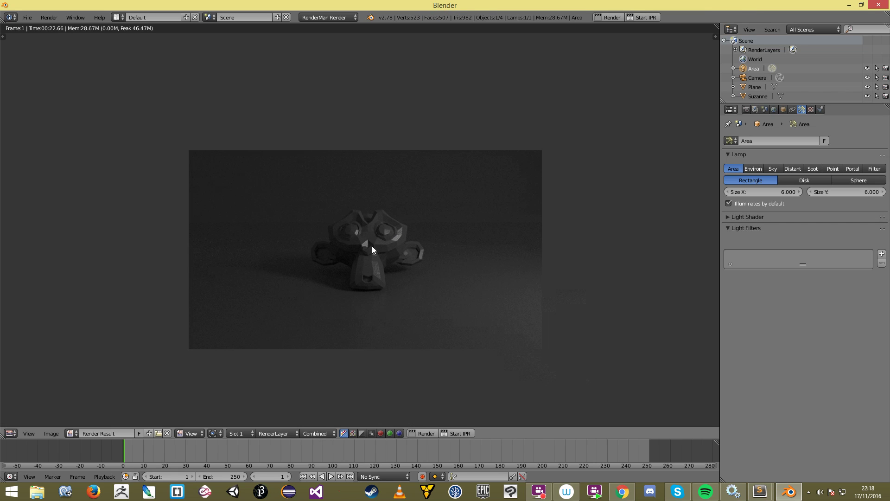
click(236, 432)
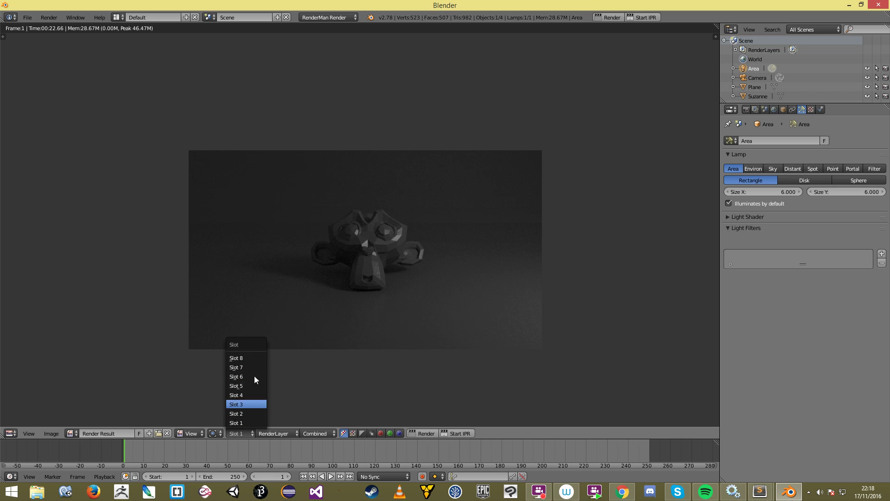
click(241, 432)
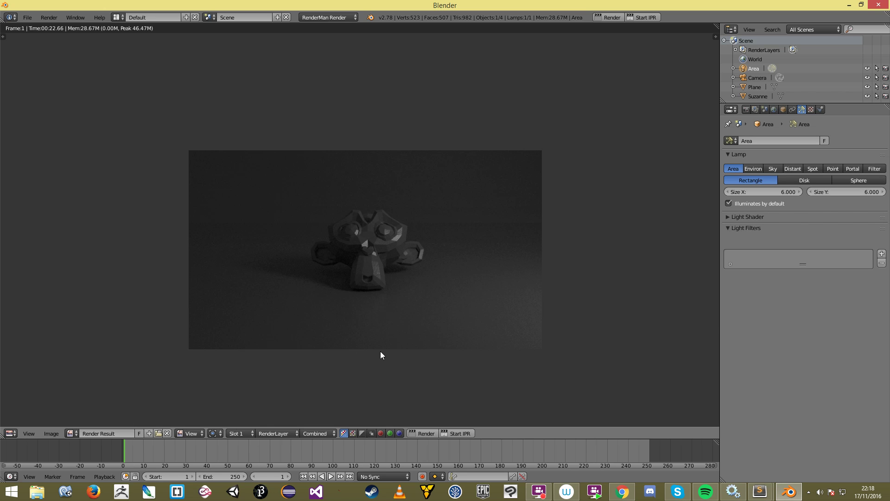
scroll(380, 351, up, 3)
scroll(385, 356, down, 2)
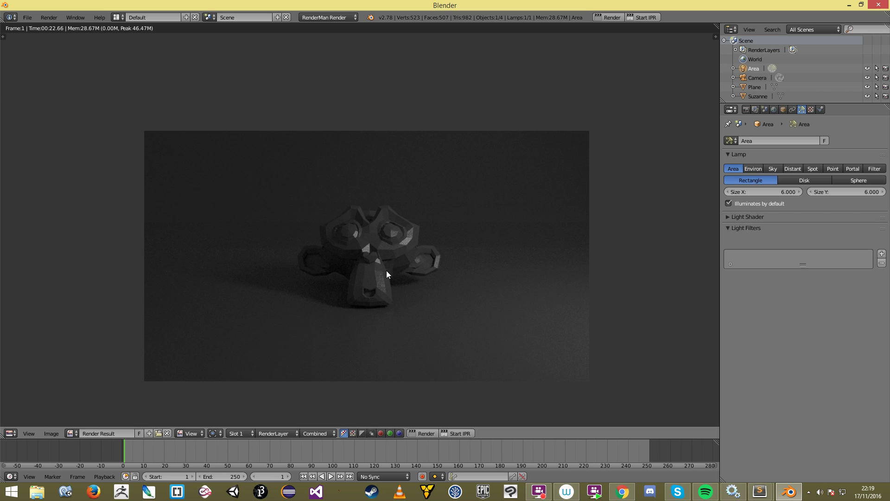
mouse_move(402, 288)
mouse_down()
mouse_move(398, 256)
mouse_move(408, 279)
mouse_up()
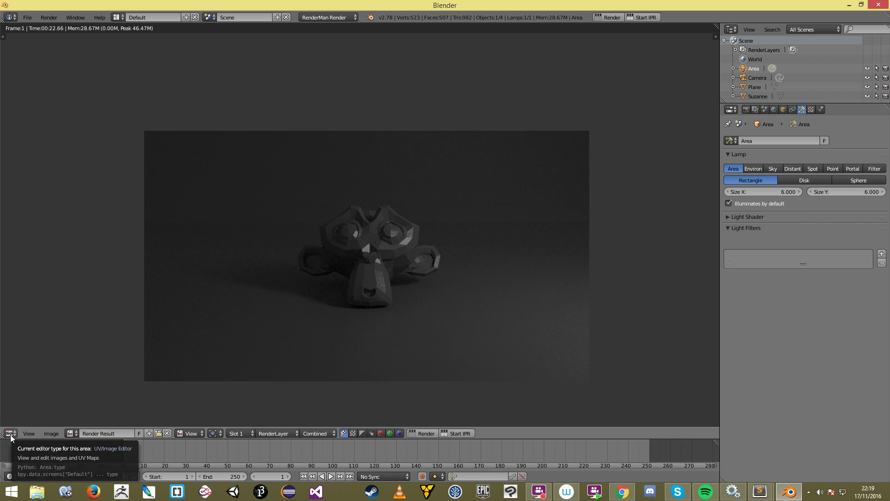
click(10, 434)
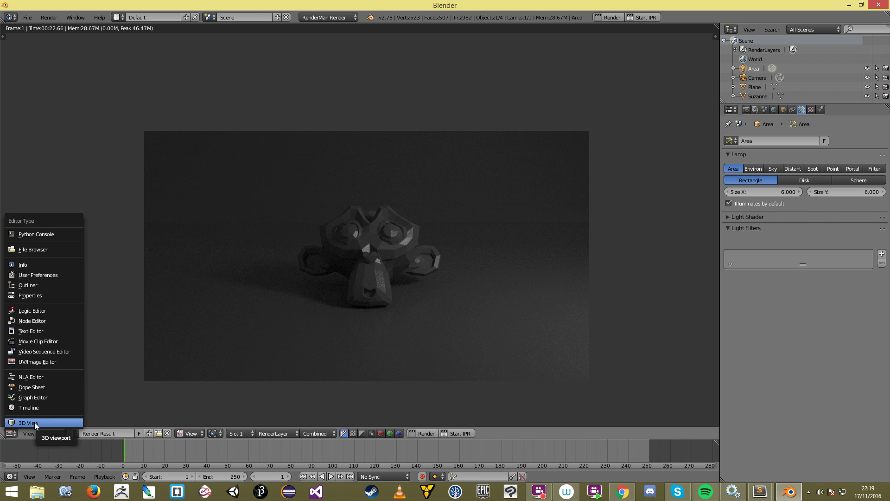
Step: Return the area to the 3D View and set the render Display to Keep UI
click(35, 422)
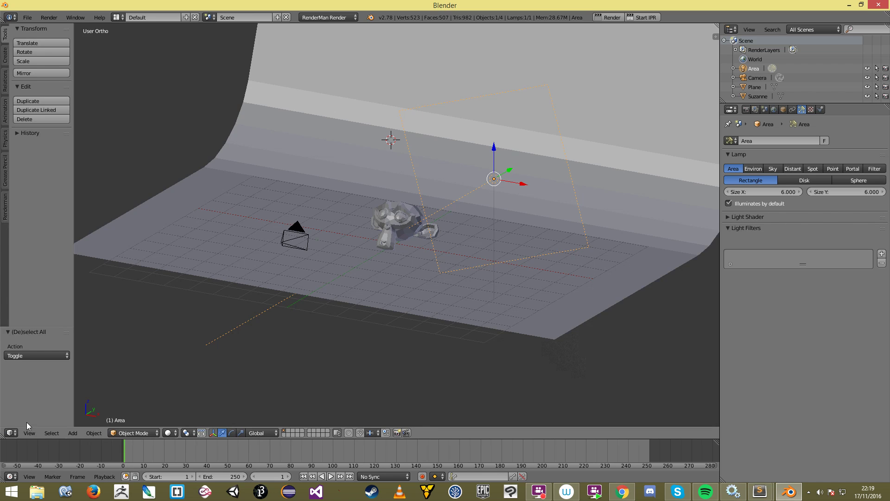
click(746, 110)
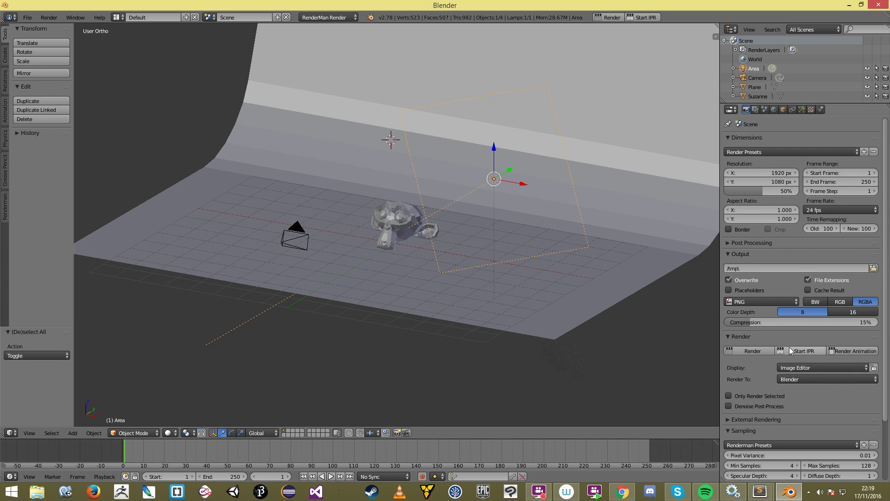
scroll(772, 340, down, 1)
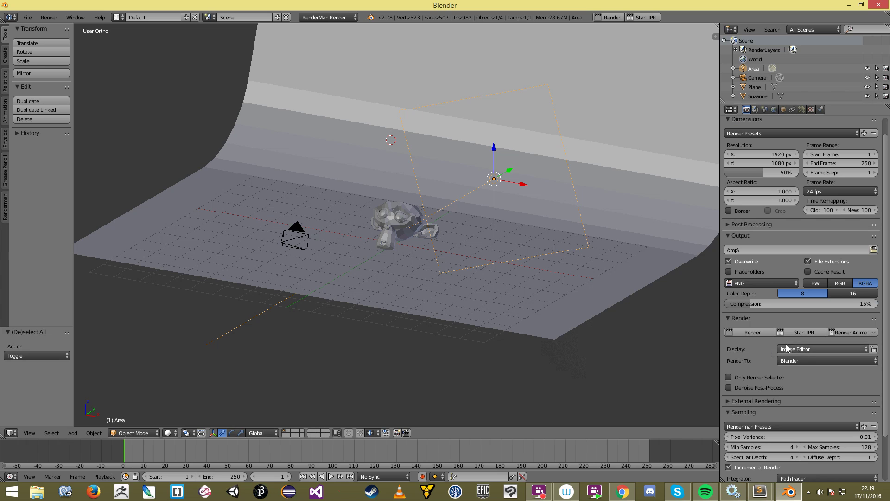
click(807, 350)
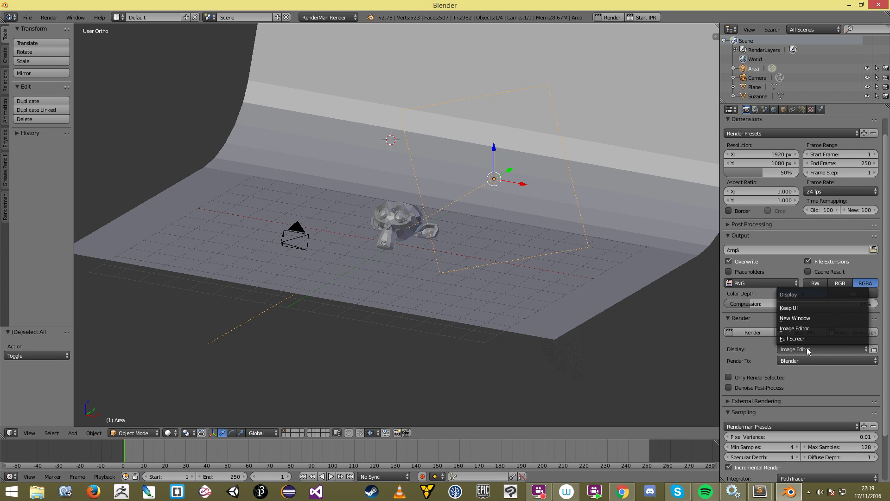
click(813, 308)
Step: Set Render To 'it' and start a RenderMan render into the it viewer
mouse_move(418, 232)
middle_down()
mouse_move(444, 235)
mouse_move(406, 241)
middle_up()
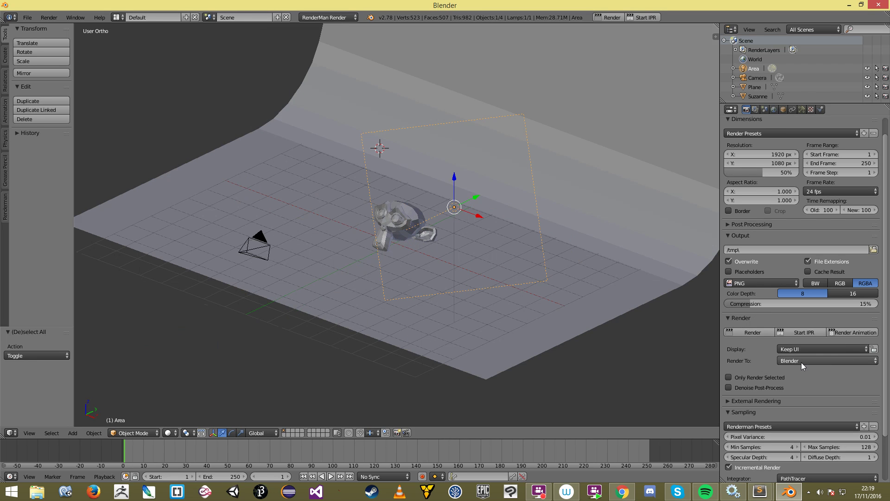
middle_drag(401, 210, 585, 204)
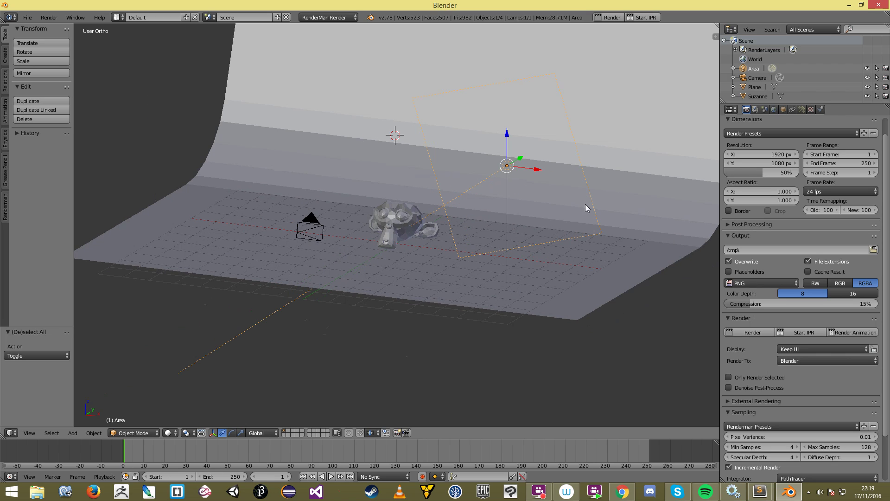
click(822, 361)
click(828, 340)
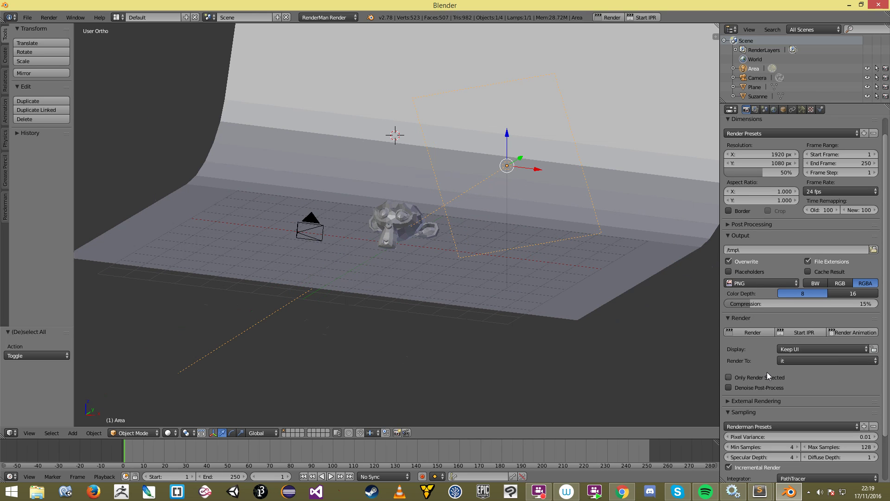
click(753, 332)
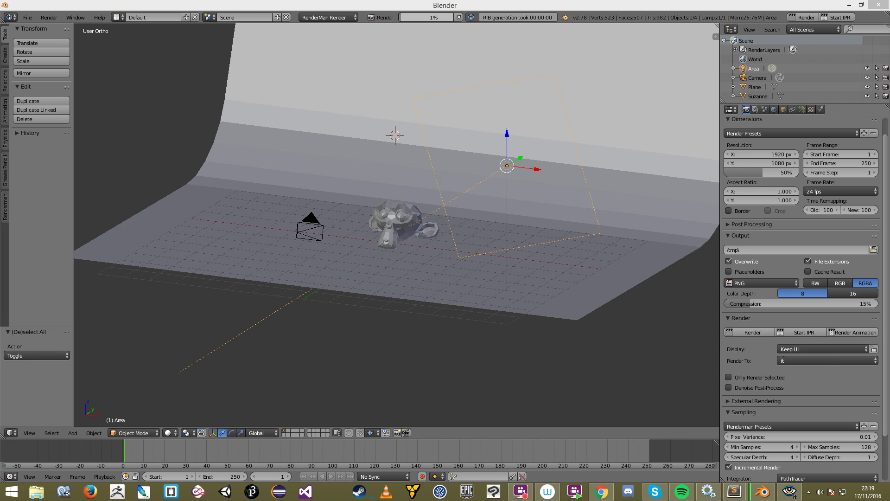
Step: Zoom and pan the Suzanne render inside the it viewer
drag(533, 64, 409, 98)
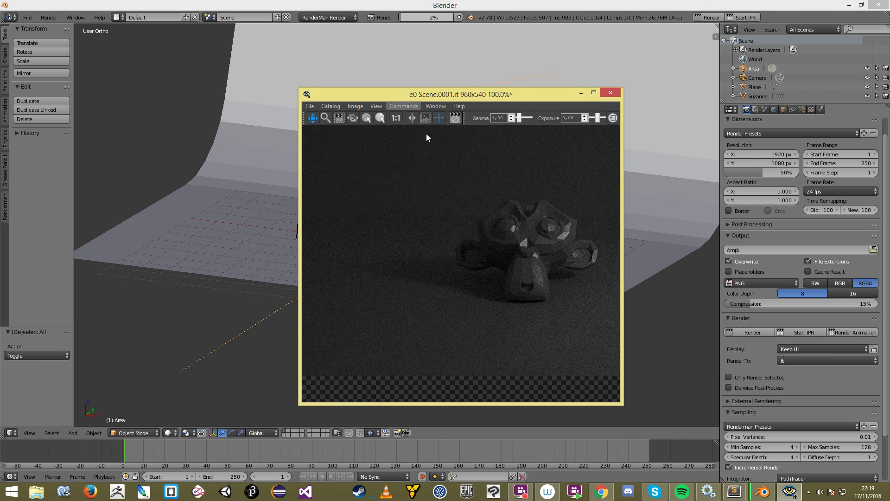
scroll(468, 207, down, 5)
scroll(498, 228, up, 2)
drag(520, 244, 489, 250)
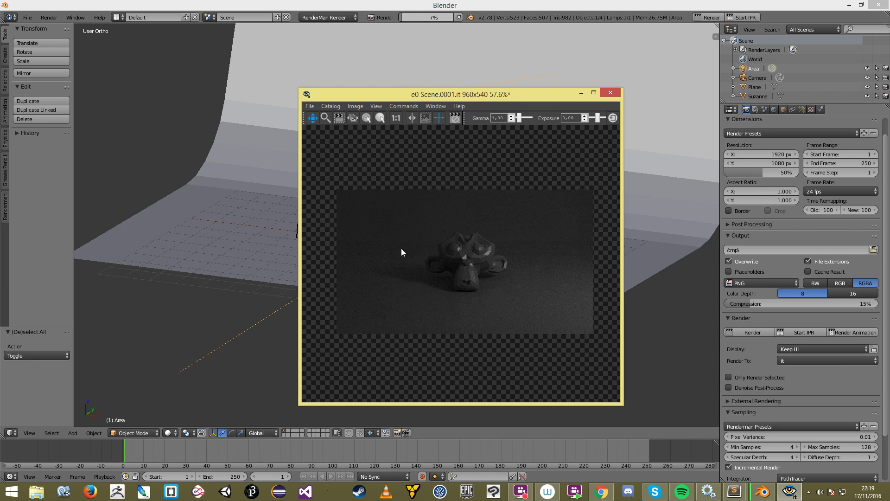
scroll(456, 267, up, 3)
scroll(455, 273, down, 3)
scroll(456, 270, up, 5)
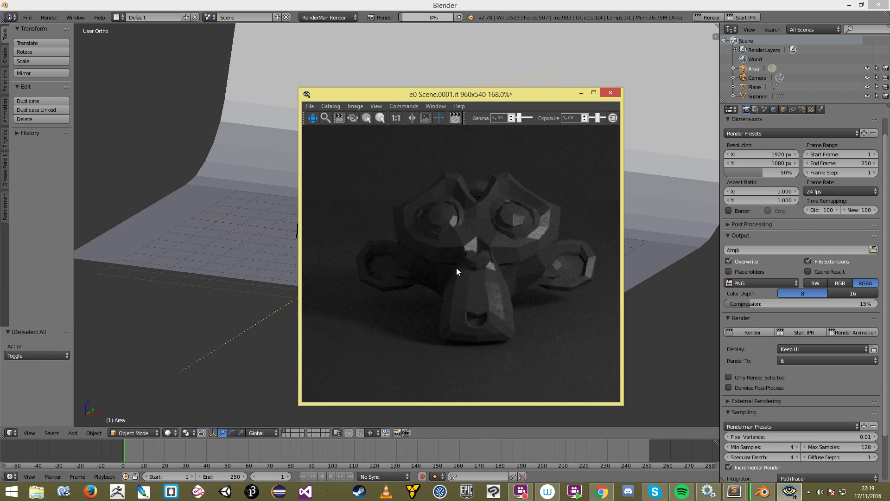
scroll(457, 270, down, 4)
scroll(457, 264, down, 2)
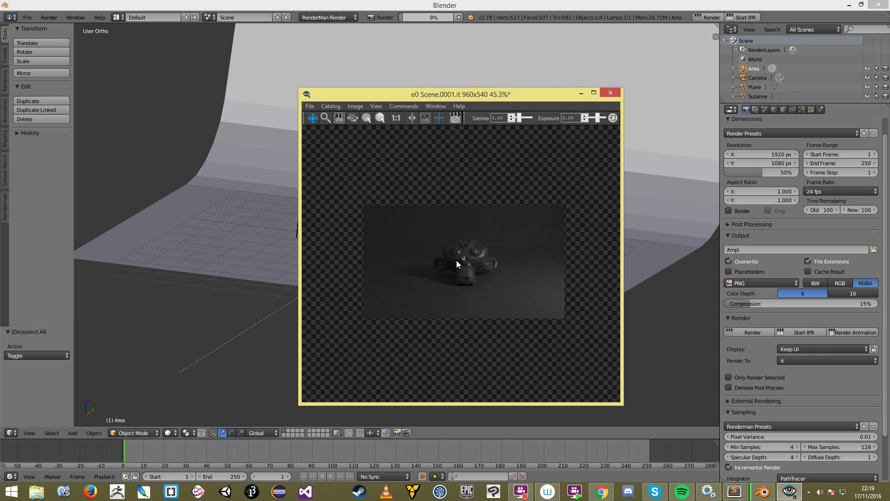
scroll(453, 245, up, 2)
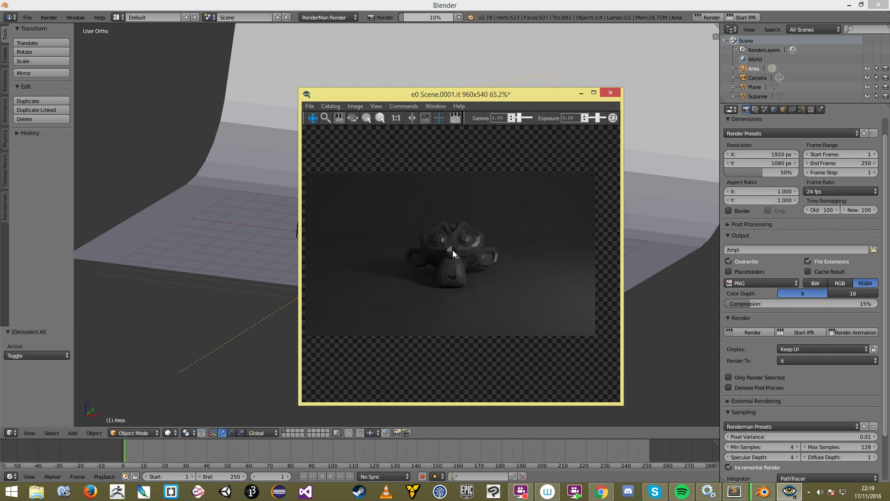
drag(470, 254, 468, 254)
Step: Position the it window at centre-right beside the 3D scene and resize it
drag(408, 92, 493, 93)
scroll(589, 263, up, 4)
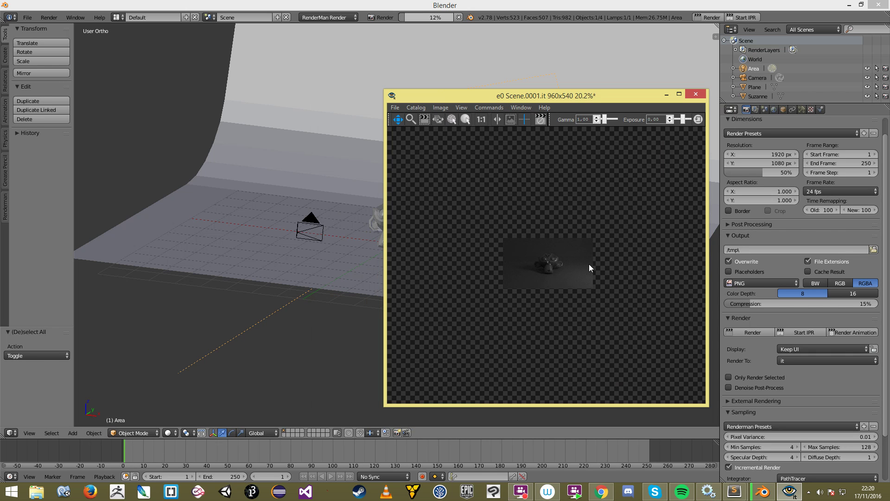
scroll(582, 274, down, 3)
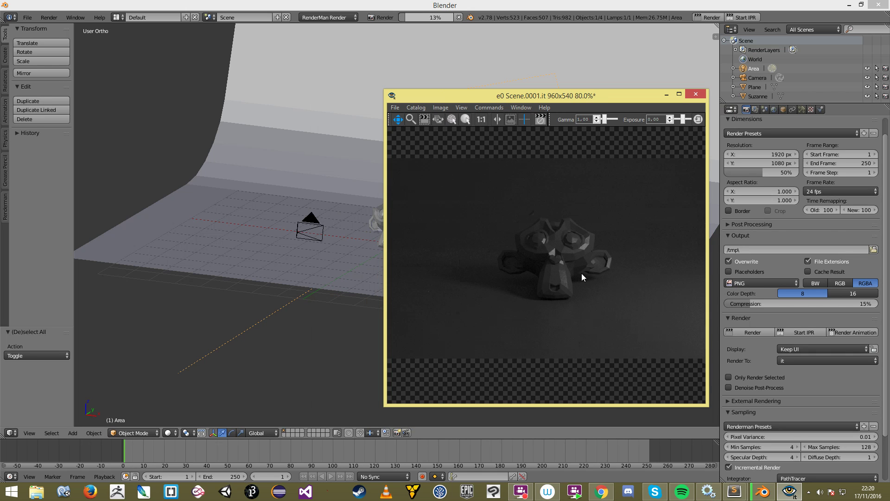
scroll(582, 274, down, 2)
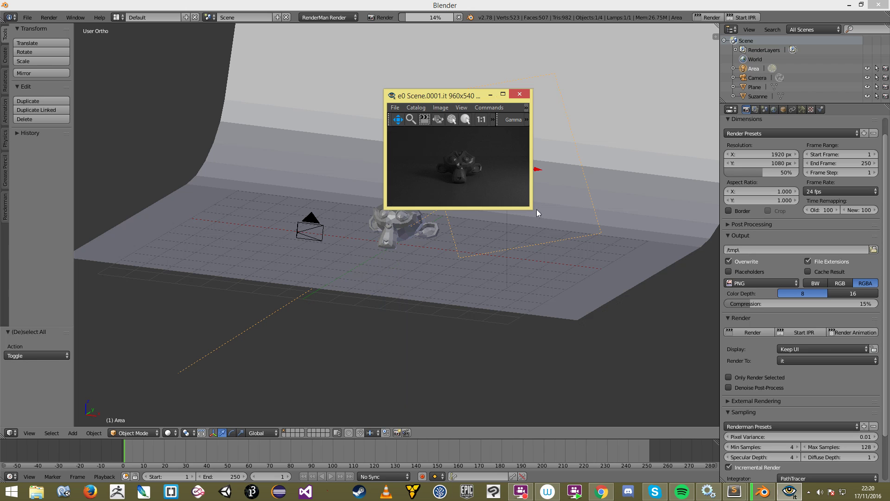
drag(444, 97, 652, 154)
scroll(674, 214, up, 2)
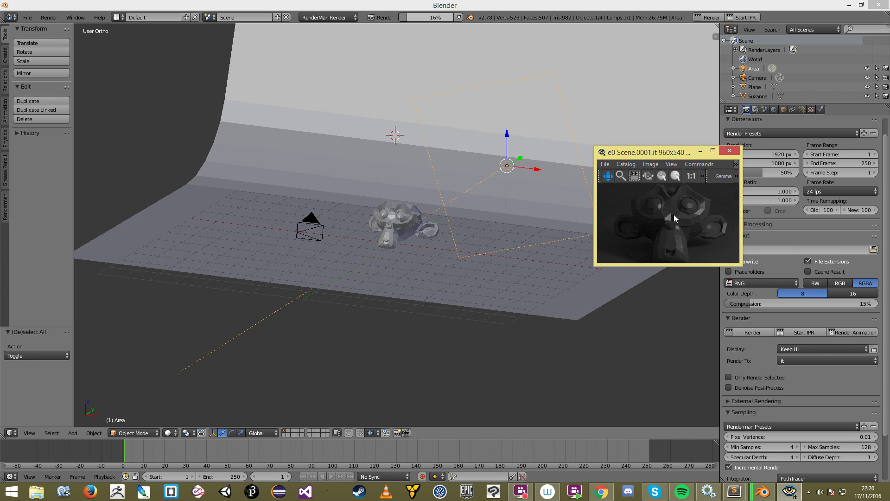
drag(727, 147, 706, 172)
scroll(629, 277, down, 1)
scroll(694, 247, down, 3)
drag(622, 172, 780, 249)
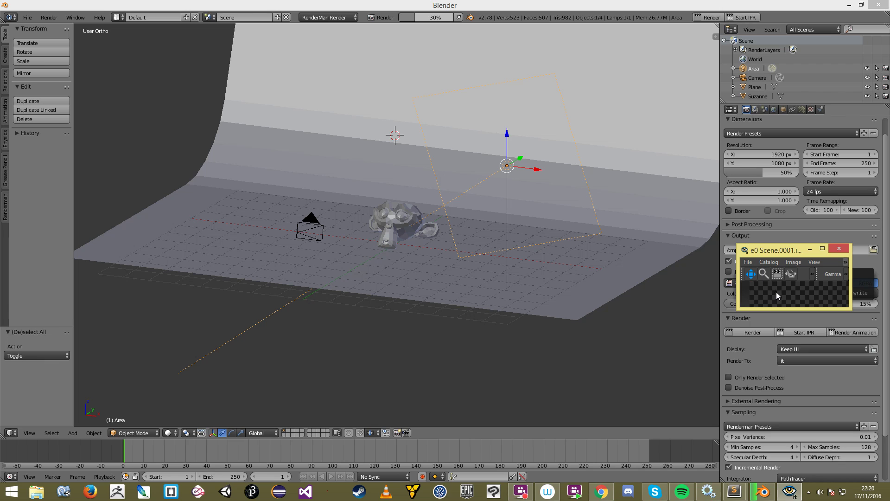
scroll(776, 292, up, 3)
drag(831, 251, 671, 205)
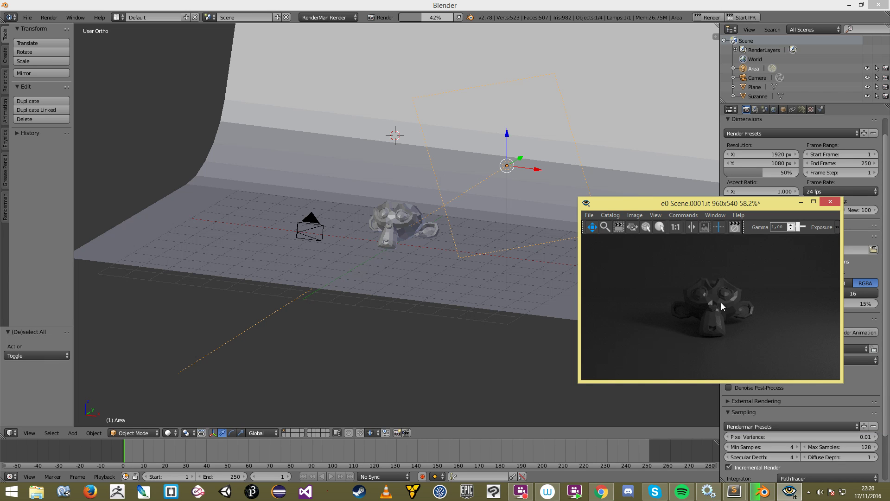
drag(716, 204, 642, 202)
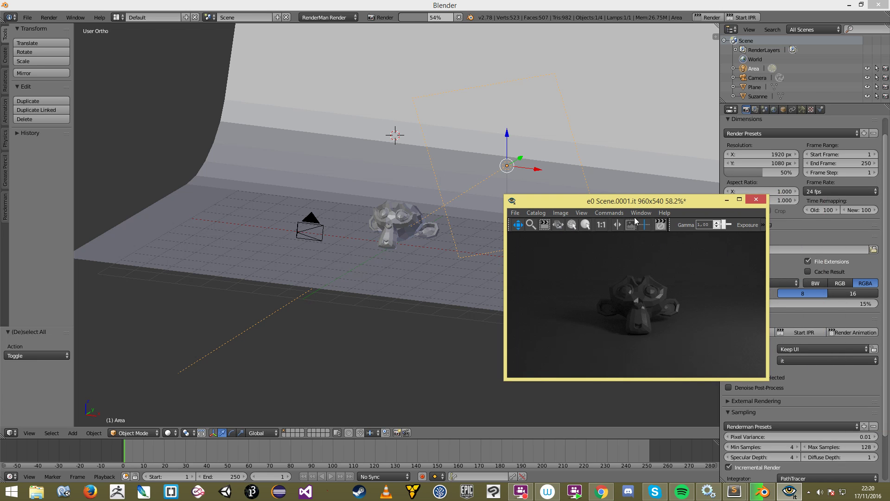
drag(618, 195, 571, 178)
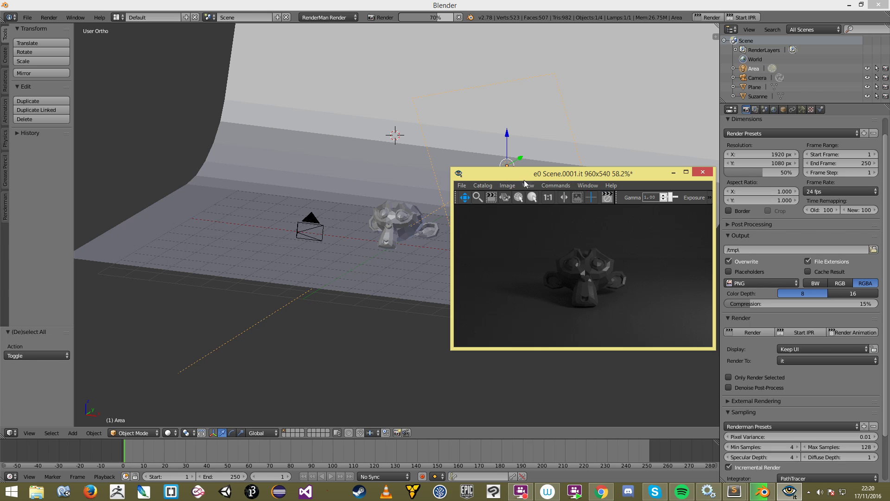
Step: Show only the blue channel of the render in it
click(506, 185)
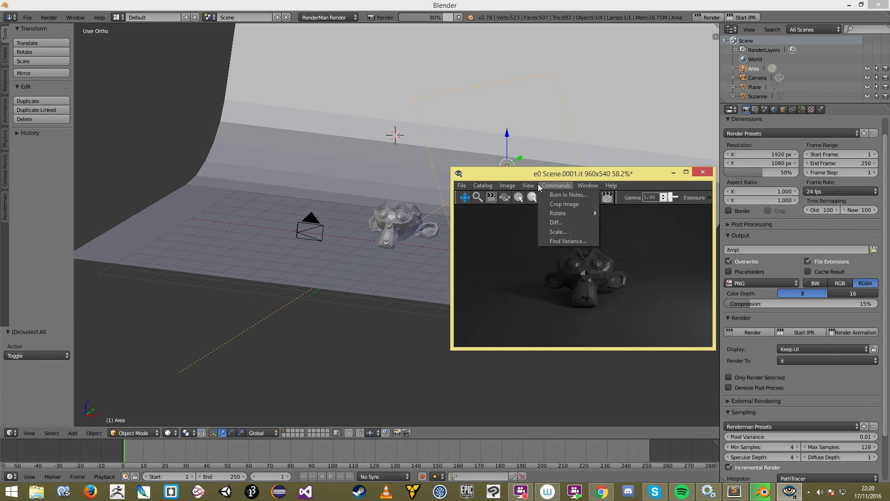
mouse_move(574, 311)
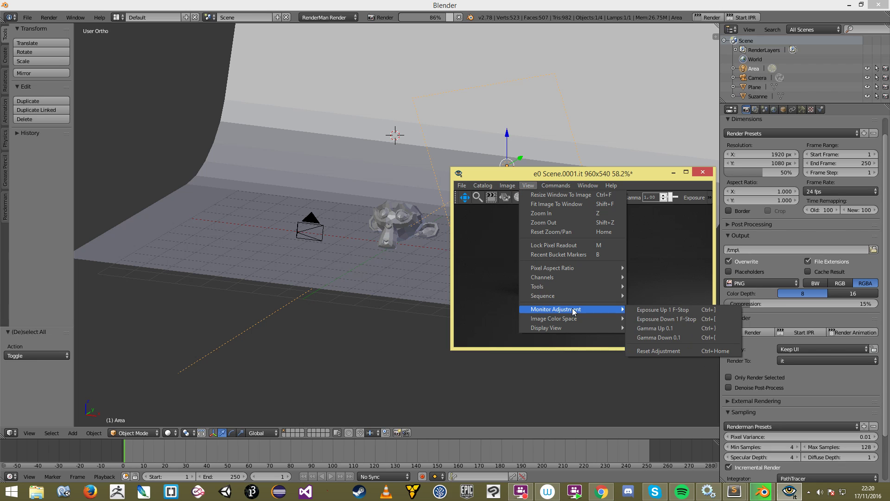
mouse_move(603, 277)
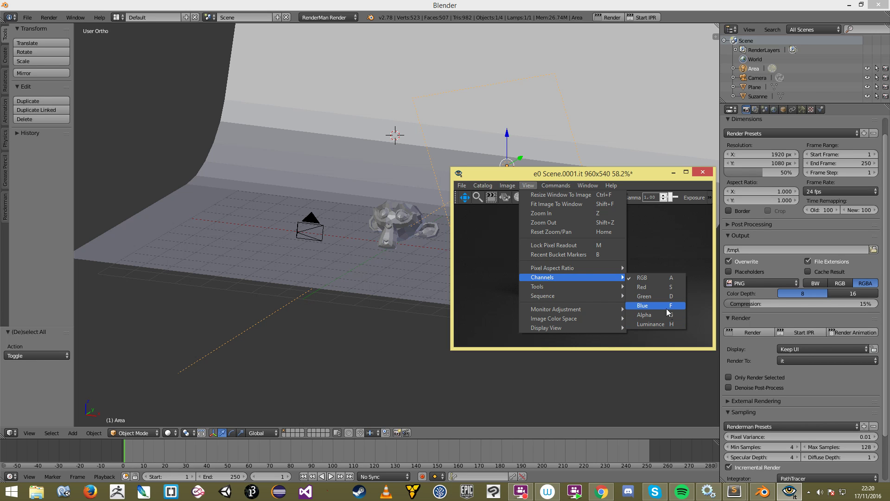
click(658, 307)
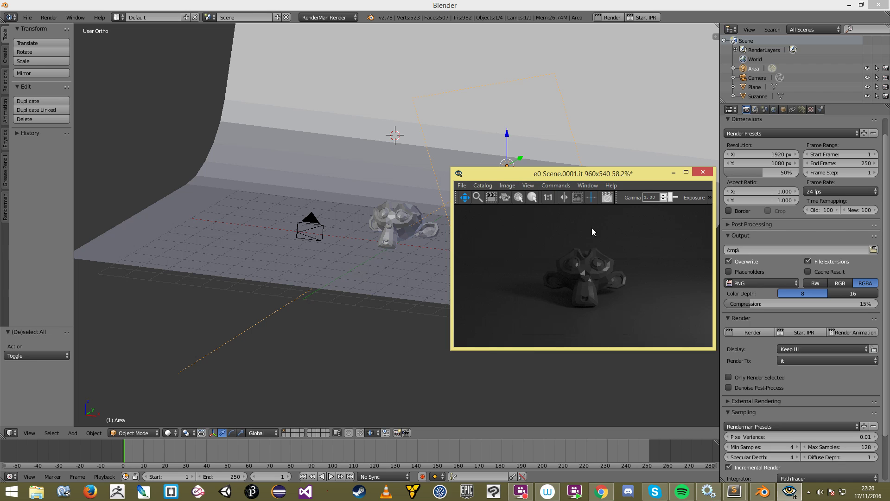
Step: Switch the it display back to full RGB channels
click(527, 185)
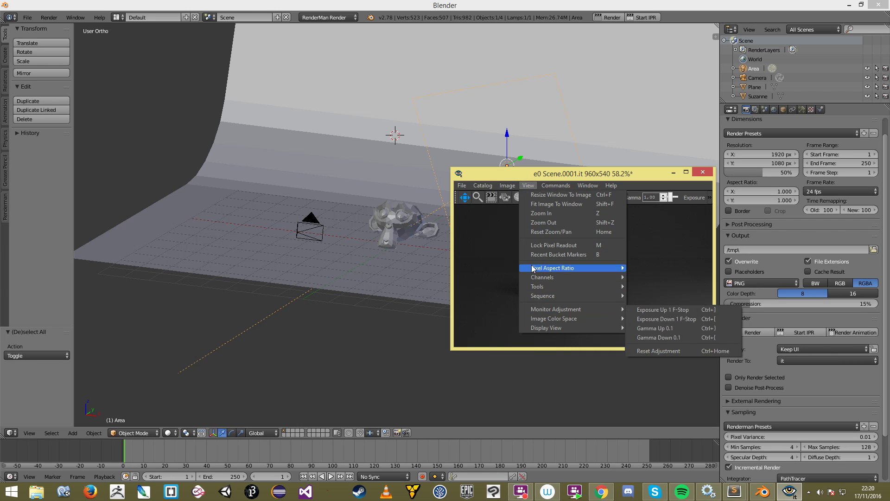
click(648, 278)
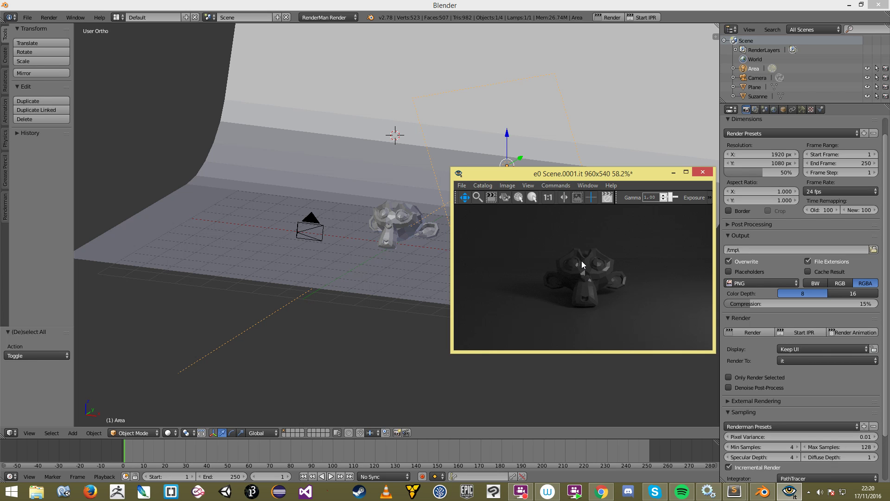
scroll(585, 273, down, 5)
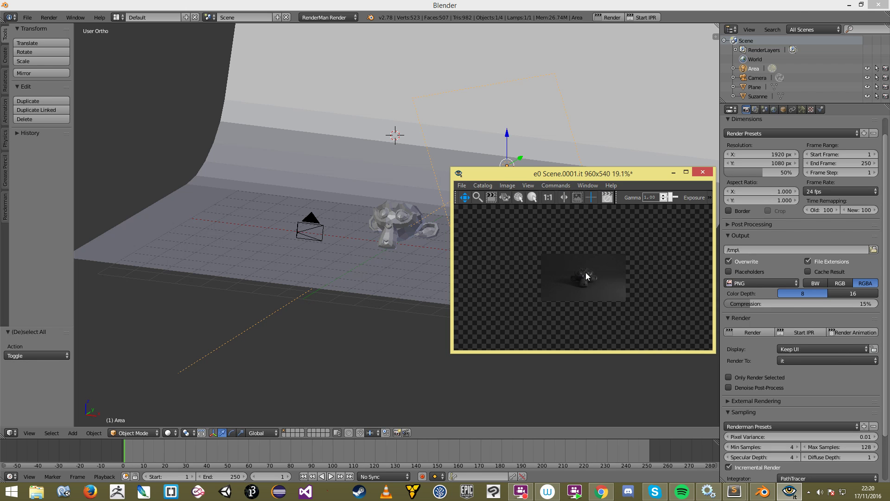
scroll(487, 223, up, 5)
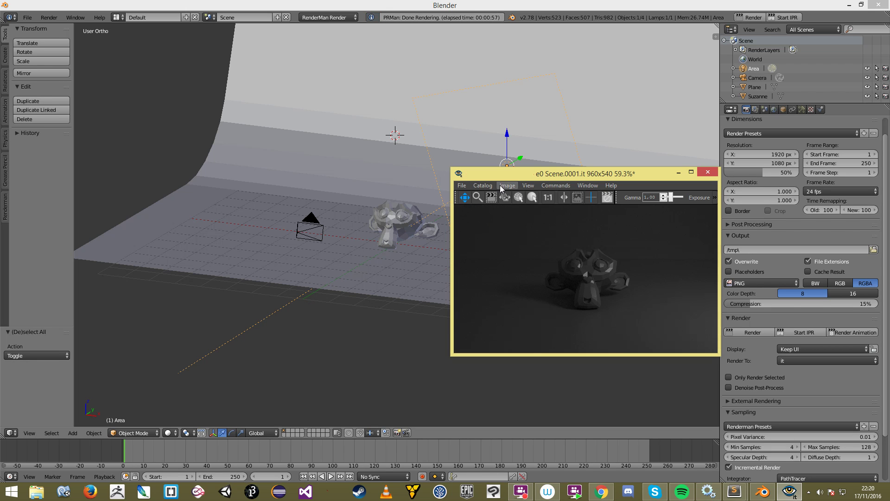
click(528, 185)
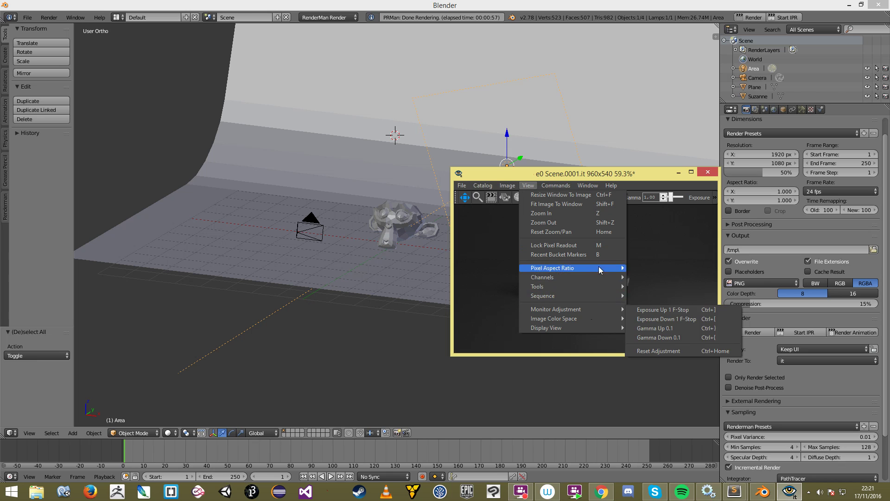
mouse_move(598, 276)
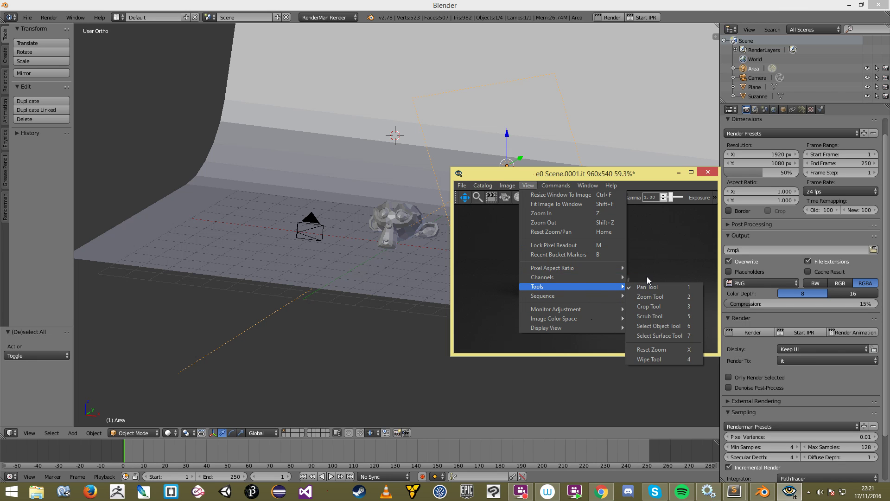
click(643, 277)
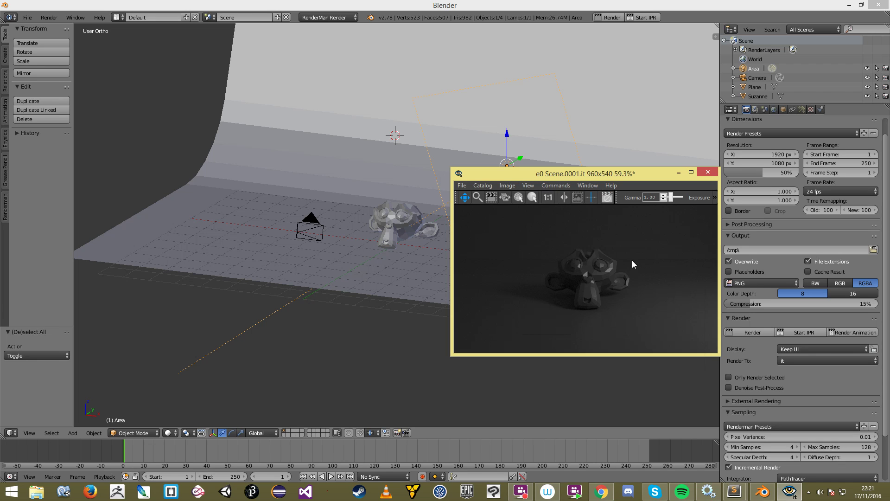
scroll(635, 227, down, 5)
scroll(636, 220, up, 8)
Step: Fit the it window to the image, centre it, and toggle the gamma/exposure controls off and on
key(f)
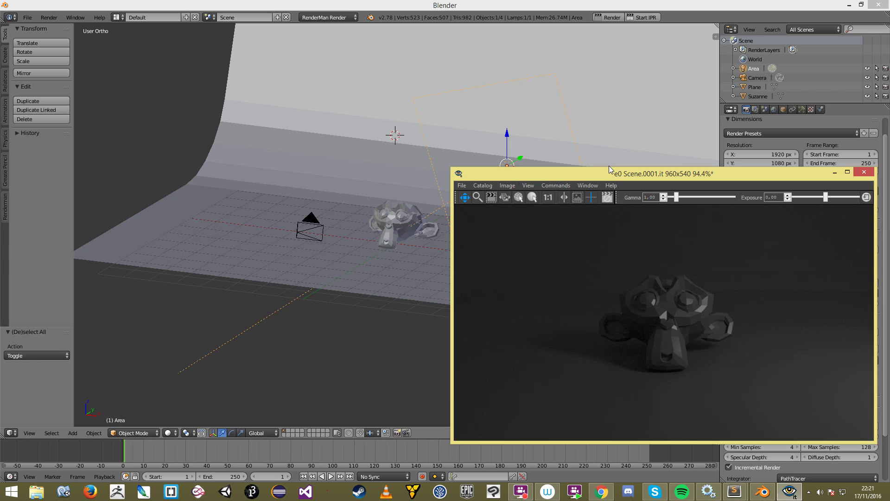
drag(608, 168, 407, 135)
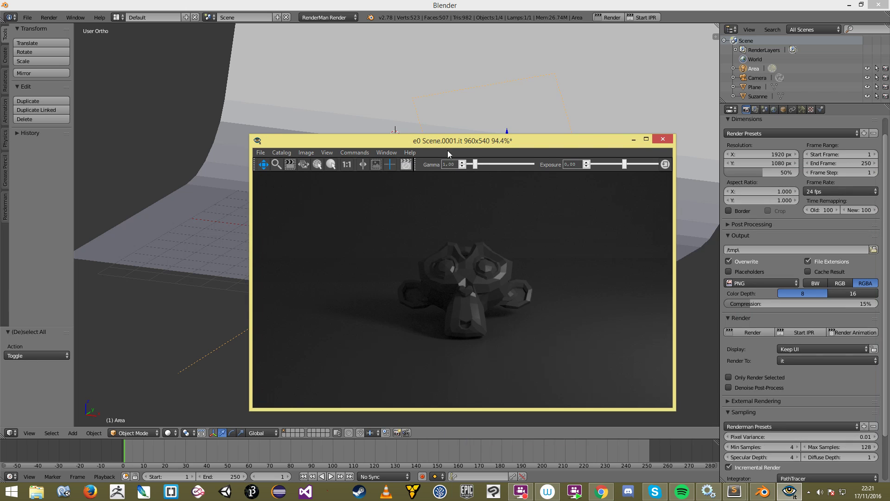
right_click(547, 167)
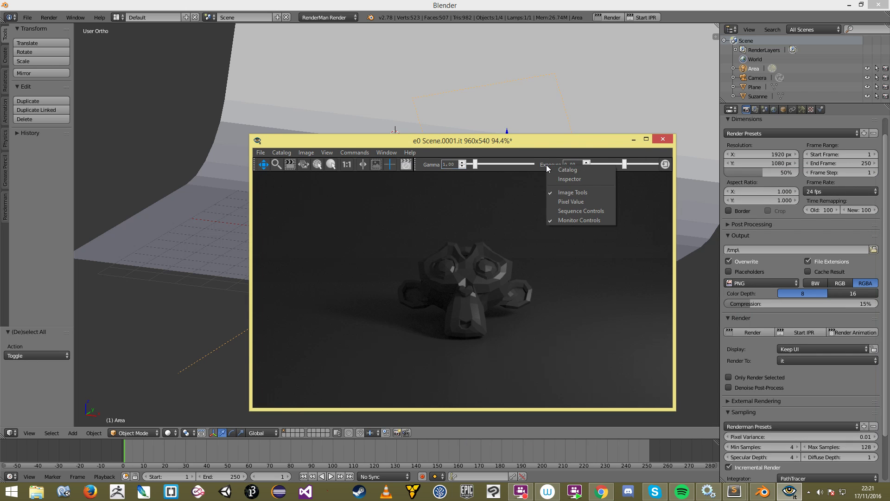
click(562, 221)
right_click(465, 169)
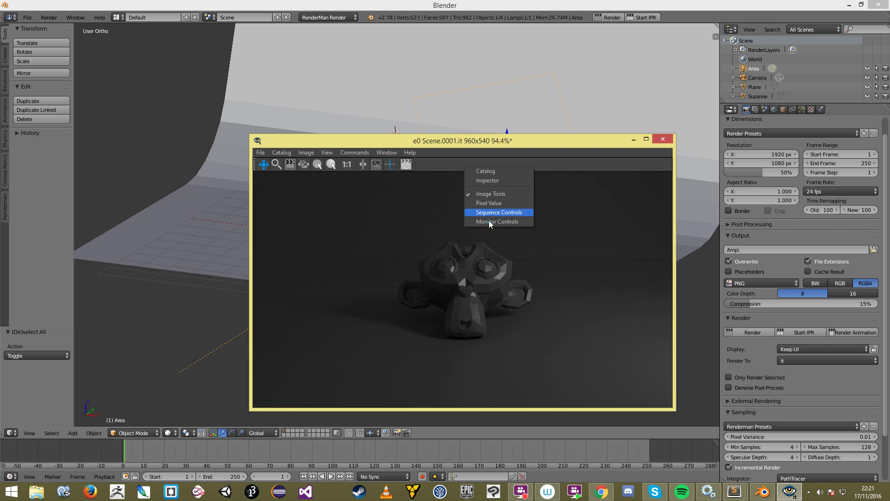
click(487, 221)
Step: Brighten the render with higher gamma and exposure, then reset them to 1.00 and 0.00
drag(475, 166, 481, 166)
drag(625, 164, 629, 164)
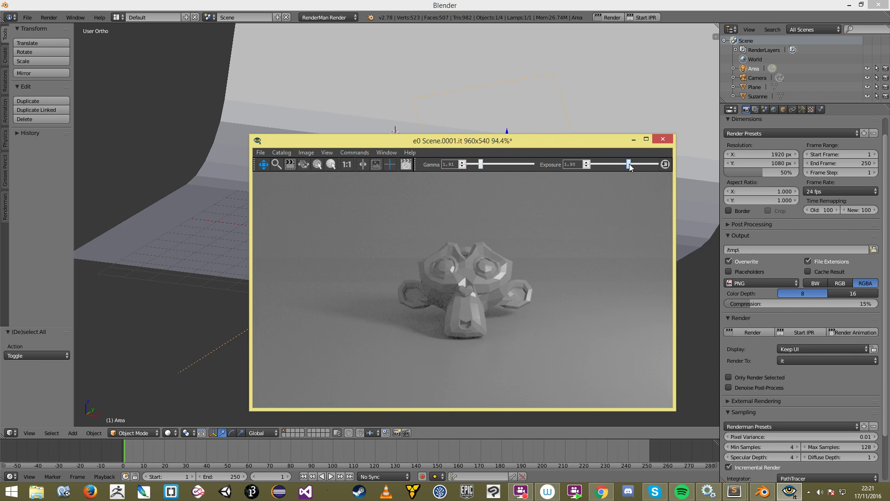
drag(480, 166, 482, 167)
drag(481, 167, 479, 167)
click(664, 164)
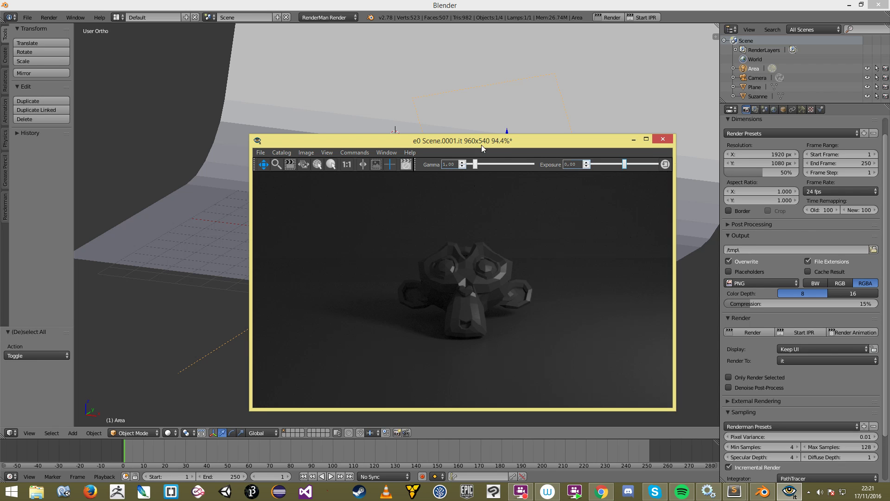
drag(482, 143, 529, 137)
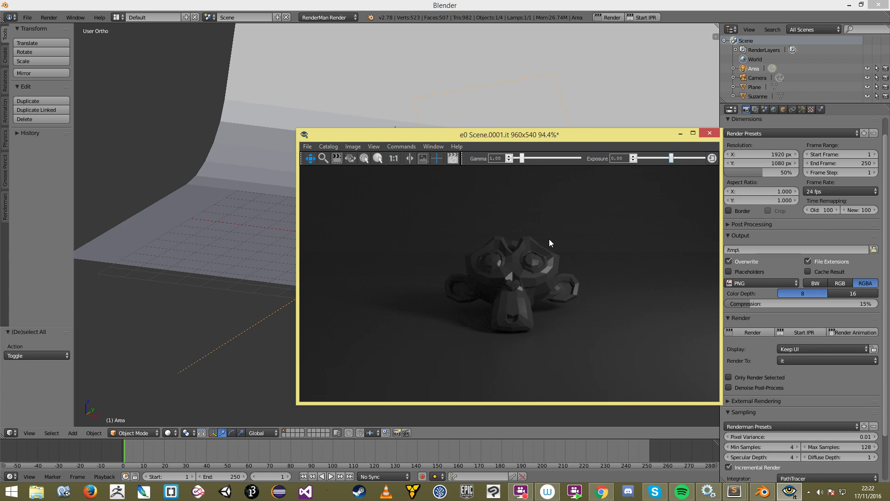
Step: Set the it image colour space to sRGB
click(374, 147)
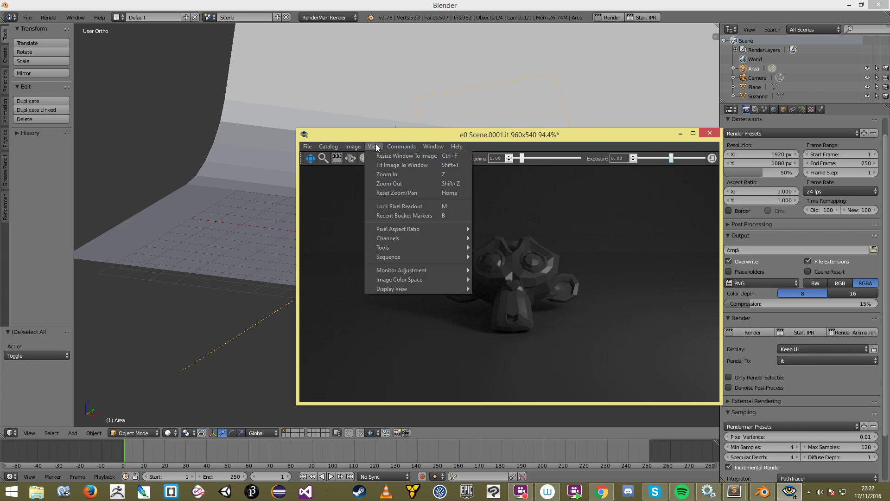
mouse_move(416, 272)
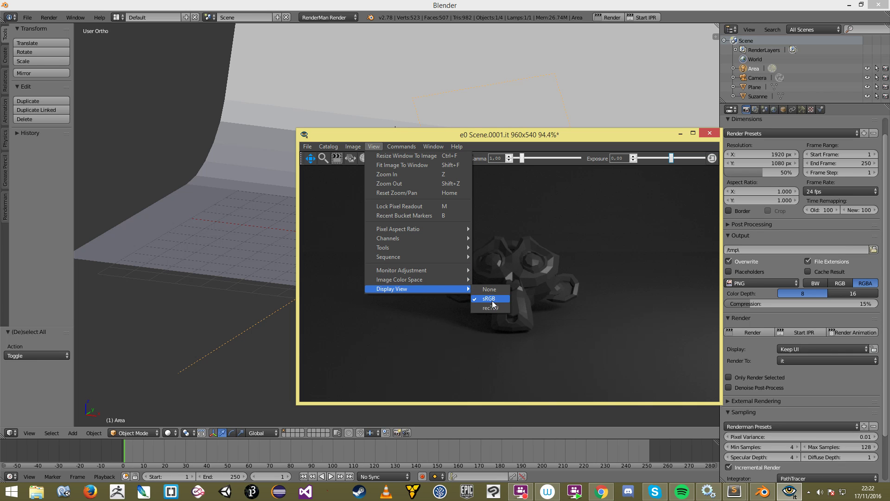
mouse_move(448, 279)
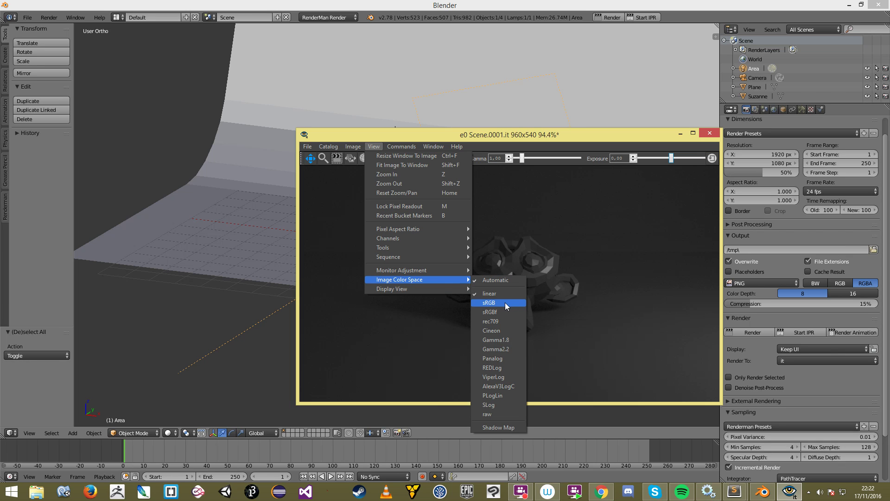
click(505, 302)
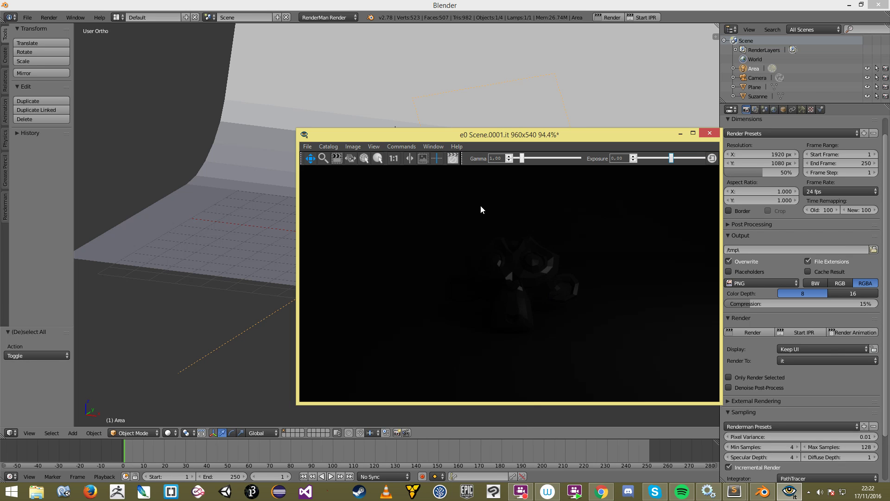
scroll(647, 269, down, 3)
scroll(448, 305, up, 2)
drag(507, 268, 481, 266)
scroll(505, 260, up, 1)
Step: Try gamma 2.43 and exposure 1.20, then reset both to defaults
drag(522, 159, 532, 160)
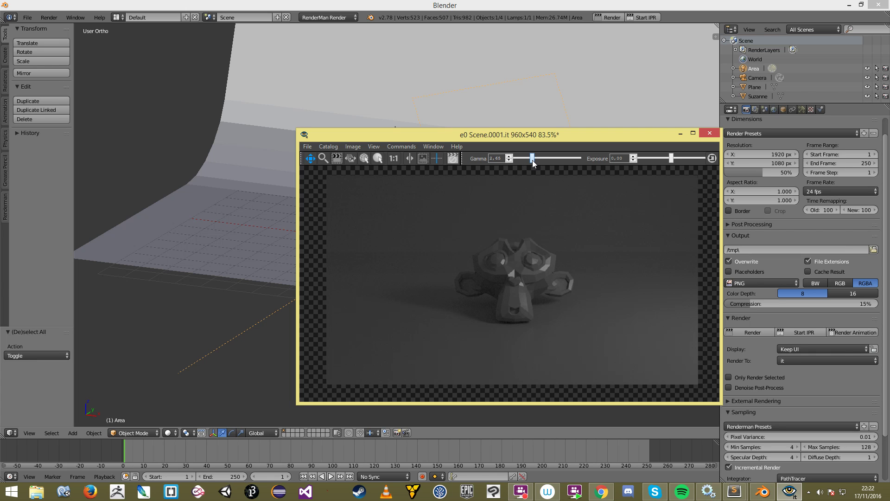
drag(670, 158, 677, 157)
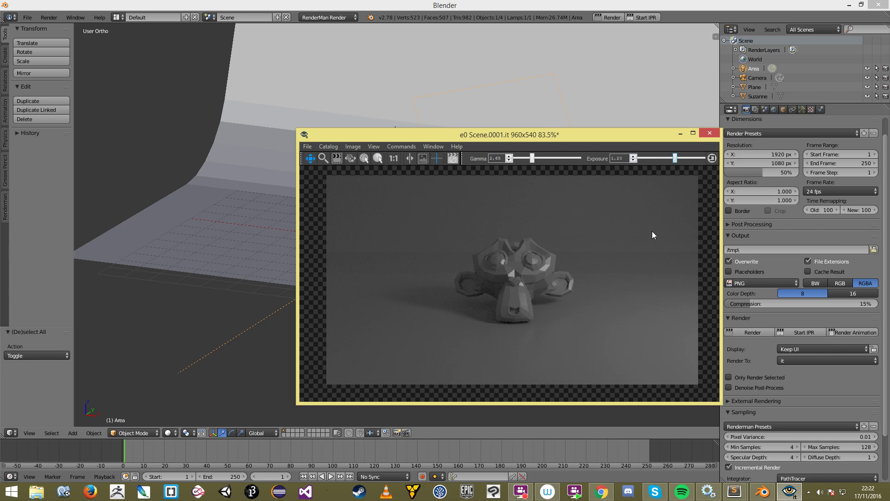
click(712, 159)
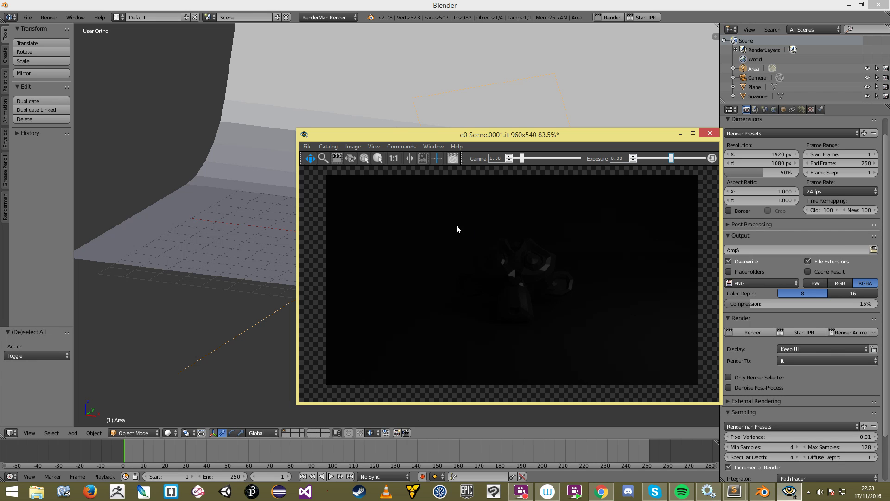
Step: Switch the it image colour space to linear
click(374, 146)
mouse_move(417, 270)
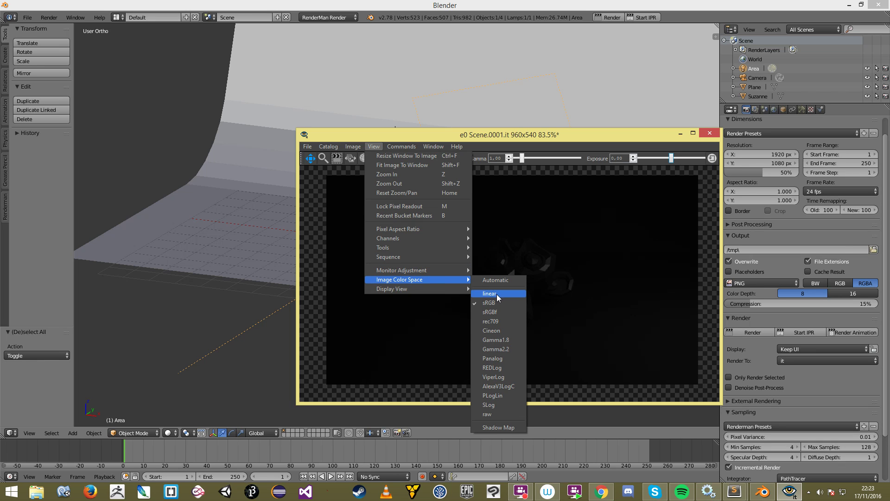
click(496, 294)
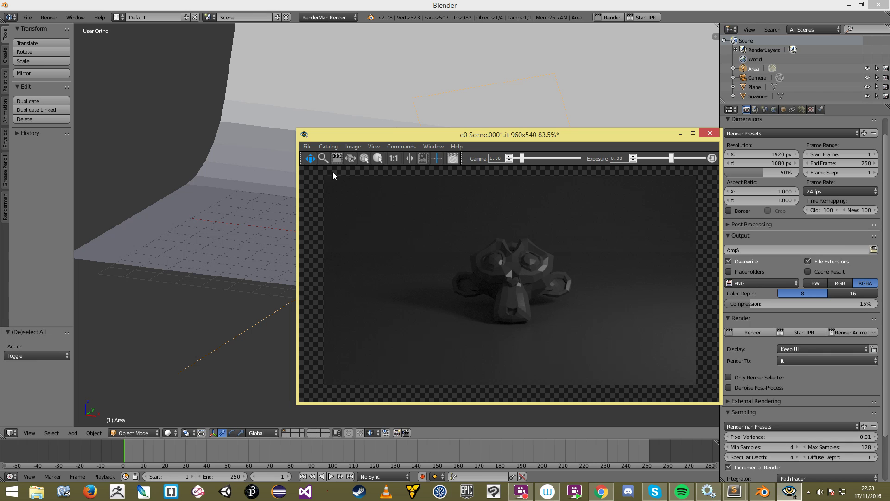
Step: Export the render from it through Export Catalog as Test01.png
click(308, 145)
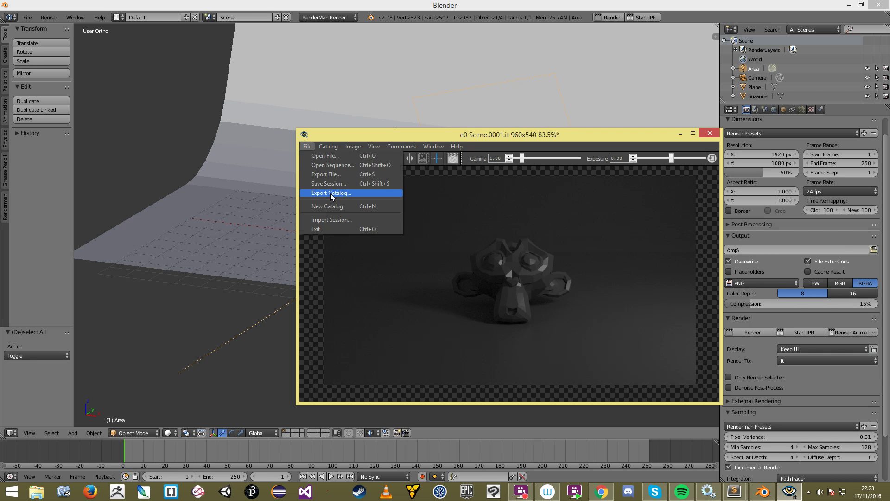
click(351, 177)
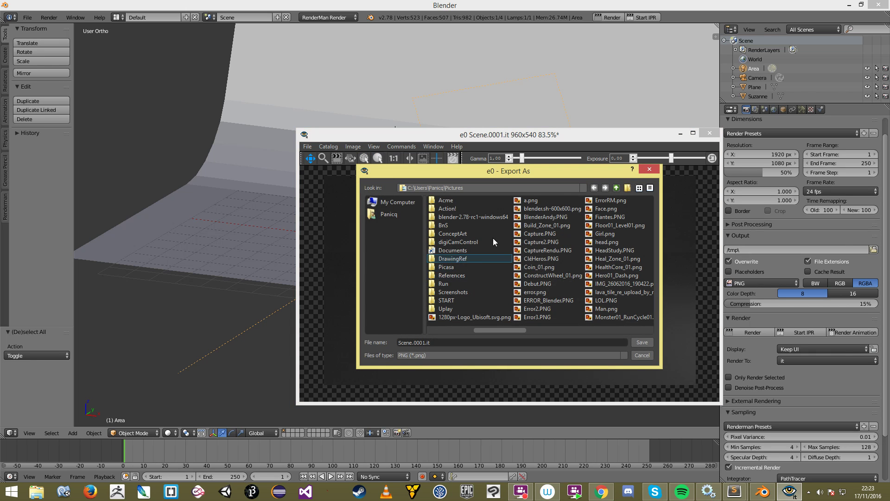
click(440, 346)
text(Test)
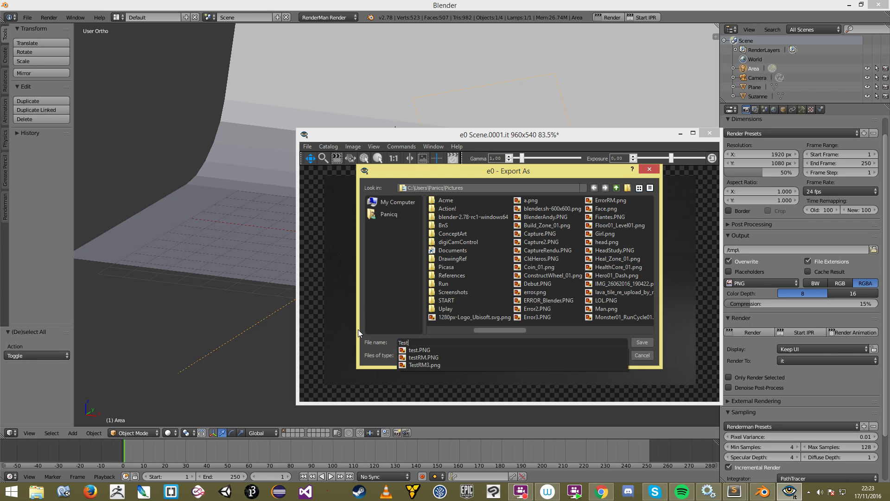
text(01)
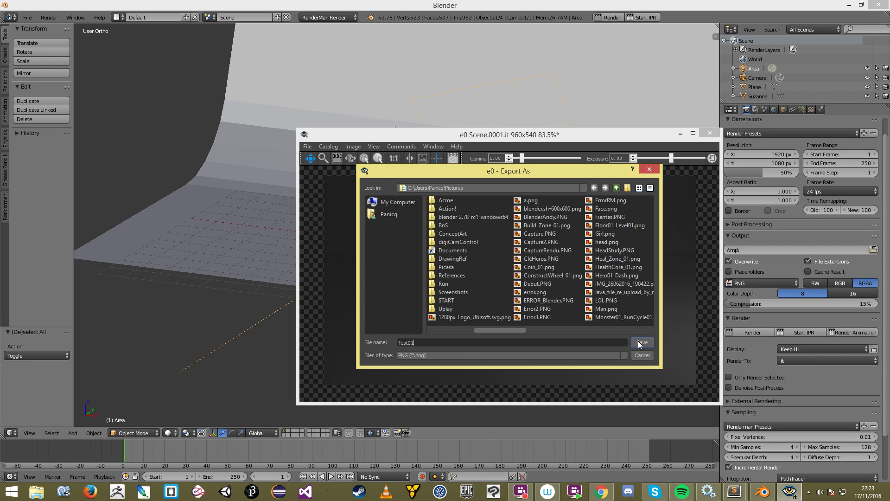
click(641, 342)
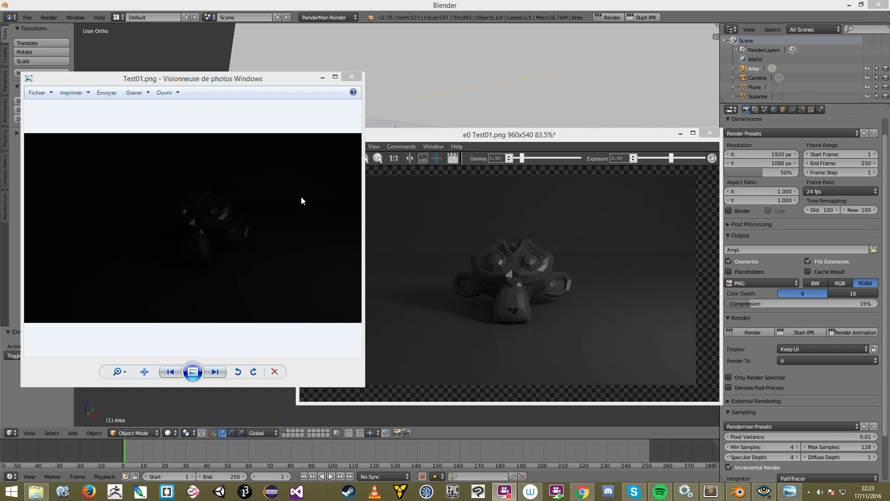
Step: Place the Photo Viewer showing Test01.png on the left, beside the it render window
click(182, 231)
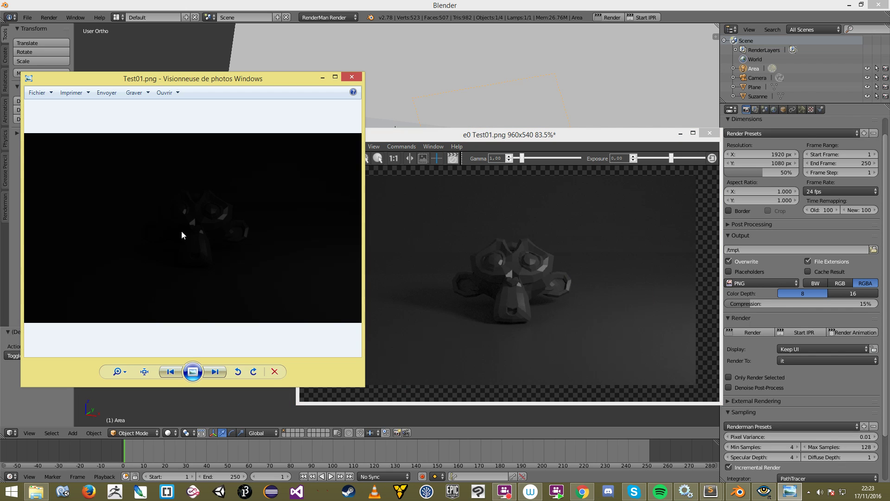
drag(203, 79, 196, 128)
drag(292, 162, 226, 115)
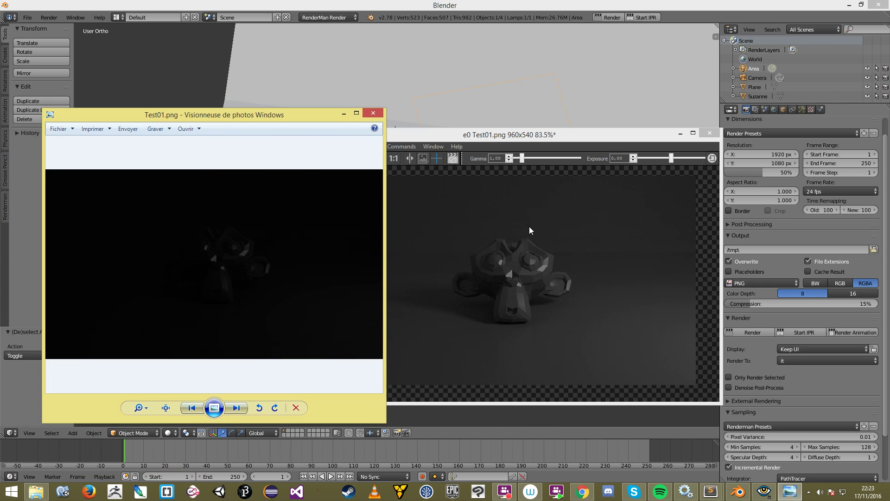
click(531, 230)
mouse_move(573, 130)
mouse_down()
mouse_move(597, 124)
mouse_move(585, 120)
mouse_up()
click(232, 257)
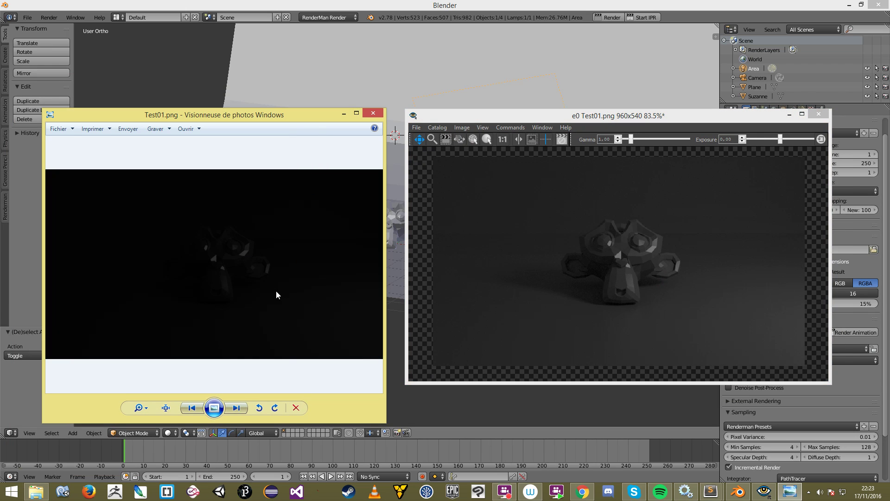
click(500, 182)
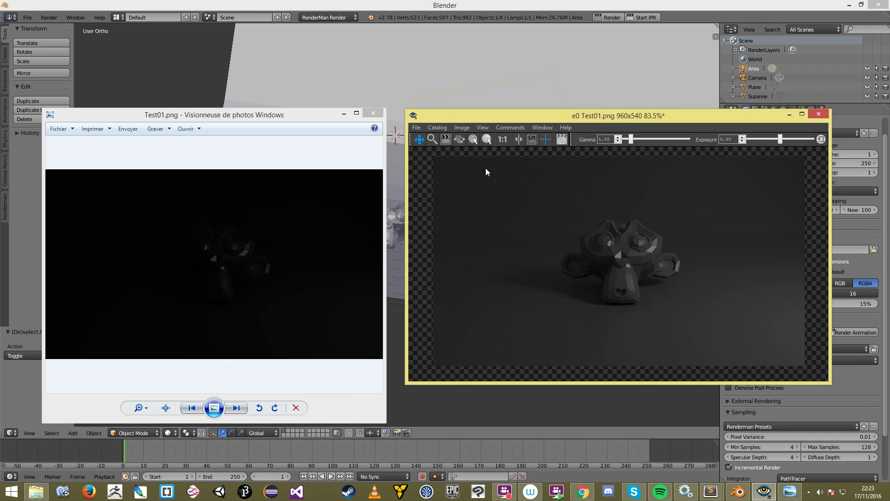
click(439, 126)
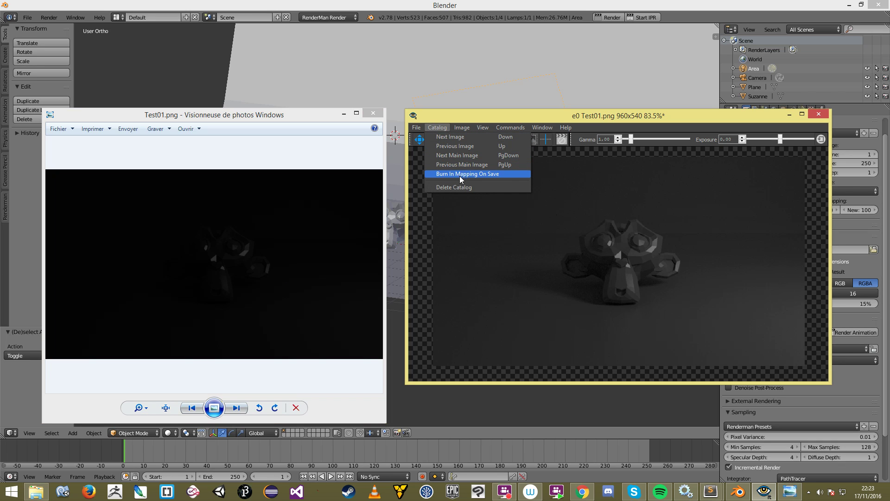
Step: Turn on Burn In Mapping On Save in the it Catalog menu
click(463, 128)
mouse_move(438, 126)
click(466, 175)
click(442, 125)
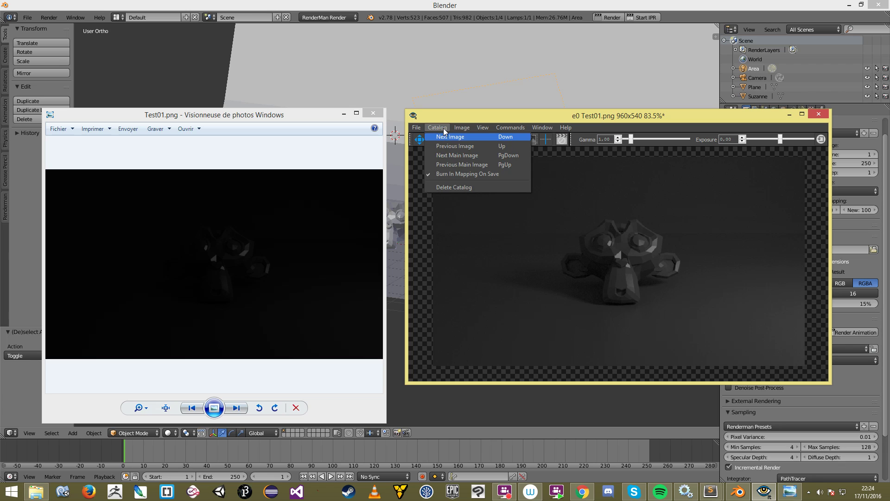
click(635, 233)
Step: Re-export the render from File > Export File... as Test01.png
click(318, 250)
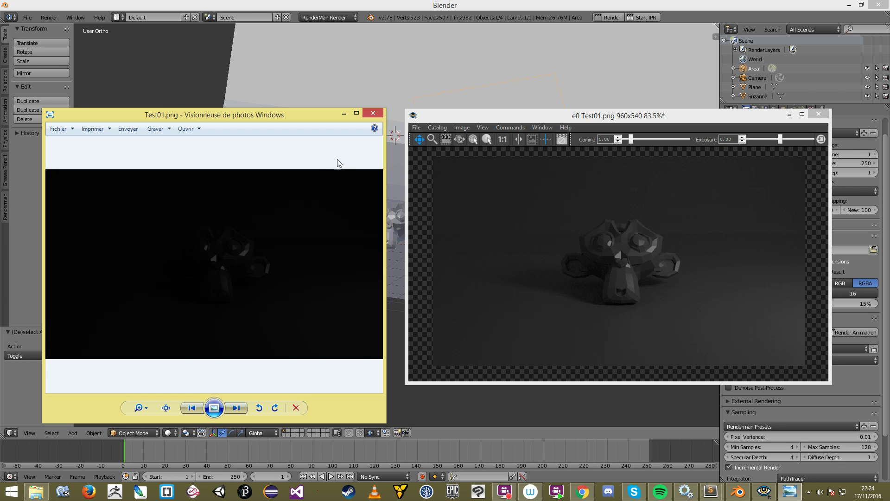
click(416, 128)
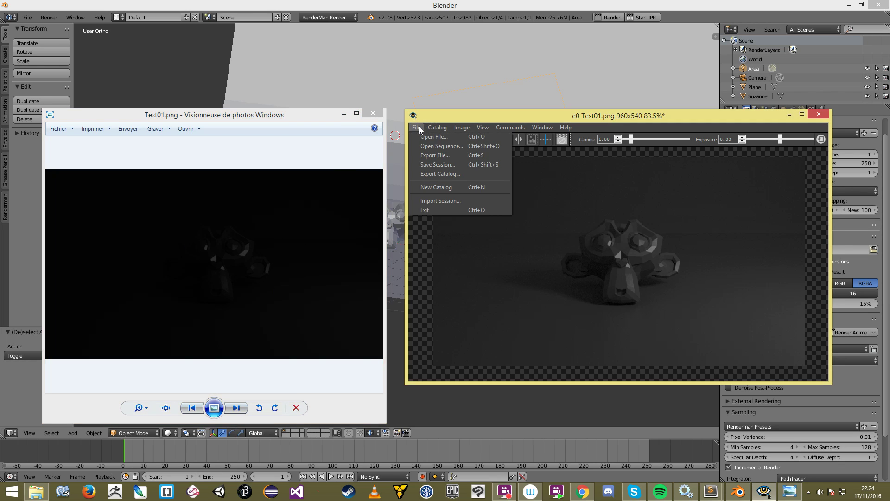
click(470, 155)
Step: Replace Test01.png with the brighter render, compare it against the it image, then close Photo Viewer
key(Return)
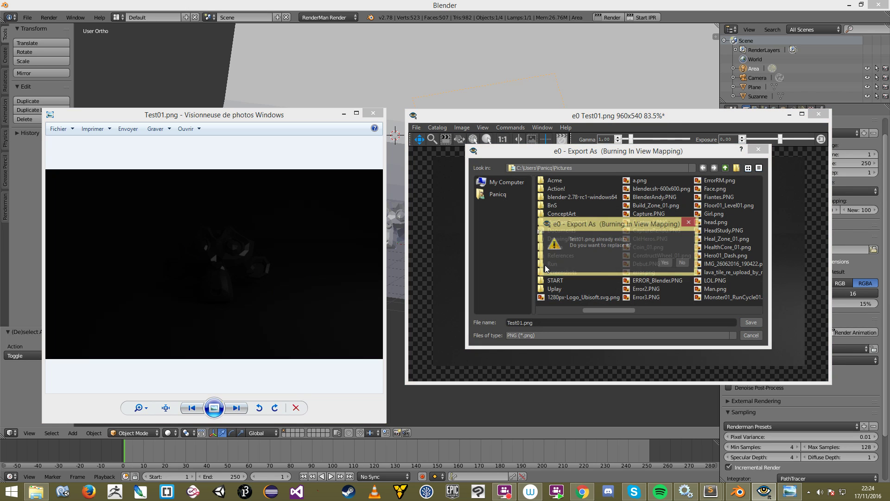
click(663, 262)
click(201, 241)
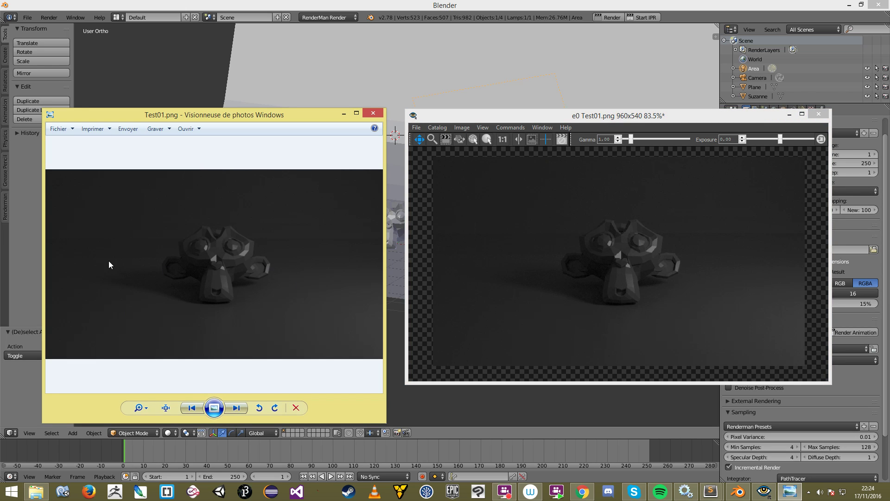
click(595, 273)
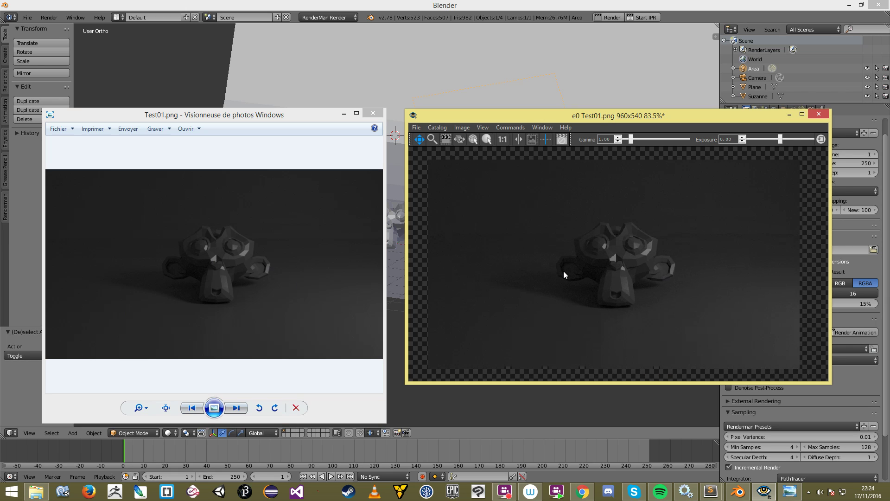
click(215, 234)
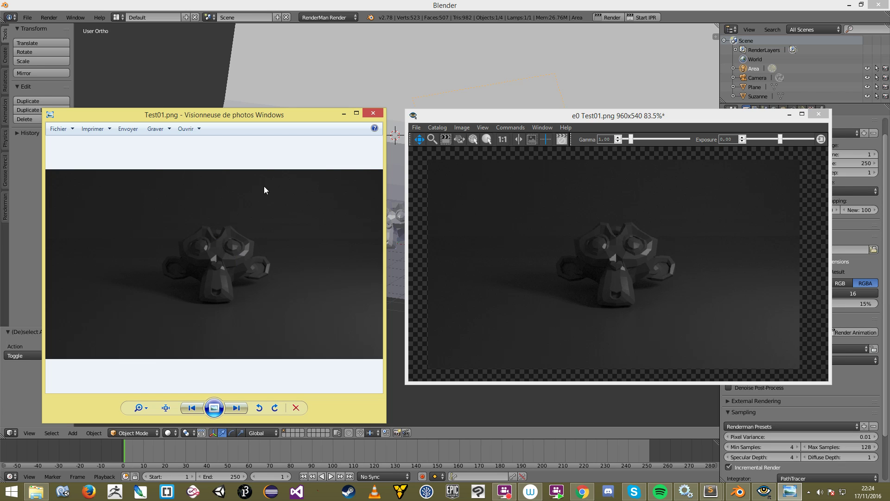
mouse_move(241, 109)
mouse_down()
mouse_move(246, 190)
mouse_move(247, 111)
mouse_up()
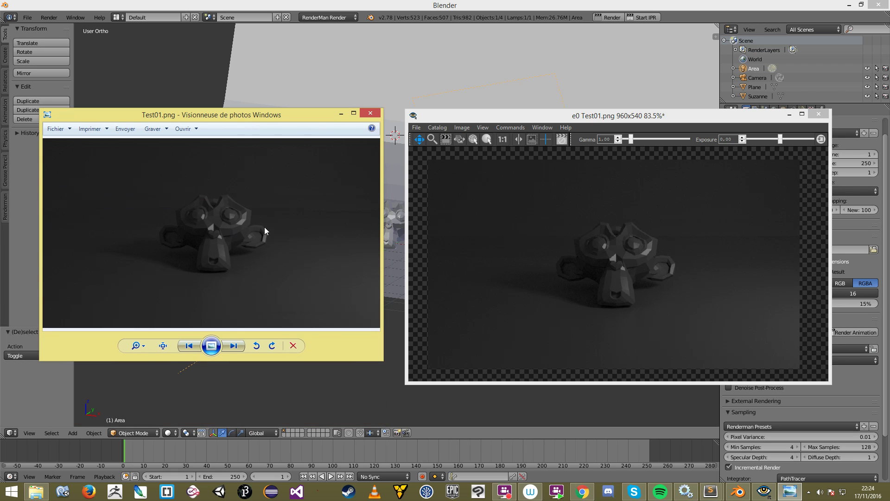
click(540, 194)
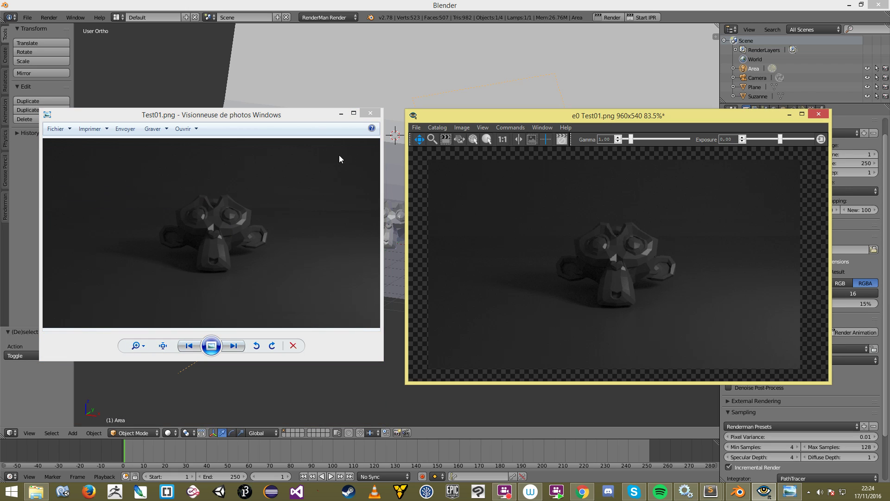
click(375, 115)
Step: Fit the it window to the image, show the Catalog, and move the window down-right
scroll(600, 187, down, 1)
key(f)
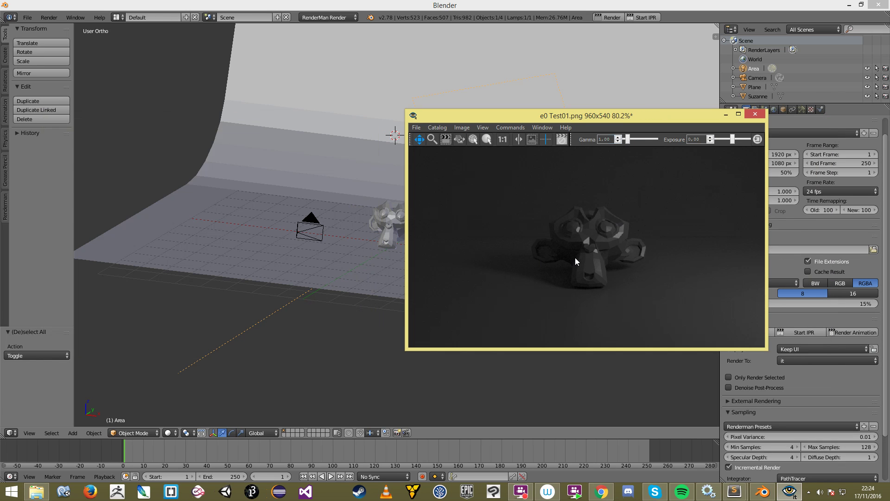
key(c)
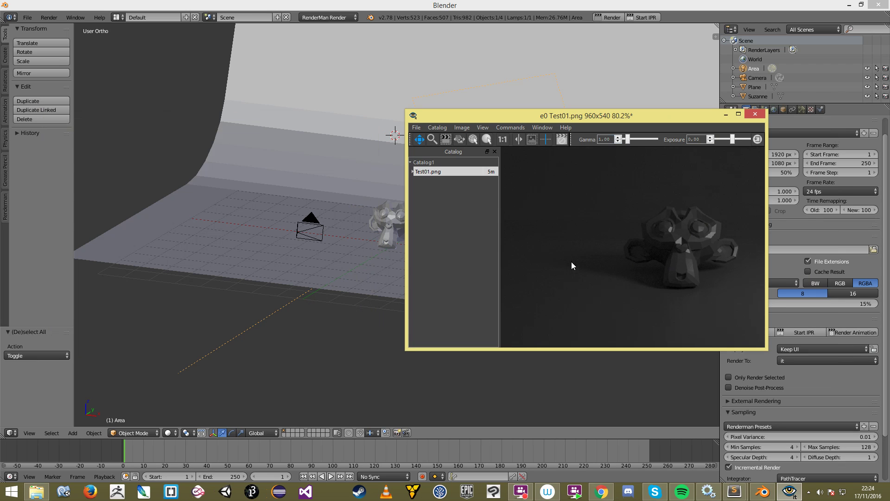
click(541, 127)
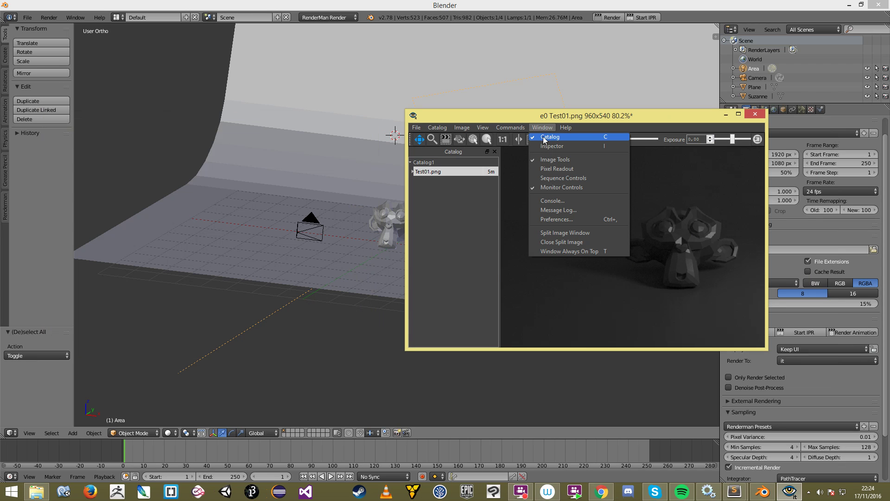
click(626, 290)
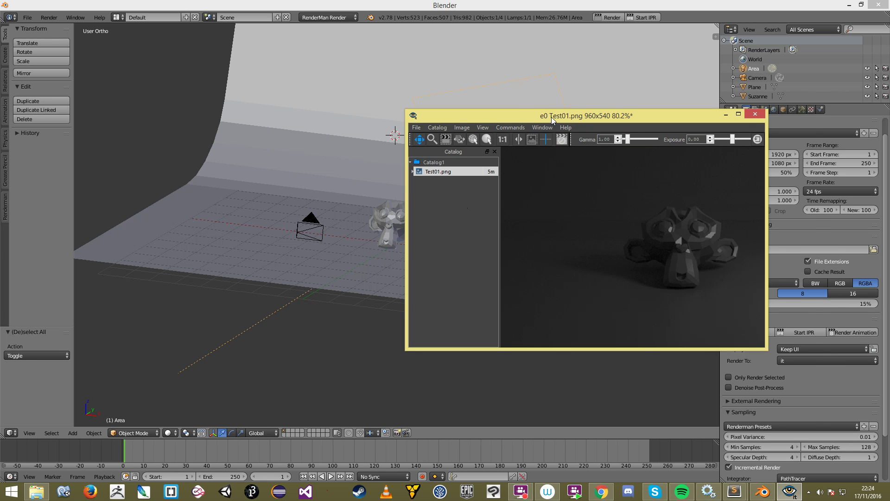
drag(552, 117, 599, 234)
Step: Move Suzanne 2.079 units along X in Blender and start a new render
right_click(391, 212)
drag(427, 233, 479, 246)
click(615, 17)
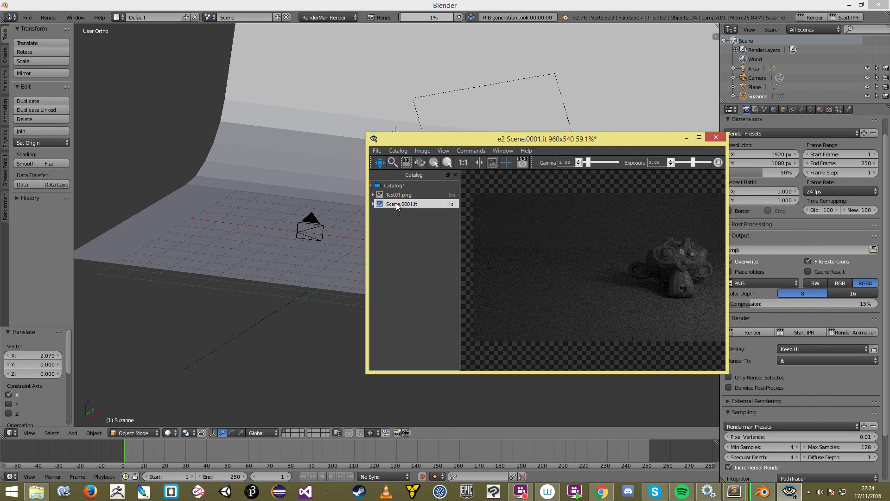
Step: Switch between Test01.png and Scene.0001.it in the catalog to compare them
click(425, 195)
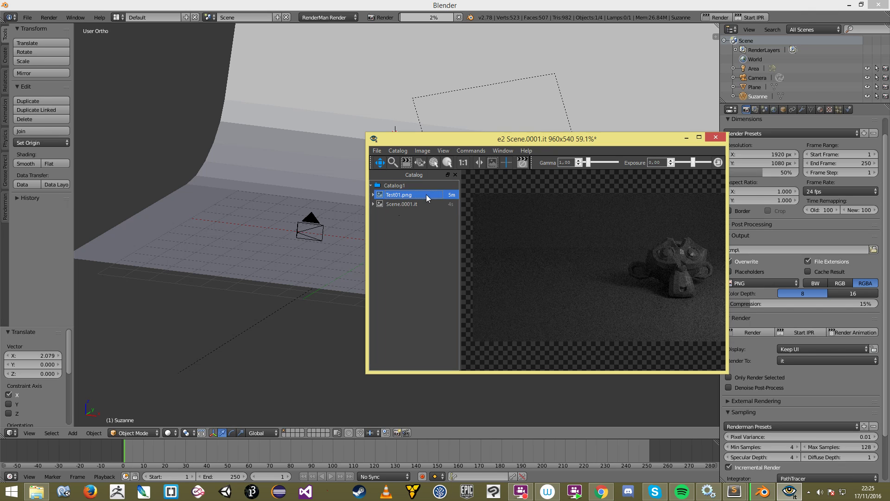
click(422, 203)
click(427, 194)
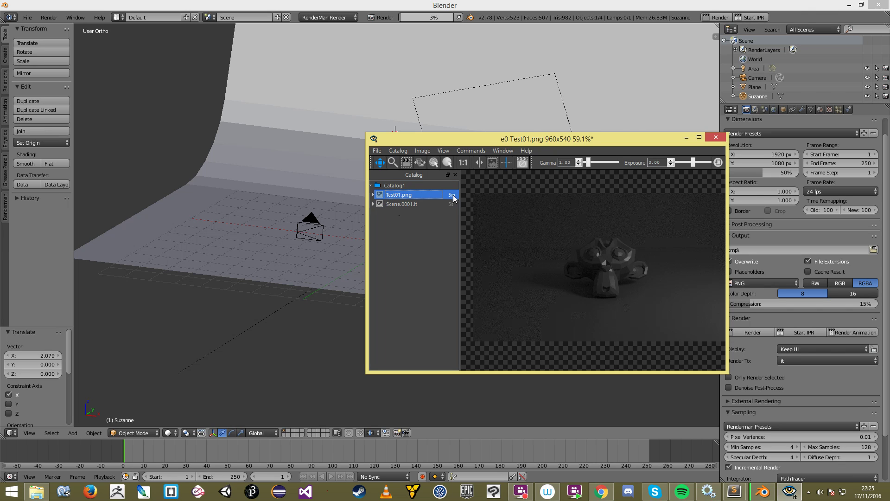
scroll(638, 234, down, 1)
scroll(648, 245, up, 1)
drag(647, 245, 638, 244)
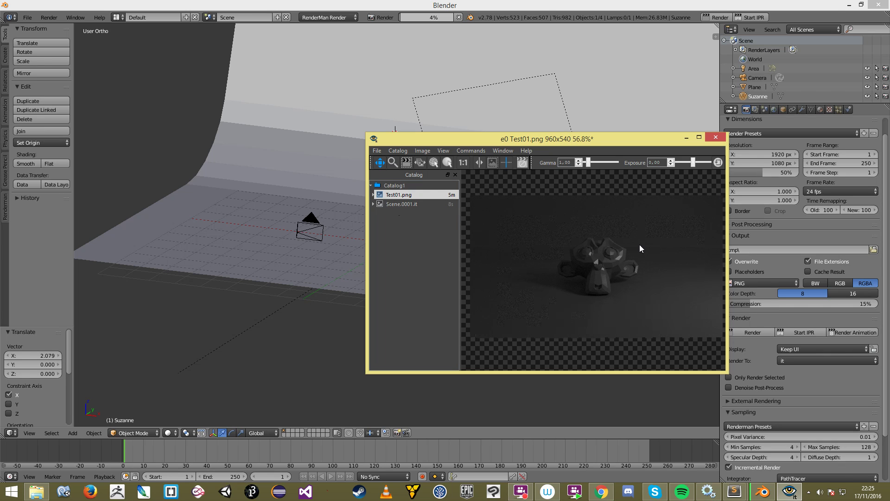
click(412, 195)
click(659, 270)
Step: Open the Inspector, centre Suzanne, and type then clear a 'Rendu 1' note
key(i)
drag(574, 239, 526, 237)
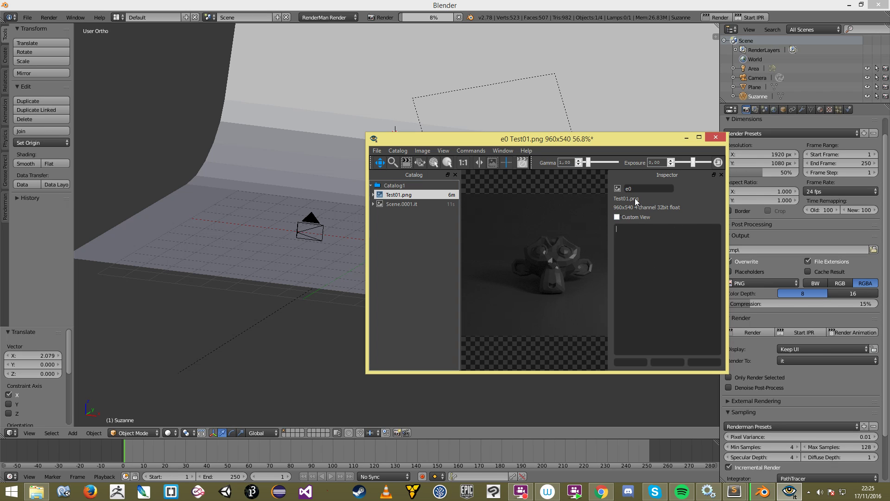
click(656, 282)
text(asdas)
key(ctrl+a)
key(BackSpace)
text(Rendu 1)
key(ctrl+a)
key(BackSpace)
Step: Compare the two images again, then hide the Inspector and Catalog and pan the preview
click(423, 195)
click(398, 203)
click(414, 195)
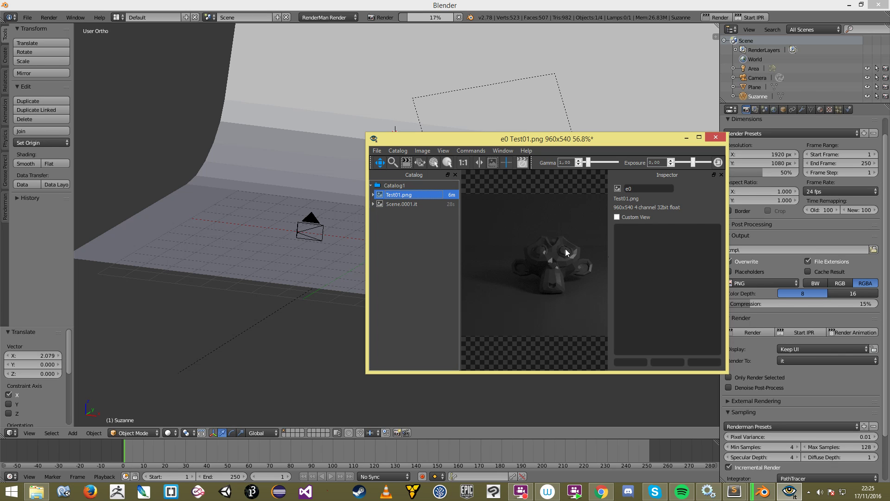
key(i)
key(i)
key(i)
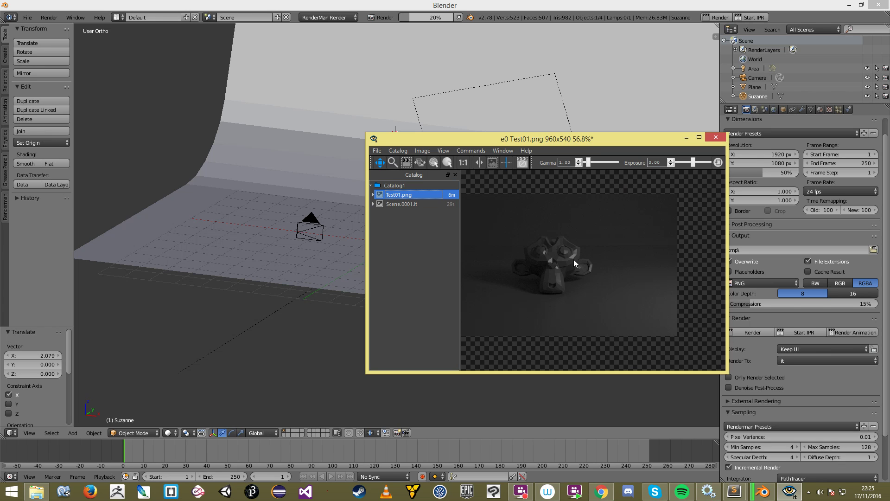
drag(562, 269, 594, 275)
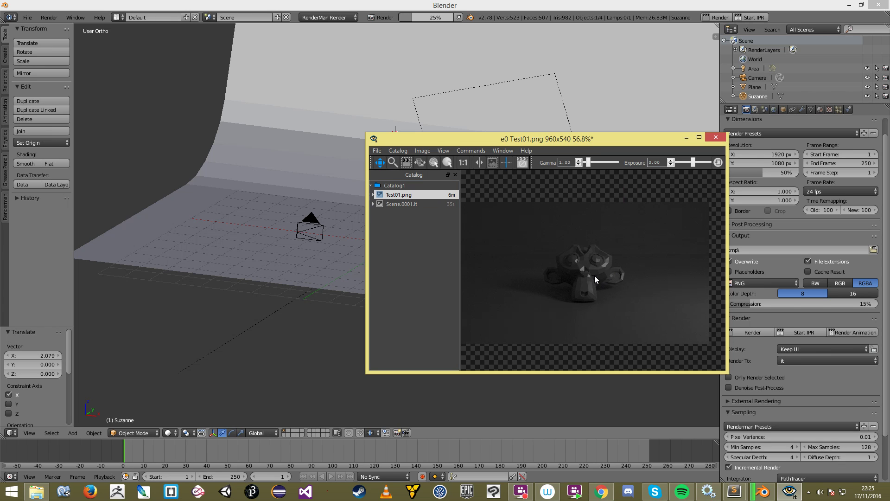
key(c)
drag(527, 276, 586, 271)
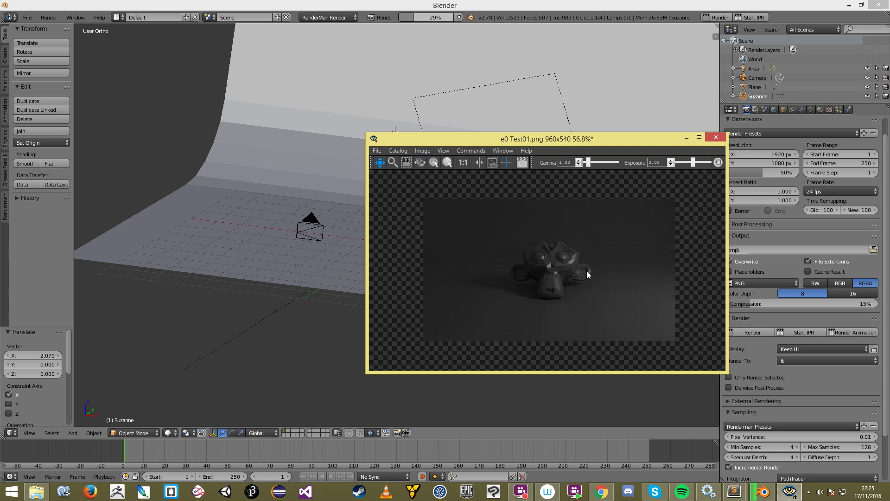
Step: Zoom the it image to 80% and fit the window to it
scroll(554, 255, up, 1)
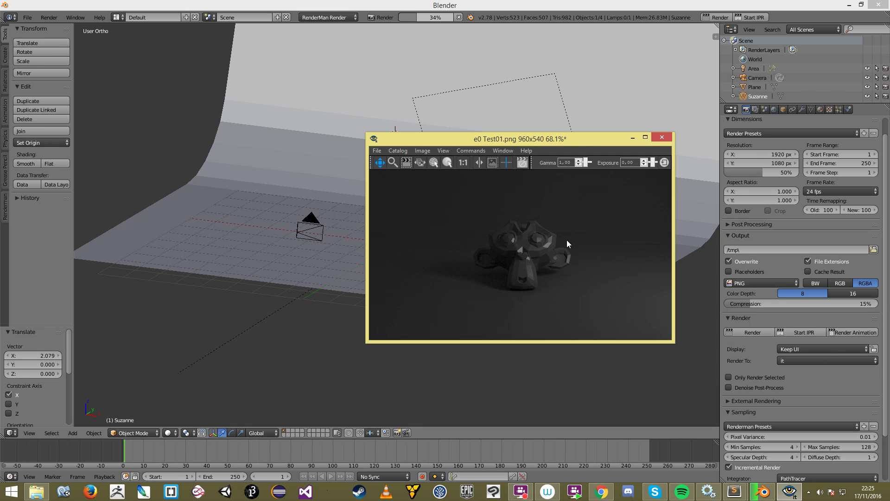
scroll(580, 247, down, 1)
key(w)
scroll(579, 248, up, 1)
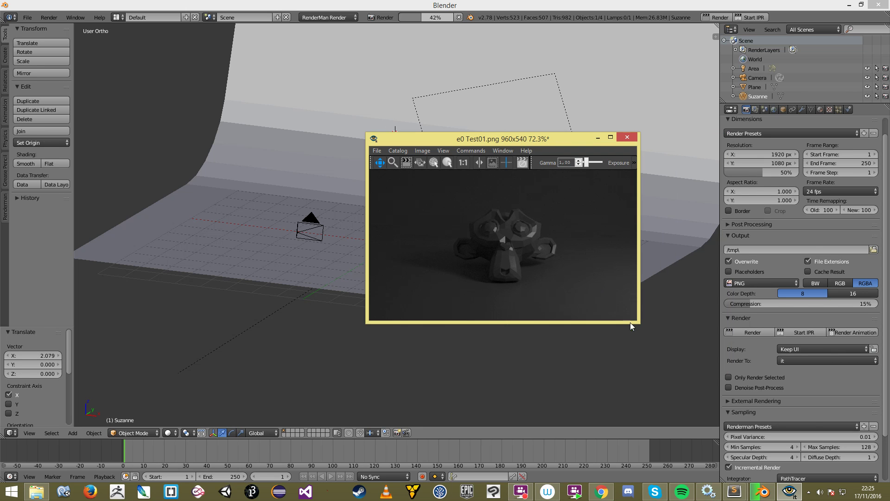
key(1)
key(w)
scroll(568, 265, down, 1)
key(w)
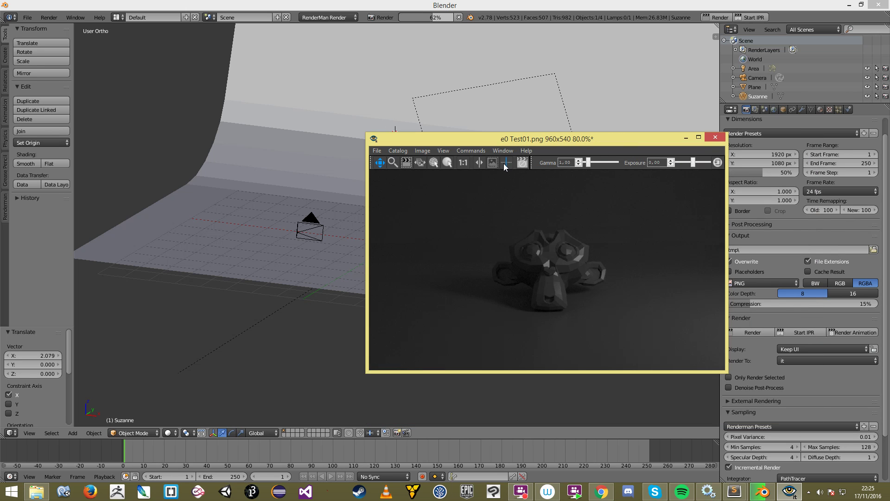
Step: Place the it viewer at the lower right over Blender and check its Window options
drag(480, 139, 615, 209)
middle_drag(309, 194, 540, 178)
click(789, 491)
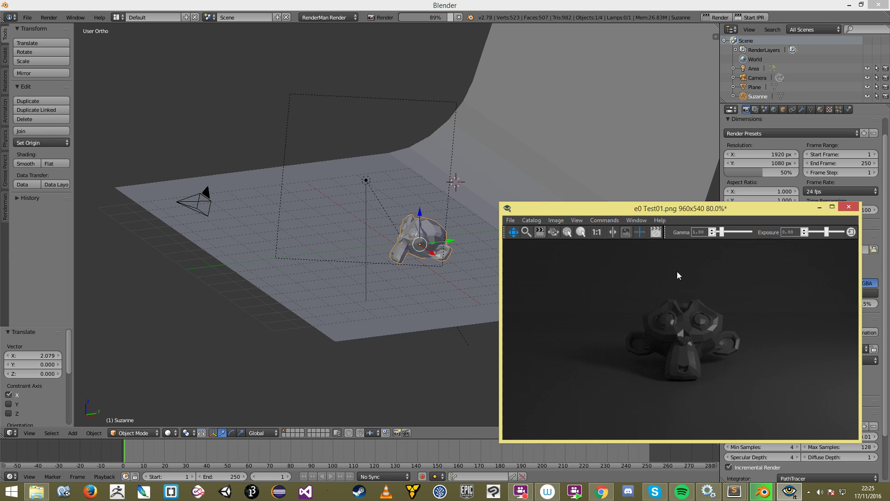
drag(624, 209, 599, 190)
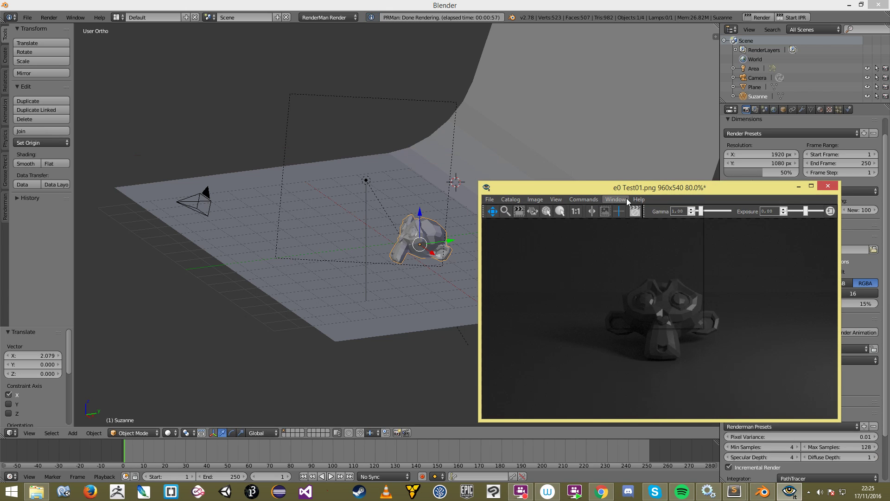
click(624, 199)
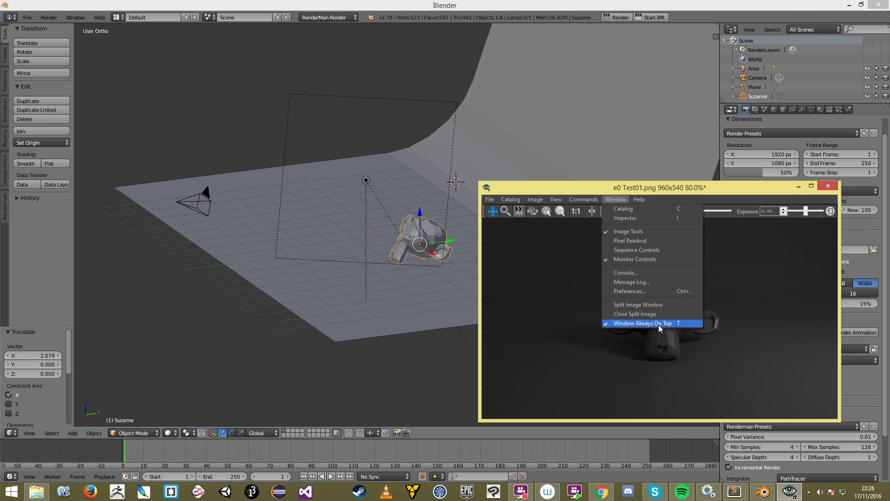
click(705, 359)
Step: Deselect everything, orbit toward the backdrop front, and move the it viewer aside
key(a)
middle_drag(386, 169, 396, 246)
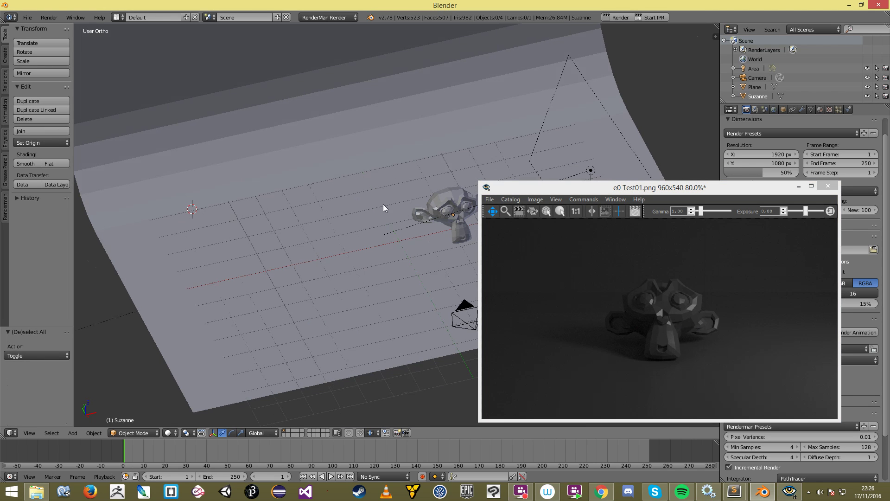
middle_drag(383, 204, 361, 198)
click(600, 268)
scroll(601, 268, down, 2)
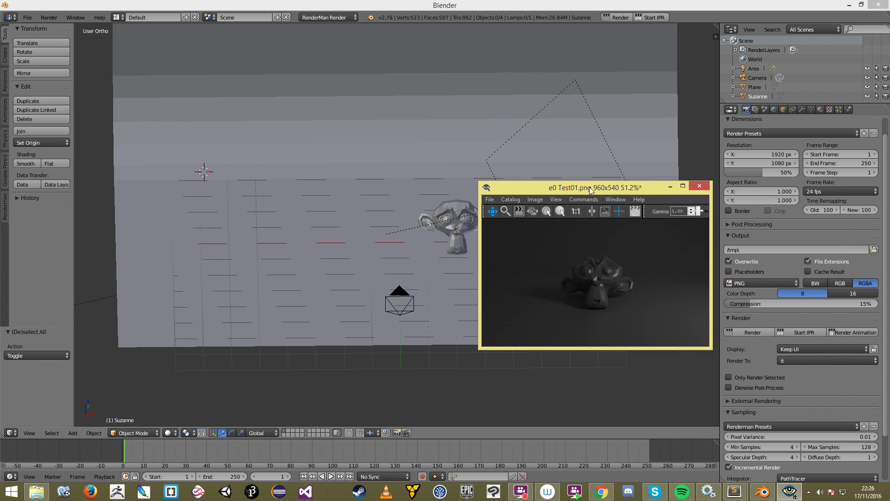
drag(589, 187, 711, 210)
Step: Switch to front orthographic view and reframe the 3D view around Suzanne
middle_drag(427, 213, 410, 199)
key(KP_1)
scroll(450, 204, down, 2)
shift+middle_drag(481, 192, 414, 223)
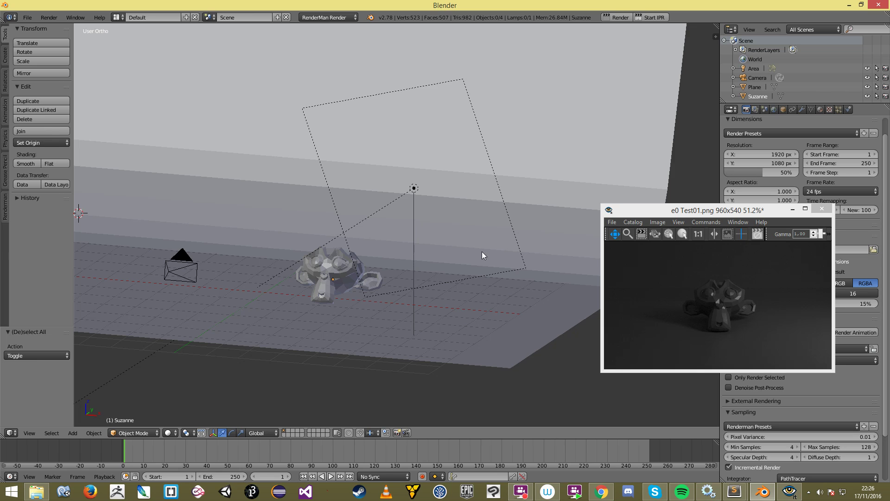
middle_drag(471, 270, 473, 281)
drag(680, 212, 522, 238)
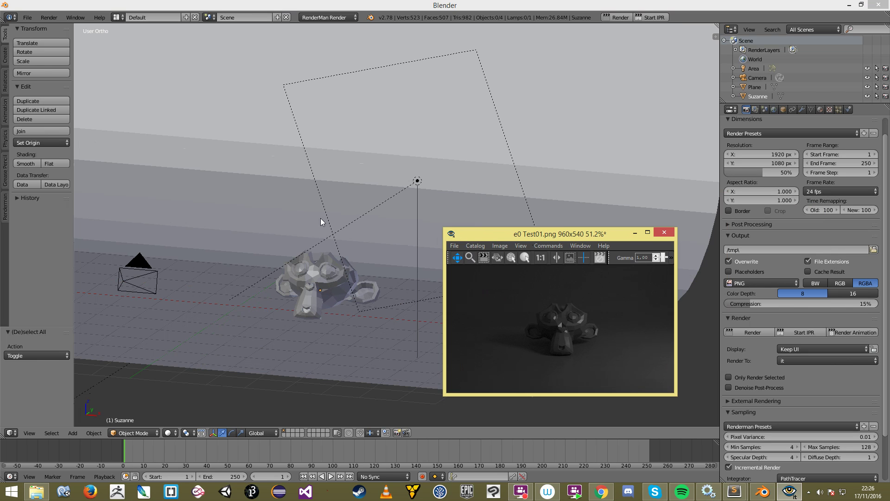
click(333, 222)
scroll(333, 222, down, 4)
middle_drag(331, 222, 336, 249)
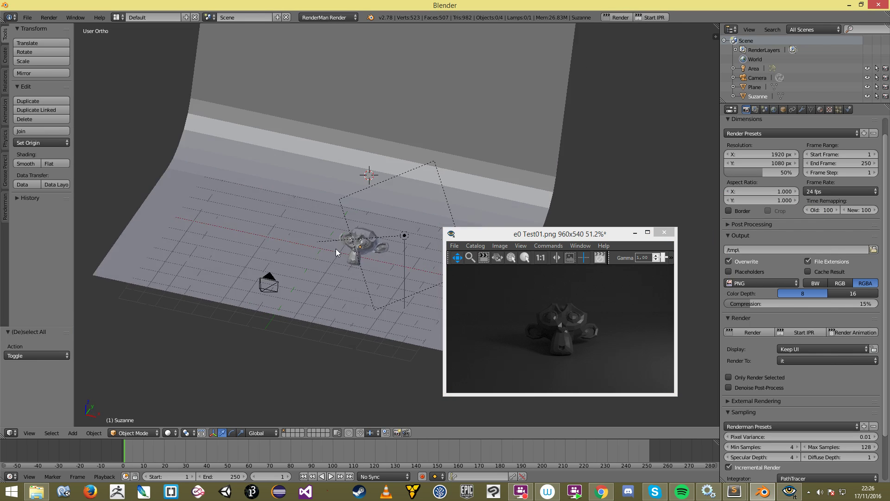
middle_drag(356, 278, 354, 249)
scroll(360, 280, down, 3)
Step: Clear Suzanne's location to the world origin and raise her 0.574 along Z
right_click(352, 248)
key(alt+g)
key(g)
key(z)
click(353, 238)
Step: In right-side wireframe view, lower Suzanne -0.010 on Z onto the floor
key(KP_3)
key(z)
scroll(352, 241, up, 5)
shift+middle_drag(433, 332, 346, 209)
key(g)
key(z)
click(349, 210)
Step: Return to an angled solid-shaded view and reposition the it viewer
scroll(343, 212, down, 5)
mouse_move(284, 223)
middle_down()
mouse_move(363, 259)
mouse_move(441, 214)
mouse_move(415, 222)
middle_up()
key(z)
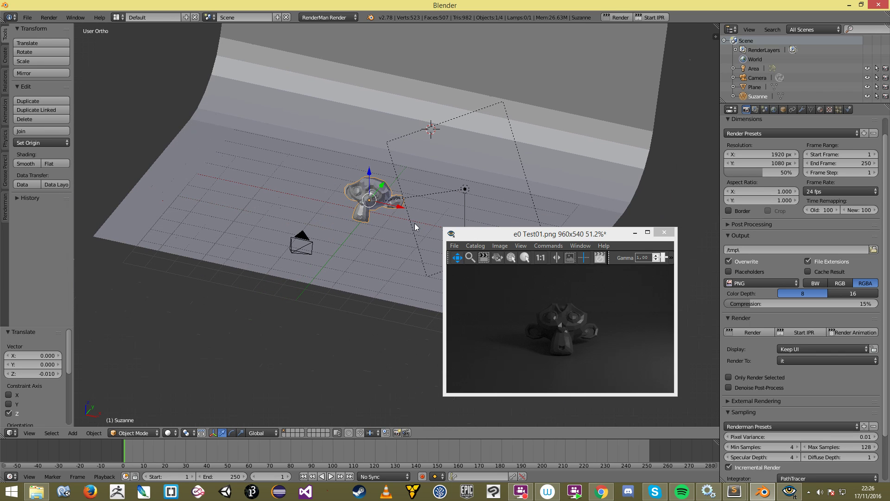
drag(508, 233, 632, 232)
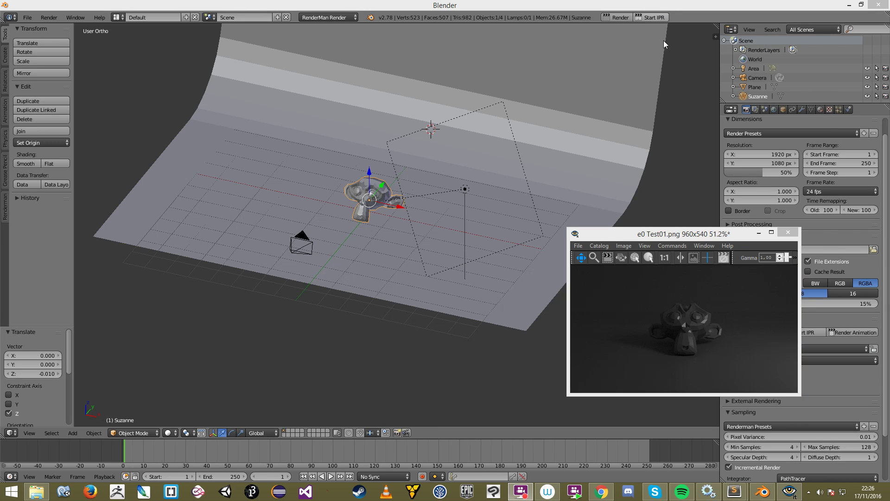
drag(696, 229, 545, 216)
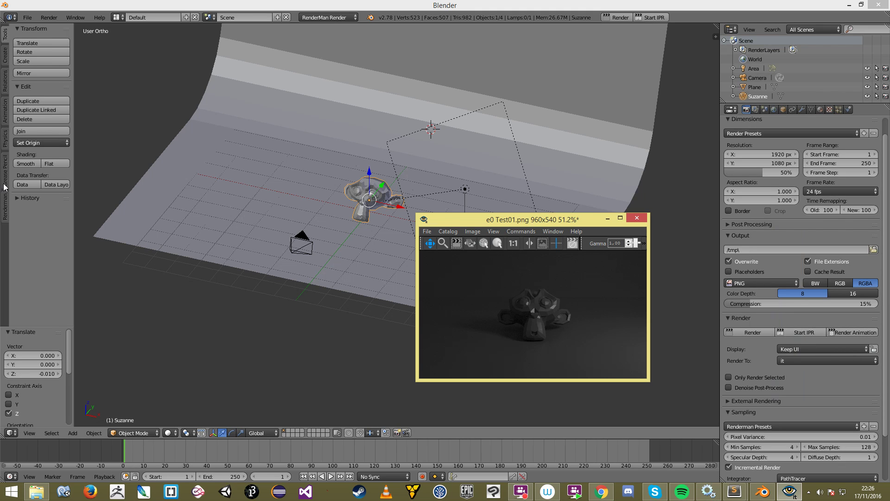
Step: Start RenderMan IPR from the Renderman tab and move the it viewer right
click(6, 202)
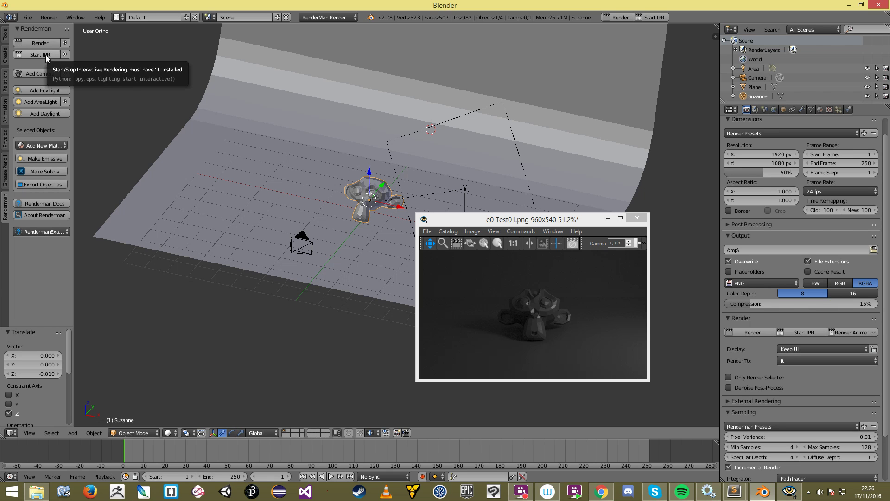
click(650, 17)
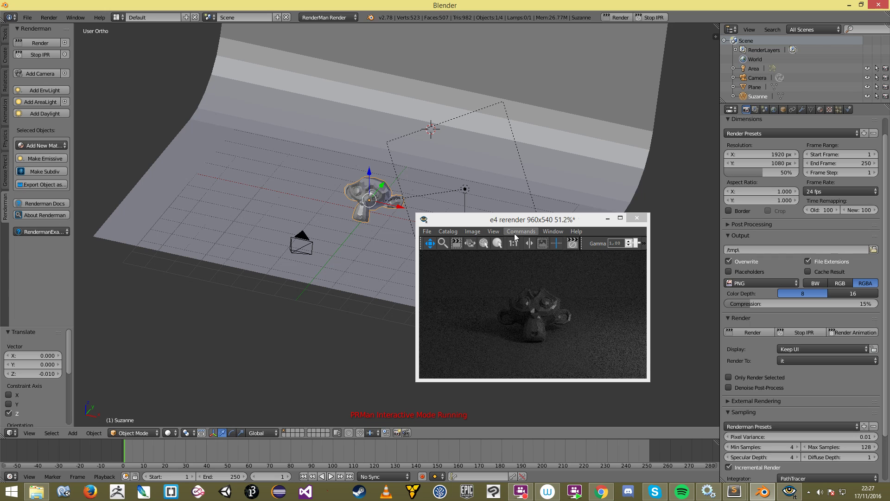
drag(519, 217, 665, 170)
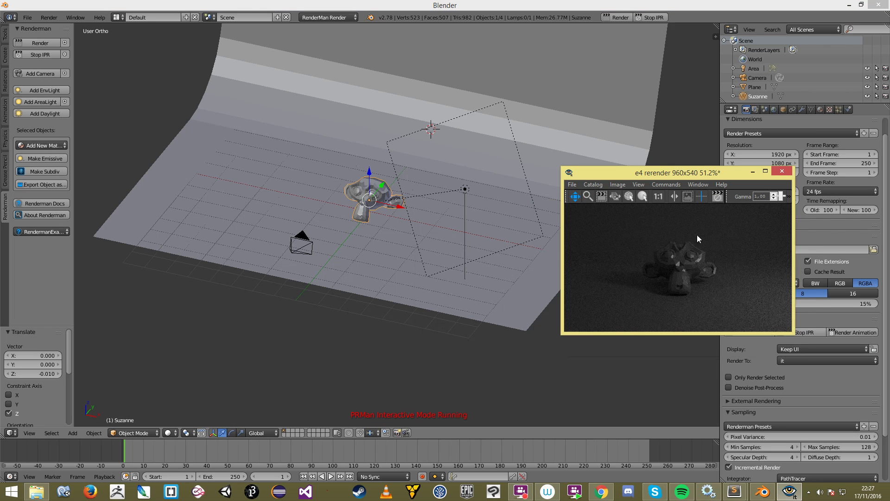
Step: Move the camera along Y and Suzanne along X during the live render
right_click(301, 248)
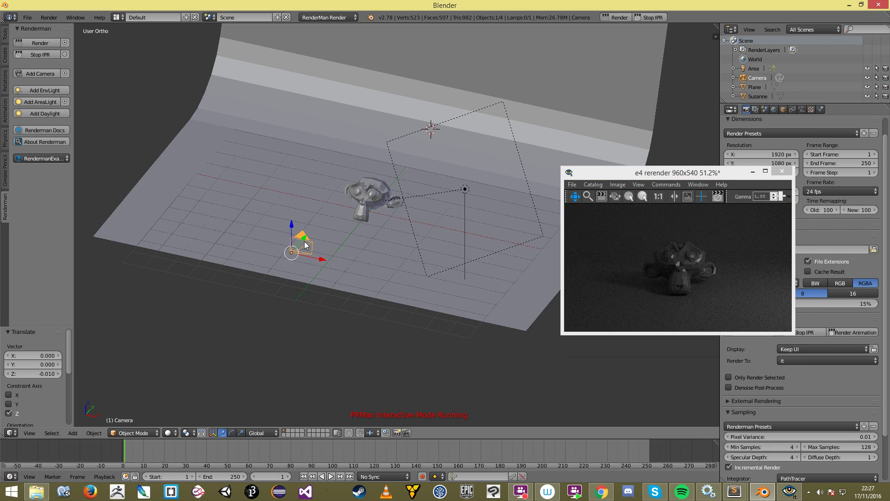
key(g)
key(y)
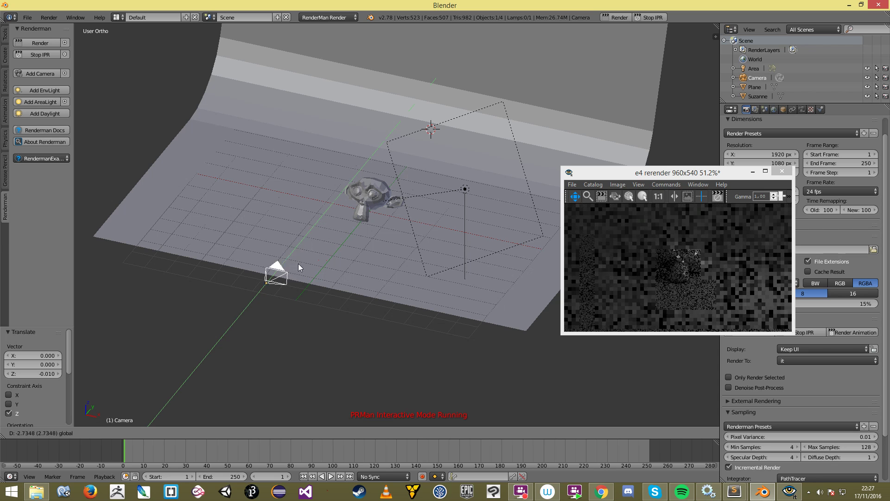
click(328, 252)
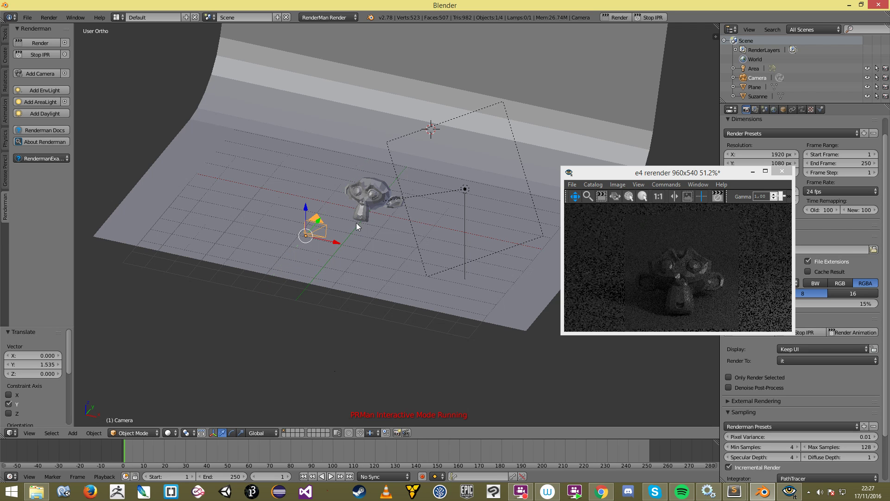
drag(320, 220, 307, 236)
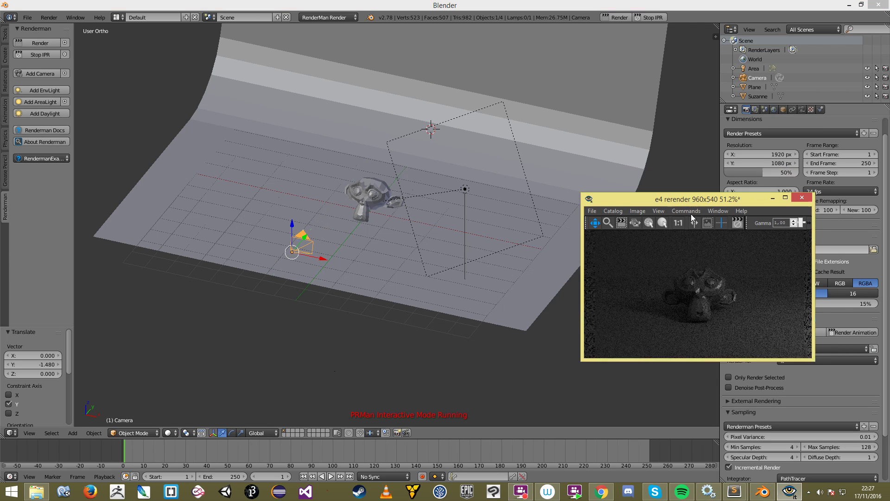
right_click(371, 216)
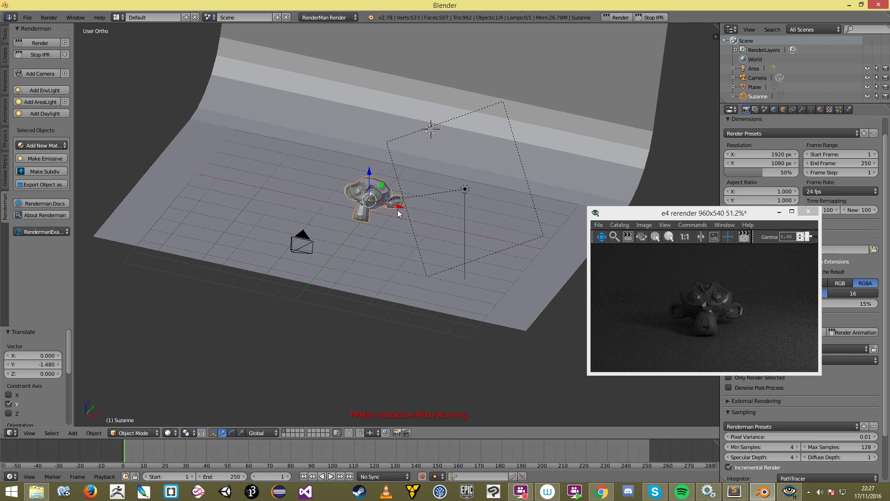
mouse_move(398, 207)
mouse_down()
mouse_move(366, 200)
mouse_move(444, 216)
mouse_move(390, 210)
mouse_move(404, 213)
mouse_up()
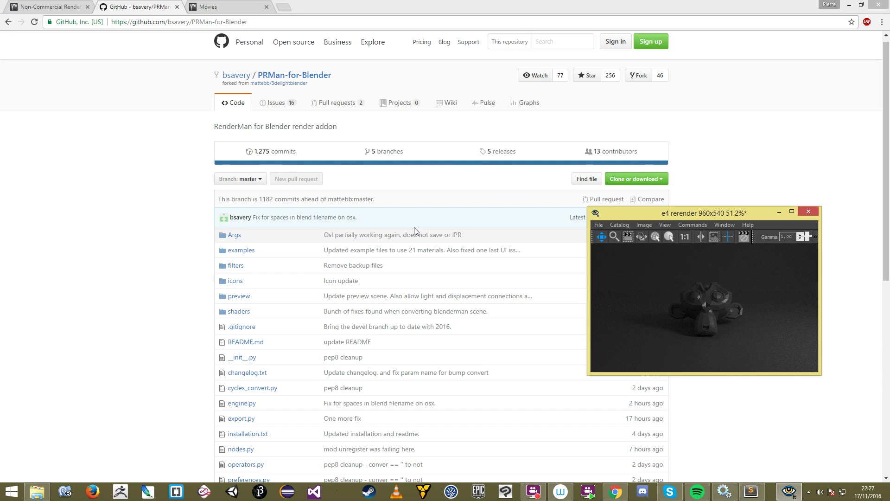
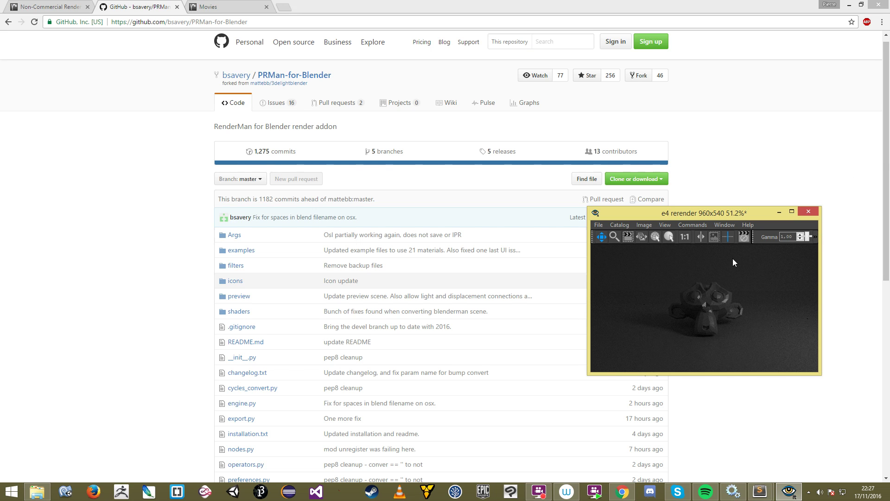
Step: Recover the most recent auto-saved scene, 3192.blend
drag(705, 212, 714, 177)
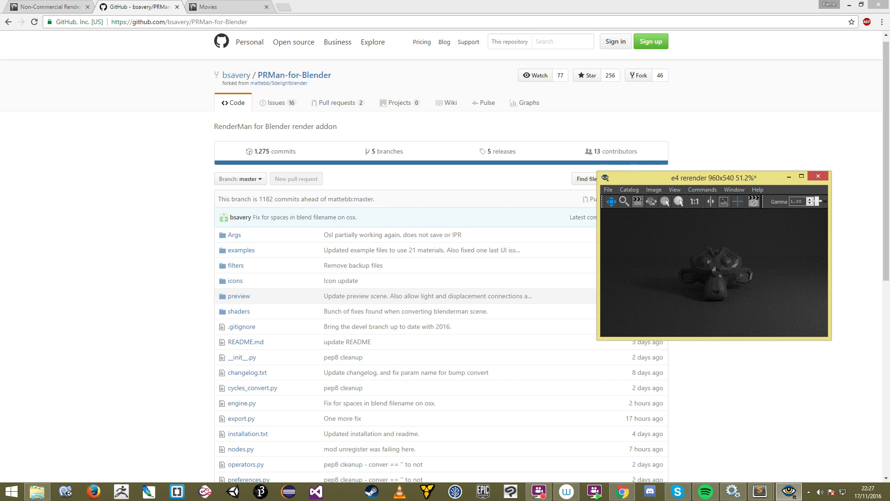
key(ctrl+shift+s)
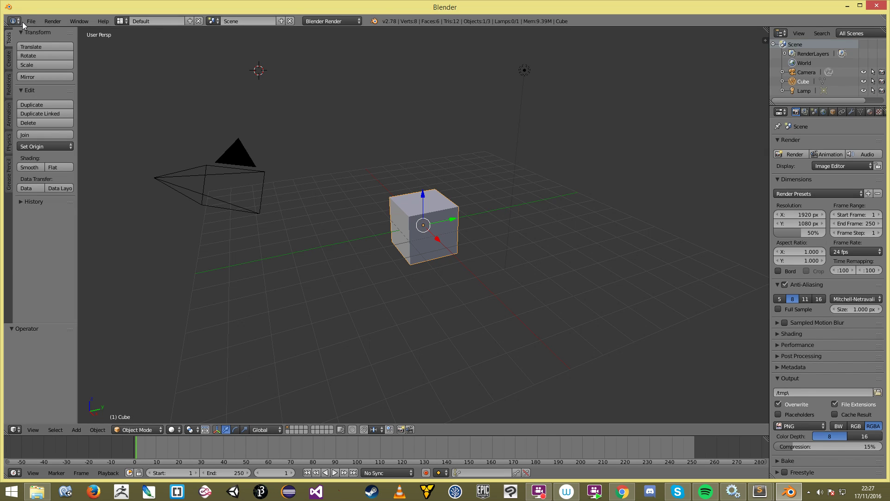
click(31, 22)
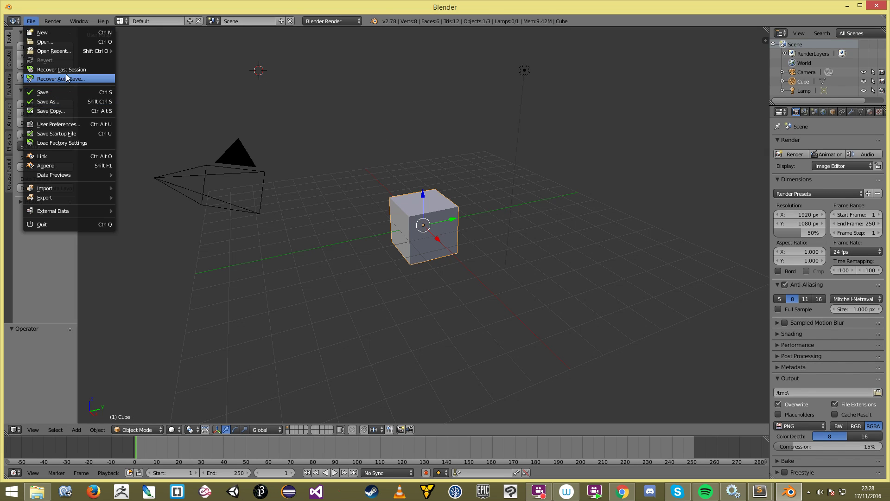
click(81, 69)
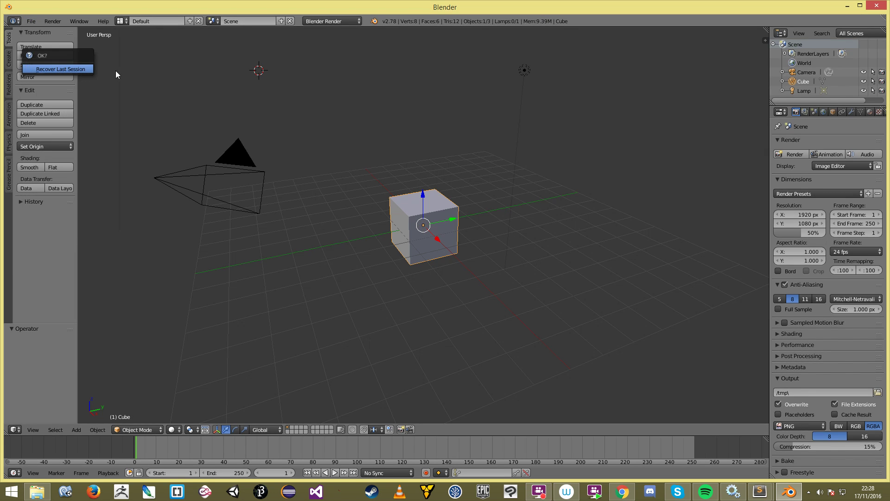
click(31, 21)
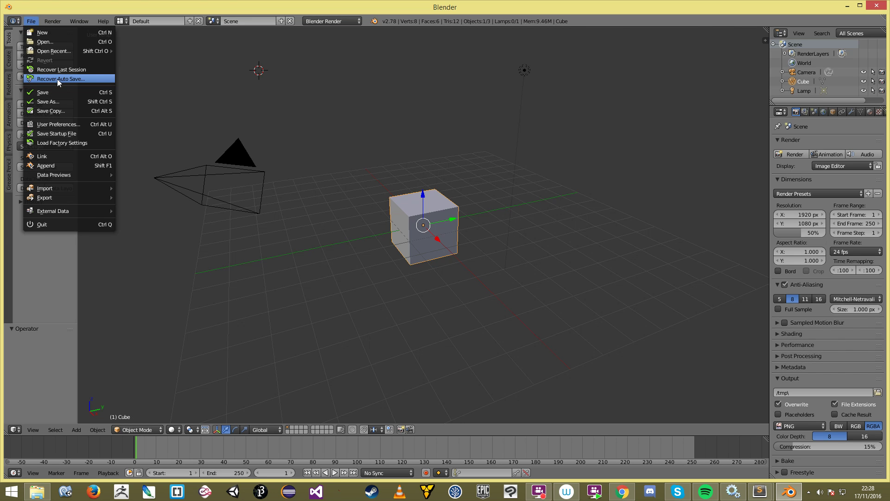
click(57, 79)
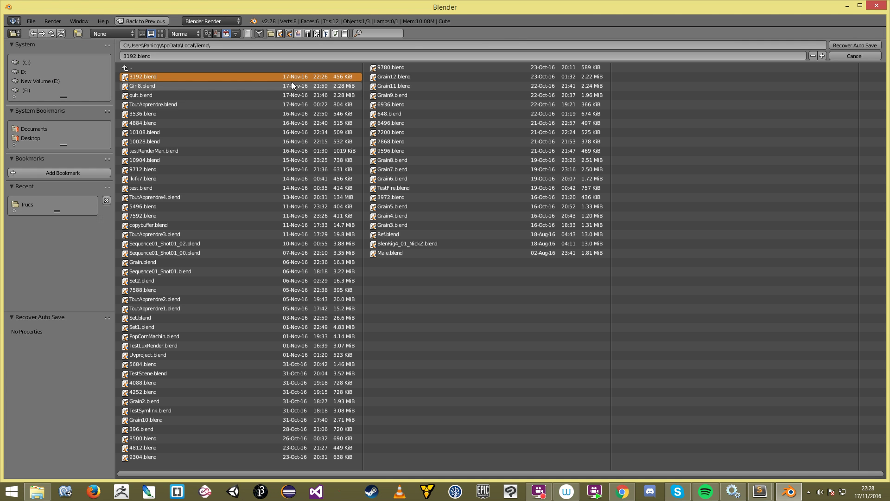
double_click(317, 78)
Step: Clear Suzanne's location to the origin, then raise her along Z above the backdrop
click(431, 205)
key(a)
middle_drag(428, 219, 437, 231)
right_click(436, 231)
key(alt+g)
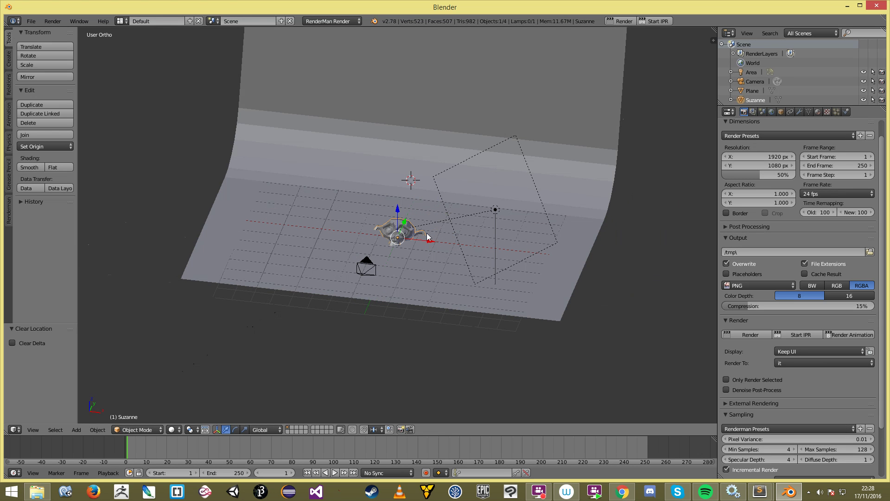
key(g)
key(z)
click(417, 221)
key(KP_3)
scroll(441, 223, up, 4)
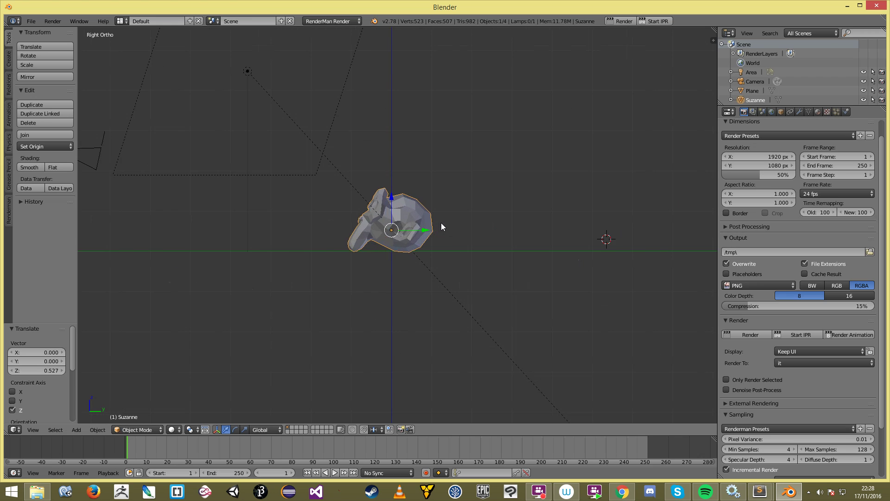
scroll(440, 223, down, 3)
key(a)
key(z)
middle_drag(402, 211, 458, 233)
key(z)
Step: Save the scene as TestRenderman1.blend in the Trucs folder
key(ctrl+s)
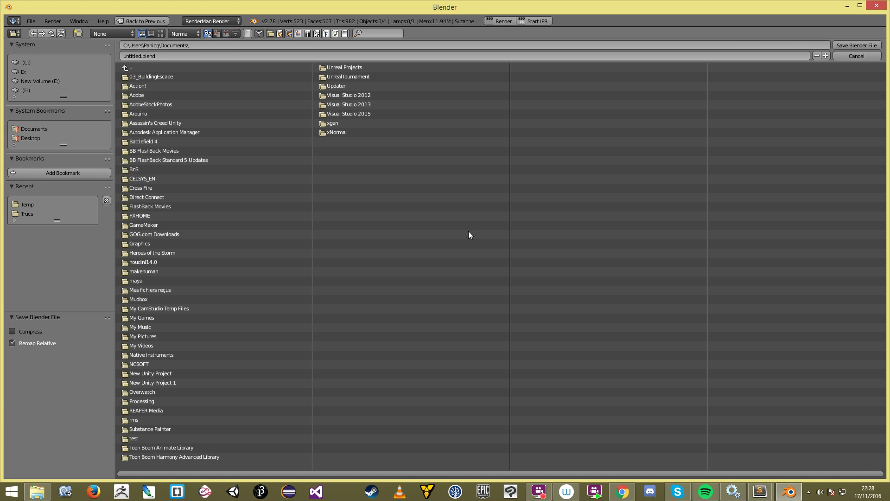
click(27, 213)
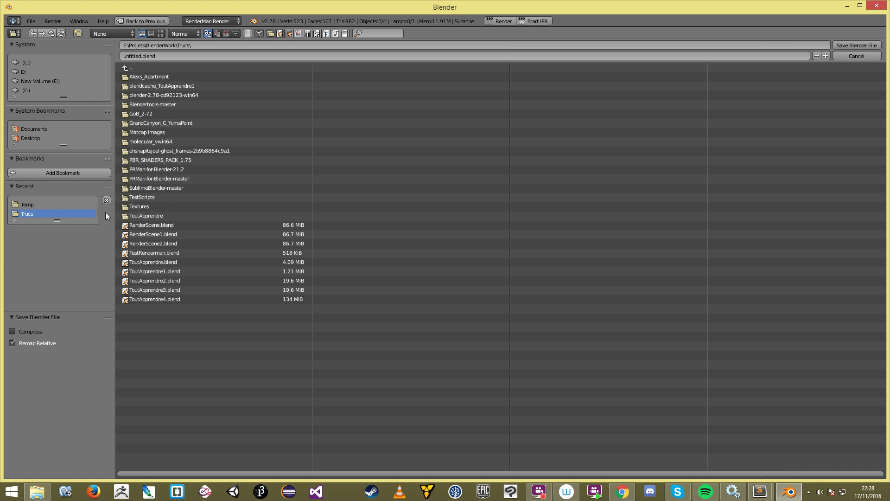
click(180, 299)
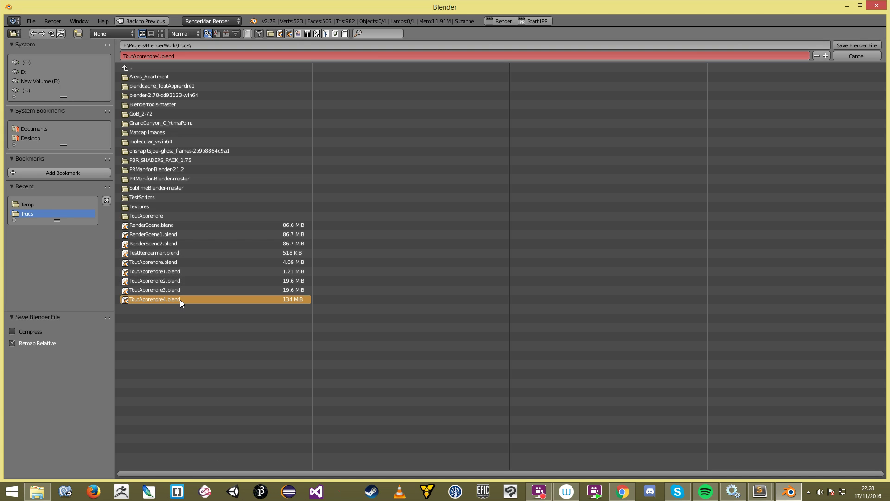
click(171, 225)
click(173, 243)
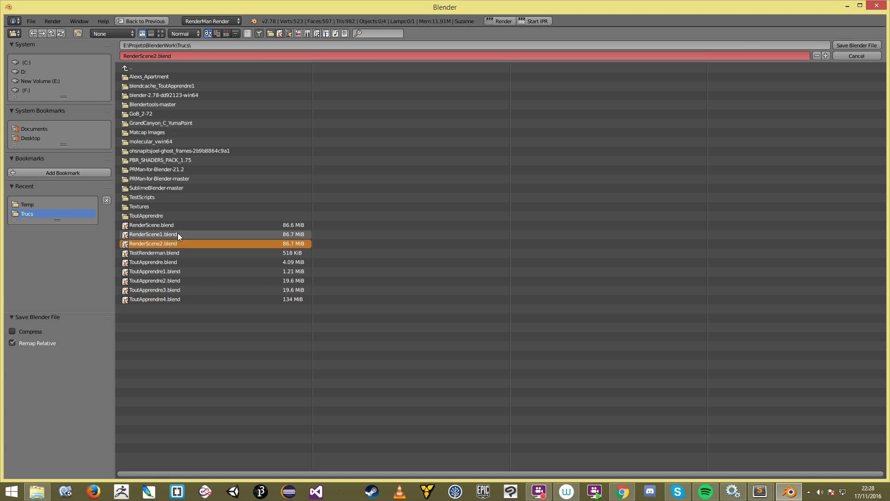
click(194, 56)
text(TestRenderman)
key(Return)
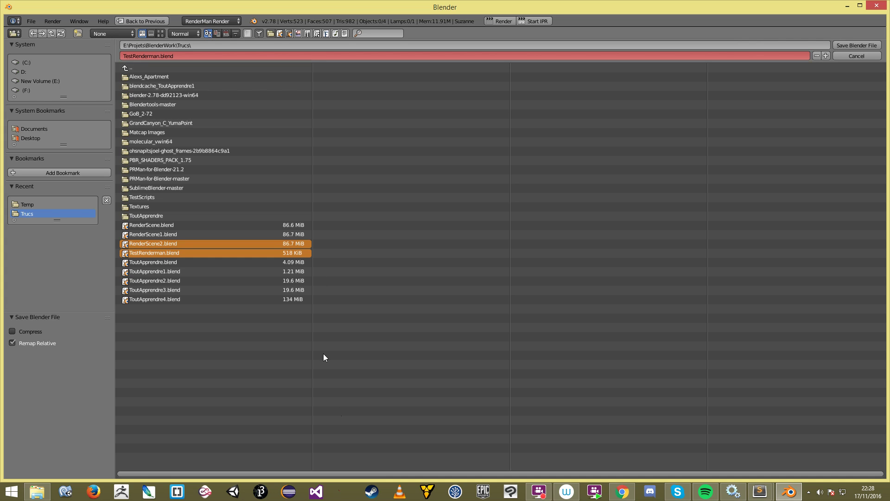
click(158, 56)
text(1)
key(Return)
Step: Confirm the TestRenderman1.blend save, launch RenderMan IPR, fit the preview, and select the Area lamp
click(845, 43)
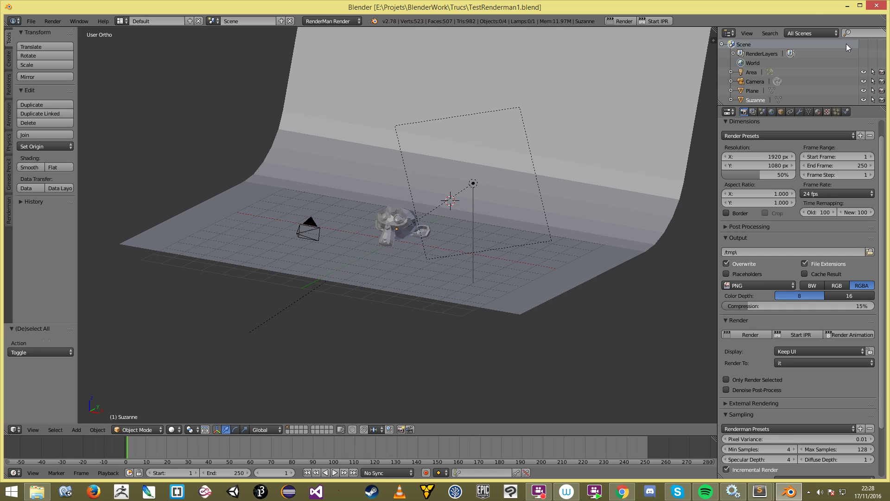
click(435, 187)
click(657, 21)
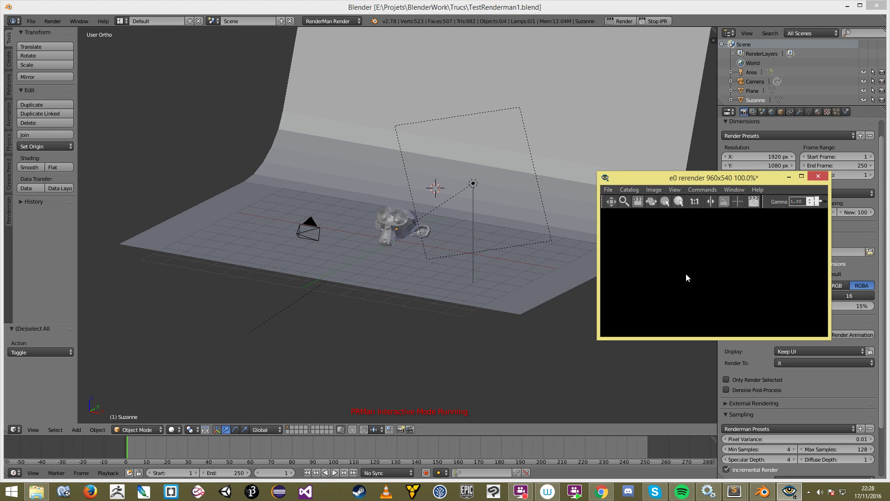
scroll(744, 273, down, 6)
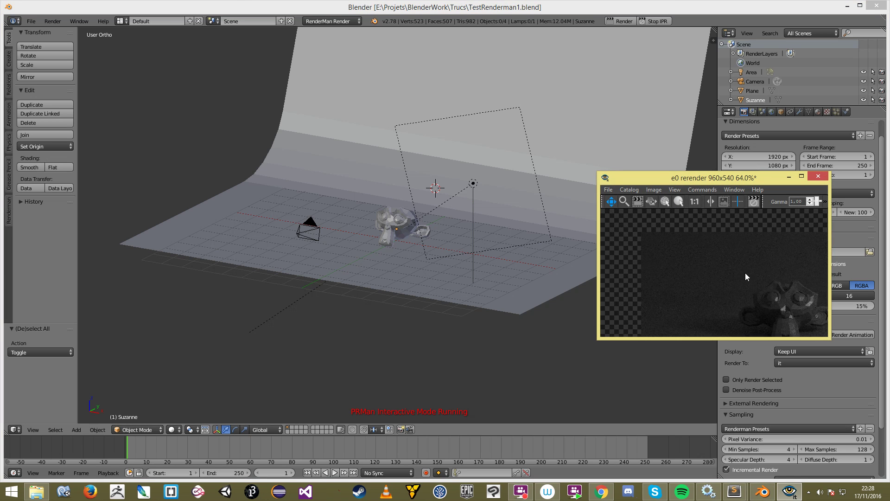
scroll(747, 273, up, 2)
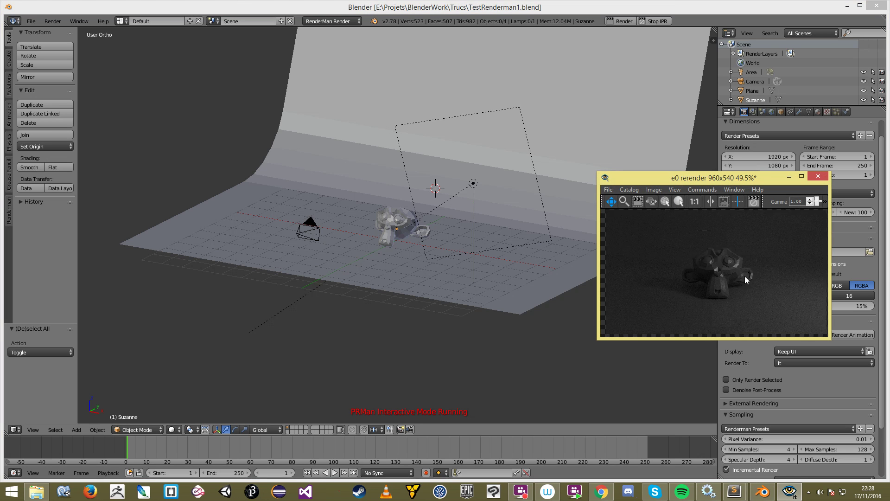
click(477, 183)
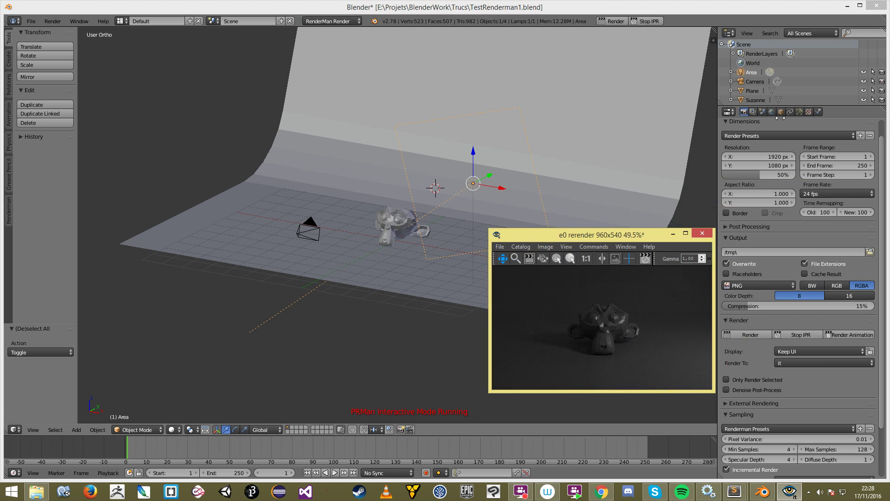
Step: Raise the area lamp's Light Shader Basic exposure to 6.68
click(799, 112)
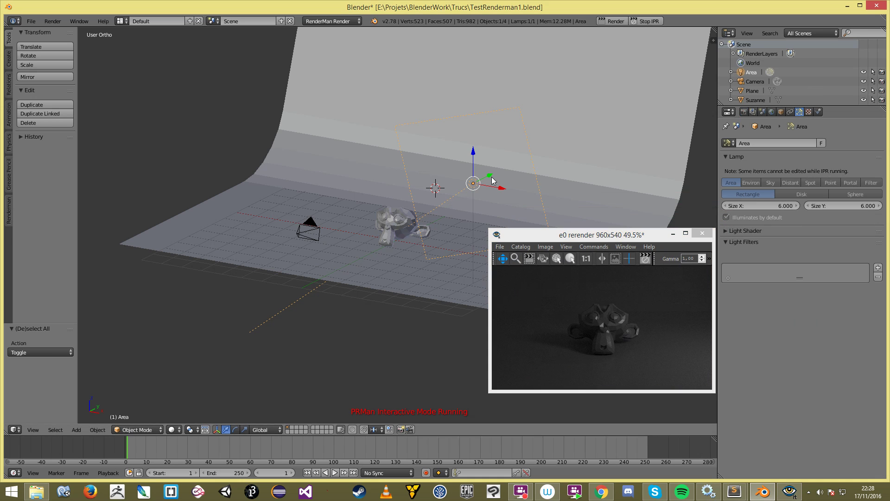
click(726, 230)
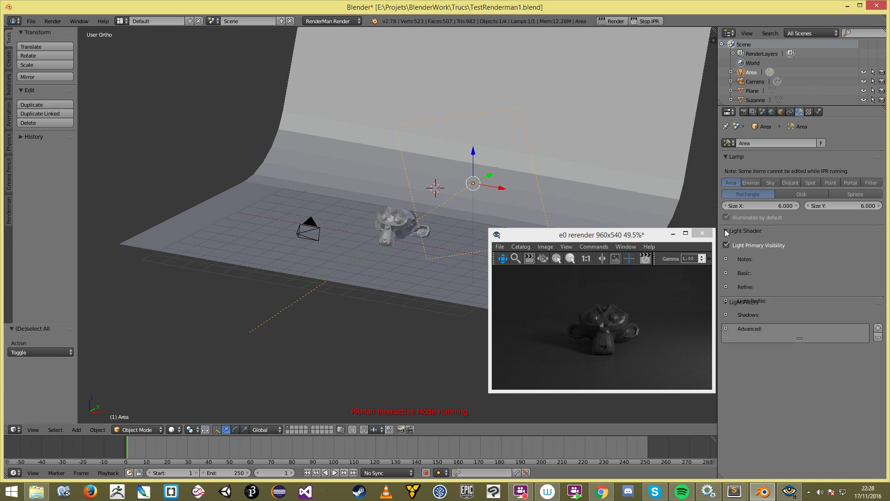
click(725, 273)
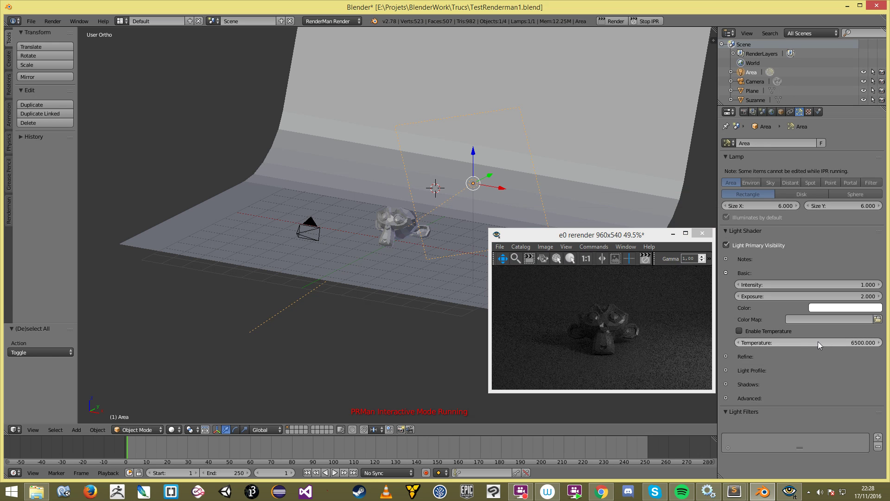
drag(806, 295, 849, 296)
Step: In top view, move and rotate the area lamp to sit in front of Suzanne
key(KP_7)
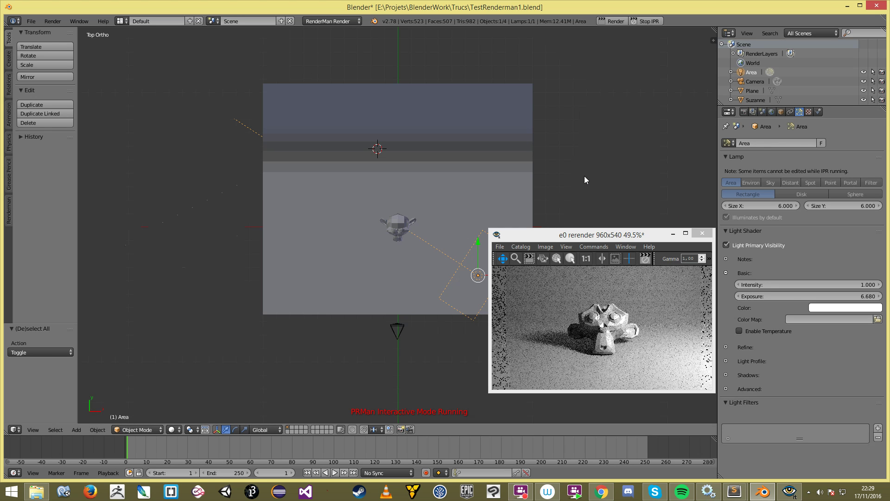
scroll(468, 181, down, 2)
shift+middle_drag(439, 215, 428, 160)
scroll(429, 161, up, 1)
key(g)
click(471, 146)
key(r)
click(522, 142)
key(g)
click(500, 156)
key(r)
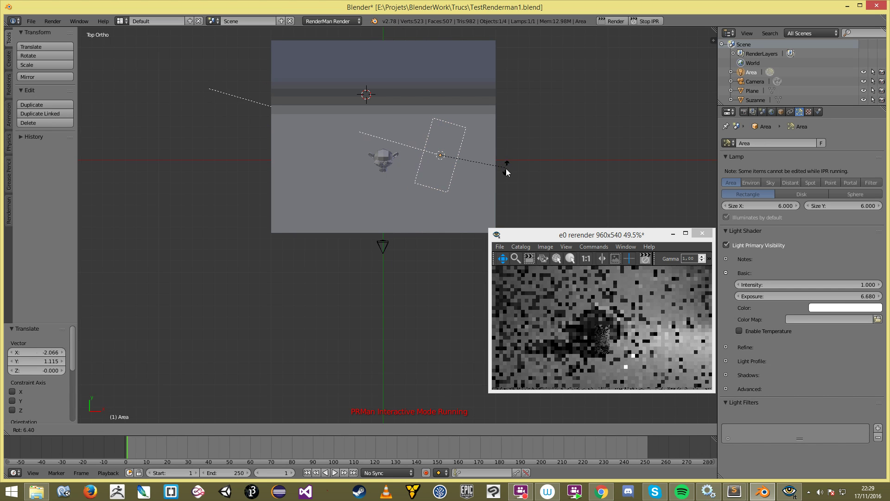
click(498, 177)
key(g)
click(499, 213)
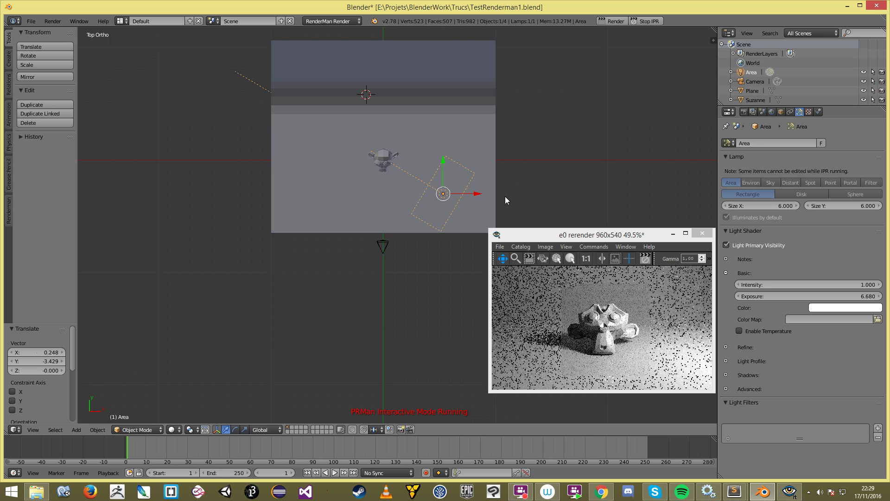
Step: Adjust the lamp's height from the front view, then check through the camera view
middle_drag(437, 319, 360, 235)
key(KP_1)
key(g)
click(435, 246)
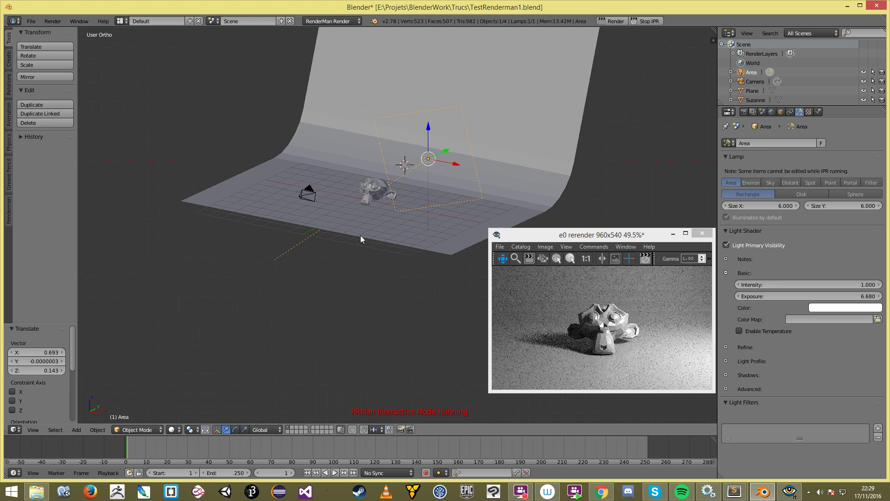
key(KP_1)
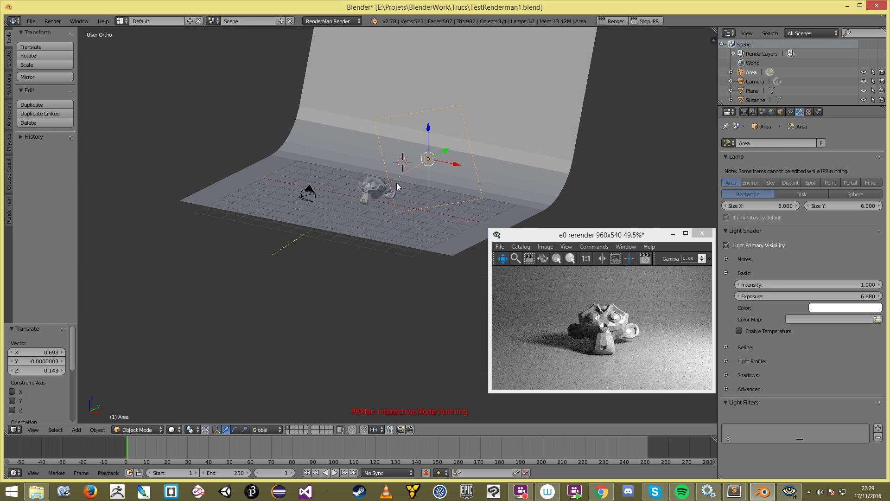
key(g)
click(427, 215)
middle_drag(426, 216, 326, 257)
key(KP_0)
scroll(390, 266, down, 5)
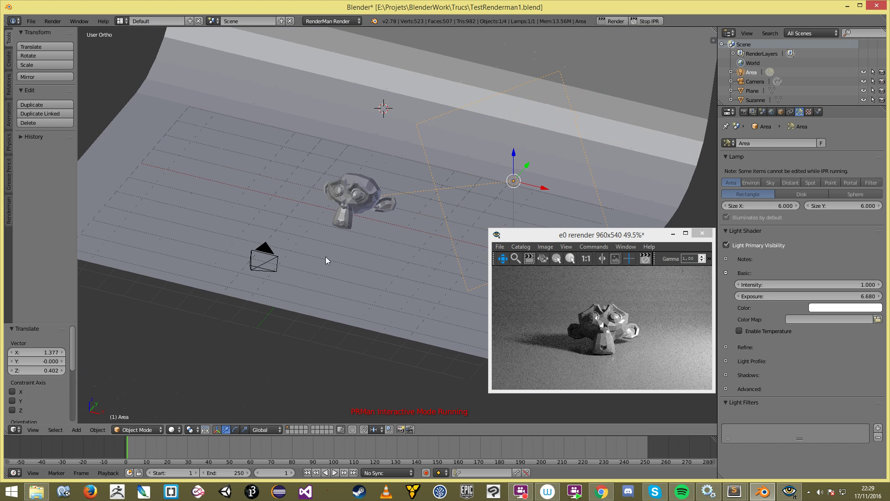
drag(650, 236, 727, 237)
mouse_move(466, 237)
middle_down()
mouse_move(468, 222)
mouse_move(463, 231)
middle_up()
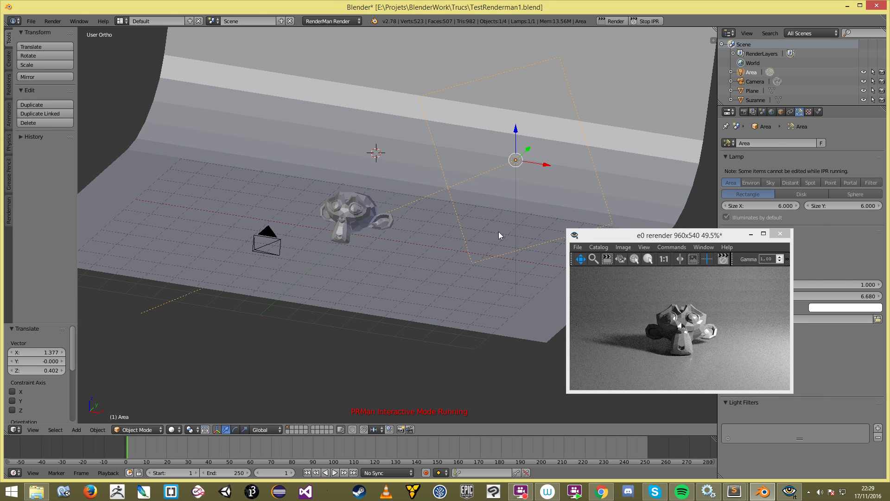
Step: Select Suzanne and frame the whole backdrop in the viewport
right_click(351, 219)
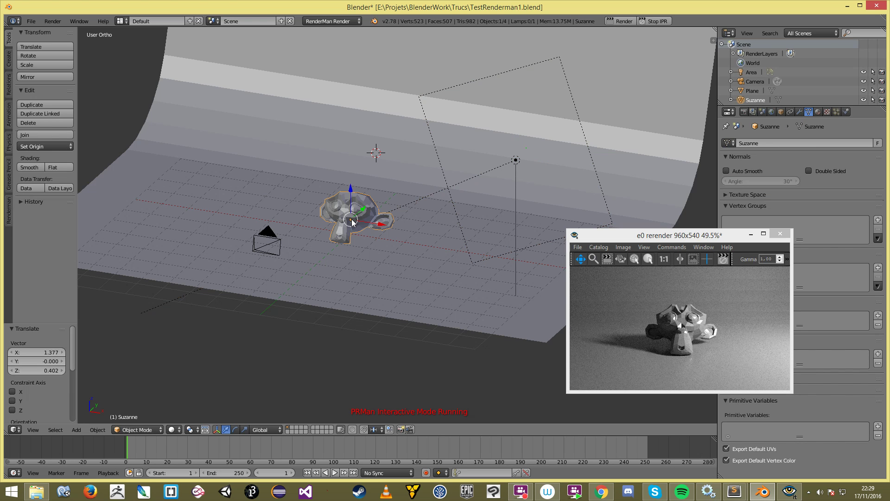
scroll(357, 239, down, 2)
shift+middle_drag(357, 239, 392, 270)
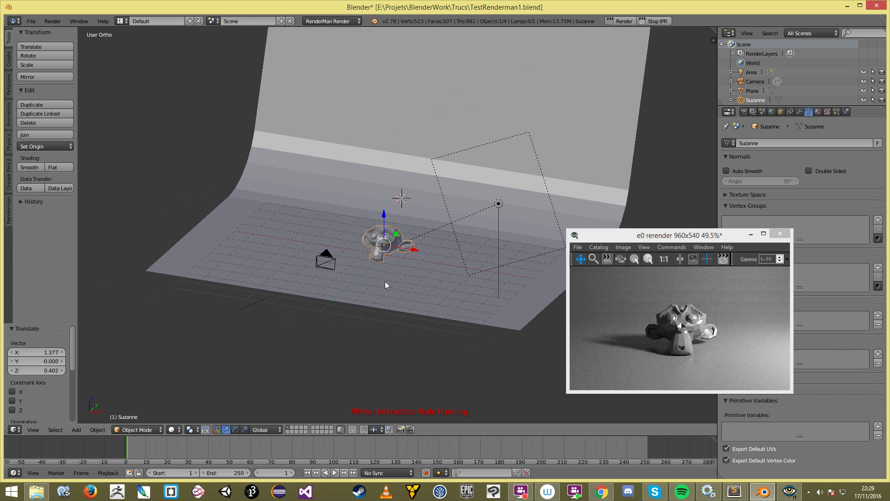
middle_drag(363, 245, 359, 250)
scroll(372, 252, up, 4)
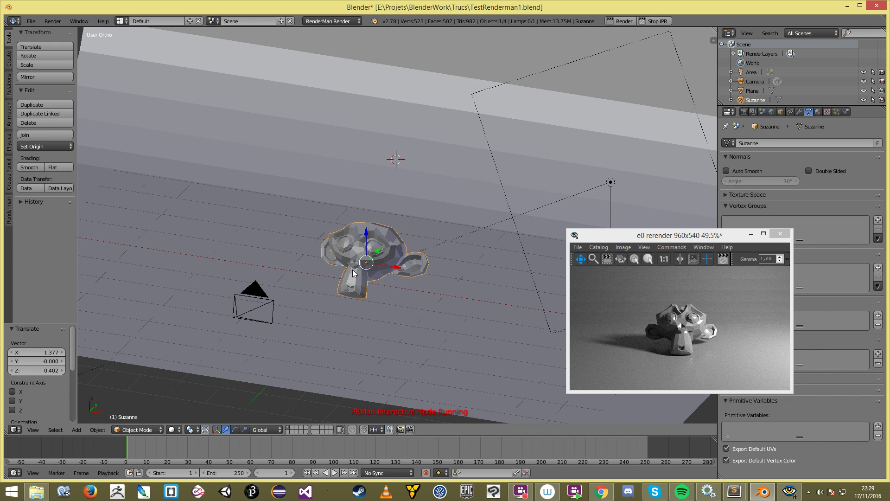
drag(699, 232, 635, 239)
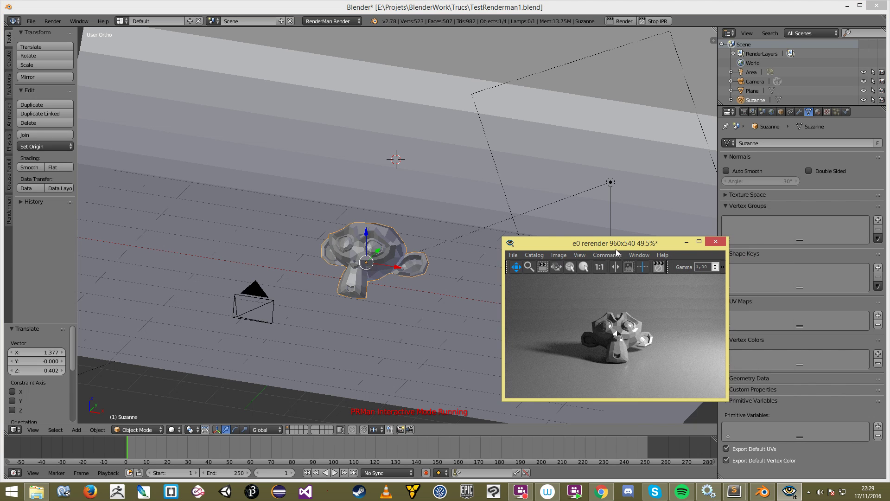
Step: Stop IPR and add a Subdivision Surface modifier to Suzanne
click(649, 23)
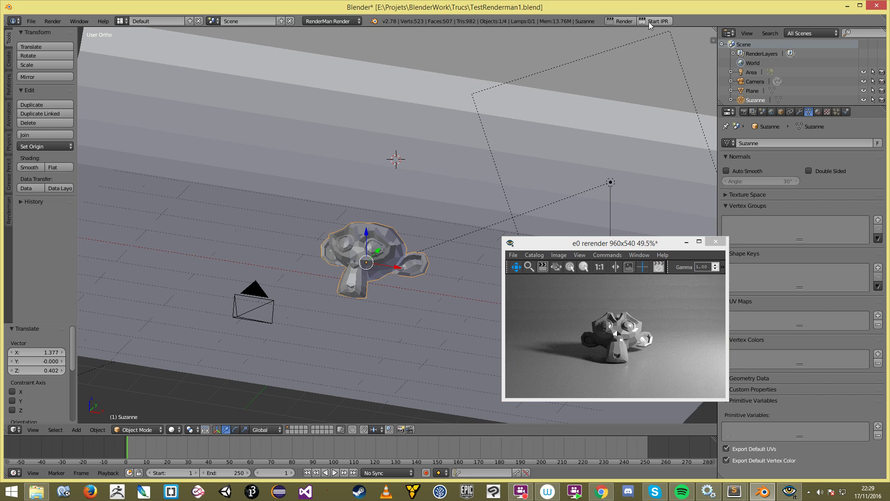
click(799, 111)
click(794, 143)
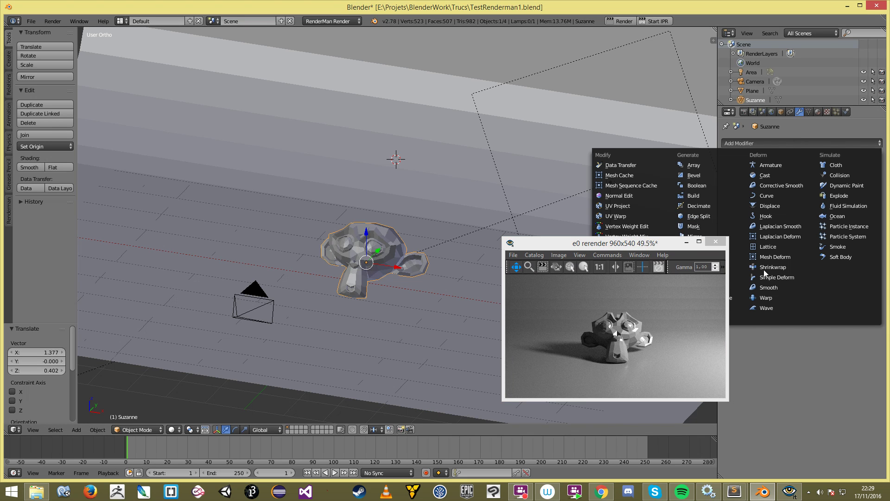
drag(624, 243, 563, 291)
click(779, 143)
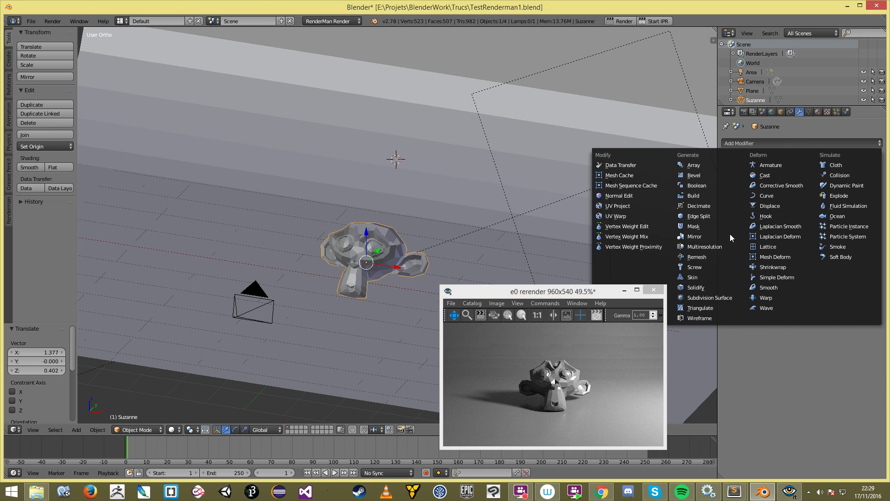
click(737, 297)
middle_drag(339, 264, 376, 263)
scroll(375, 263, up, 2)
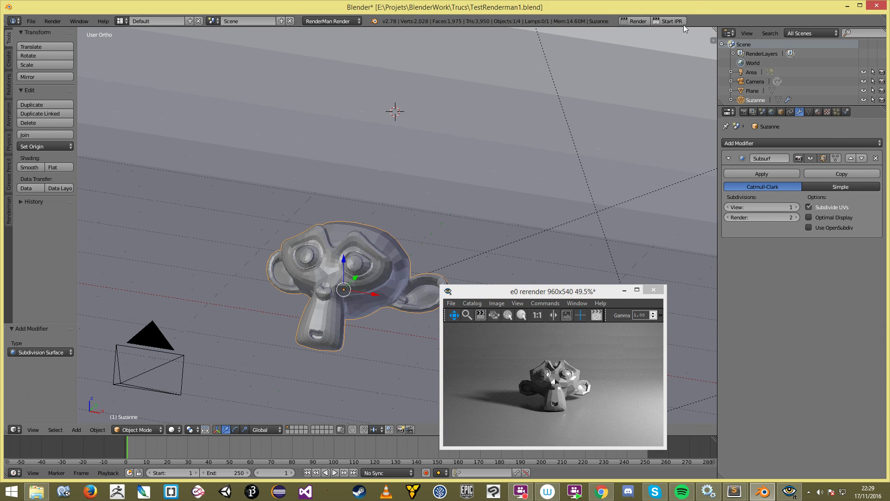
Step: Restart RenderMan IPR and zoom the render window onto the smoothed Suzanne's face
click(672, 21)
drag(626, 291, 626, 255)
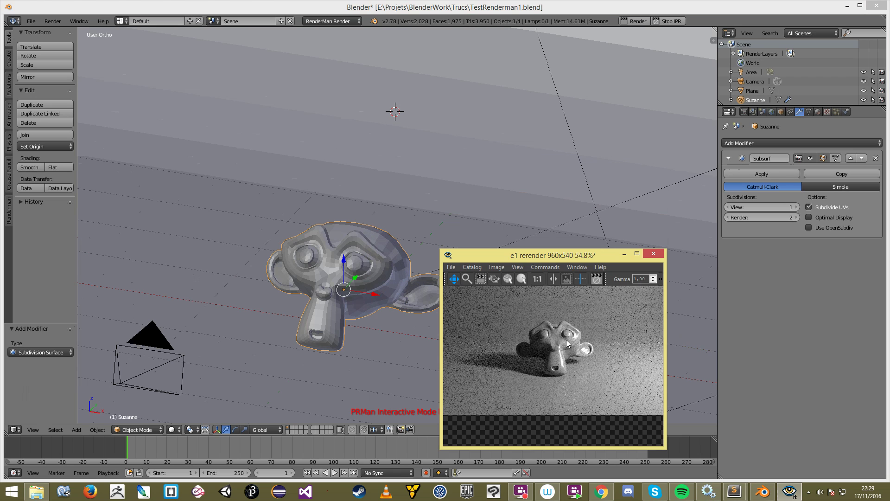
scroll(576, 368, up, 2)
scroll(575, 355, down, 2)
scroll(590, 335, up, 3)
drag(580, 321, 572, 382)
scroll(577, 380, up, 3)
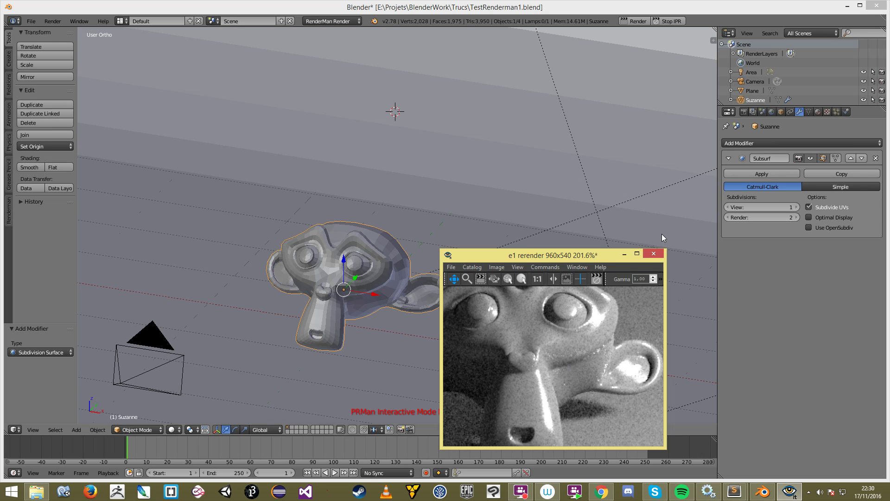
mouse_move(333, 316)
middle_down()
mouse_move(349, 310)
mouse_move(330, 316)
middle_up()
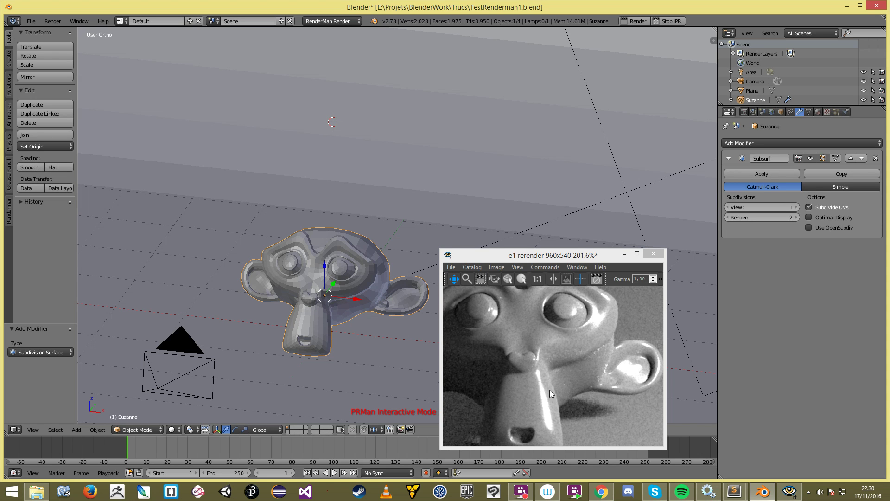
scroll(292, 275, down, 2)
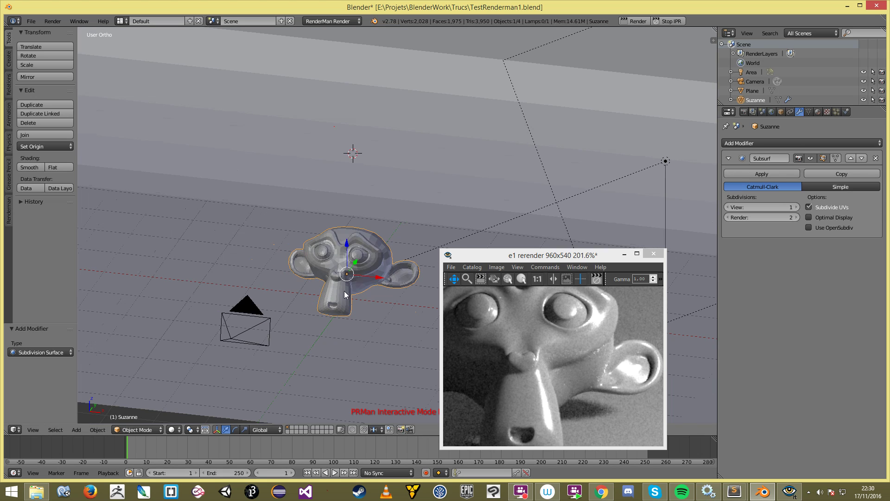
scroll(544, 336, down, 3)
click(552, 343)
scroll(552, 344, down, 4)
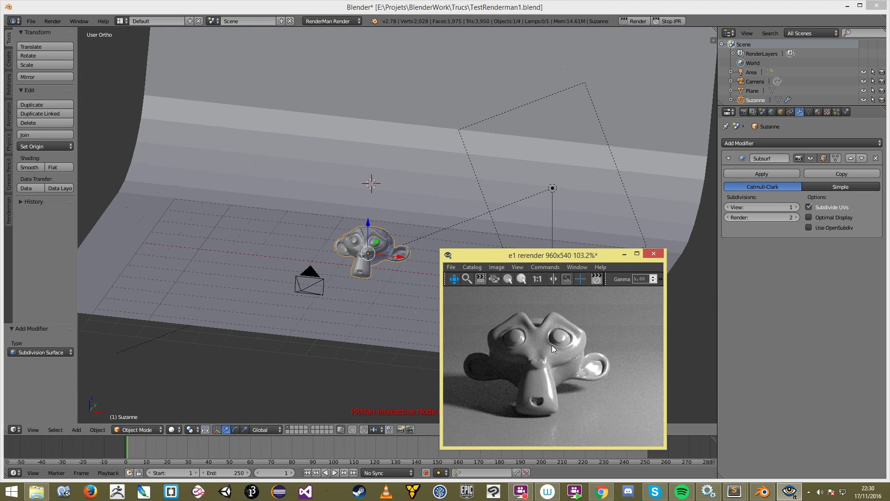
scroll(565, 315, down, 2)
drag(585, 250, 672, 160)
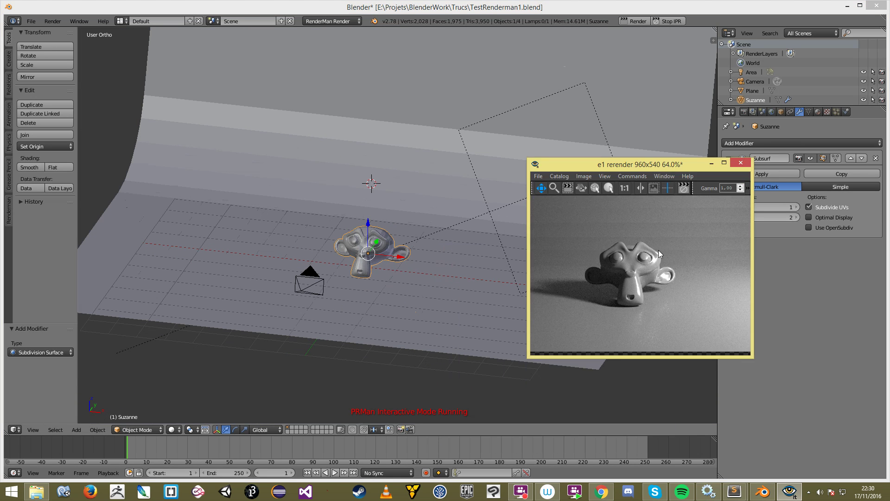
scroll(658, 250, down, 2)
Step: Reselect Suzanne, apply Smooth shading from the Tool Shelf, and inspect her from raised front angles
scroll(645, 252, up, 2)
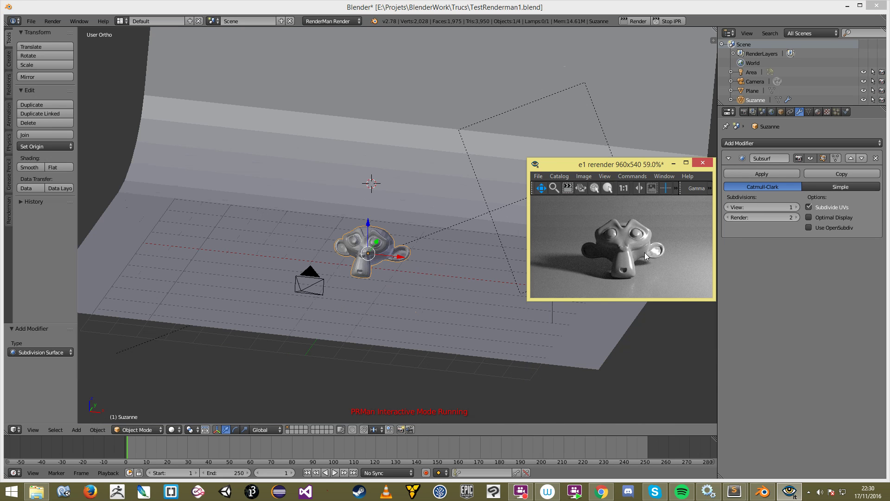
click(435, 251)
scroll(352, 274, up, 5)
key(a)
right_click(338, 262)
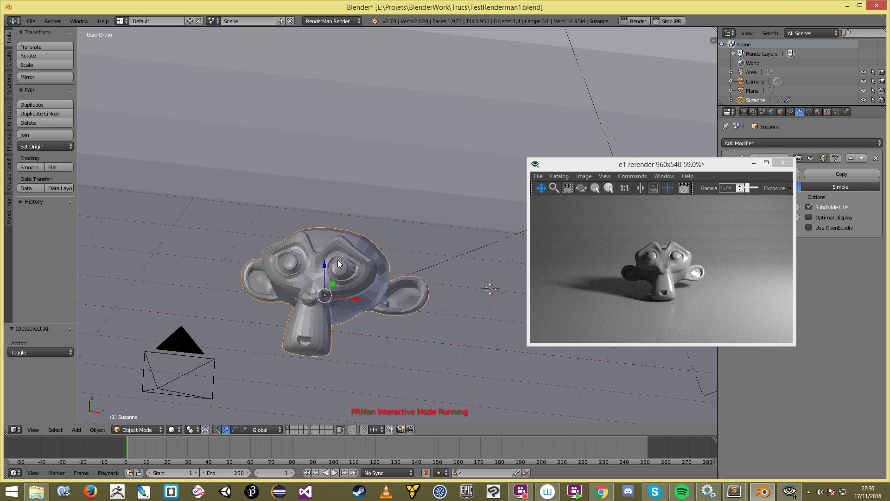
click(30, 167)
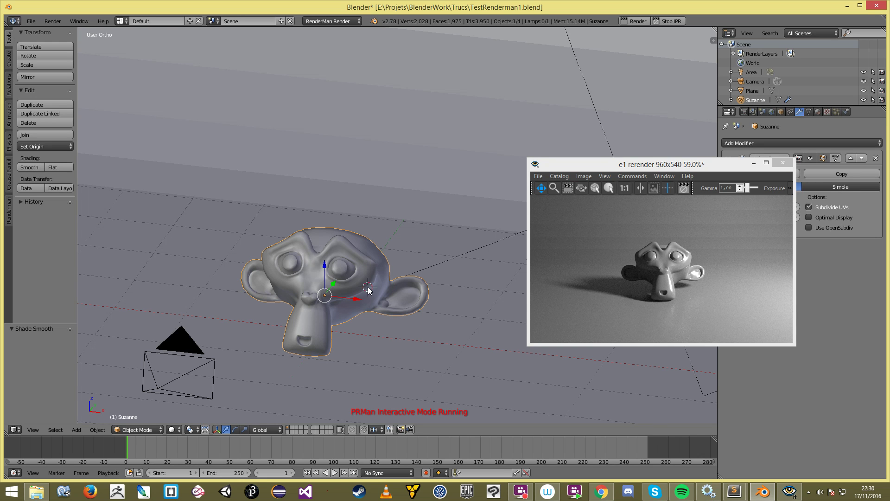
key(KP_1)
middle_drag(341, 288, 378, 239)
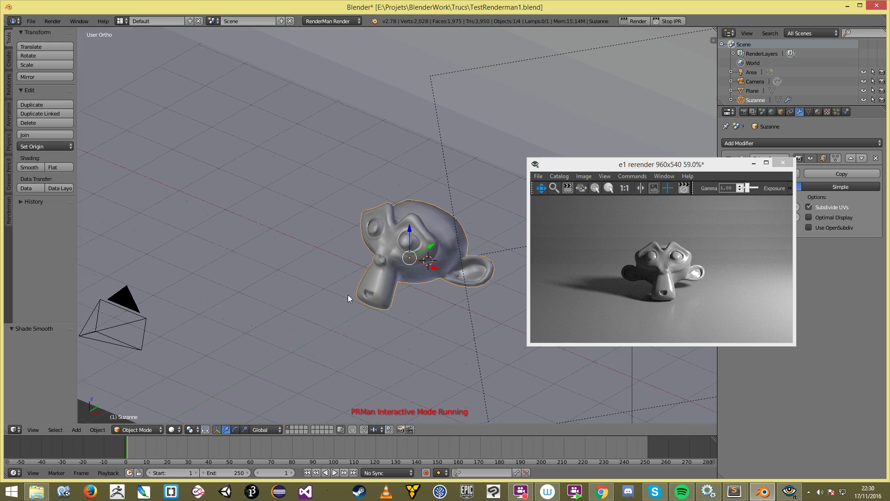
key(KP_1)
shift+middle_drag(341, 356, 383, 295)
scroll(384, 266, down, 3)
scroll(410, 172, up, 1)
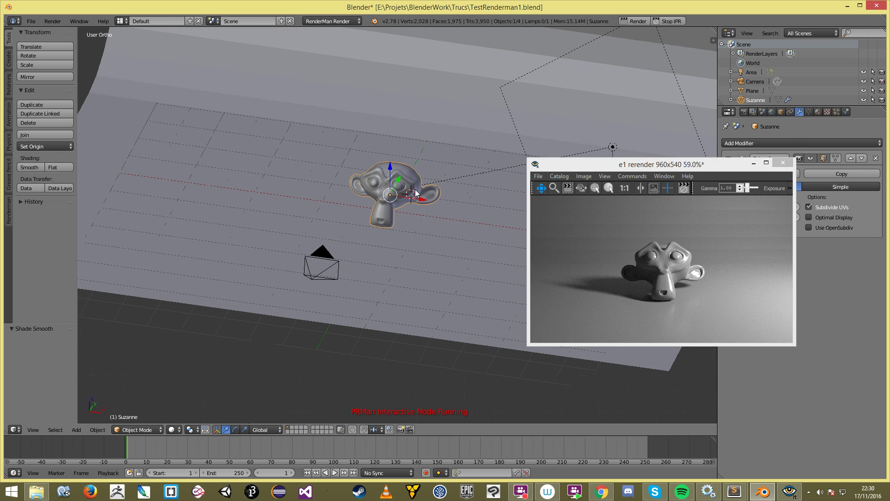
Step: Stop IPR, shift Suzanne left, and duplicate her along X to the right
click(667, 22)
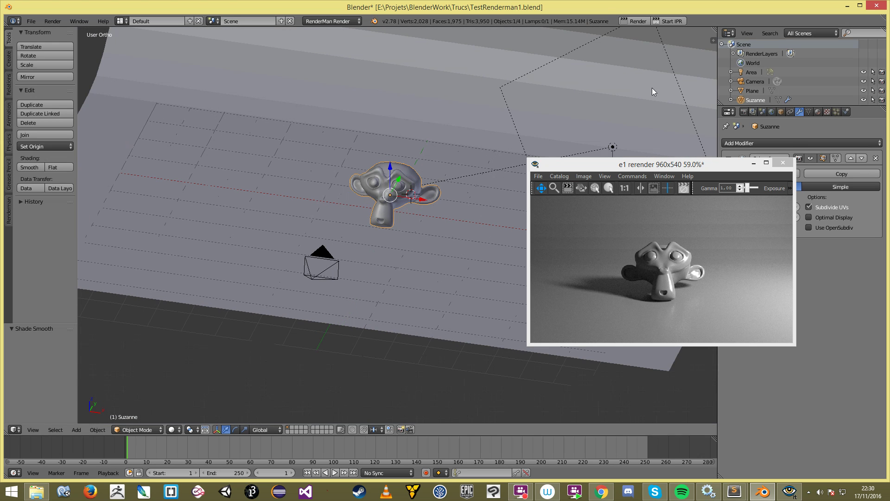
drag(424, 198, 334, 188)
key(shift+d)
key(x)
click(416, 202)
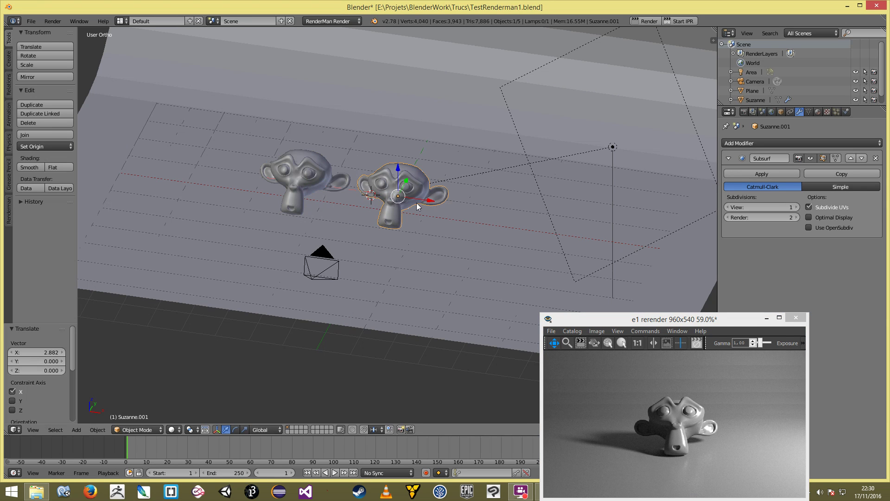
Step: Remove the copy's Subdivision Surface modifier and make it flat-shaded
click(875, 158)
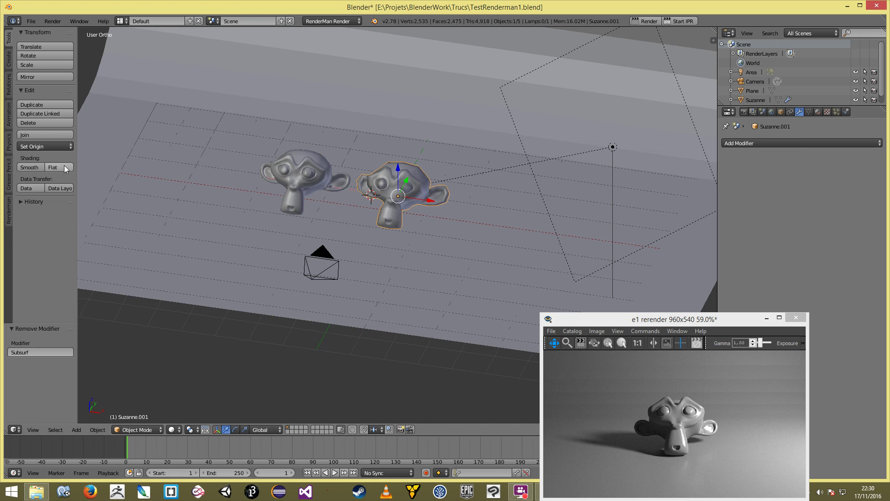
click(60, 166)
key(a)
scroll(383, 228, up, 3)
mouse_move(355, 249)
middle_down()
mouse_move(382, 229)
mouse_move(344, 241)
middle_up()
right_click(435, 195)
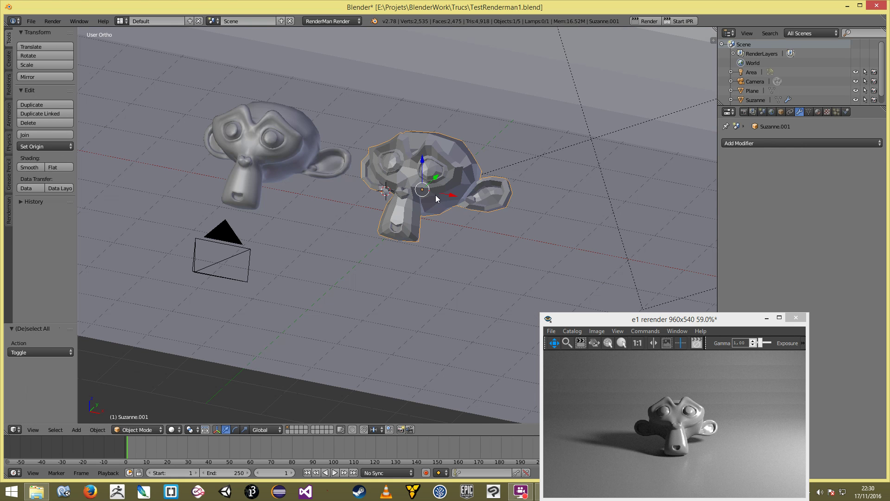
scroll(435, 195, down, 2)
Step: Restart the RenderMan interactive render with both monkeys in the scene
drag(667, 316, 595, 222)
click(679, 21)
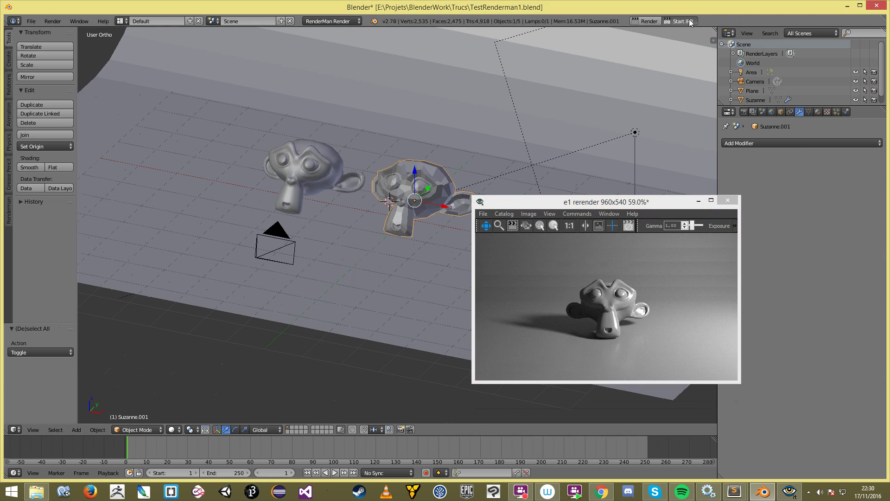
click(603, 306)
scroll(603, 306, down, 3)
scroll(604, 306, up, 1)
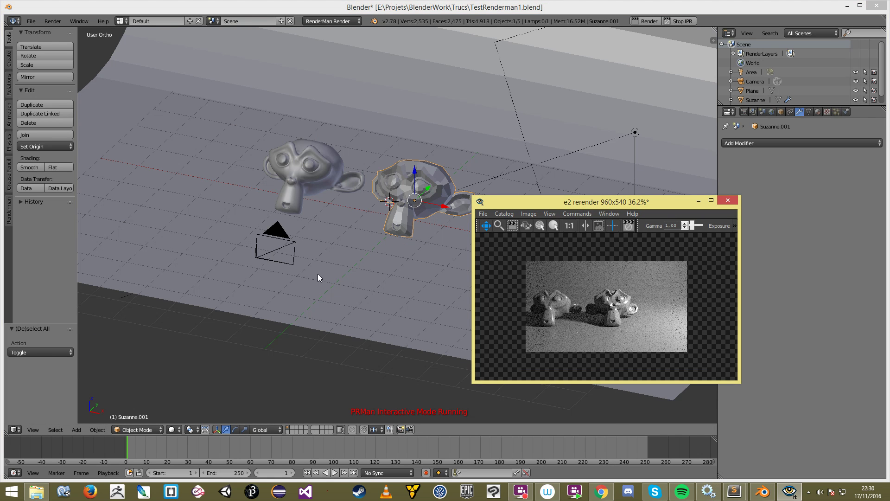
Step: Move the camera left along X so the live render frames both Suzannes
right_click(270, 248)
key(g)
key(x)
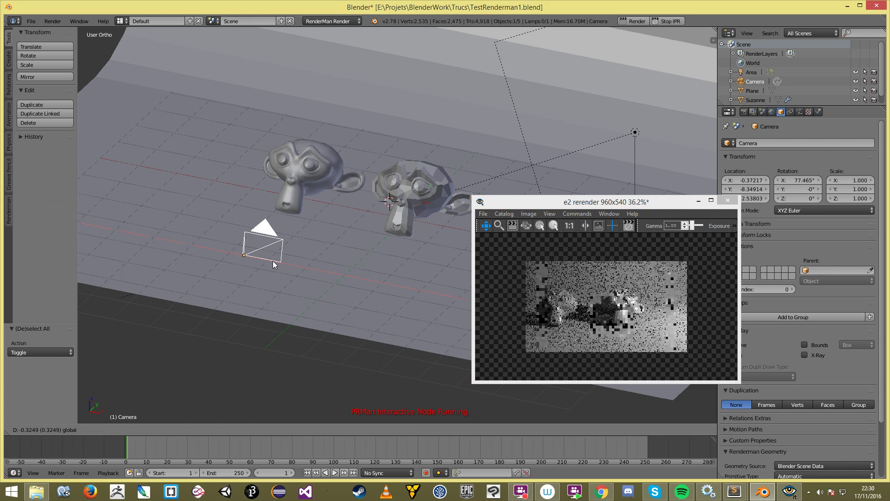
click(239, 265)
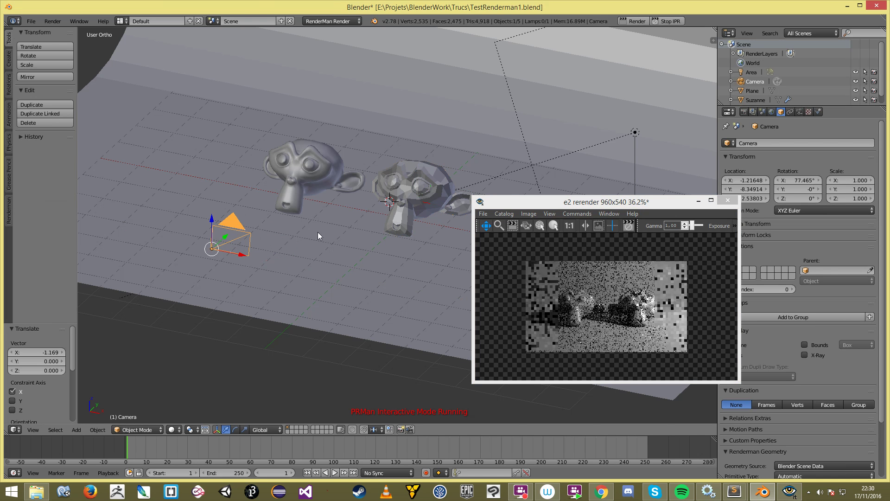
scroll(325, 220, up, 3)
key(a)
right_click(412, 185)
scroll(288, 250, down, 5)
middle_drag(277, 258, 339, 262)
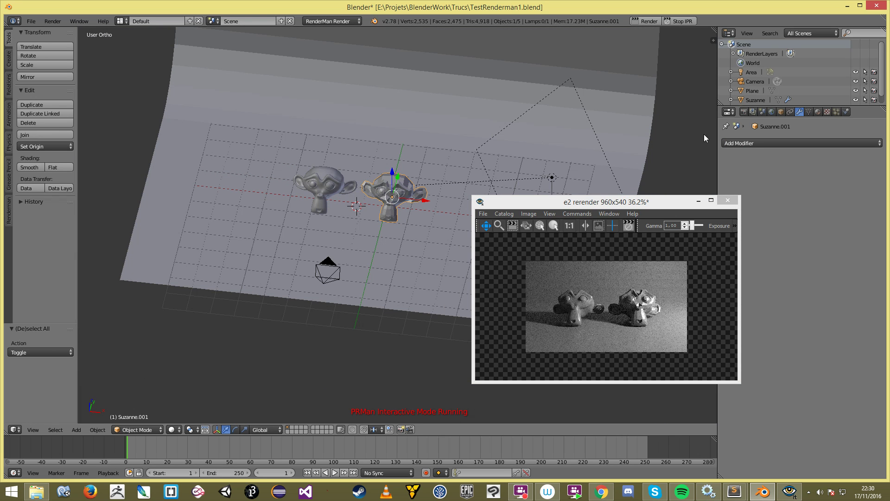
Step: Set Suzanne.001's RenderMan primitive type to Sphere and restart the IPR render
click(781, 113)
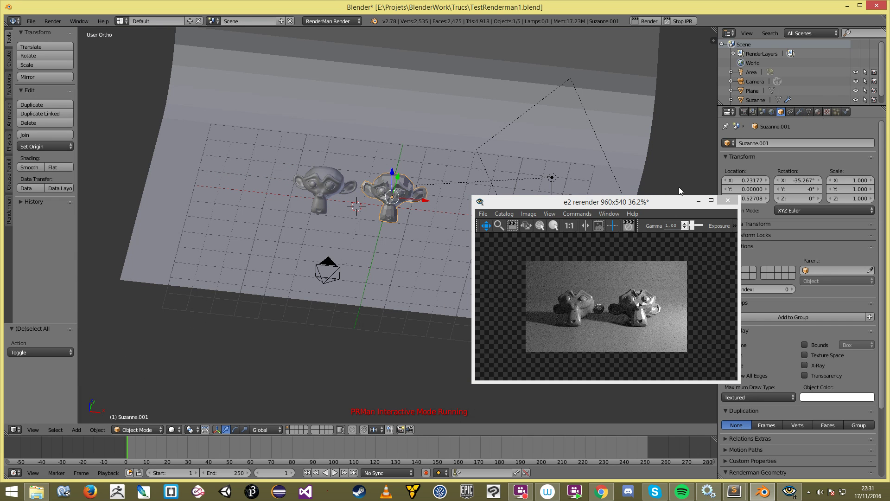
drag(642, 206, 617, 214)
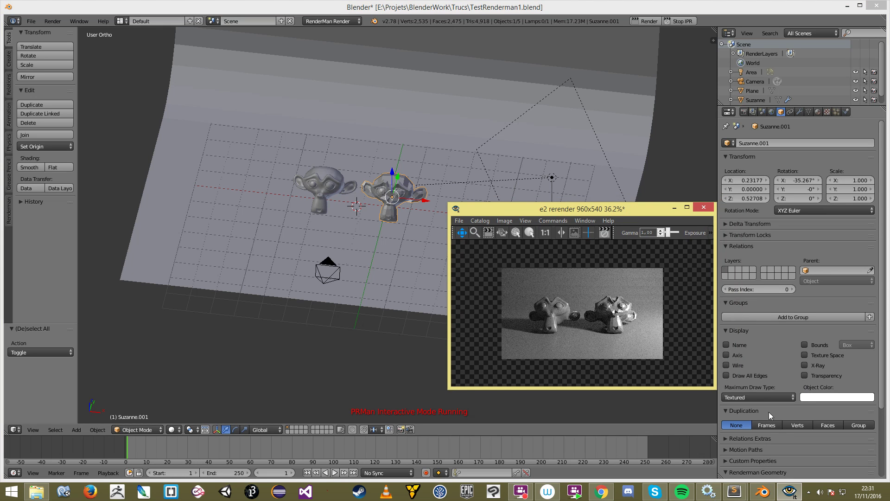
click(772, 468)
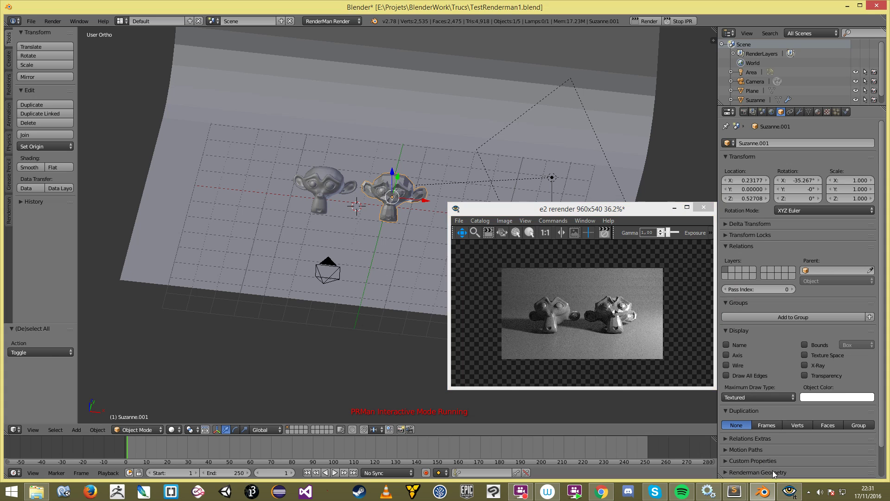
scroll(783, 443, down, 5)
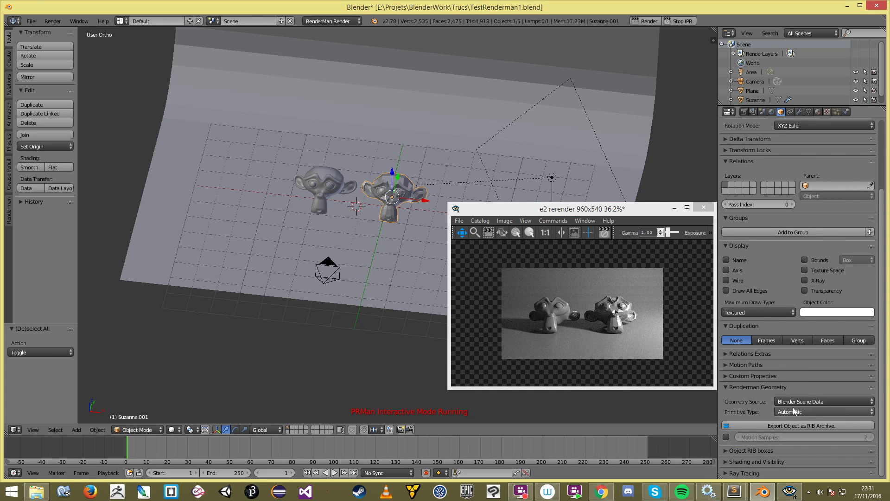
click(792, 407)
click(800, 409)
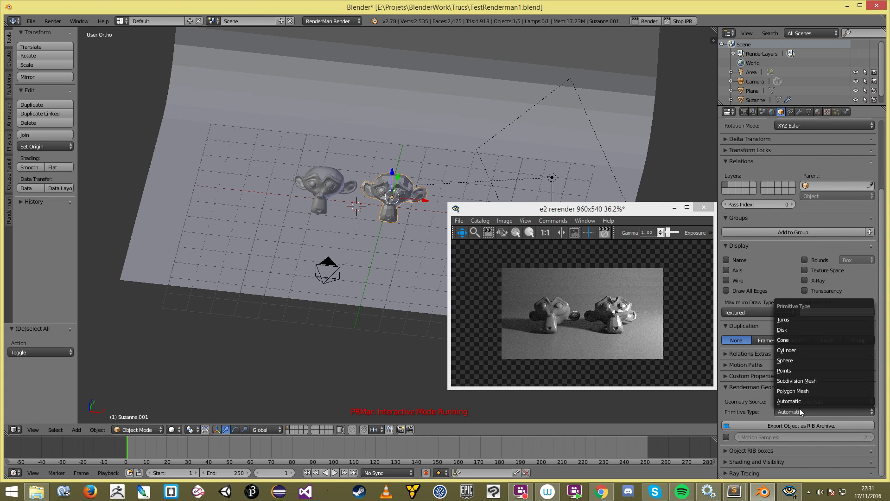
click(816, 360)
click(680, 21)
click(682, 22)
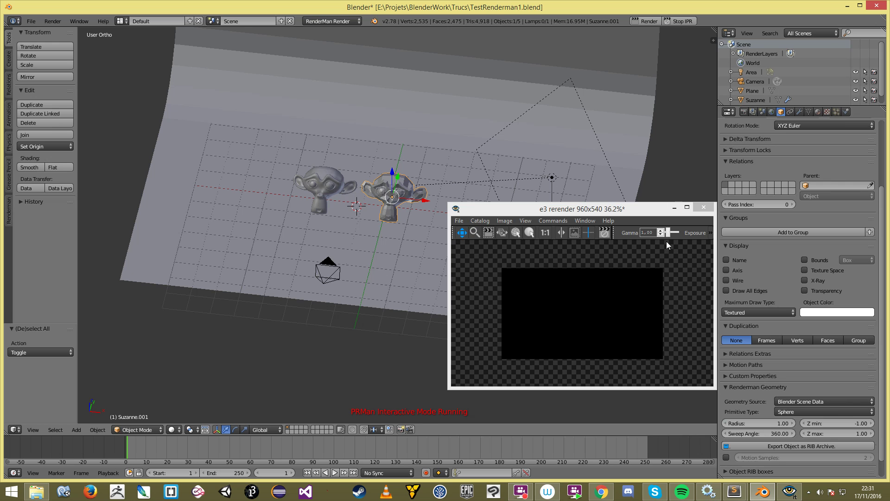
middle_drag(396, 203, 381, 186)
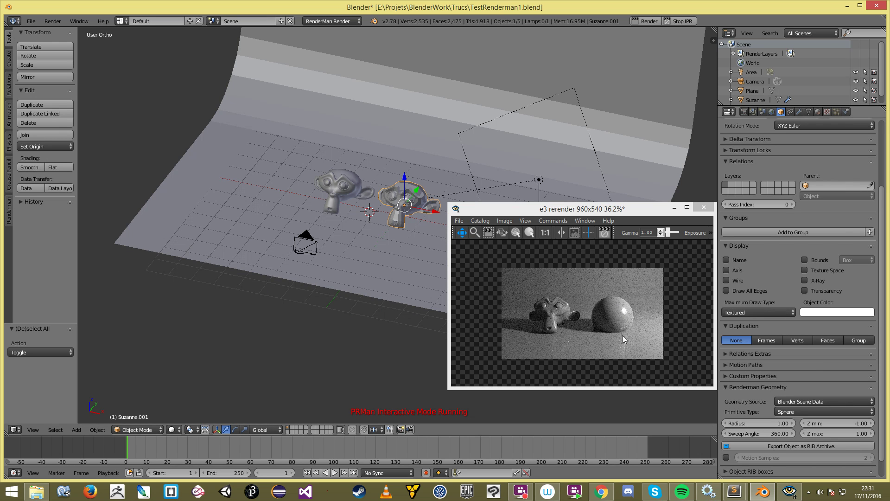
Step: Change Suzanne.001's primitive type to Subdivision Mesh and restart IPR to render it smooth
click(813, 412)
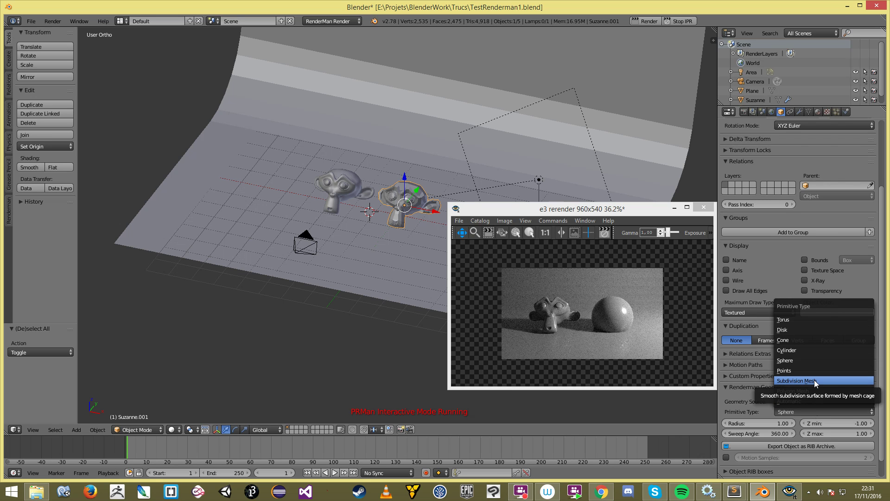
click(815, 381)
click(681, 21)
click(682, 22)
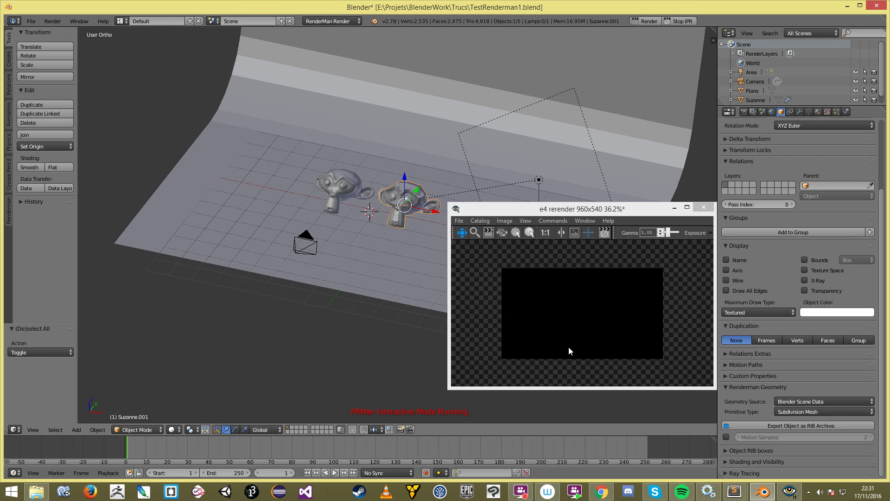
mouse_move(304, 276)
middle_down()
mouse_move(320, 262)
mouse_move(310, 260)
middle_up()
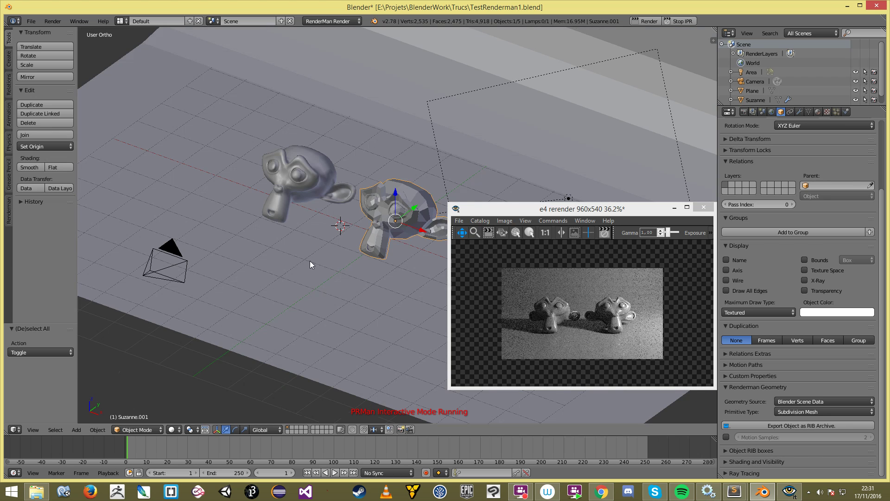
Step: Toggle the right Suzanne into Edit Mode and back, then inspect the render preview
key(Tab)
key(Tab)
key(Tab)
scroll(310, 260, up, 2)
key(Tab)
click(610, 329)
scroll(621, 323, up, 2)
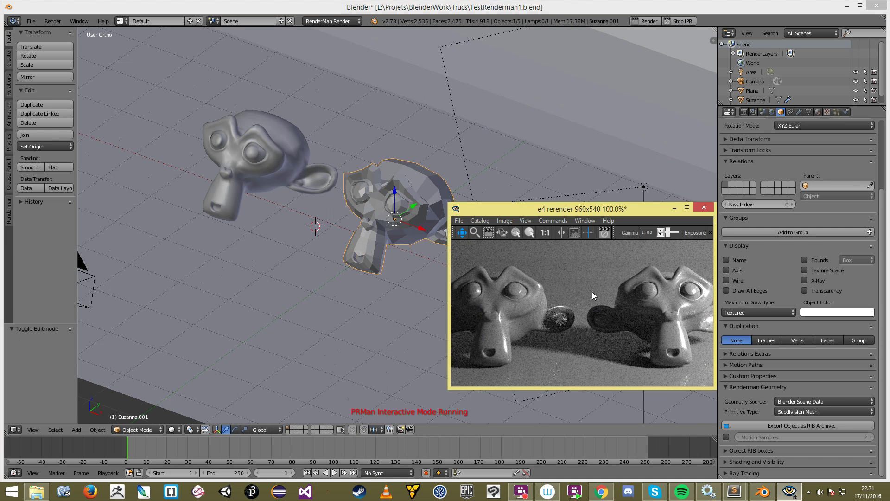
scroll(636, 319, down, 2)
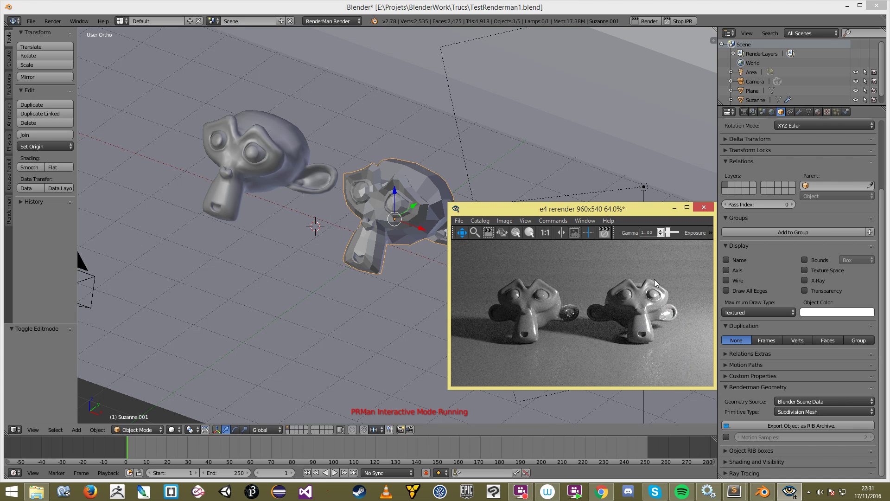
Step: Select the left Suzanne, then the right one, and orbit back toward the front
right_click(257, 172)
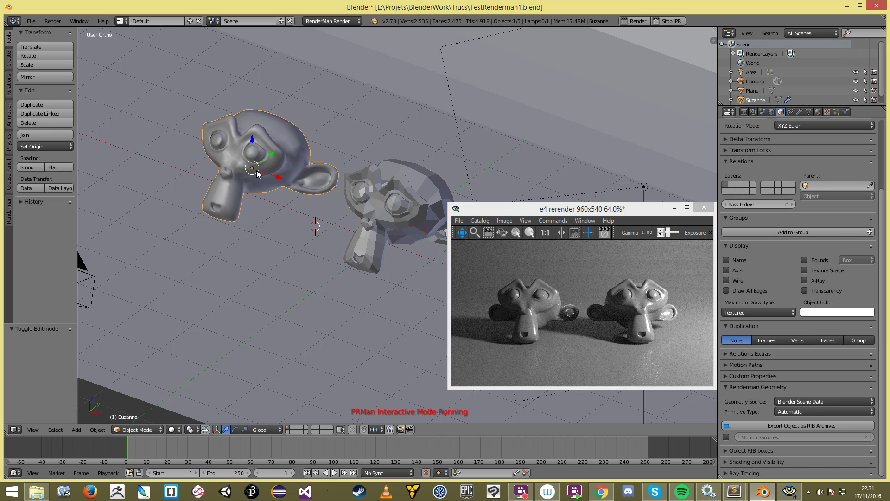
right_click(410, 199)
key(Tab)
scroll(291, 163, down, 3)
middle_drag(291, 164, 526, 304)
scroll(310, 235, up, 3)
Step: Recheck the right Suzanne in the render, then select only the curved backdrop plane
right_click(311, 237)
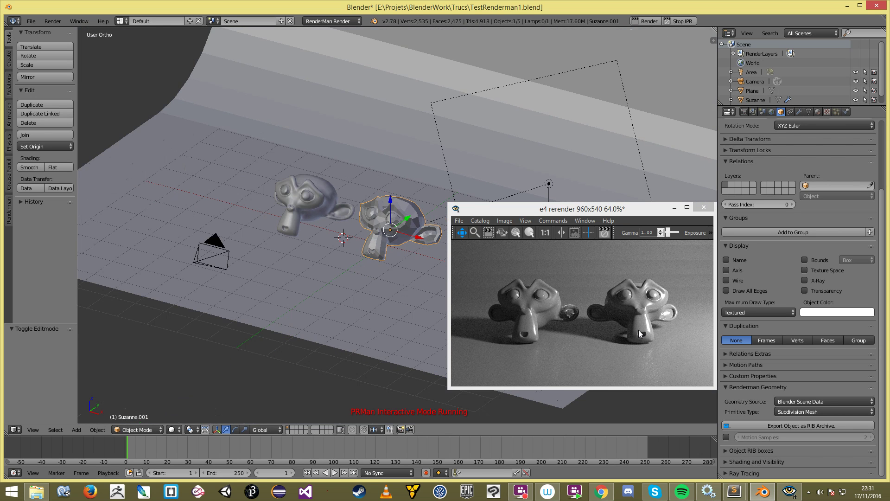
click(638, 330)
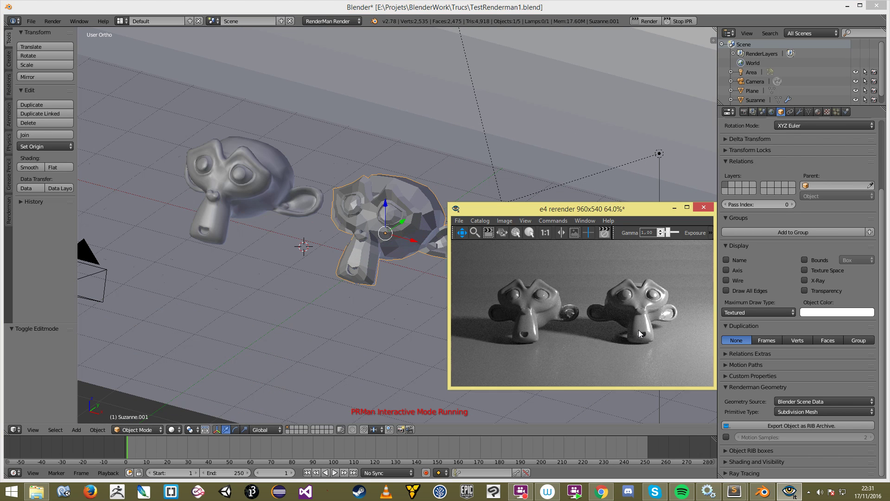
scroll(638, 329, down, 2)
click(349, 217)
scroll(391, 169, down, 4)
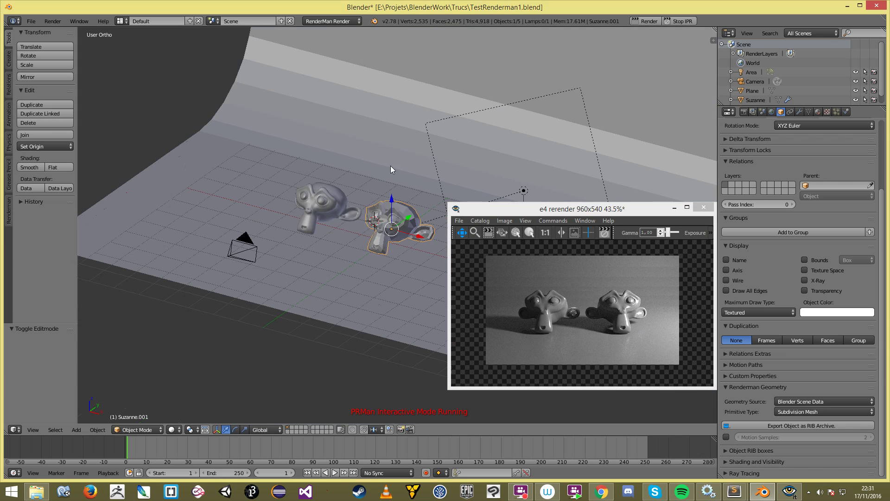
key(a)
right_click(409, 146)
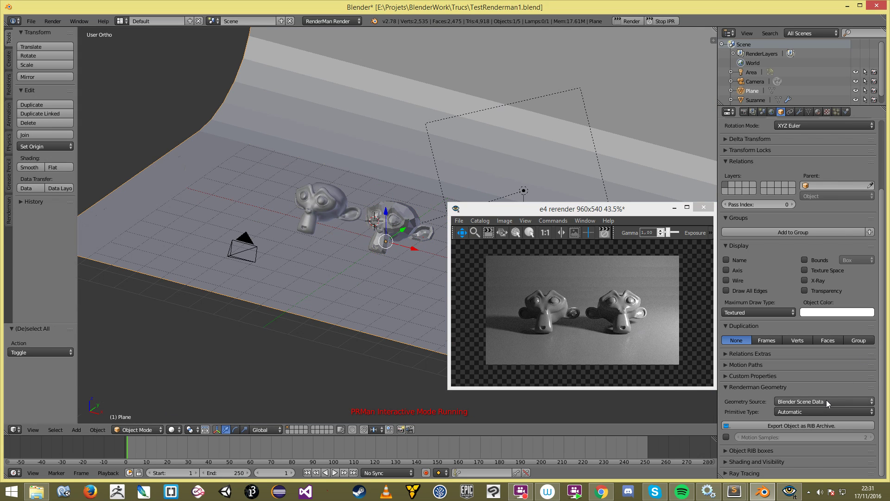
Step: Make the backdrop a subdivision mesh with Make Subdiv and restart the IPR render
scroll(8, 154, down, 6)
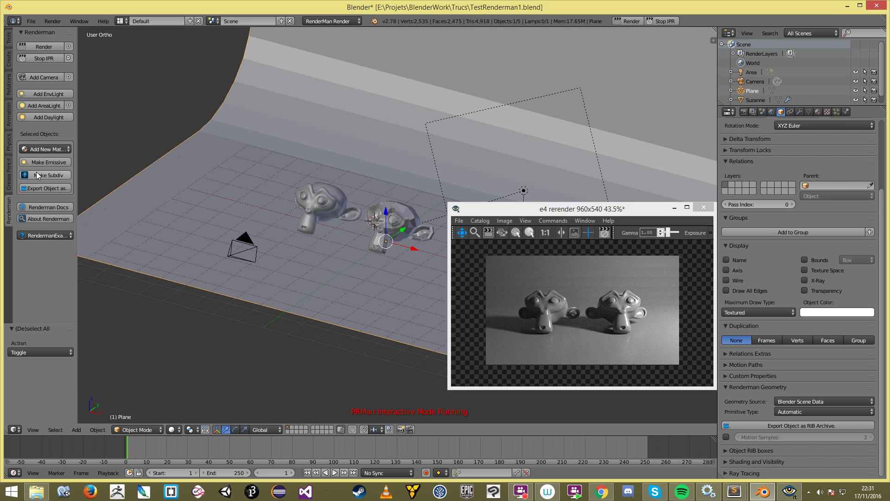
click(61, 176)
click(657, 20)
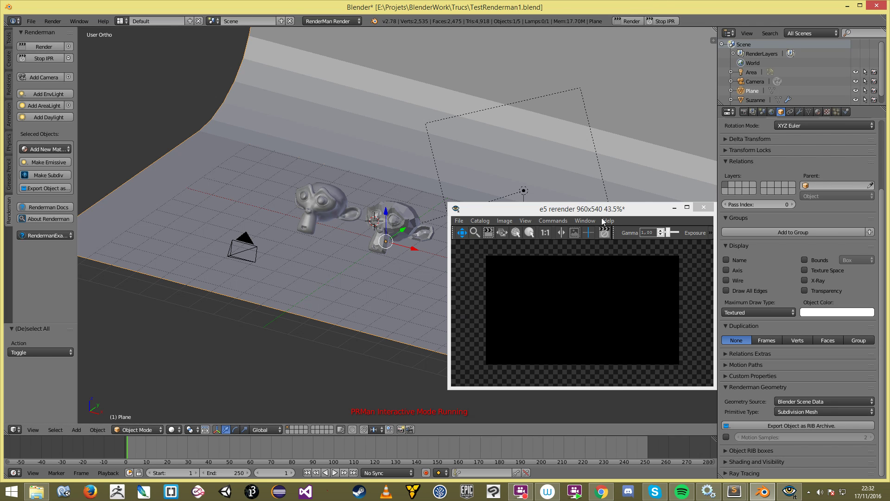
click(594, 328)
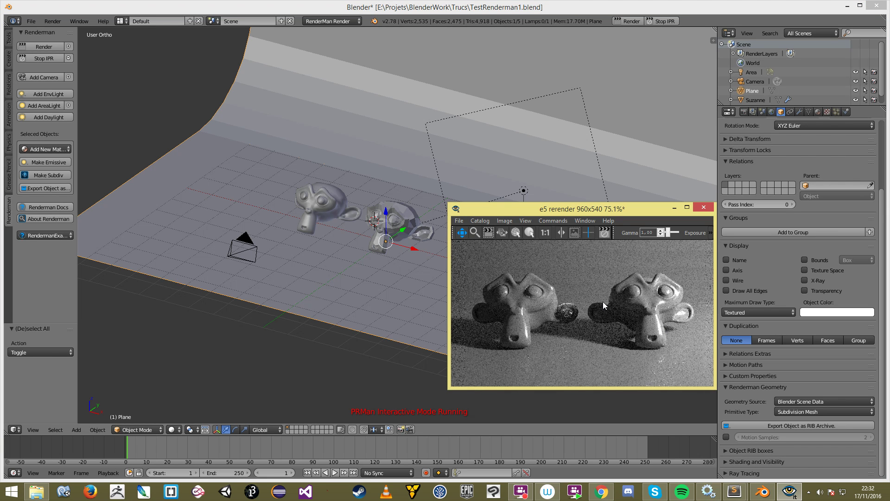
scroll(602, 301, down, 3)
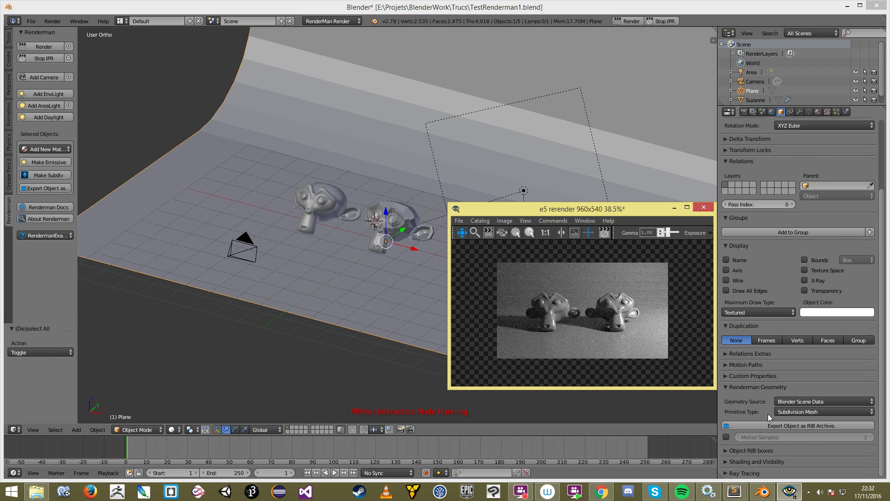
Step: Set the backdrop's primitive type back to Automatic and save the blend file
click(810, 412)
click(817, 397)
click(344, 202)
key(ctrl+s)
click(344, 203)
Step: Set the backdrop's primitive type to Subdivision Mesh again, restart IPR, and zoom through the preview
click(794, 412)
click(795, 382)
click(664, 21)
click(669, 23)
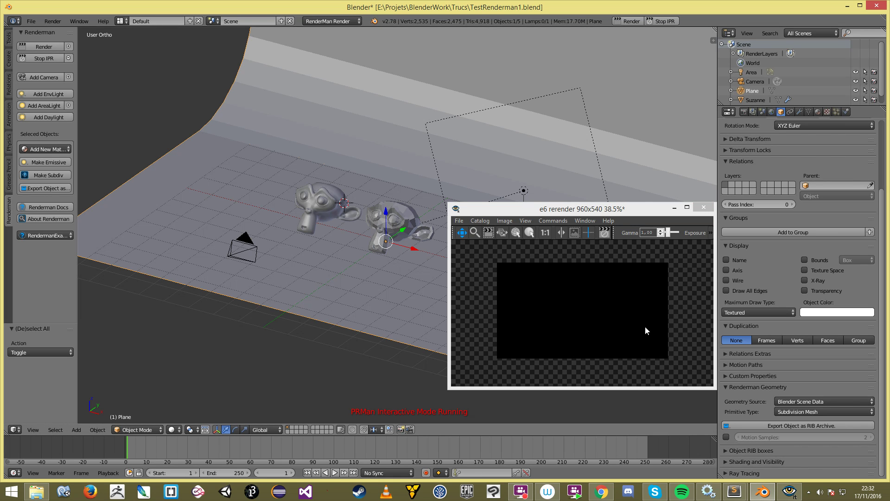
click(609, 333)
scroll(609, 333, up, 4)
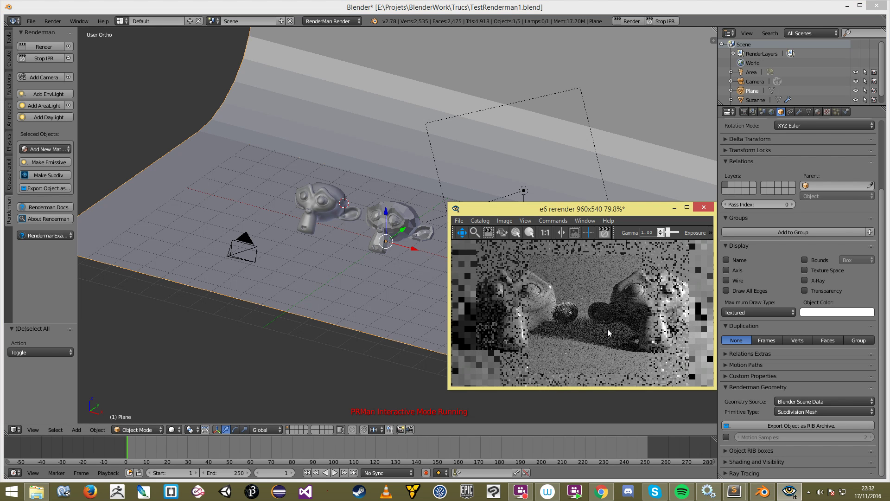
scroll(608, 325, down, 7)
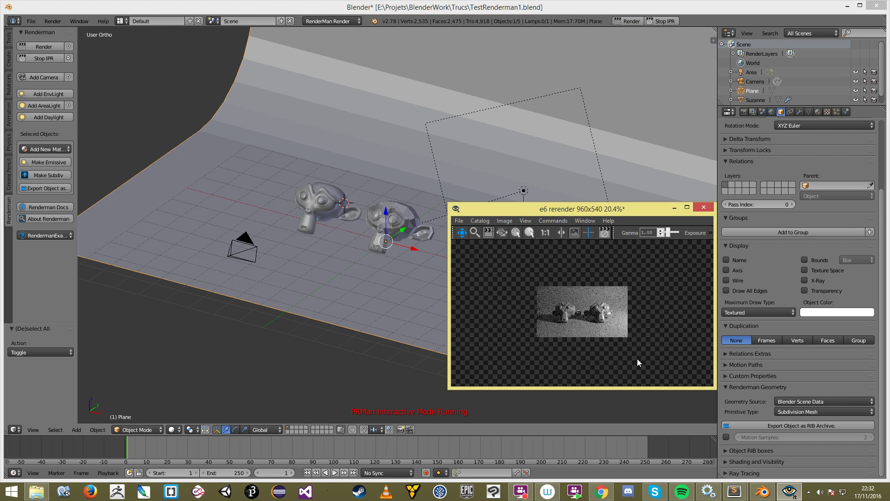
scroll(595, 293, up, 5)
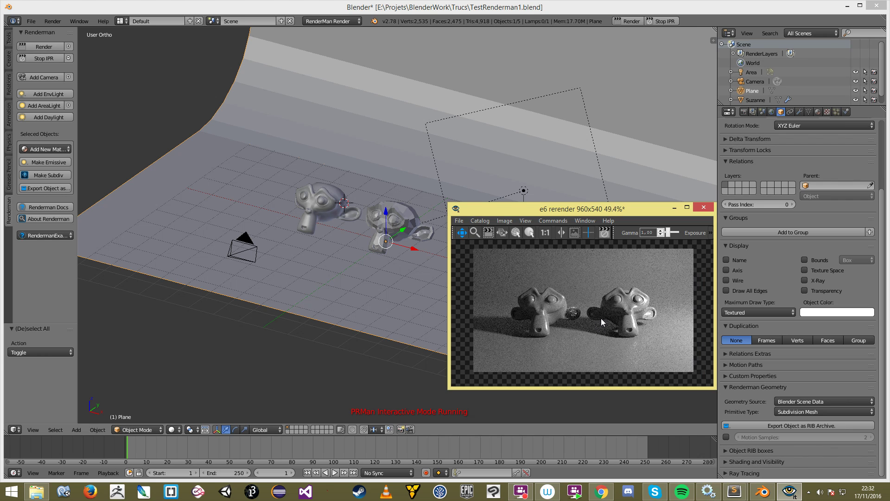
scroll(595, 324, up, 2)
scroll(595, 324, down, 1)
scroll(633, 278, down, 1)
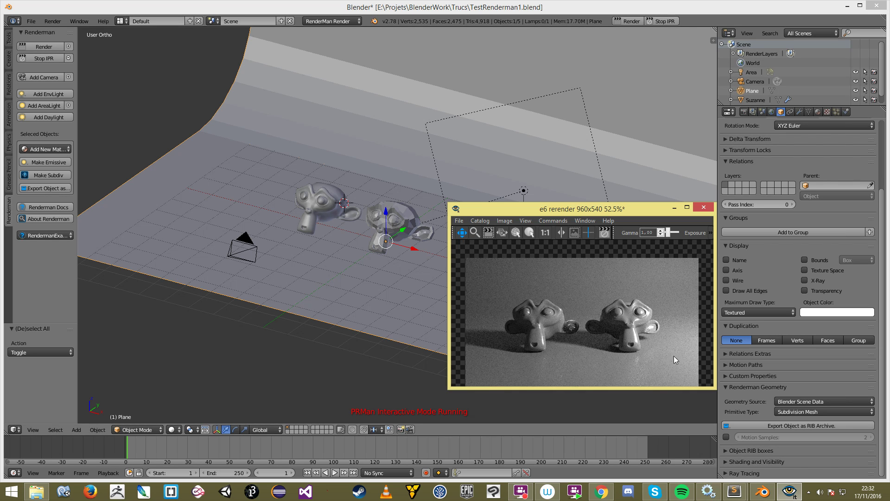
scroll(675, 357, down, 1)
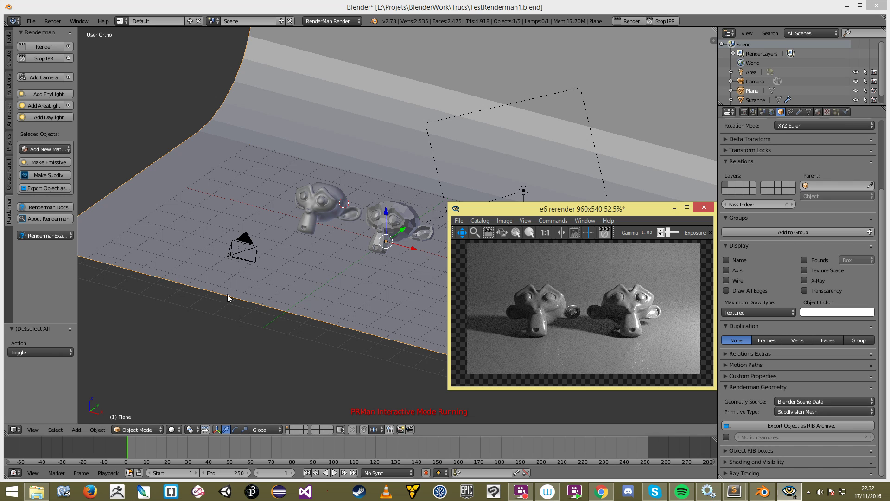
Step: Select the backdrop plane and slide it slightly along the X axis
click(292, 261)
scroll(292, 297, down, 3)
key(a)
middle_drag(309, 302, 404, 226)
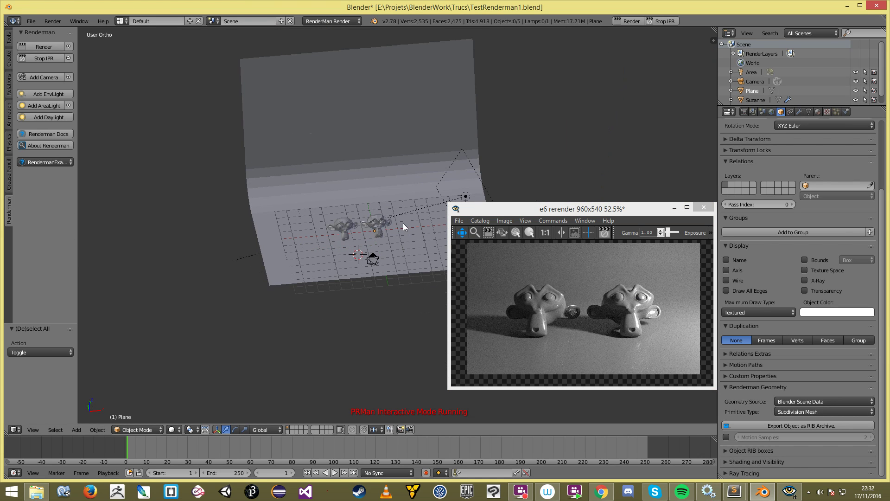
right_click(403, 224)
drag(402, 227, 401, 229)
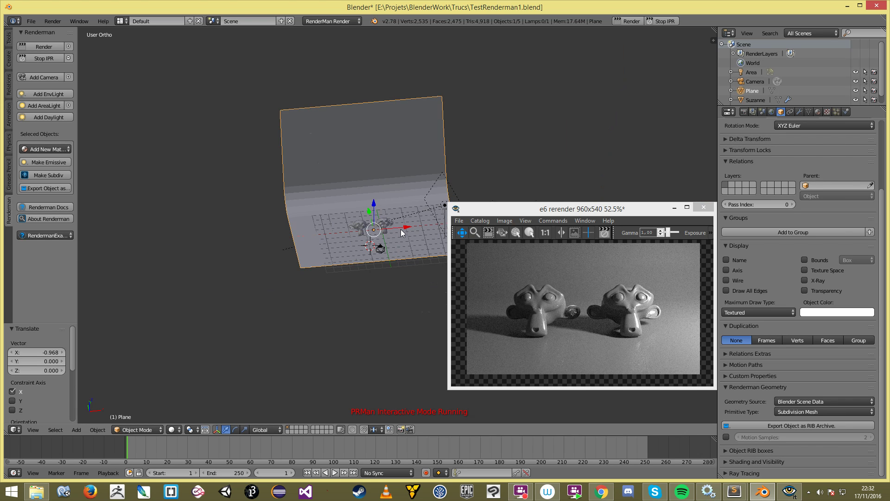
middle_drag(401, 229, 391, 255)
Step: Select every object and shift the whole scene along X, then deselect all
key(a)
key(a)
key(g)
key(x)
drag(429, 230, 434, 232)
middle_drag(403, 274, 390, 253)
key(a)
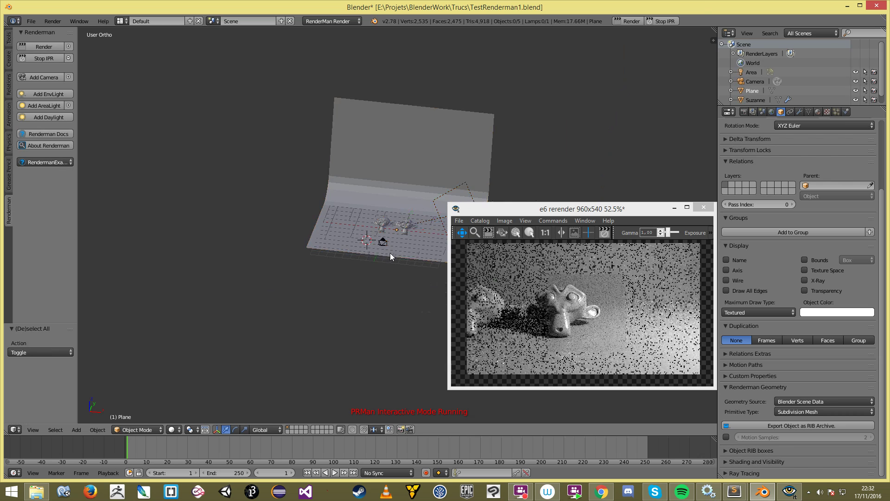
scroll(390, 253, up, 3)
Step: Restart the IPR render and pan the preview image to check the shifted scene
click(664, 22)
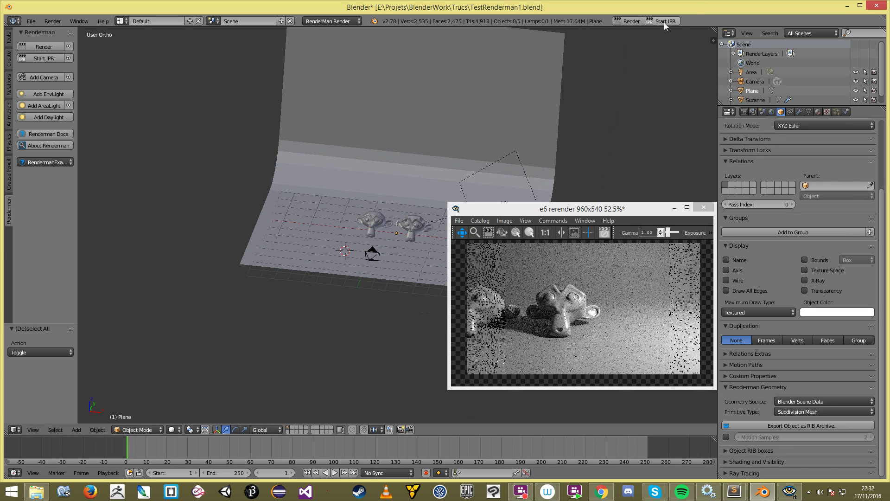
click(664, 22)
drag(579, 327, 582, 323)
click(339, 235)
scroll(339, 235, up, 1)
Step: Deselect everything, nudge the render window left, and show the Render properties
key(a)
key(a)
shift+middle_drag(382, 255, 313, 224)
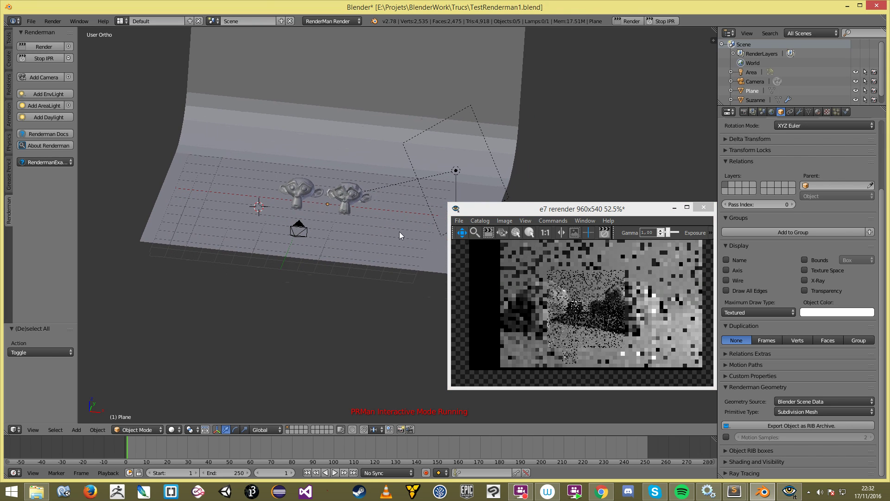
drag(580, 286, 576, 292)
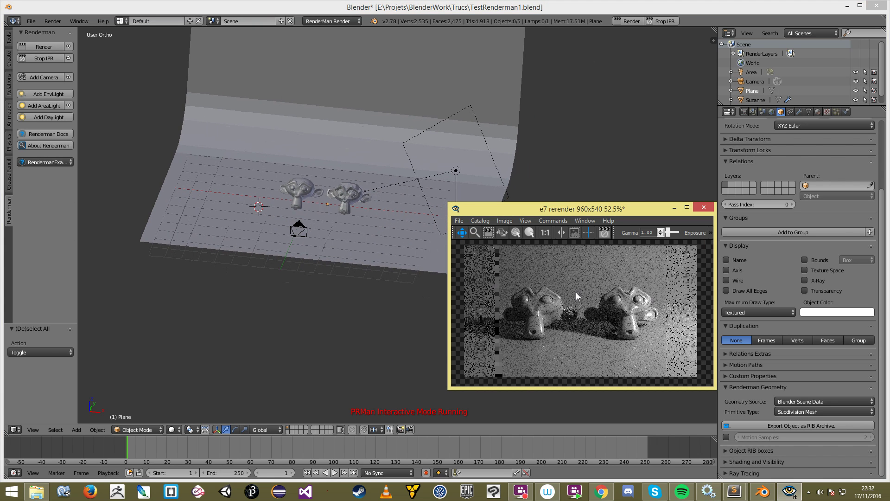
drag(589, 212, 556, 214)
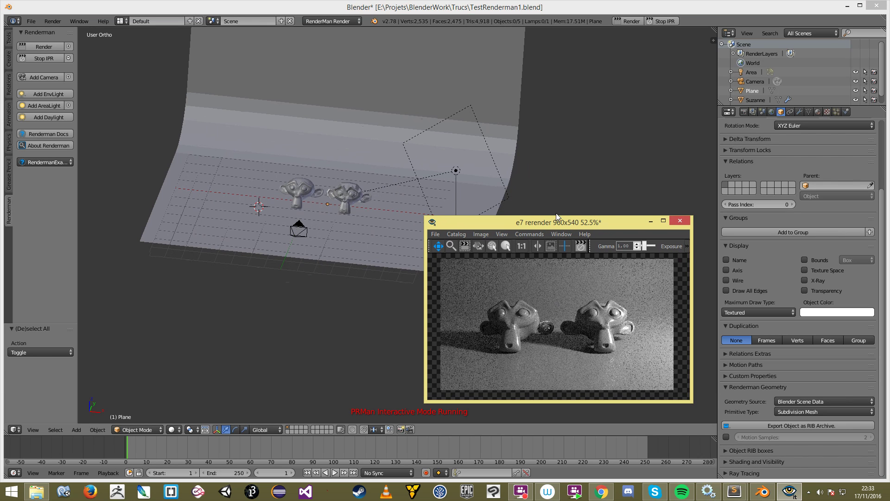
click(744, 112)
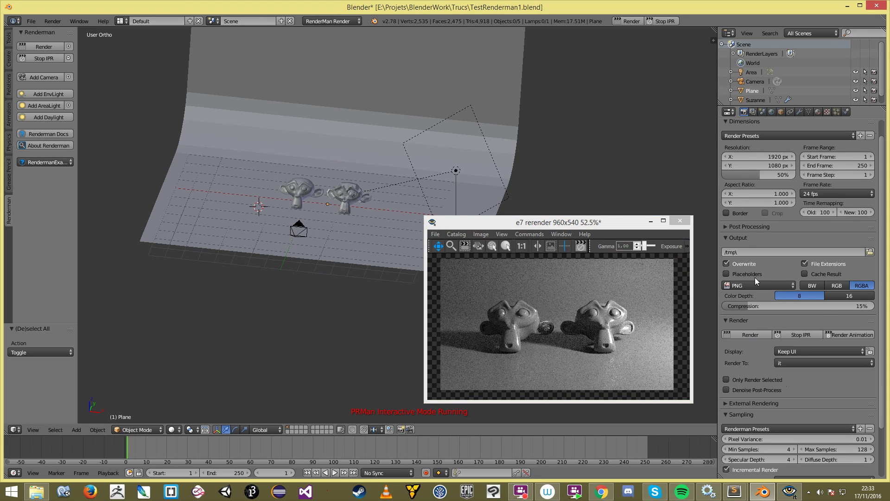
Step: Enable Only Render Selected, select Suzanne.001, and refresh IPR to render just that monkey
scroll(760, 301, down, 2)
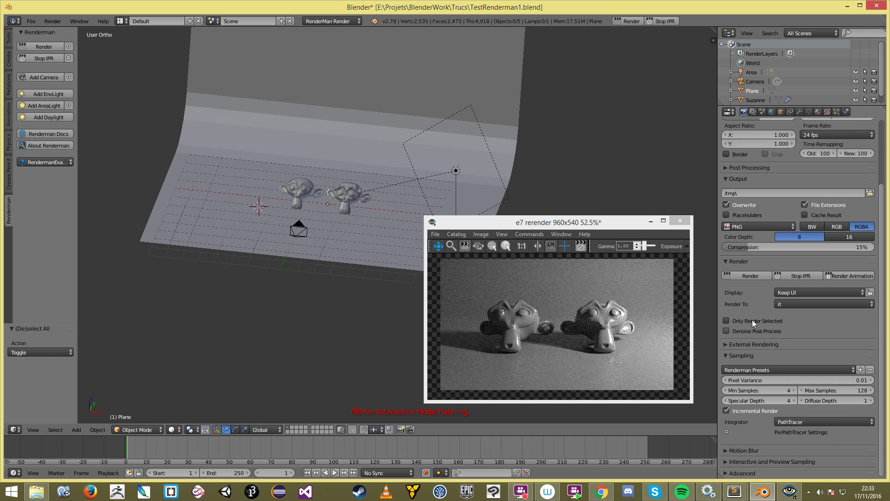
click(749, 318)
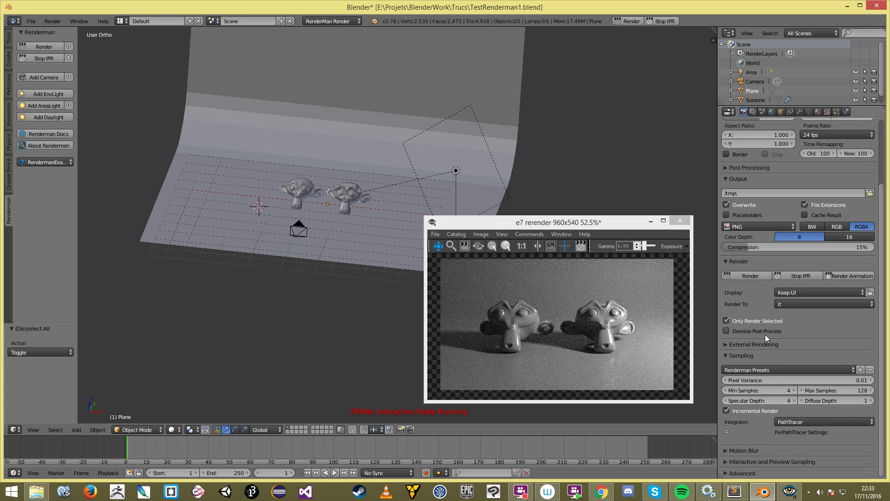
right_click(343, 198)
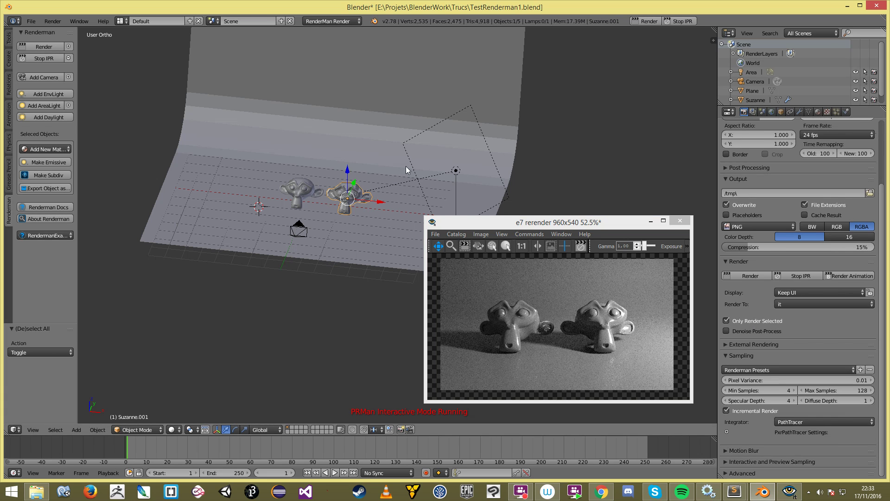
click(685, 22)
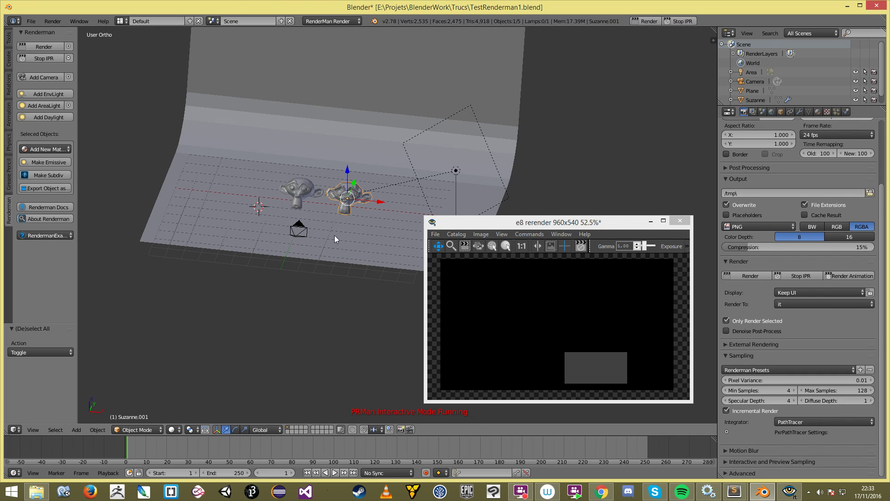
click(351, 205)
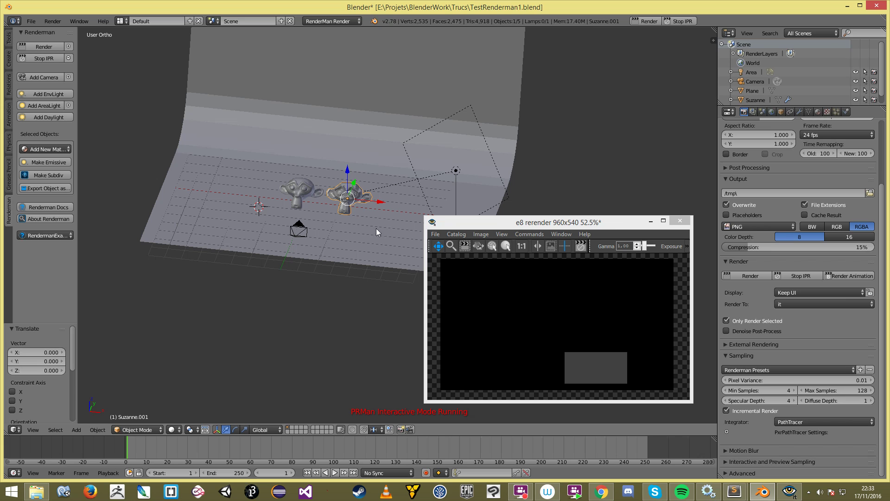
click(543, 323)
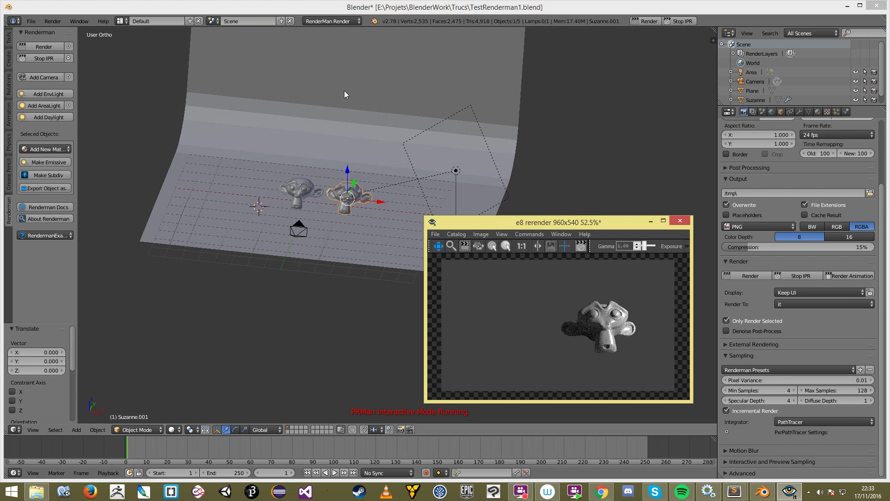
Step: Turn Only Render Selected off, deselect everything, and start a fresh IPR render
click(678, 22)
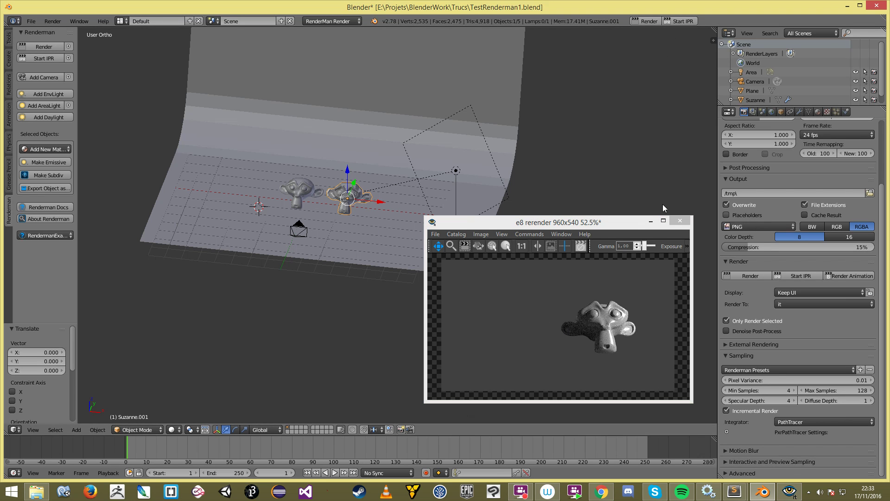
click(314, 224)
click(753, 320)
click(403, 254)
scroll(394, 254, up, 2)
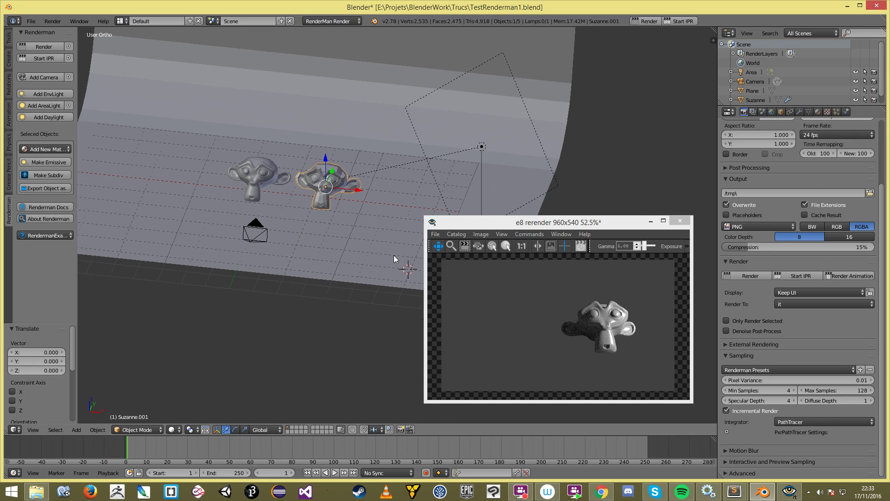
key(a)
click(681, 21)
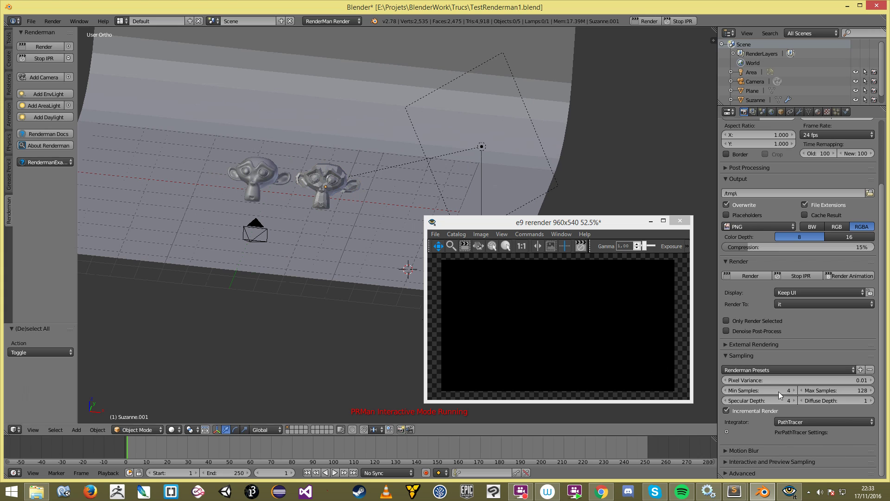
Step: Expand and collapse External Rendering, then open the Sampling Integrator list as the preview fills in
click(761, 348)
click(741, 347)
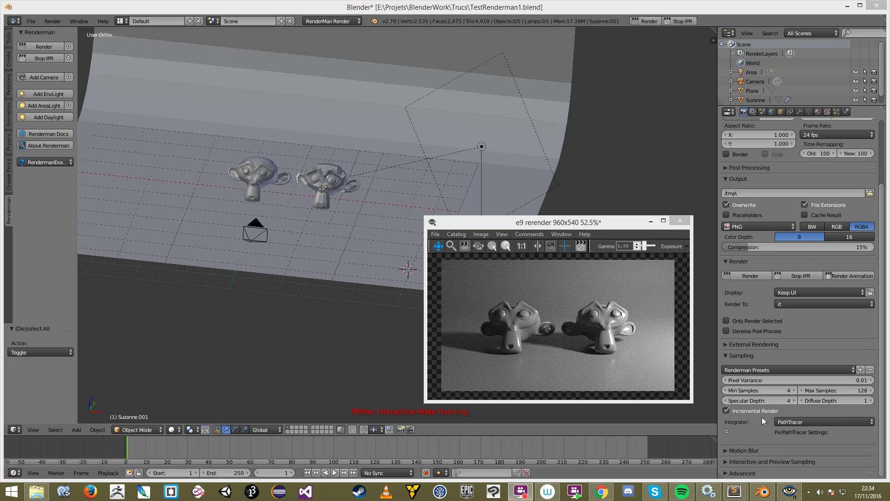
click(792, 422)
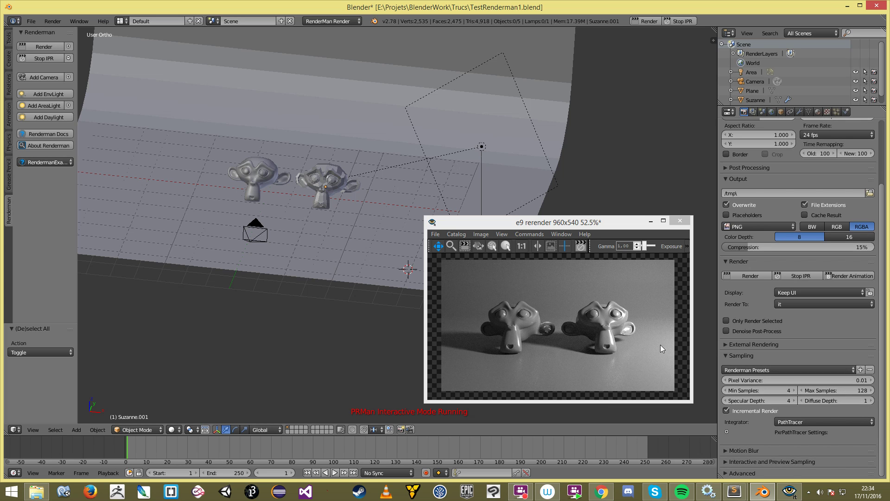
click(614, 345)
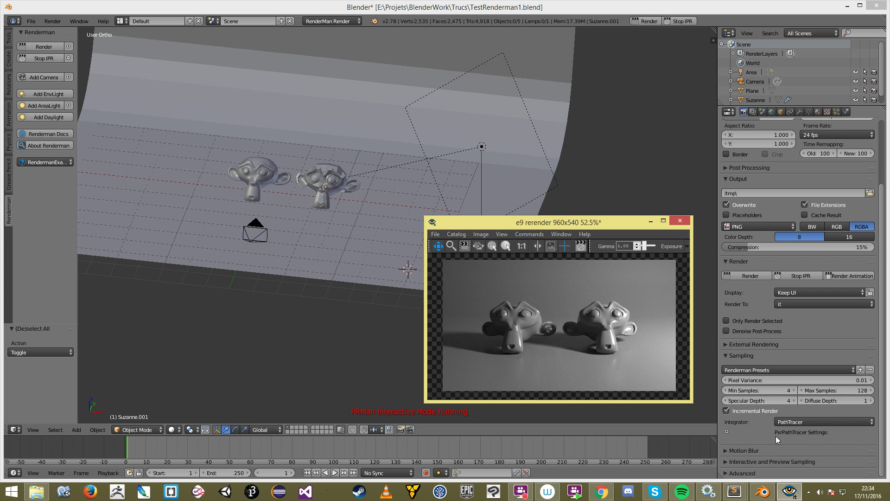
click(785, 420)
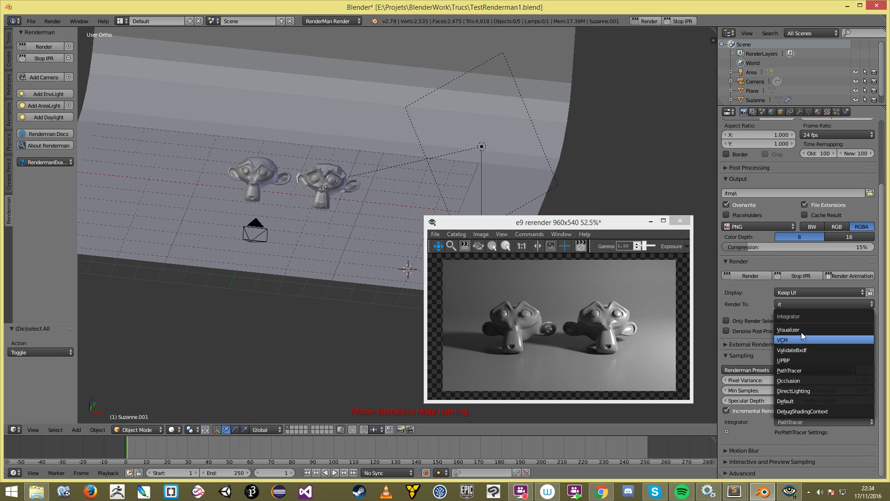
click(756, 425)
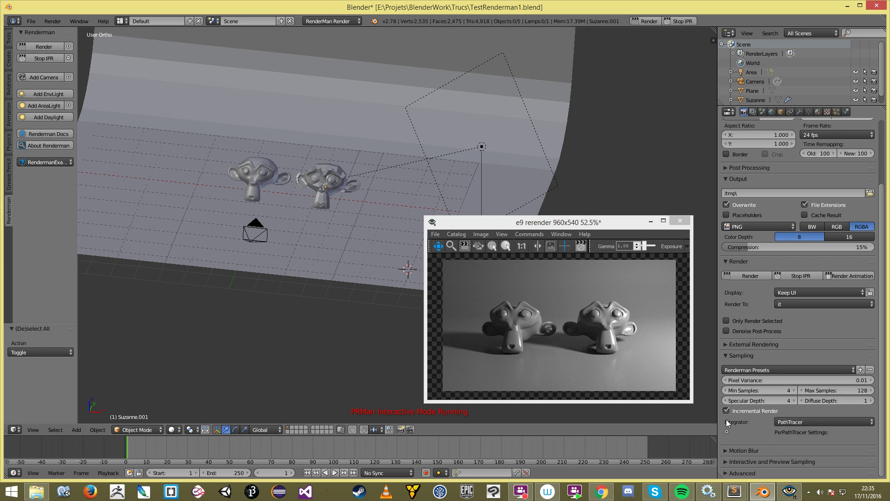
click(303, 207)
scroll(293, 215, up, 3)
scroll(223, 188, down, 3)
middle_drag(293, 212, 304, 188)
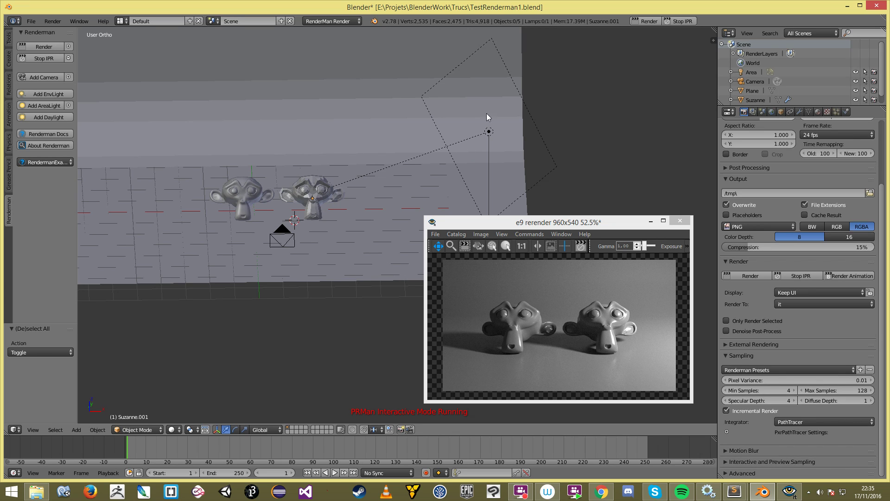
Step: Select the backdrop Plane and then the Area lamp, orbiting and panning around the scene
scroll(513, 144, down, 1)
middle_drag(517, 145, 461, 177)
right_click(458, 171)
right_click(457, 170)
scroll(436, 185, up, 3)
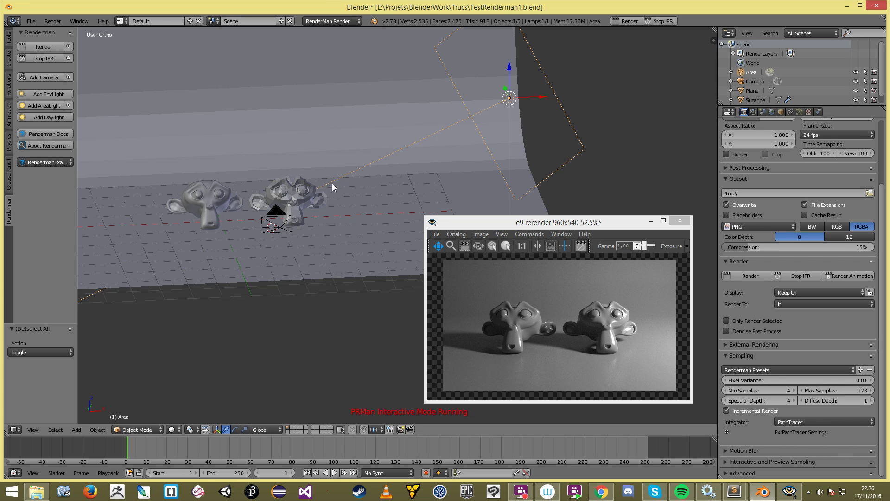
middle_drag(366, 171, 343, 129)
shift+middle_drag(412, 163, 387, 187)
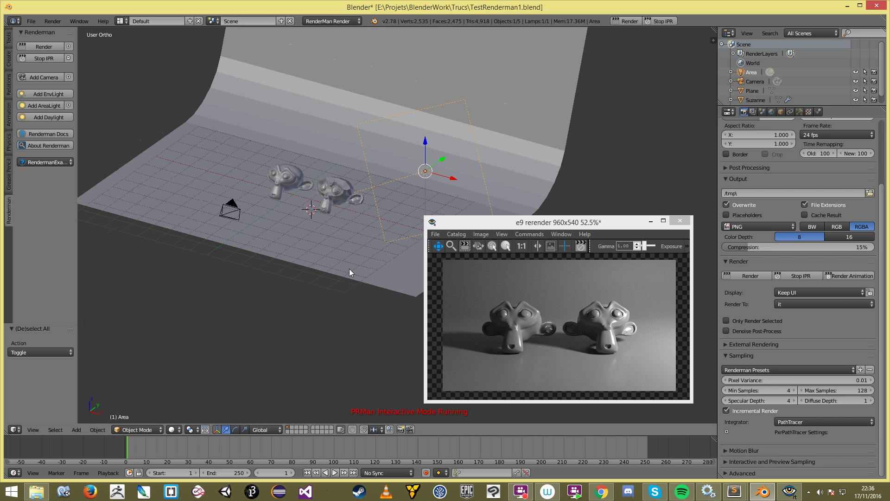
middle_drag(354, 266, 369, 263)
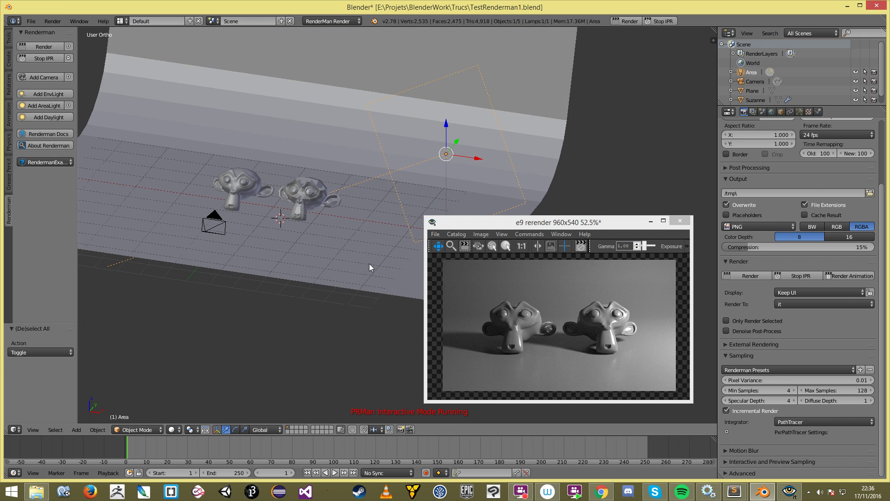
Step: Zoom in and out on the two Suzannes inside the it render window
click(563, 343)
scroll(563, 343, up, 1)
scroll(562, 343, down, 1)
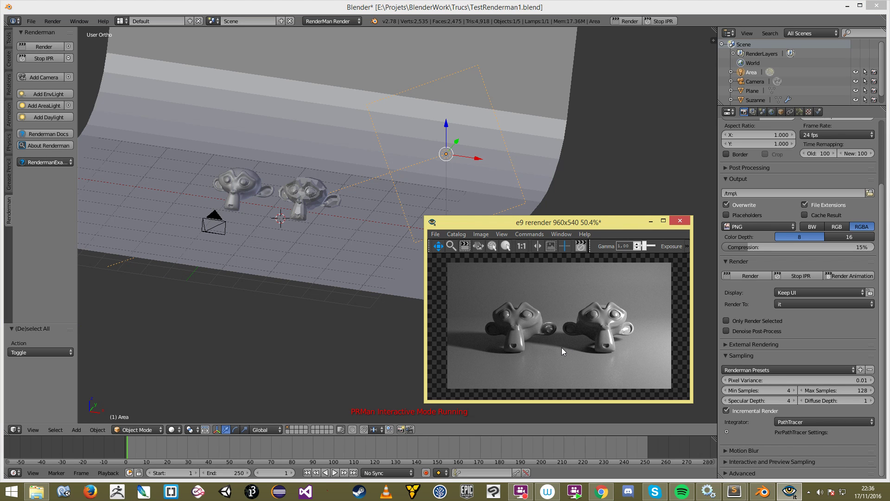
scroll(561, 347, up, 2)
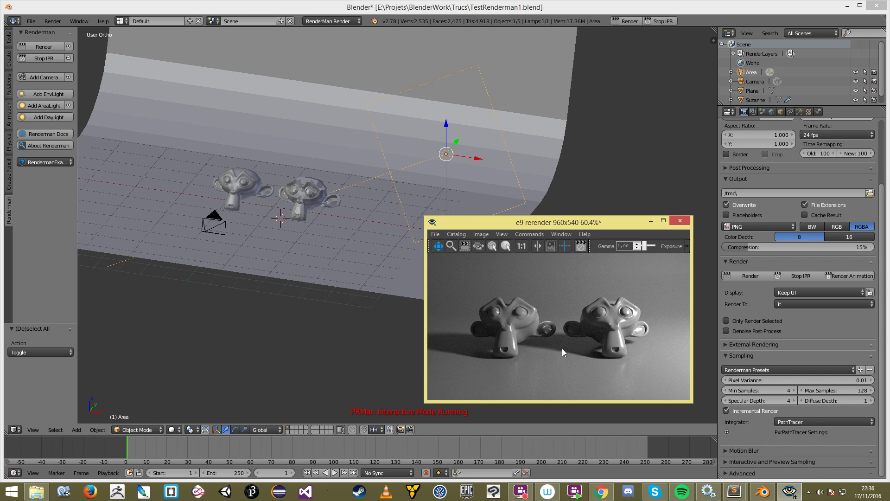
scroll(557, 348, down, 2)
scroll(557, 349, up, 3)
scroll(571, 349, down, 1)
scroll(572, 348, up, 1)
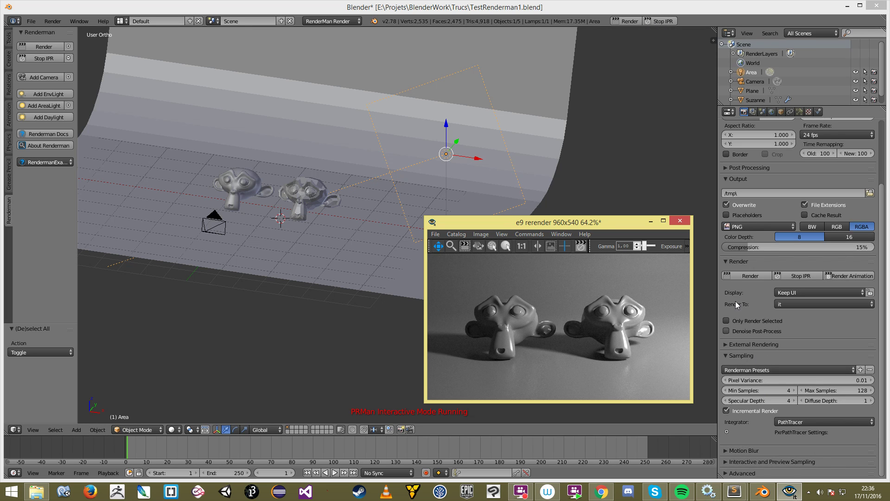
Step: Stop IPR, start a full RenderMan render, and cancel it partway
click(631, 20)
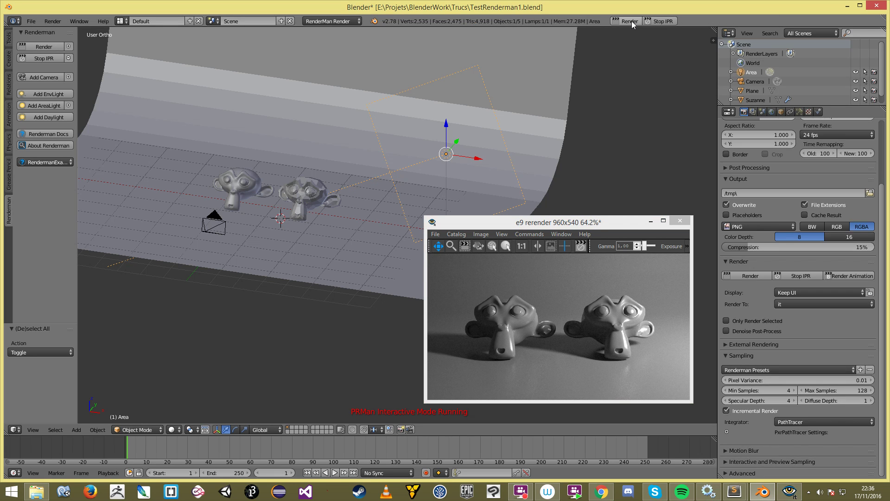
click(663, 21)
click(622, 22)
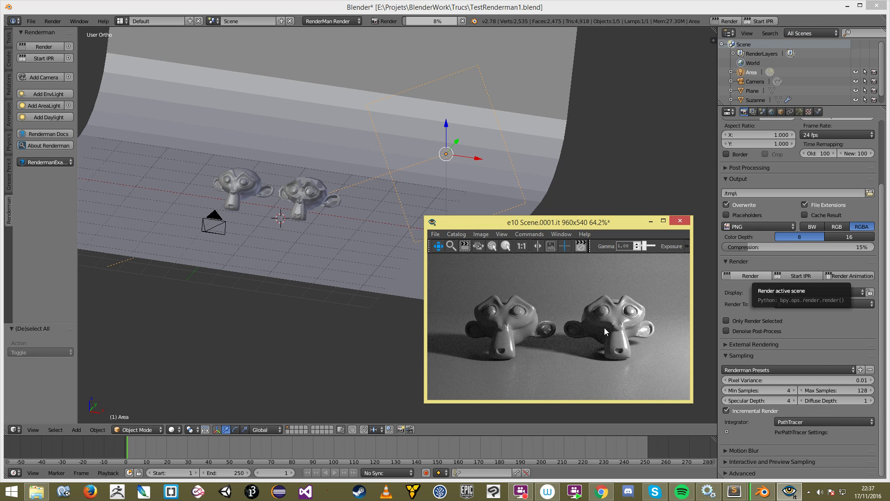
click(462, 22)
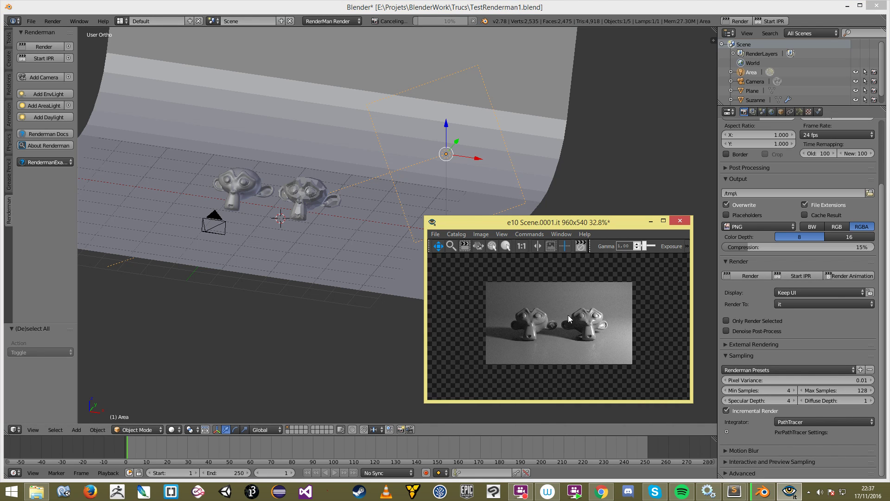
Step: Set the integrator to VCM, start a new render, cancel it, and move the viewer up-left
click(803, 422)
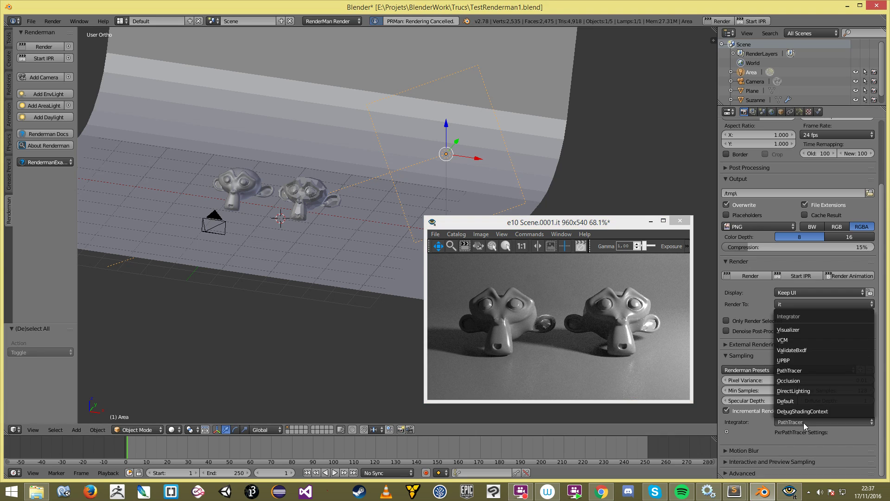
click(798, 338)
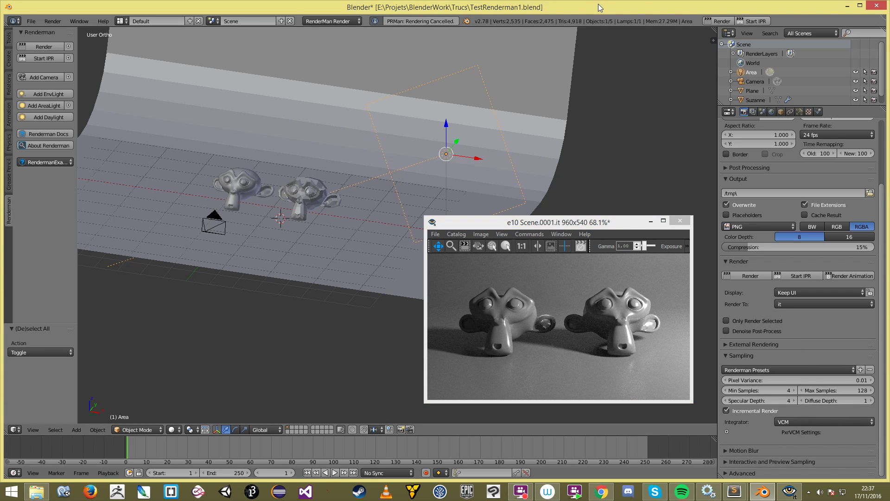
click(723, 21)
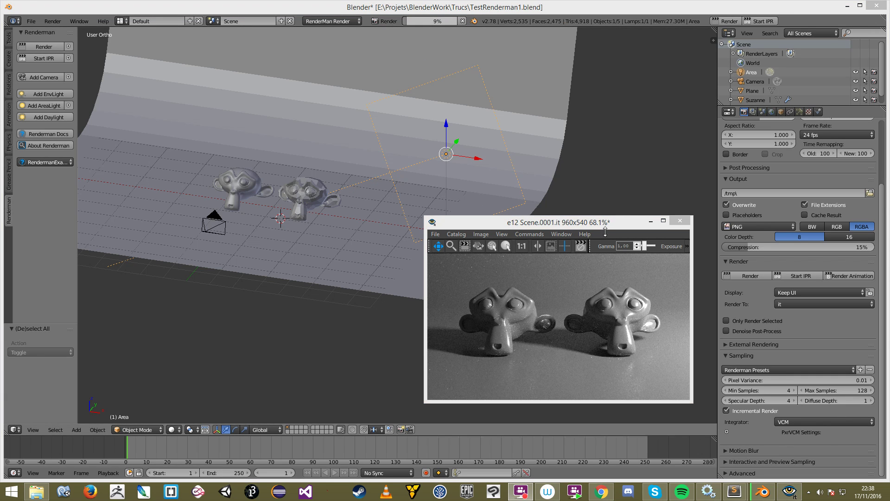
click(570, 262)
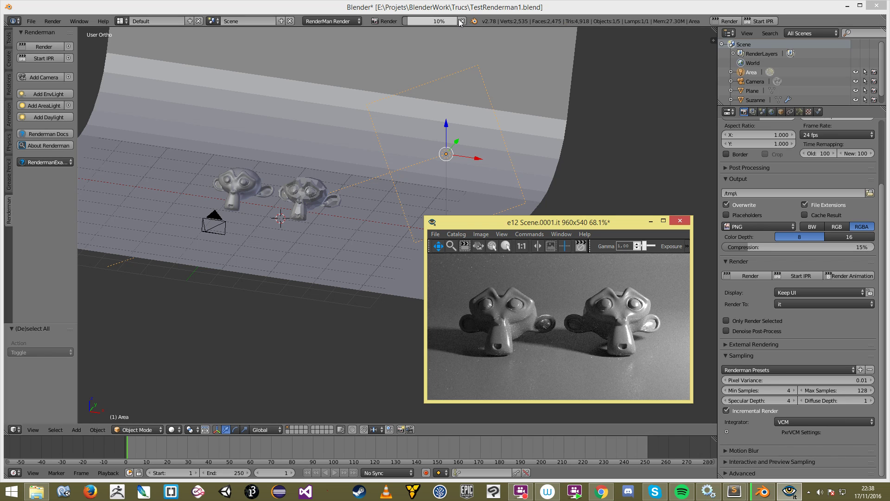
click(462, 21)
click(580, 260)
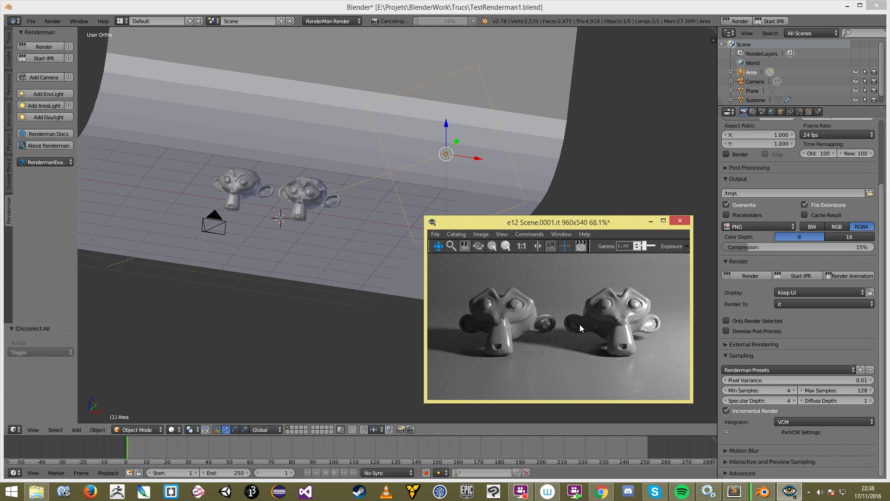
drag(584, 220, 399, 89)
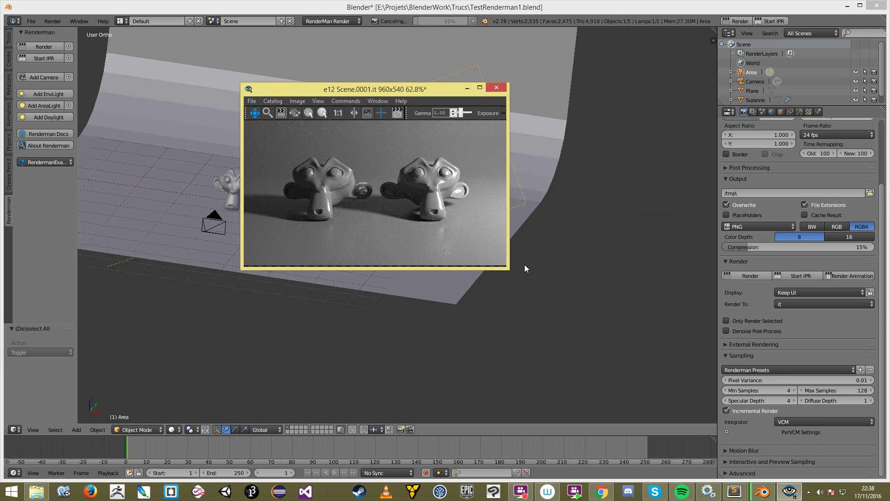
Step: Enlarge the render viewer, recentre the image, and bring up the catalog of past renders
drag(507, 267, 738, 372)
drag(427, 212, 581, 276)
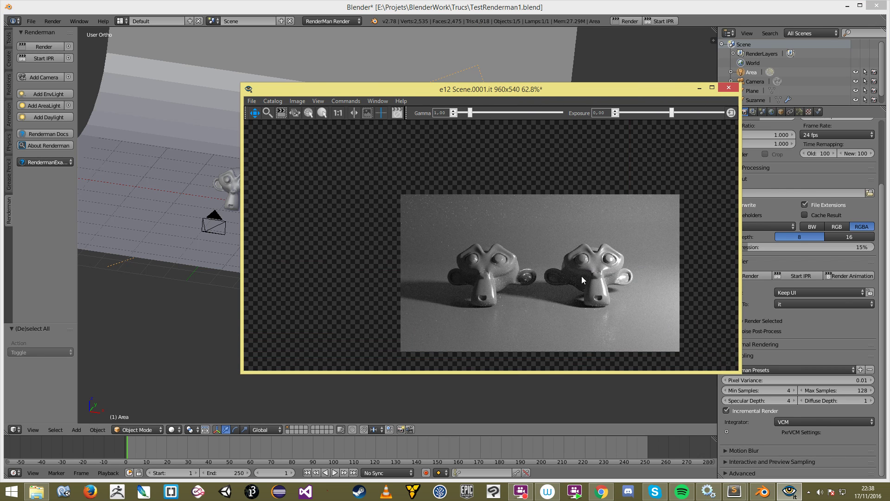
scroll(581, 277, up, 2)
drag(553, 250, 521, 251)
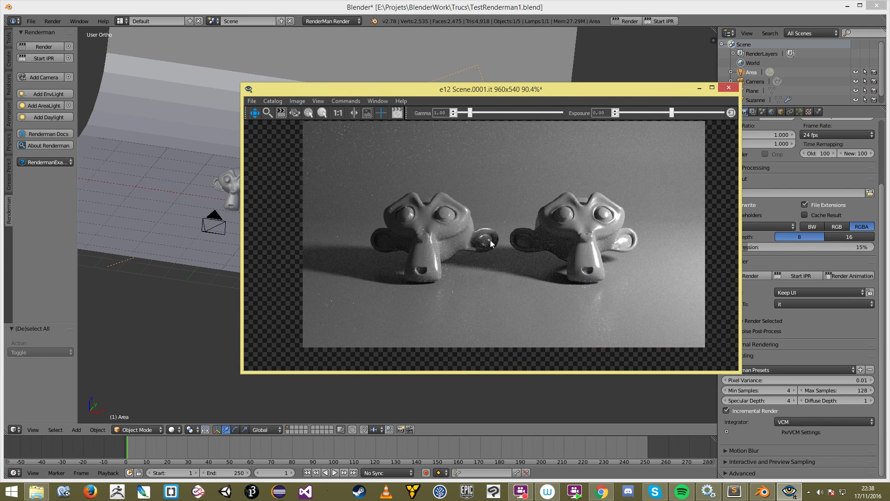
key(space)
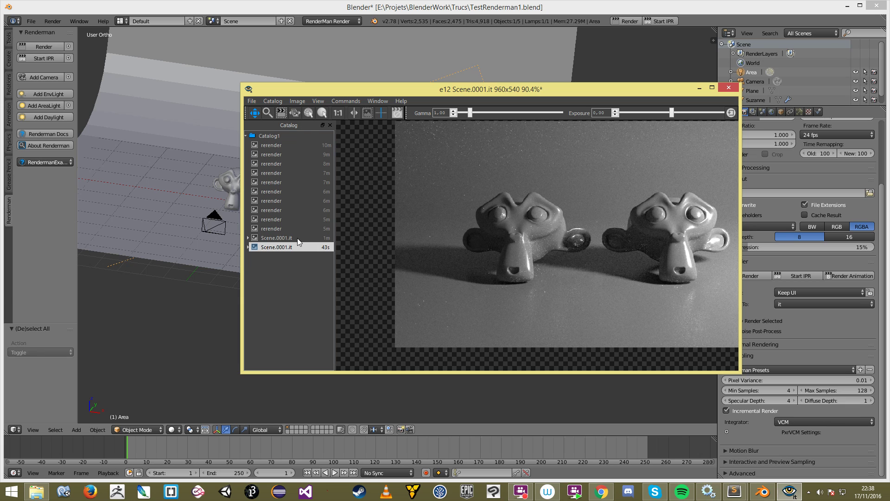
Step: Switch between the older and newer Scene.0001.it renders, zooming in on each
click(296, 237)
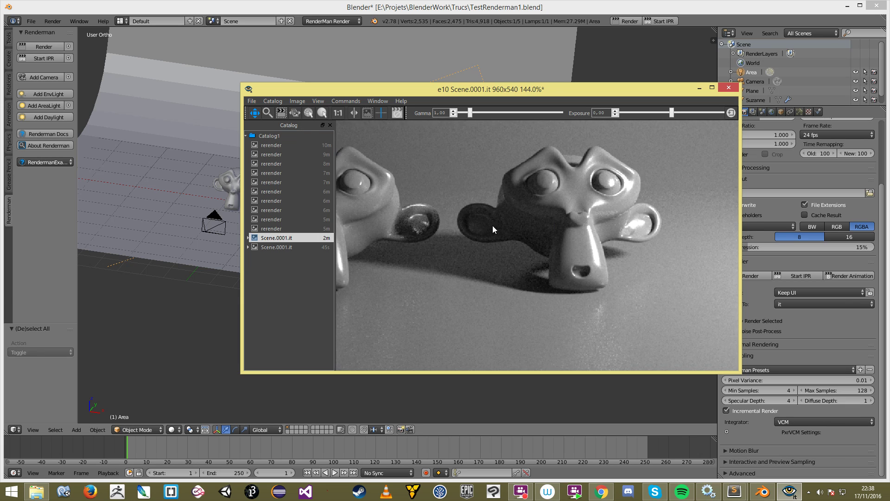
scroll(492, 225, up, 5)
click(283, 245)
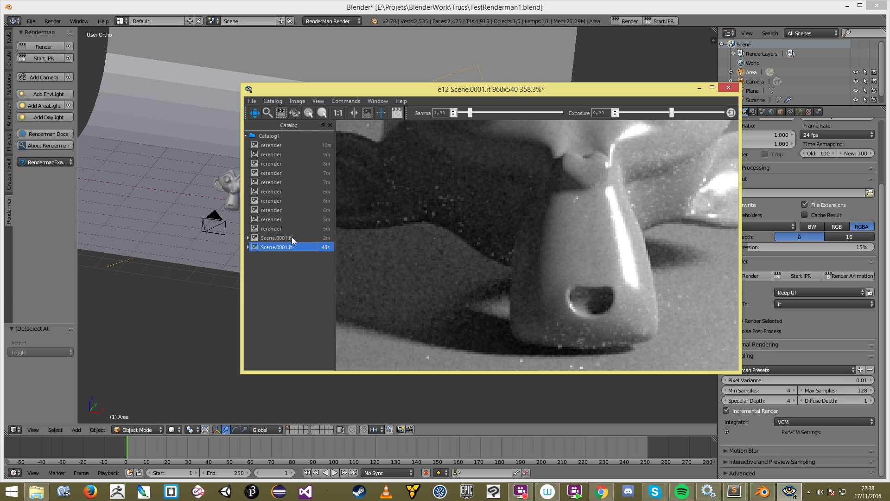
scroll(513, 181, up, 1)
scroll(512, 184, up, 2)
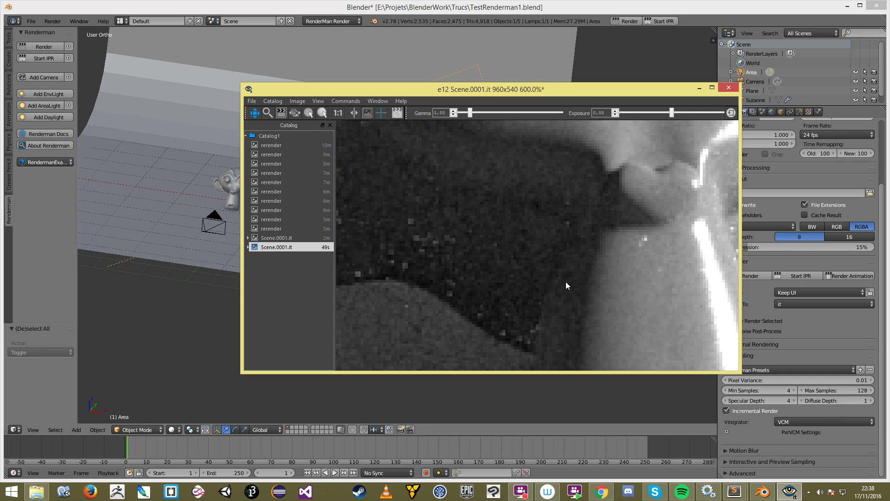
click(286, 238)
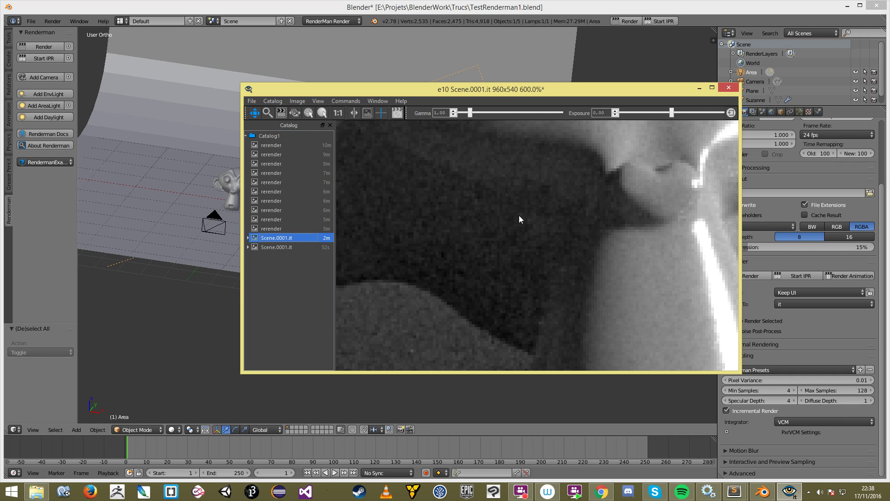
click(458, 311)
scroll(460, 309, down, 5)
scroll(463, 306, up, 5)
click(294, 247)
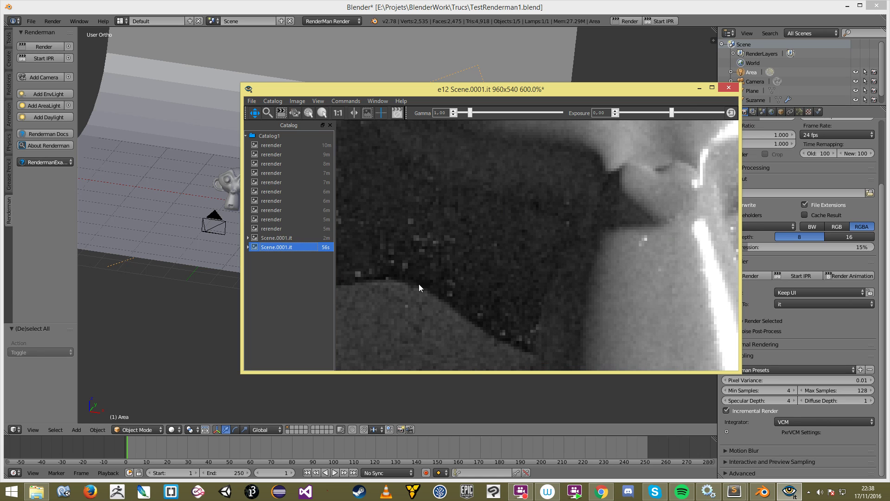
click(446, 321)
scroll(464, 319, down, 3)
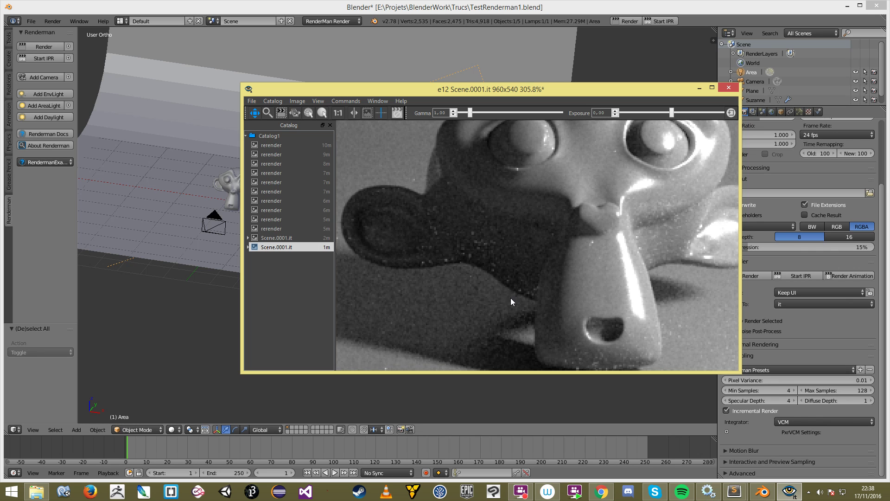
scroll(508, 296, down, 3)
Step: Flip rapidly between the two Scene.0001.it renders to compare their shadow noise
click(290, 236)
click(292, 247)
click(293, 236)
click(293, 247)
click(297, 230)
click(297, 239)
key(Up)
key(Down)
double_click(297, 239)
click(247, 237)
click(302, 247)
click(303, 238)
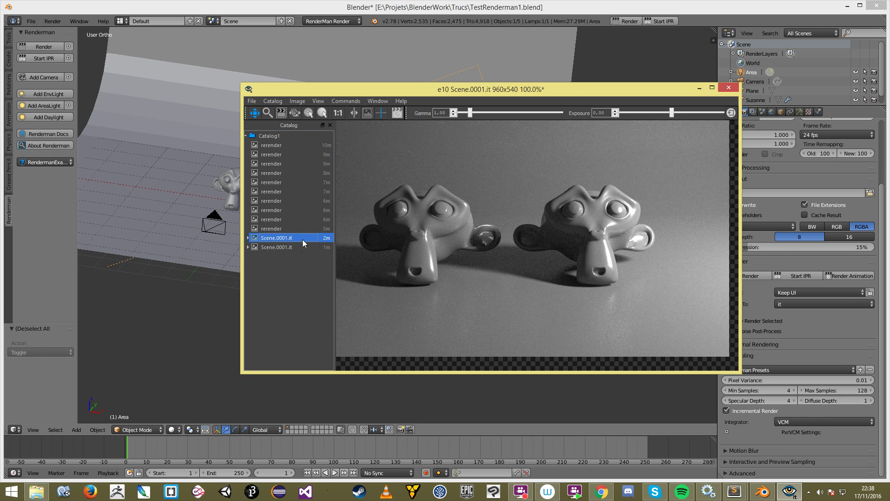
click(305, 247)
click(305, 238)
click(305, 246)
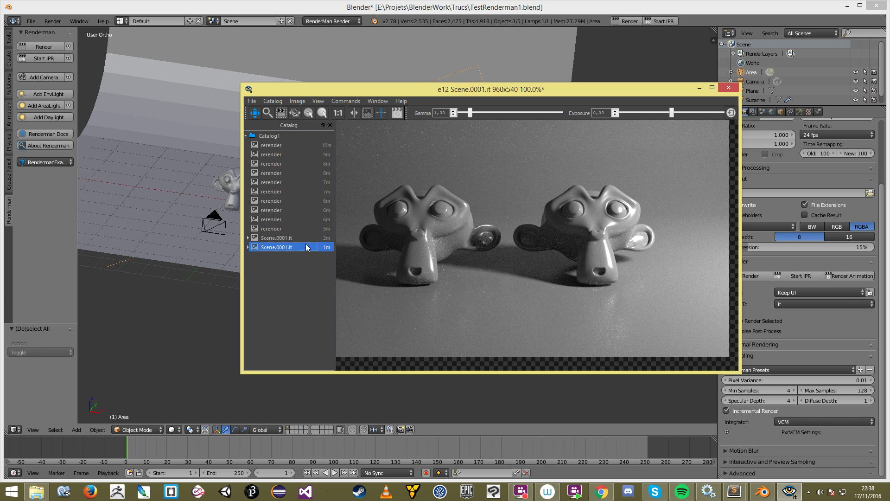
Step: Zoom and pan around the newer render's shadows, then move the viewer right
scroll(533, 245, down, 3)
scroll(533, 245, up, 3)
drag(362, 147, 419, 168)
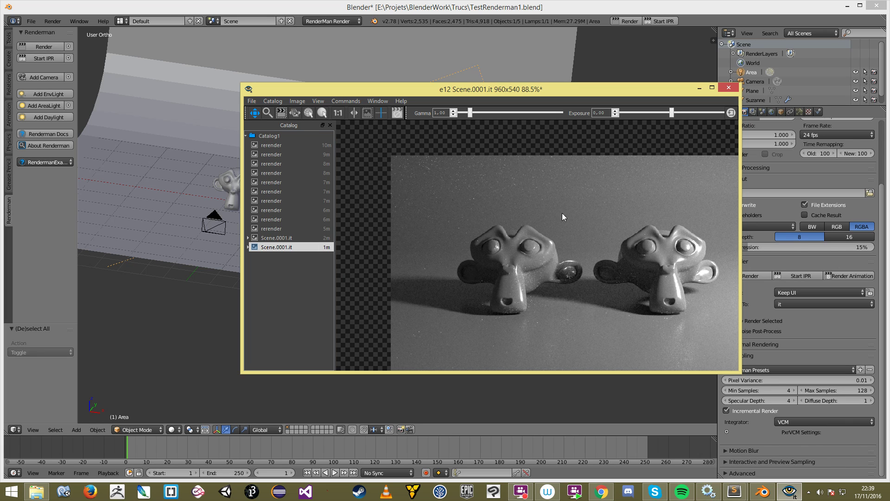
scroll(574, 246, down, 2)
drag(641, 278, 599, 274)
scroll(616, 274, up, 3)
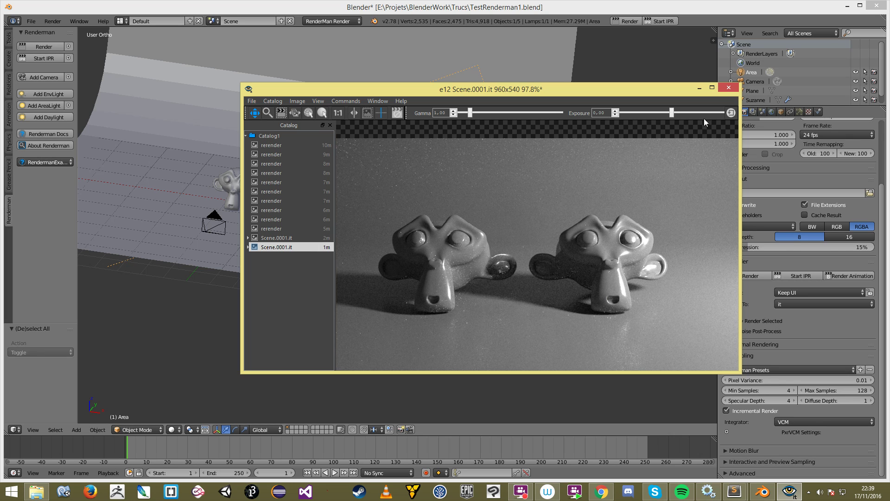
scroll(354, 164, down, 2)
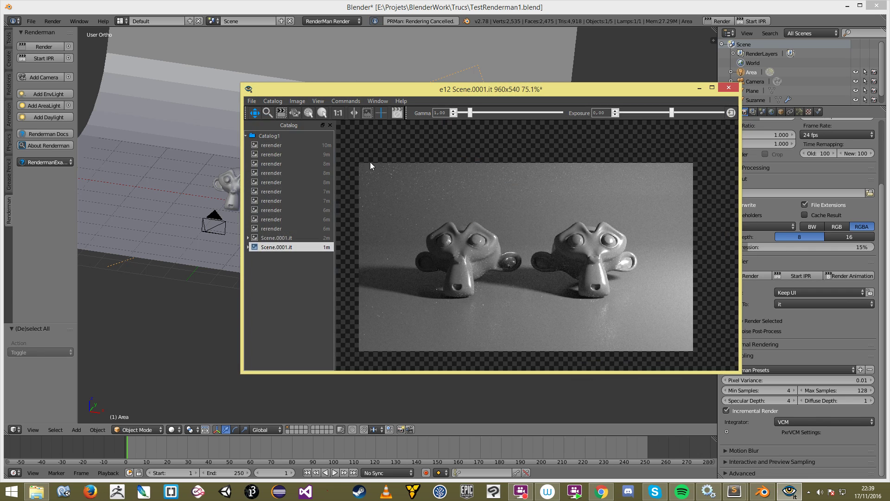
drag(455, 90, 622, 121)
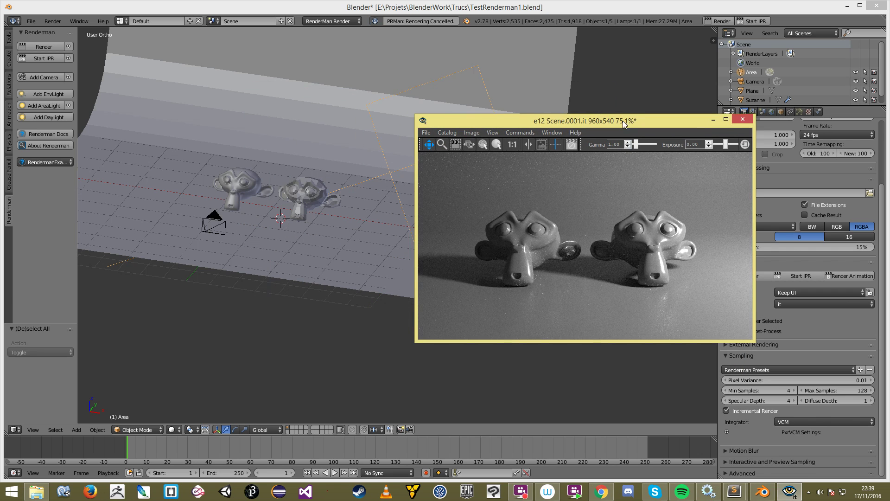
Step: Switch the integrator to PathTracer and expand its PxrPathTracer Settings subpanel
click(784, 423)
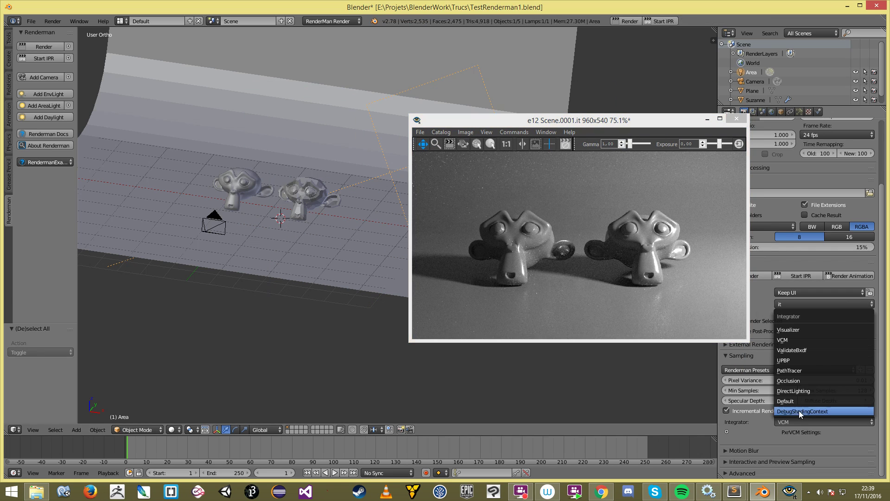
click(804, 369)
drag(618, 119, 552, 168)
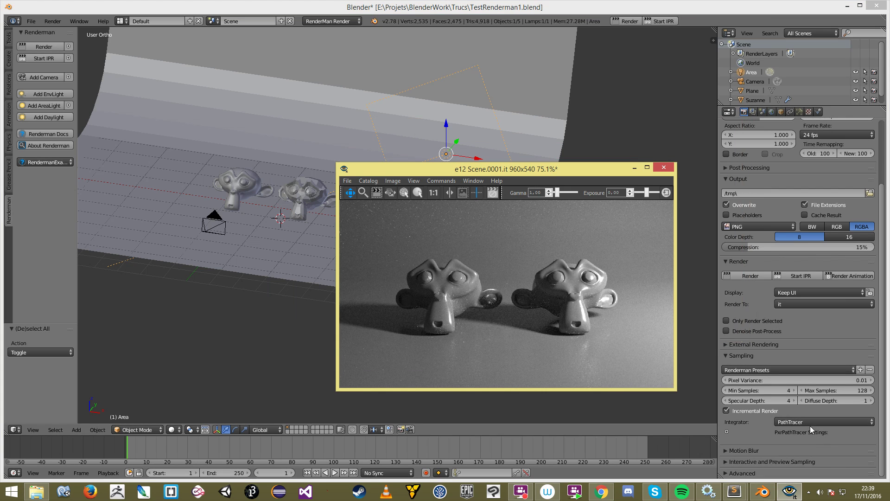
click(726, 432)
scroll(766, 419, down, 4)
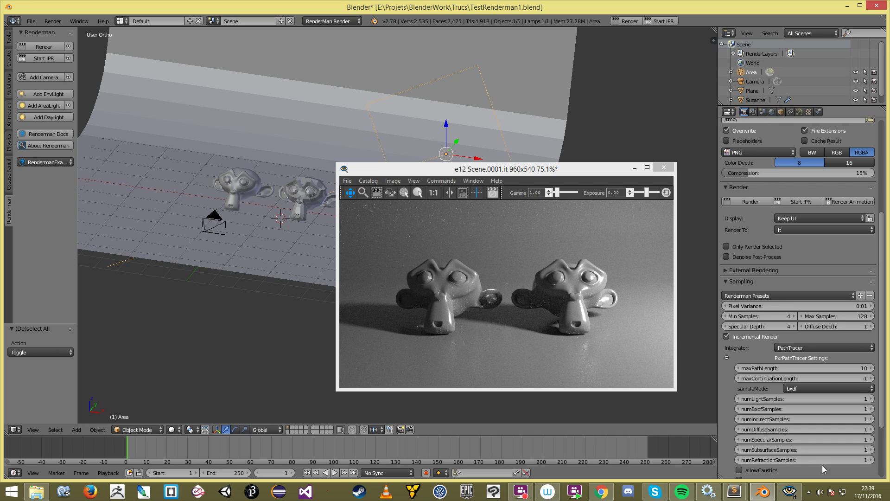
Step: Collapse the PxrPathTracer Settings subpanel without changing any sampling values
click(726, 357)
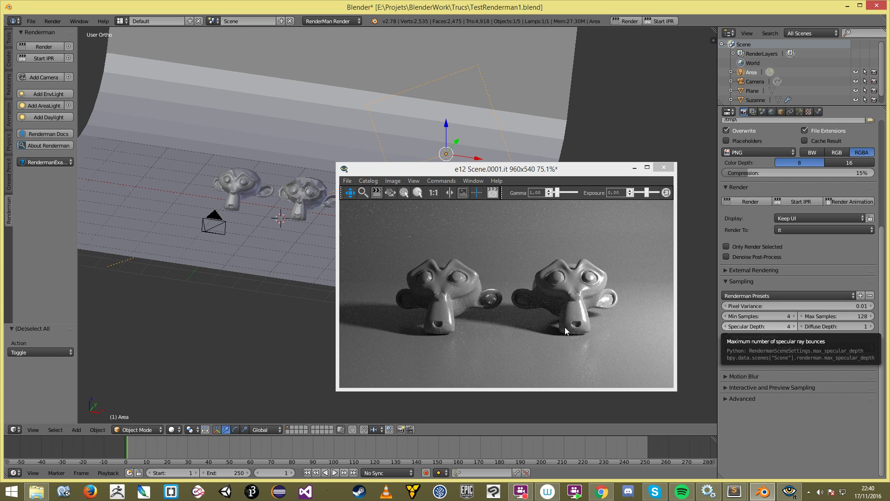
Step: Zoom around the render, then expand Interactive and Preview Sampling (pixel variance 0.05, max samples 64)
click(572, 320)
scroll(572, 321, down, 2)
scroll(566, 295, up, 3)
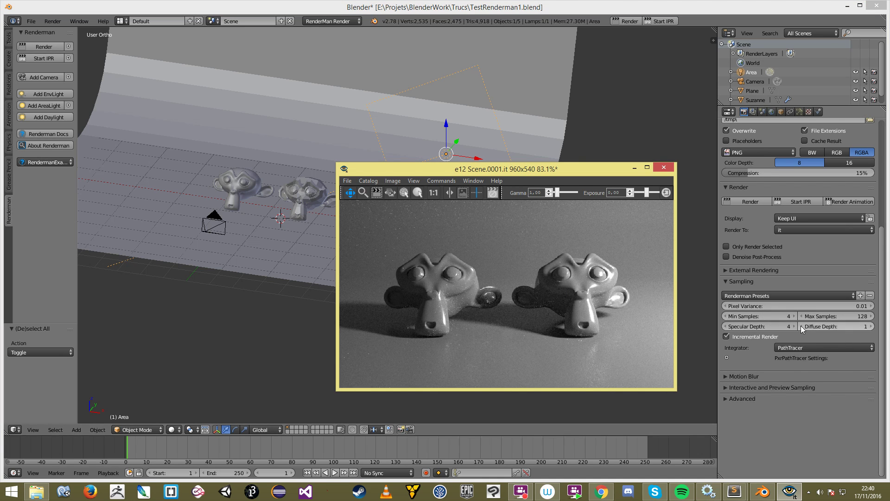
scroll(543, 326, down, 2)
scroll(544, 339, up, 3)
scroll(544, 340, down, 1)
scroll(545, 335, up, 1)
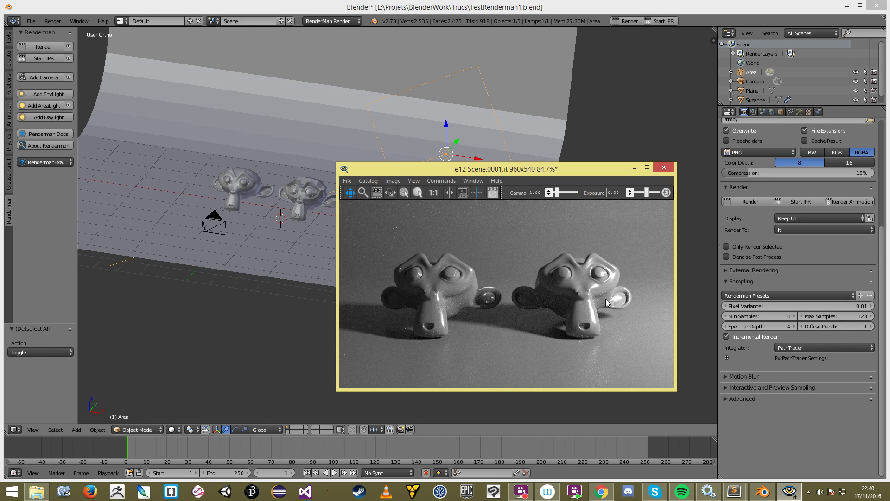
scroll(603, 302, down, 3)
scroll(598, 310, up, 1)
scroll(533, 310, up, 3)
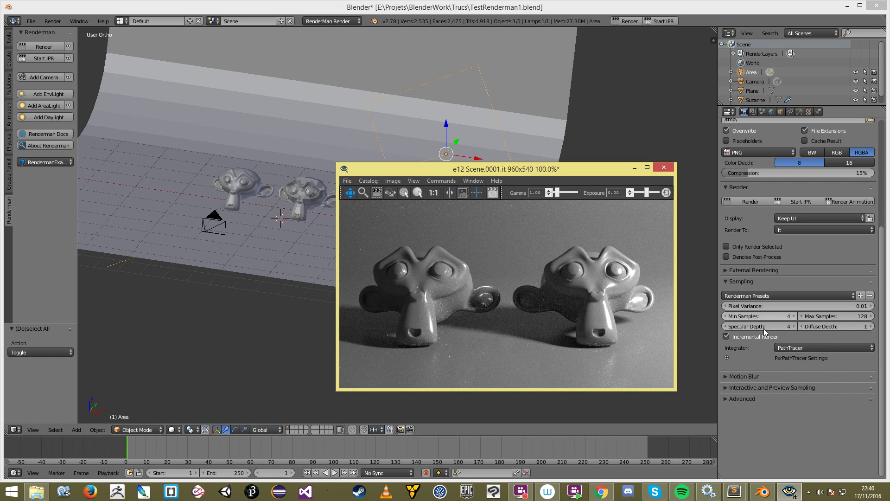
scroll(622, 268, down, 1)
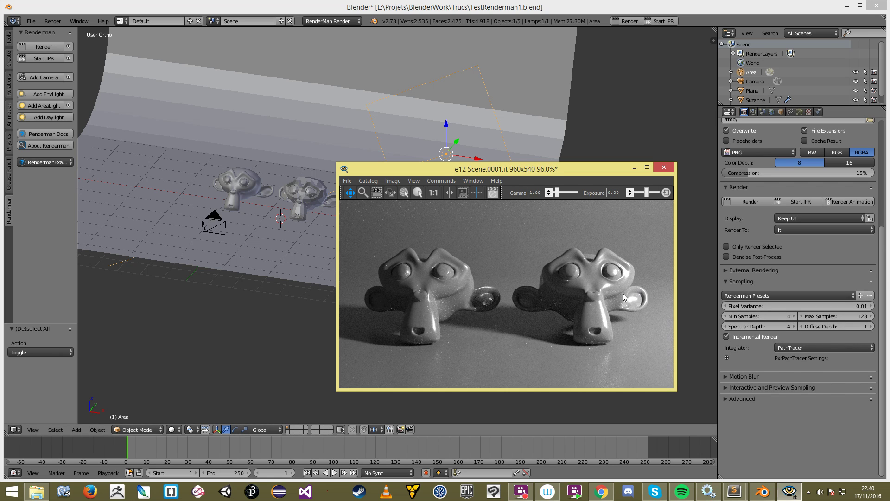
click(779, 388)
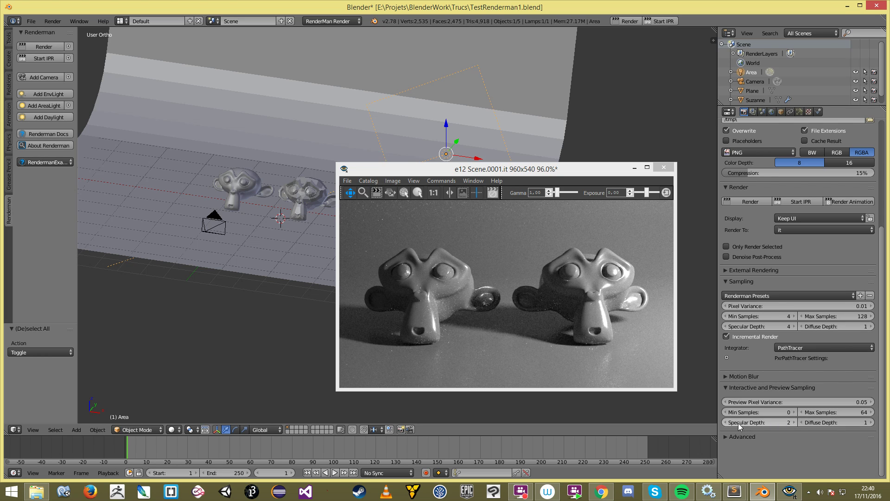
click(557, 294)
scroll(555, 301, down, 1)
scroll(555, 317, down, 1)
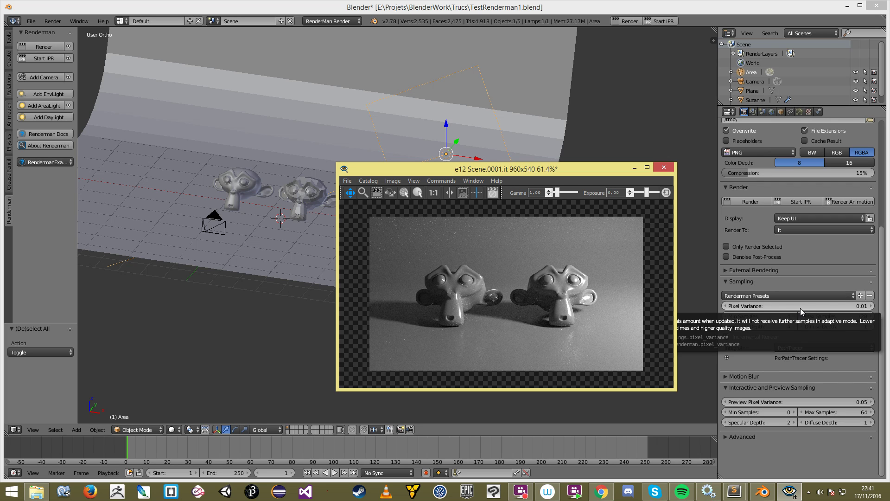
drag(539, 172, 494, 223)
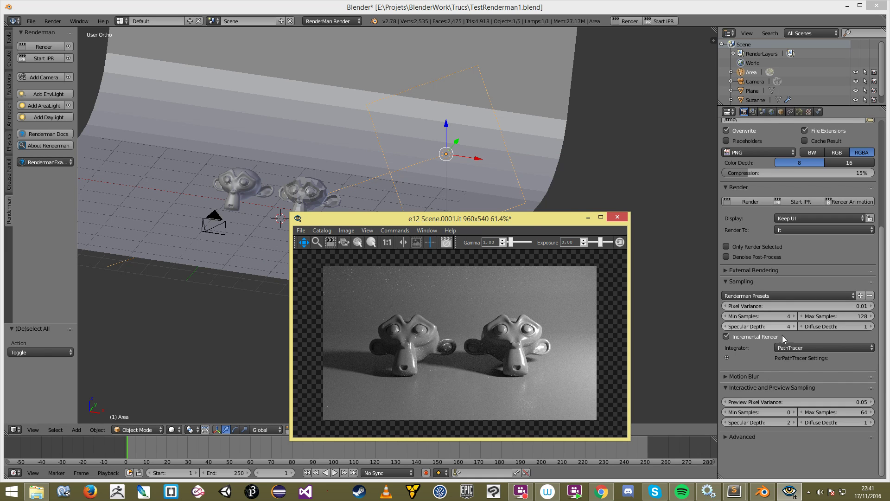
scroll(499, 335, up, 1)
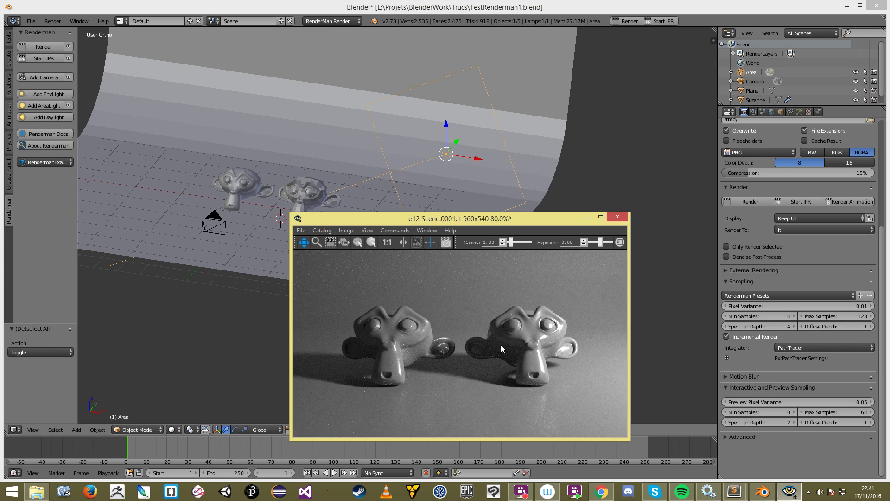
scroll(497, 341, down, 1)
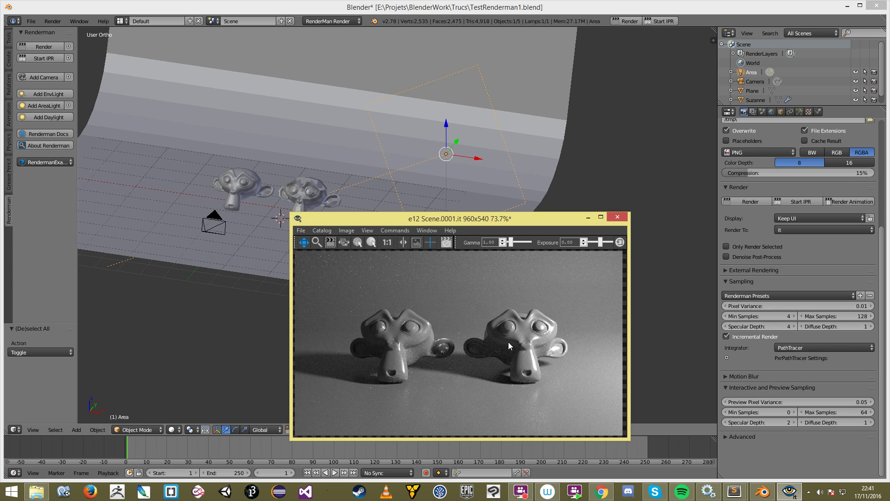
Step: Apply the FinalDenoisePreset sampling preset and untick Denoise Post-Process
click(738, 296)
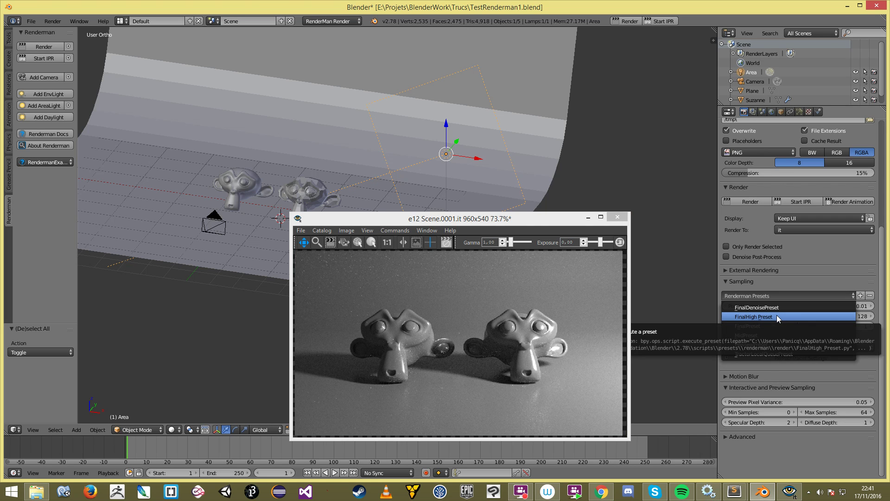
click(783, 310)
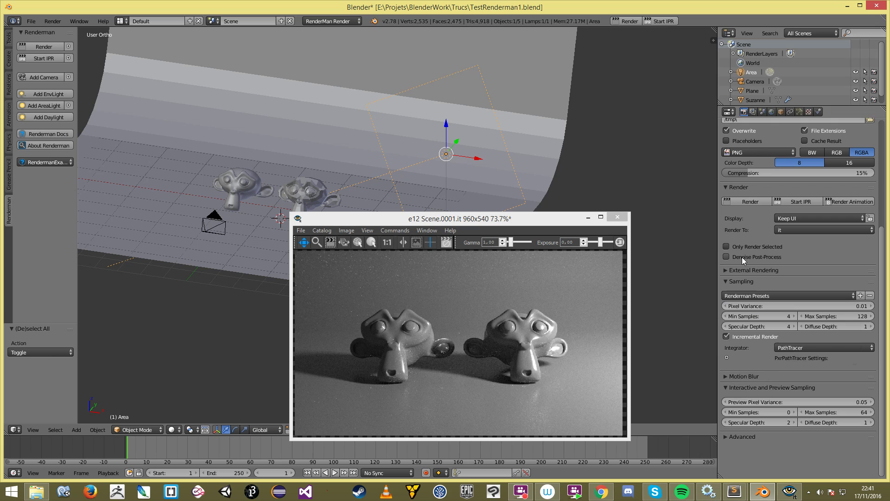
click(743, 258)
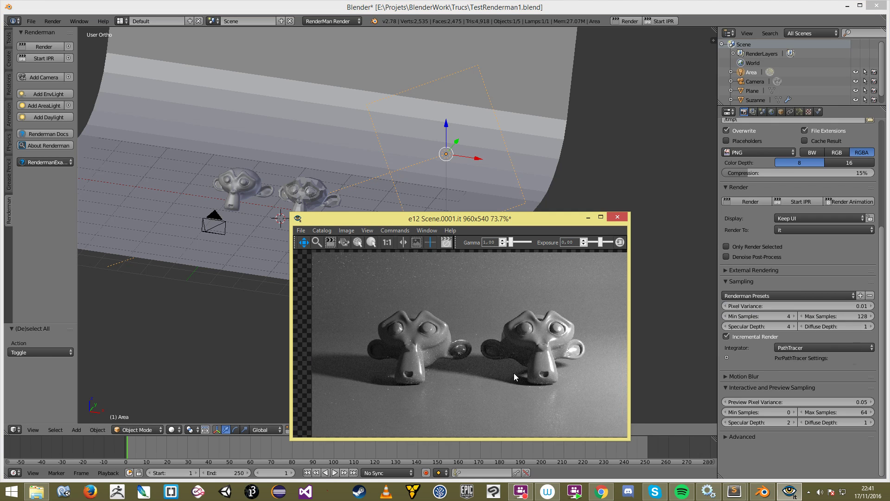
Step: Inspect the finished PathTracer render up close and move the viewer right
scroll(523, 380, down, 1)
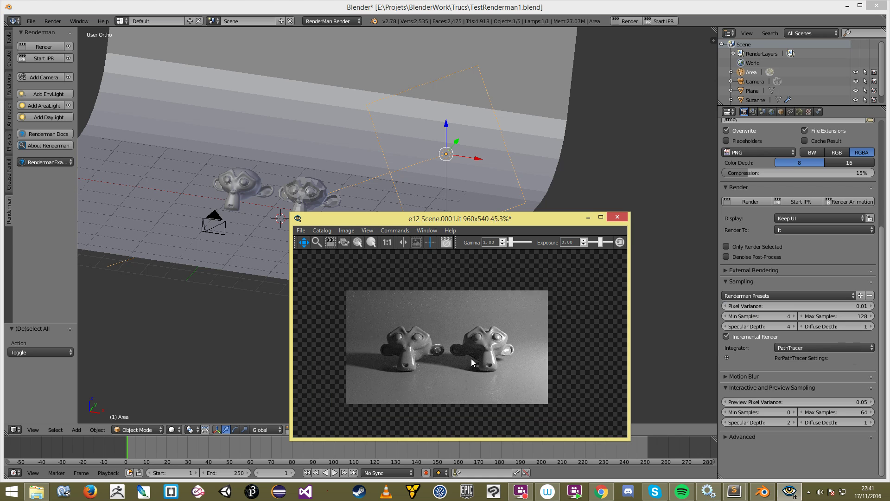
scroll(479, 352, up, 1)
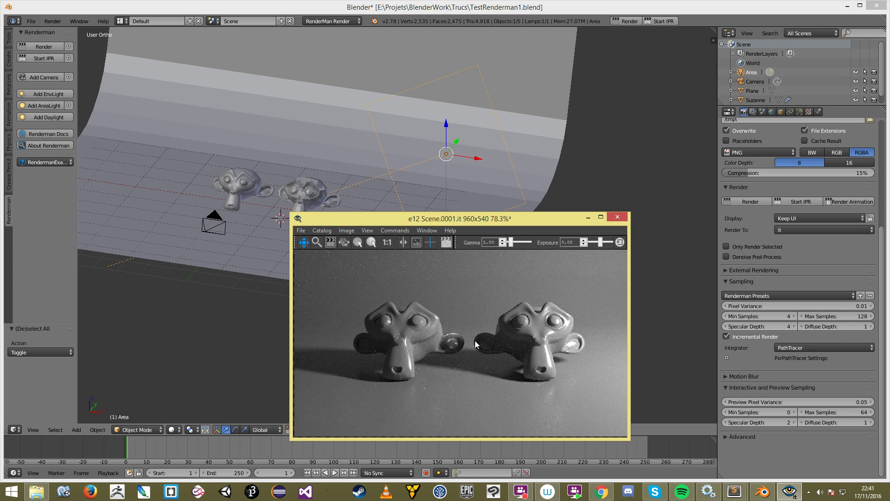
scroll(474, 341, down, 1)
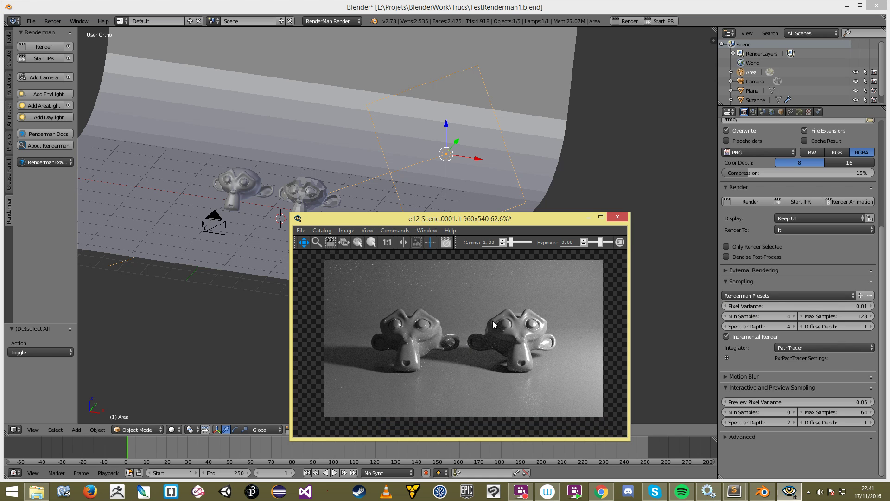
scroll(504, 316, up, 1)
drag(498, 309, 500, 319)
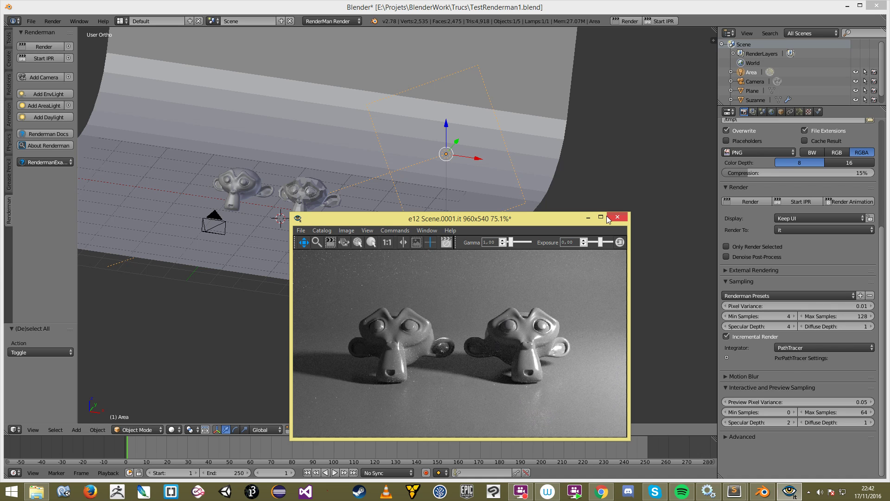
drag(538, 223, 722, 221)
scroll(700, 299, down, 1)
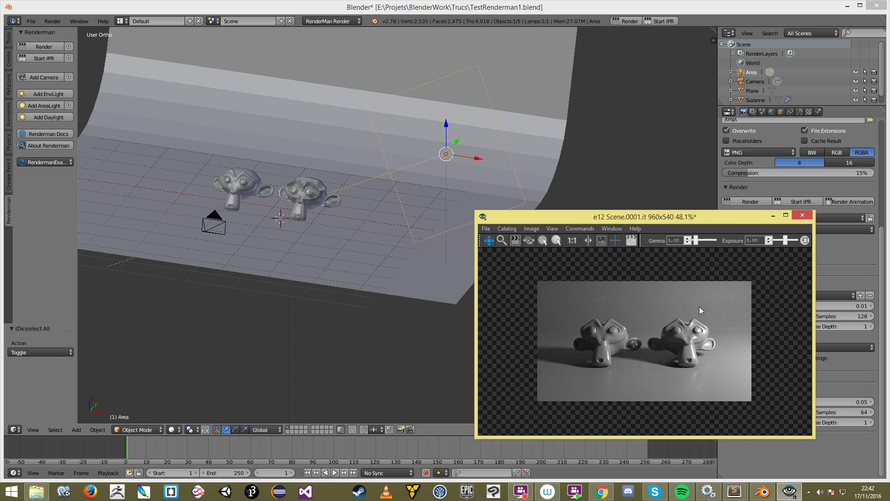
key(f)
drag(636, 221, 610, 256)
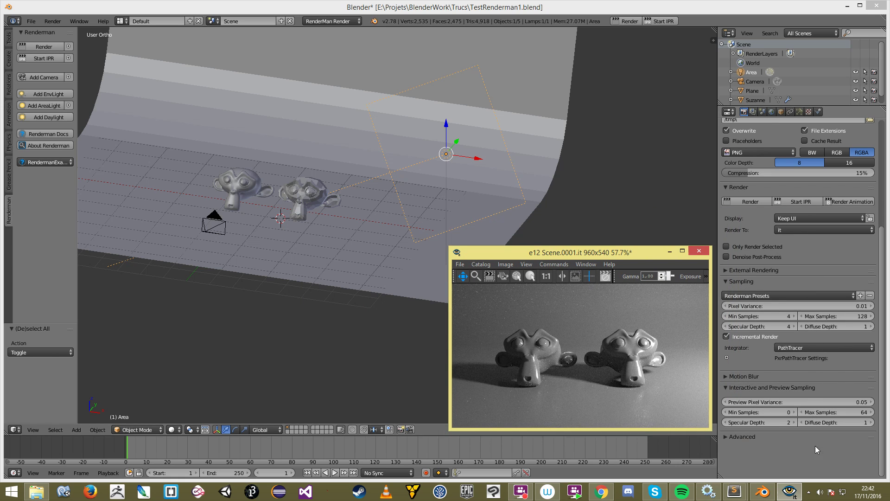
click(744, 435)
scroll(749, 426, down, 5)
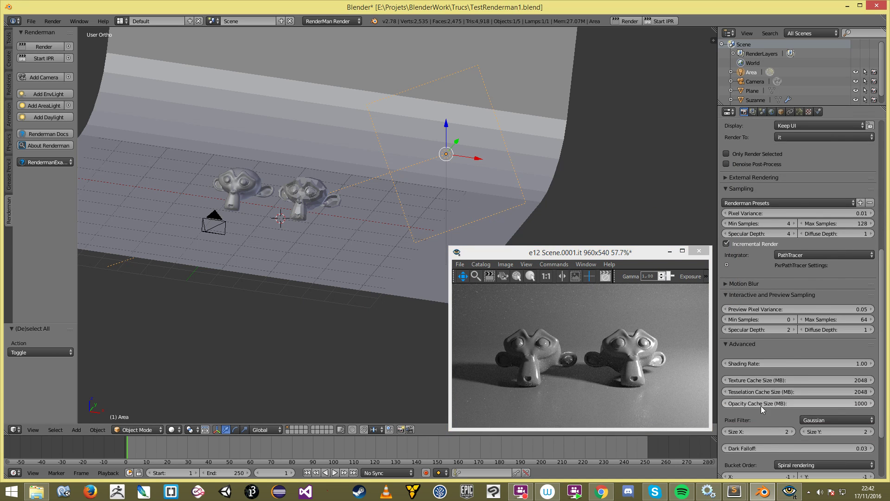
click(819, 422)
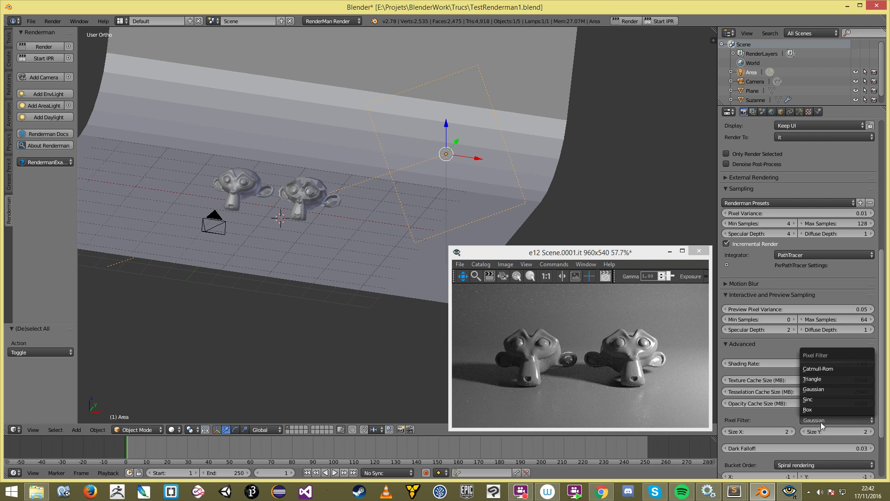
click(822, 389)
scroll(819, 437, down, 3)
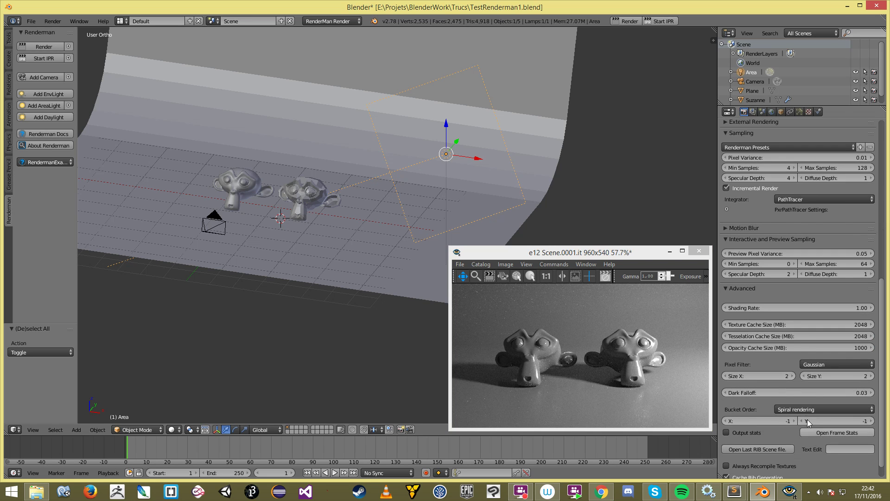
click(810, 410)
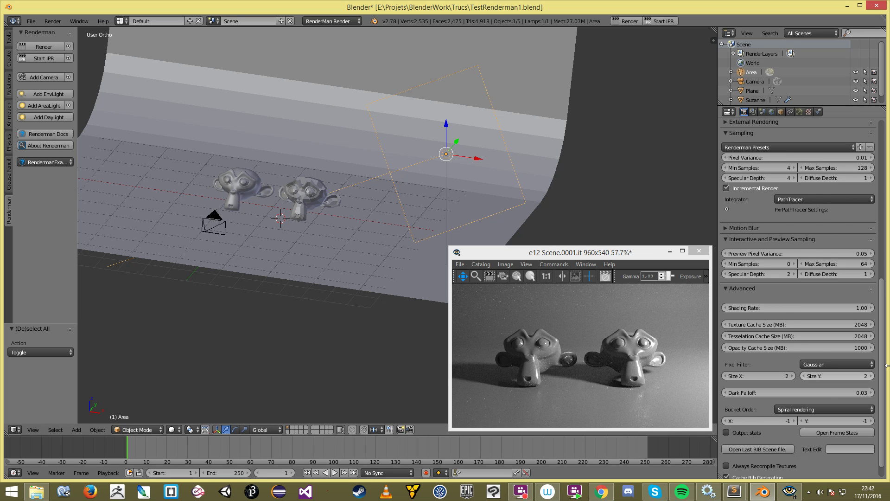
scroll(797, 442, down, 1)
scroll(772, 368, up, 3)
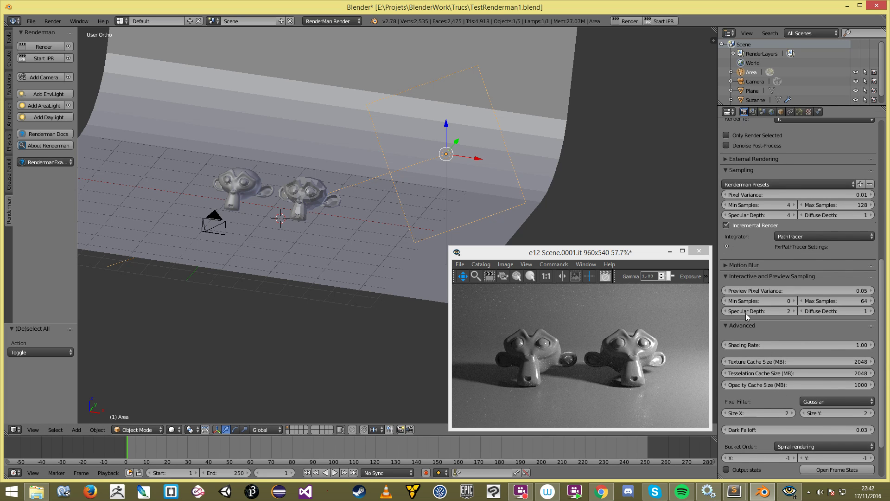
click(747, 327)
scroll(749, 329, up, 2)
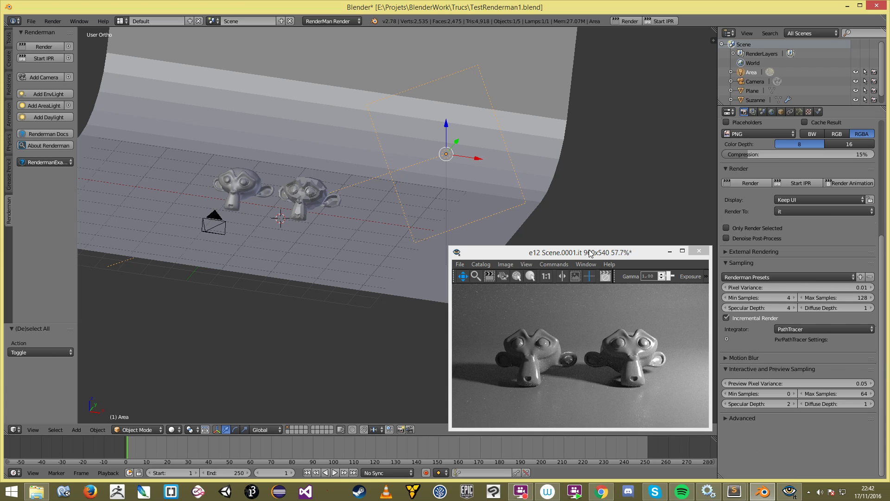
drag(589, 252, 569, 267)
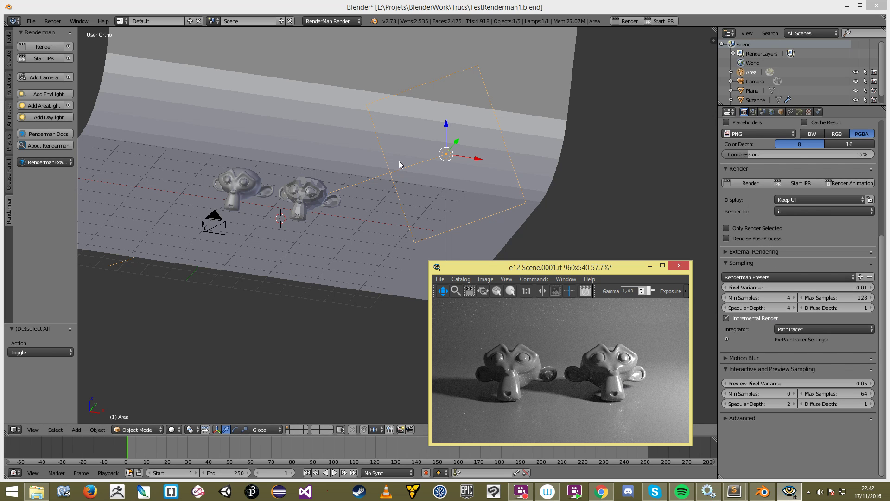
Step: Select the Area light, orbit to a frontal view, and show its lamp settings
right_click(443, 155)
right_click(443, 156)
middle_drag(443, 162, 468, 197)
scroll(469, 196, up, 2)
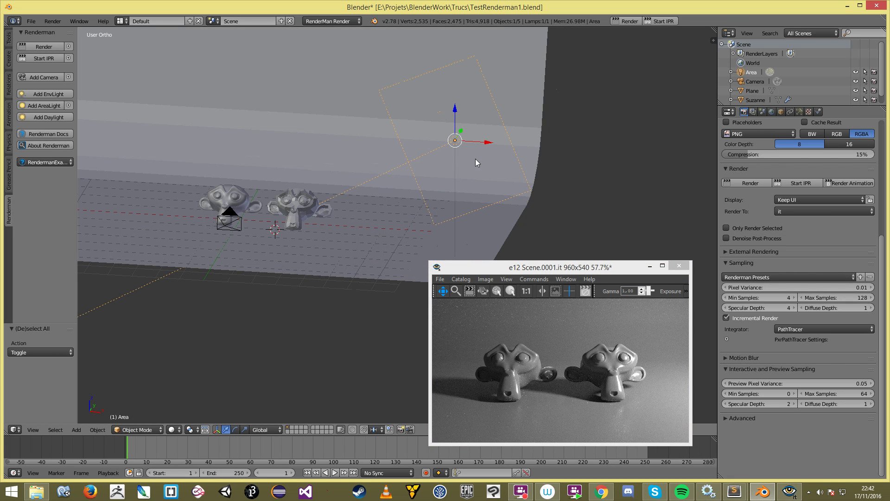
click(799, 112)
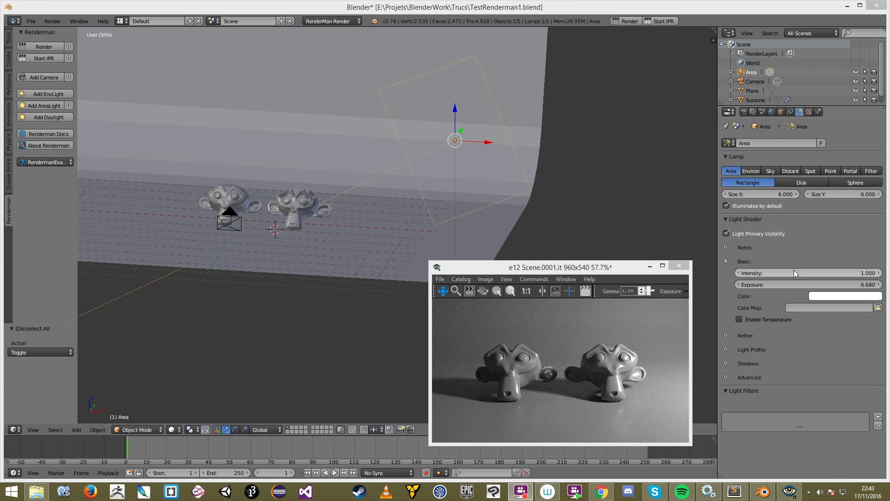
Step: Tint the Area light colour pale green, then push it back toward white
mouse_move(576, 272)
mouse_down()
mouse_move(571, 216)
mouse_move(561, 275)
mouse_up()
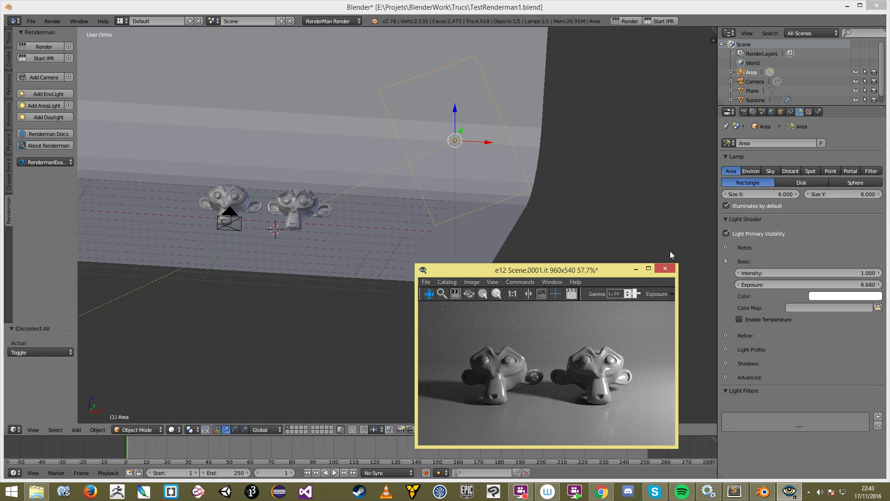
middle_drag(398, 151, 393, 161)
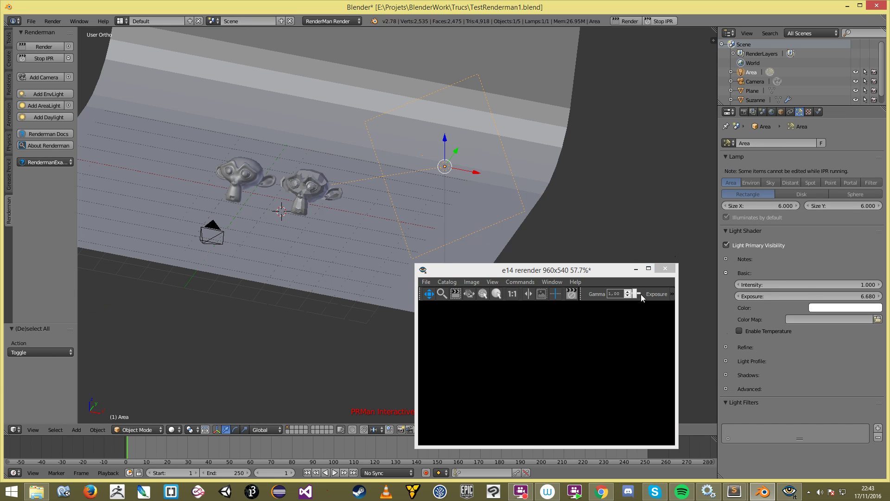
middle_drag(343, 201, 400, 204)
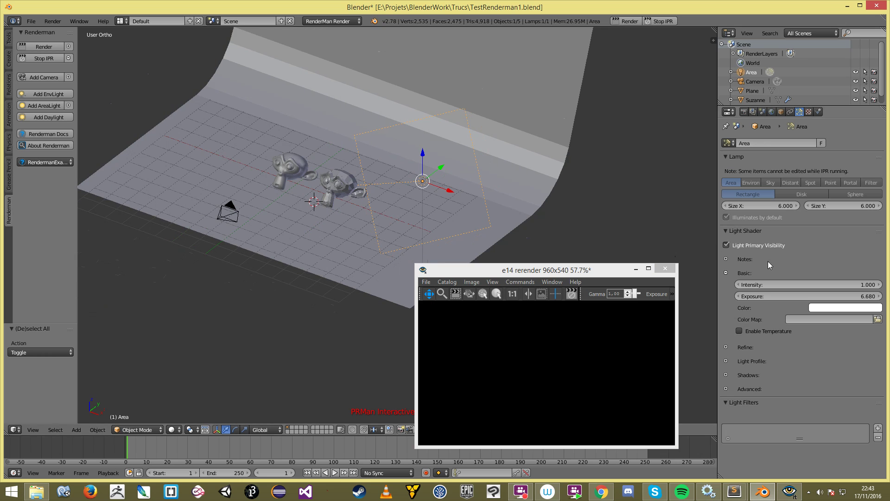
click(830, 308)
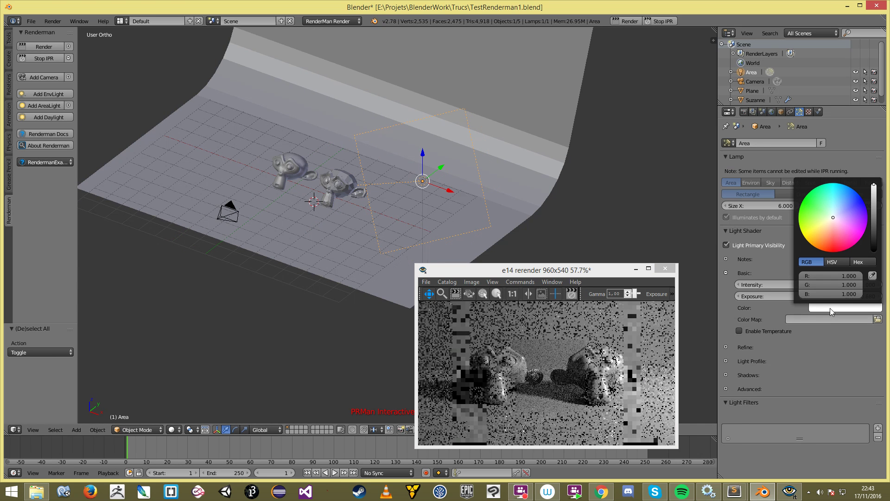
click(828, 204)
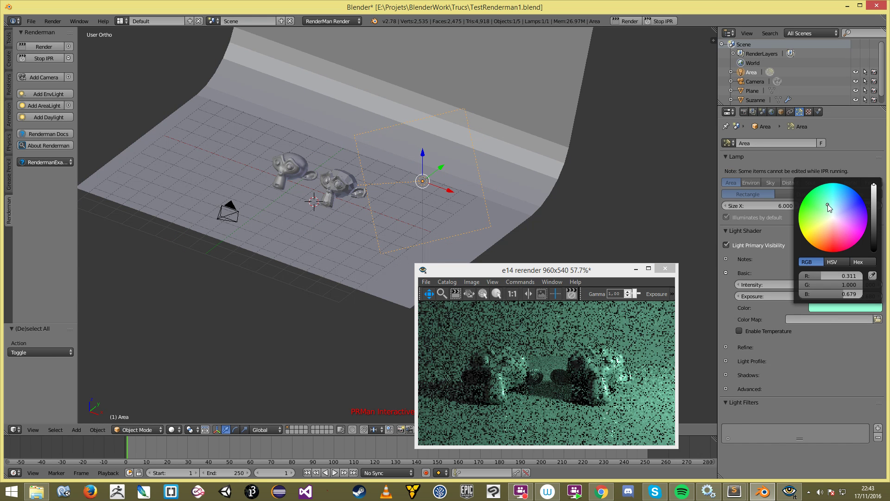
click(847, 308)
drag(834, 276, 877, 294)
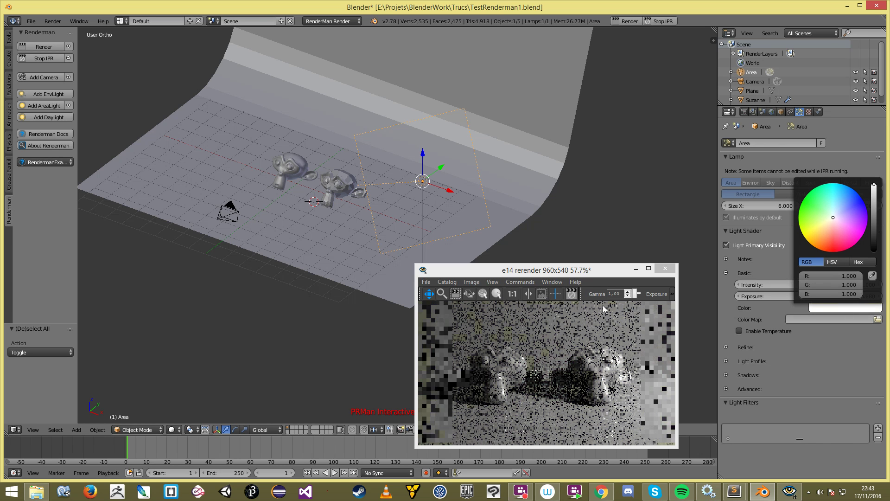
Step: Enable colour temperature on the Area light and set it to 2000
click(740, 331)
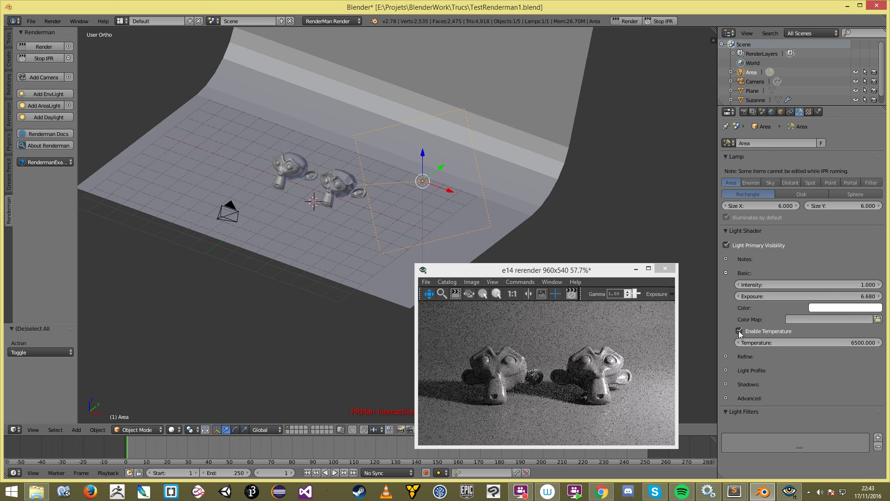
click(827, 342)
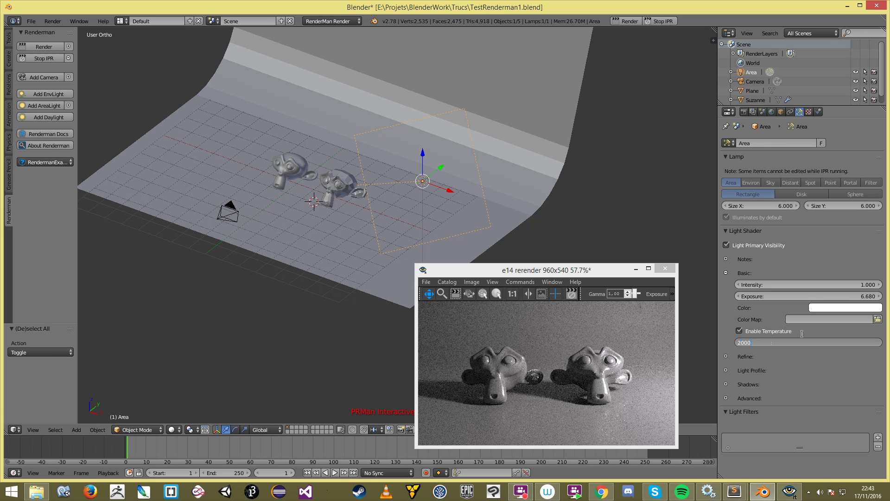
text(2000)
key(Return)
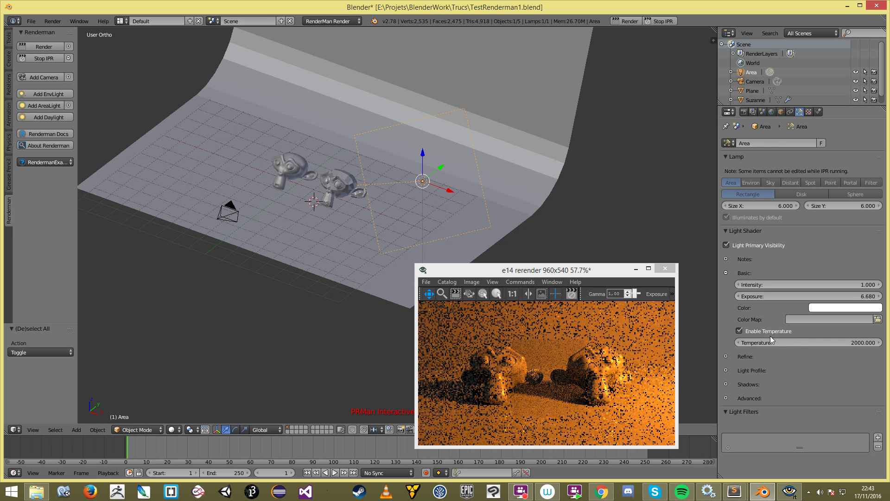
middle_drag(456, 193, 479, 187)
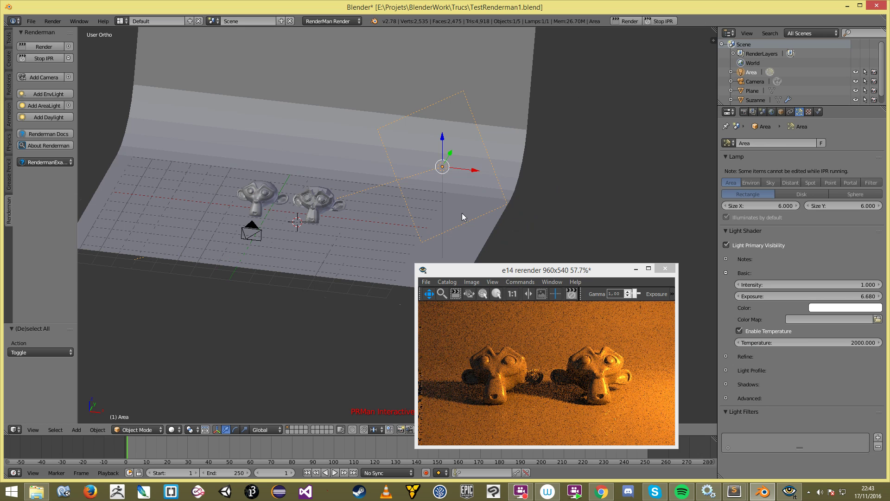
Step: Raise the light temperature, finally to 10000, and orbit to view the bluish result
drag(774, 343, 787, 343)
click(775, 343)
text(63)
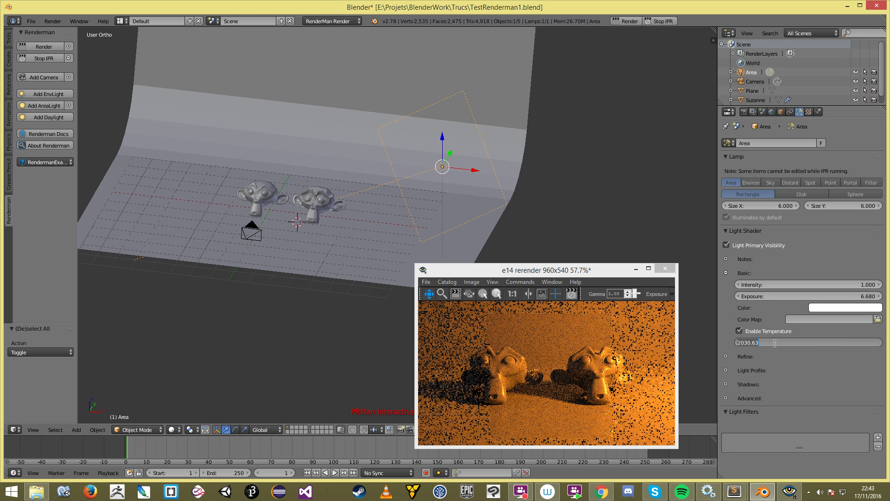
text(000)
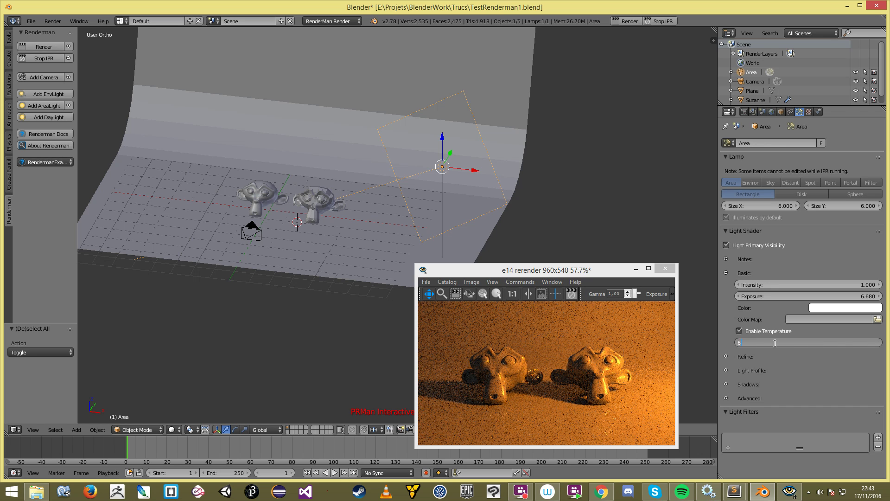
key(Return)
click(774, 343)
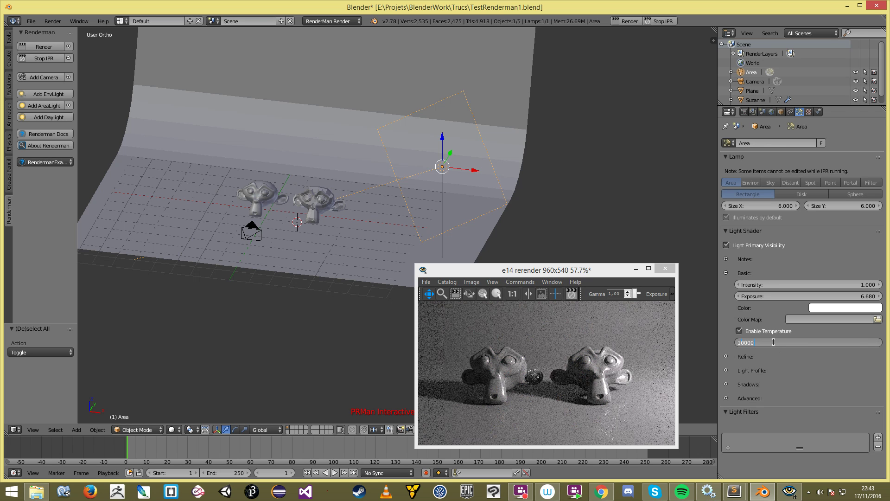
text(10000)
key(Return)
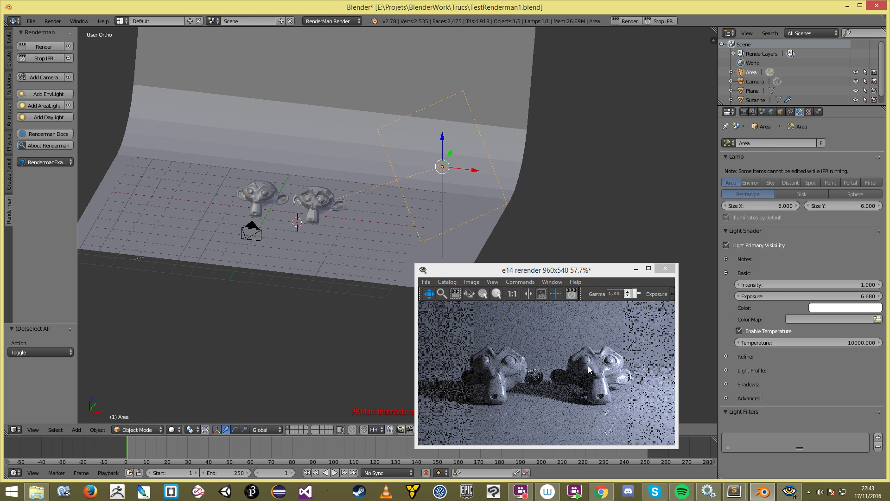
middle_drag(491, 190, 397, 179)
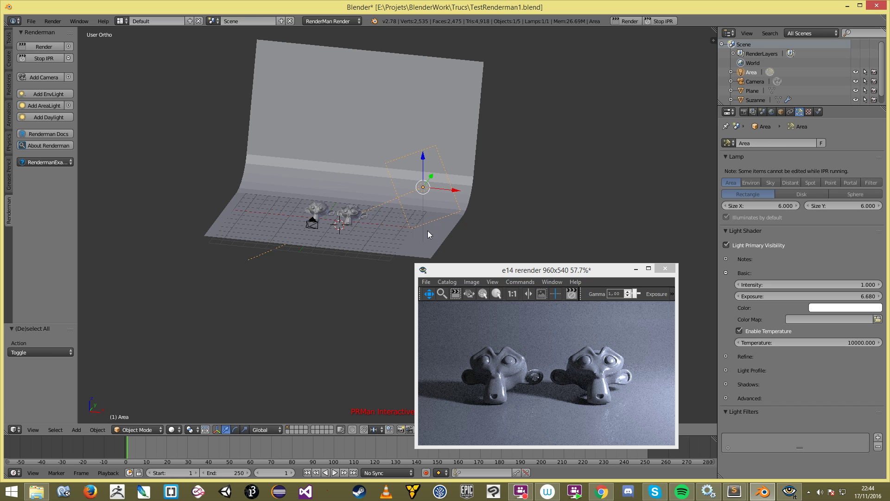
mouse_move(380, 232)
middle_down()
mouse_move(332, 238)
mouse_move(395, 229)
middle_up()
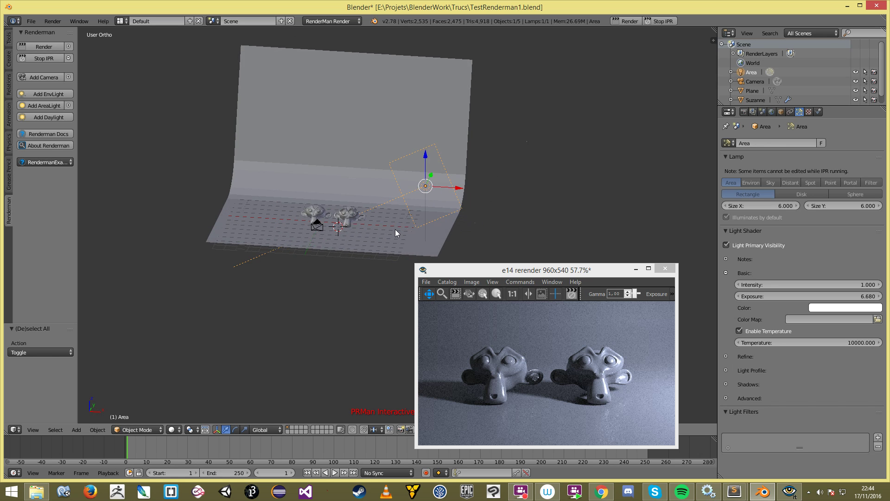
scroll(395, 229, up, 2)
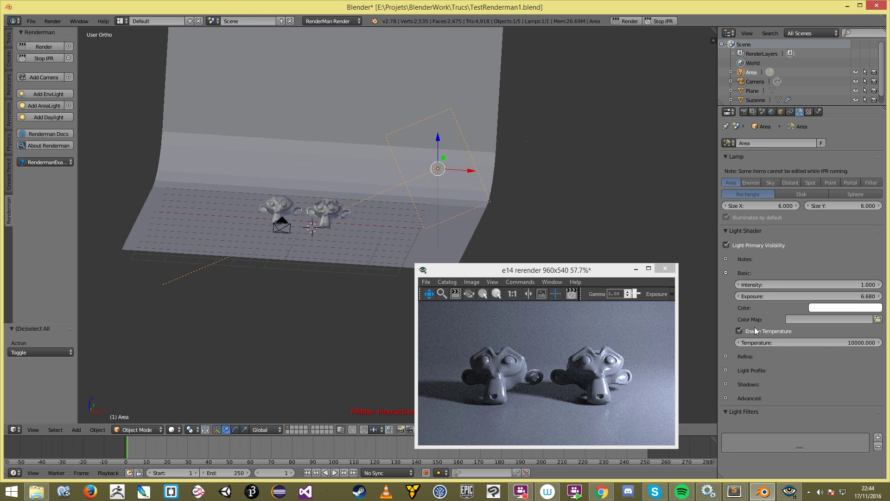
Step: Reveal the Area light's Shadows settings and toggle Enable Shadows off and back on
click(725, 273)
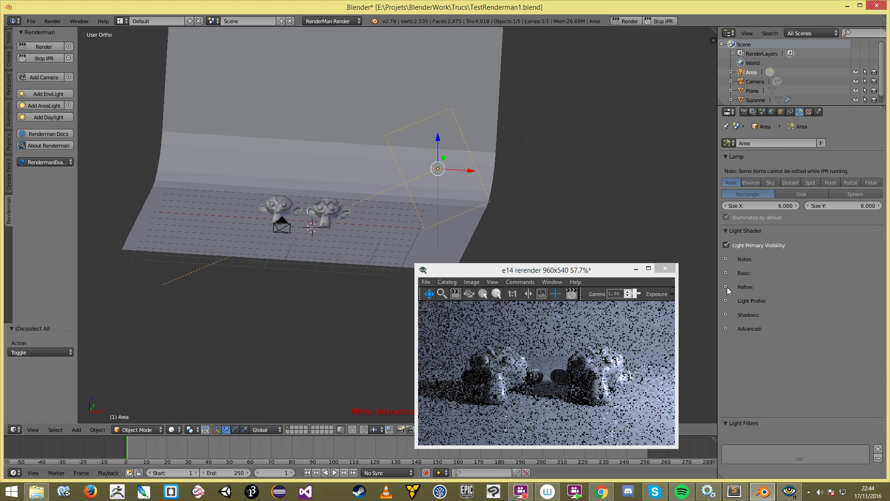
click(726, 314)
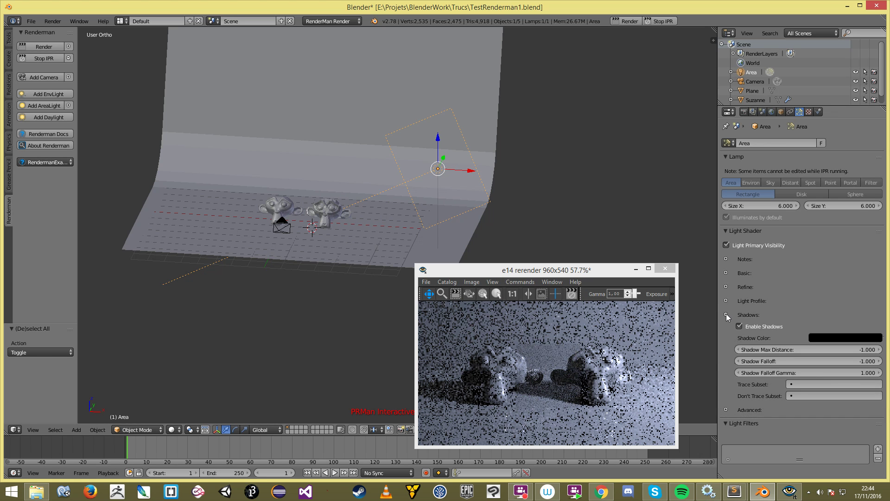
click(742, 325)
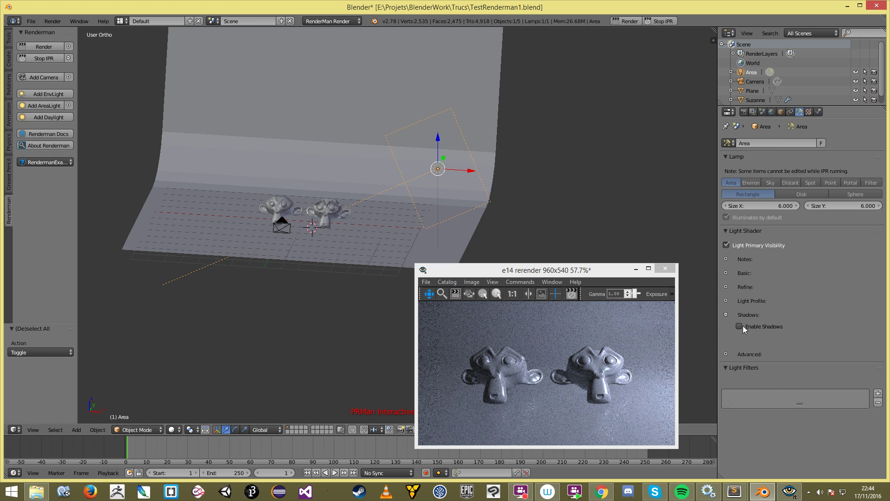
click(742, 326)
Step: Try an orange-red shadow colour, then set the shadow colour back to black
click(837, 337)
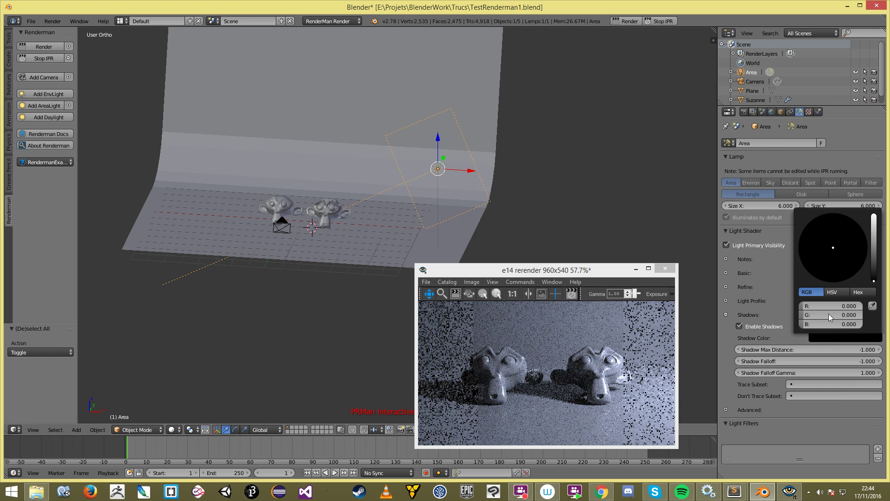
drag(873, 227, 874, 219)
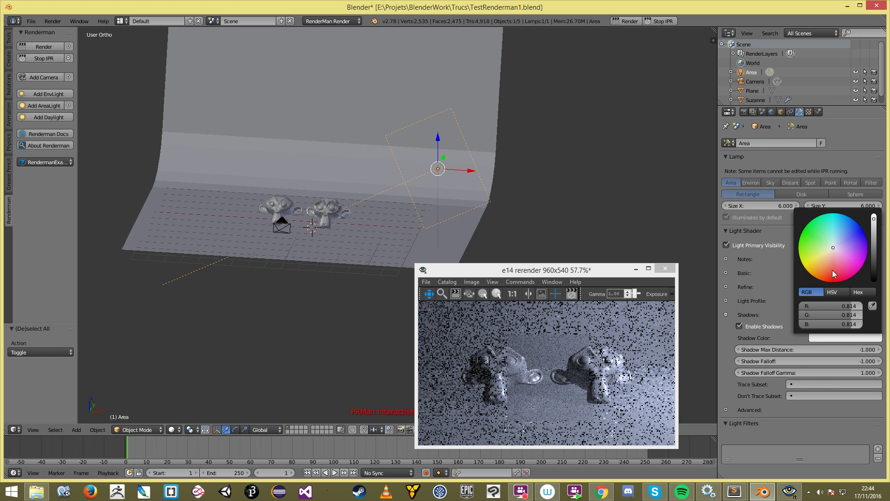
click(833, 271)
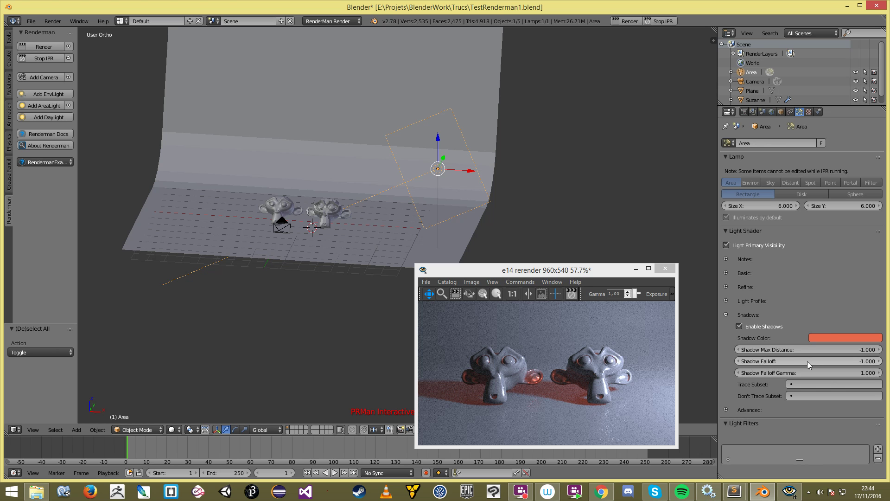
click(828, 338)
drag(874, 265, 817, 280)
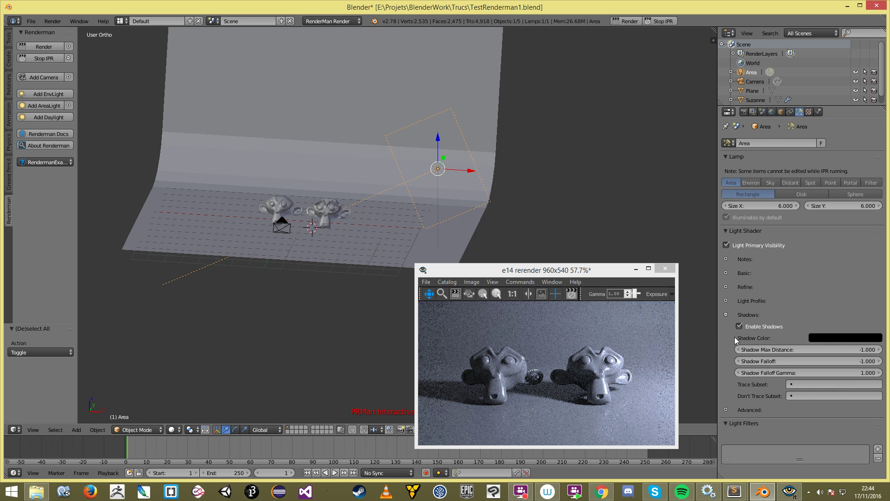
Step: Enable Normalize in the Area light's Advanced settings and orbit to see the dimmer render
click(725, 314)
click(726, 328)
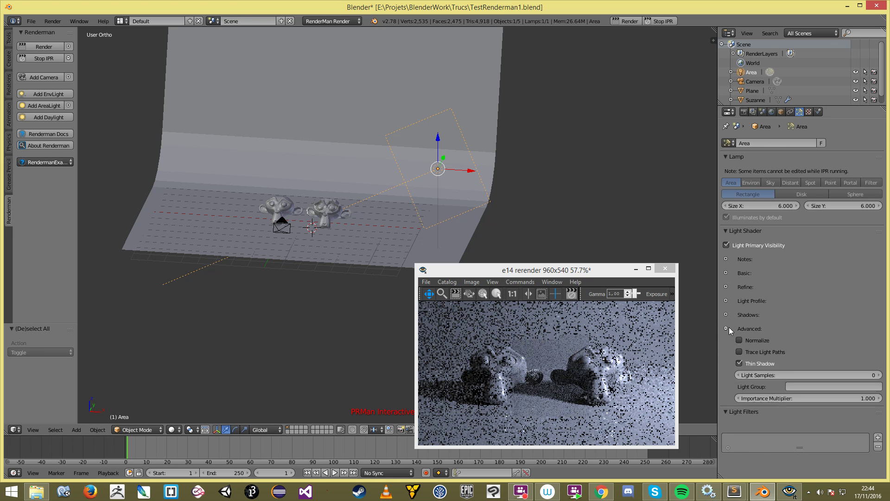
click(739, 340)
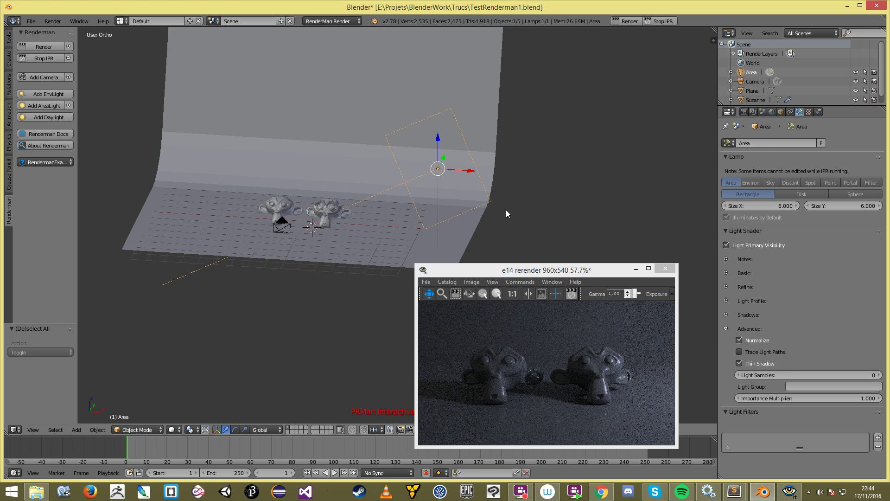
middle_drag(502, 203, 428, 155)
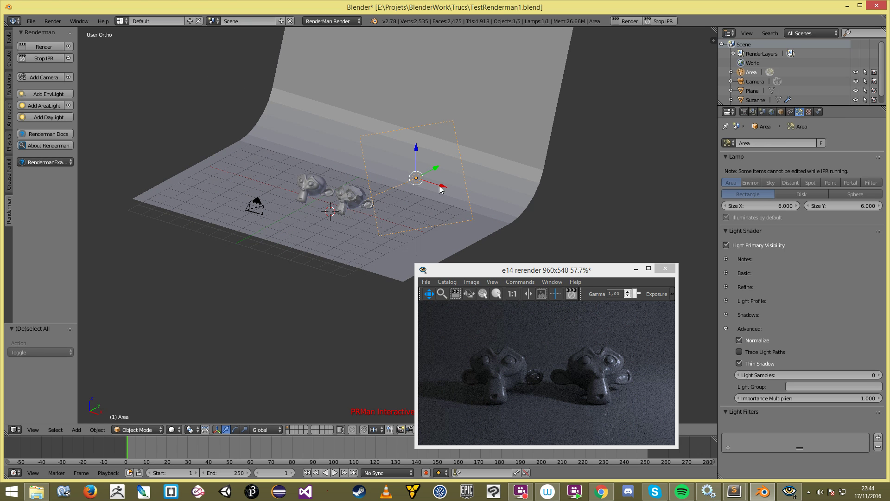
mouse_move(400, 189)
middle_down()
mouse_move(424, 195)
mouse_move(399, 183)
mouse_move(387, 195)
mouse_move(404, 182)
middle_up()
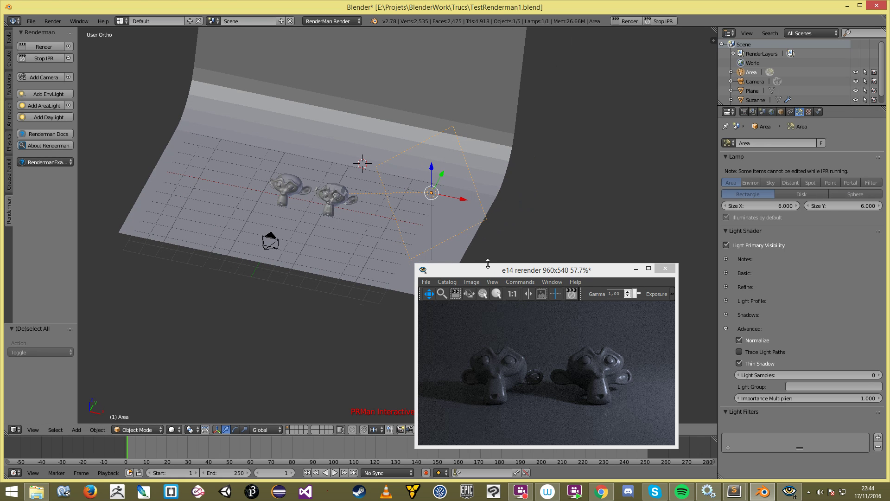
Step: Try large area light sizes of 5000 and 500 on the X and Y axes
click(750, 205)
text(5000)
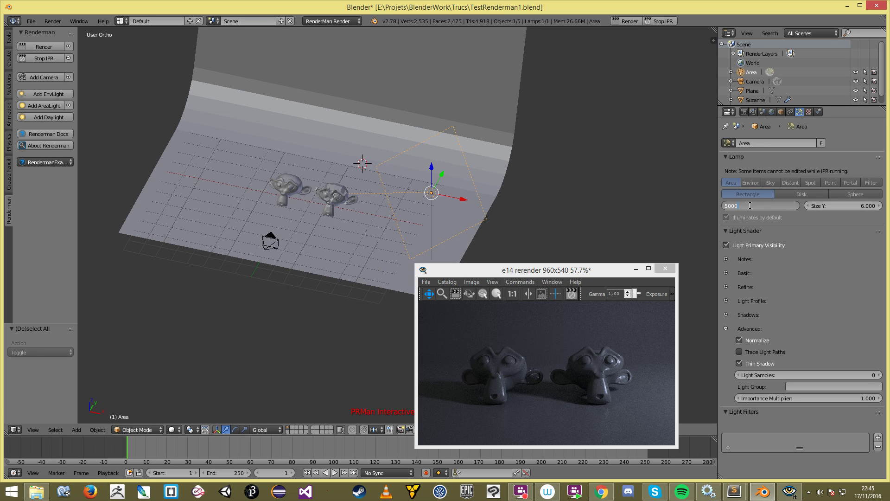
key(Tab)
text(500)
key(Return)
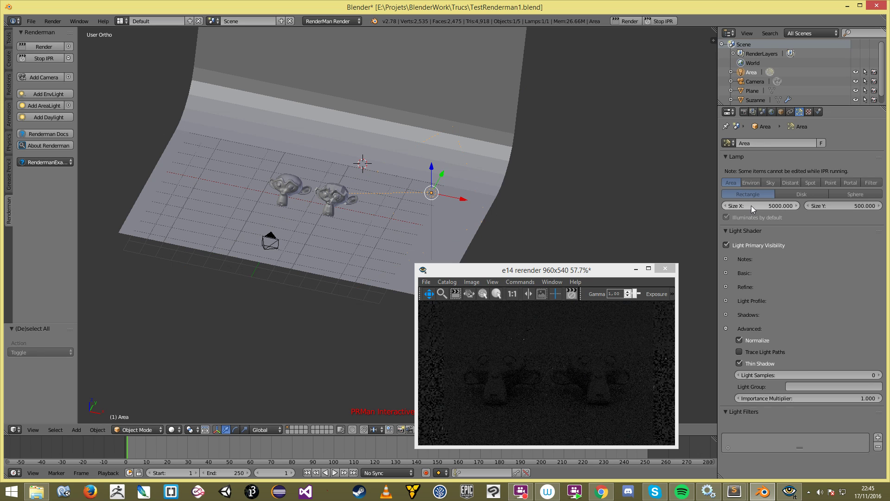
click(750, 205)
text(500)
key(Return)
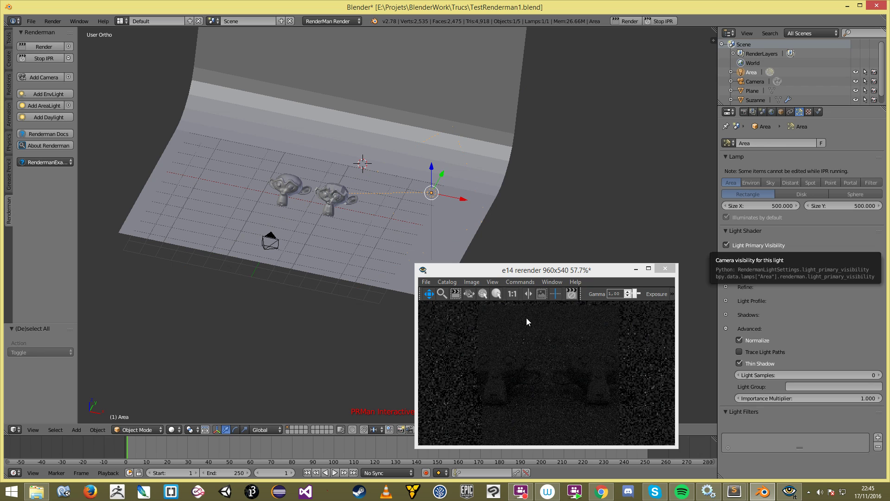
Step: Turn off Normalize and set the area light size back to 10 on both axes
middle_drag(417, 194, 441, 192)
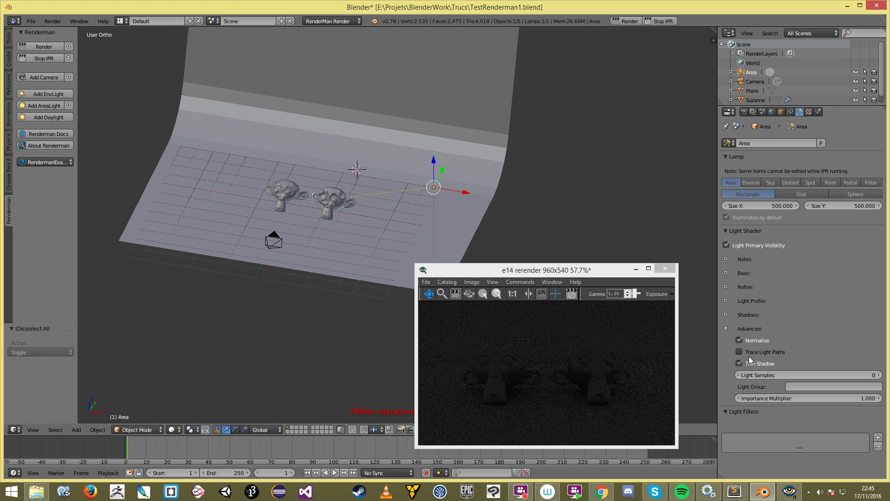
click(739, 339)
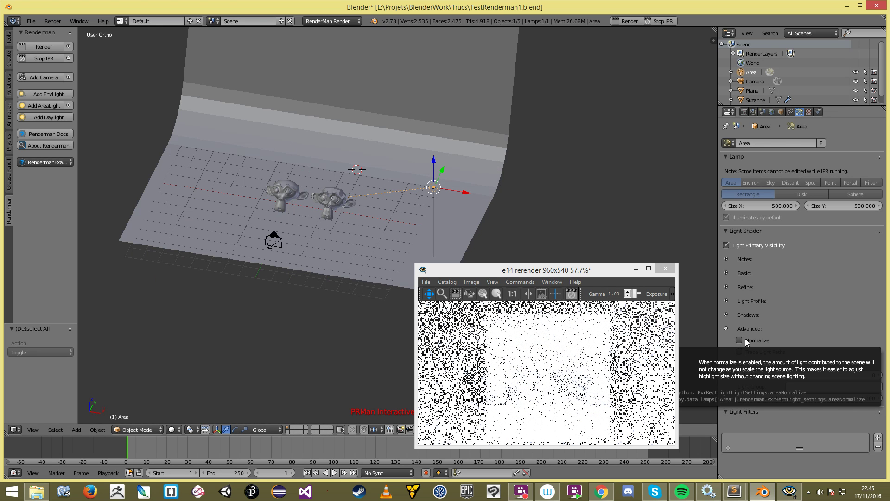
scroll(399, 102, down, 10)
scroll(465, 161, up, 10)
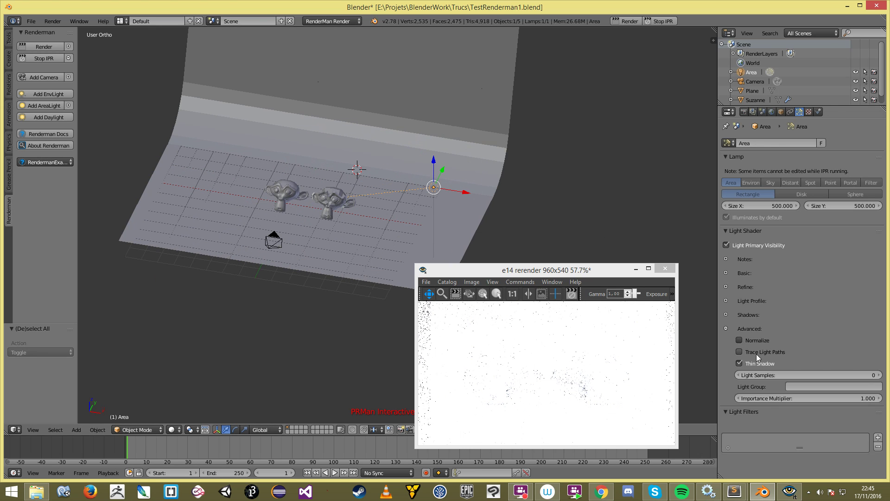
click(764, 204)
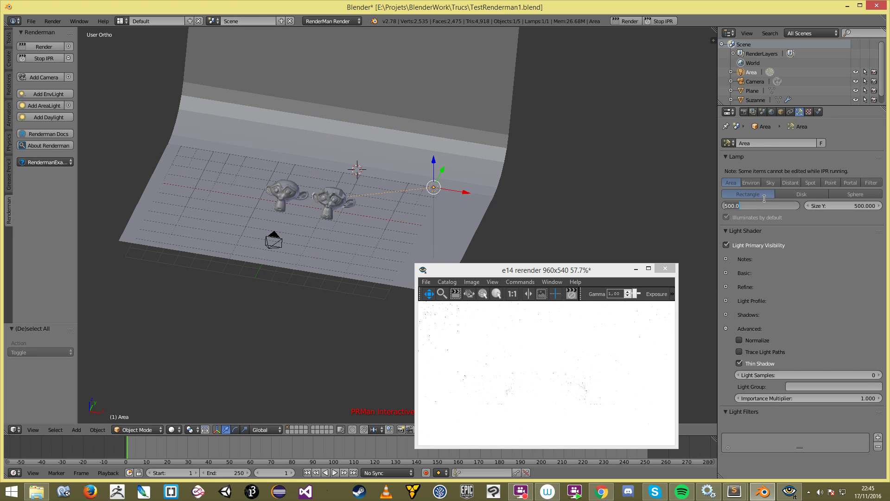
text(10)
key(Return)
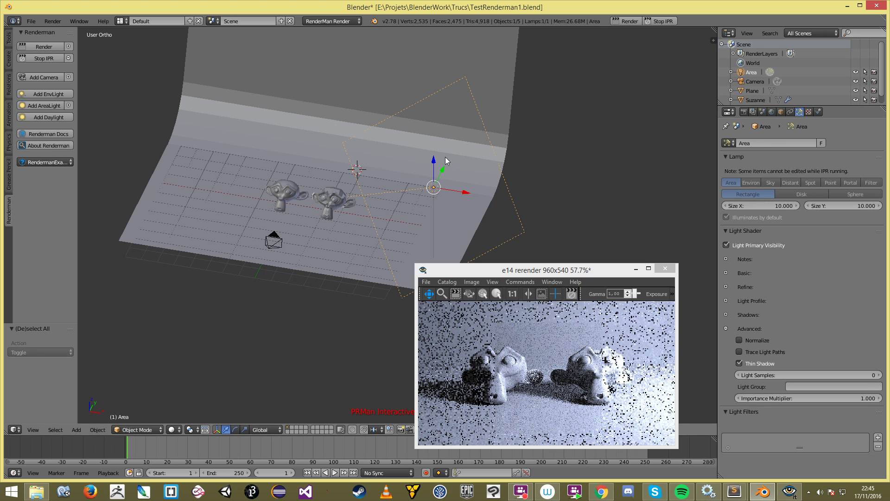
Step: Compare the render with Normalize on and off, leave it off, and collapse Advanced
middle_drag(446, 160, 441, 154)
middle_drag(360, 143, 335, 131)
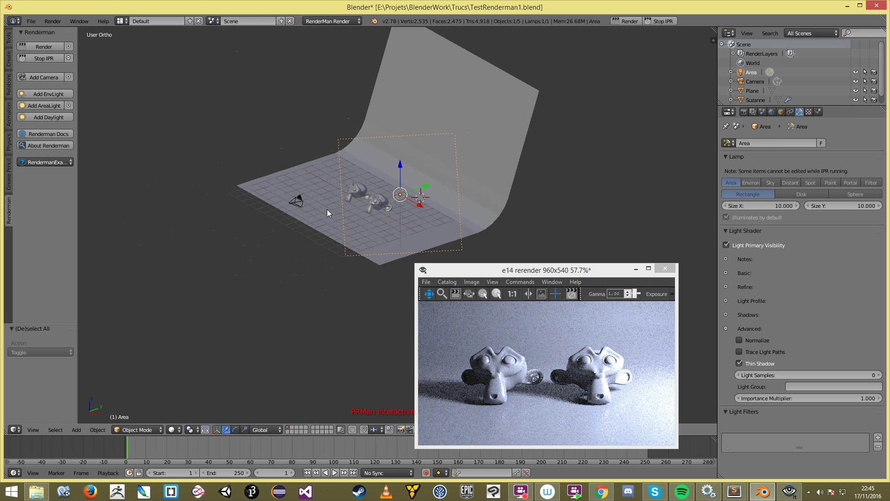
middle_drag(385, 227, 458, 218)
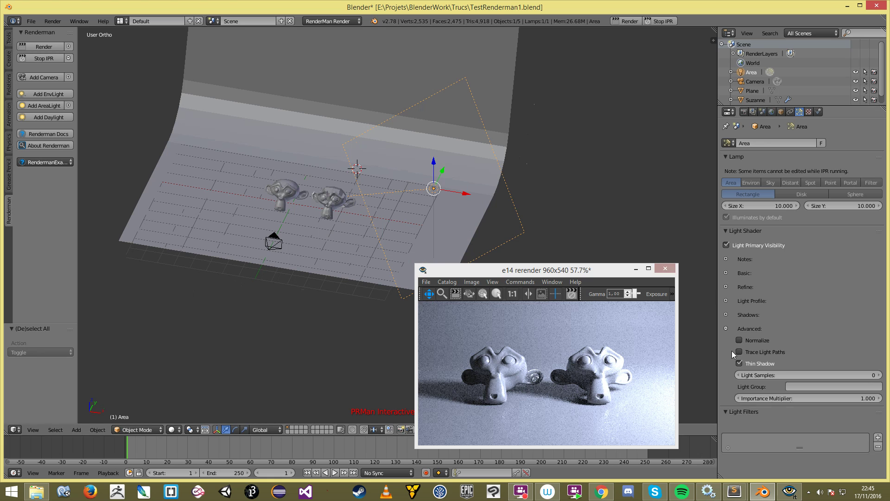
click(752, 339)
middle_drag(406, 151, 320, 214)
middle_drag(378, 194, 460, 274)
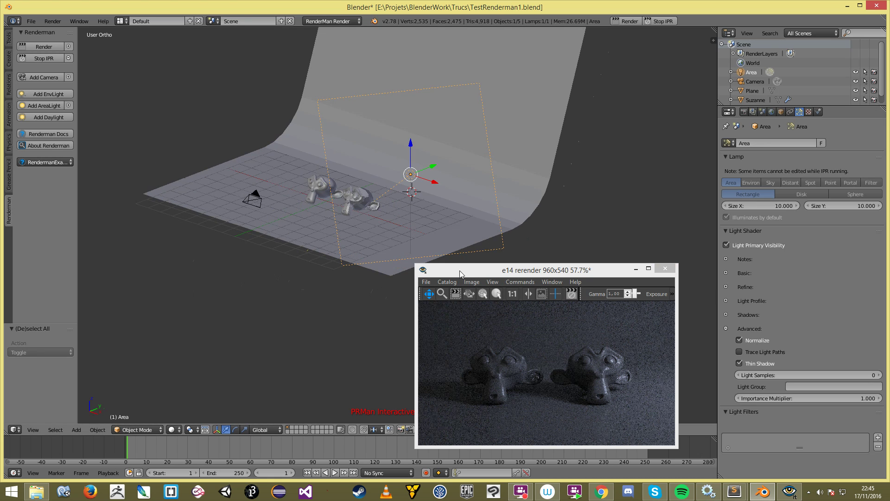
middle_drag(408, 195, 429, 199)
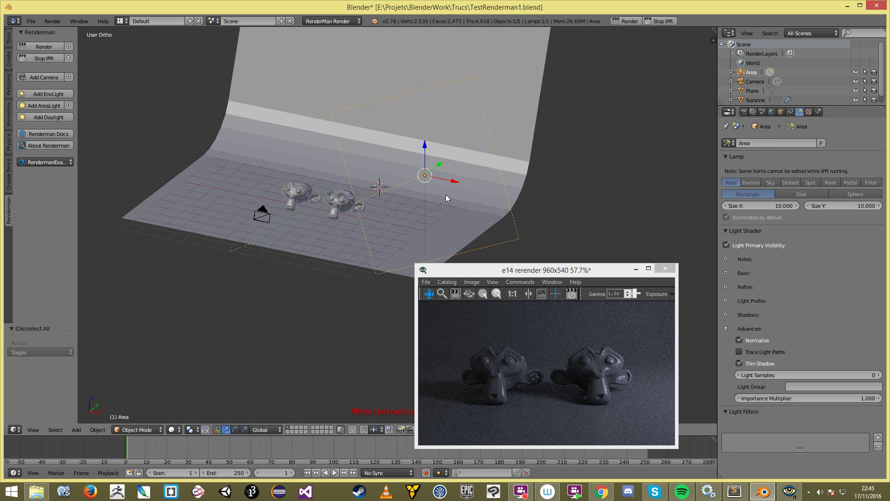
click(747, 339)
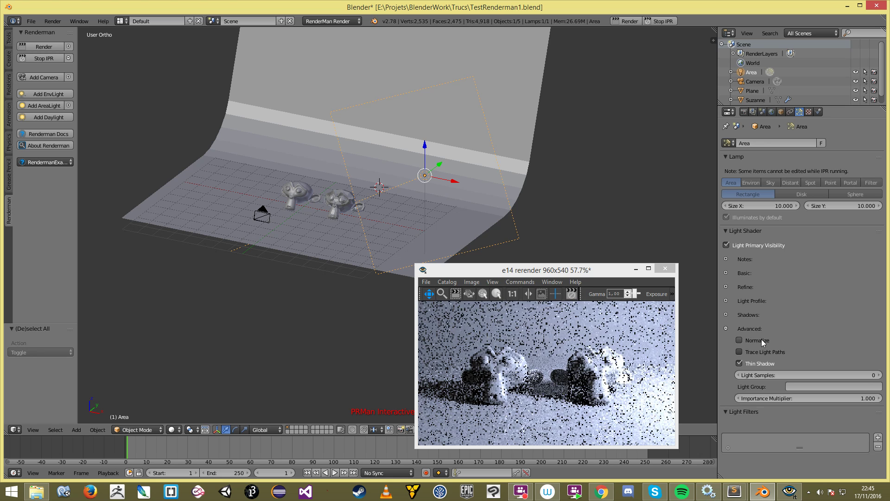
click(725, 329)
Step: Enter 5 for both the area light's Size X and Size Y
click(771, 206)
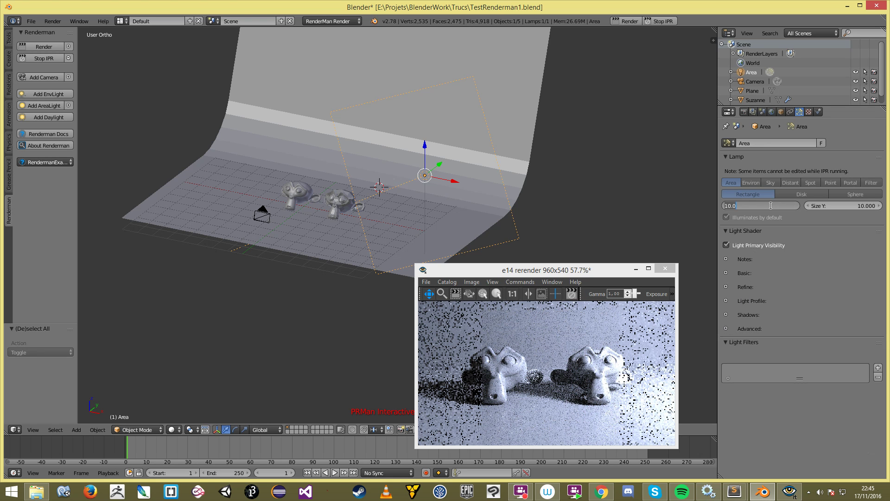
text(5)
key(Tab)
text(5)
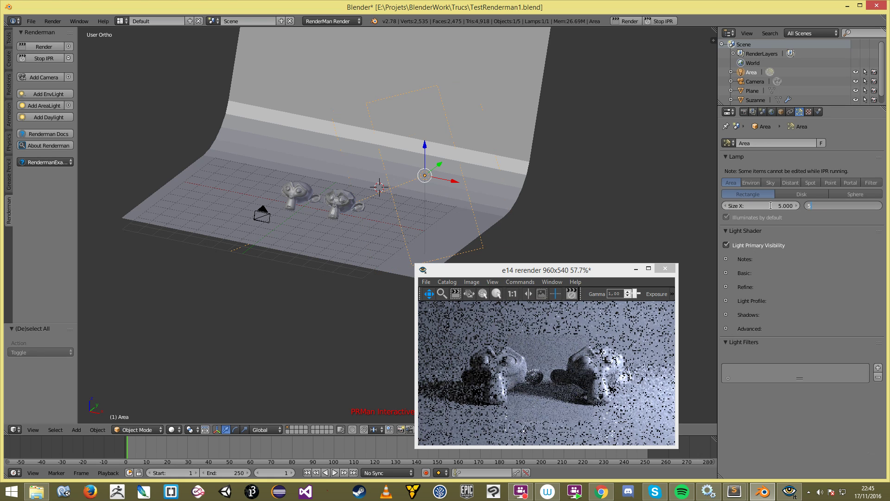
key(Return)
middle_drag(407, 165, 393, 202)
middle_drag(454, 212, 498, 195)
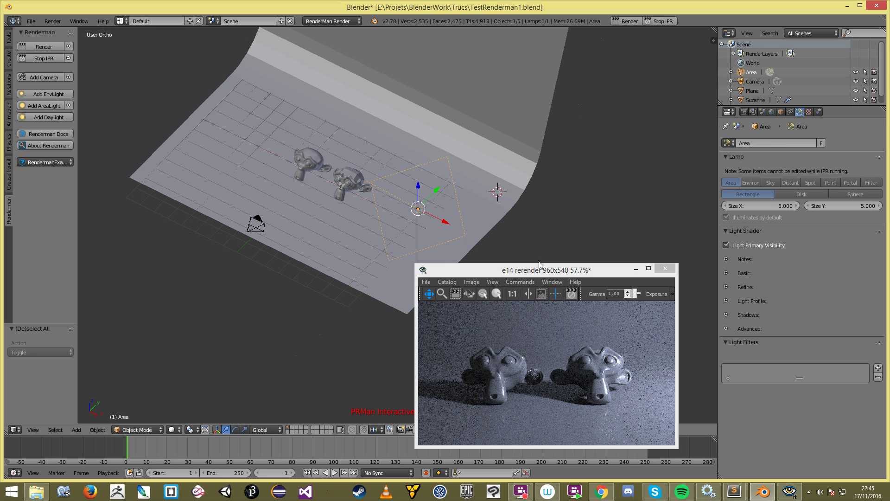
Step: Stop the RenderMan IPR and place the 3D cursor above the monkeys in top view
key(a)
click(667, 21)
click(358, 195)
key(KP_7)
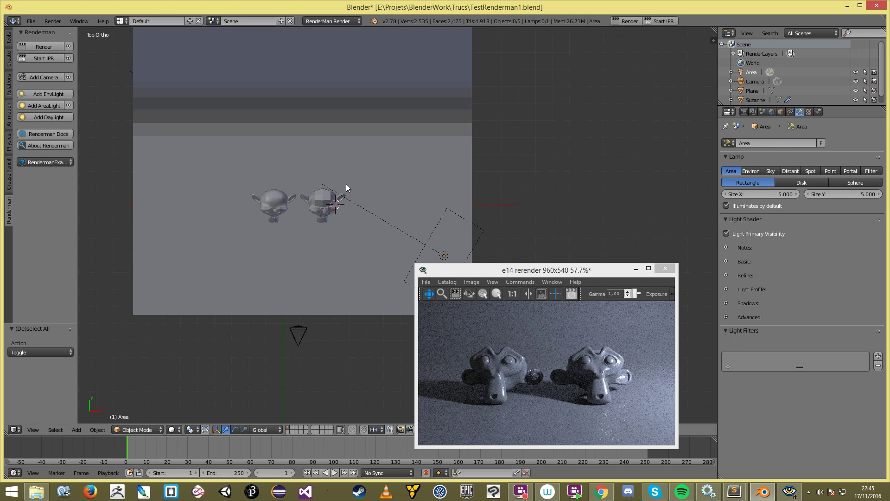
shift+middle_drag(384, 211, 453, 173)
scroll(378, 153, up, 2)
click(413, 152)
Step: Add a Hemi lamp at the cursor and raise it above the monkeys in front view
key(shift+a)
key(x)
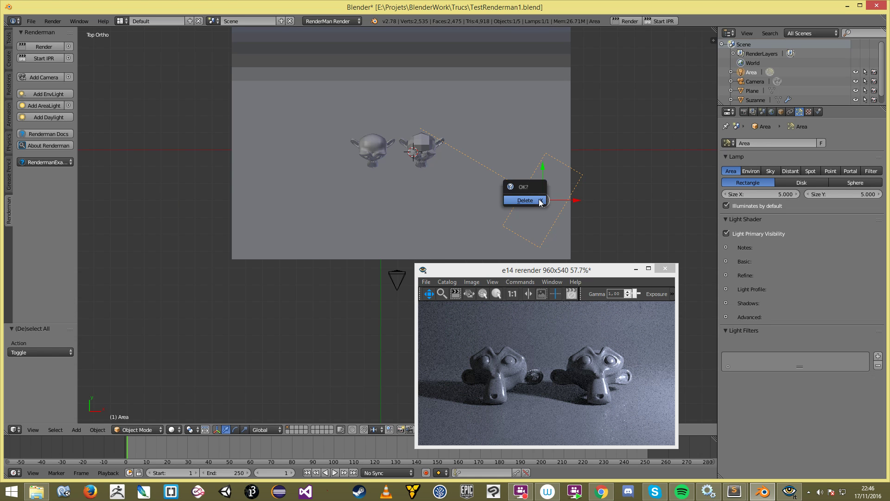
key(shift+a)
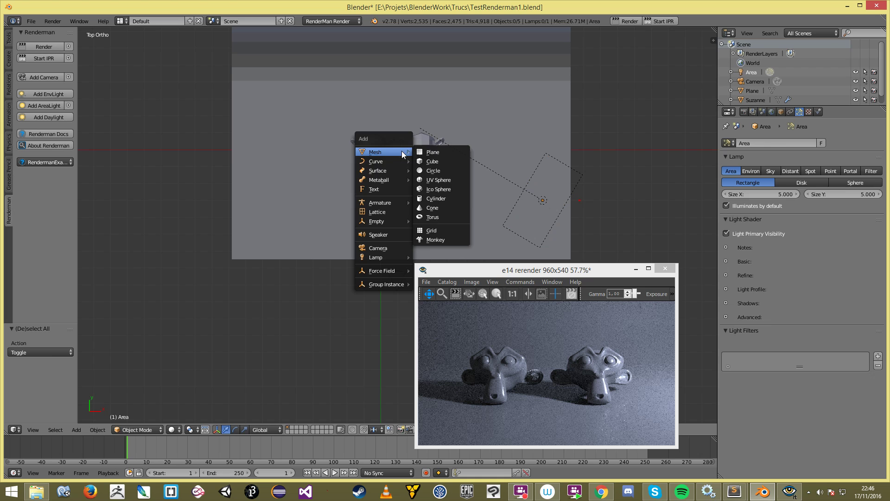
mouse_move(393, 256)
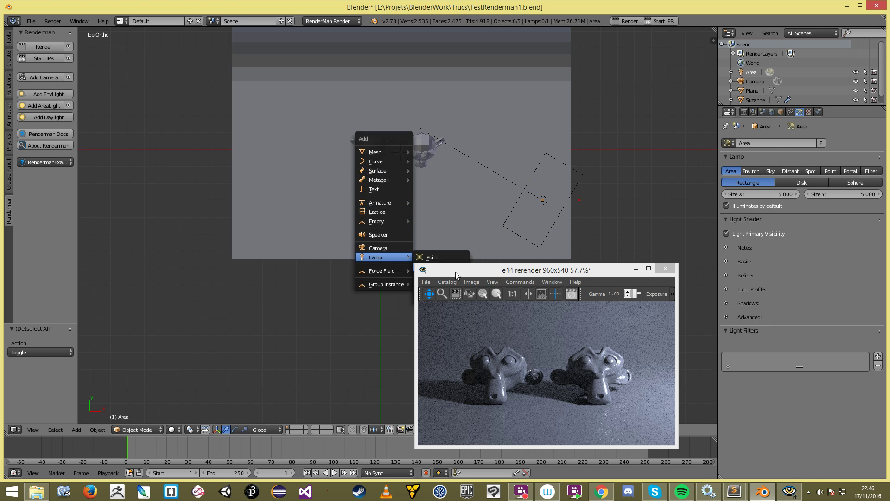
click(436, 288)
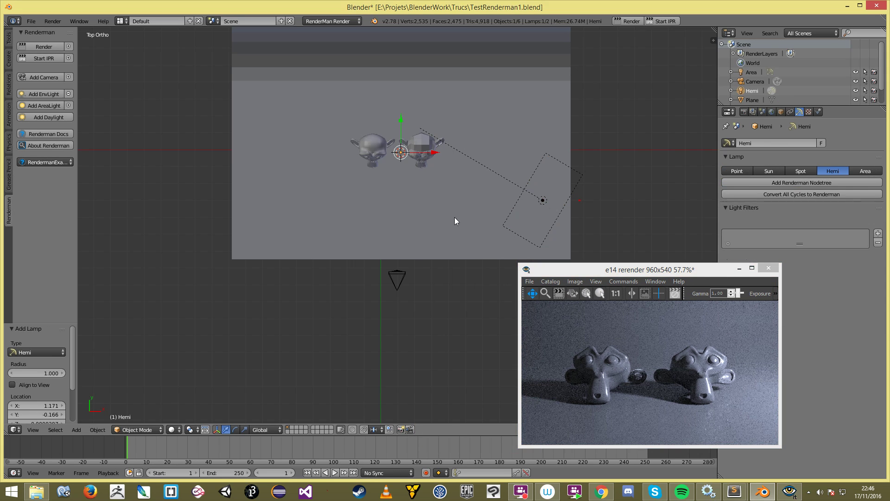
key(KP_1)
key(g)
click(466, 133)
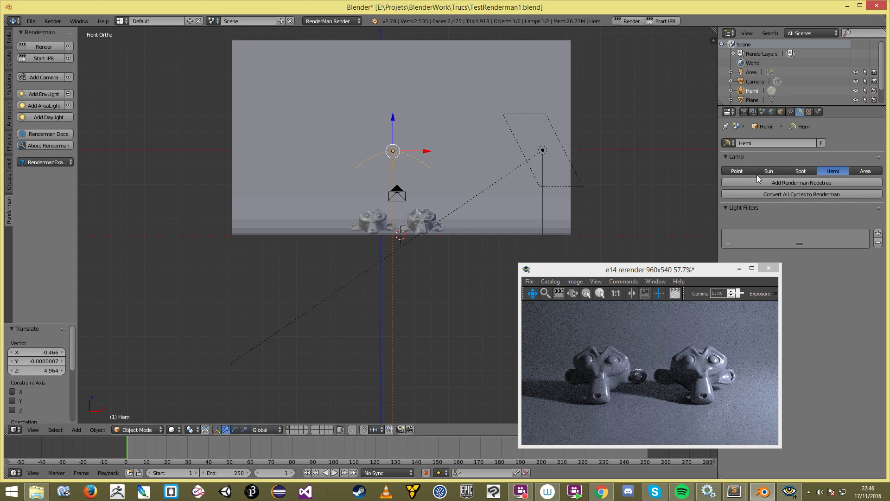
Step: Give the lamp a RenderMan nodetree with Sky type, then select the right-hand monkey
click(805, 184)
drag(591, 272, 492, 268)
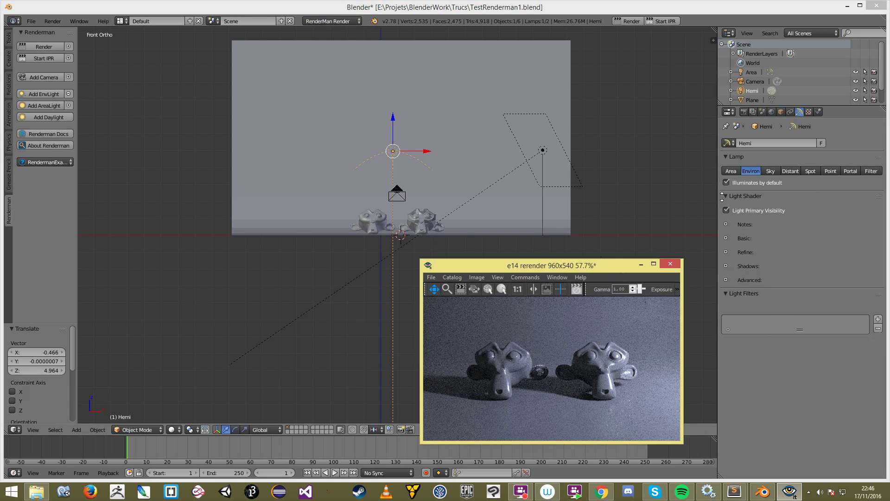
click(774, 173)
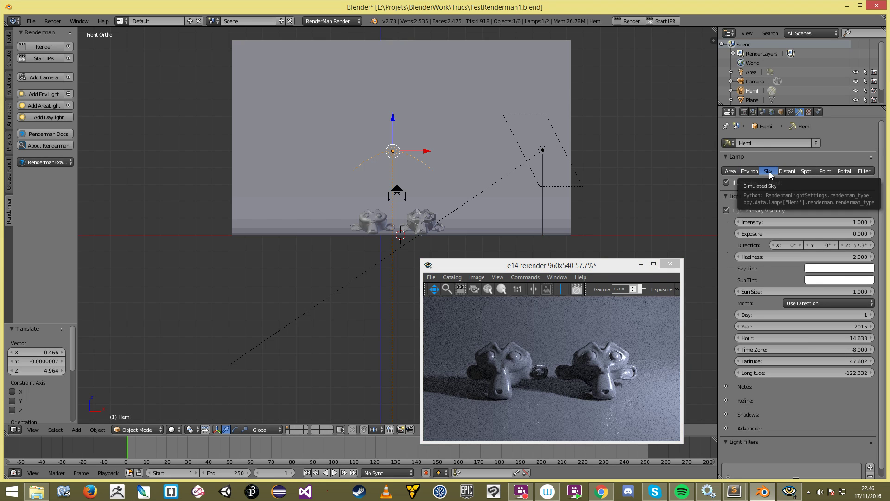
middle_drag(550, 175, 505, 191)
scroll(445, 205, up, 1)
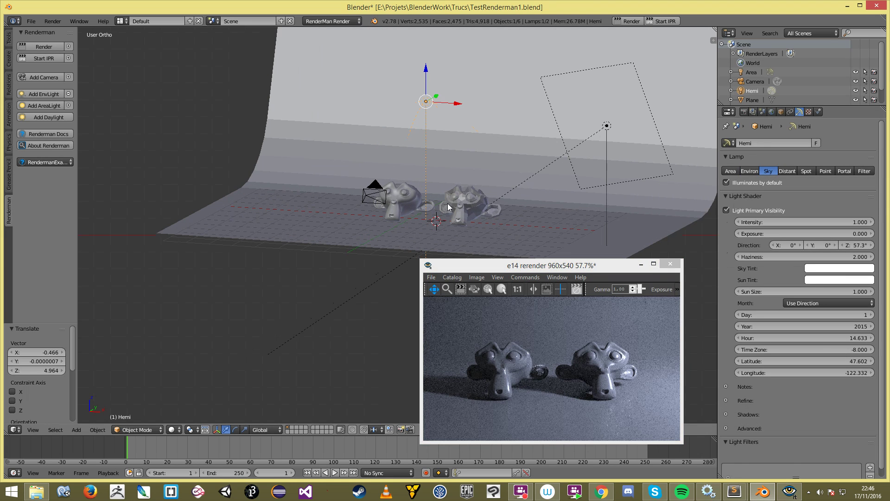
key(a)
right_click(454, 199)
Step: Enable Only Render Selected in the render settings and start the RenderMan IPR
click(746, 113)
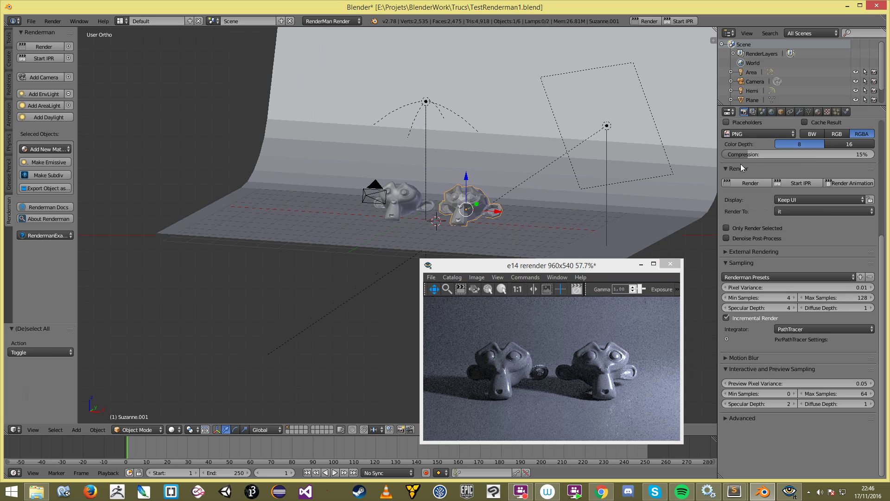
click(753, 229)
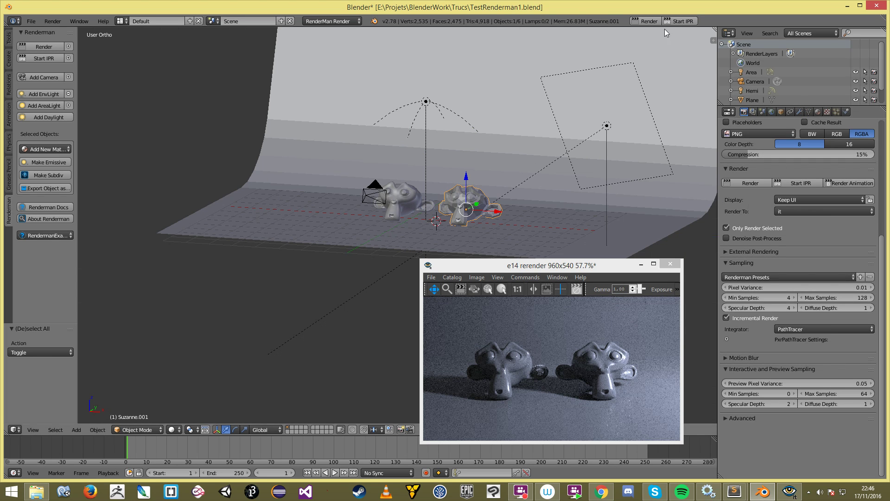
click(678, 22)
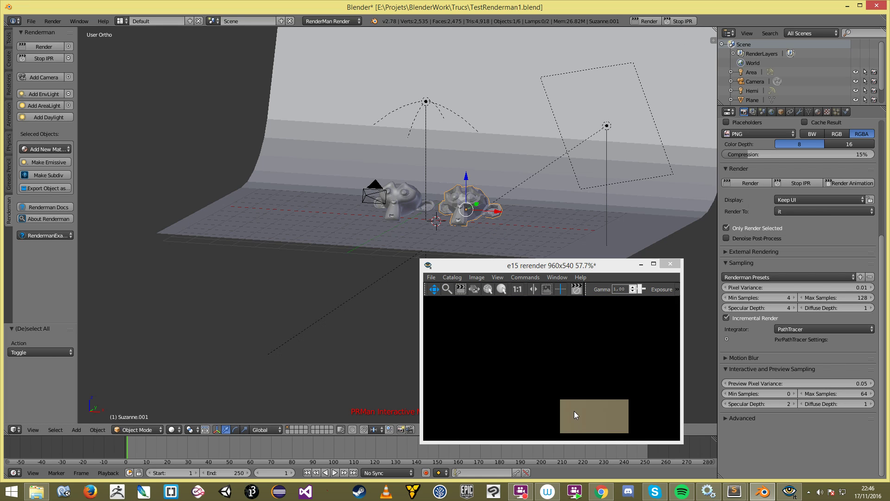
click(464, 178)
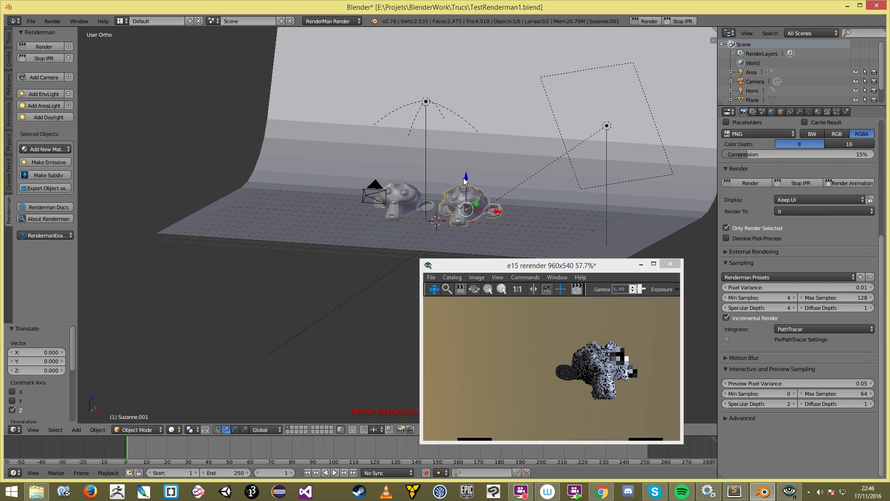
scroll(470, 172, down, 2)
middle_drag(441, 154, 438, 144)
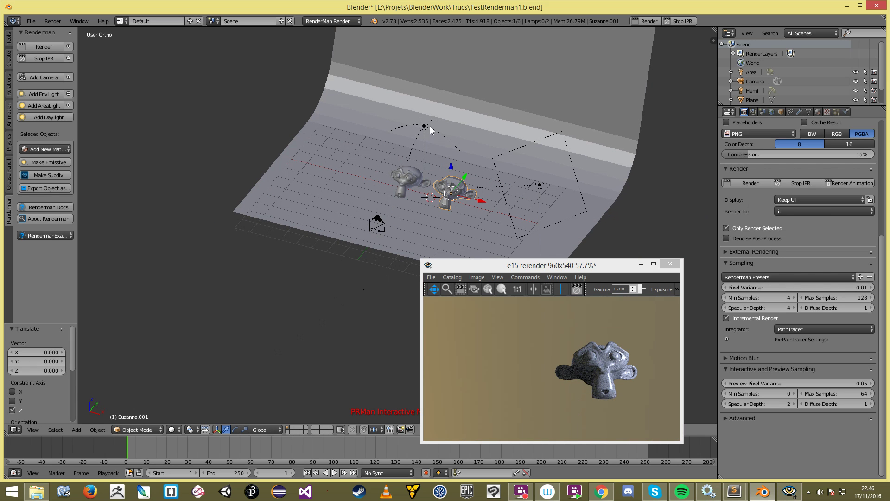
Step: Rotate the sky lamp about 32° around the Z axis
right_click(430, 126)
middle_drag(373, 229, 411, 192)
key(r)
key(z)
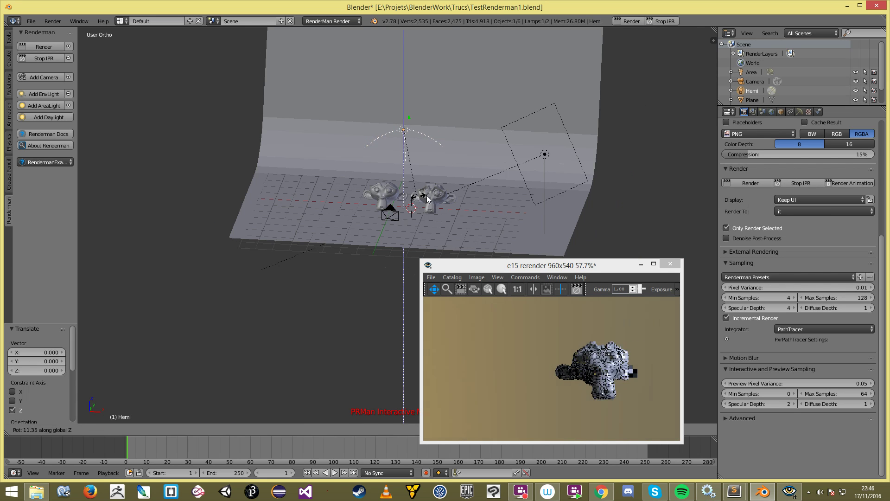
click(453, 199)
scroll(542, 379, down, 5)
scroll(543, 379, up, 4)
click(543, 379)
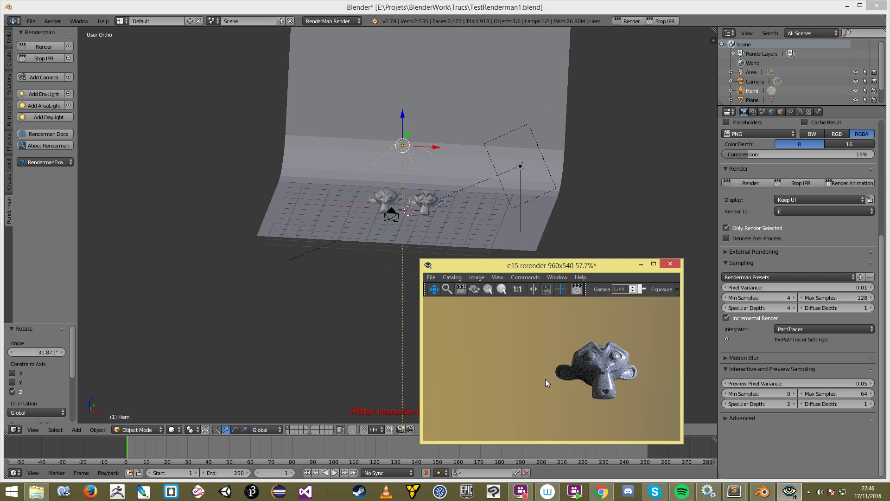
scroll(543, 379, down, 7)
scroll(544, 373, up, 3)
scroll(543, 364, up, 2)
Step: Move the camera along Y and tilt it about its local X axis
right_click(393, 217)
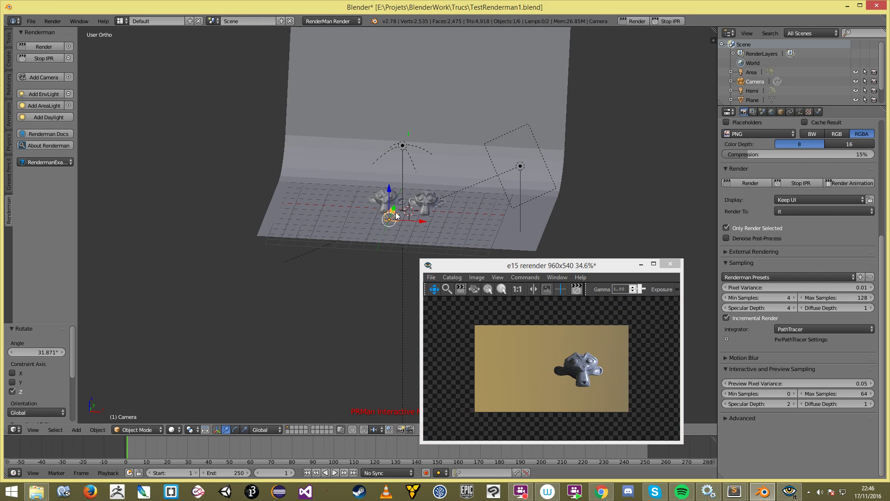
key(g)
key(y)
click(390, 217)
key(r)
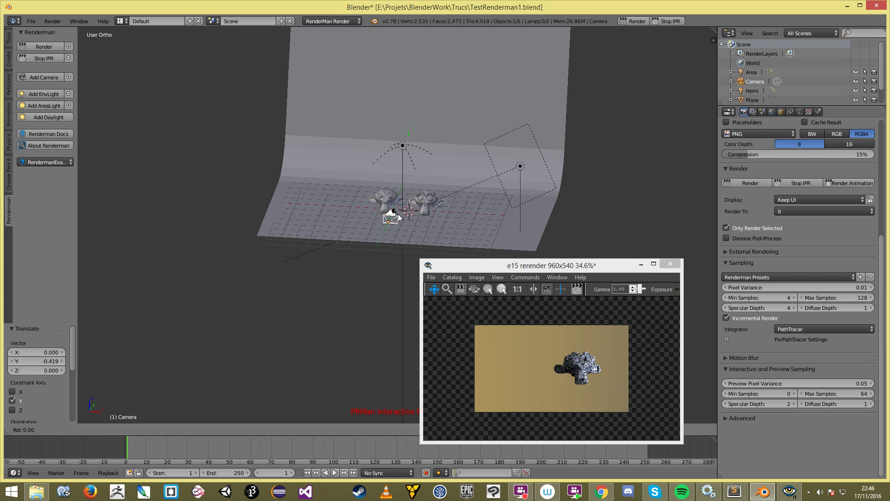
key(x)
key(x)
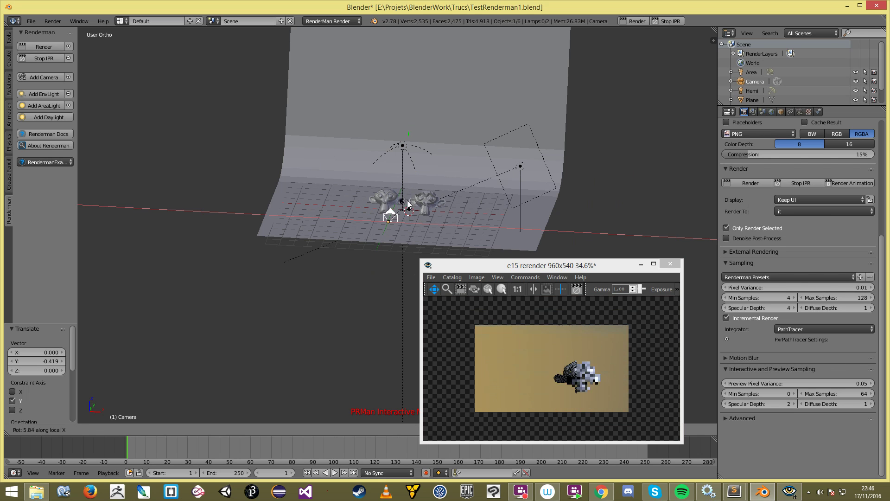
click(422, 151)
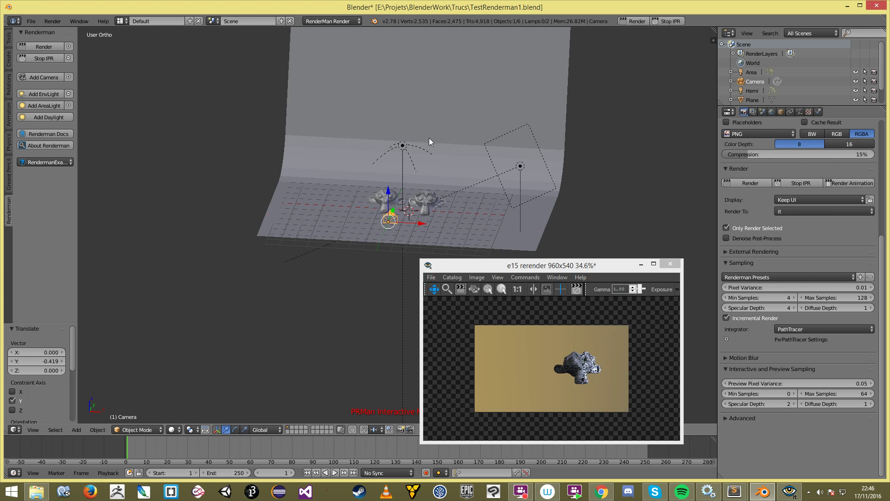
scroll(451, 179, up, 2)
right_click(408, 89)
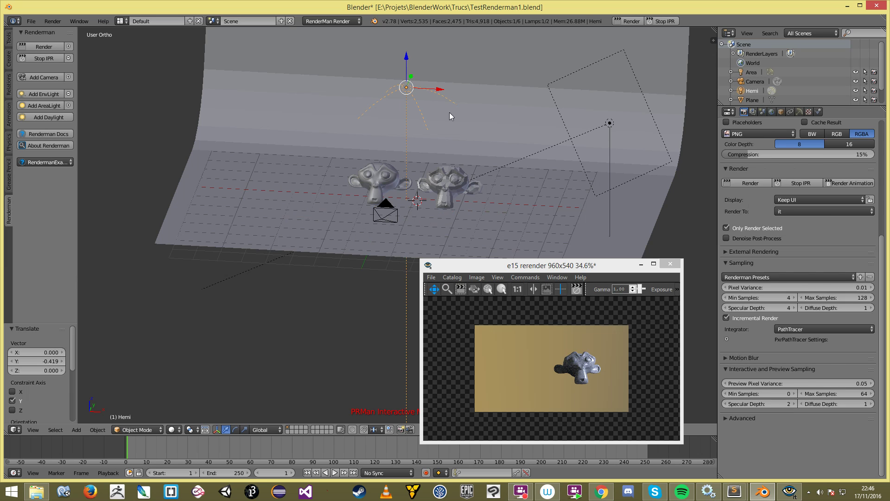
Step: Set the sky light's Exposure to 2, briefly trying 1 before returning to 2
click(800, 112)
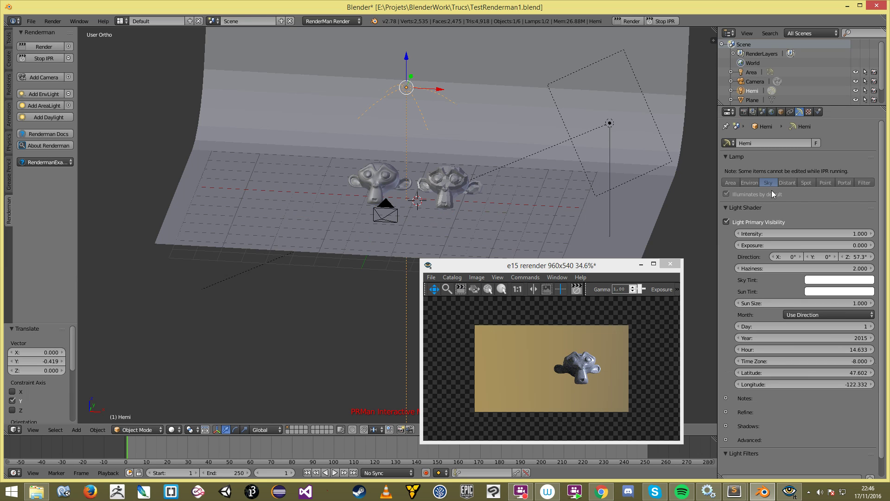
click(776, 244)
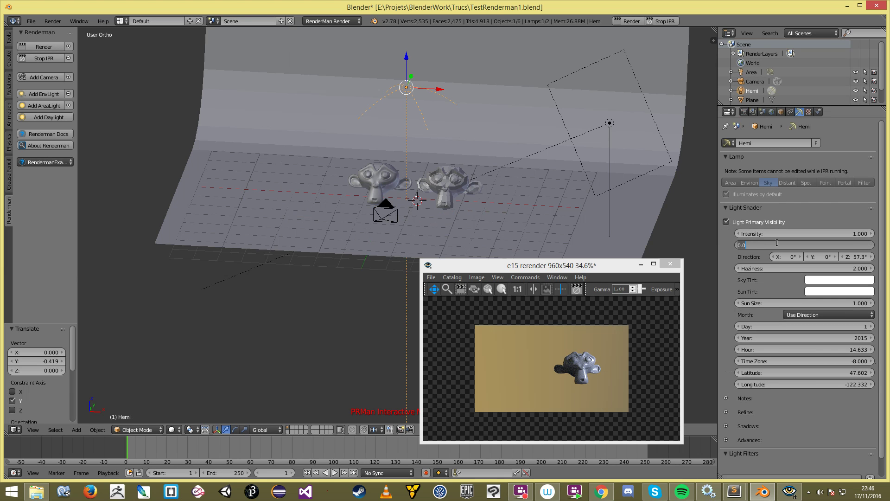
text(2)
key(Return)
click(776, 244)
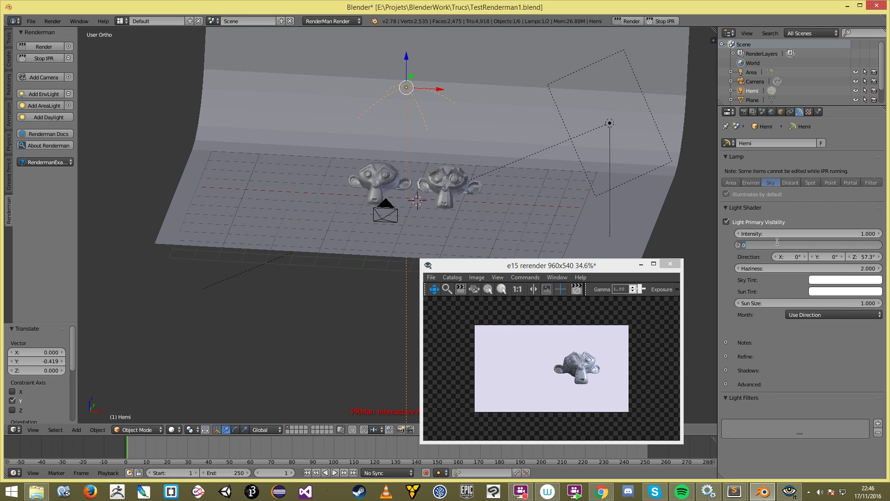
text(1)
key(Return)
click(777, 242)
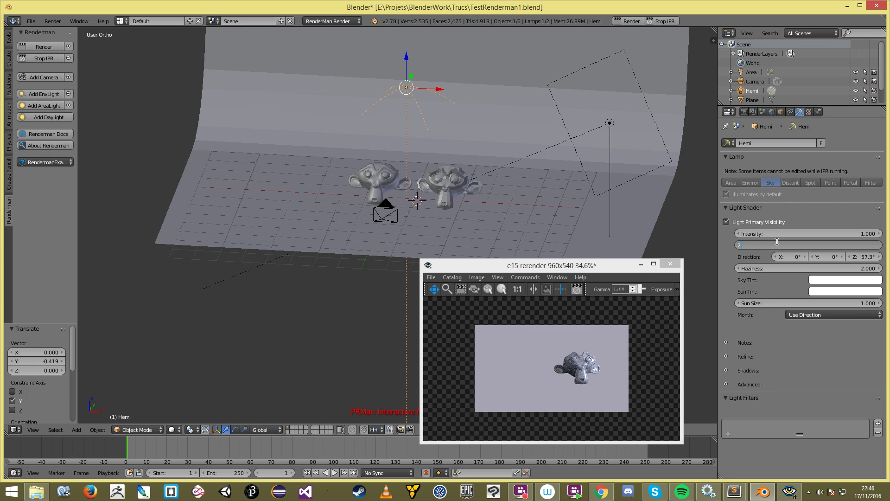
text(2)
key(Return)
Step: Tilt the camera about its local X axis
right_click(396, 217)
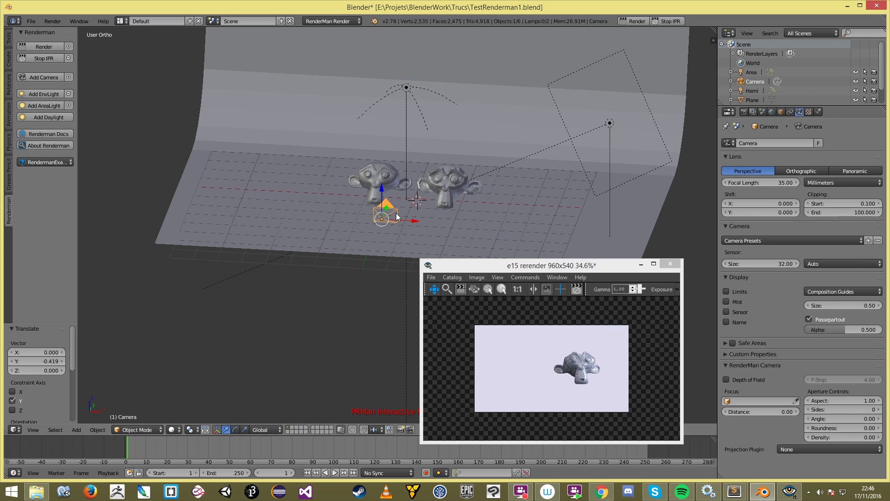
key(r)
key(x)
key(x)
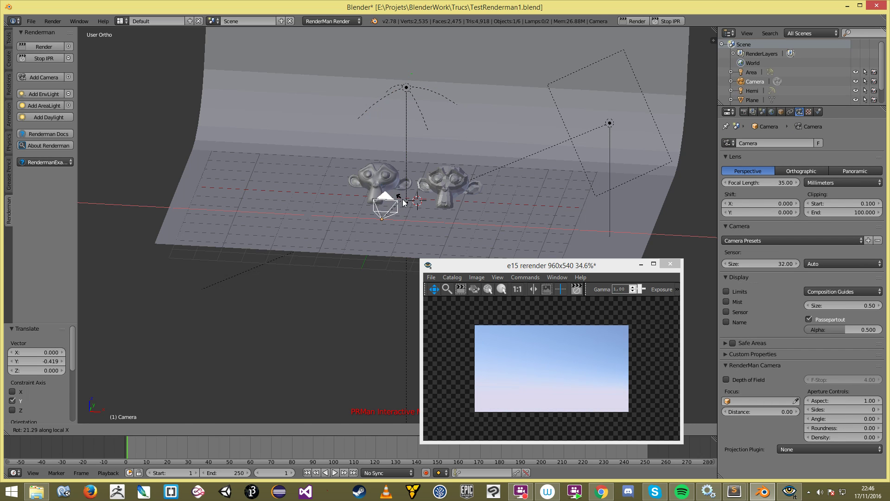
click(403, 203)
Step: Tint the sky a warm peach and set the Sun Size to 15.85
right_click(410, 96)
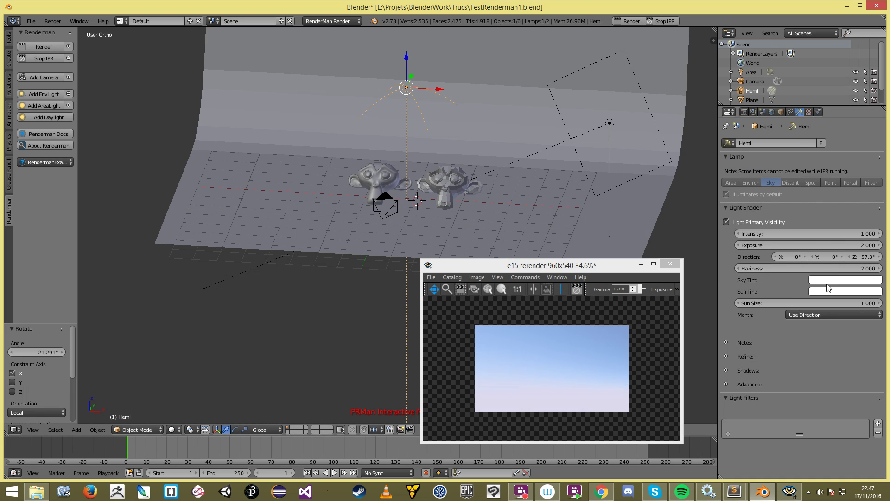
click(825, 280)
drag(827, 207, 829, 197)
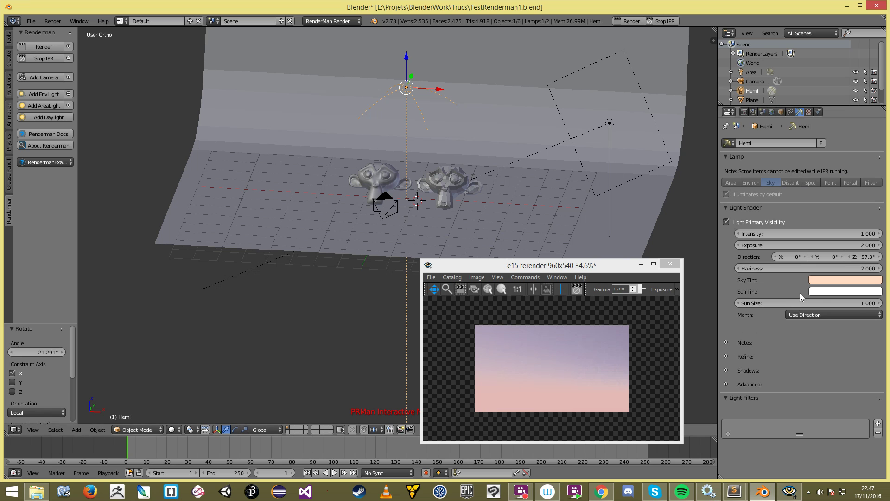
click(785, 305)
text(15.85)
key(Return)
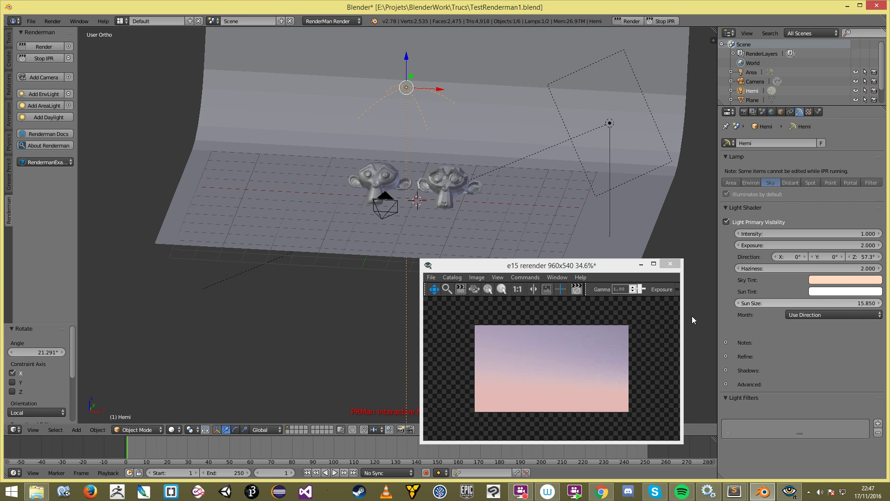
Step: Re-tilt the camera about X and rotate the sky light around global Z
right_click(386, 206)
key(r)
key(x)
key(x)
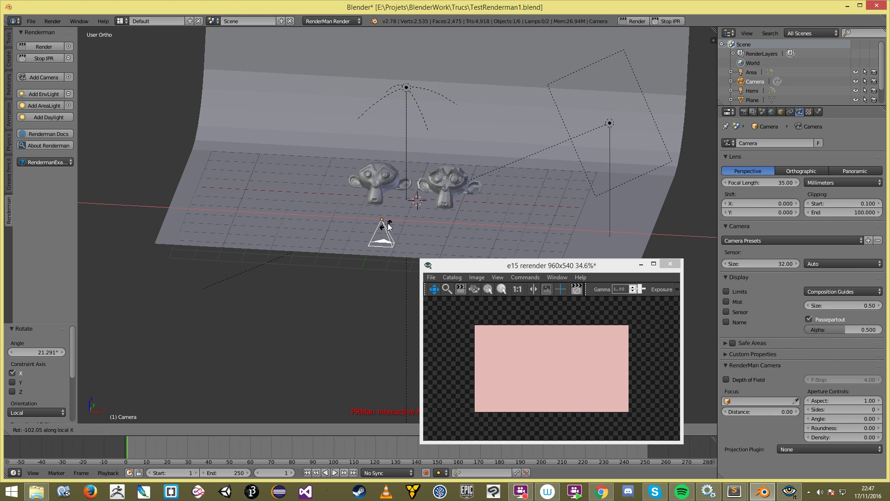
click(392, 218)
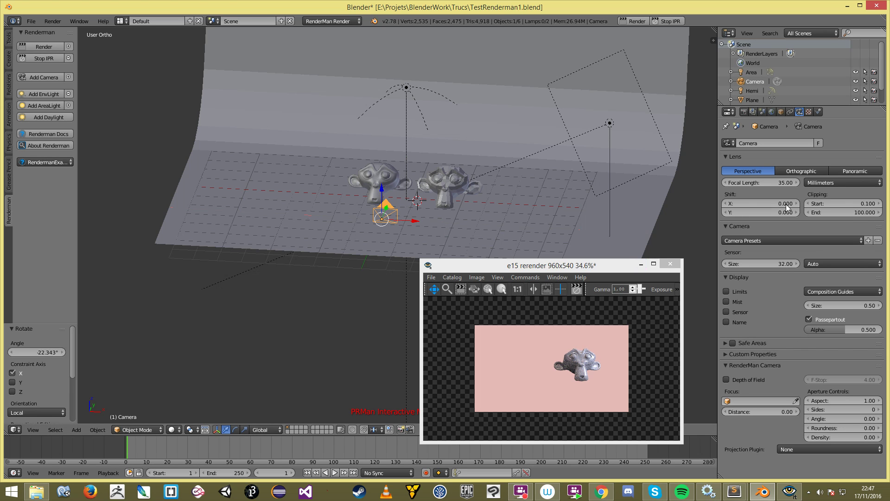
key(a)
right_click(407, 87)
key(r)
key(z)
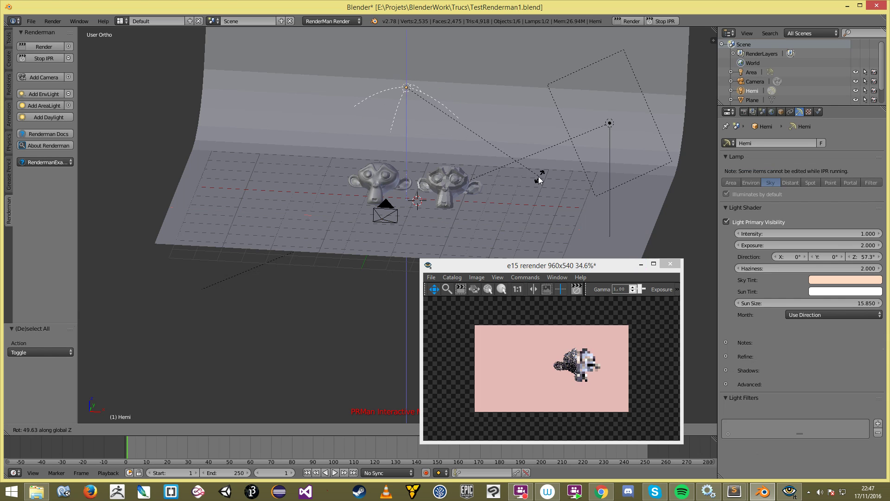
click(682, 182)
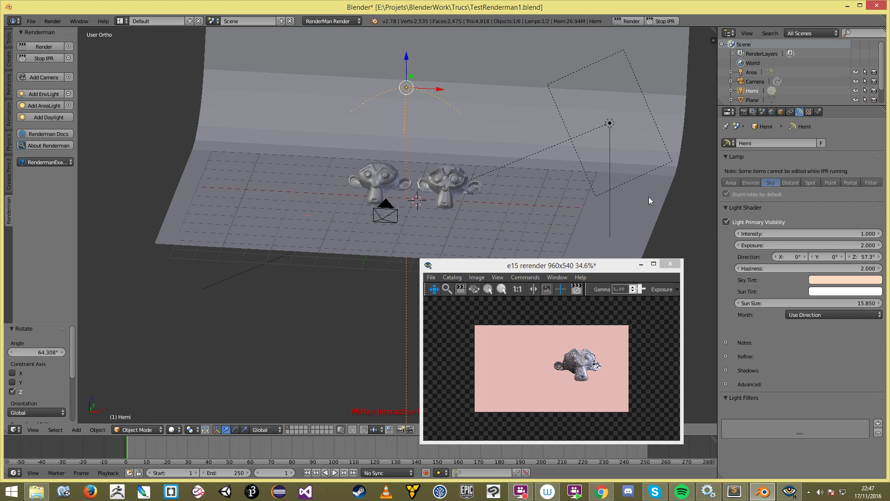
Step: Change the sky light's Shadow Color from black to blue, then collapse the panels
click(803, 314)
click(726, 370)
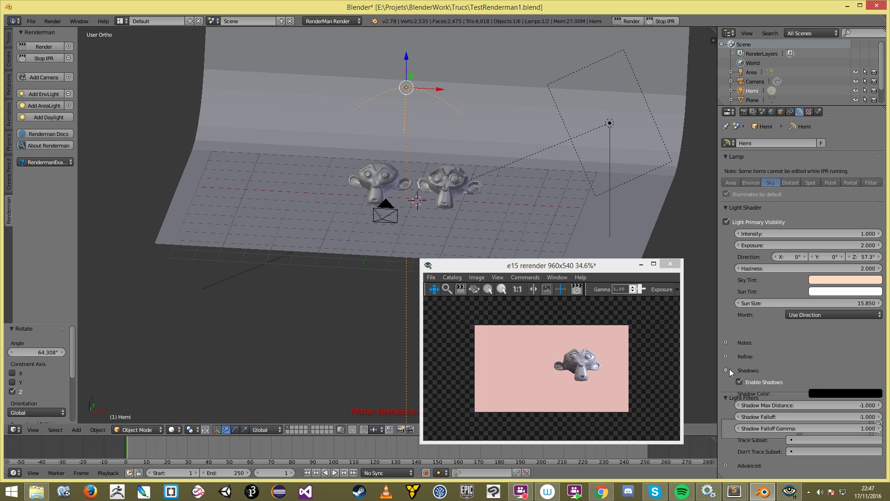
click(812, 394)
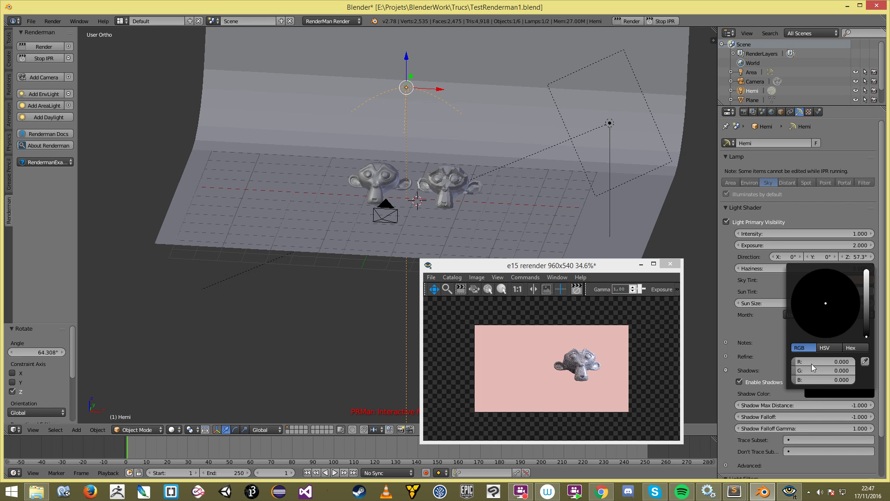
click(867, 278)
drag(835, 288, 836, 277)
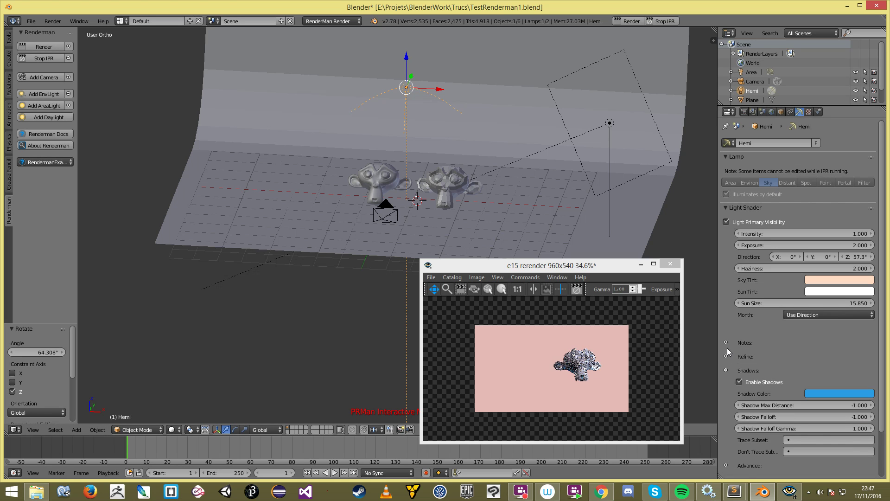
scroll(773, 438, down, 2)
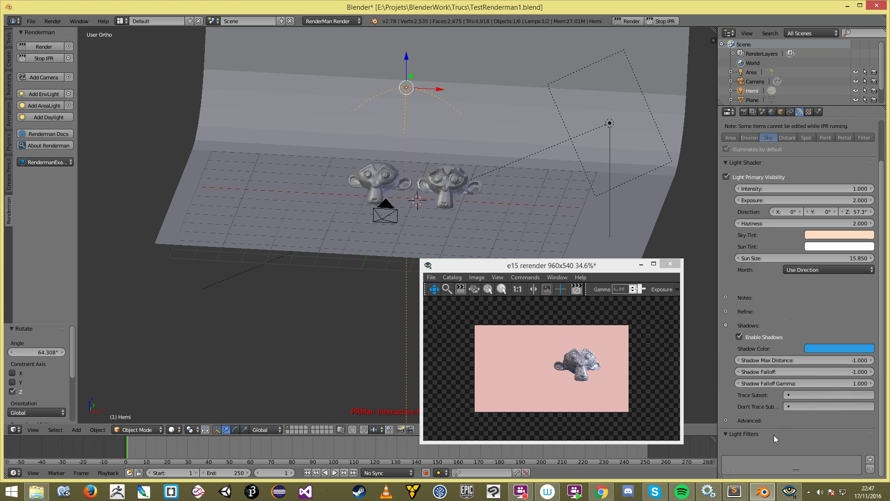
click(725, 325)
click(726, 339)
click(726, 334)
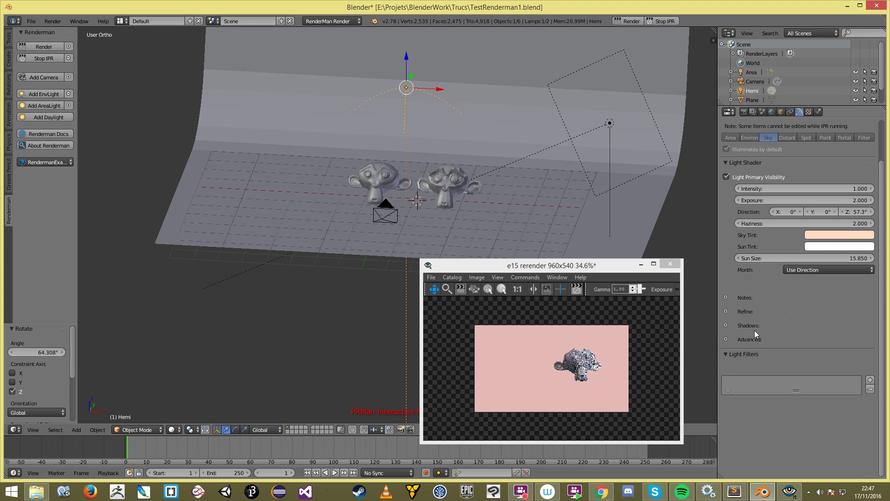
scroll(755, 330, up, 2)
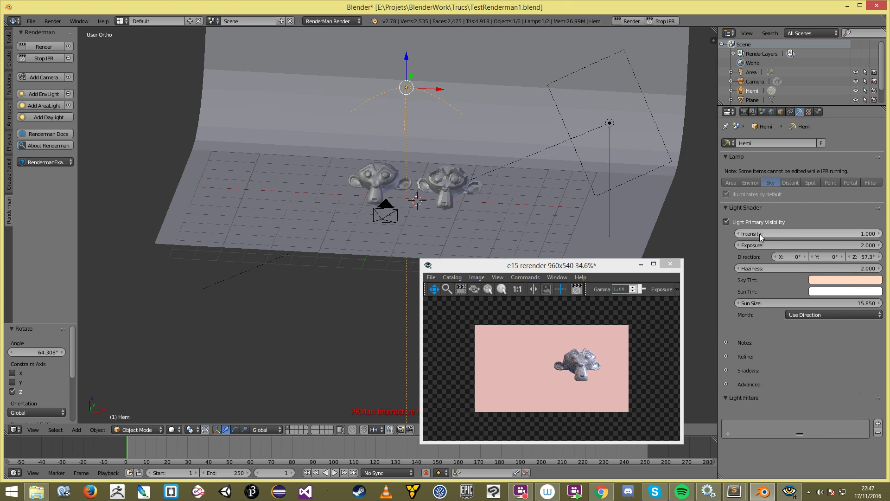
Step: Nudge the sun Direction slightly and stop the IPR render
drag(856, 255, 844, 258)
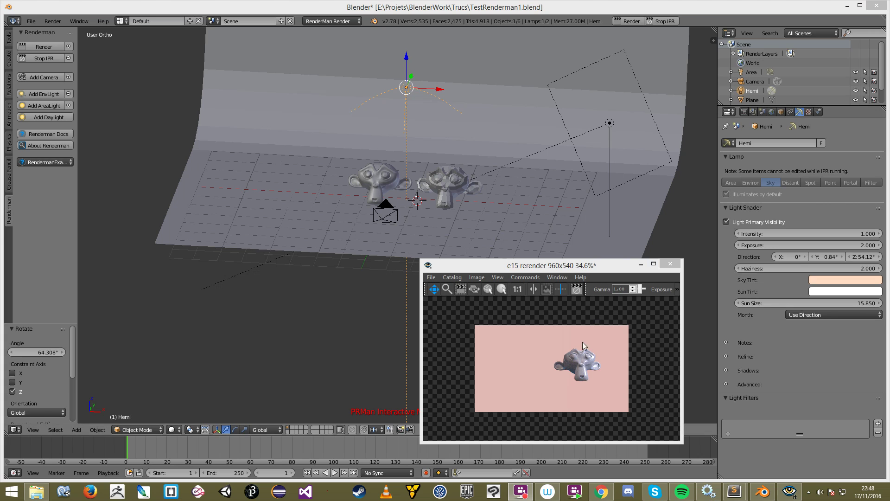
click(635, 327)
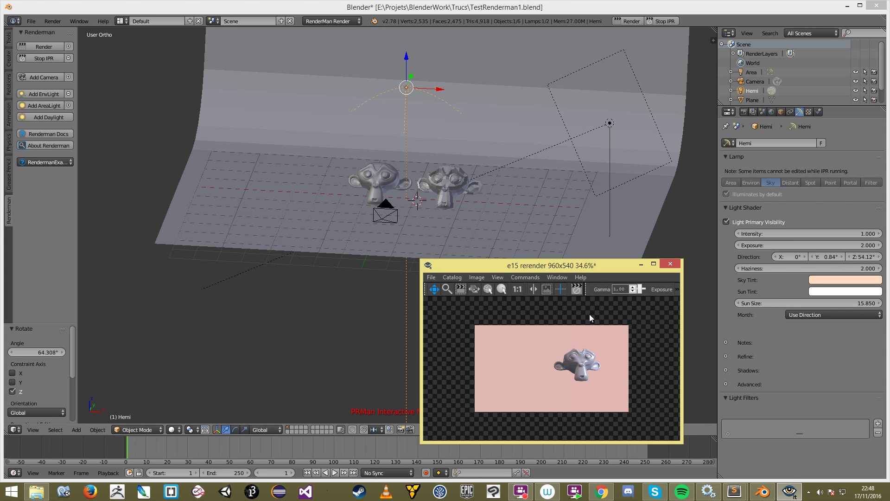
click(398, 136)
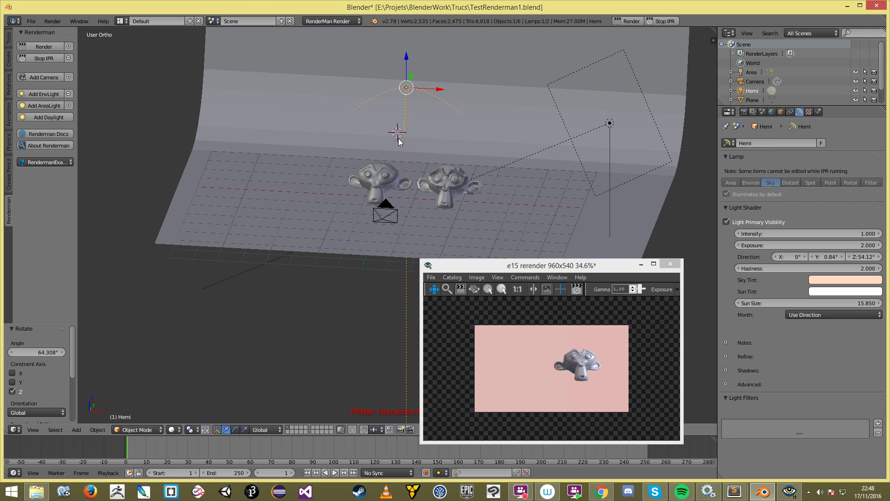
scroll(398, 142, down, 2)
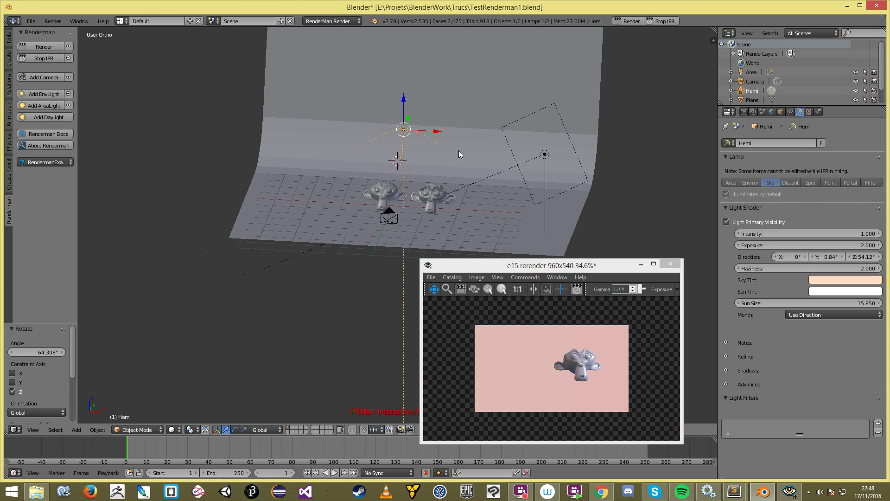
click(661, 22)
middle_drag(463, 205, 425, 191)
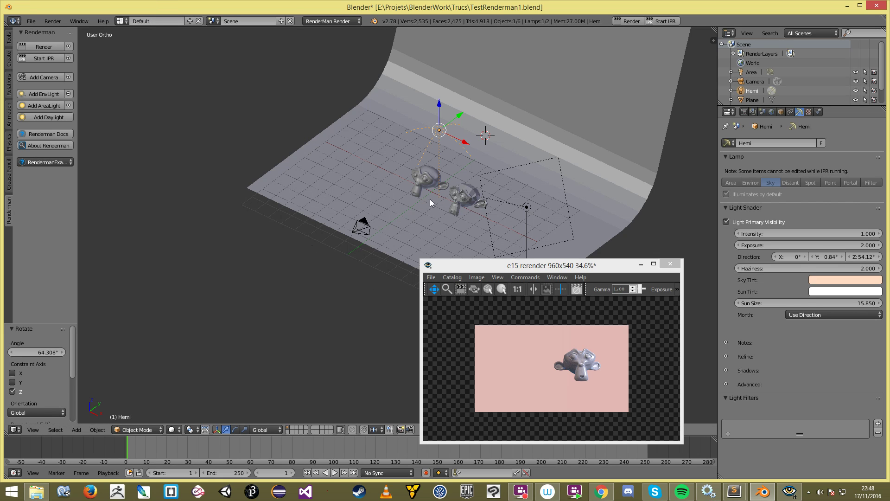
Step: Delete the old Hemi lamp, add a new Hemi lamp and raise it on Z above the monkeys
key(x)
click(459, 160)
key(shift+c)
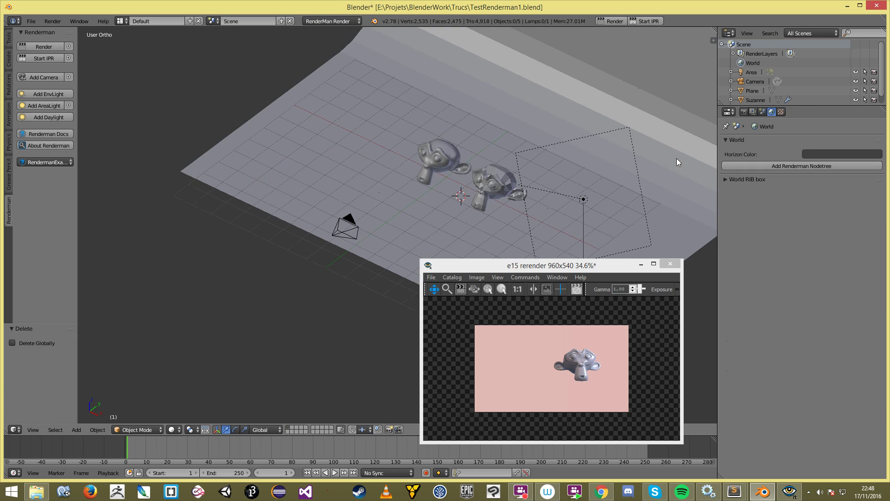
key(shift+a)
mouse_move(480, 145)
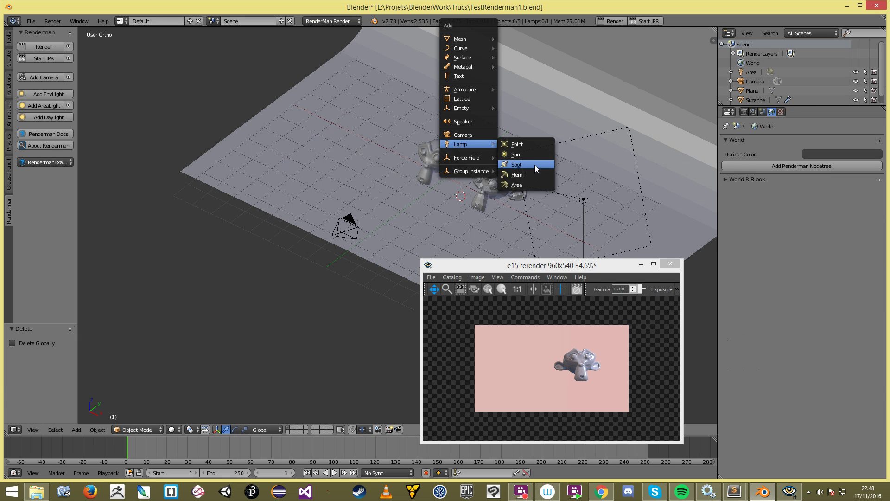
click(532, 175)
key(g)
key(z)
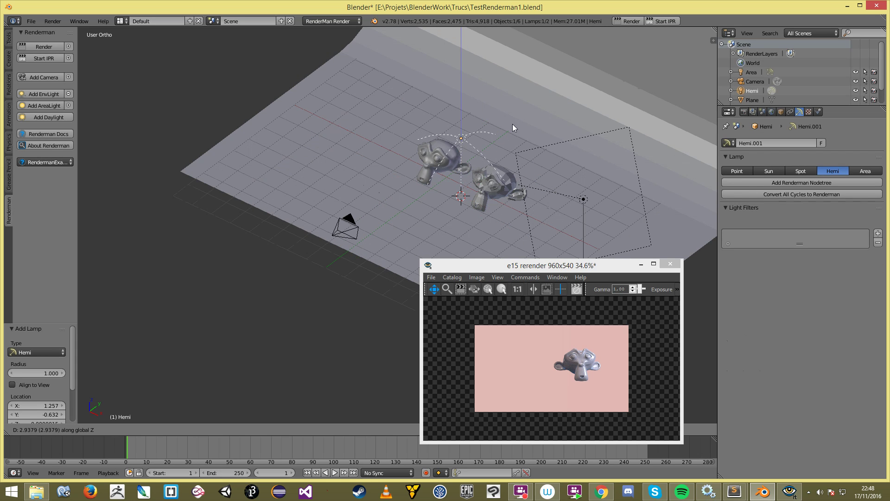
click(512, 123)
Step: Add a RenderMan node tree to the Hemi lamp and browse for its Basic Color Map
click(791, 180)
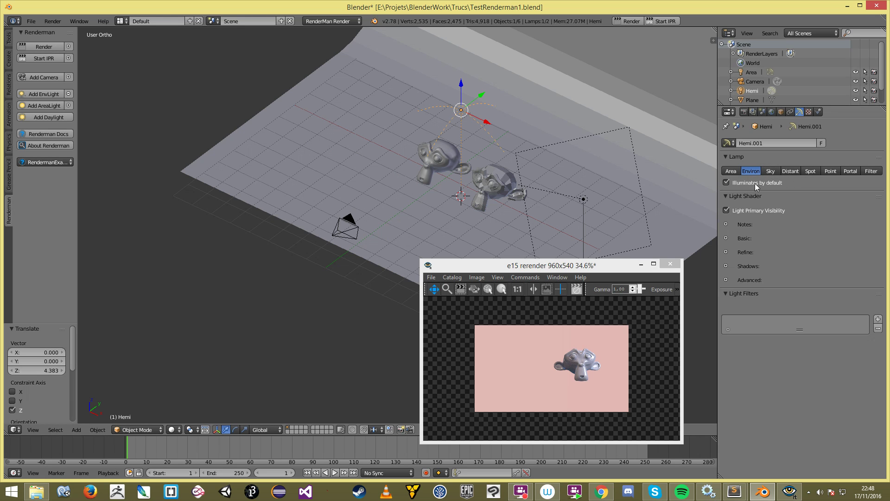
click(742, 236)
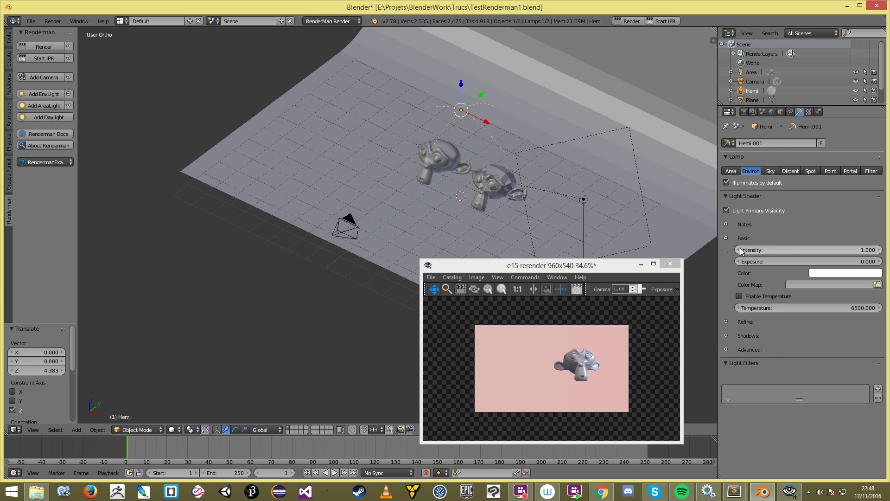
click(878, 284)
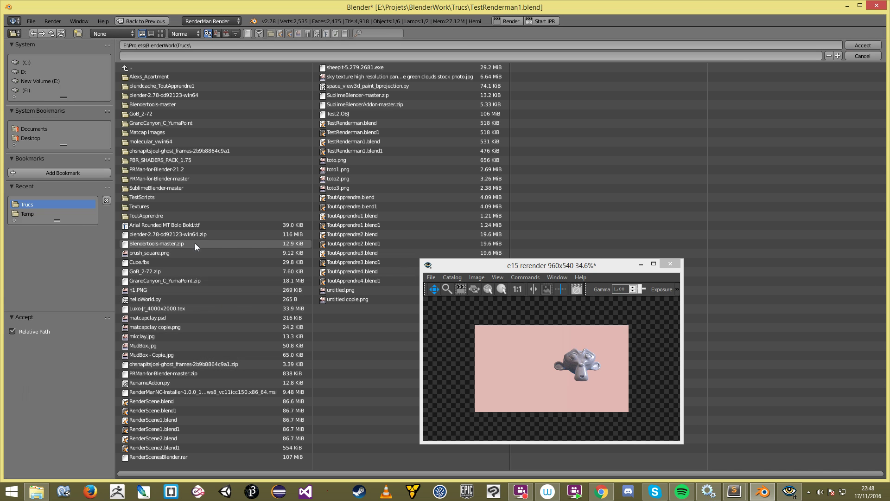
Step: Load Luxo-Jr_4000x2000.tex as the Environ light's Color Map and verify the path
click(168, 309)
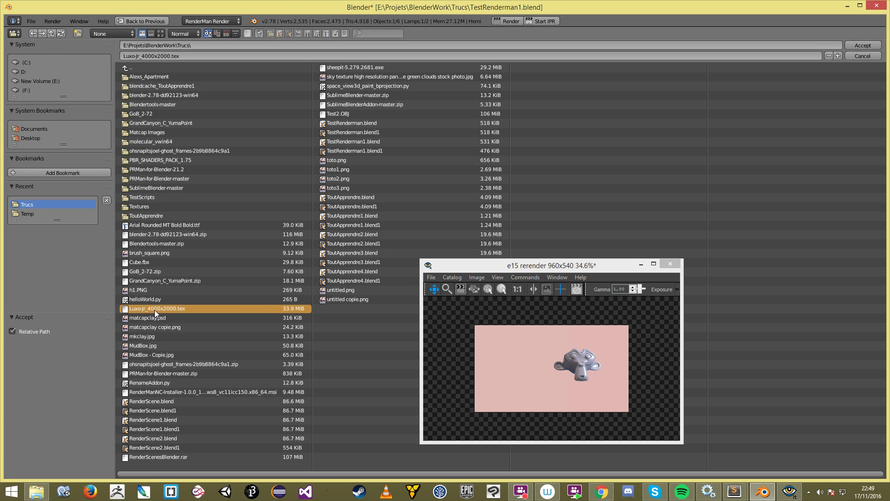
double_click(162, 308)
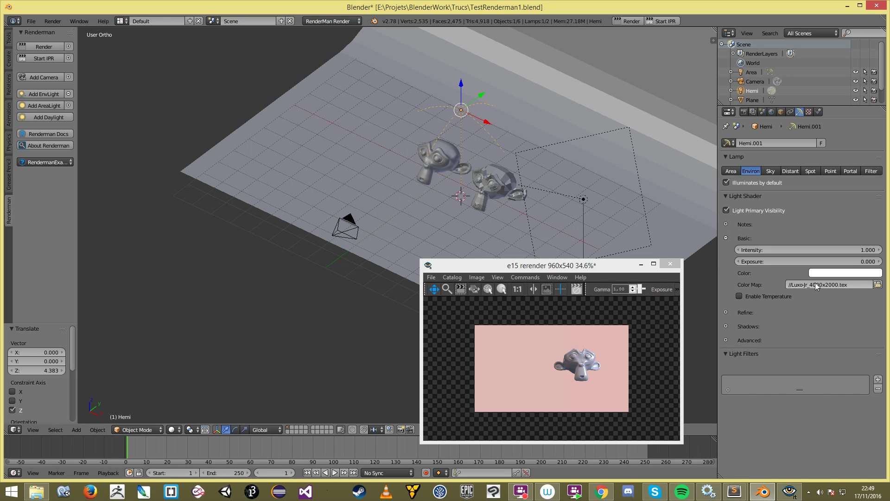
drag(852, 286, 841, 286)
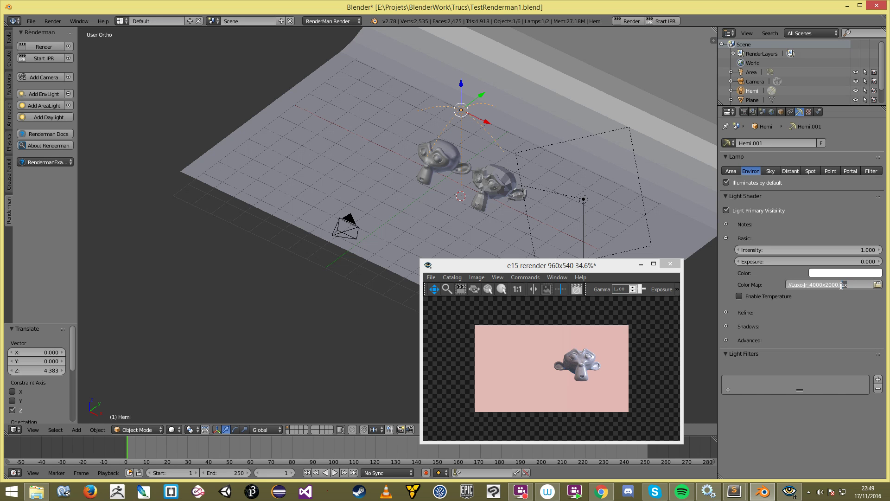
key(Return)
mouse_move(429, 222)
middle_down()
mouse_move(457, 212)
mouse_move(427, 216)
middle_up()
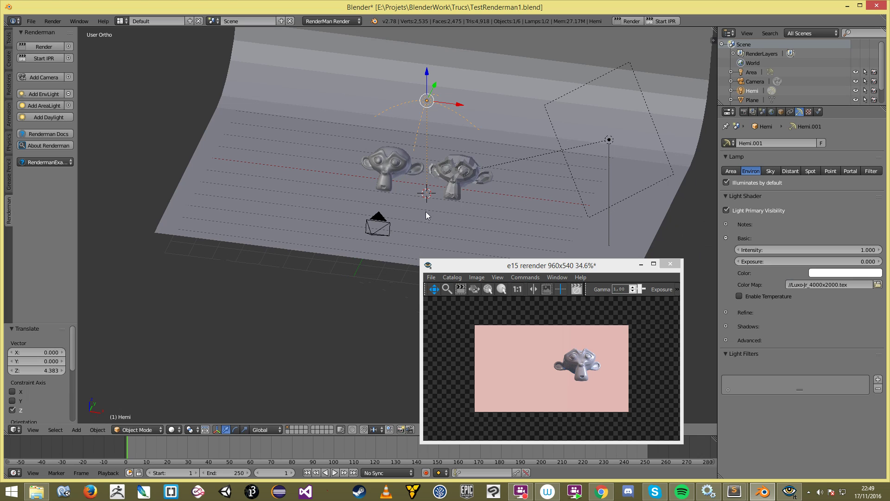
Step: Select Suzanne.001 and start RenderMan IPR from the Render properties
right_click(496, 185)
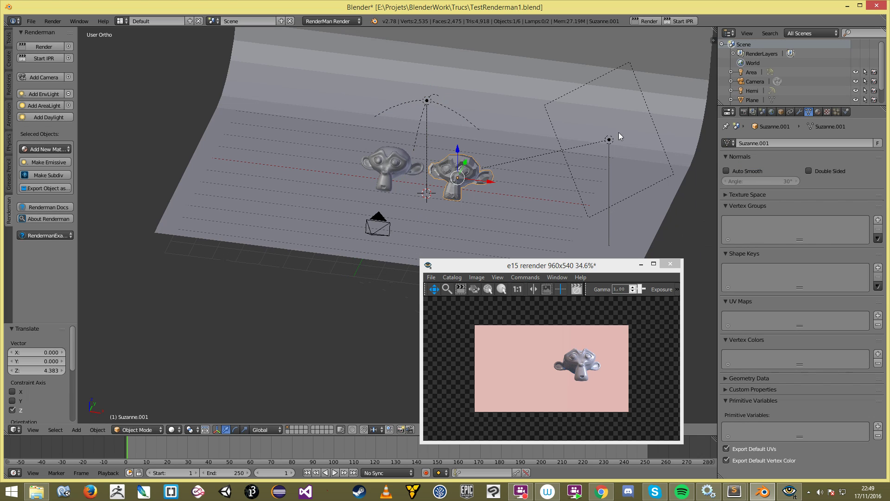
click(747, 112)
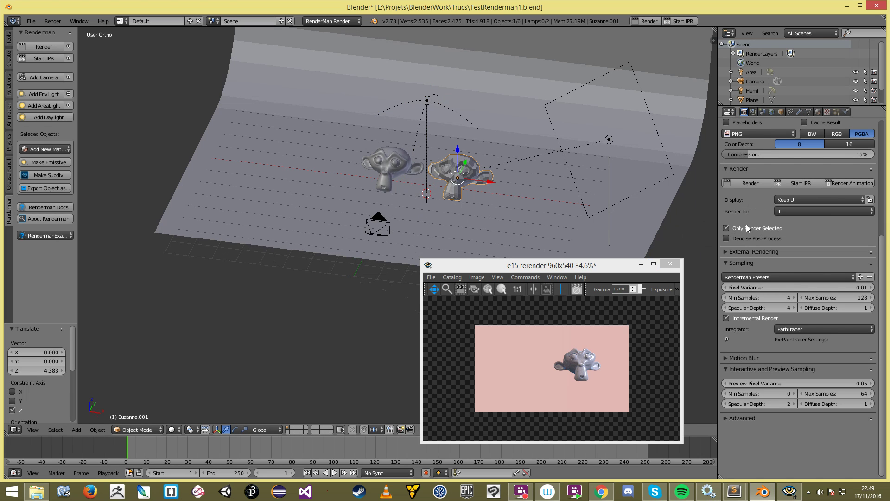
scroll(746, 146, up, 3)
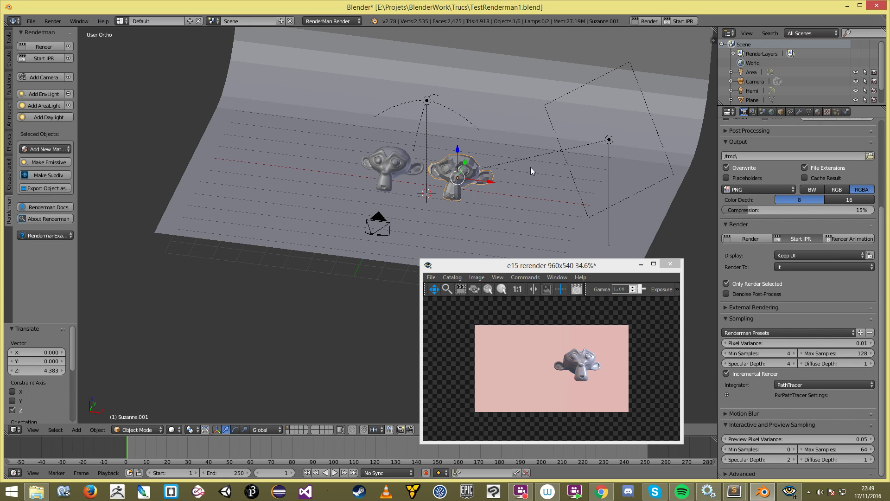
scroll(574, 378, up, 2)
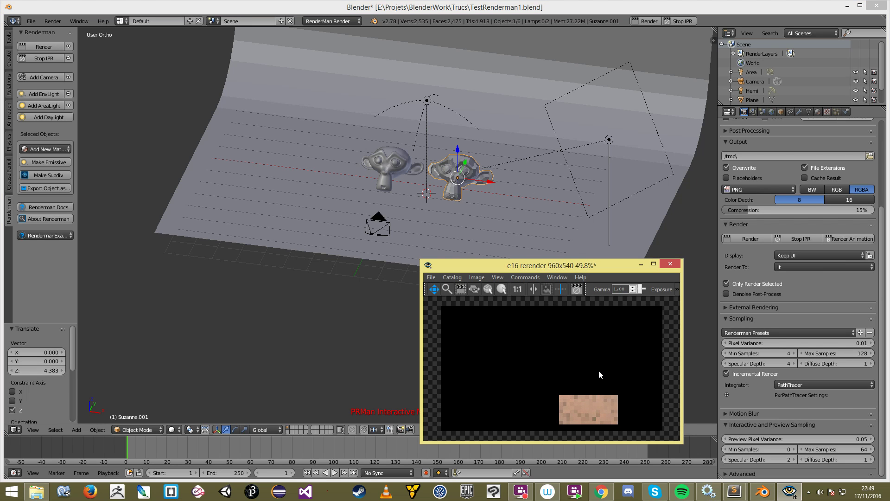
click(453, 184)
scroll(451, 185, down, 2)
middle_drag(452, 188, 422, 186)
Step: Repeatedly rotate the environment lamp about Z until grass fills the render behind the monkey
key(a)
right_click(431, 120)
scroll(410, 172, down, 2)
key(r)
key(z)
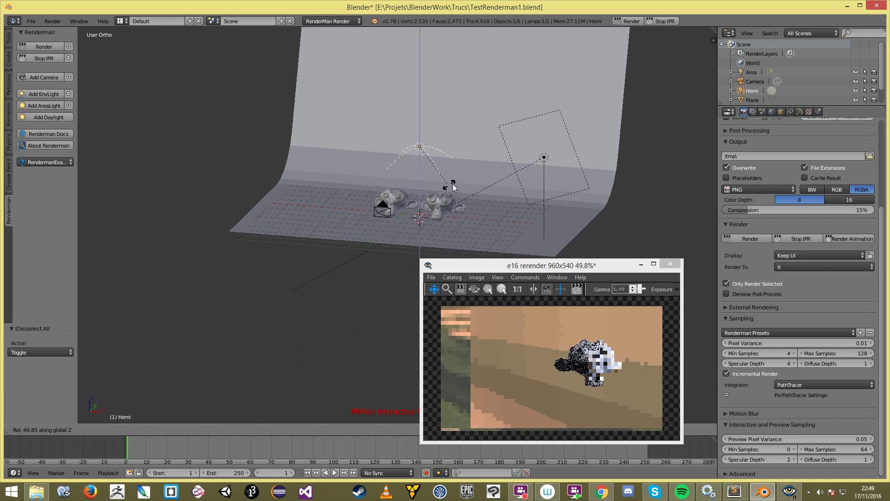
click(457, 183)
key(r)
key(z)
click(487, 174)
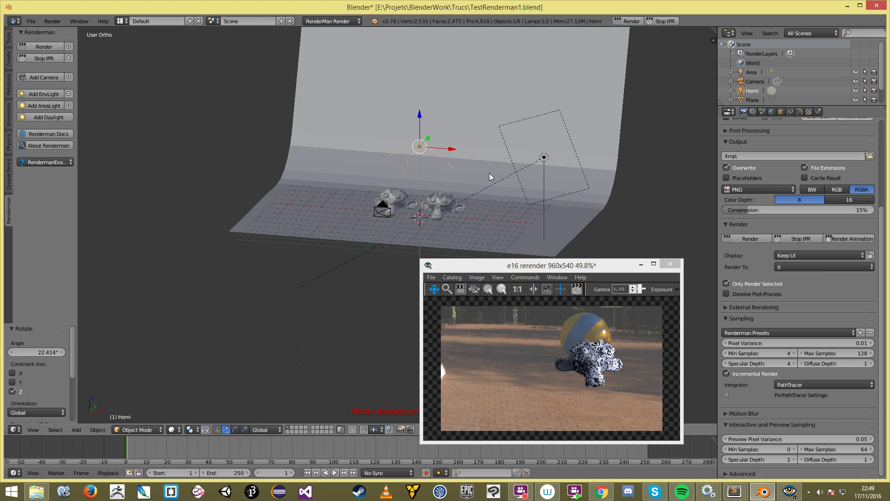
key(r)
key(z)
click(477, 185)
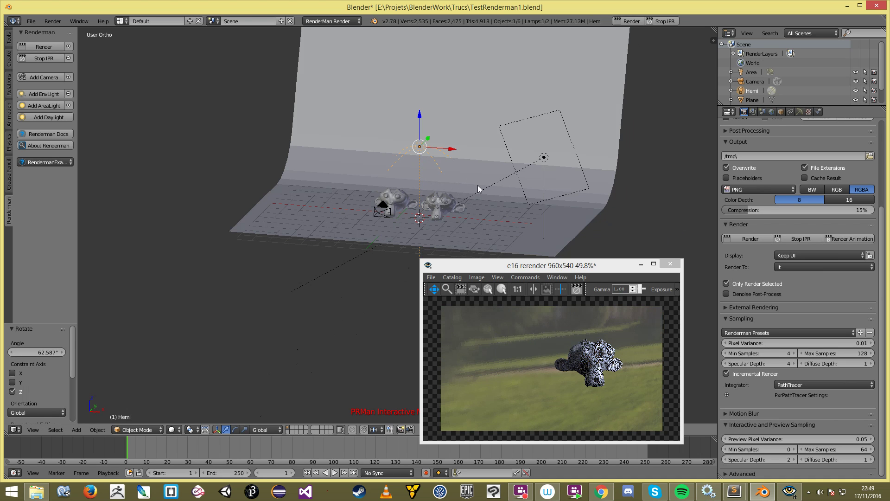
key(r)
key(z)
click(533, 178)
key(r)
key(z)
click(625, 162)
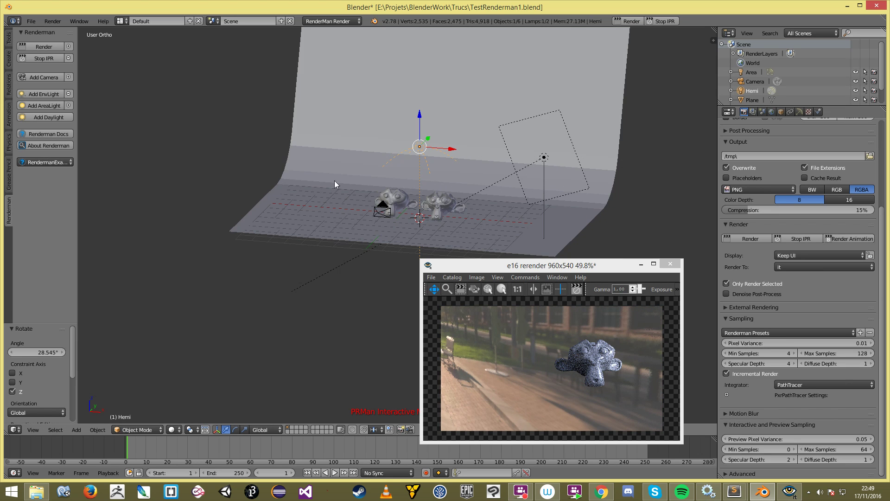
scroll(377, 195, down, 2)
key(r)
key(z)
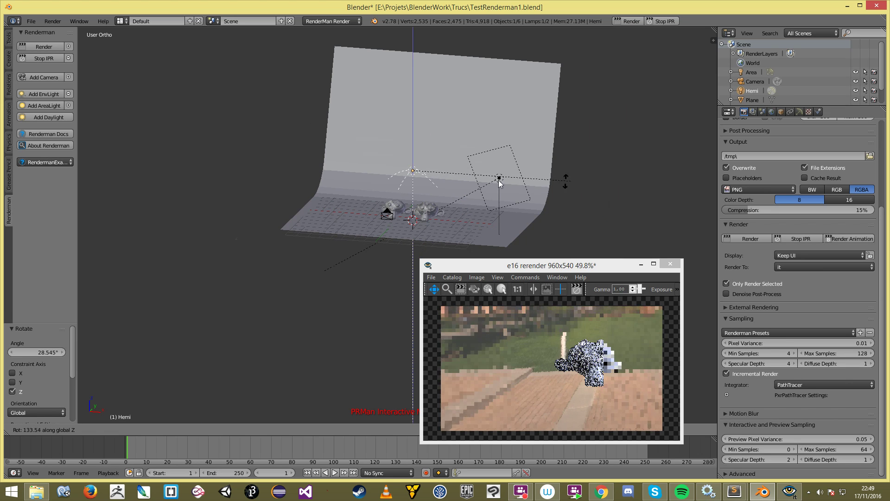
click(512, 162)
key(r)
key(z)
click(568, 165)
key(r)
key(z)
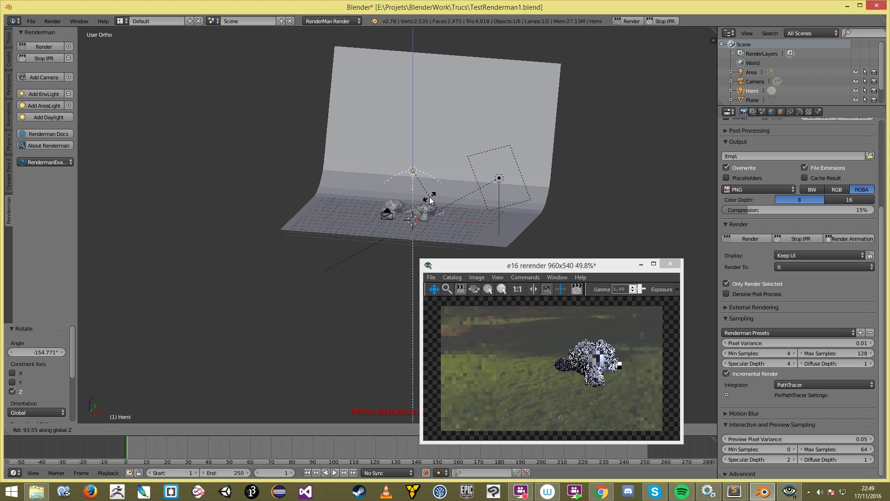
click(249, 177)
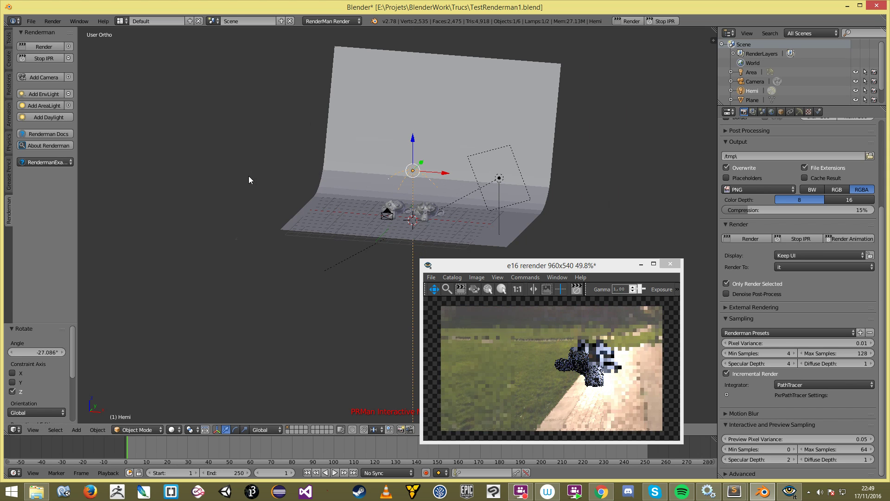
scroll(434, 152, down, 3)
scroll(435, 148, down, 1)
key(r)
key(z)
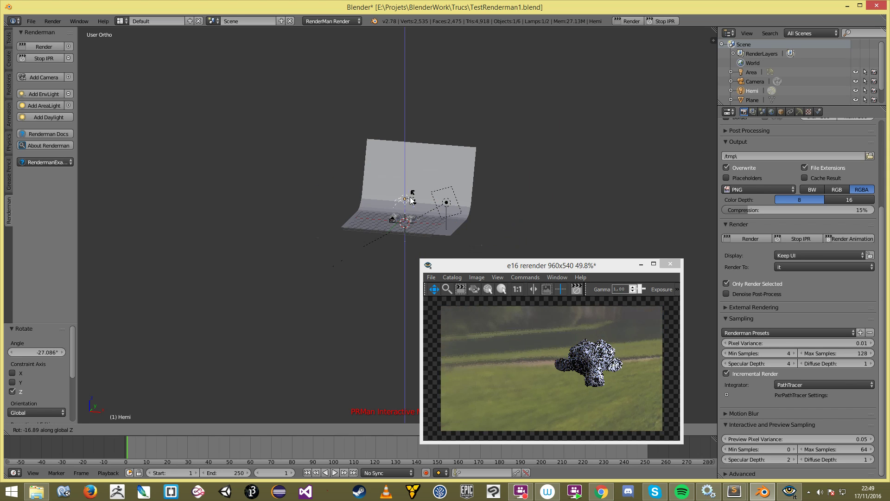
click(480, 196)
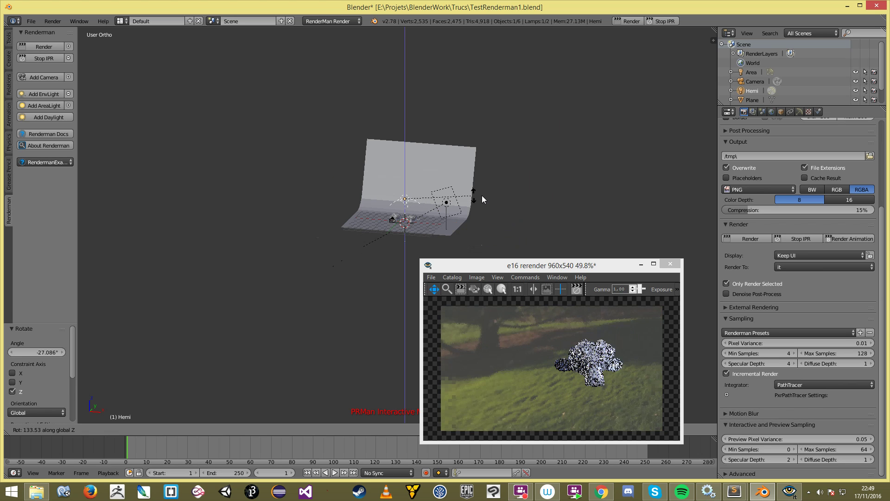
scroll(444, 207, up, 4)
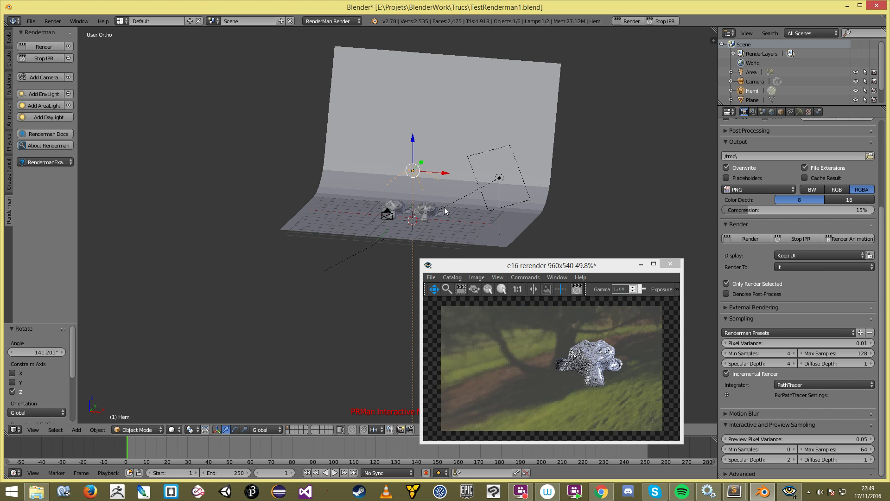
key(r)
key(z)
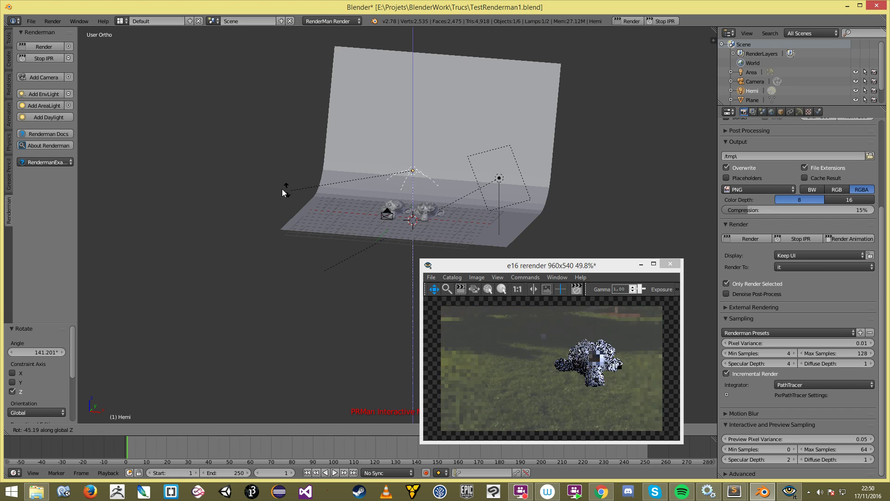
click(433, 184)
scroll(436, 185, up, 3)
key(r)
key(z)
click(454, 192)
scroll(459, 193, up, 2)
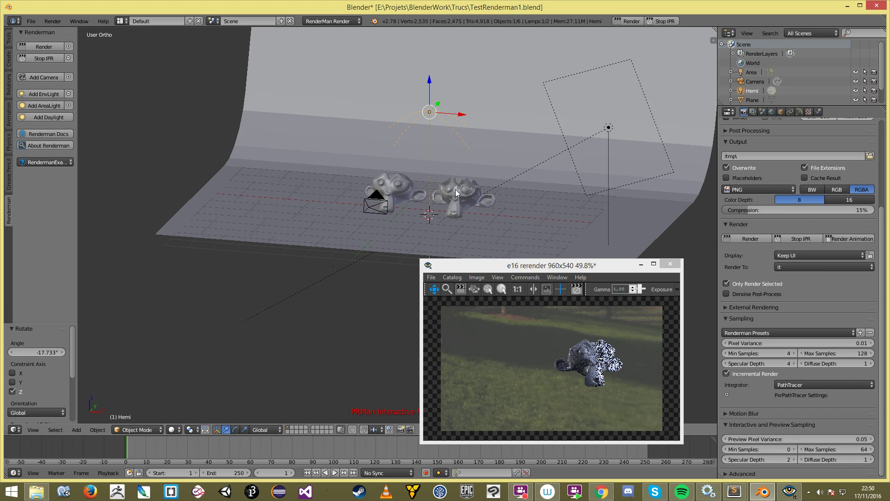
Step: Reselect the environment lamp to check its settings, then stop the IPR render
key(a)
scroll(493, 155, down, 2)
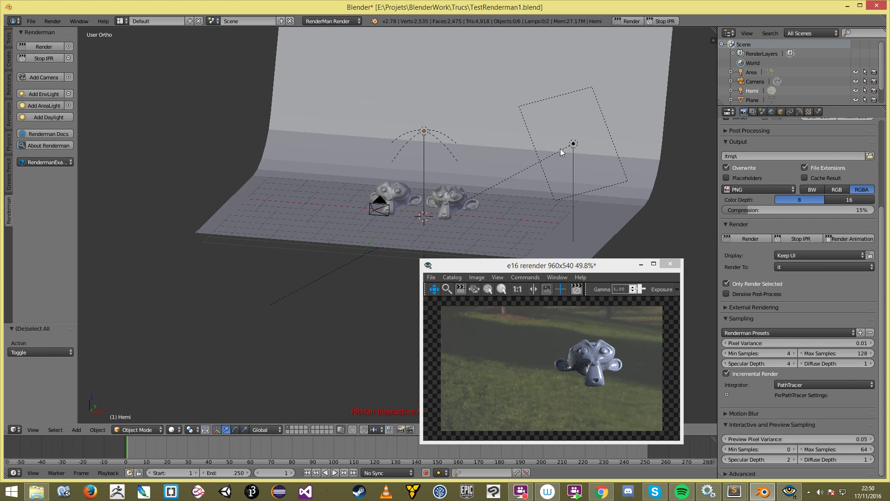
shift+middle_drag(519, 179, 447, 155)
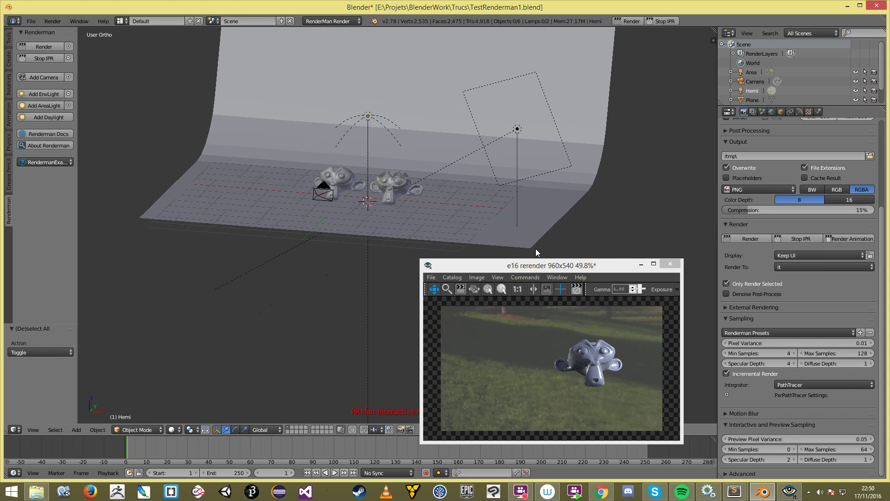
right_click(377, 122)
click(799, 112)
click(410, 206)
scroll(411, 211, down, 2)
key(a)
middle_drag(411, 214, 434, 221)
click(661, 22)
Step: Add a new Point lamp and give it a RenderMan node tree
key(shift+a)
mouse_move(490, 206)
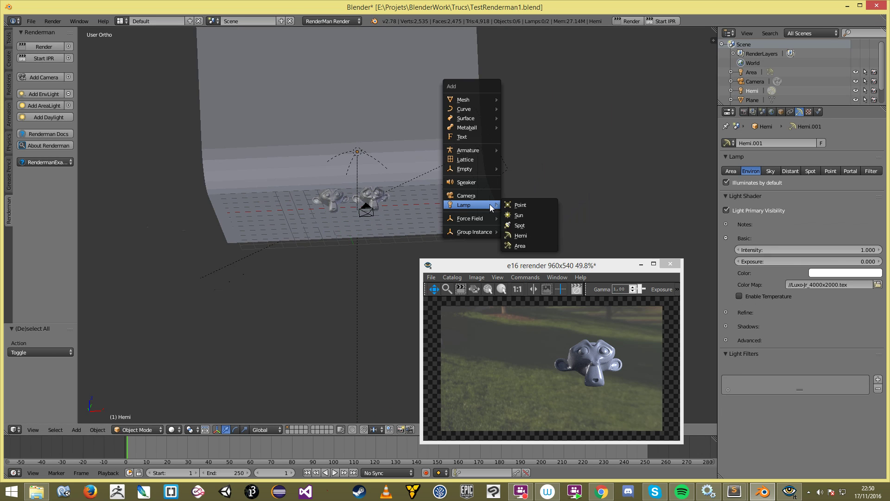
click(533, 205)
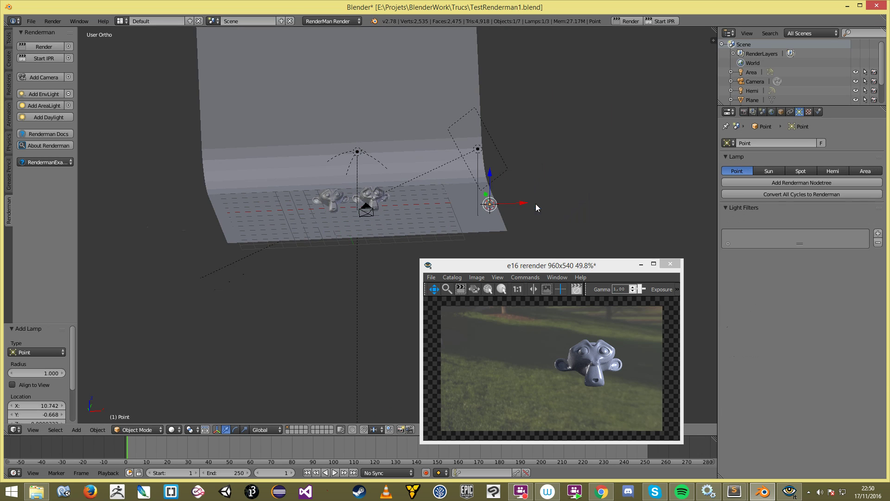
click(762, 181)
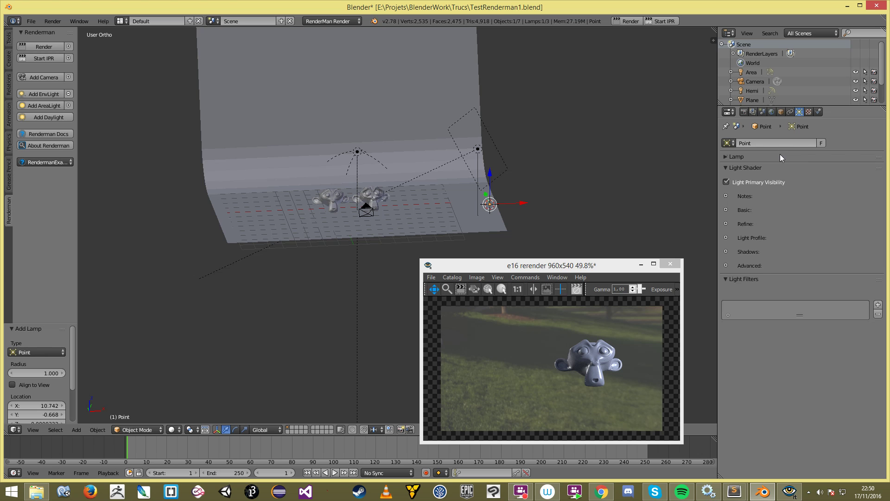
Step: Try spot then distant light types while raising the lamp above the backdrop and rotating it
click(816, 170)
scroll(487, 219, down, 3)
key(g)
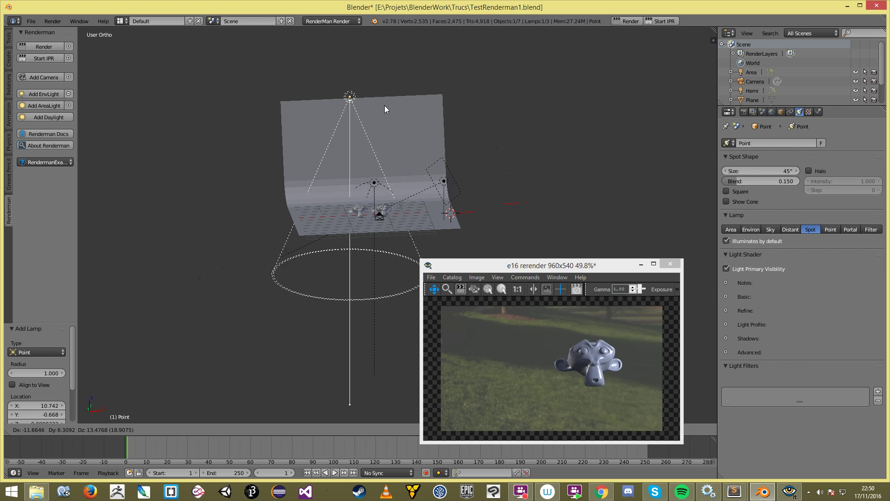
click(414, 97)
scroll(625, 210, up, 2)
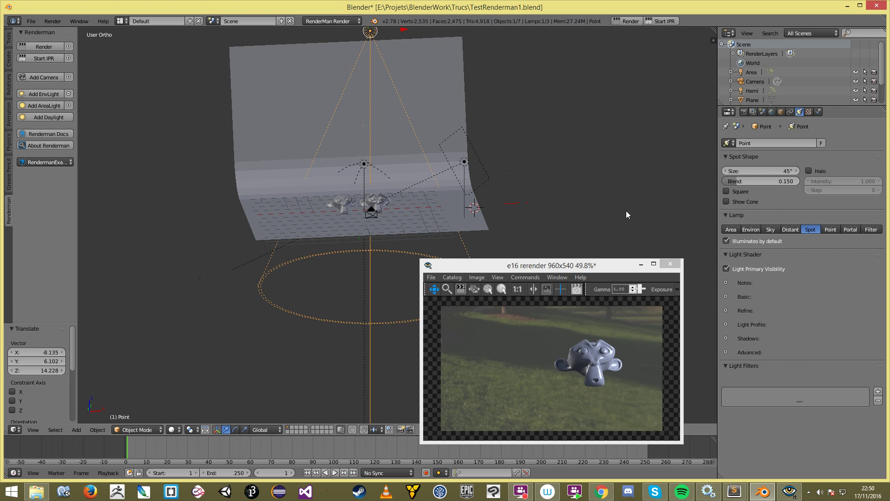
click(790, 229)
scroll(423, 175, down, 2)
key(r)
click(356, 176)
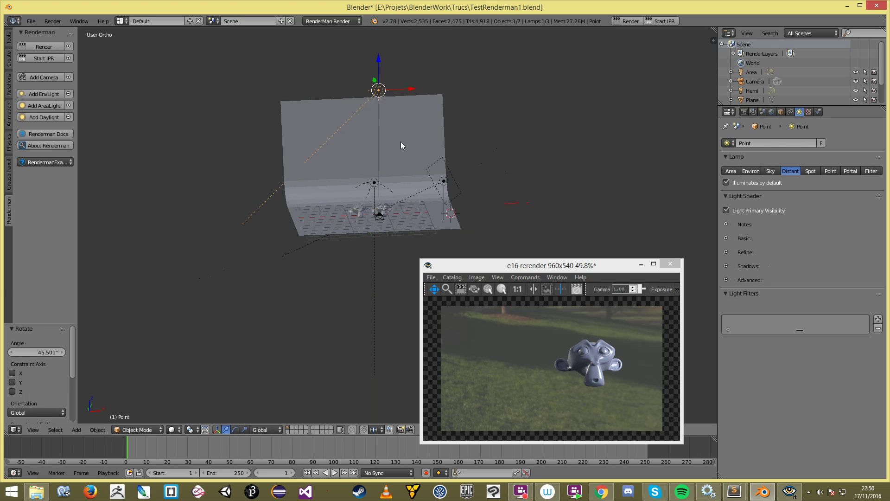
Step: Reposition and trackball-rotate the lamp toward the two Suzannes
middle_drag(401, 142, 331, 181)
key(g)
click(366, 203)
key(r)
key(r)
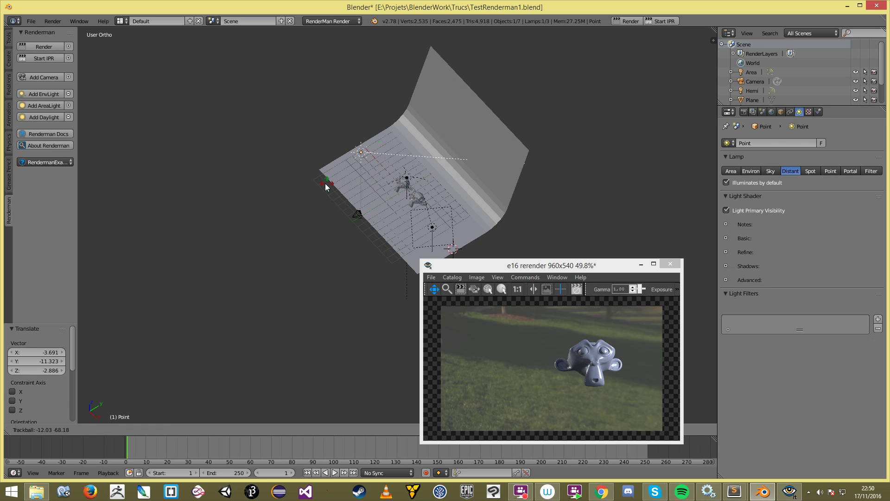
click(329, 187)
key(g)
click(410, 201)
middle_drag(410, 202, 480, 185)
key(r)
key(r)
click(419, 196)
scroll(419, 196, up, 4)
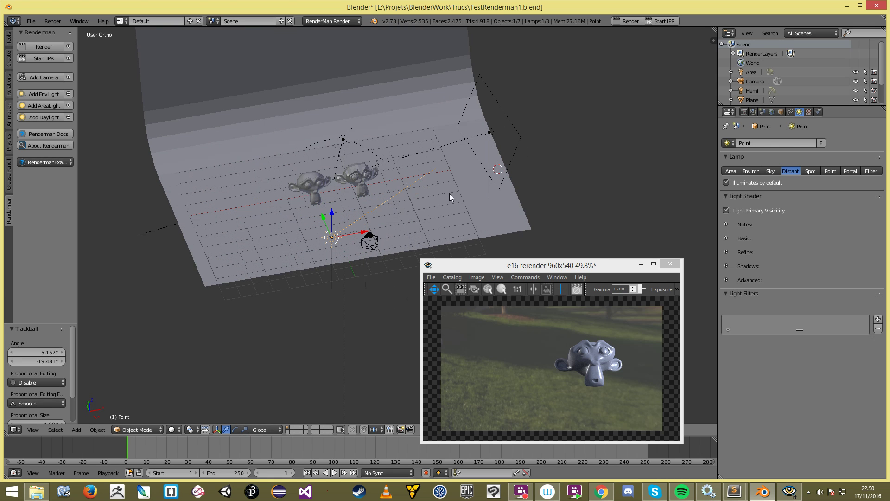
Step: Make the lamp an Area light with Disk shape, briefly trying Sphere
click(731, 171)
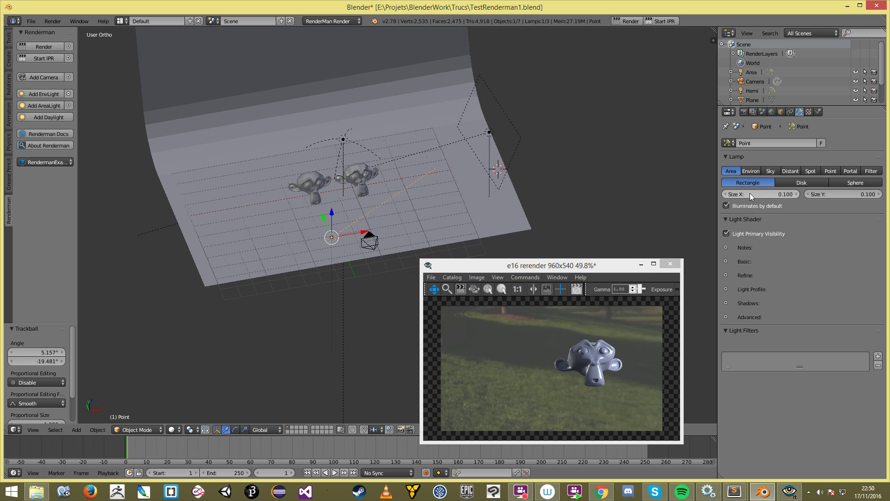
click(807, 184)
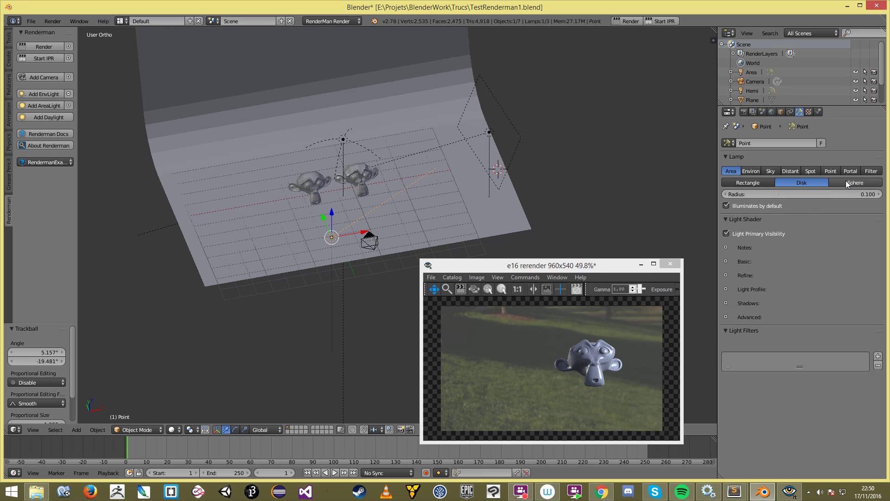
click(848, 184)
click(814, 185)
Step: Raise the disk area light near the Suzannes and start the RenderMan IPR
scroll(352, 199, up, 3)
key(g)
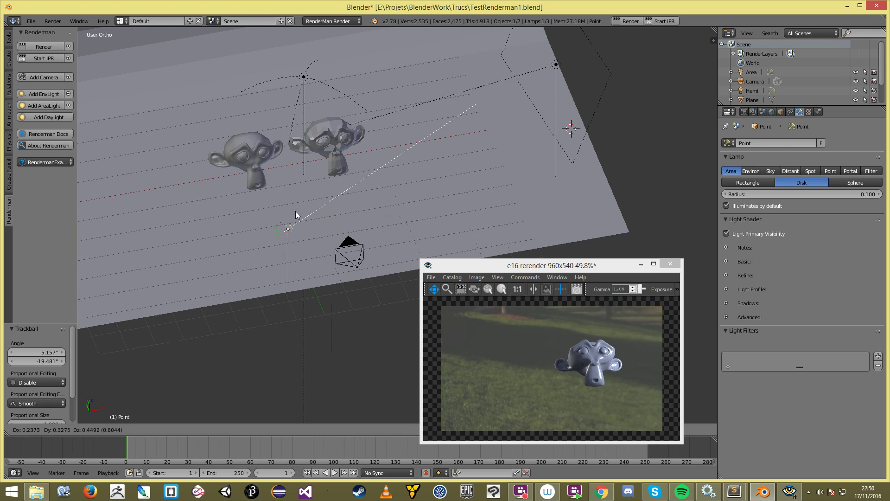
click(297, 196)
scroll(296, 196, down, 4)
middle_drag(421, 178, 415, 179)
click(659, 23)
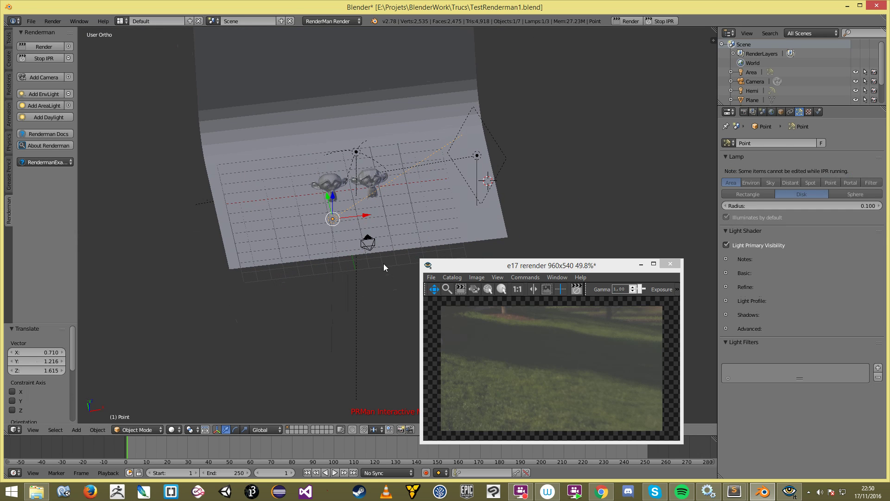
Step: Restart the RenderMan IPR from the Render properties
click(743, 112)
click(666, 21)
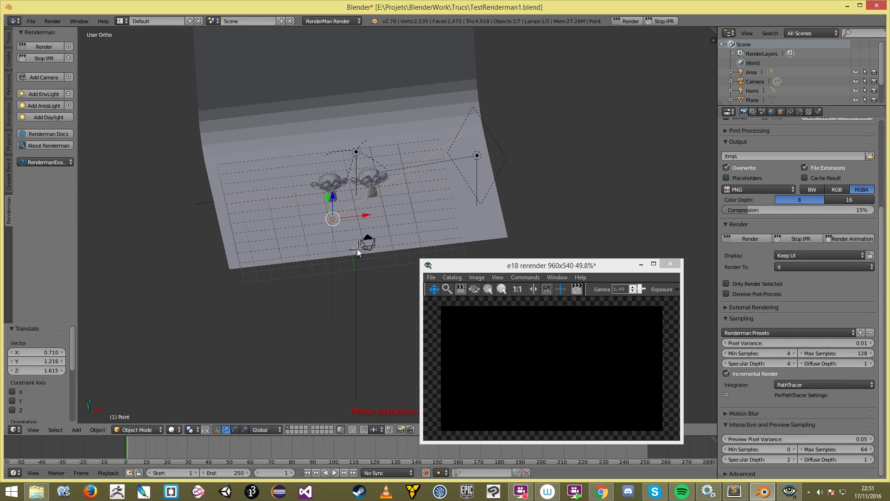
scroll(357, 252, up, 3)
Step: In right side view, move the disk lamp down and forward and tilt it toward the Suzannes
key(KP_3)
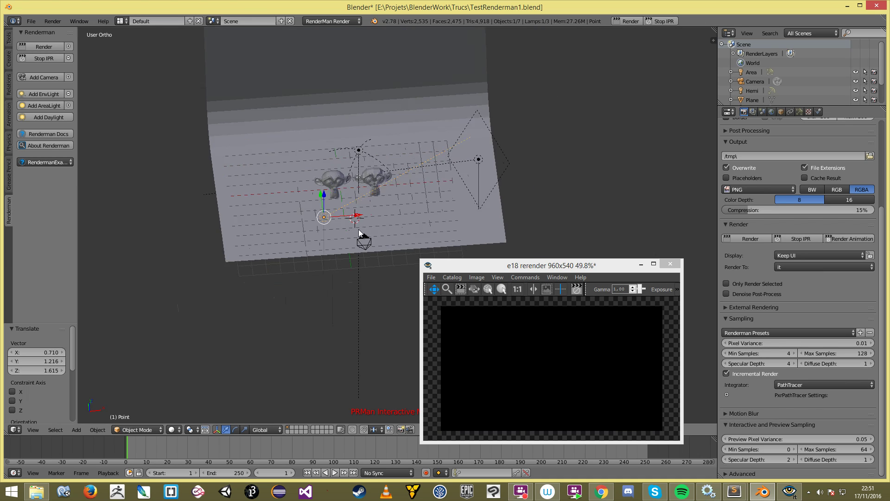
key(g)
click(472, 198)
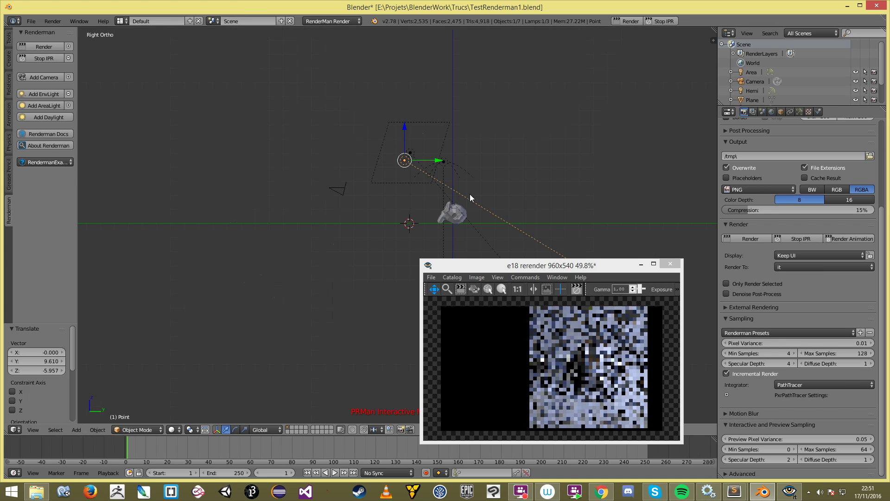
key(g)
click(504, 242)
key(r)
Step: Turn the lamp about the vertical axis, shift it left, and tilt it 23.613° in side view
key(r)
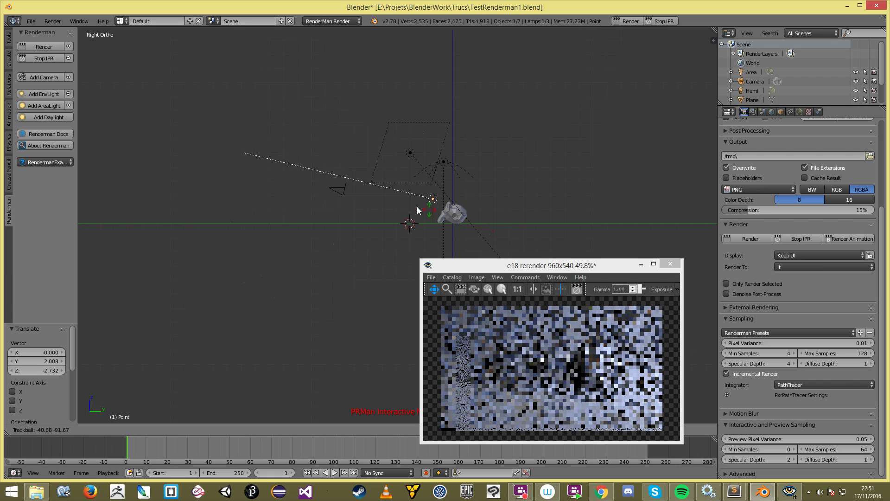
click(405, 203)
middle_drag(405, 201, 459, 208)
key(g)
click(431, 208)
key(r)
key(z)
click(390, 223)
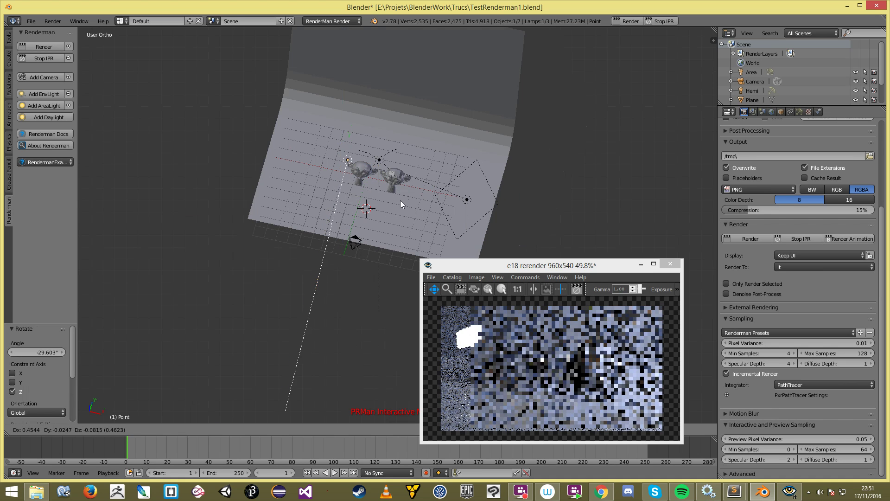
key(KP_3)
key(g)
click(366, 190)
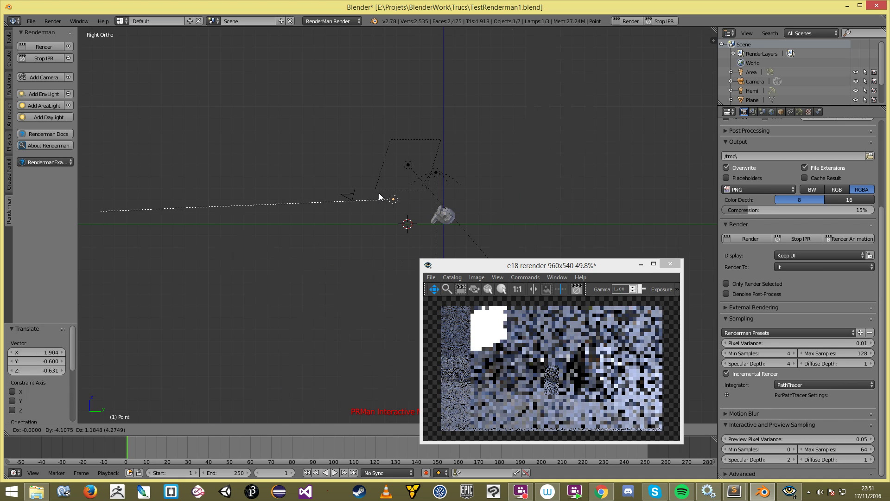
key(r)
click(416, 218)
key(g)
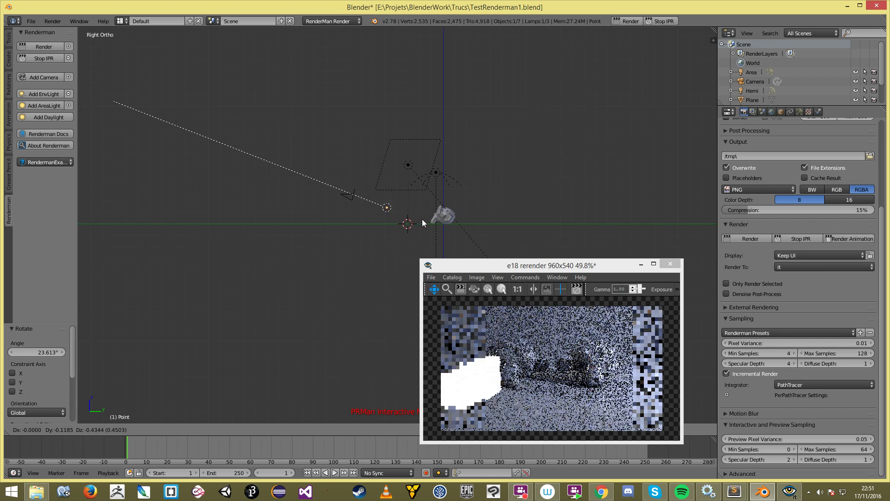
click(438, 216)
Step: Settle the disk lamp's final spot between the Suzannes and check it from the front view
middle_drag(383, 204, 332, 232)
scroll(332, 232, up, 4)
key(g)
click(356, 235)
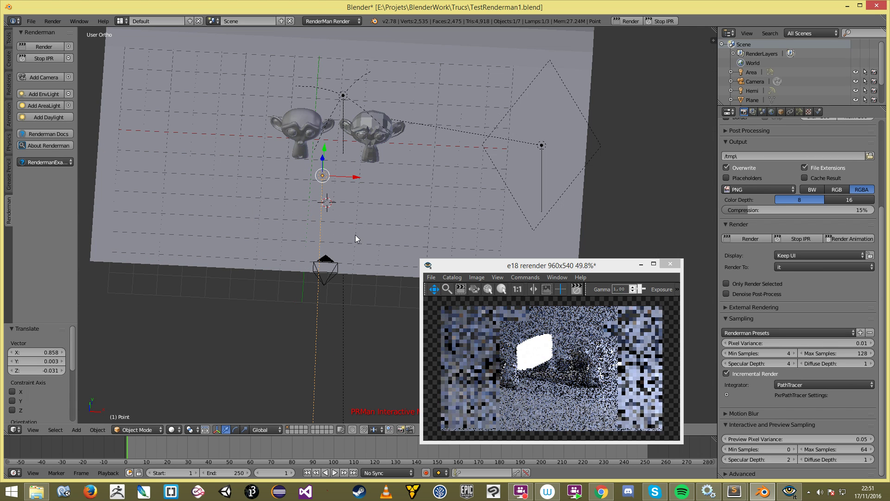
middle_drag(400, 184, 358, 183)
key(KP_1)
scroll(334, 172, up, 2)
scroll(311, 173, down, 1)
key(r)
click(358, 183)
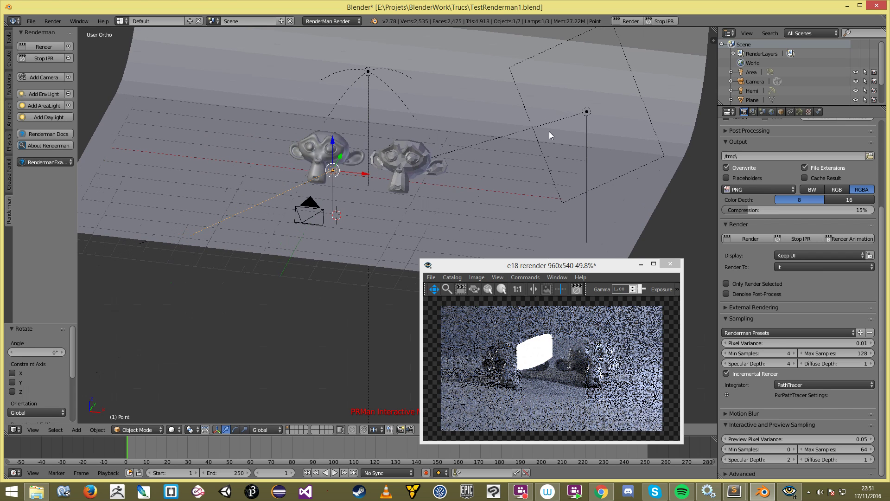
Step: Turn off the disk lamp's Light Primary Visibility, rerender the IPR, and inspect the lit Suzannes
click(800, 112)
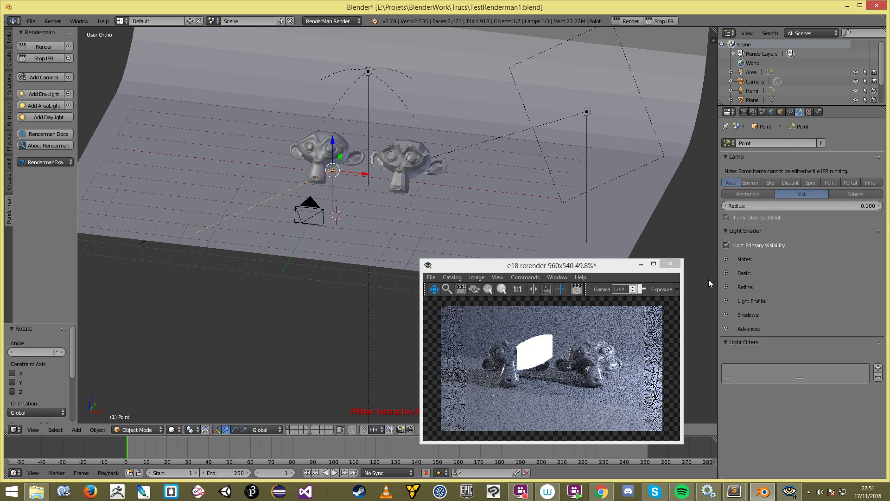
click(727, 244)
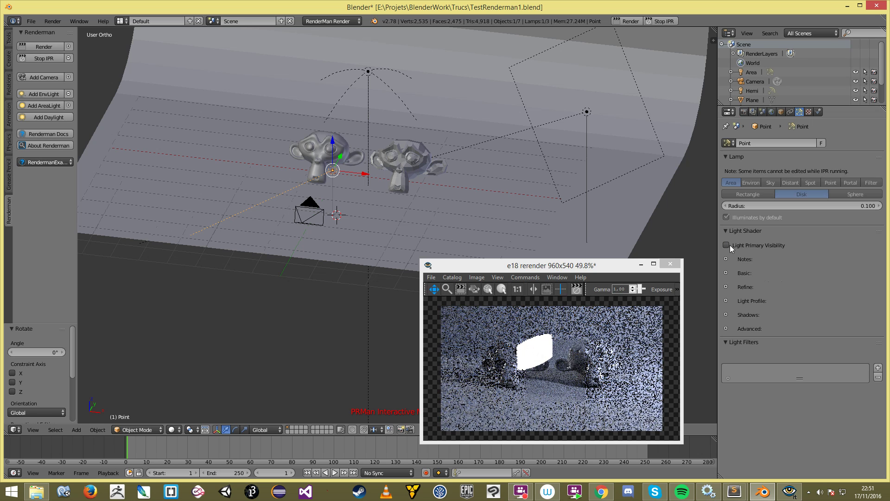
click(663, 21)
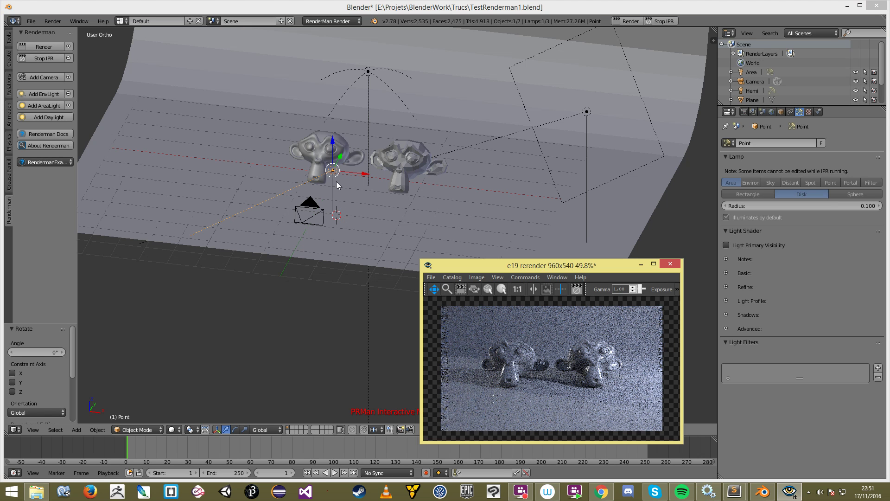
middle_drag(340, 184, 366, 181)
middle_drag(430, 190, 306, 195)
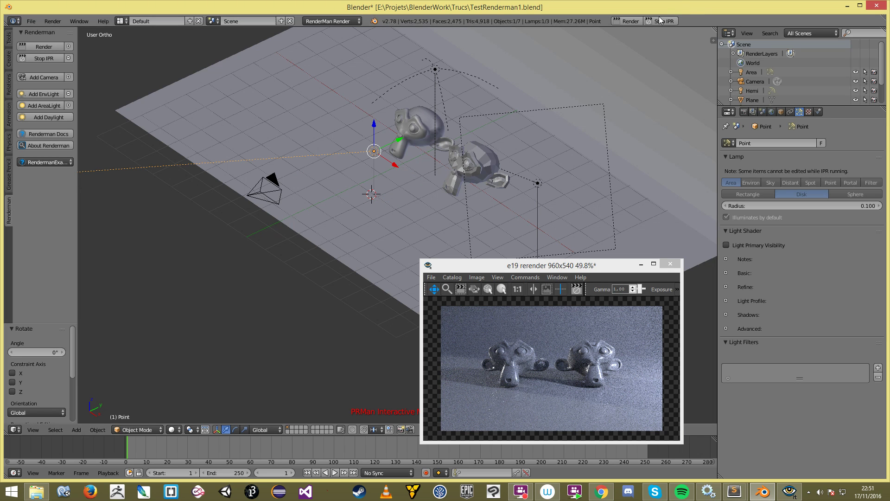
Step: Save over the blend file and delete the Point lamp
key(ctrl+s)
click(461, 173)
key(x)
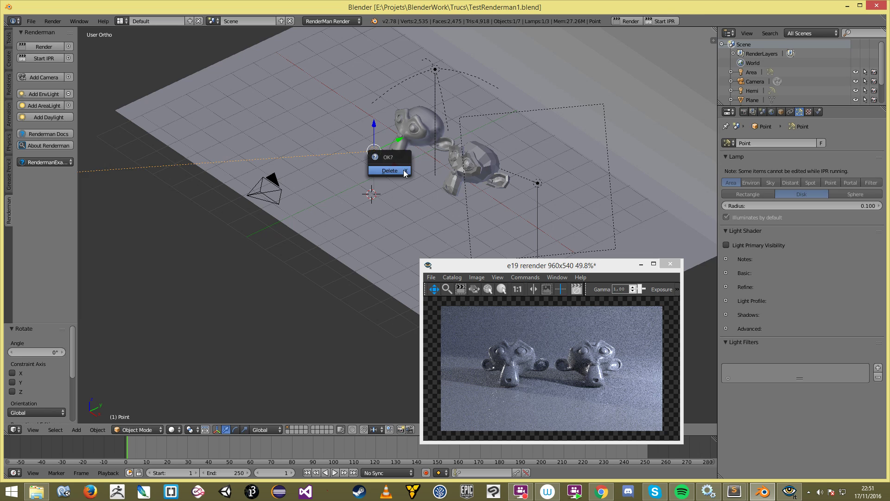
click(403, 170)
scroll(449, 177, down, 4)
scroll(432, 155, up, 3)
Step: Duplicate the Area lamp as Area.001 and place it left of the Suzannes
right_click(432, 154)
key(KP_1)
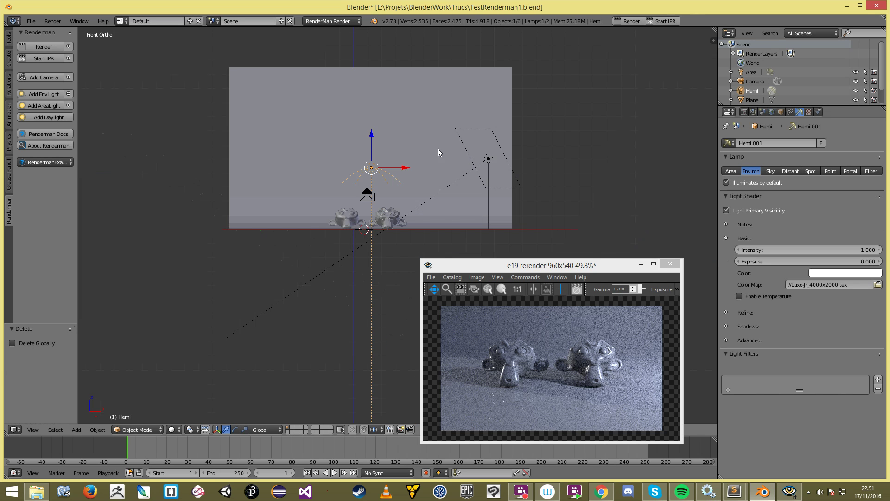
right_click(441, 158)
key(a)
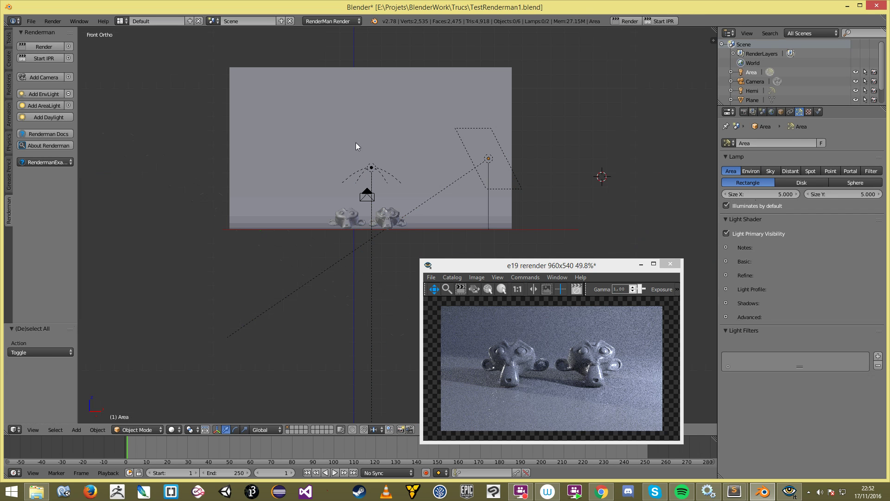
key(shift+a)
mouse_move(355, 144)
right_click(487, 161)
key(shift+d)
click(301, 167)
Step: Rotate and move Area.001 in top view so it aims at the Suzannes
key(KP_7)
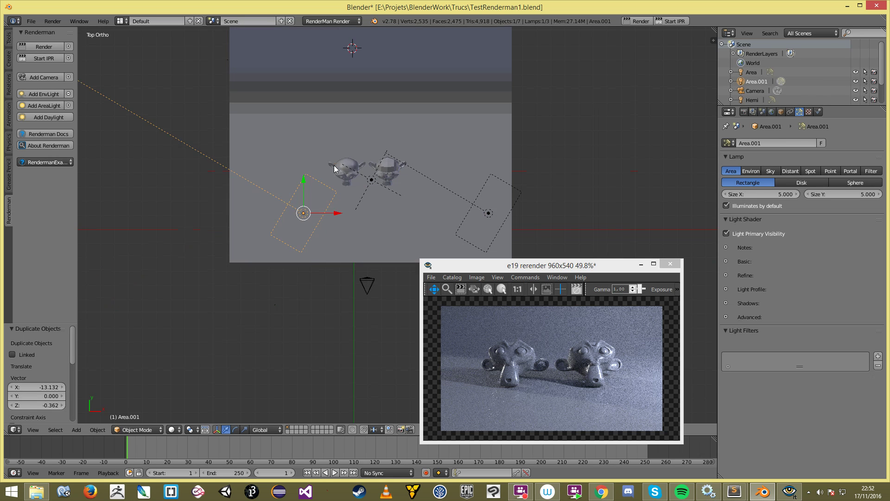
key(r)
click(372, 260)
key(g)
click(346, 238)
key(r)
click(373, 235)
key(g)
click(362, 262)
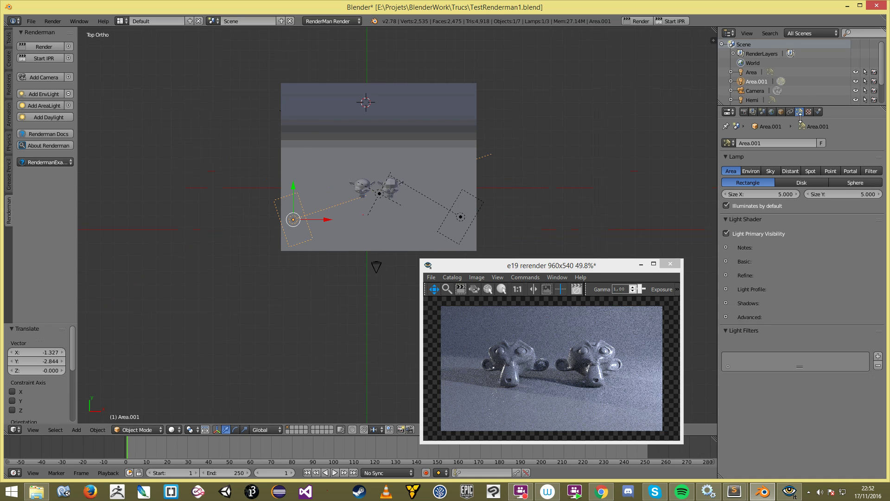
Step: Change the Area lamp's colour from red to blue and restart the IPR
click(726, 261)
click(837, 295)
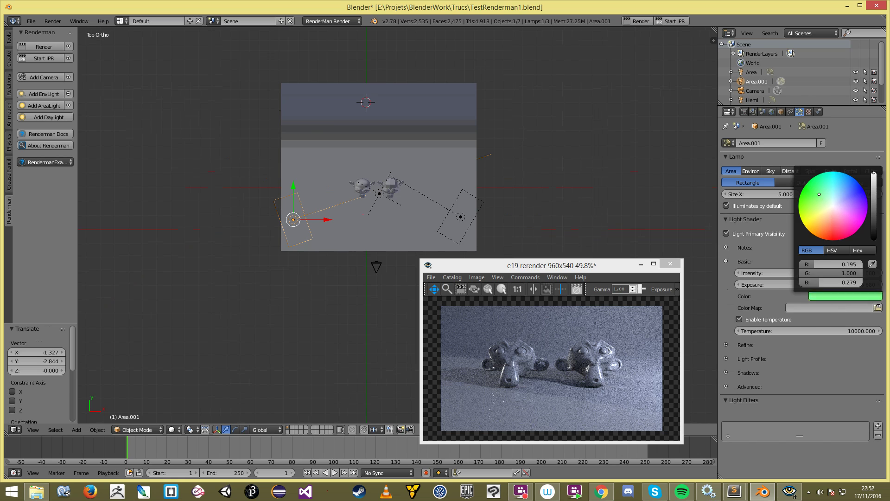
key(a)
right_click(464, 221)
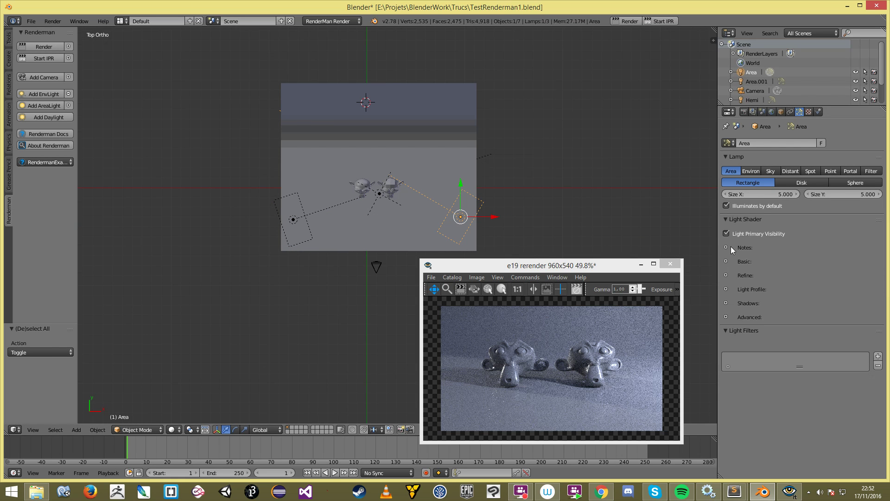
click(726, 261)
click(841, 296)
drag(829, 240, 863, 190)
click(663, 22)
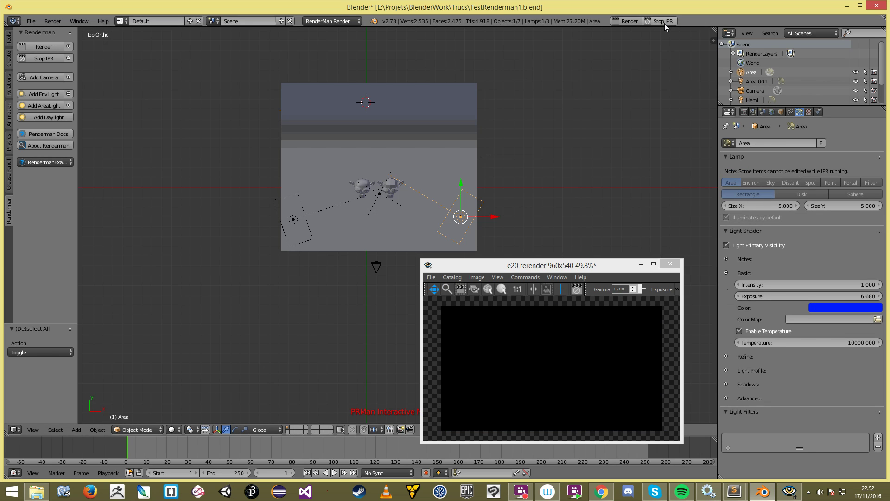
Step: Move the render window aside and select the backdrop plane
click(586, 343)
drag(543, 268, 587, 274)
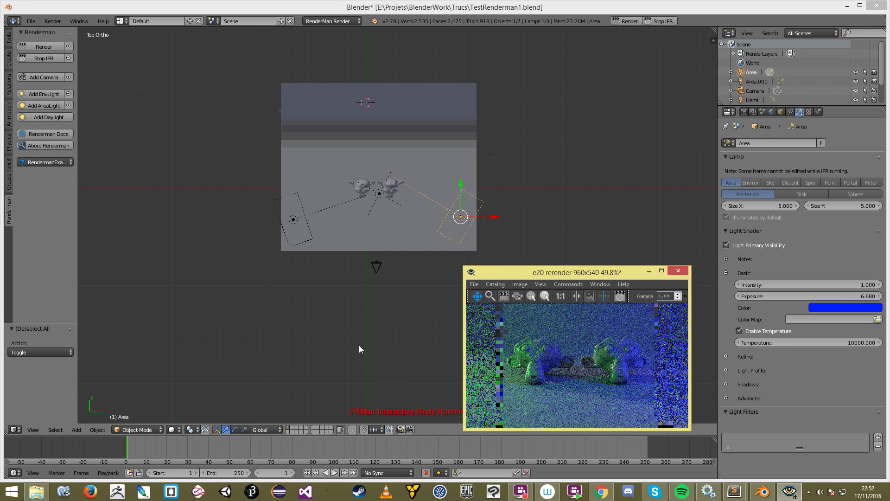
click(338, 196)
right_click(339, 199)
scroll(346, 215, up, 3)
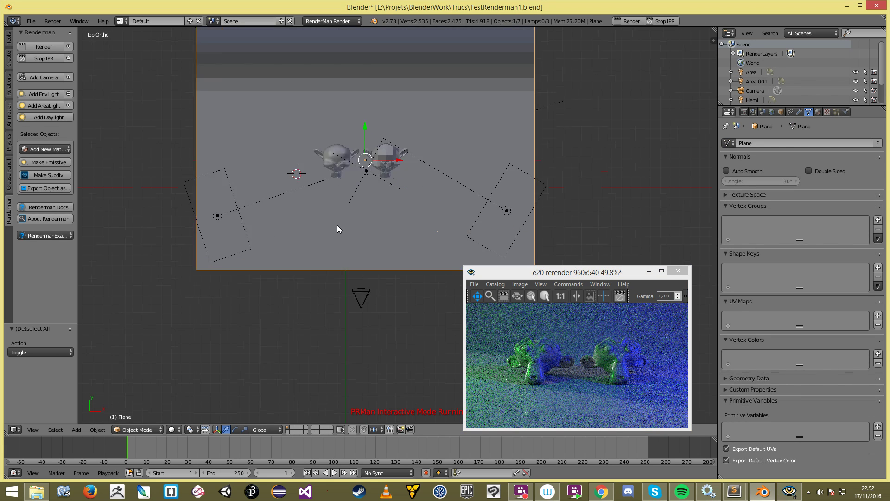
scroll(334, 227, down, 4)
Step: Orbit to see the curved backdrop, select the Area and Area.001 lamps, then deselect all
key(a)
middle_drag(330, 209, 383, 188)
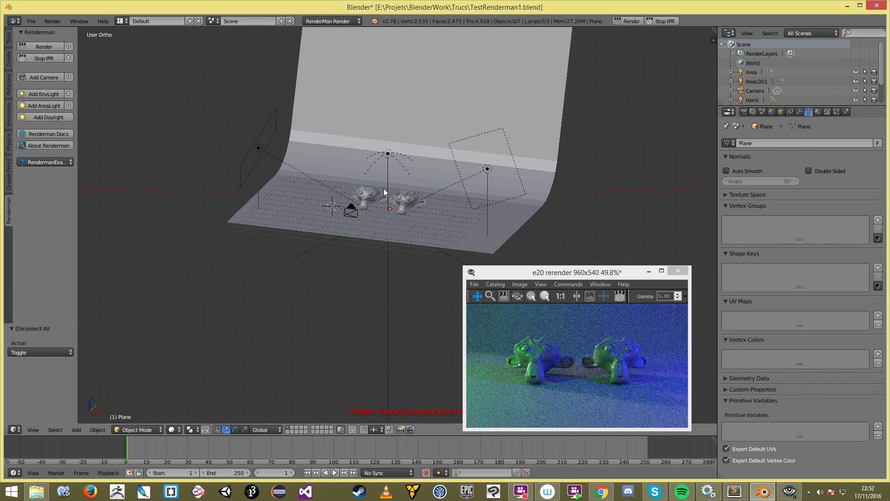
right_click(487, 169)
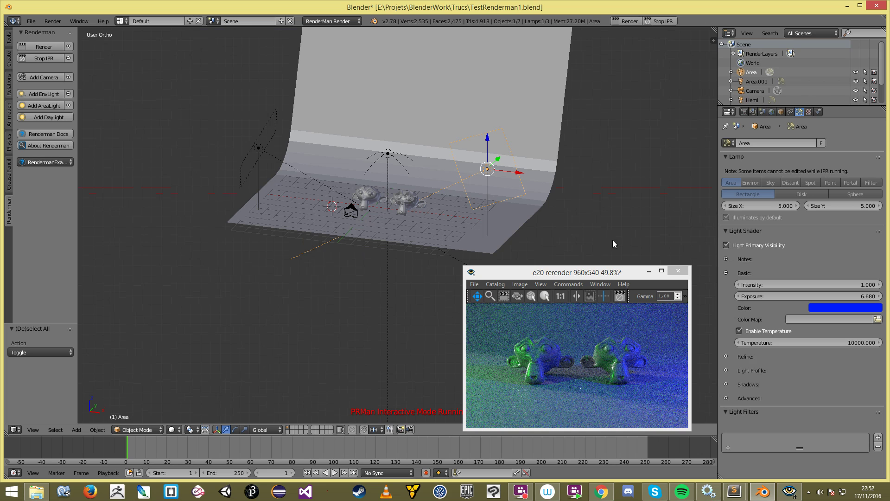
right_click(258, 151)
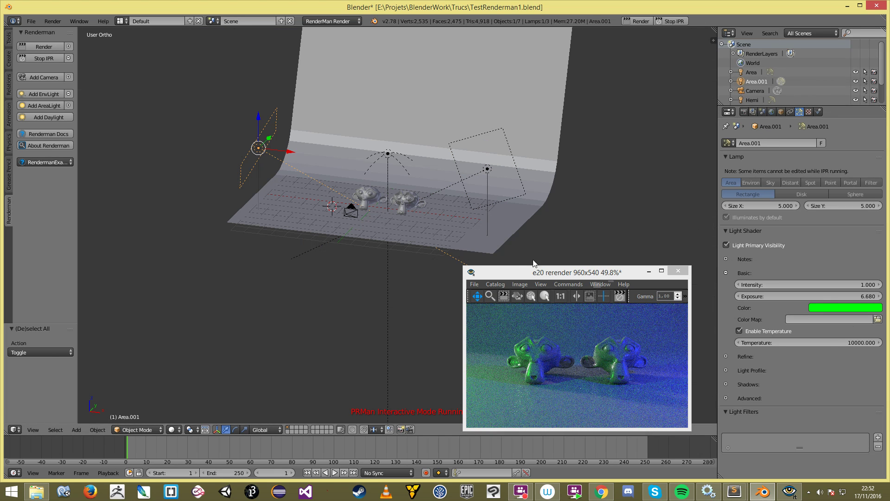
key(a)
scroll(627, 188, up, 1)
Step: Show the Scene settings' All light group and widen the Properties editor
click(763, 112)
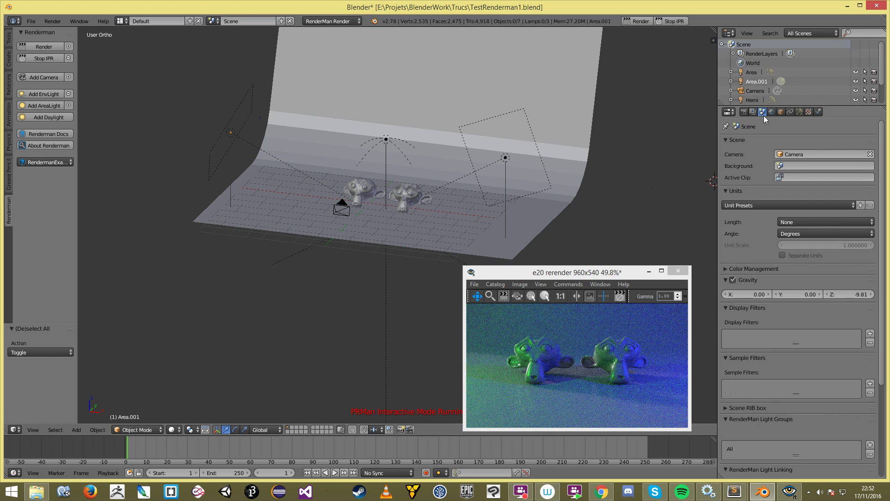
scroll(841, 388, down, 6)
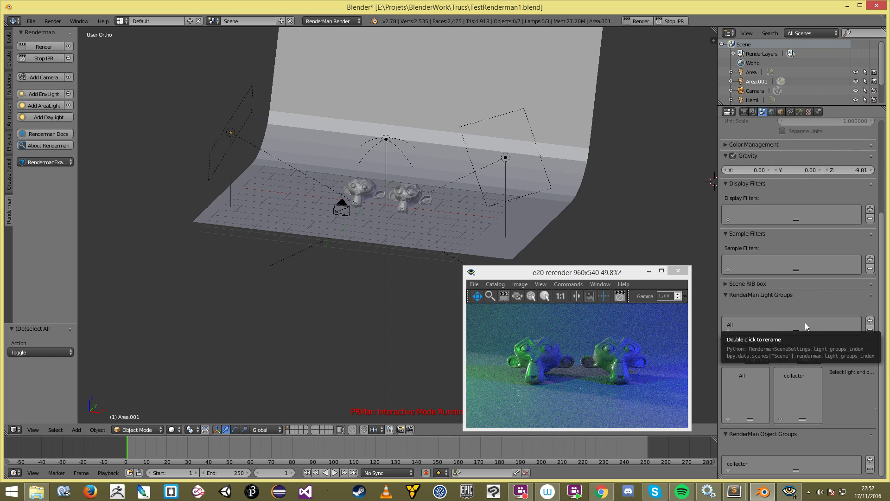
click(741, 321)
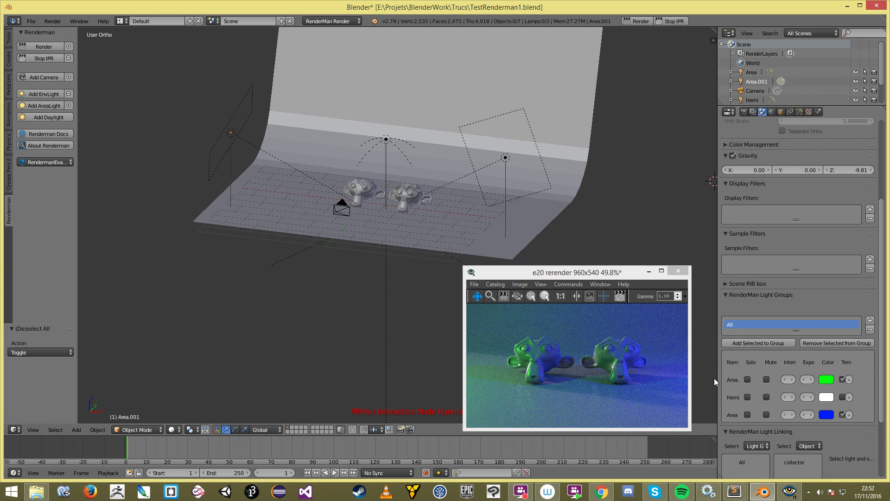
drag(717, 382, 669, 384)
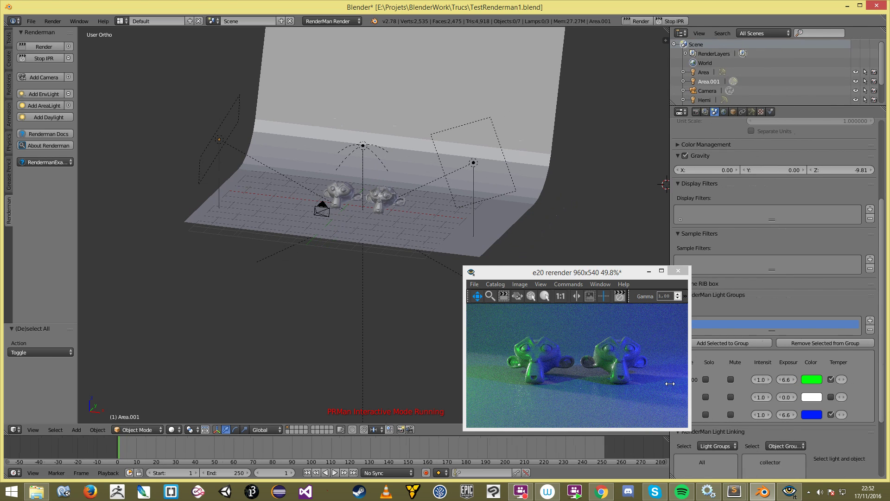
drag(574, 272, 471, 276)
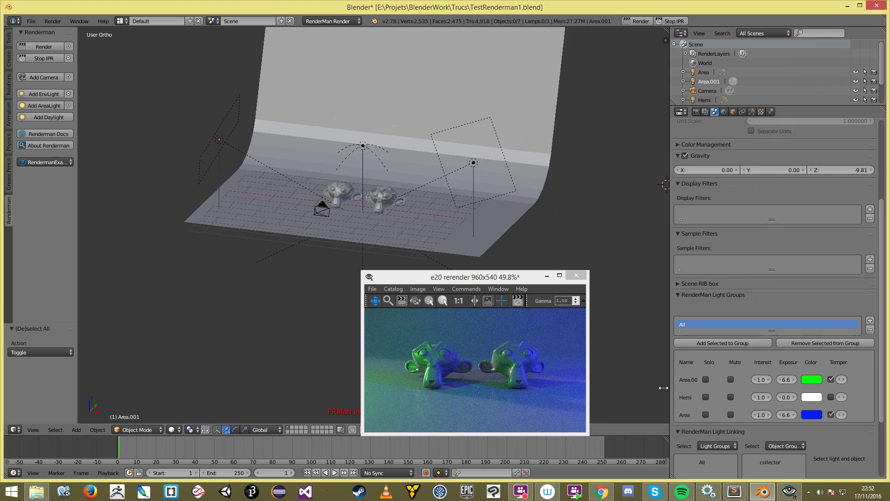
drag(669, 386, 621, 386)
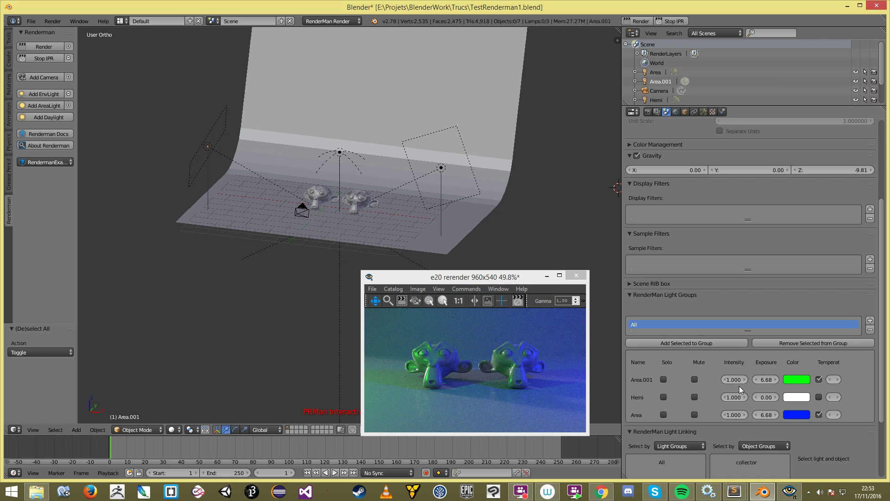
Step: Solo Area.001 and shift its colour to a lighter green
click(664, 379)
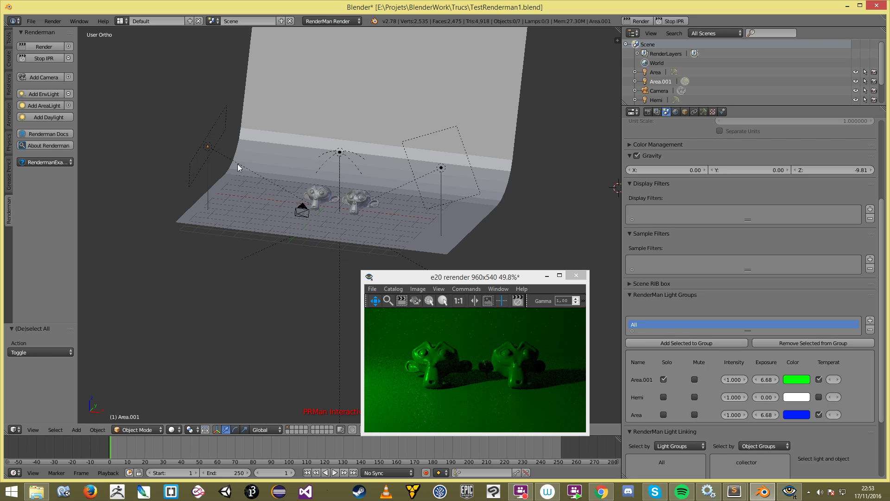
click(796, 378)
mouse_move(766, 318)
mouse_down()
mouse_move(756, 297)
mouse_move(761, 307)
mouse_move(765, 285)
mouse_move(745, 274)
mouse_up()
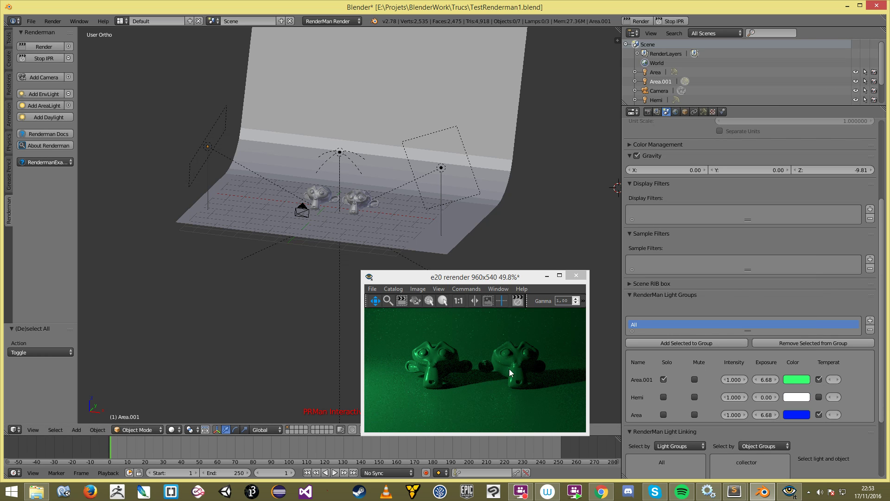
drag(622, 370, 509, 372)
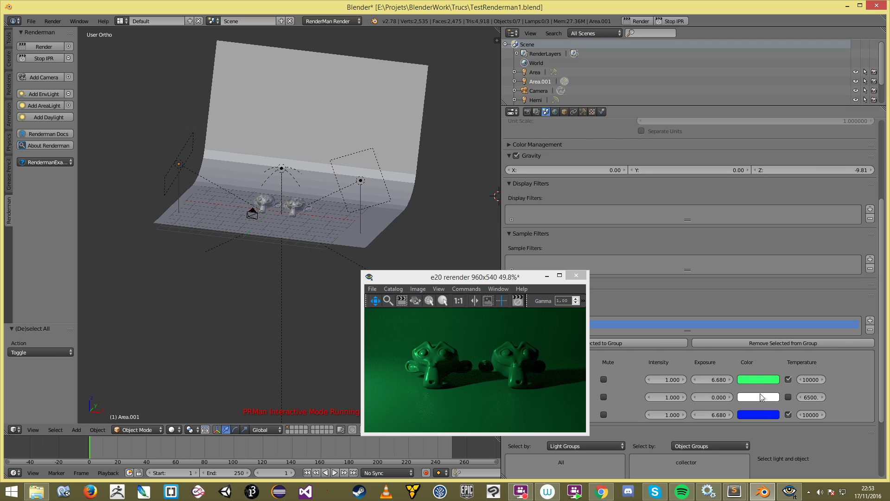
Step: Reset the lamp colours to white and set Area.001's temperature to 3000
key(BackSpace)
key(BackSpace)
click(809, 380)
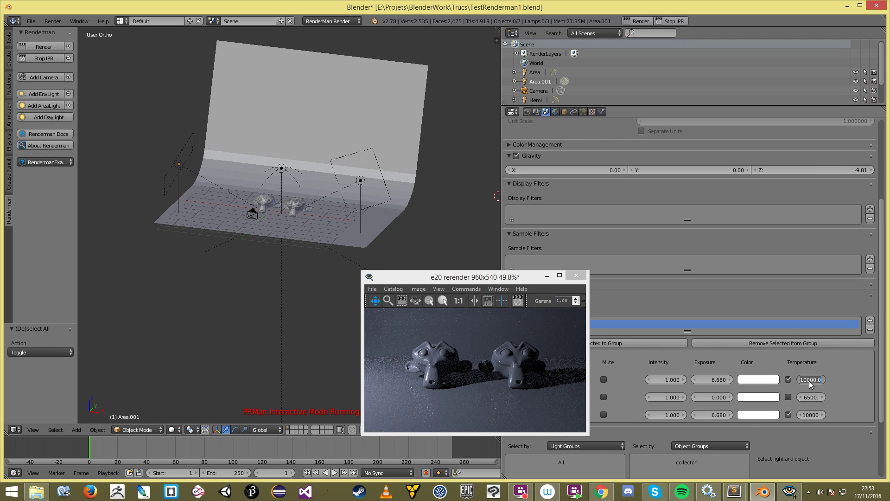
text(3000)
key(Return)
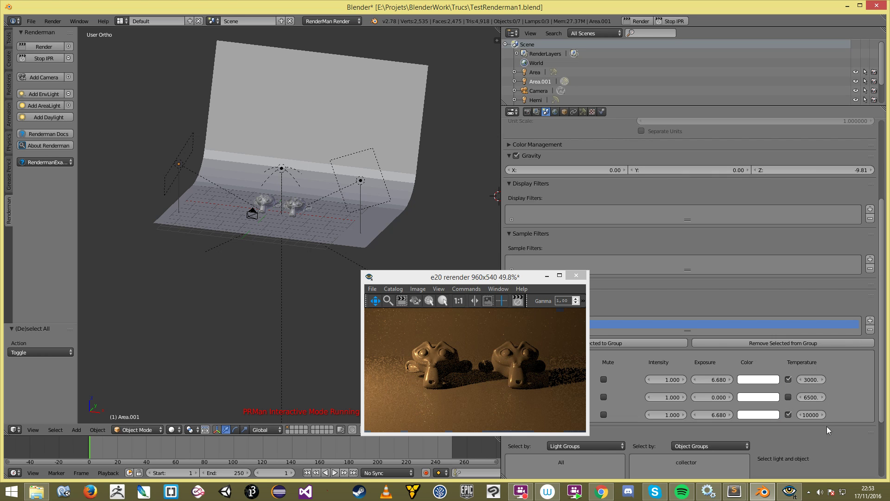
click(811, 415)
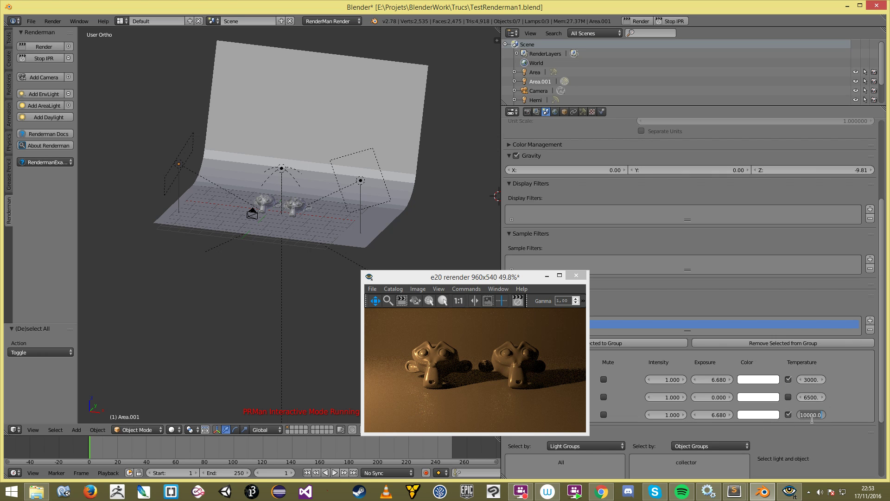
Step: Unsolo Area.001 and solo the Hemi light to see its contribution
drag(500, 280, 319, 265)
click(558, 380)
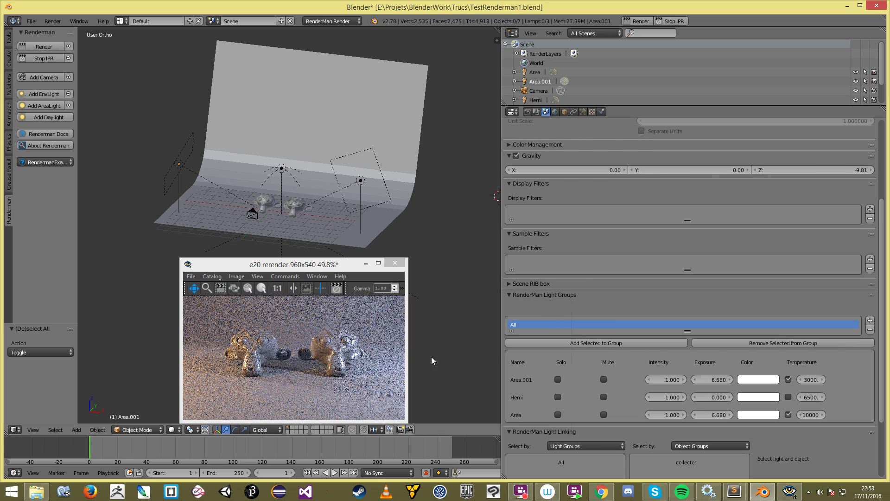
click(558, 397)
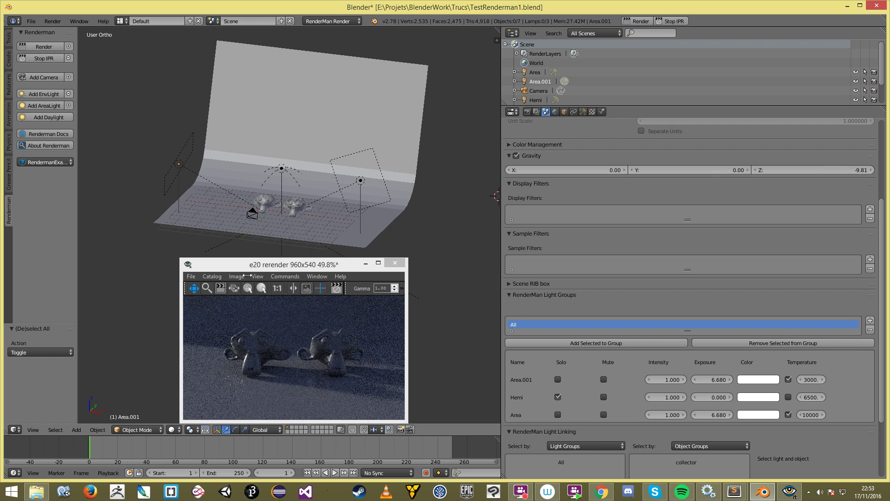
middle_drag(283, 203, 260, 206)
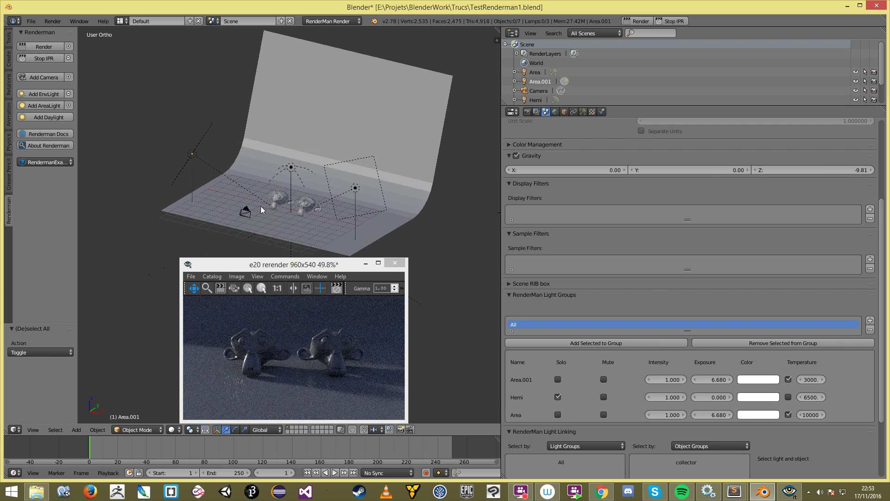
Step: Unsolo Hemi, toggle Area.001's mute, and add the selected objects to the light group
click(558, 398)
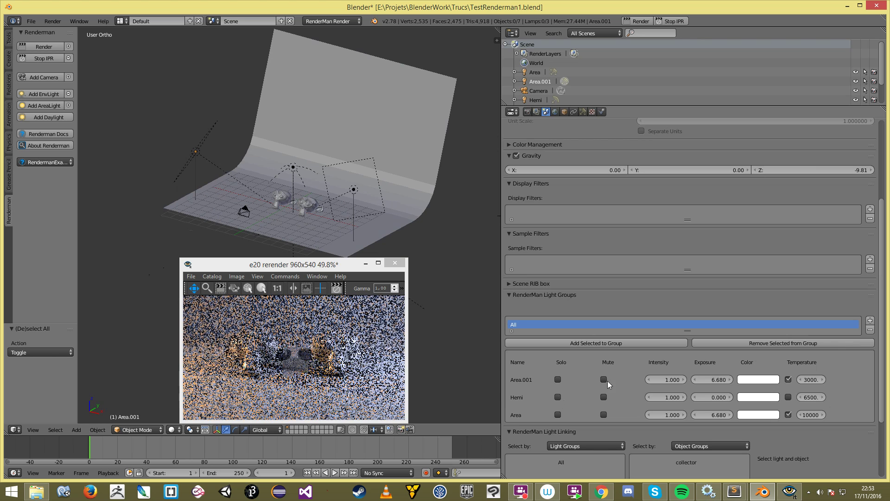
click(604, 379)
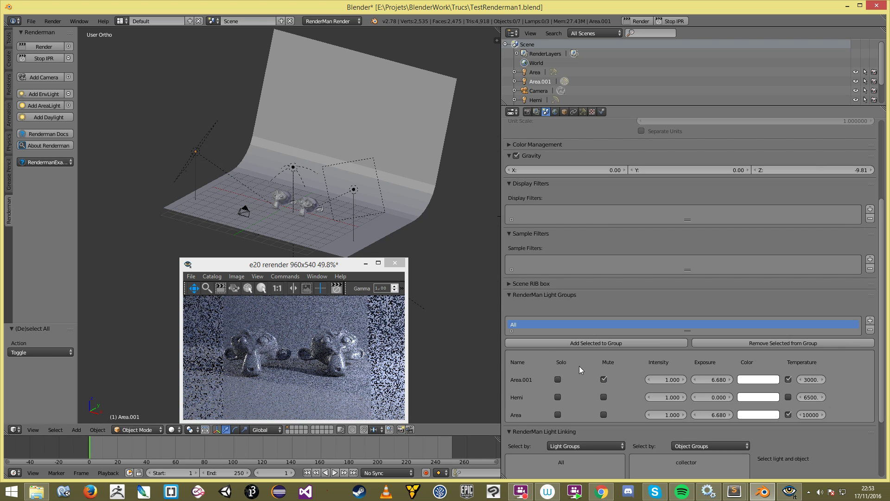
click(604, 379)
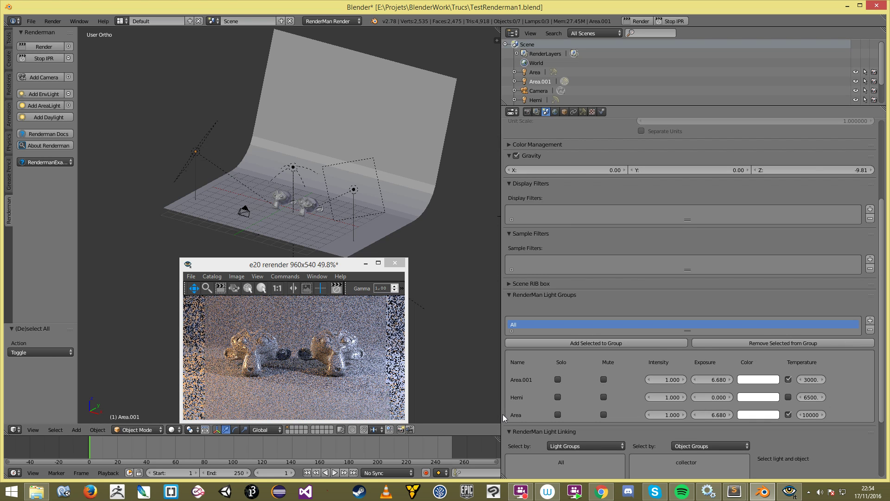
drag(517, 415, 660, 407)
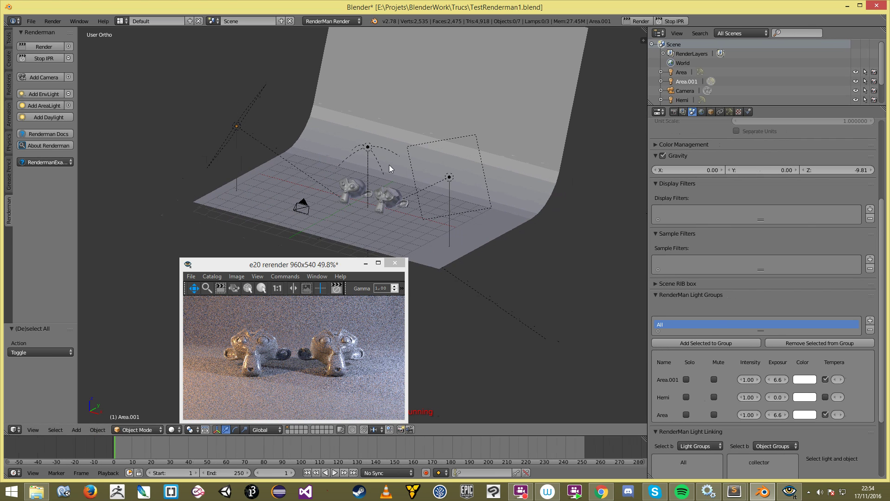
click(711, 342)
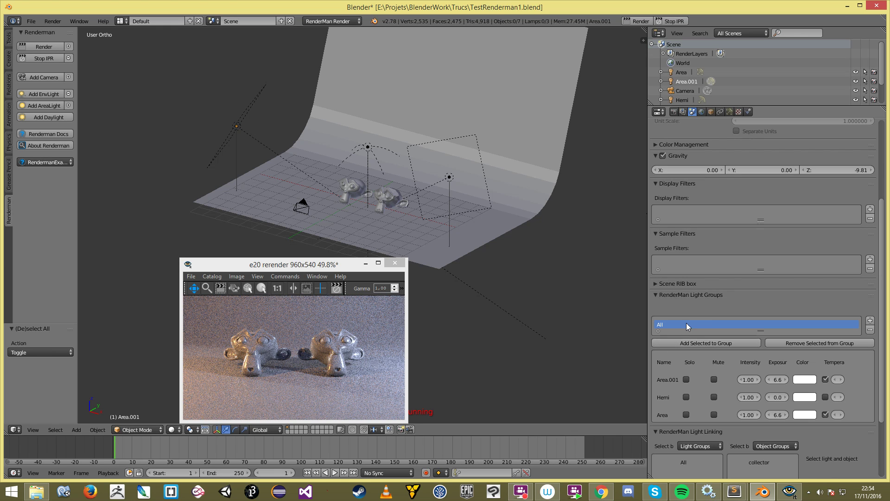
drag(761, 330, 762, 336)
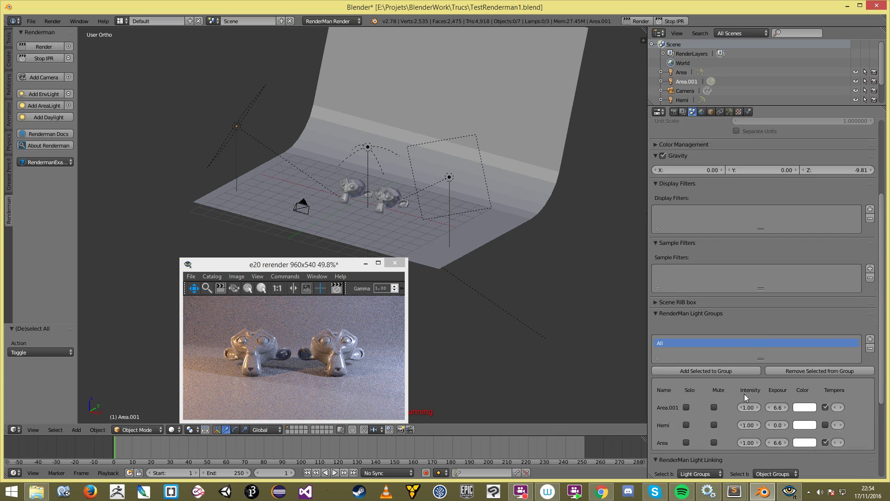
scroll(744, 393, down, 6)
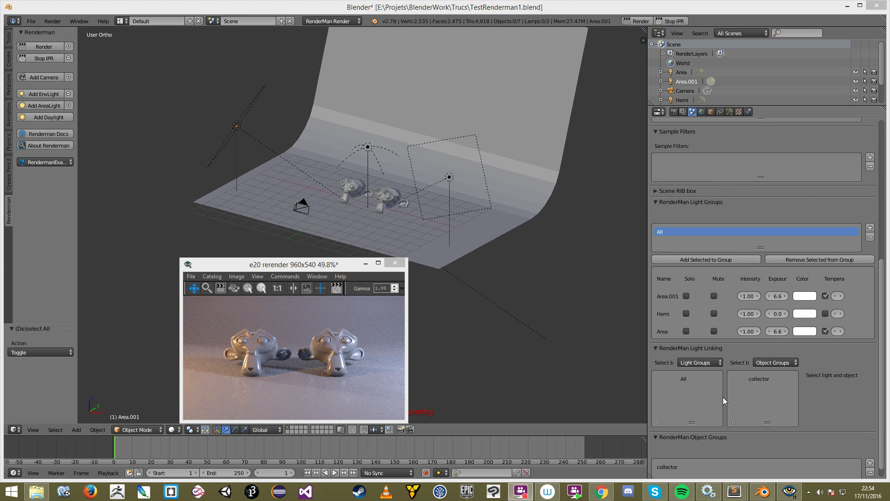
Step: Stop the IPR preview and save the scene over TestRenderman1.blend
click(414, 214)
scroll(353, 213, up, 3)
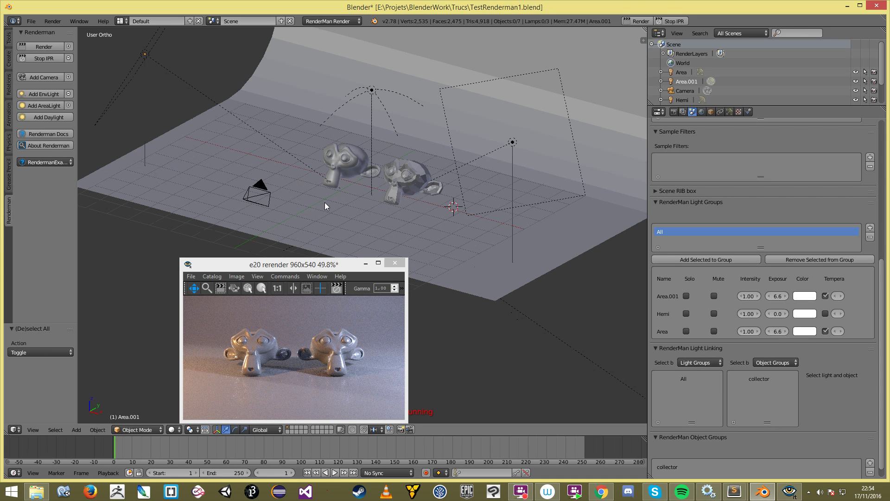
click(508, 147)
key(ctrl+s)
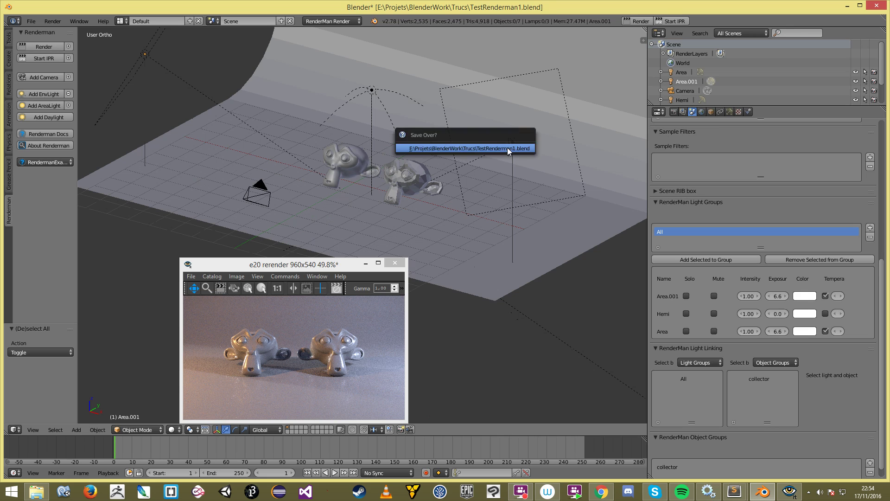
click(508, 148)
middle_drag(509, 148, 422, 168)
key(a)
key(KP_3)
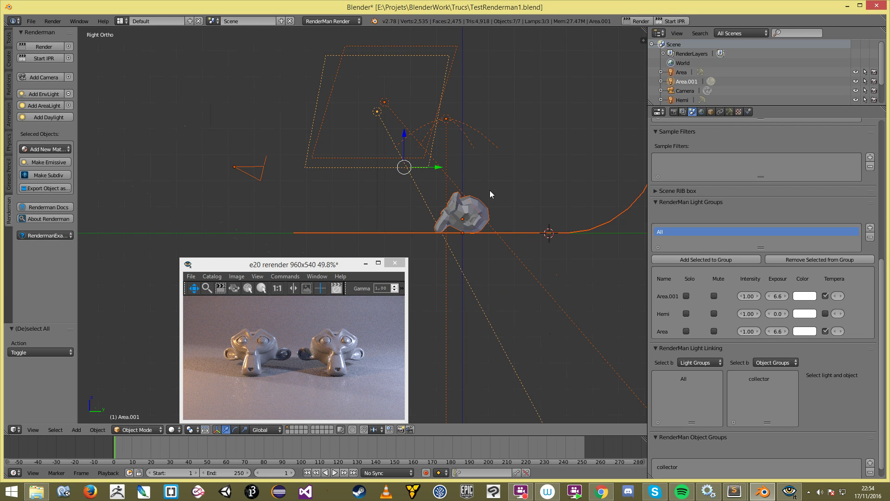
key(a)
key(shift+a)
Step: Add an area lamp and rotate and move it in top view toward the monkeys
mouse_move(526, 181)
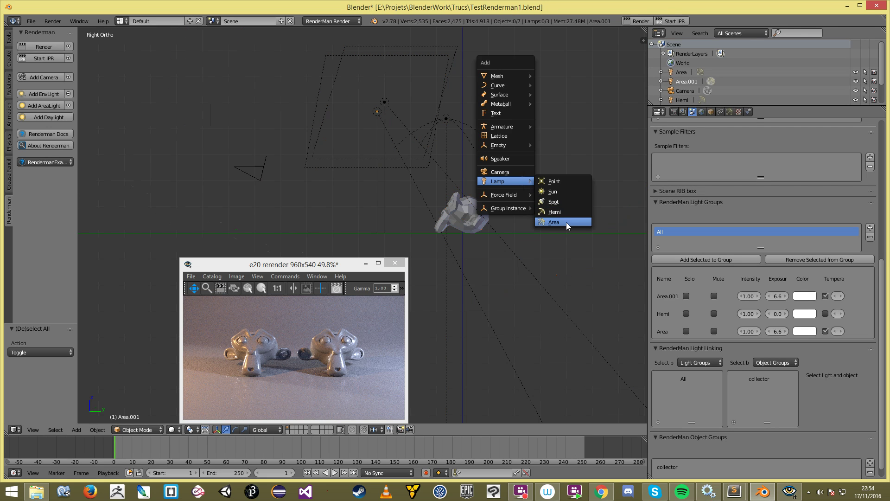
click(566, 221)
key(r)
click(495, 232)
key(KP_7)
scroll(496, 233, down, 2)
key(r)
click(352, 190)
key(g)
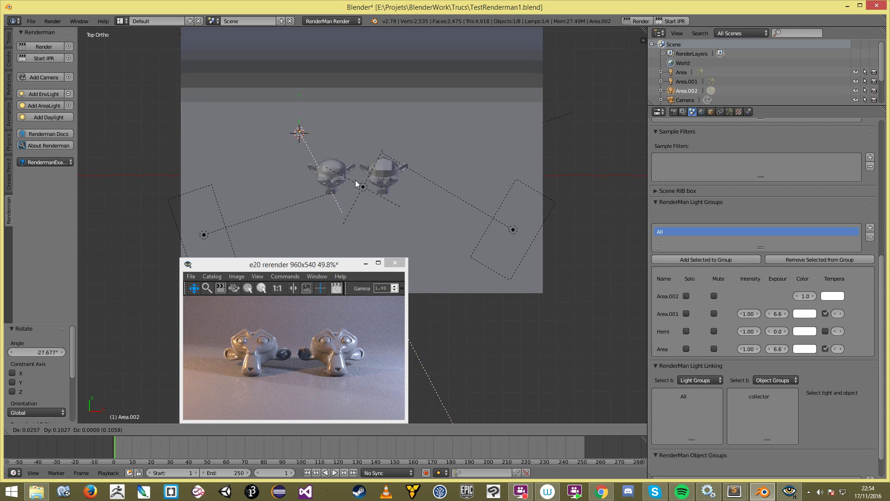
click(360, 163)
Step: Re-aim Area.002 at the monkeys and shift it left, checking side and front views
key(KP_3)
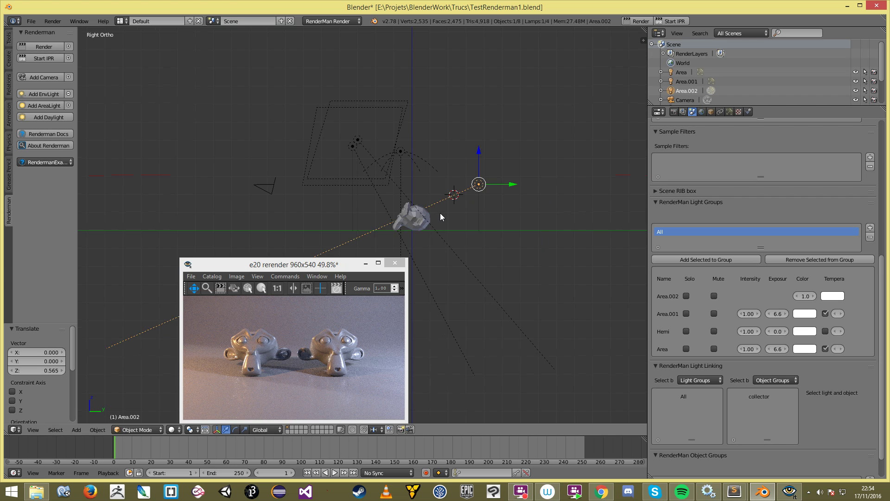
key(KP_7)
key(r)
click(402, 155)
key(g)
click(385, 172)
key(KP_1)
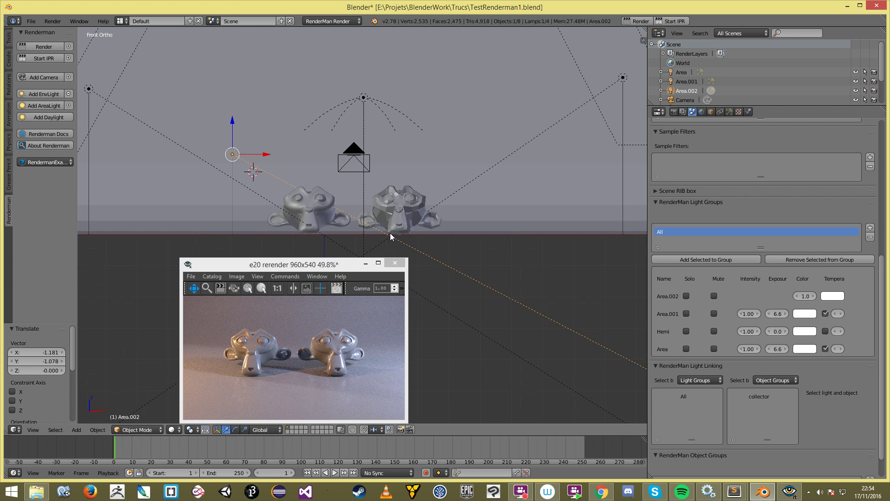
mouse_move(455, 199)
middle_down()
mouse_move(429, 210)
mouse_move(468, 191)
middle_up()
Step: Give Area.002 a RenderMan node tree and set its Size X to 5
click(729, 112)
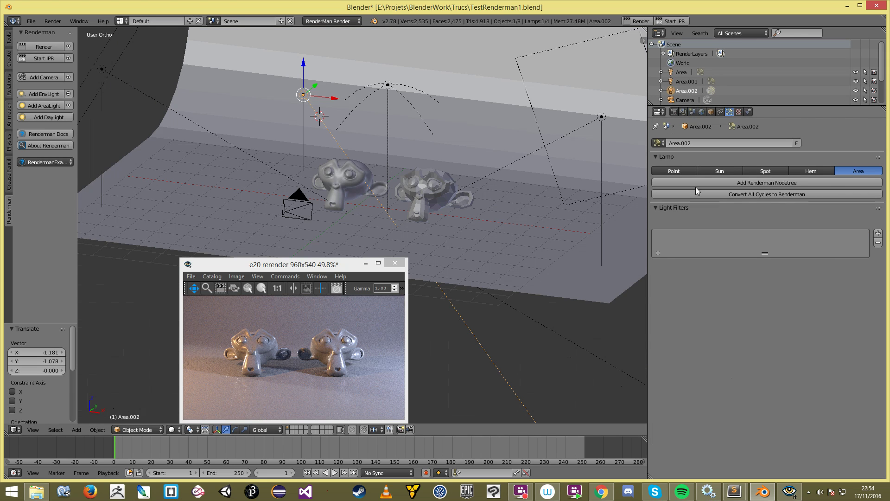
click(727, 183)
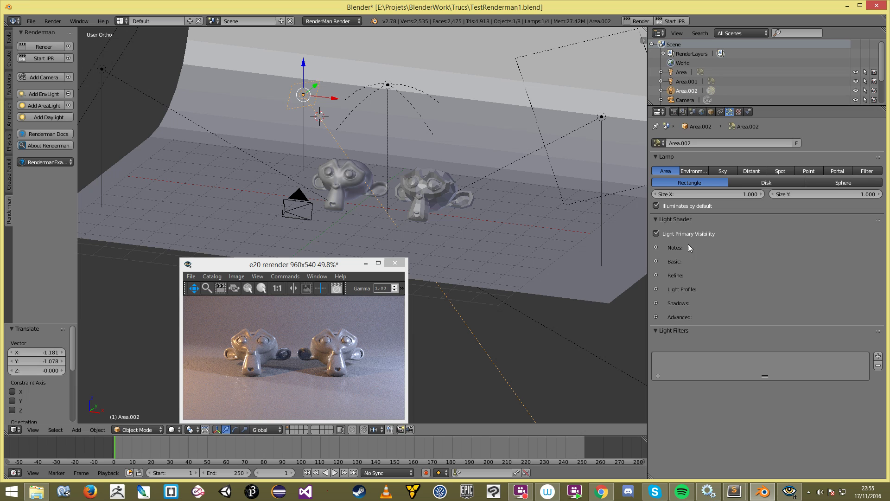
click(693, 195)
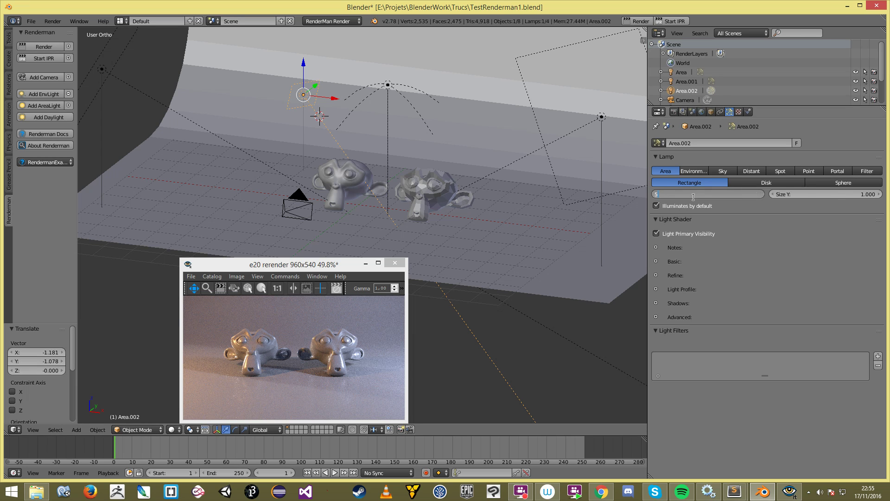
key(Tab)
text(5)
key(Return)
Step: Set the lamp's Basic exposure to 10 and tint its colour pale cyan
scroll(385, 182, down, 2)
key(KP_1)
middle_drag(375, 181, 325, 218)
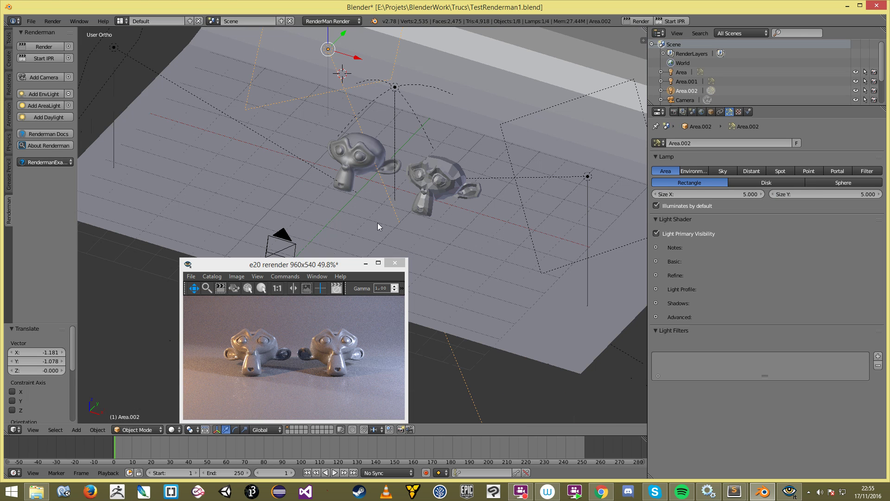
click(657, 262)
click(795, 284)
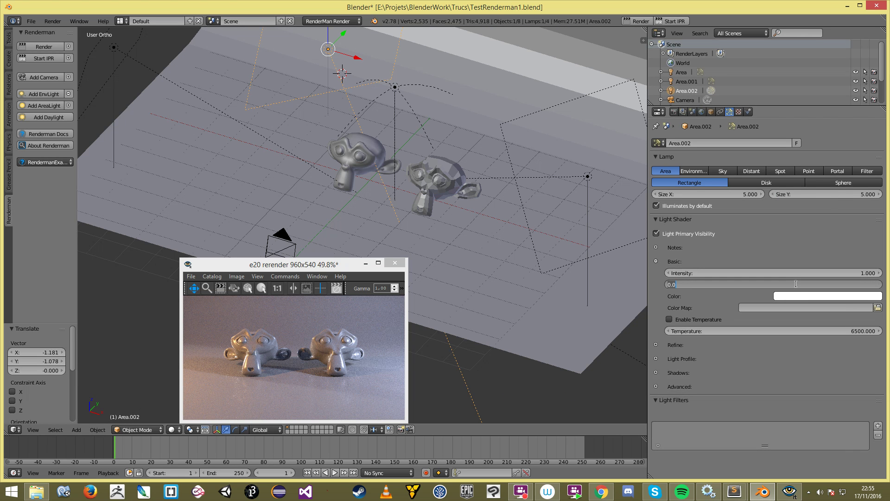
text(10)
key(Return)
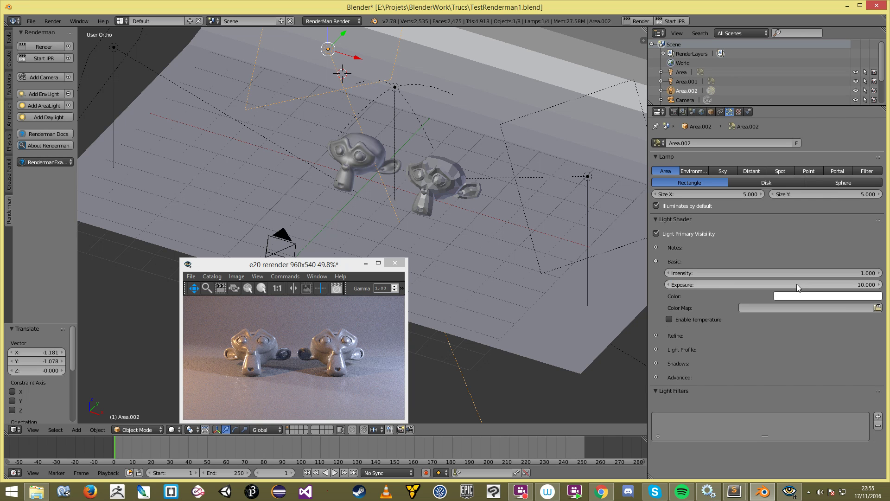
click(811, 294)
drag(821, 231, 835, 188)
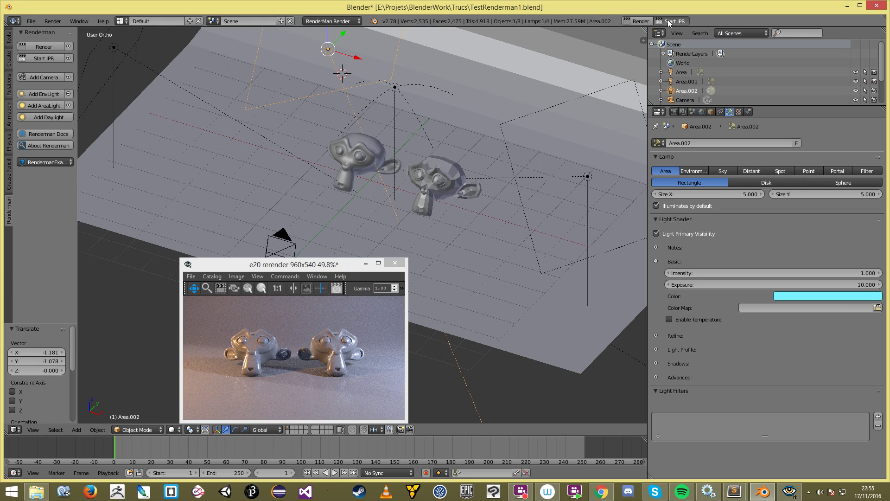
Step: Start the RenderMan IPR preview, then rotate, shift and raise Area.002 above the monkeys
click(667, 21)
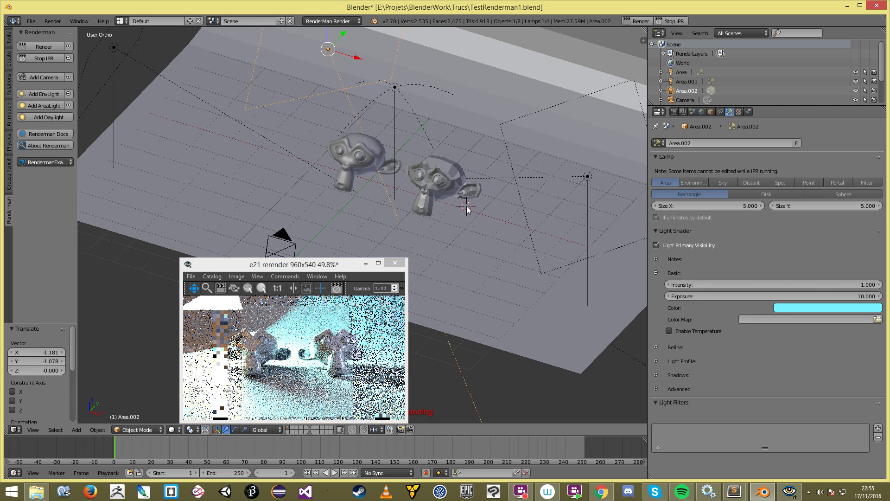
key(KP_1)
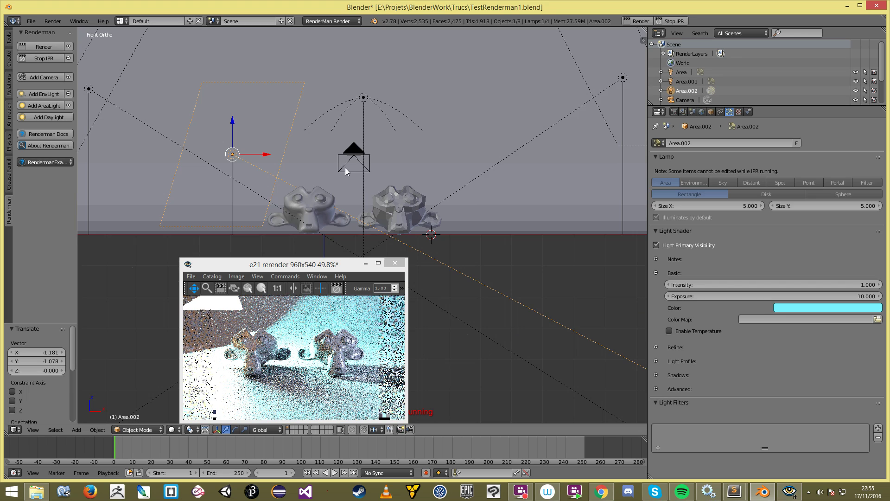
key(KP_7)
key(r)
click(370, 157)
key(g)
click(361, 184)
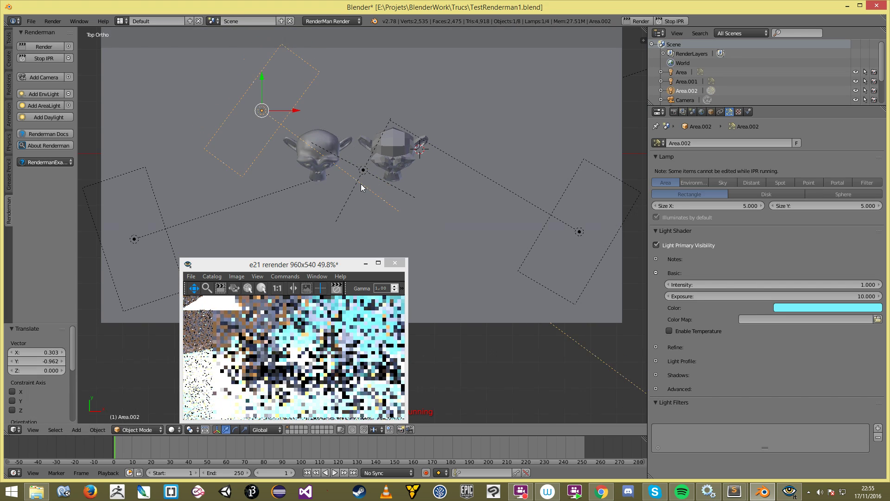
key(KP_1)
key(g)
click(364, 181)
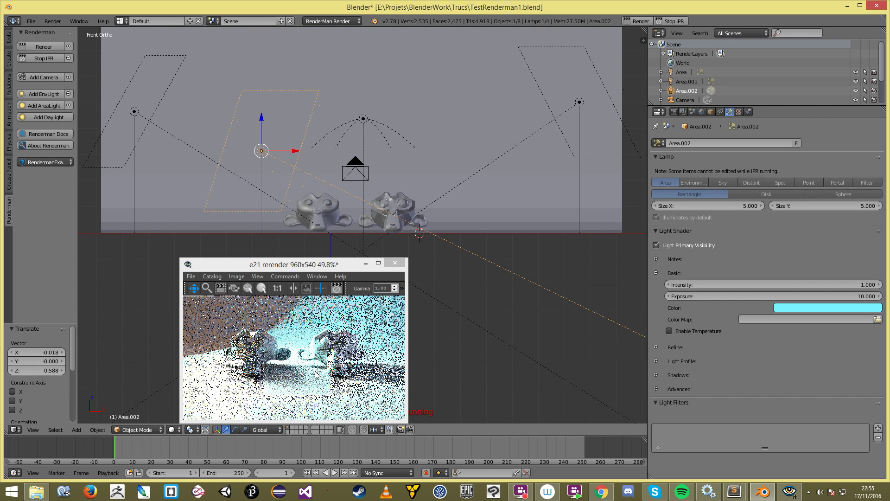
Step: Lower Area.002's exposure to 6
click(356, 356)
scroll(356, 356, up, 6)
scroll(356, 356, down, 2)
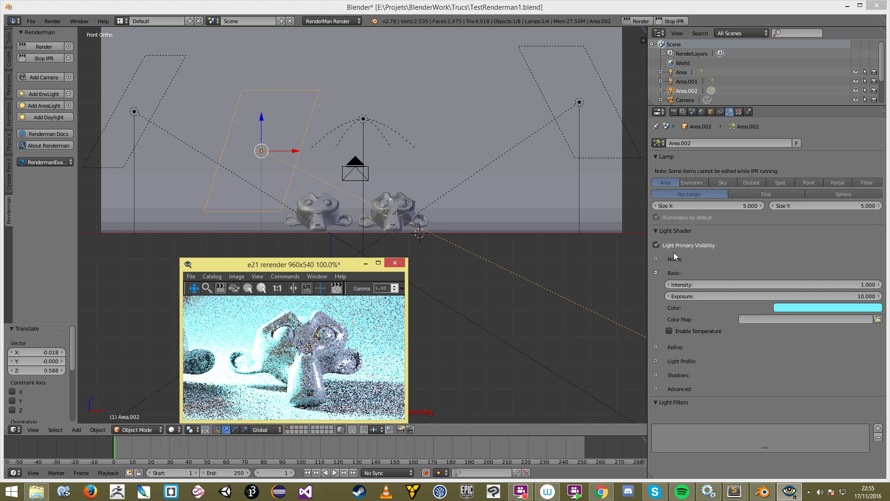
click(794, 295)
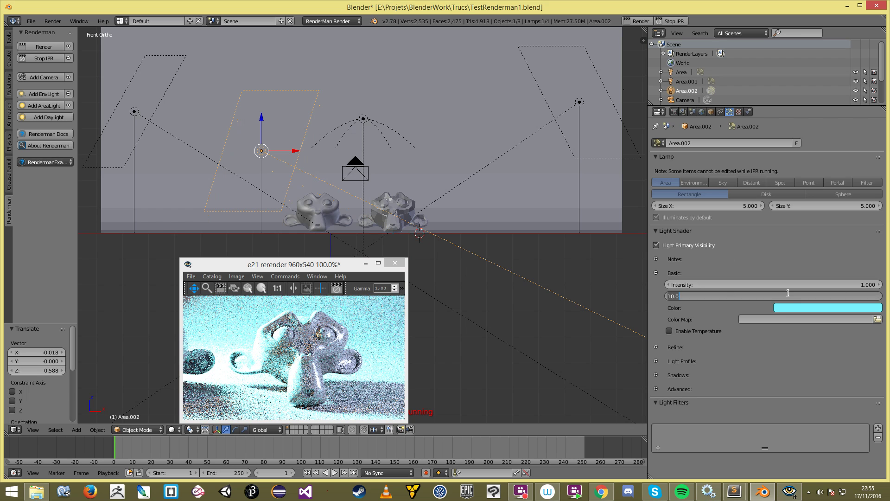
drag(794, 296, 786, 295)
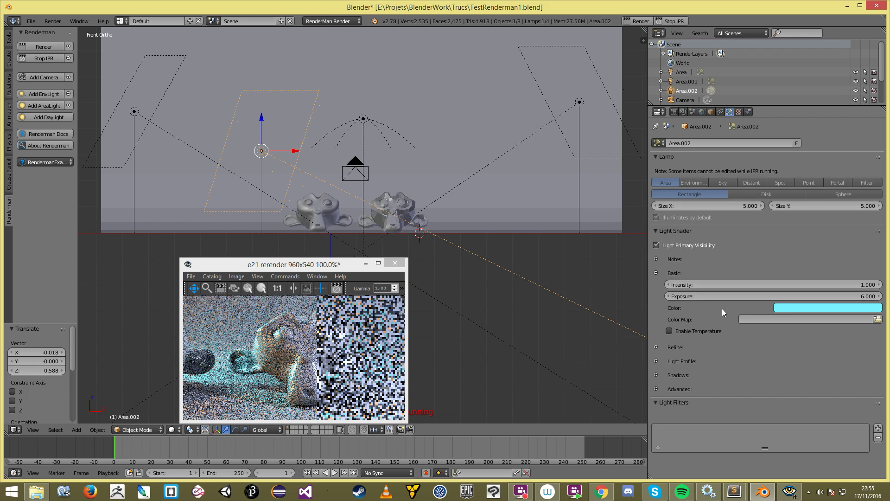
Step: Pan and zoom the render preview to inspect the cyan light on the Suzannes
click(292, 367)
scroll(292, 367, down, 8)
drag(237, 364, 200, 367)
scroll(288, 366, up, 6)
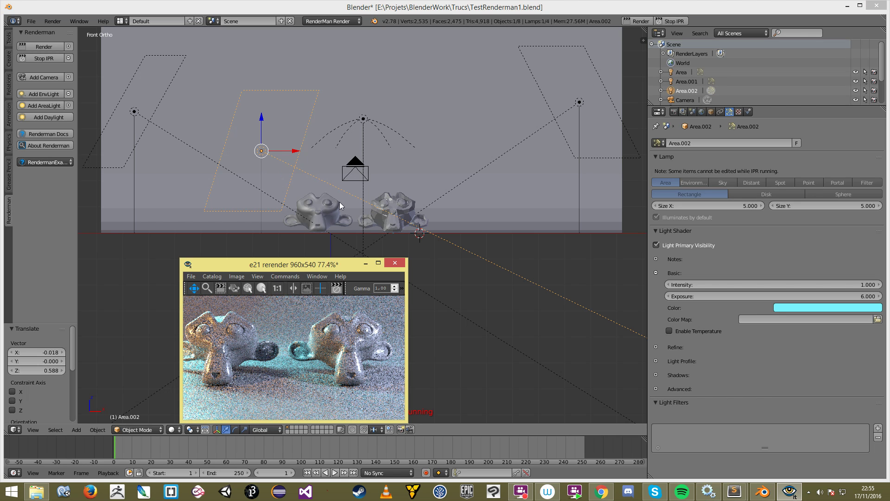
click(403, 207)
scroll(403, 211, down, 2)
click(311, 352)
scroll(311, 352, down, 3)
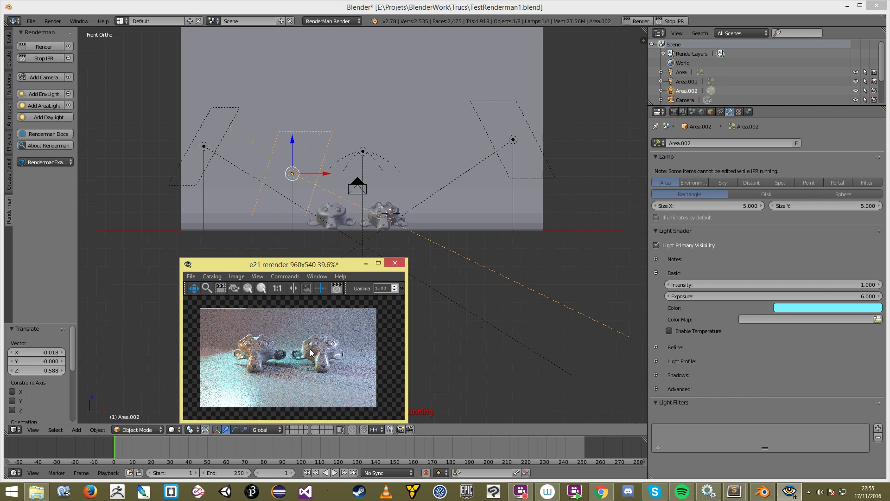
middle_drag(424, 212, 395, 243)
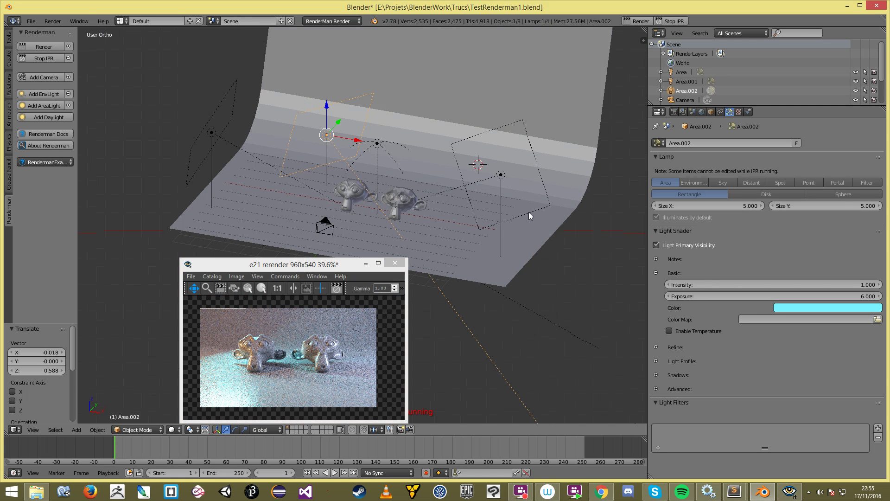
Step: Open RenderMan light linking in the scene settings and list individual lights
key(a)
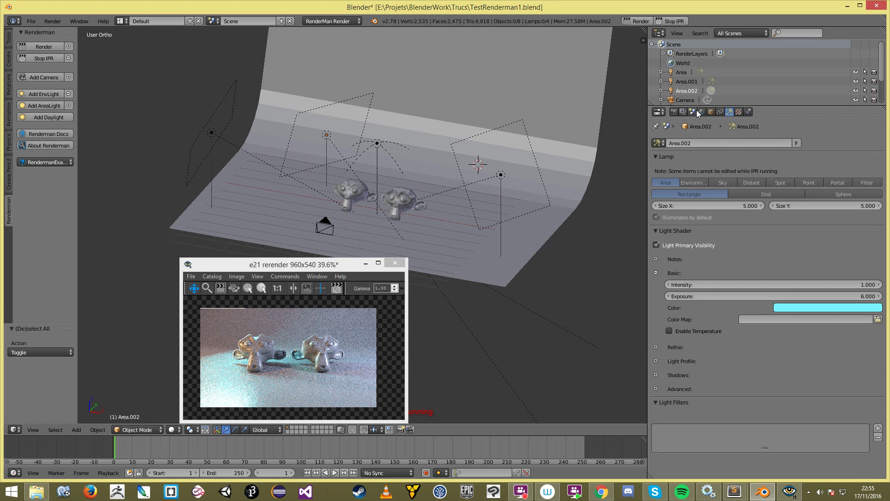
click(693, 112)
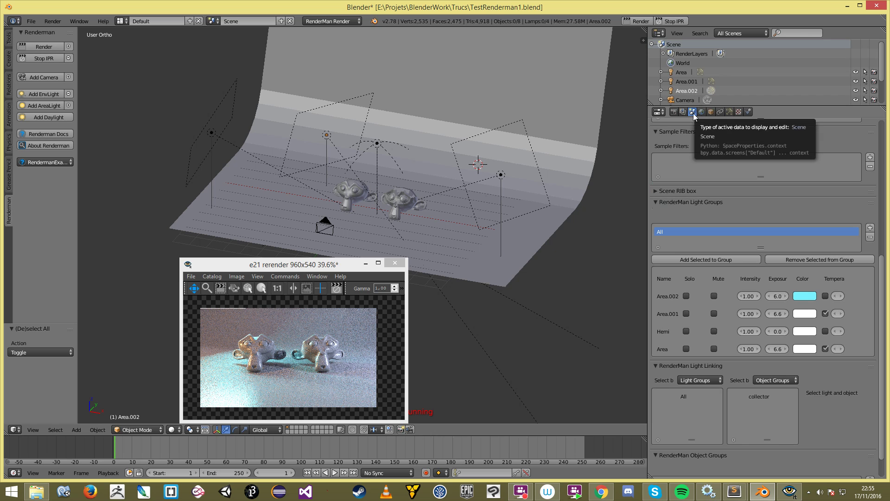
drag(649, 383, 617, 375)
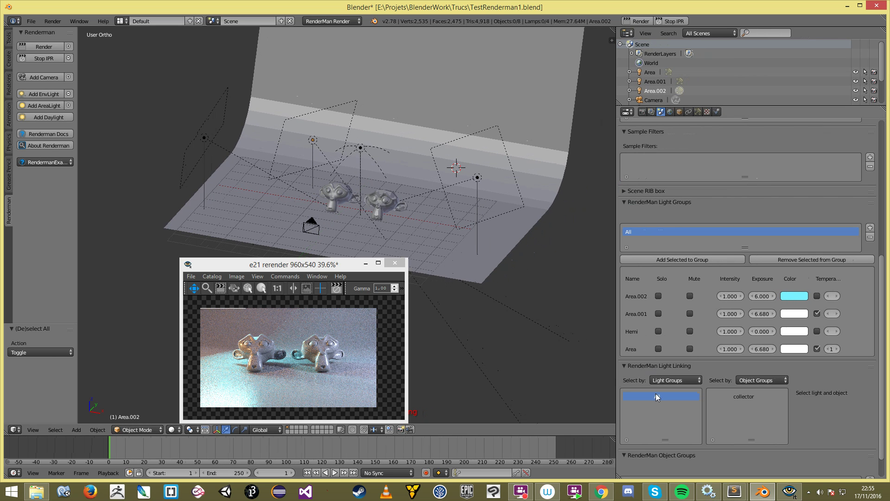
click(672, 381)
click(678, 380)
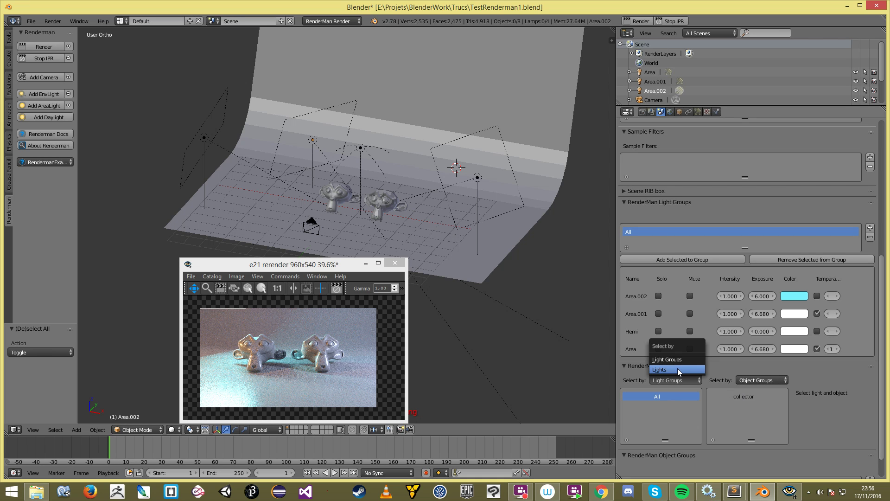
click(677, 369)
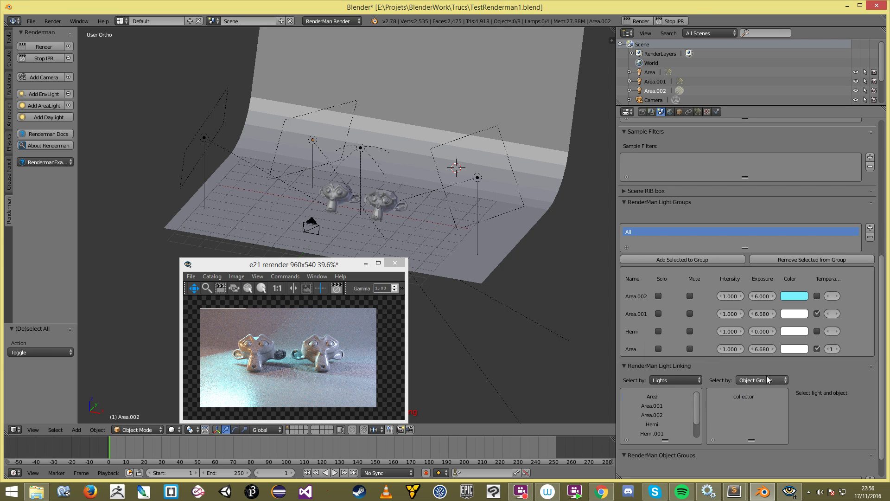
scroll(658, 403, down, 2)
scroll(668, 410, up, 2)
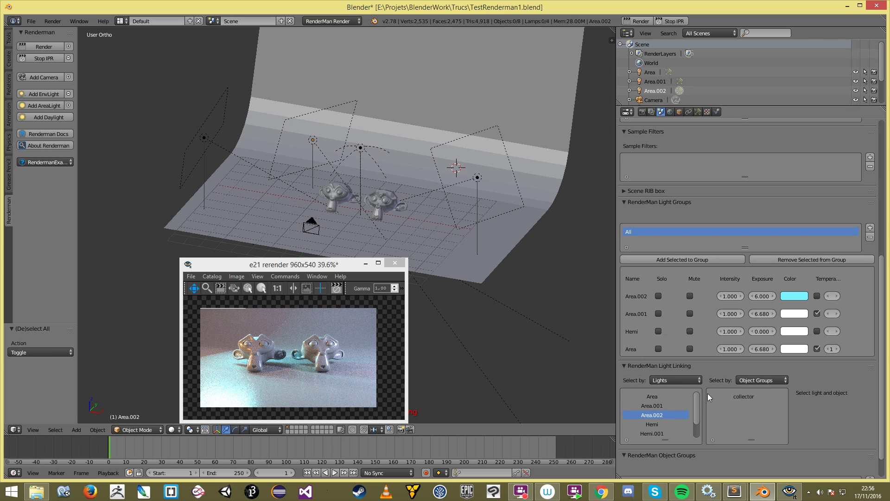
Step: List individual objects, pick the Plane and add a light link with Area.002
click(761, 380)
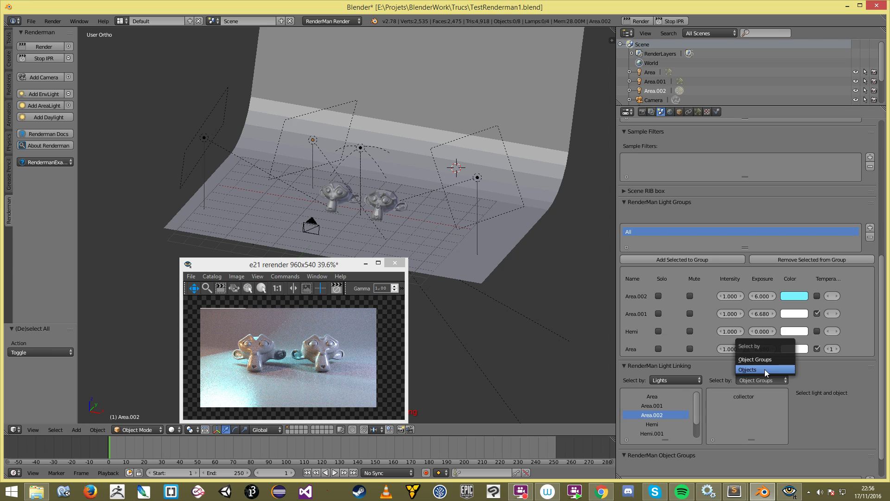
click(764, 369)
scroll(733, 424, down, 1)
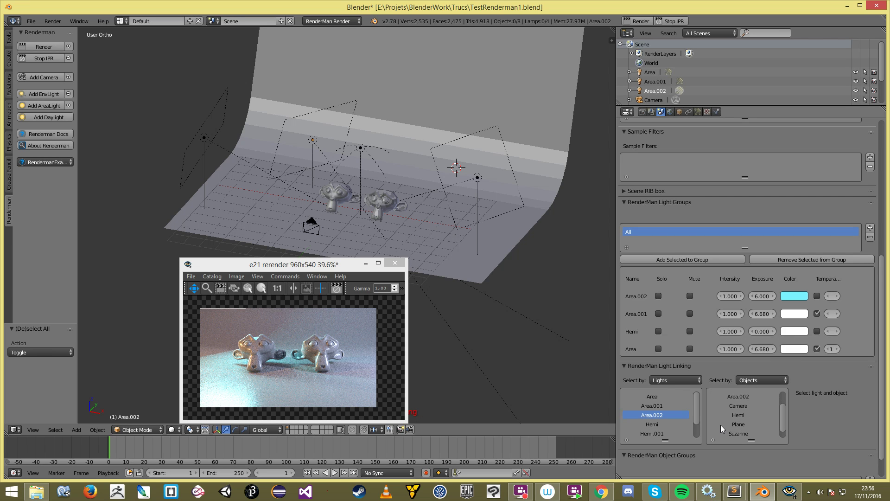
click(745, 424)
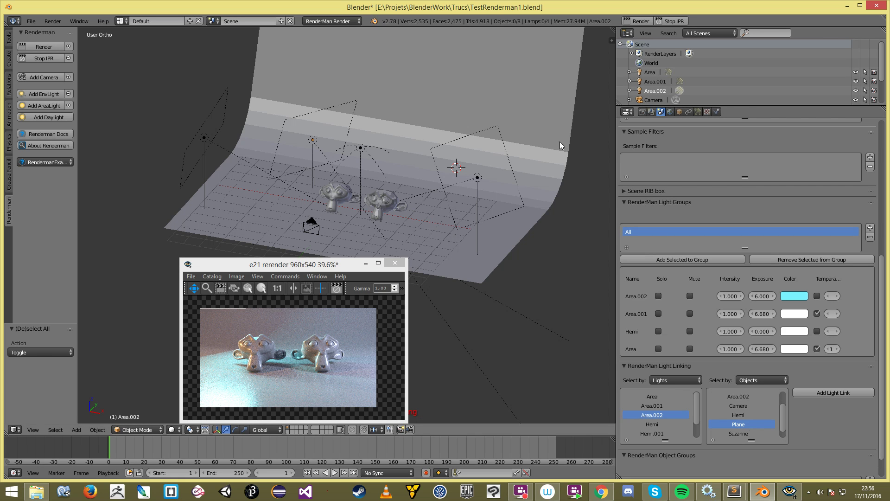
right_click(552, 159)
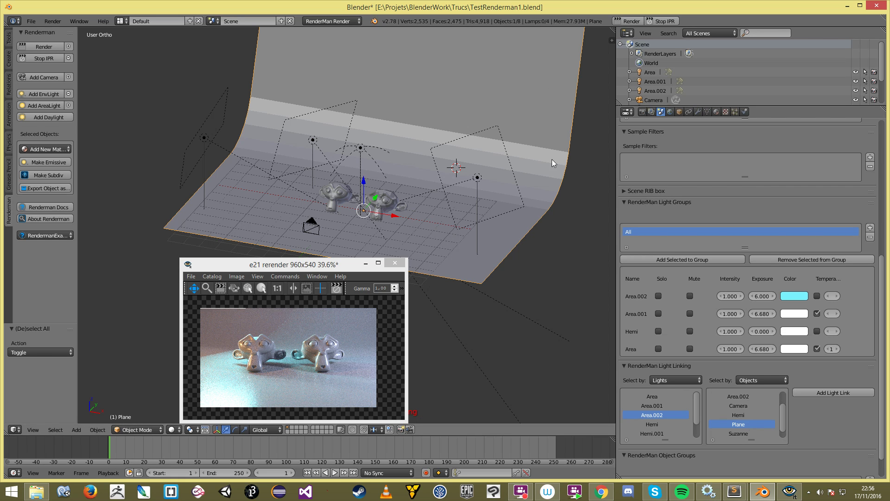
click(824, 392)
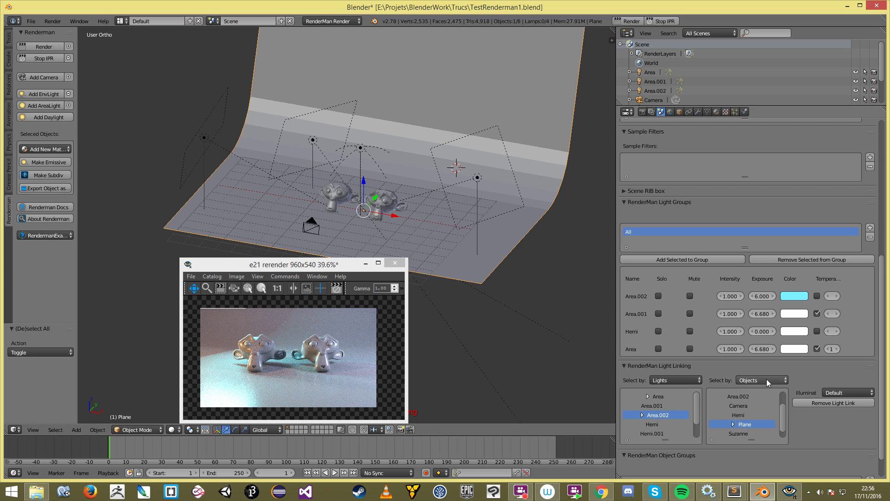
Step: Set the Area.002–Plane link's Illuminate to Off
click(829, 392)
click(844, 361)
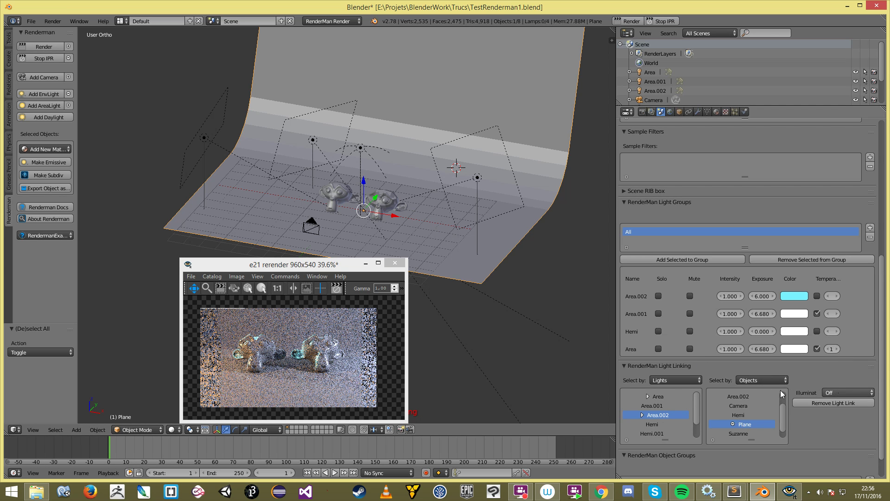
key(a)
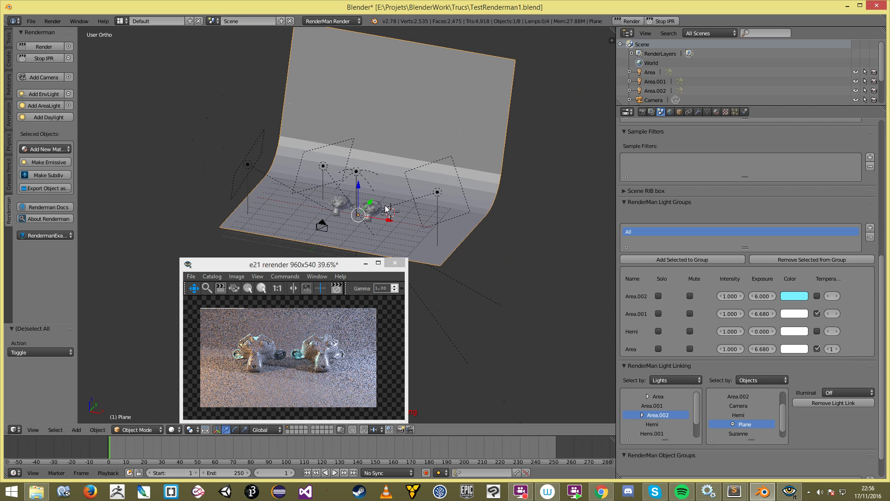
middle_drag(395, 215, 422, 205)
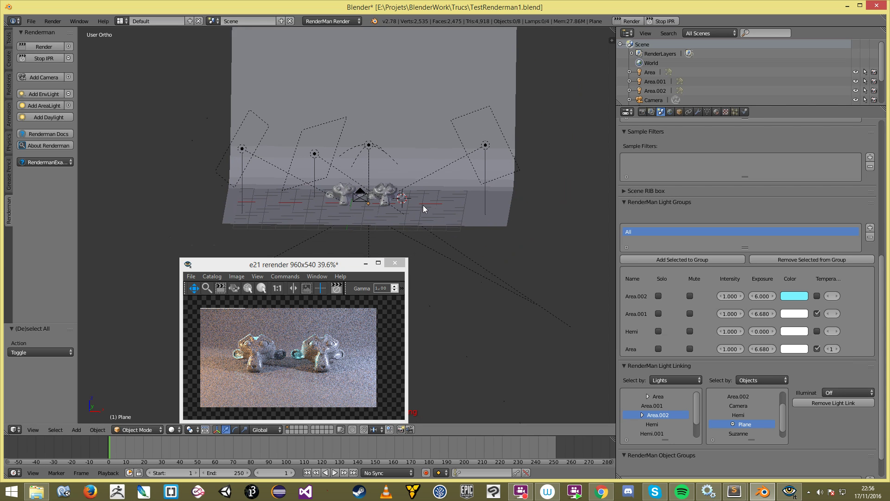
scroll(366, 189, up, 3)
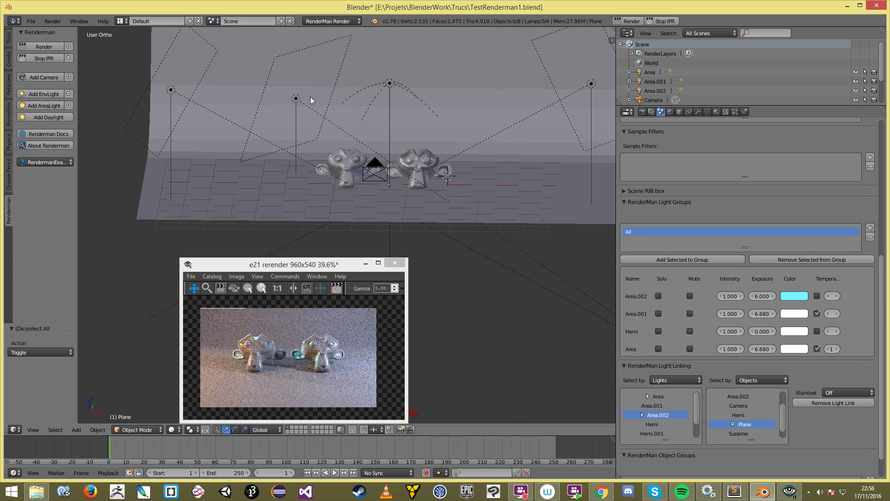
right_click(296, 98)
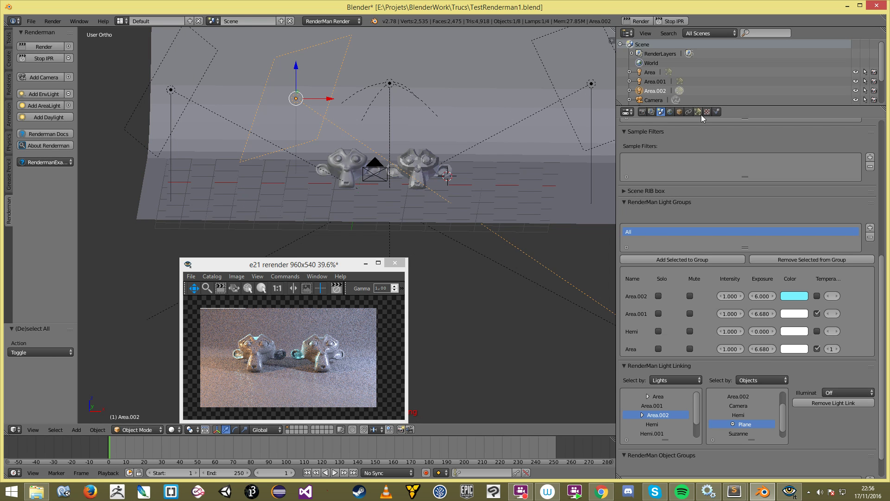
Step: Show Area.002's lamp settings and stop then restart the IPR preview
click(698, 112)
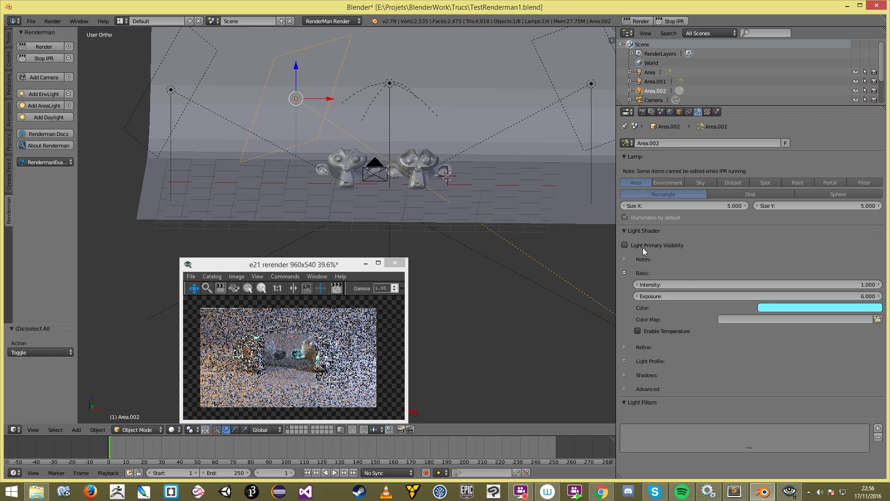
click(670, 21)
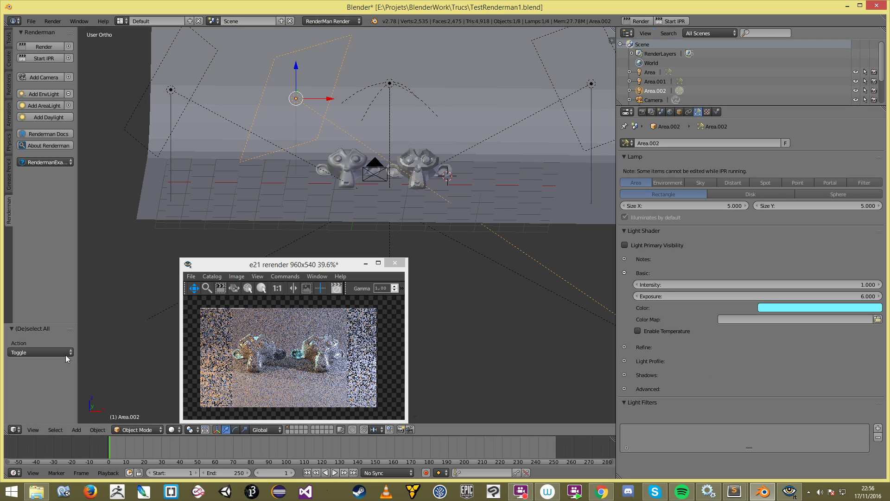
click(668, 22)
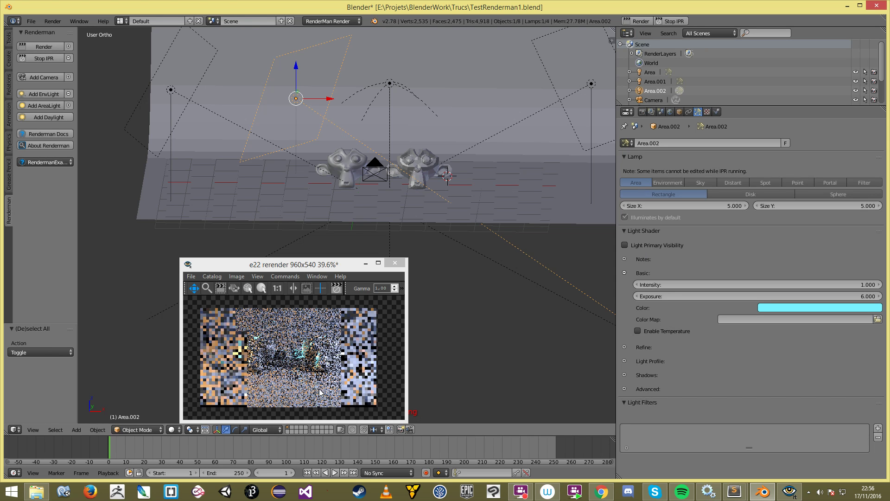
click(267, 353)
scroll(266, 352, up, 4)
scroll(222, 346, down, 4)
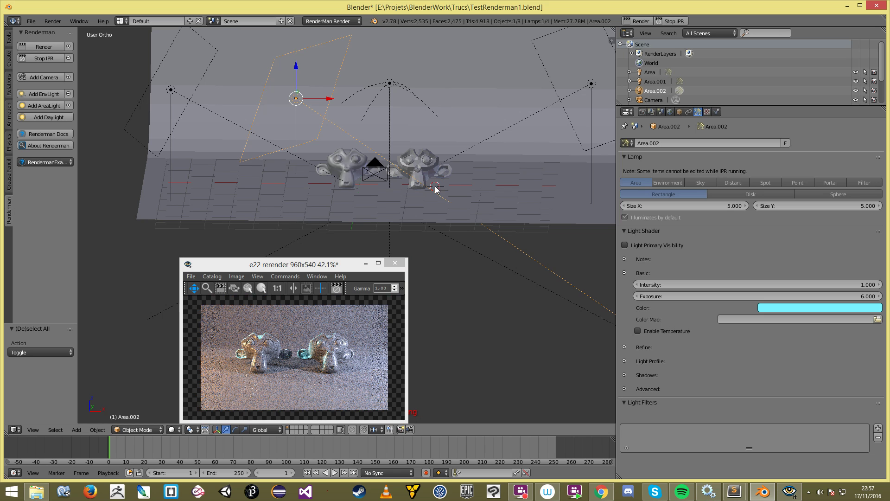
Step: Orbit the viewport and deselect all to inspect the refreshed render
middle_drag(448, 190, 424, 198)
scroll(424, 197, down, 1)
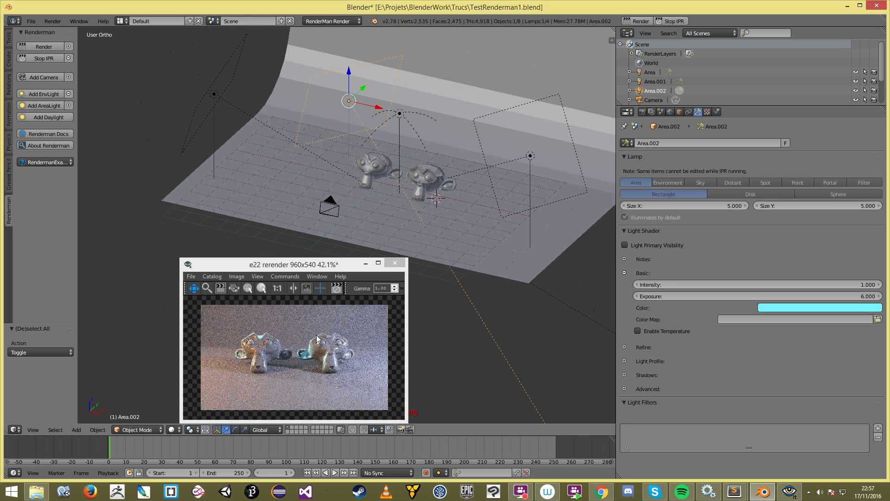
scroll(274, 350, up, 4)
scroll(284, 356, down, 4)
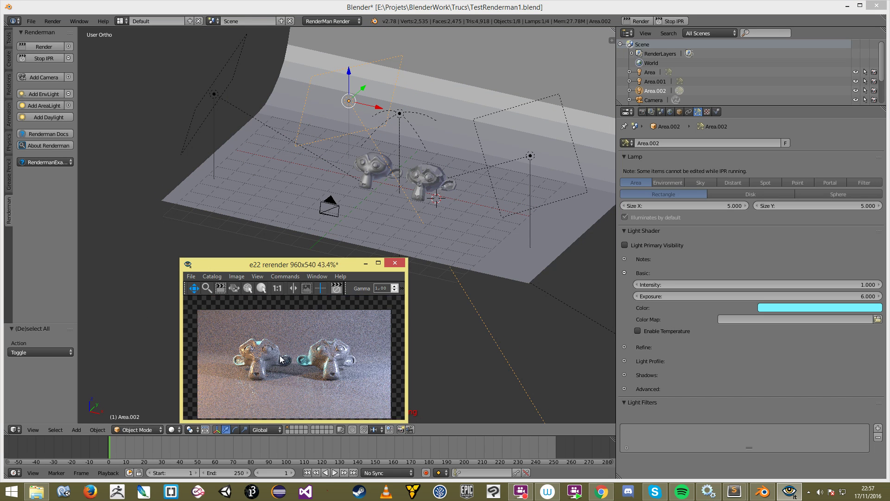
click(483, 171)
key(a)
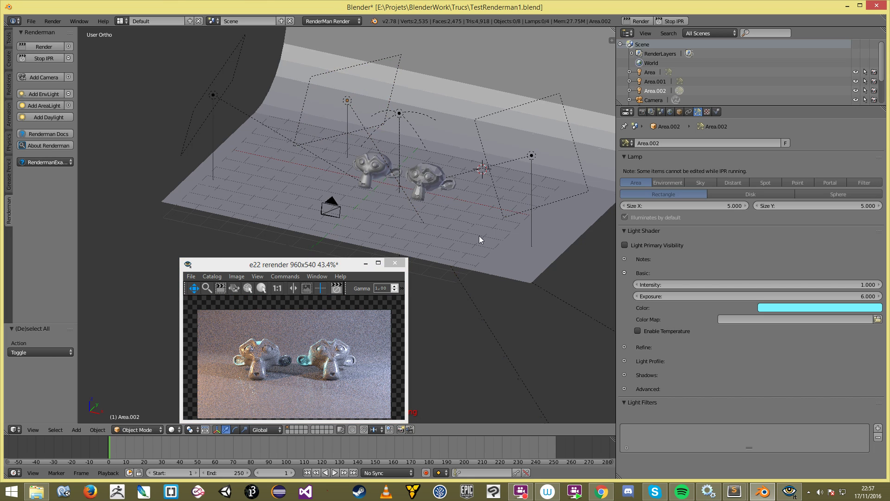
middle_drag(479, 235, 415, 232)
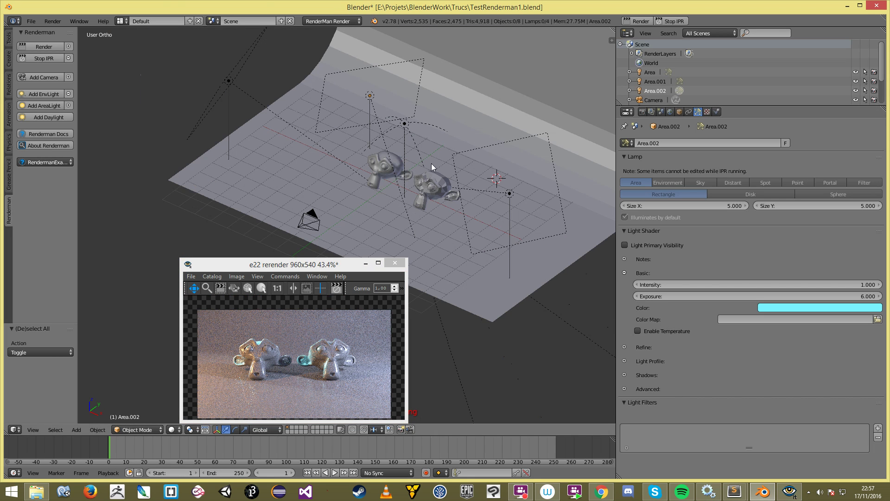
Step: Place the 3D cursor on the right monkey's head from the front view
key(KP_1)
scroll(379, 176, down, 2)
scroll(380, 176, up, 4)
scroll(392, 175, down, 3)
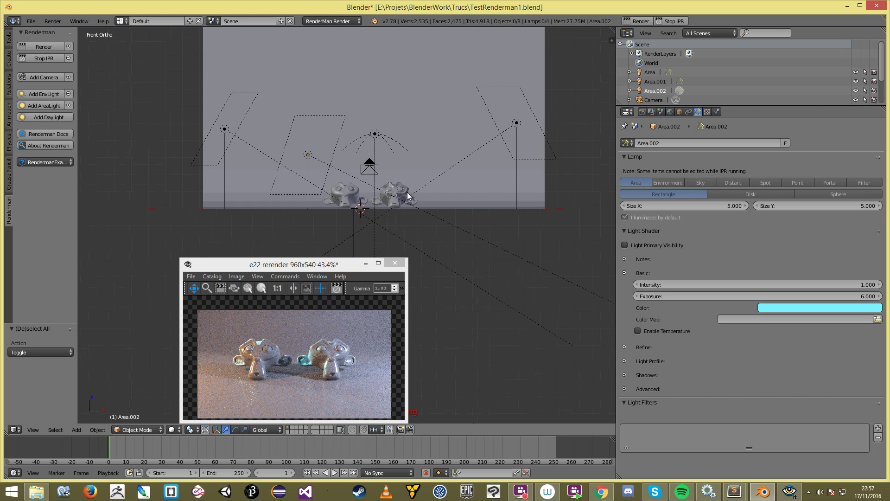
click(409, 185)
scroll(419, 168, up, 2)
mouse_move(418, 168)
middle_down()
mouse_move(423, 178)
mouse_move(405, 180)
middle_up()
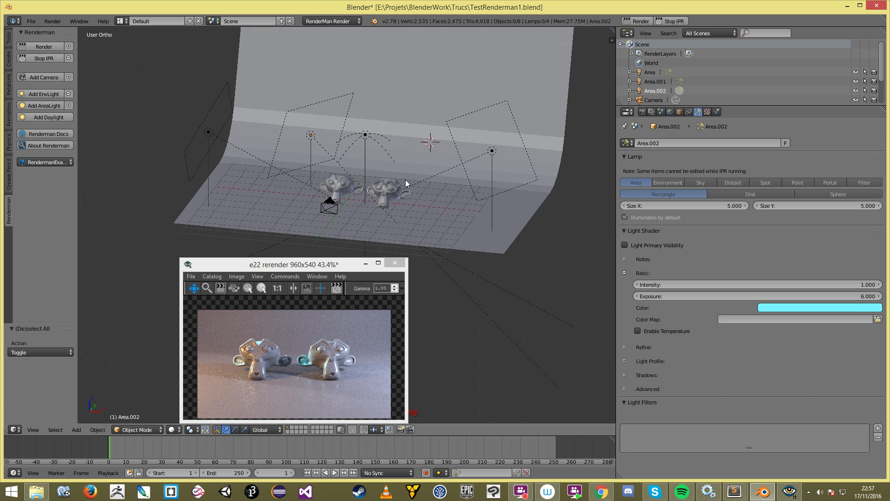
Step: Add a Point lamp at the 3D cursor and save the file, overwriting it
scroll(415, 157, up, 3)
key(shift+a)
mouse_move(416, 143)
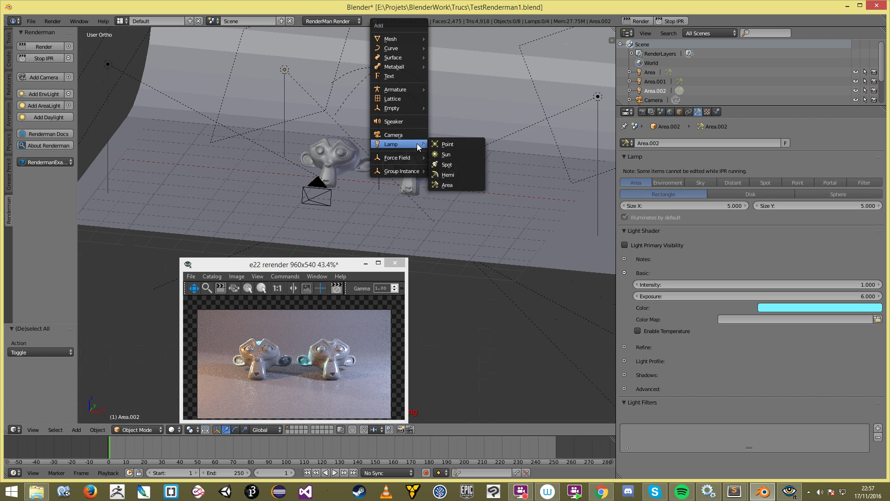
click(447, 144)
key(ctrl+s)
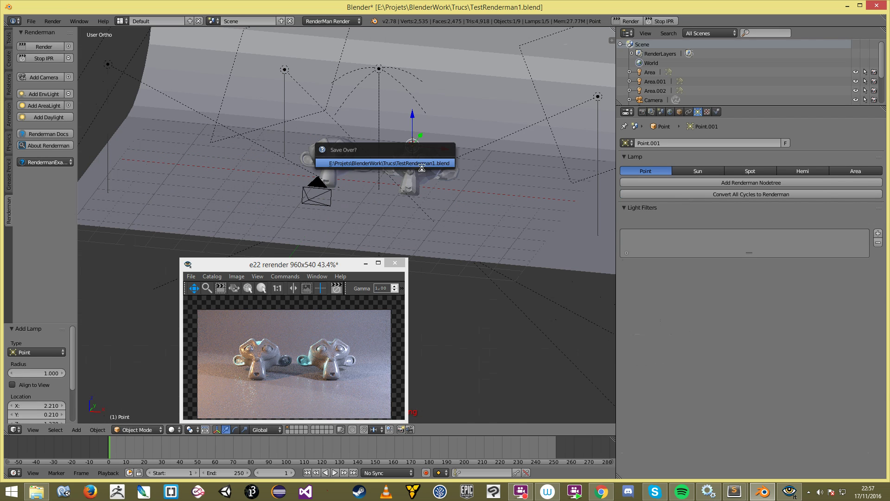
key(Return)
Step: Move the Point lamp beside the monkeys, give it a RenderMan node tree, and stop IPR
key(g)
click(392, 179)
middle_drag(392, 179, 432, 192)
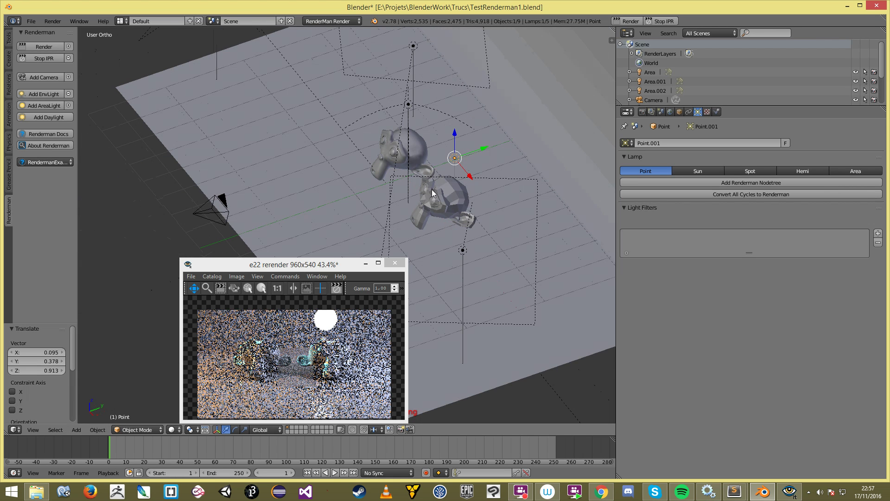
key(g)
click(393, 189)
click(761, 181)
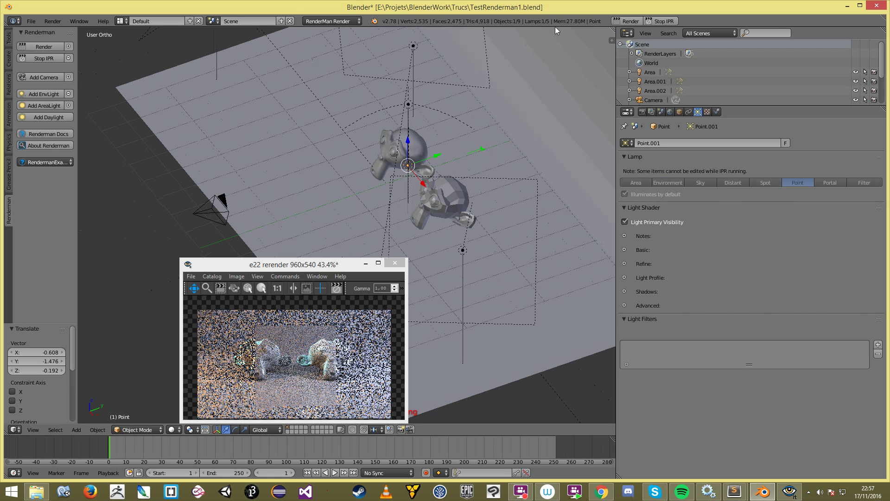
click(666, 20)
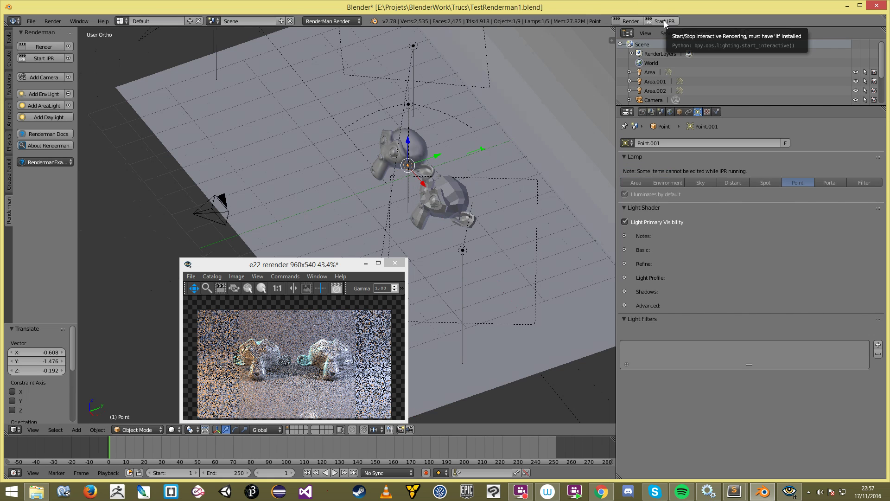
Step: Turn the Point.001 lamp into a RenderMan light filter
middle_drag(501, 112, 440, 167)
scroll(441, 172, up, 3)
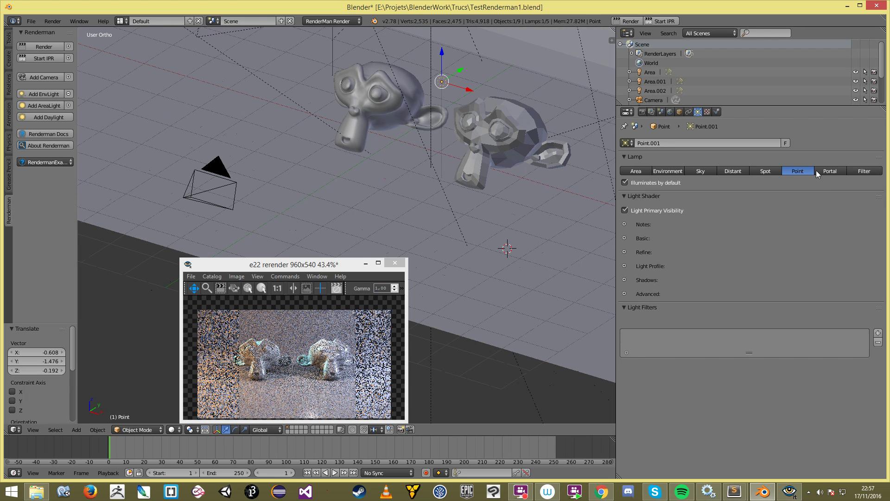
click(869, 171)
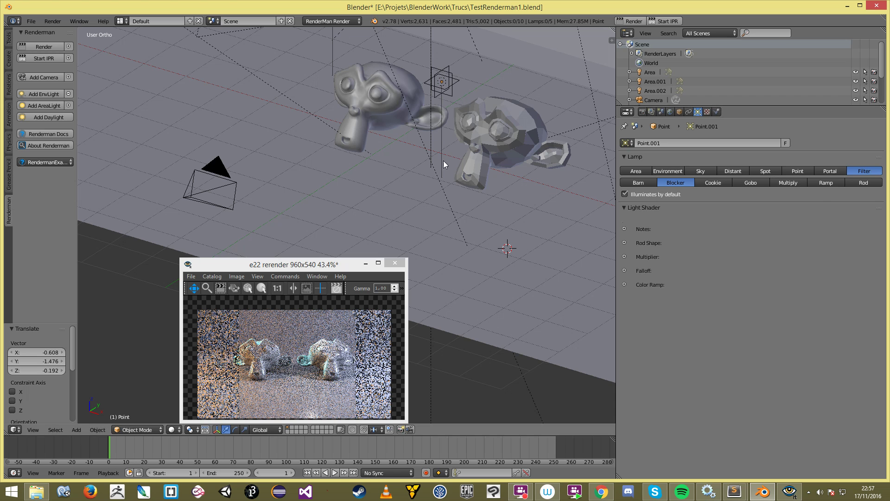
right_click(447, 81)
key(KP_1)
middle_drag(422, 104, 454, 134)
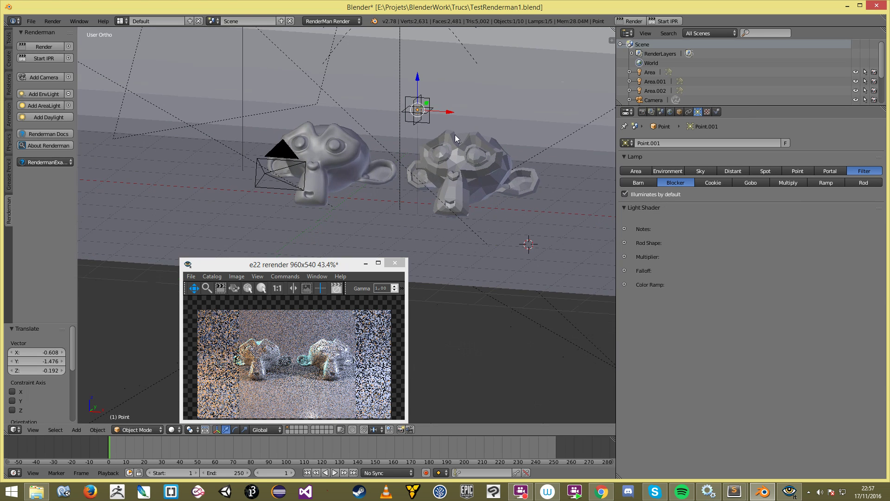
scroll(429, 130, down, 4)
key(a)
middle_drag(377, 63, 560, 171)
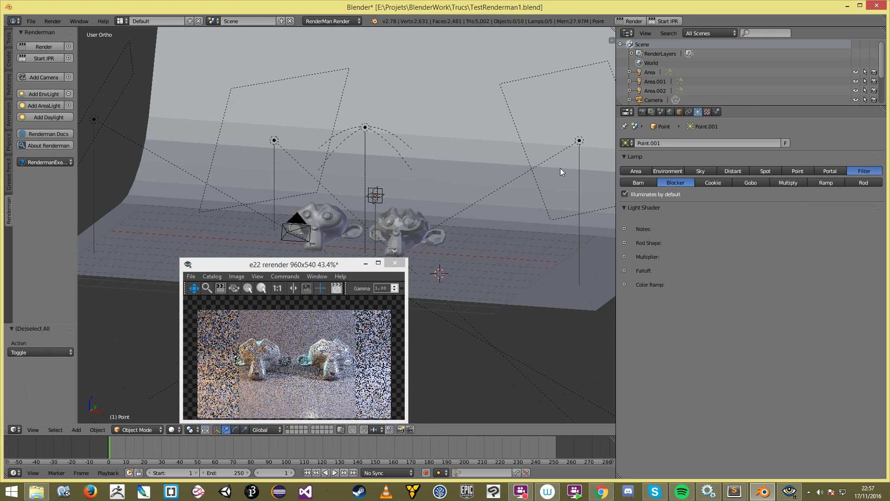
Step: Raise the Point.001 filter lamp above the right monkey
right_click(580, 140)
middle_drag(579, 140, 382, 200)
right_click(355, 176)
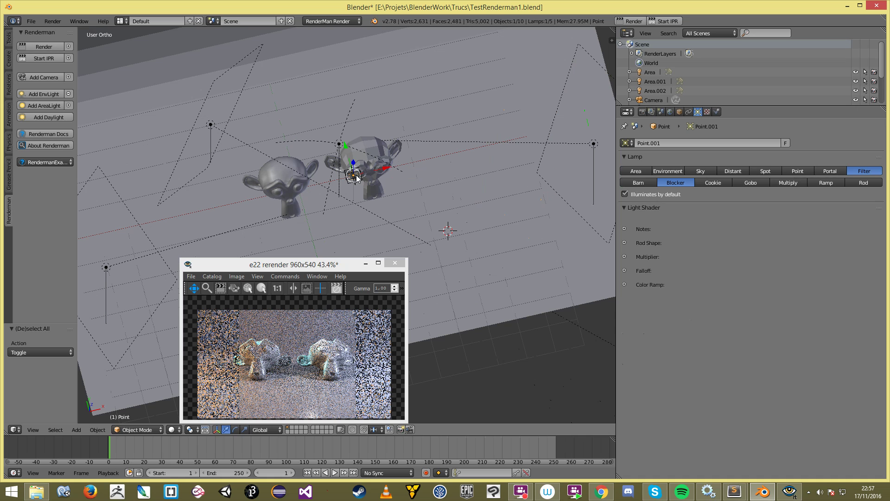
key(g)
click(393, 157)
middle_drag(488, 198, 475, 171)
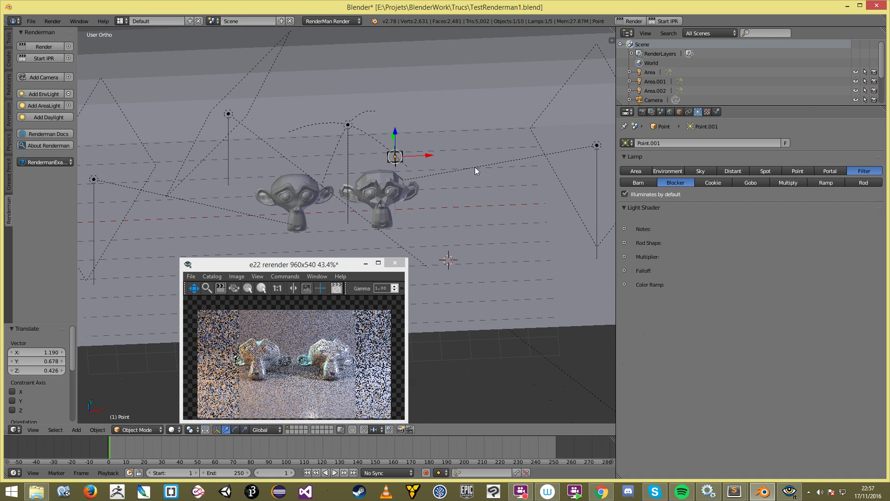
Step: Add a light filter slot to the Area lamp linked to the Point filter
right_click(598, 148)
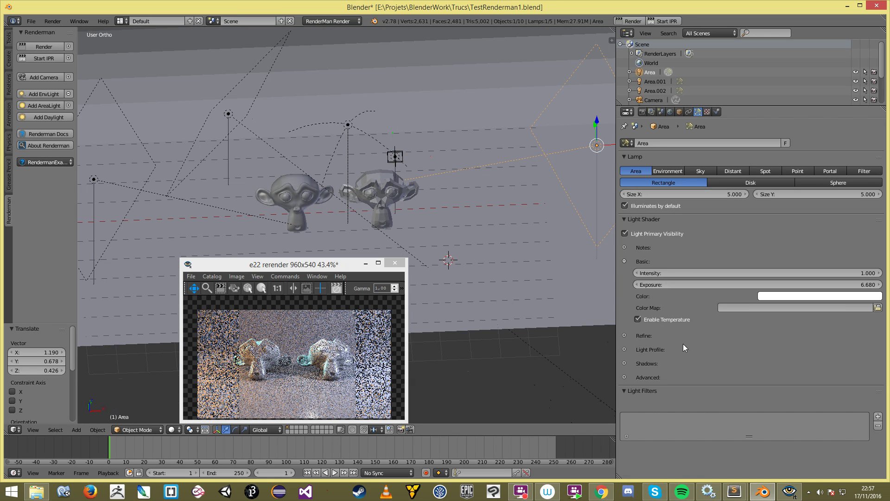
click(877, 416)
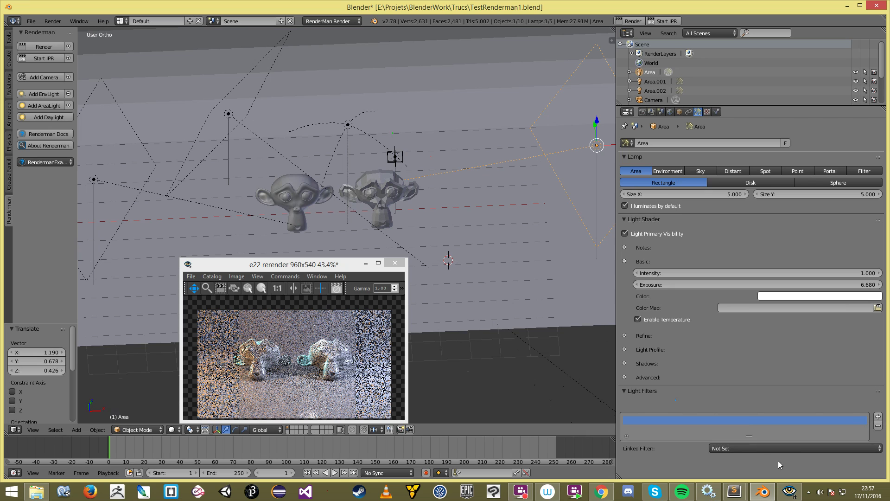
click(755, 449)
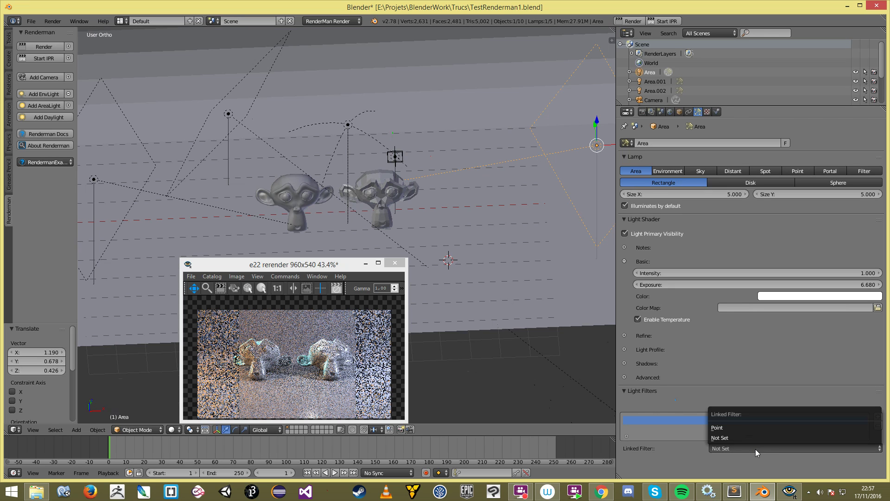
click(732, 427)
right_click(393, 156)
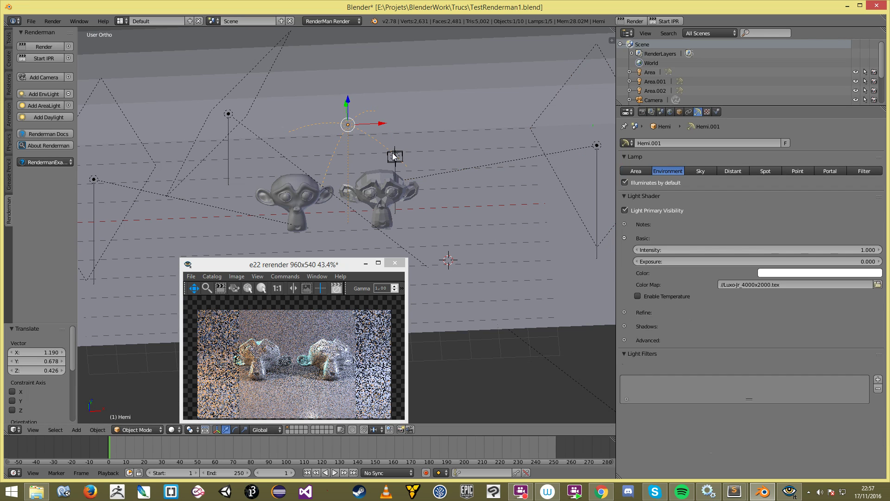
right_click(393, 157)
middle_drag(448, 213, 445, 134)
key(KP_1)
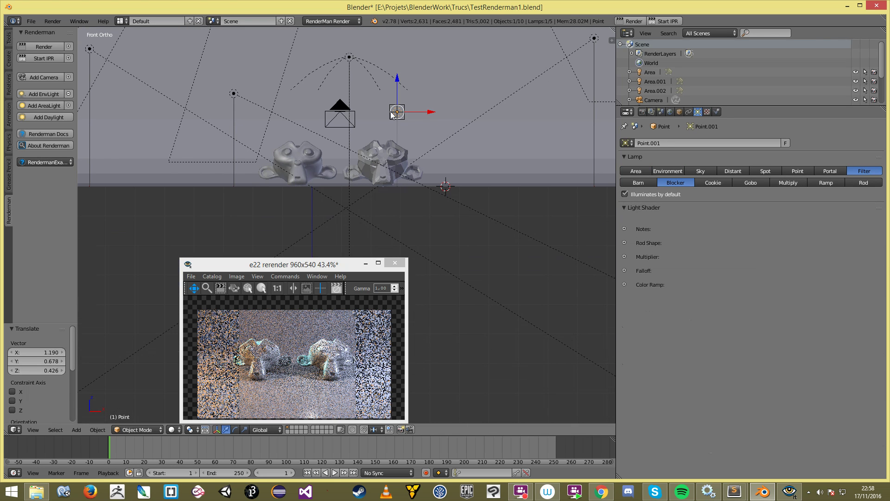
Step: Try the Cookie, Gobo, Ramp and Rod filter types, settling on Multiply
click(713, 182)
click(742, 183)
click(826, 182)
click(861, 182)
click(798, 182)
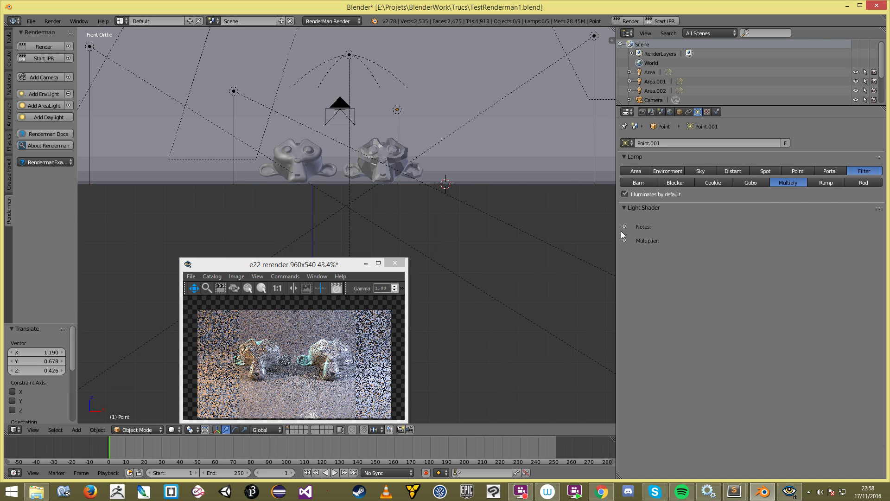
click(624, 240)
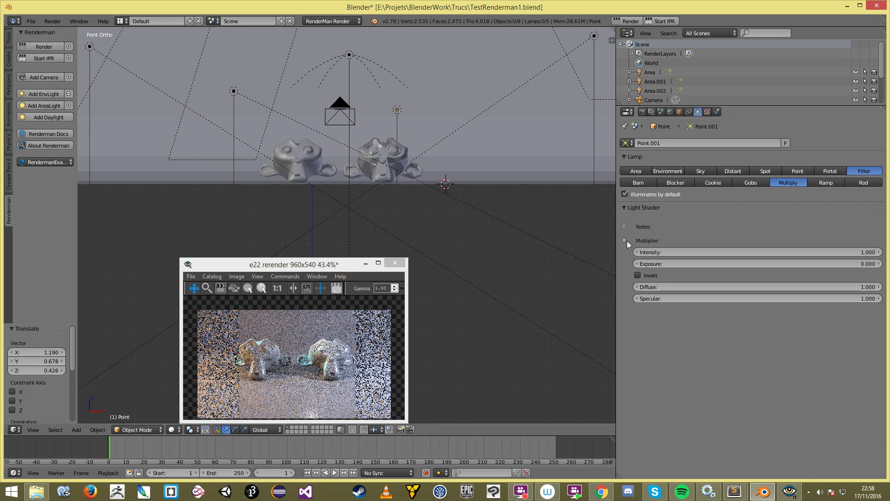
Step: Restart the IPR render and set the filter's exposure to 2
click(665, 21)
click(667, 21)
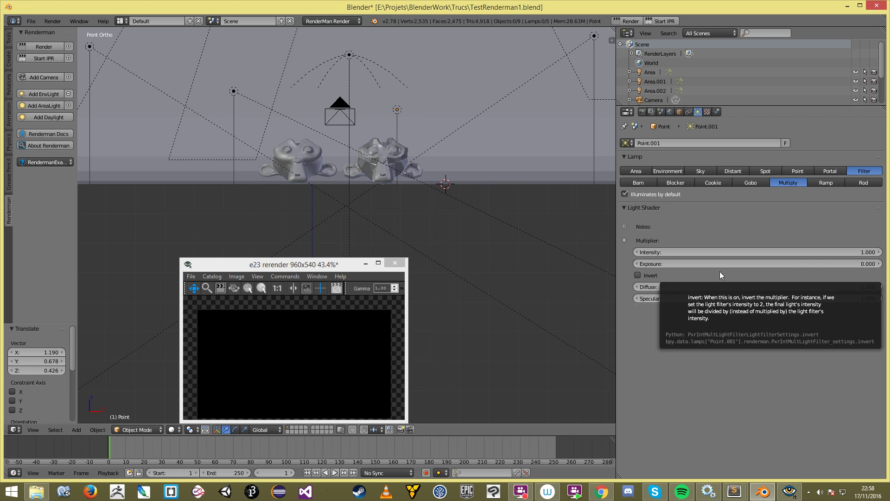
click(339, 340)
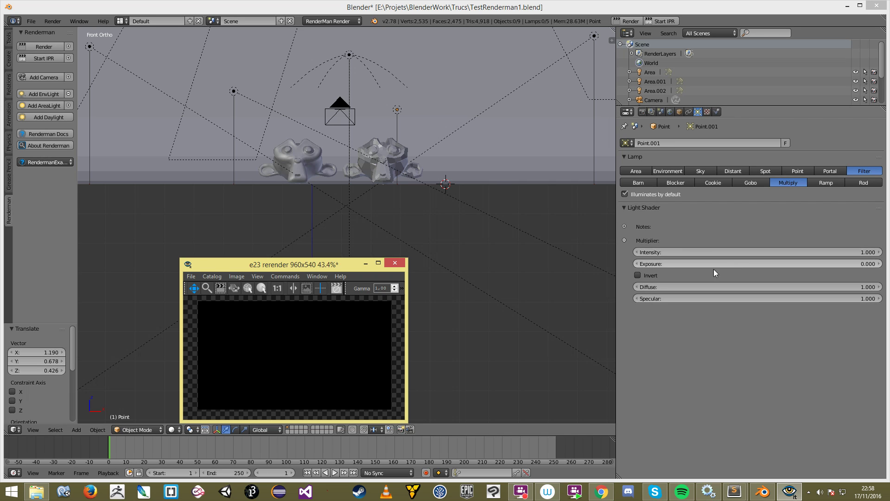
click(666, 21)
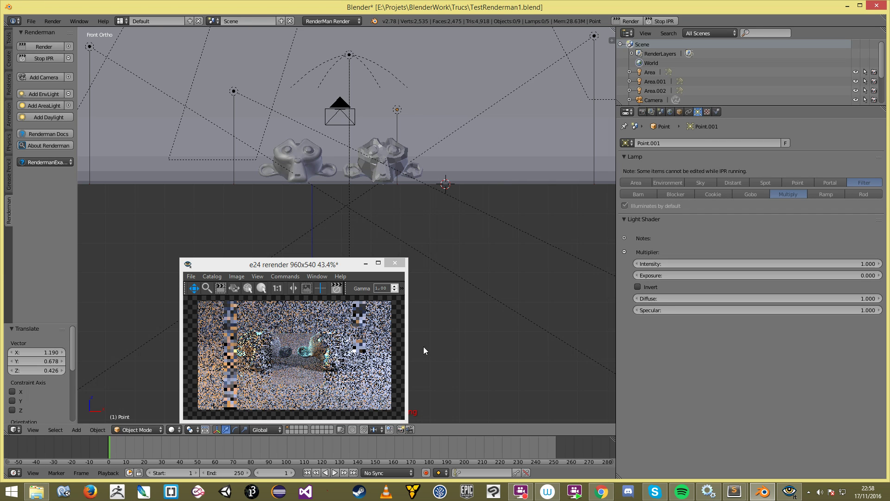
click(729, 275)
text(2)
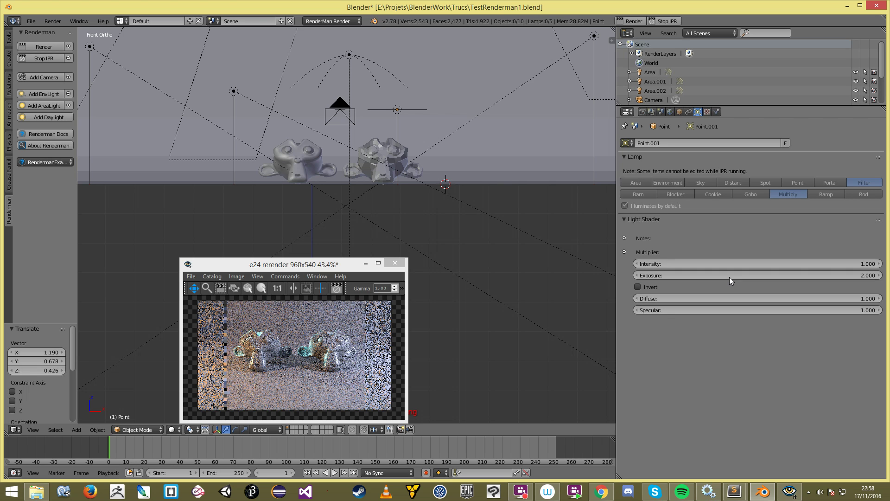
key(Return)
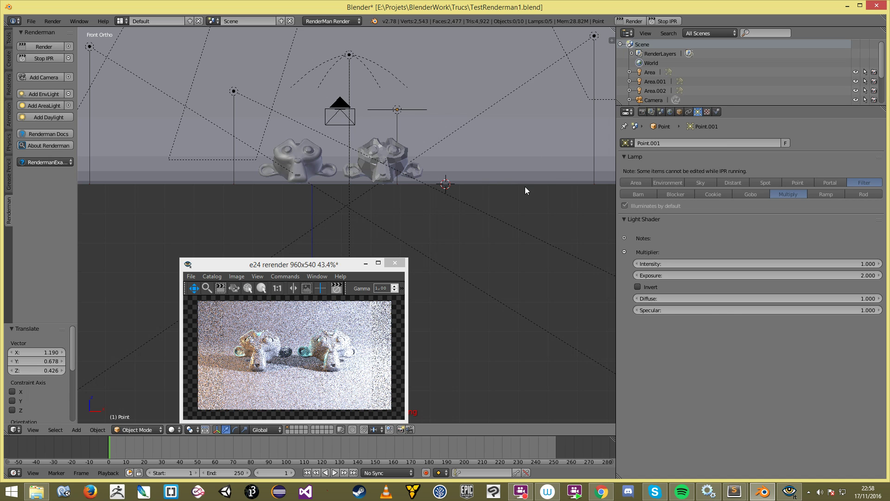
Step: Return the filter's exposure to 0 and stop the IPR render
click(689, 274)
text(0)
key(Return)
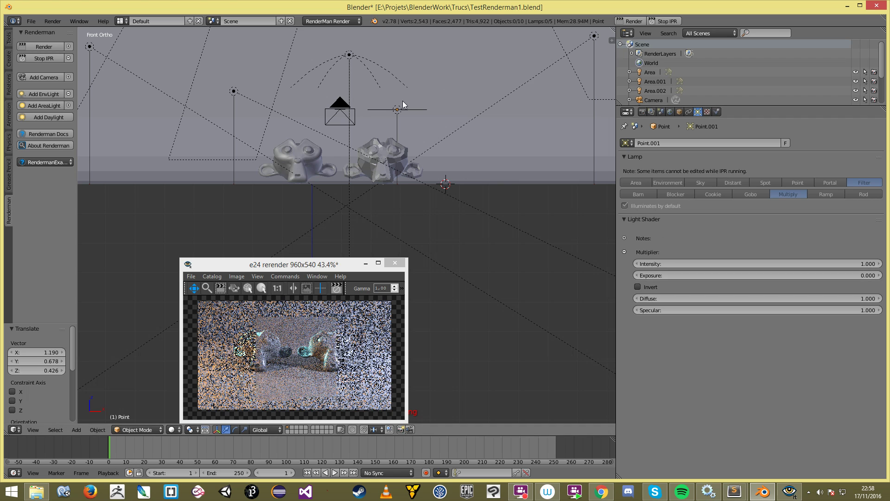
right_click(397, 108)
middle_drag(397, 109, 538, 183)
scroll(407, 160, up, 2)
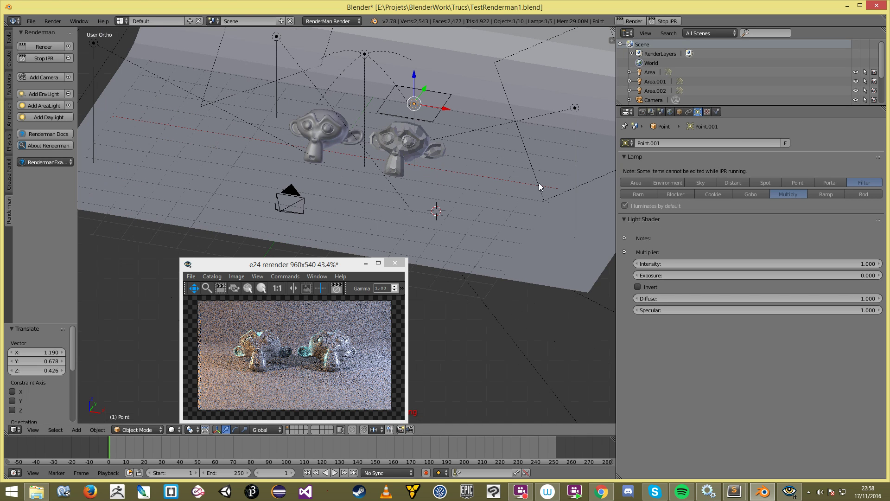
click(665, 21)
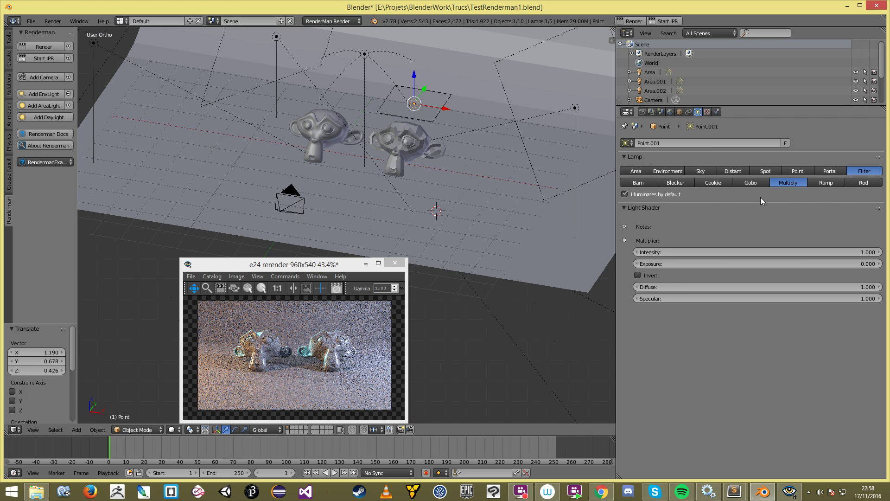
Step: Switch the Point filter back to Blocker and place it over the right monkey, raised 0.713
click(674, 183)
scroll(426, 146, up, 2)
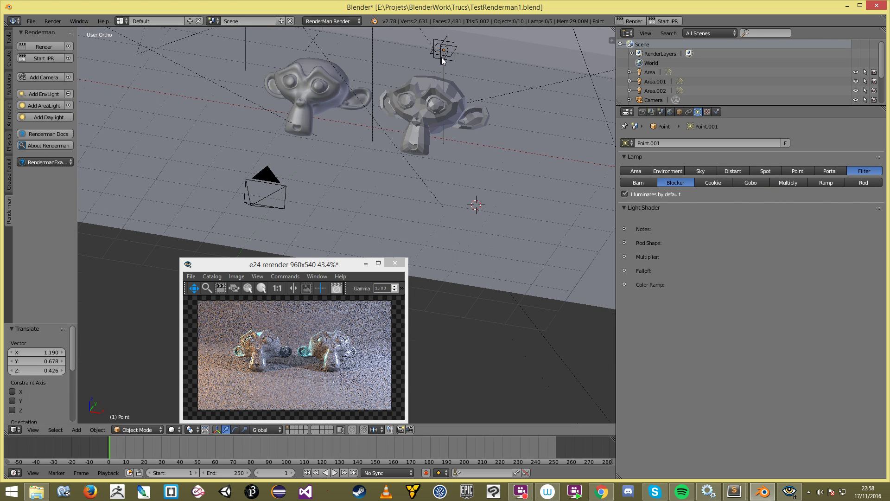
right_click(441, 58)
key(KP_1)
key(g)
click(413, 136)
scroll(419, 148, down, 2)
middle_drag(413, 136, 408, 173)
key(g)
key(z)
click(417, 150)
Step: Expand Rod Shape and set the rod width to 1.2 and depth to 1.35
scroll(429, 153, up, 2)
click(624, 257)
click(624, 257)
click(624, 242)
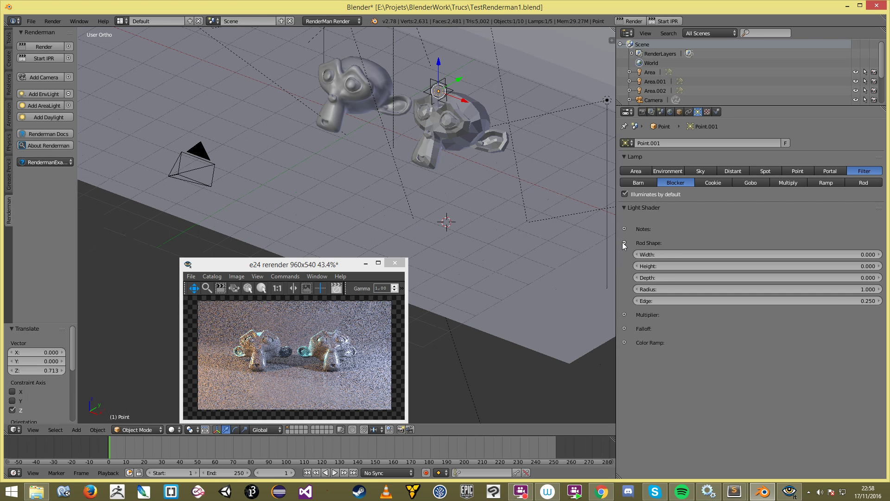
drag(659, 254, 697, 278)
middle_drag(359, 164, 407, 218)
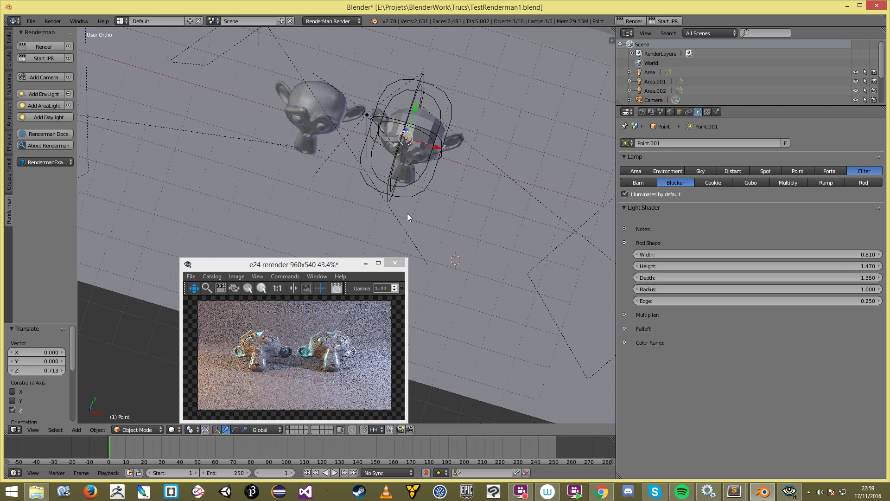
Step: Re-centre the rod blocker over the right monkey and raise its height to 1.56
key(KP_1)
key(g)
click(408, 173)
middle_drag(426, 148, 418, 187)
drag(668, 265, 710, 254)
key(g)
click(374, 138)
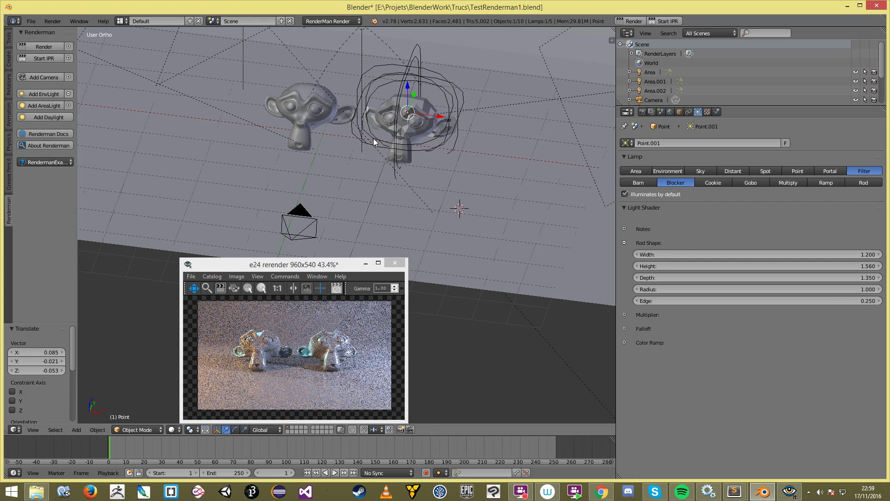
key(KP_1)
key(a)
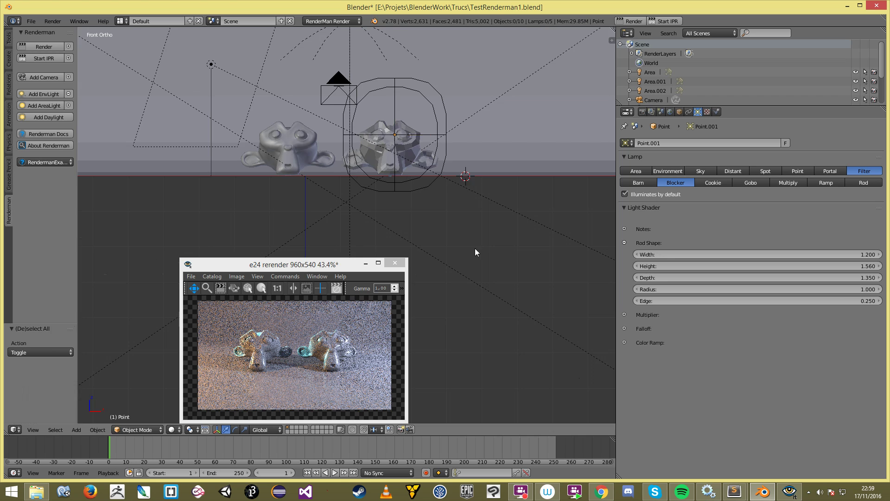
middle_drag(475, 253, 455, 225)
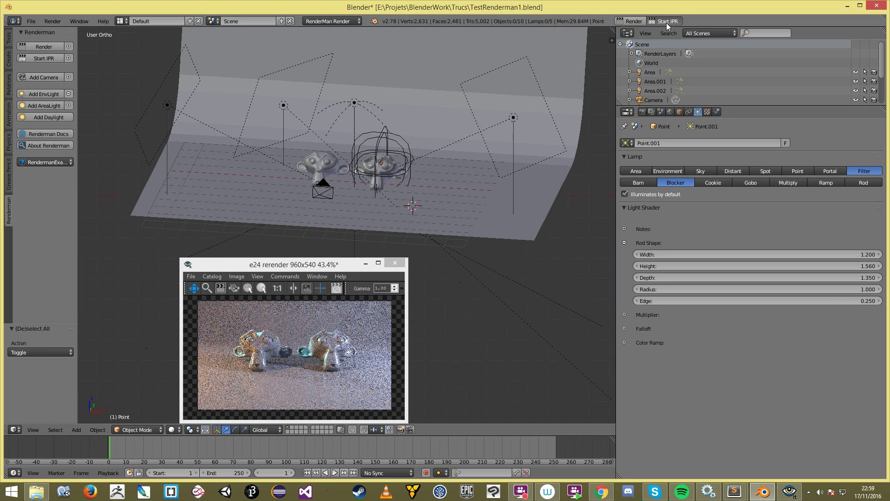
Step: Start the RenderMan IPR render and check the result in the render viewer
click(666, 21)
right_click(515, 117)
middle_drag(516, 116, 458, 149)
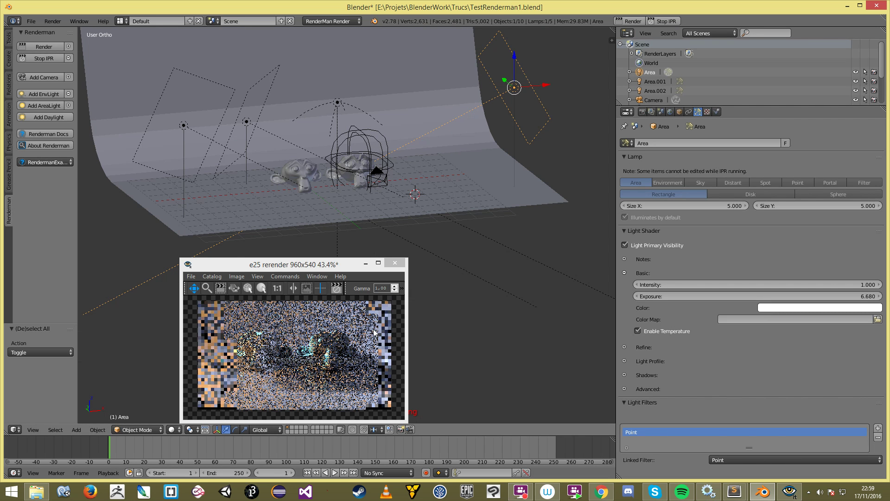
click(351, 370)
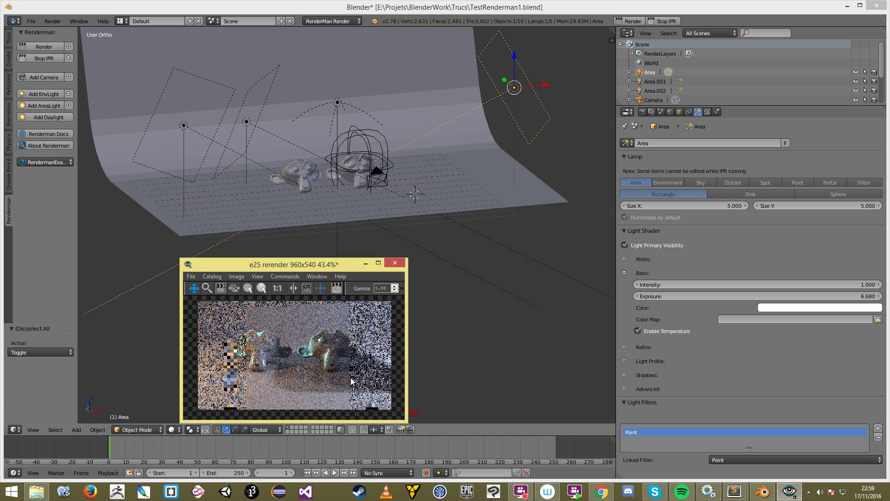
click(416, 157)
scroll(419, 152, up, 5)
middle_drag(419, 152, 398, 187)
scroll(397, 187, down, 4)
Step: Select the Point.001 blocker, shrink its rod to 0.660 wide and 1.200 high, then stop IPR
right_click(384, 120)
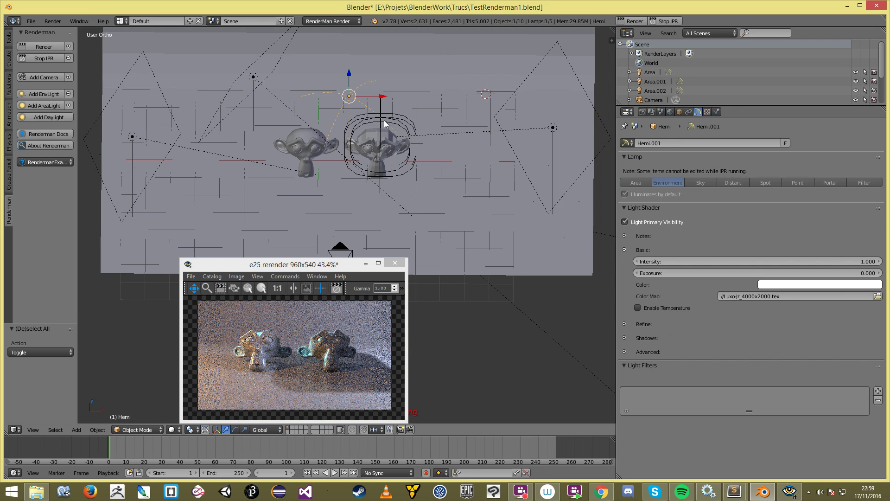
right_click(384, 124)
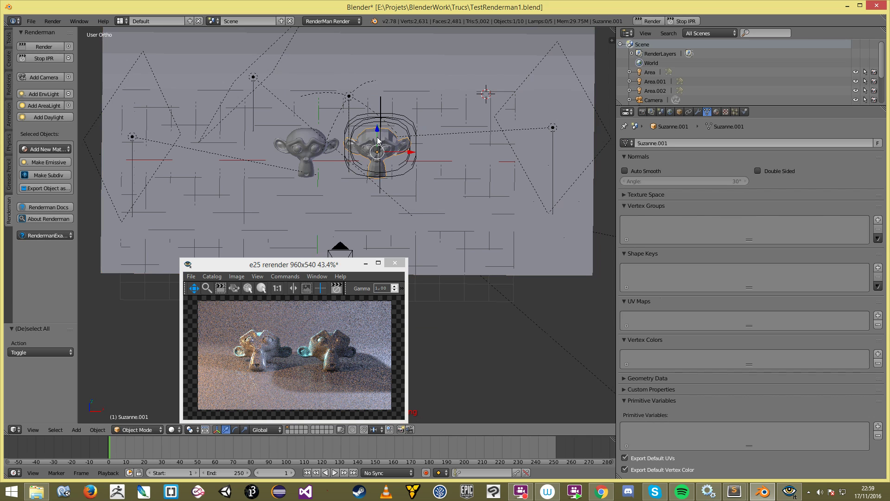
scroll(378, 140, up, 2)
right_click(424, 151)
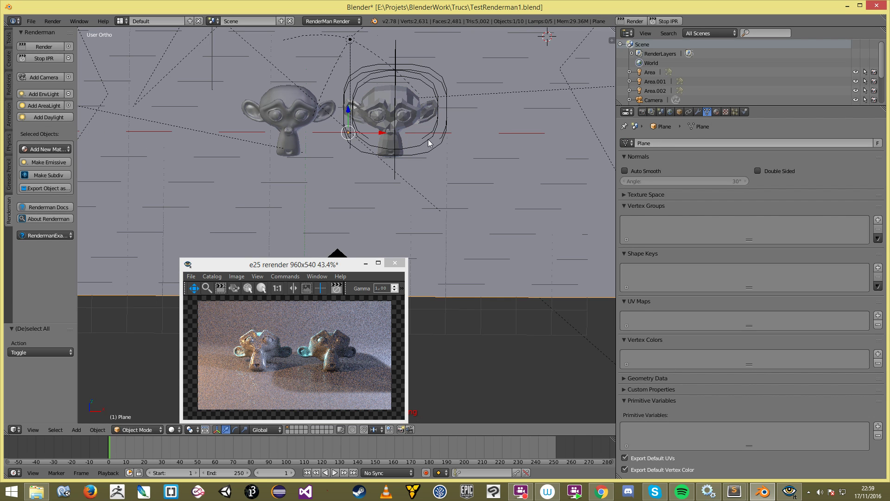
key(z)
middle_drag(404, 89, 449, 116)
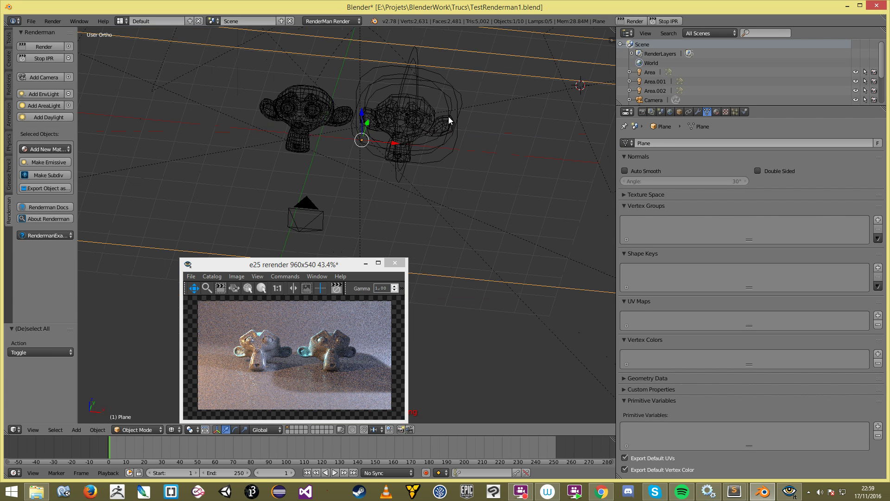
right_click(432, 94)
key(z)
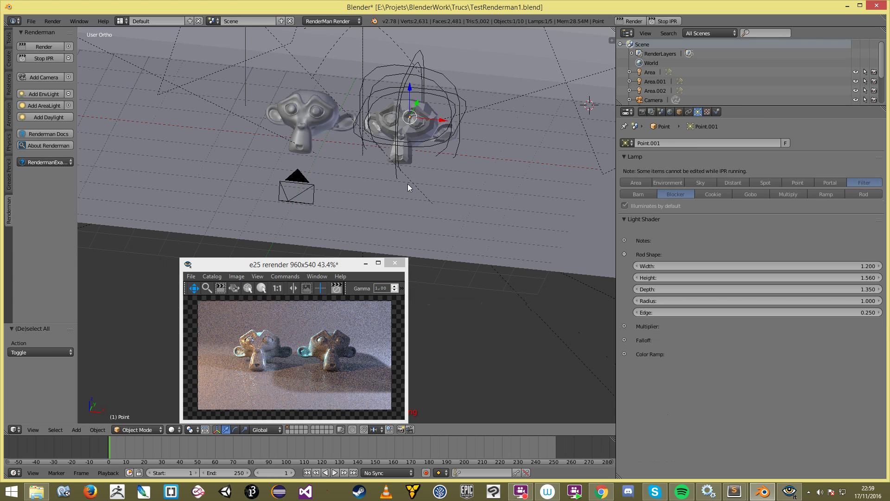
middle_drag(408, 185, 414, 193)
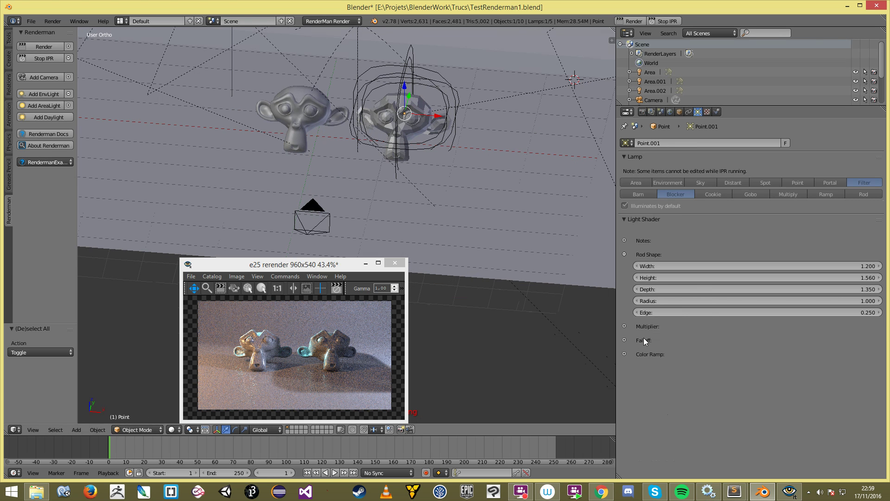
mouse_move(699, 266)
mouse_down()
mouse_move(681, 267)
mouse_move(708, 277)
mouse_move(695, 277)
mouse_up()
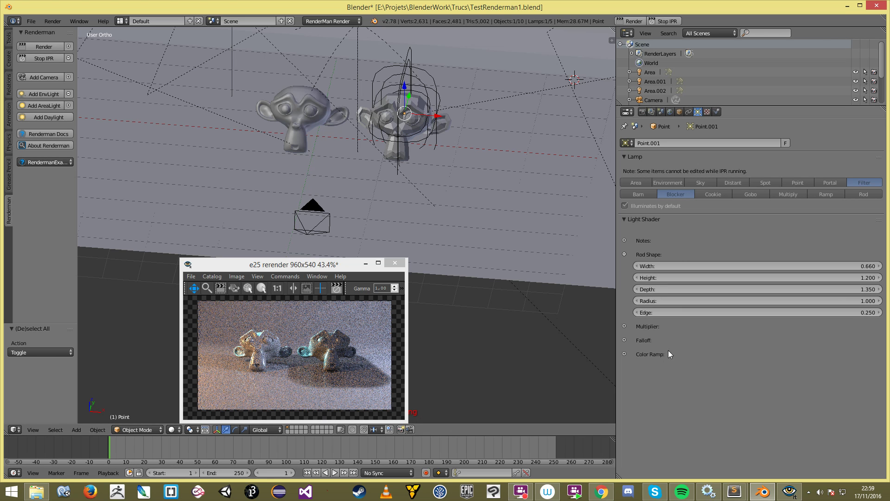
click(666, 21)
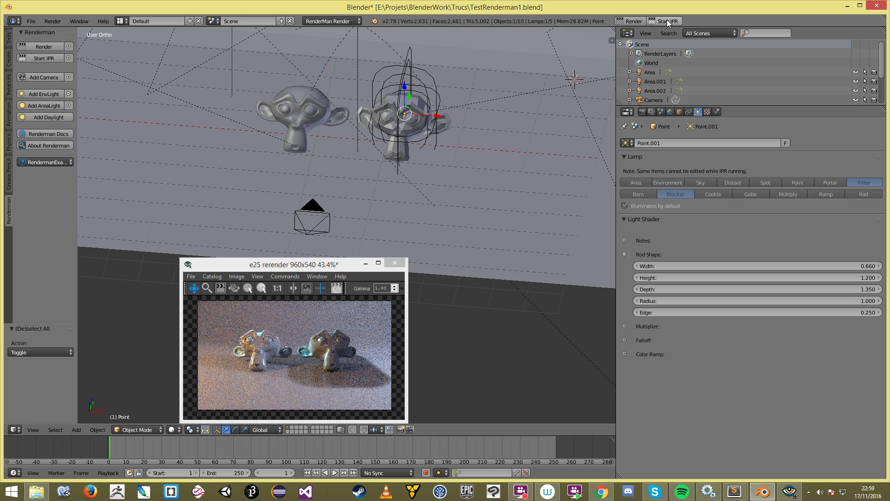
Step: Try the Rod filter type, inspecting its Rod Shape and Scale settings, then try Barn
click(861, 183)
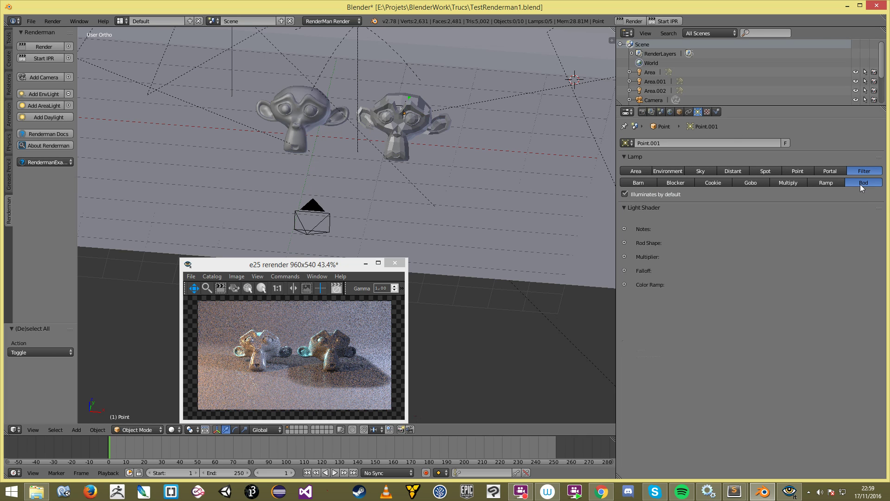
click(624, 243)
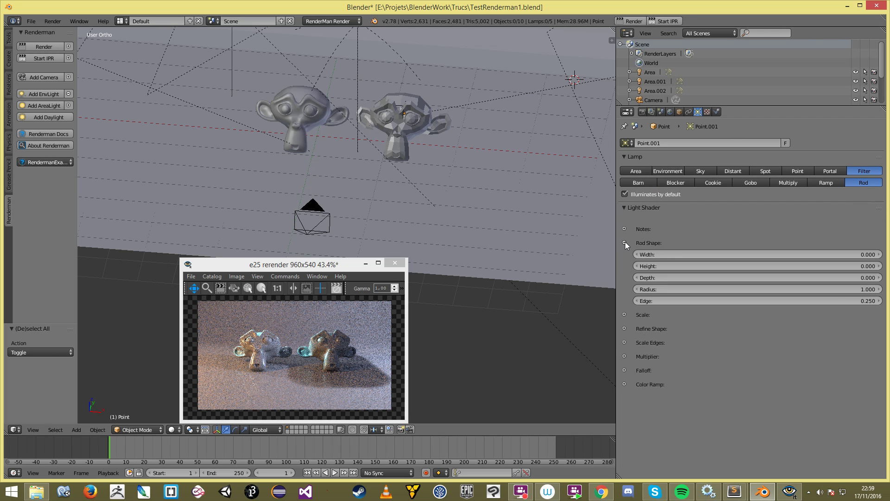
click(624, 314)
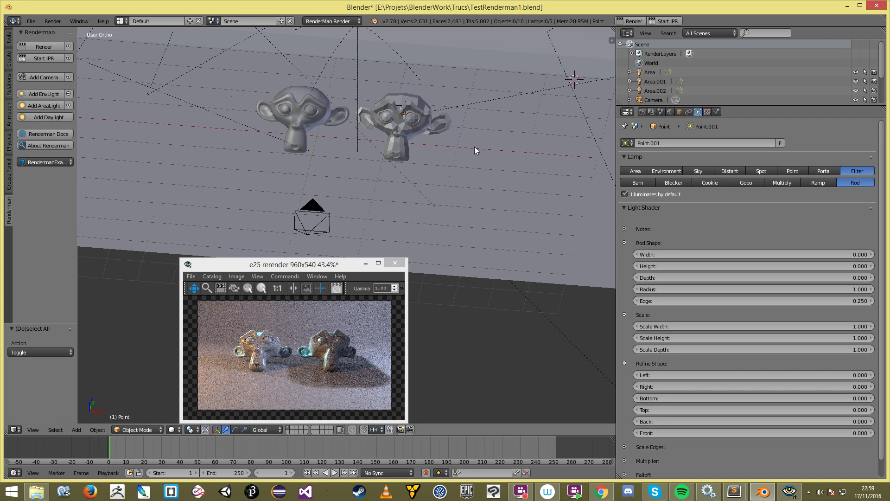
click(625, 364)
click(624, 315)
click(624, 243)
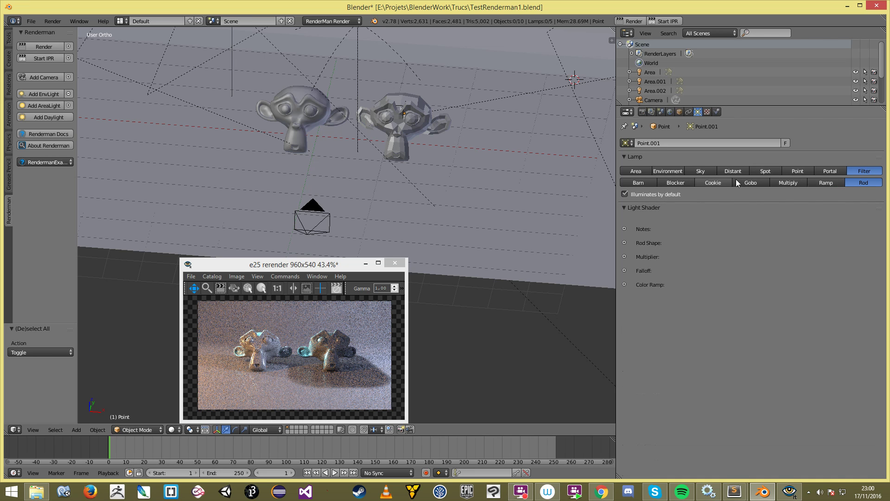
click(639, 184)
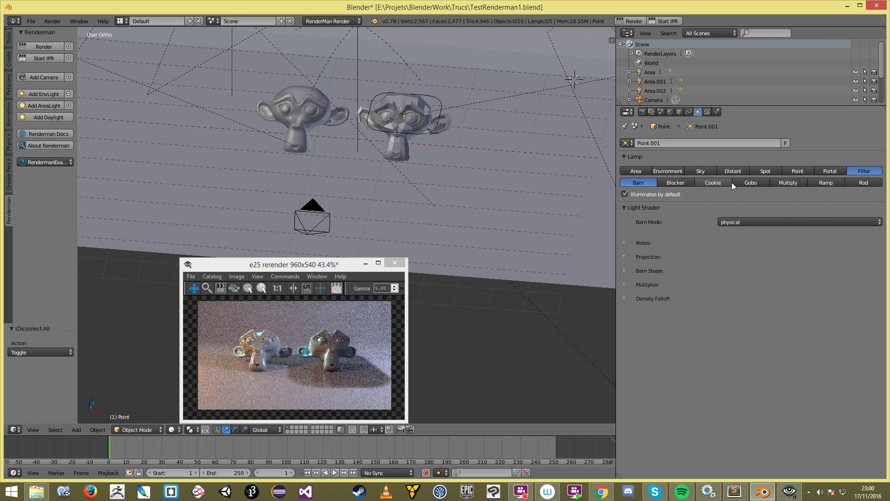
Step: Set the filter type to Ramp and show its linear Ramp curve
click(826, 184)
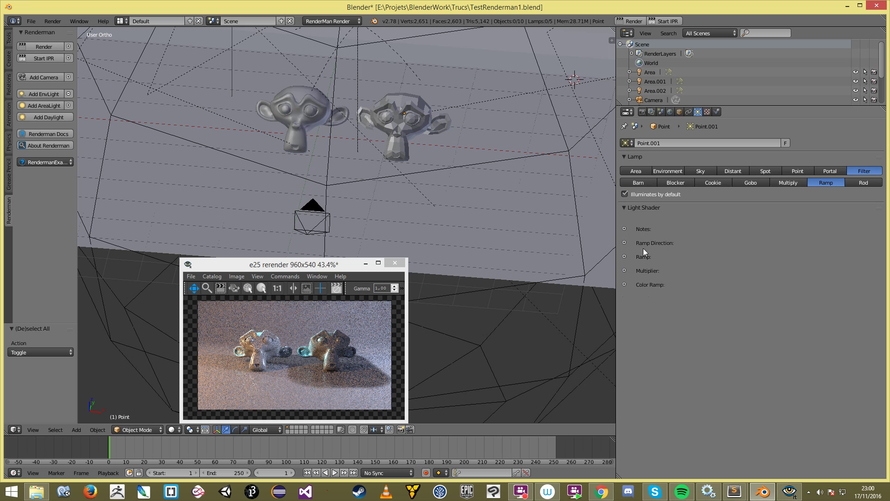
click(624, 257)
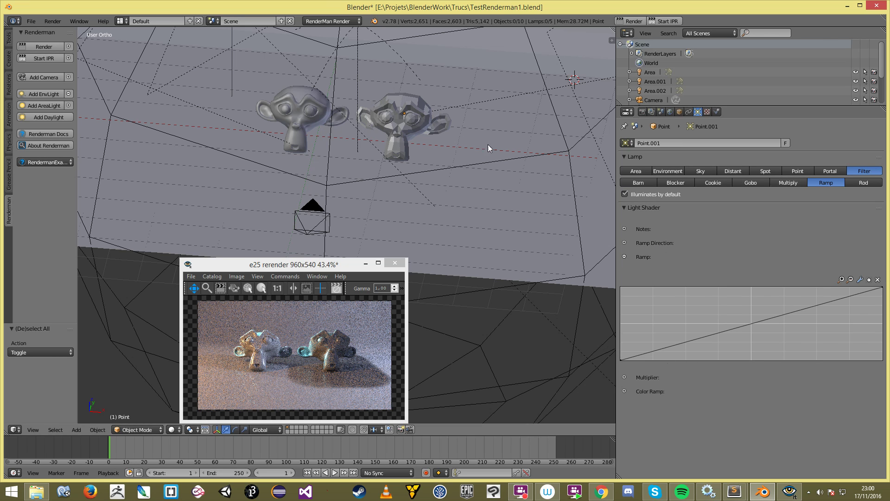
scroll(448, 129, down, 5)
middle_drag(434, 134, 446, 133)
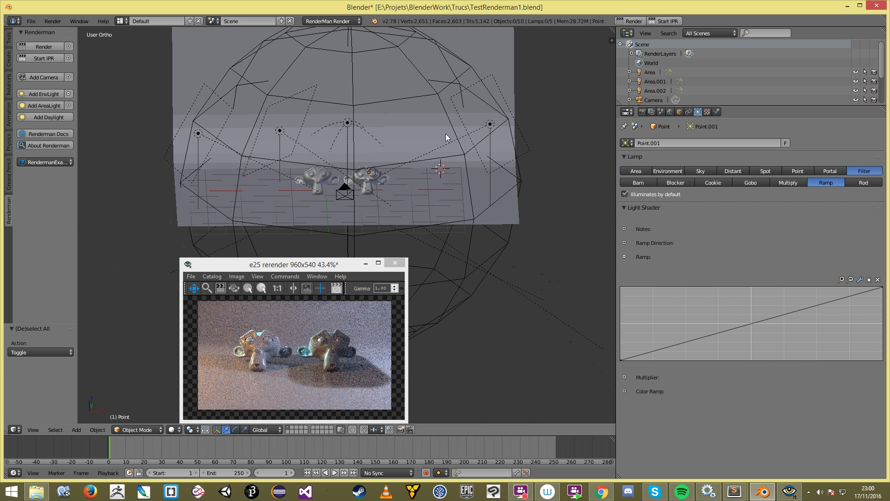
Step: Select the Point.001 filter lamp in wireframe view and delete it, then undo
click(466, 142)
click(465, 159)
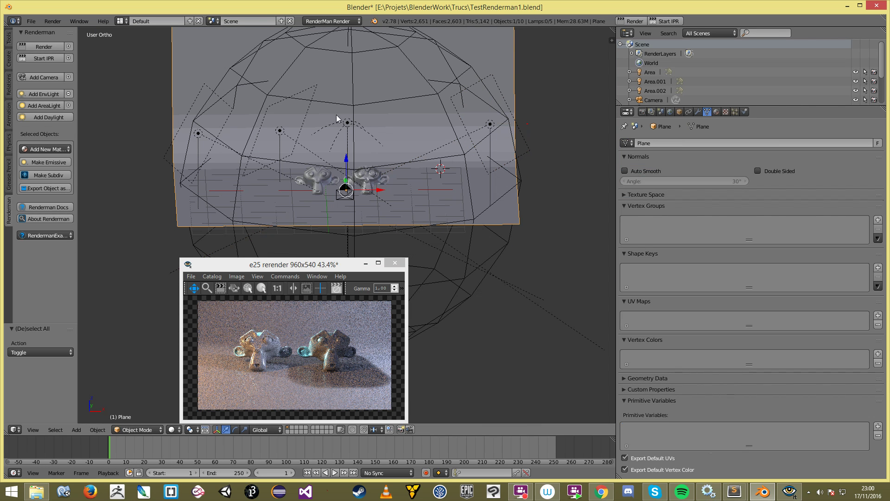
click(374, 187)
key(z)
scroll(415, 207, down, 2)
key(x)
click(420, 206)
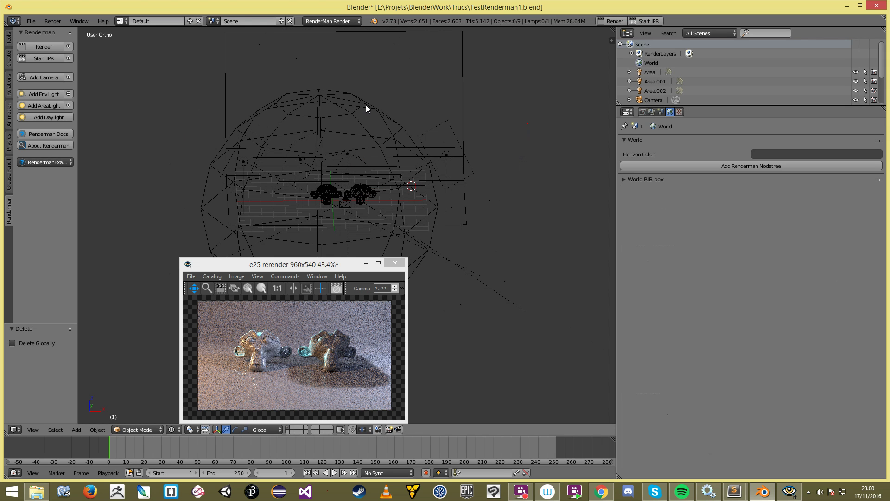
scroll(420, 124, up, 3)
key(z)
Step: Undo back to the earlier state and deselect everything in the scene
middle_drag(457, 148, 398, 147)
key(ctrl+z)
key(ctrl+z)
key(ctrl+z)
key(ctrl+z)
key(ctrl+z)
key(ctrl+z)
key(ctrl+z)
key(ctrl+z)
key(ctrl+z)
key(a)
key(a)
scroll(389, 170, down, 1)
key(z)
middle_drag(354, 167, 384, 172)
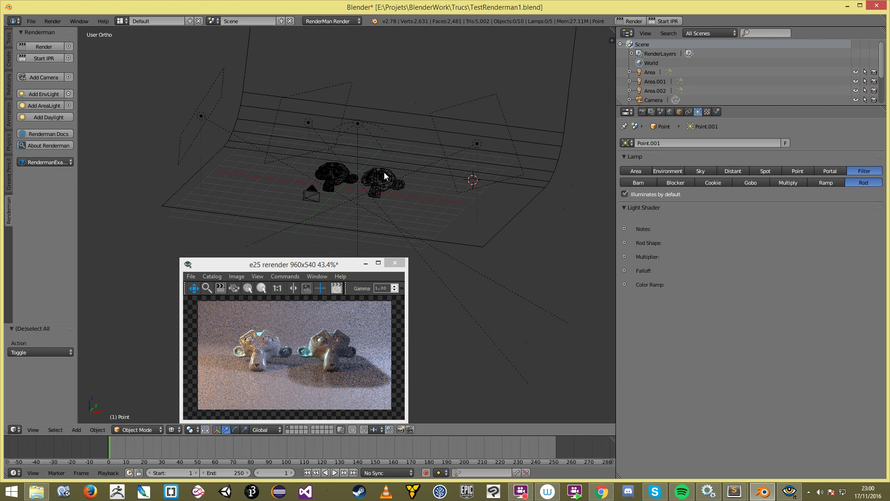
scroll(384, 173, up, 2)
Step: Reselect the filter lamp, delete it for good, and return to solid shading
right_click(393, 155)
right_click(394, 152)
key(x)
click(412, 153)
key(z)
scroll(410, 169, down, 3)
Step: Save the .blend file, overwriting the existing one
key(ctrl+s)
click(419, 166)
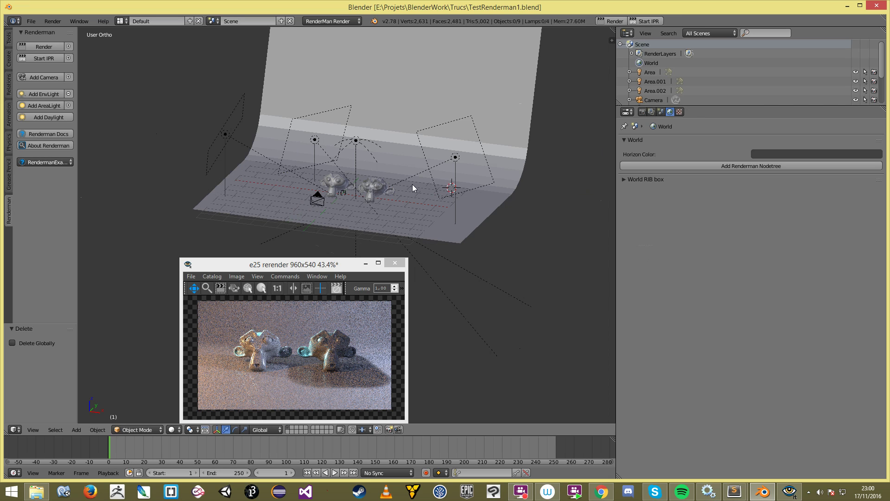
click(430, 191)
scroll(431, 202, up, 2)
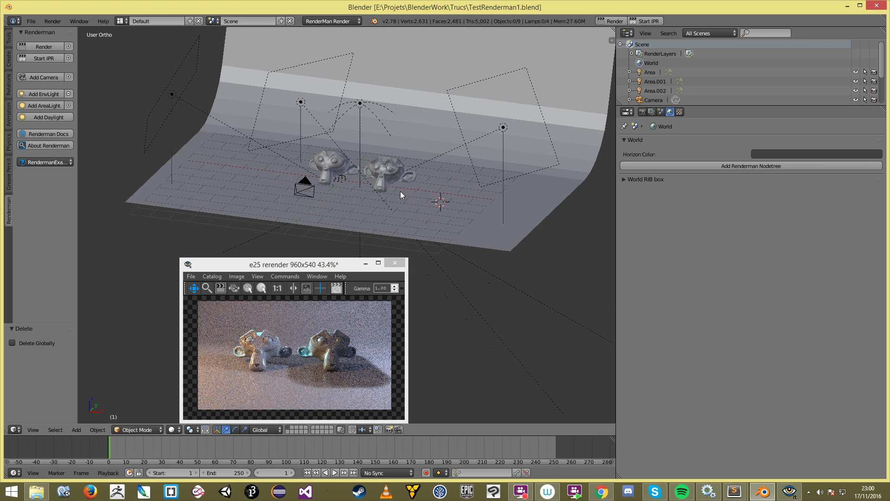
scroll(219, 346, up, 3)
Step: Move the render window to the lower right and view the scene from the front
click(285, 332)
scroll(284, 346, up, 1)
scroll(285, 345, down, 1)
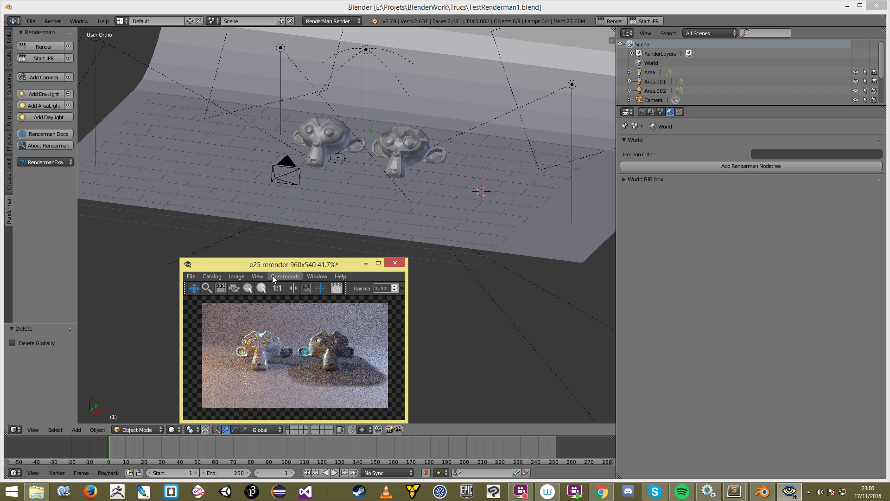
drag(288, 266, 737, 286)
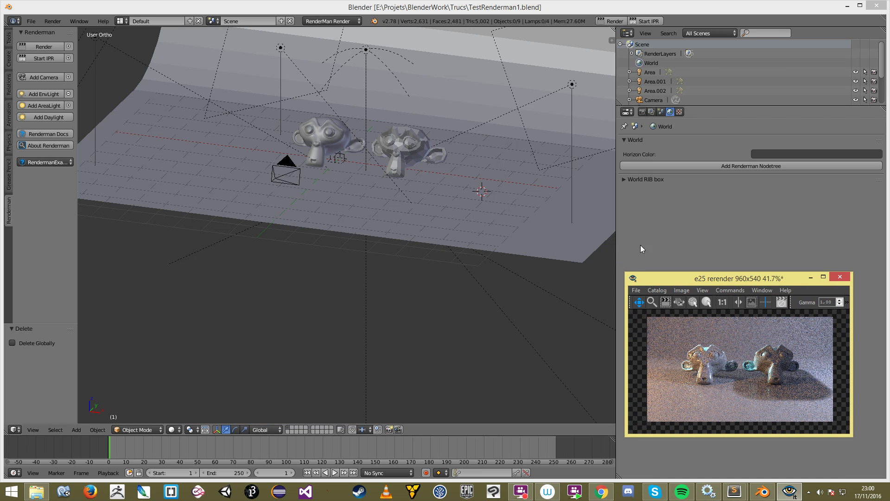
key(KP_1)
scroll(354, 182, up, 2)
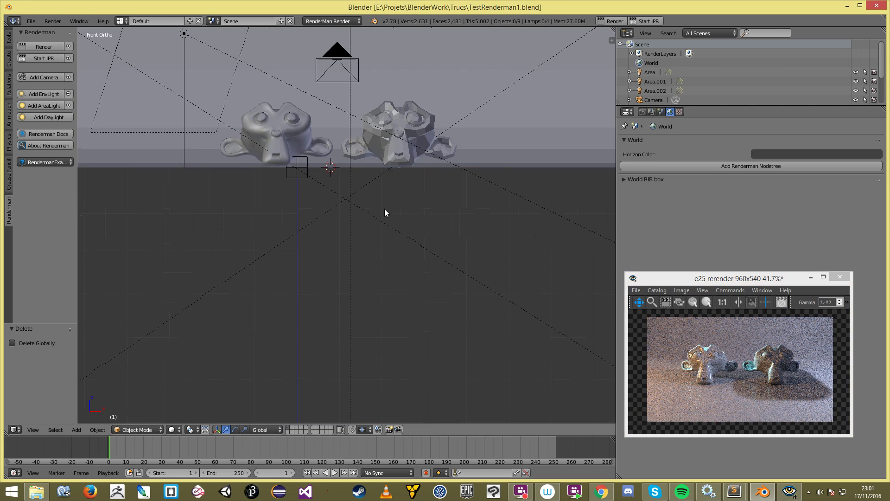
shift+middle_drag(383, 211, 394, 285)
Step: Restart RenderMan IPR, hide the tool shelf, and split the 3D view into two side-by-side viewports
click(645, 21)
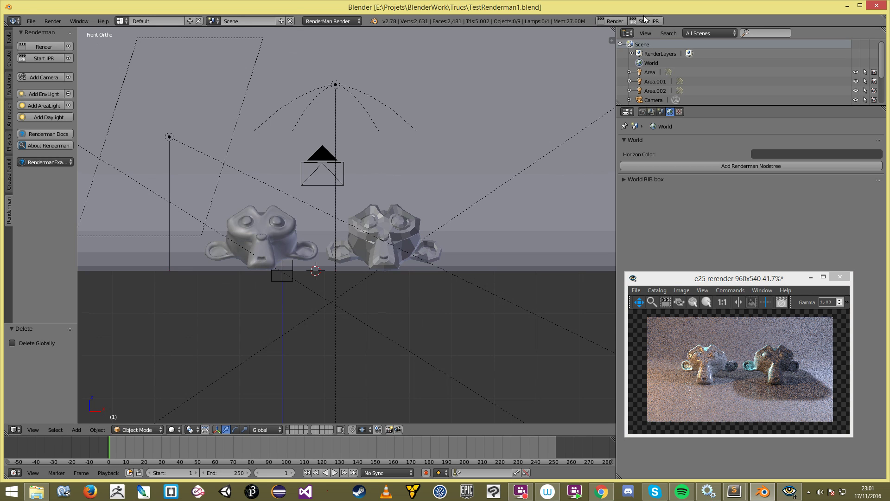
click(383, 125)
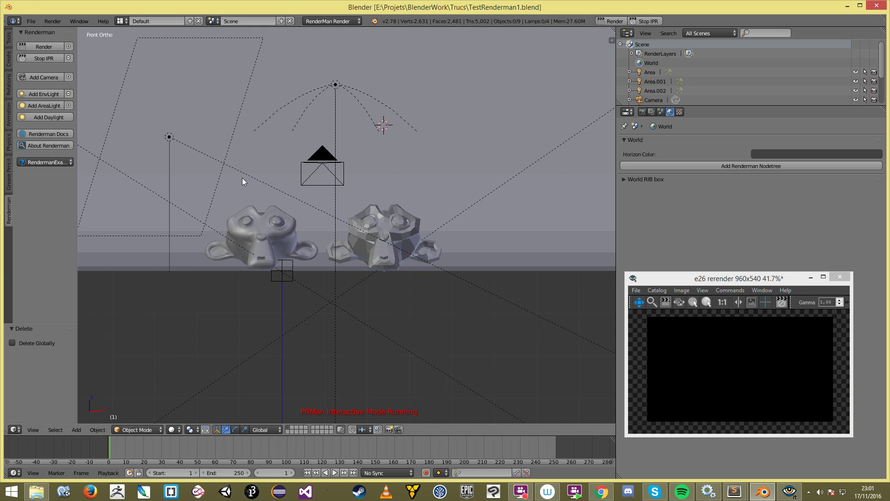
key(t)
scroll(242, 177, down, 4)
scroll(372, 184, up, 3)
click(777, 375)
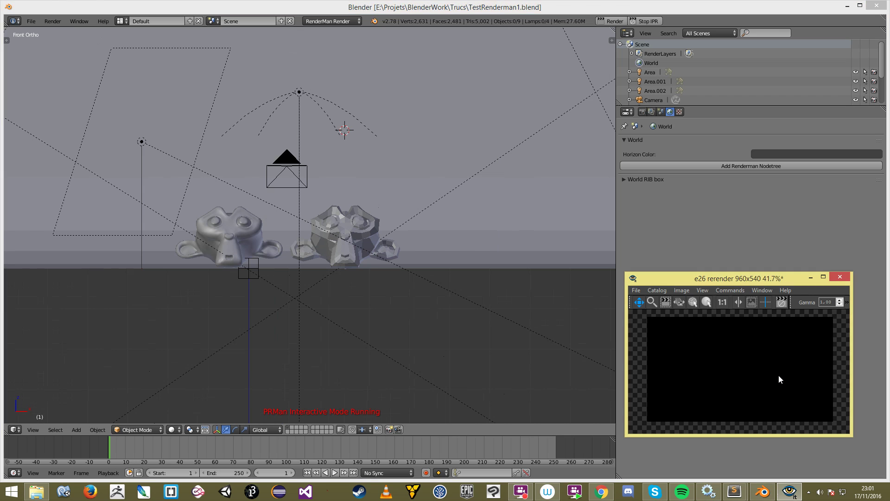
scroll(778, 375, up, 1)
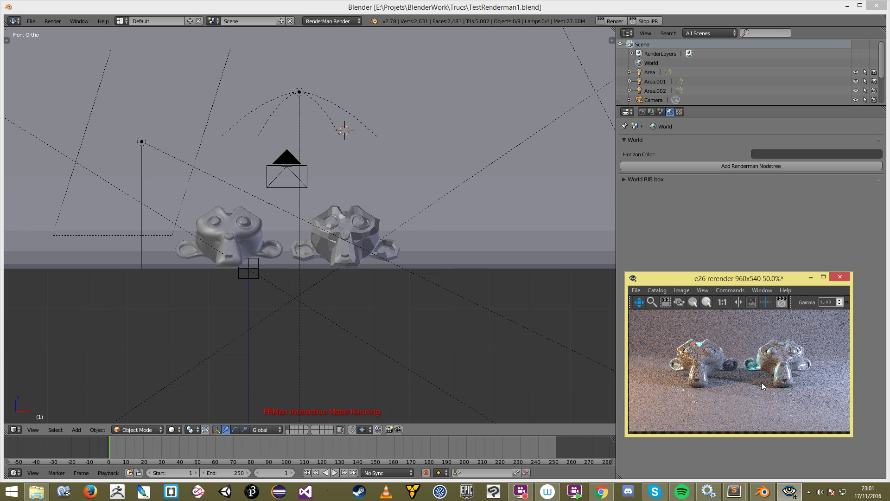
drag(613, 30, 360, 57)
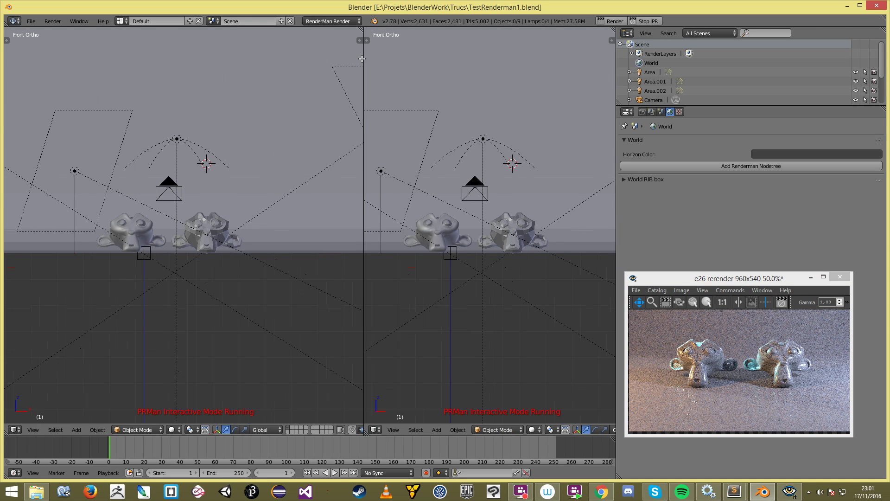
Step: Turn the right view into a Node Editor and give the backdrop plane a new material
click(373, 428)
click(407, 319)
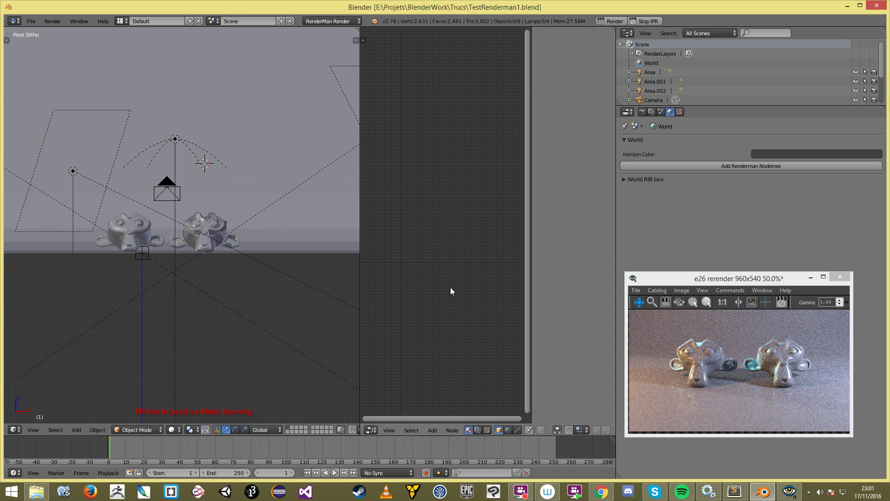
key(n)
click(189, 191)
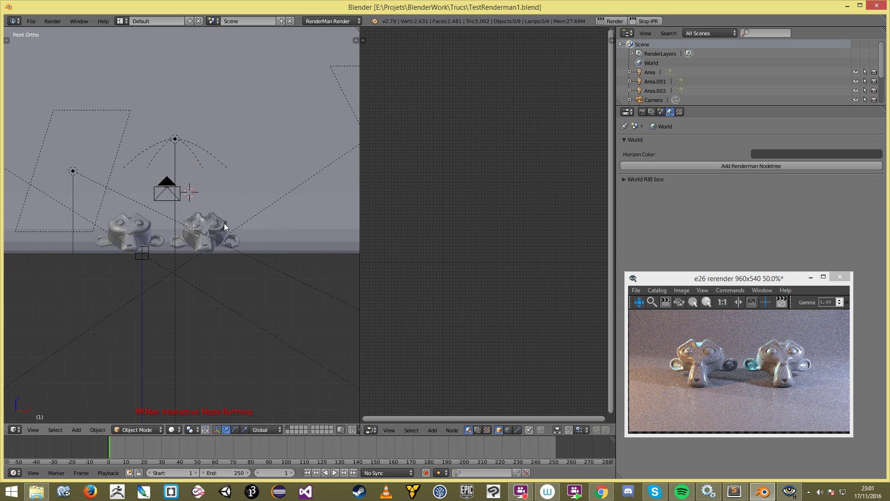
scroll(227, 225, up, 6)
right_click(251, 222)
scroll(251, 276, down, 7)
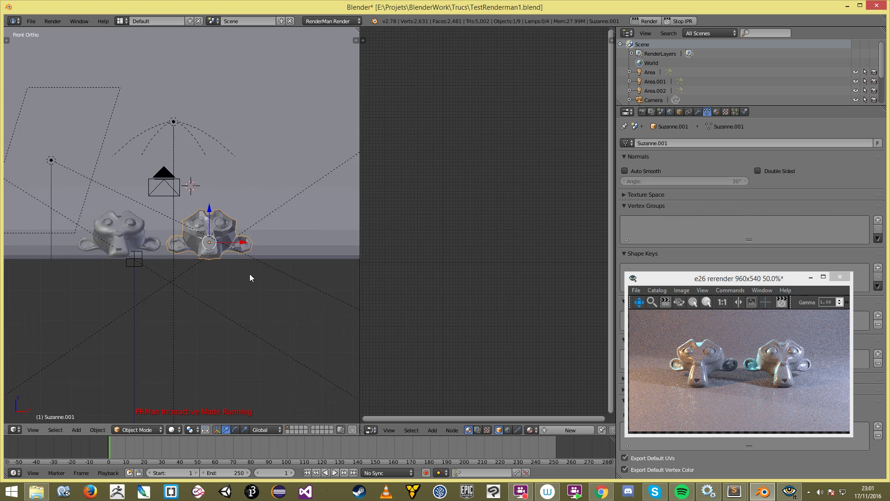
middle_drag(250, 275, 237, 143)
right_click(184, 301)
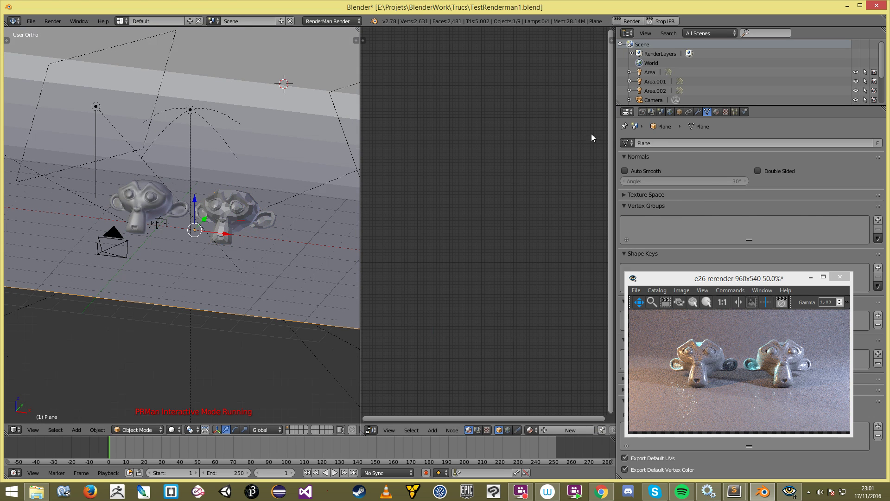
click(716, 112)
click(688, 171)
Step: Frame the plane's Diffuse BSDF and Material Output nodes and move the Diffuse BSDF node up
scroll(505, 249, up, 4)
middle_drag(513, 172, 526, 131)
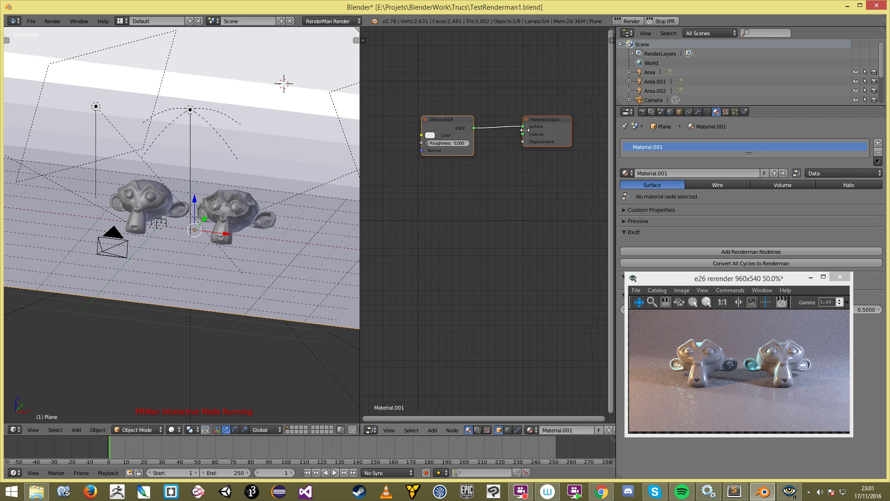
key(a)
scroll(510, 175, down, 4)
scroll(577, 434, down, 5)
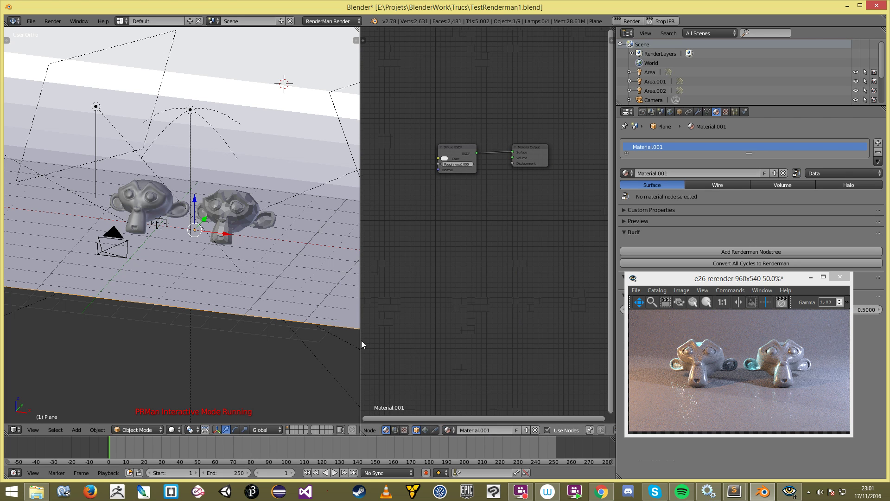
mouse_move(420, 264)
middle_down()
mouse_move(423, 259)
mouse_move(413, 268)
middle_up()
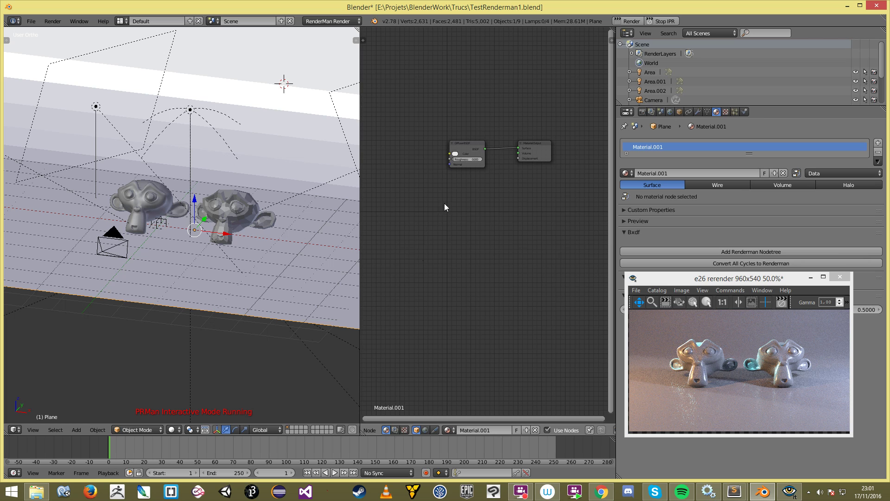
scroll(446, 208, up, 1)
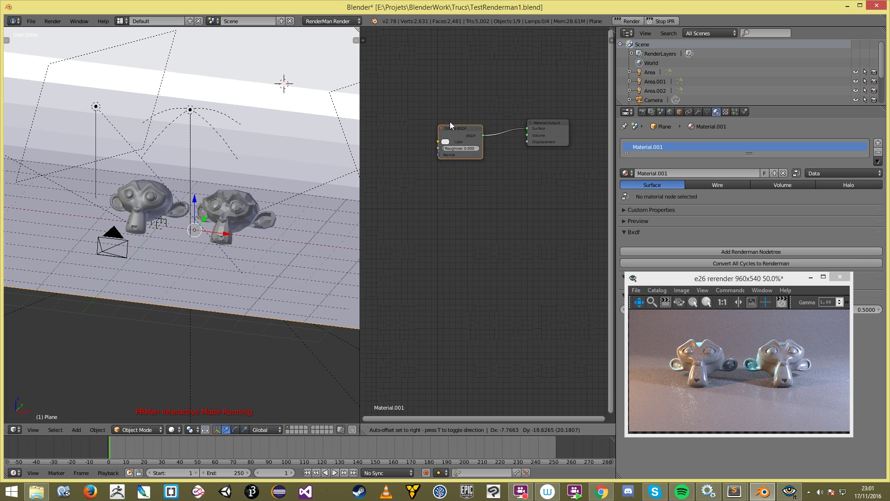
drag(450, 121, 449, 96)
key(shift+a)
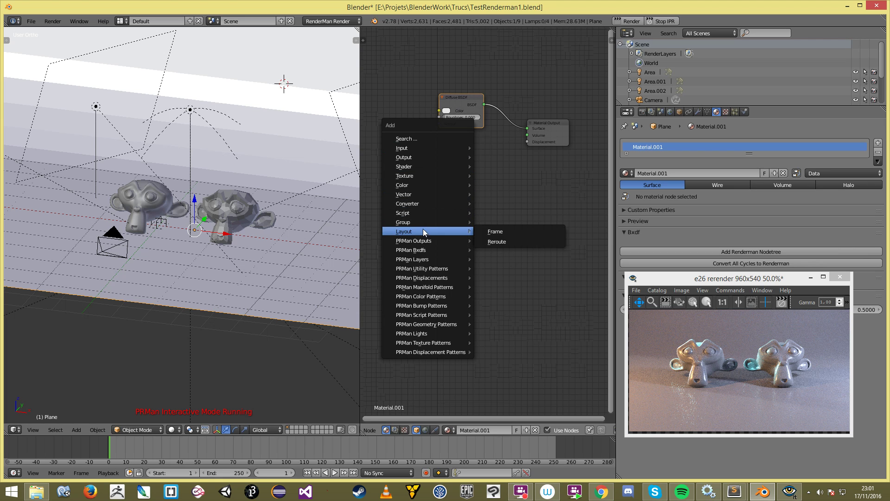
mouse_move(441, 166)
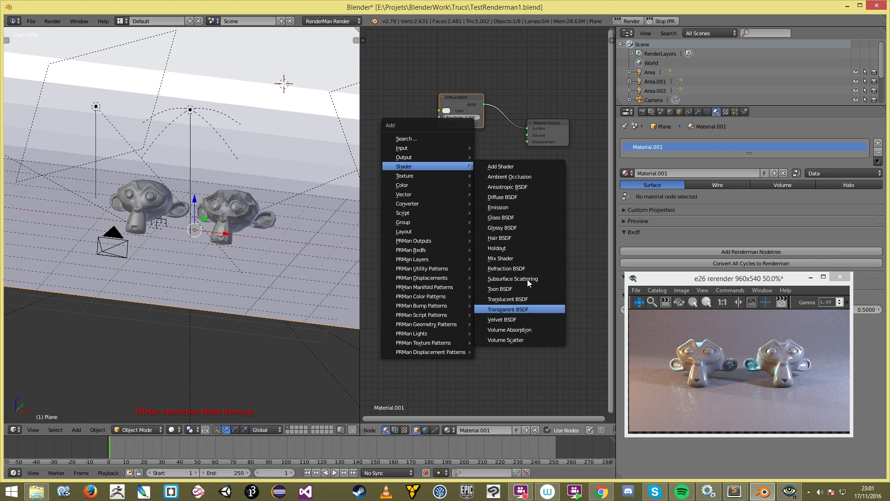
click(553, 125)
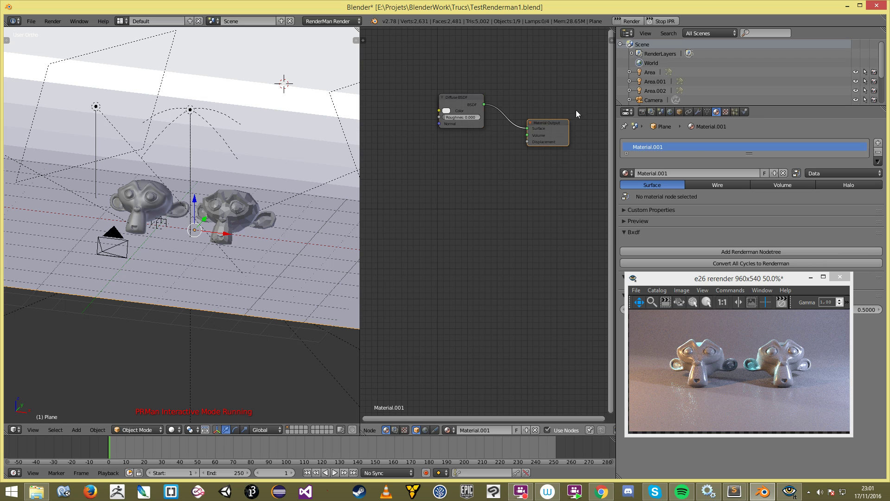
Step: Box-select the Diffuse BSDF and Material Output nodes and delete them
key(b)
drag(467, 88, 566, 168)
key(x)
Step: Add a PxrAdjustNormal bump pattern node and shift the render preview window lower right
key(shift+a)
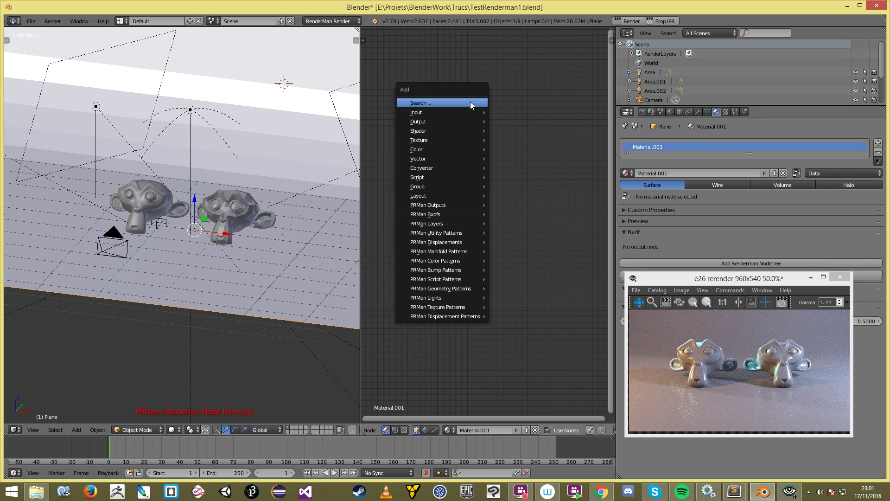
mouse_move(465, 140)
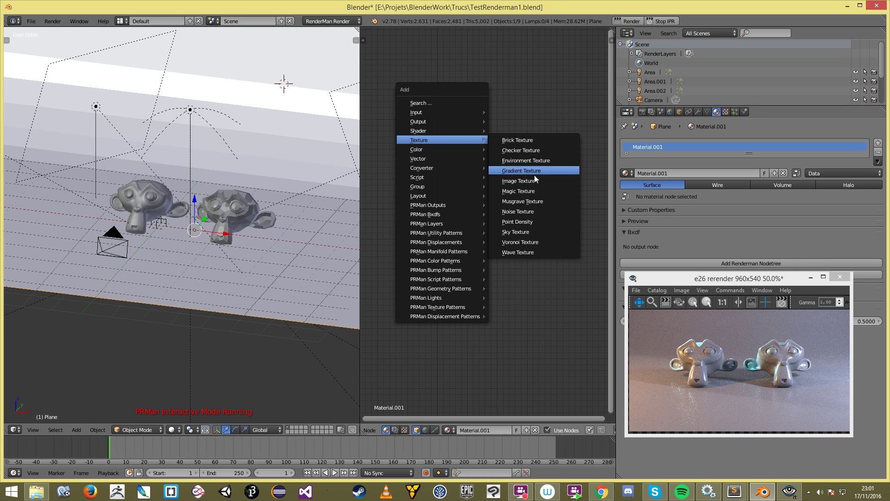
key(shift+a)
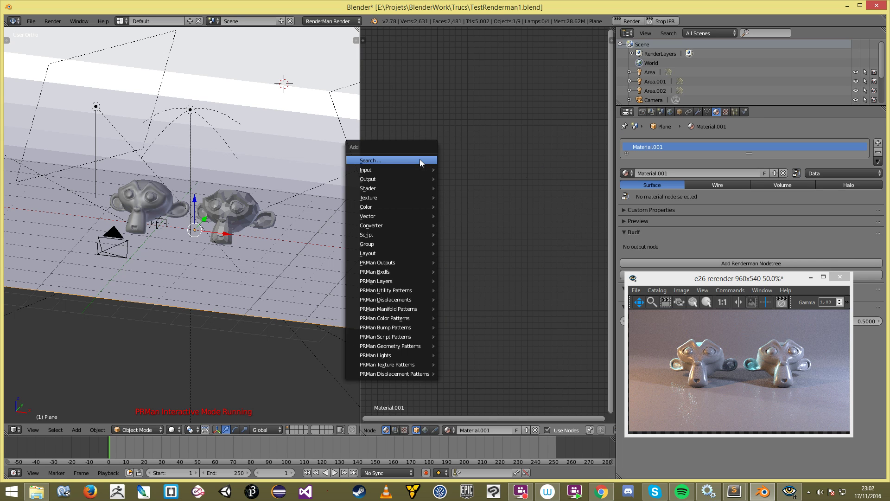
mouse_move(410, 197)
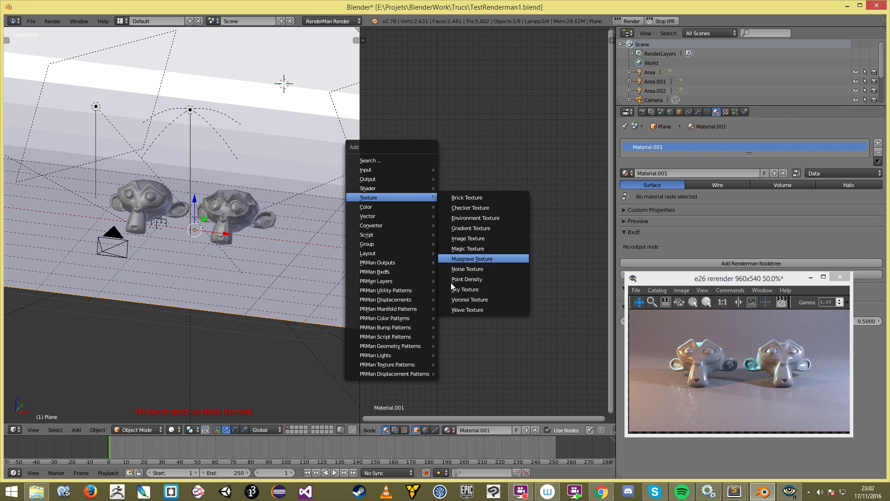
mouse_move(412, 263)
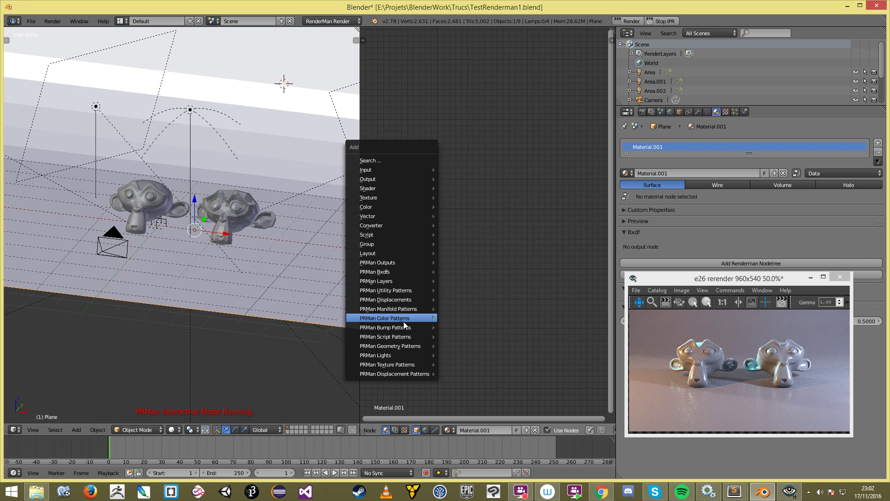
mouse_move(402, 331)
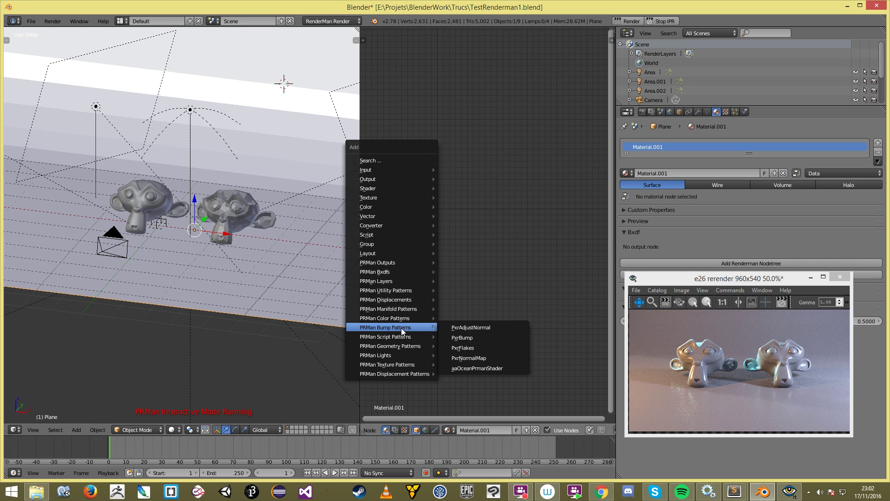
click(477, 327)
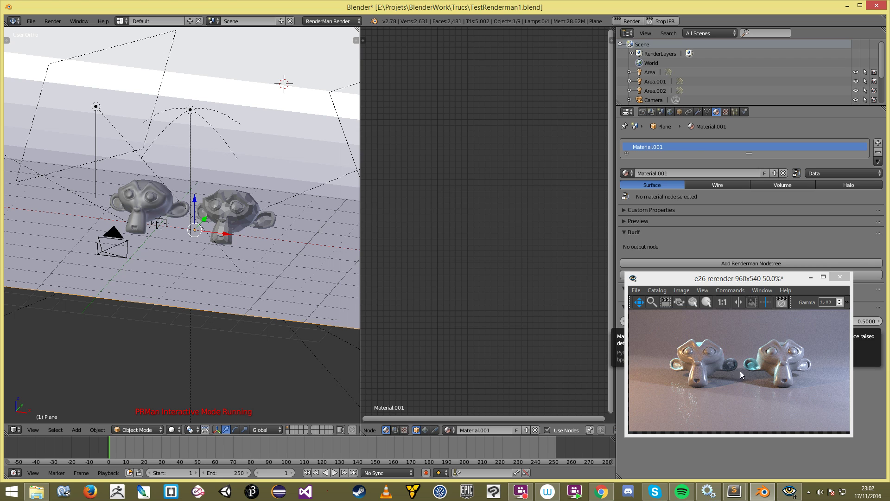
drag(745, 284, 757, 278)
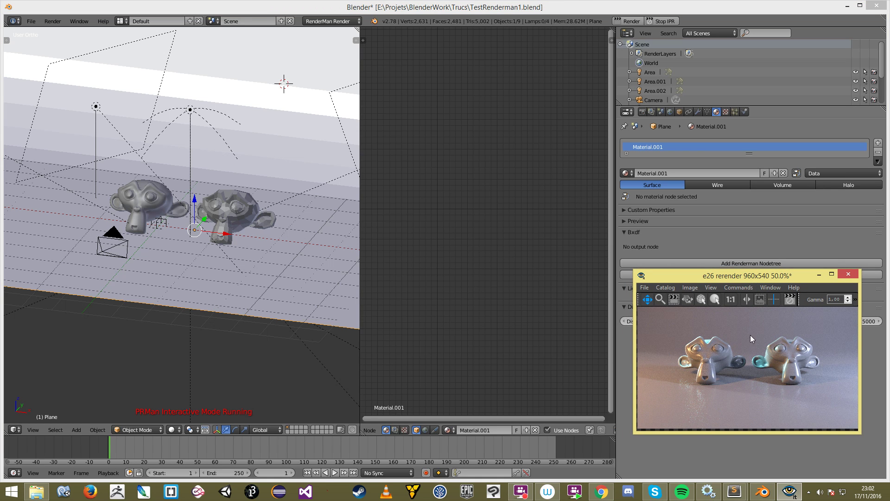
click(460, 165)
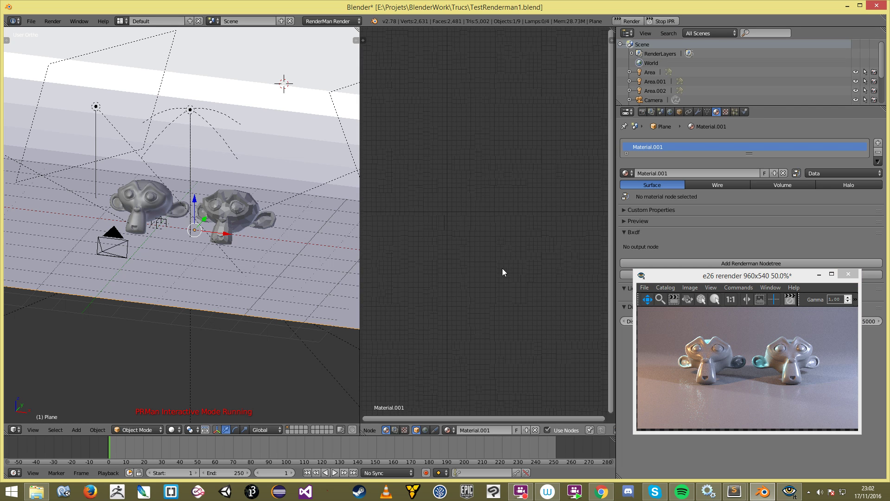
drag(703, 276, 710, 301)
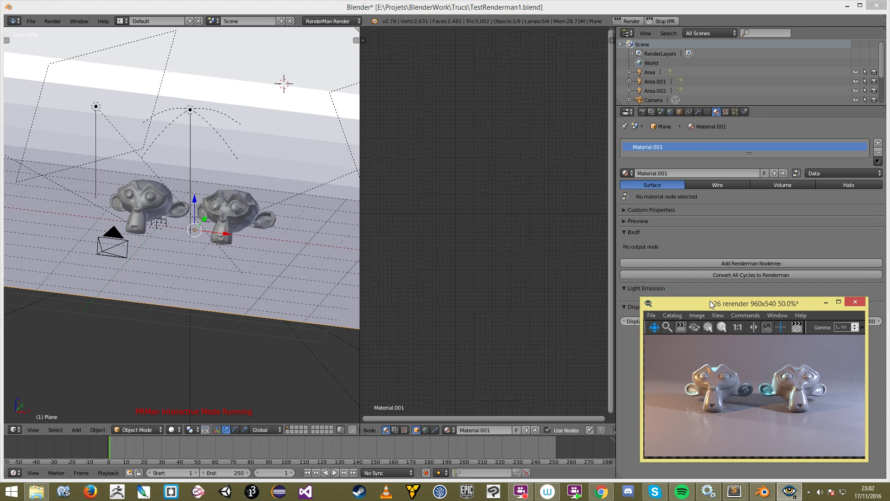
Step: Add a RenderMan node tree to the Plane material and delete its default PxrSurface node
click(747, 263)
scroll(487, 234, up, 3)
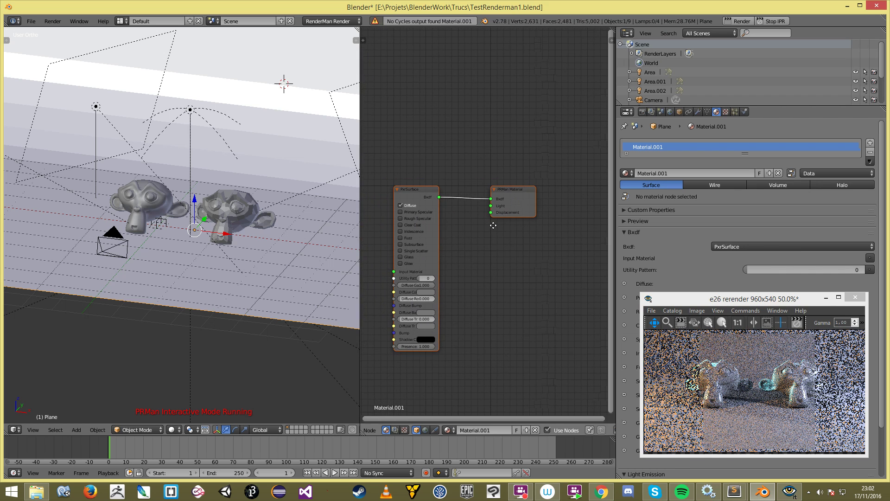
middle_drag(519, 233, 544, 210)
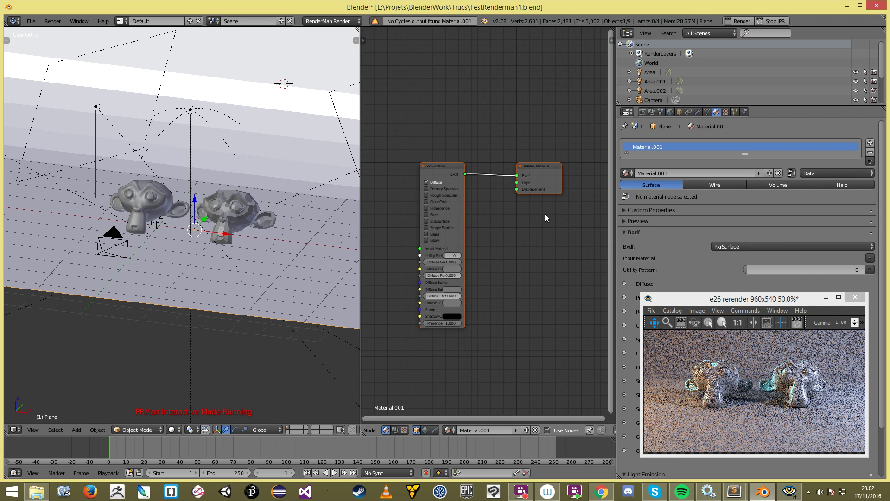
mouse_move(452, 166)
mouse_down()
mouse_move(464, 167)
mouse_move(440, 161)
mouse_up()
key(x)
Step: Bring up the add-node menu's PRMan Bxdfs list to pick a new Bxdf
scroll(488, 183, up, 2)
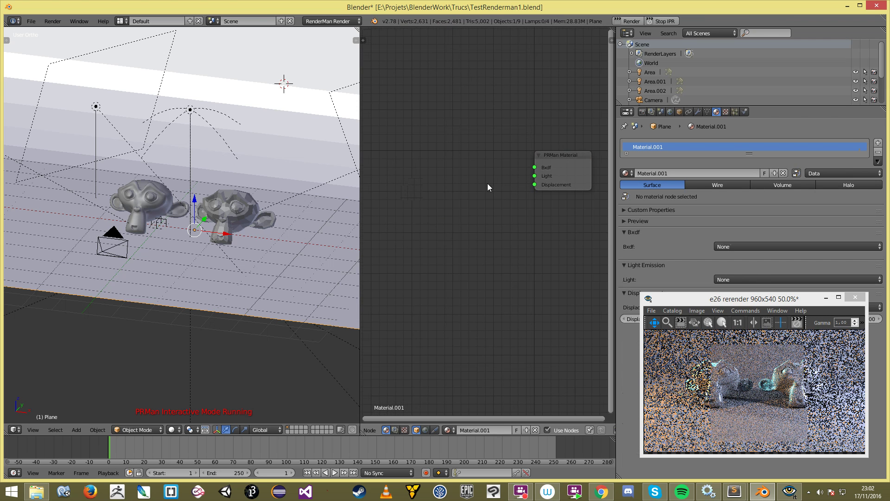
key(shift+a)
mouse_move(461, 279)
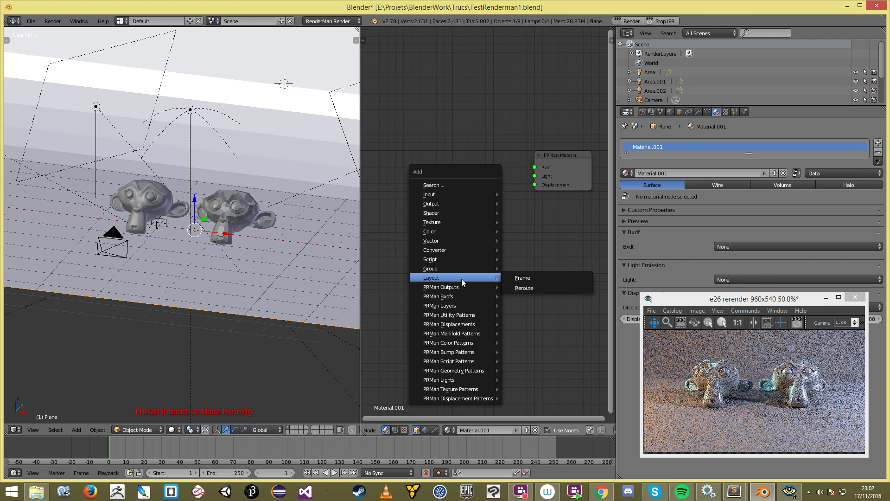
mouse_move(452, 298)
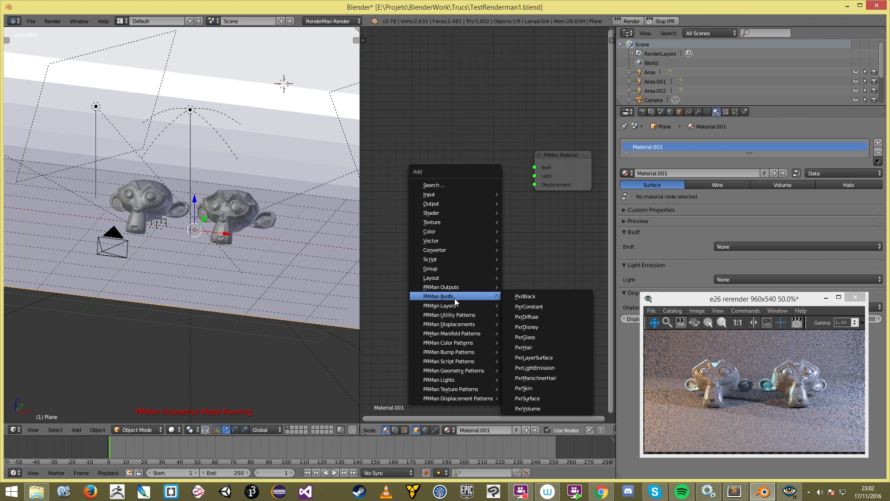
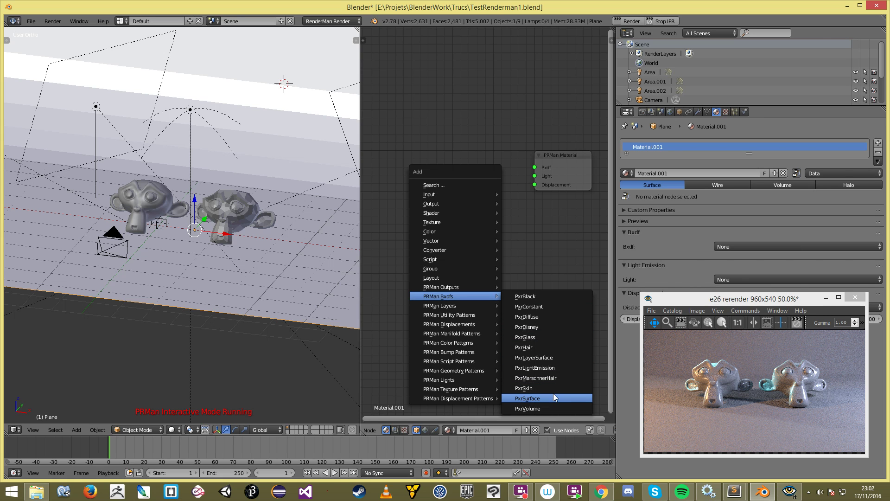
Step: Add a PxrDisney node, wire it into the PRMan Material's Bxdf input, and widen it
click(552, 327)
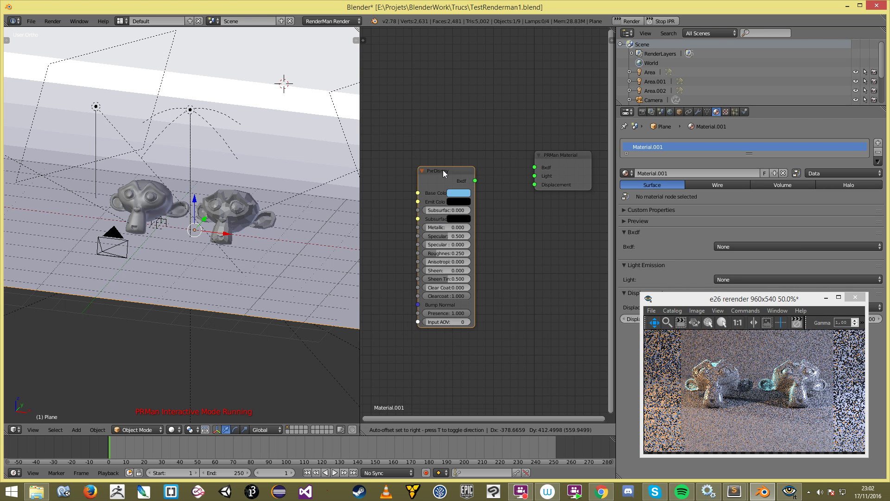
click(443, 170)
drag(475, 180, 534, 167)
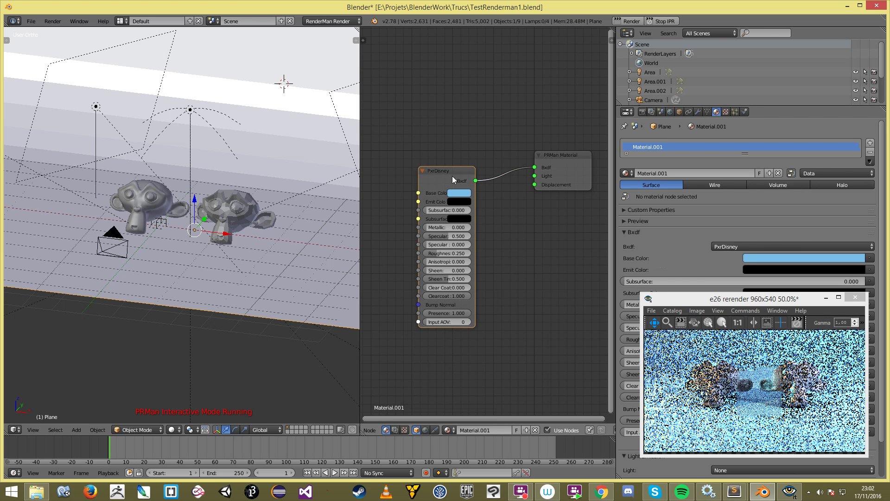
drag(451, 176, 479, 158)
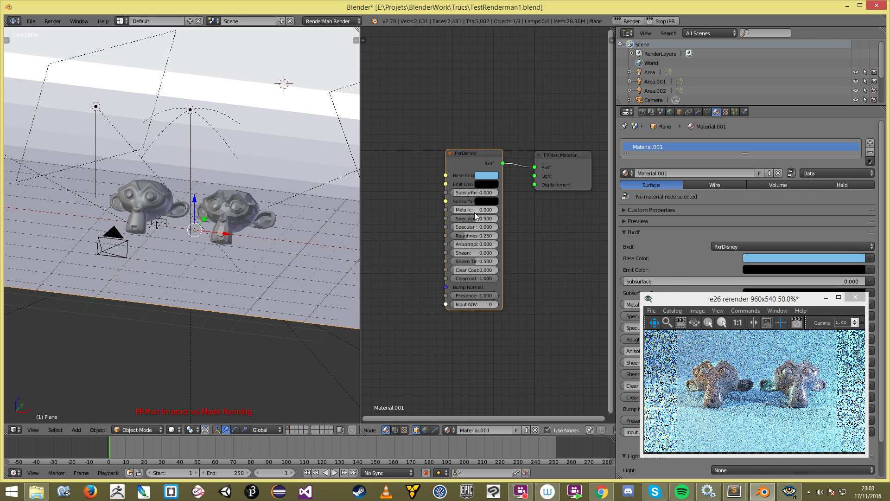
drag(502, 216, 515, 216)
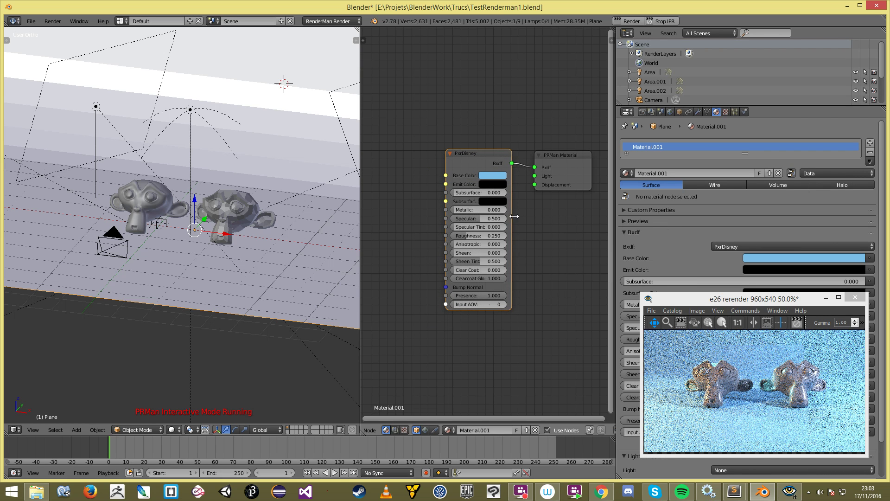
drag(445, 218, 432, 218)
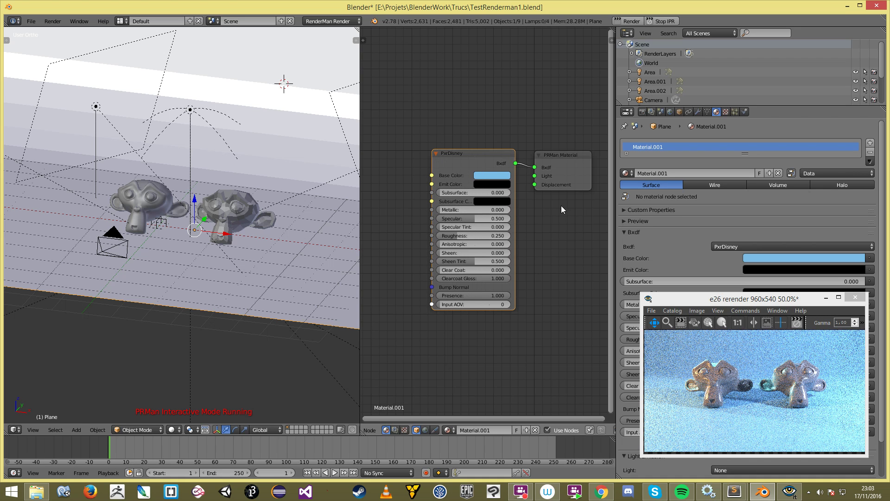
scroll(463, 213, up, 2)
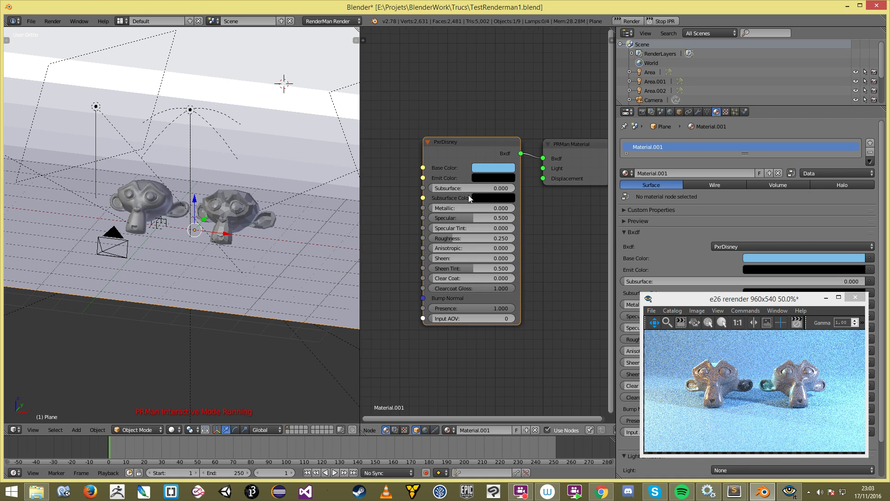
Step: Set the PxrDisney Base Color to a deeper blue after briefly trying red
click(491, 167)
mouse_move(521, 102)
mouse_down()
mouse_move(512, 96)
mouse_move(527, 57)
mouse_move(516, 91)
mouse_up()
right_click(513, 98)
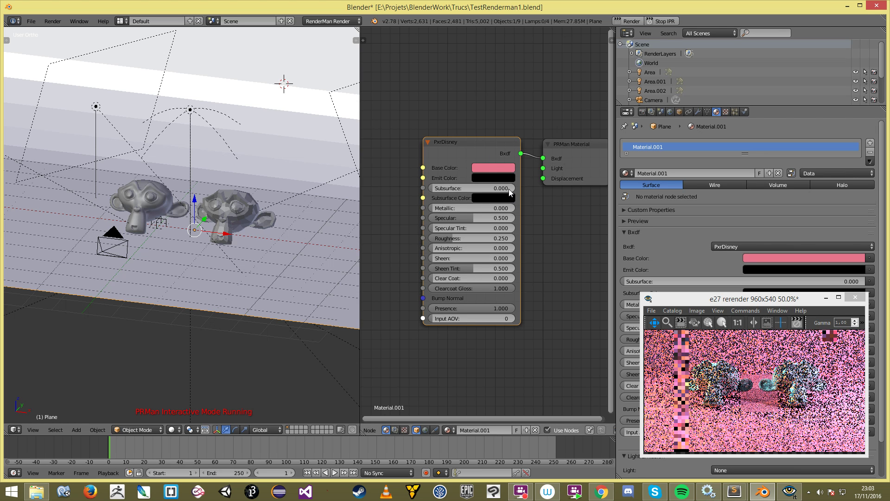
click(487, 168)
click(519, 66)
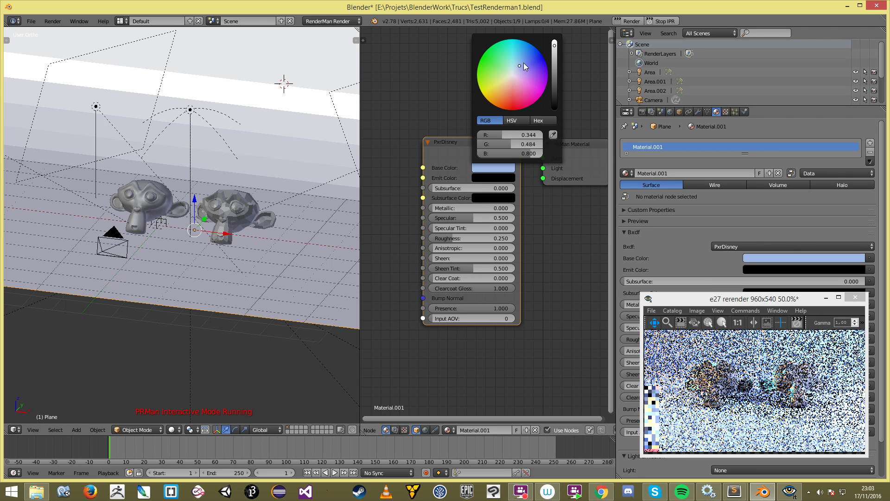
click(522, 62)
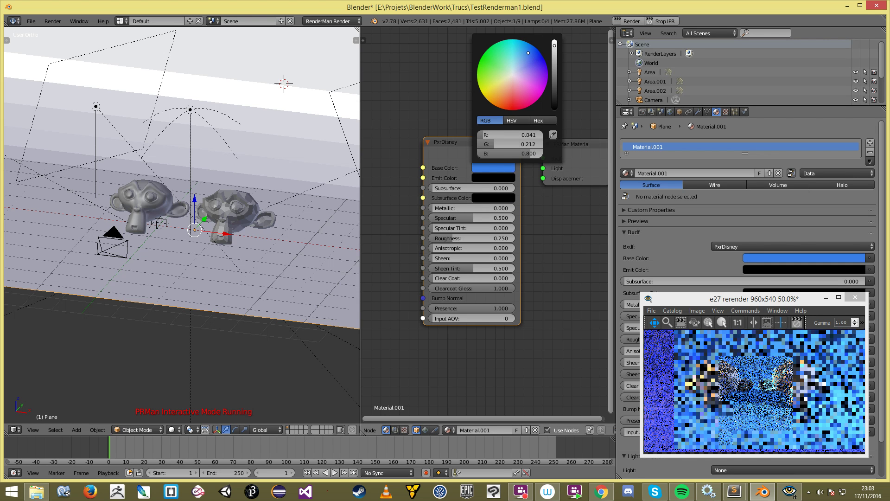
Step: Try near-white, salmon and orange Emit Colors, then set the emission back to black
click(487, 178)
click(553, 54)
drag(554, 54, 557, 56)
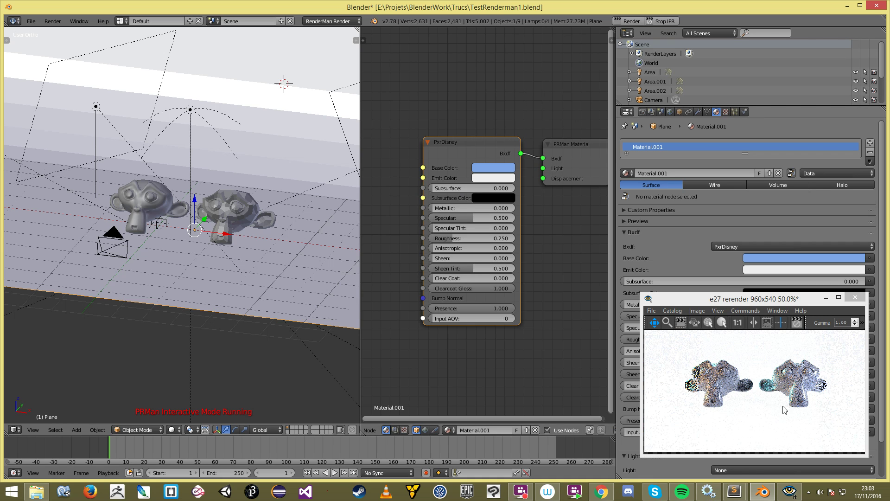
click(502, 178)
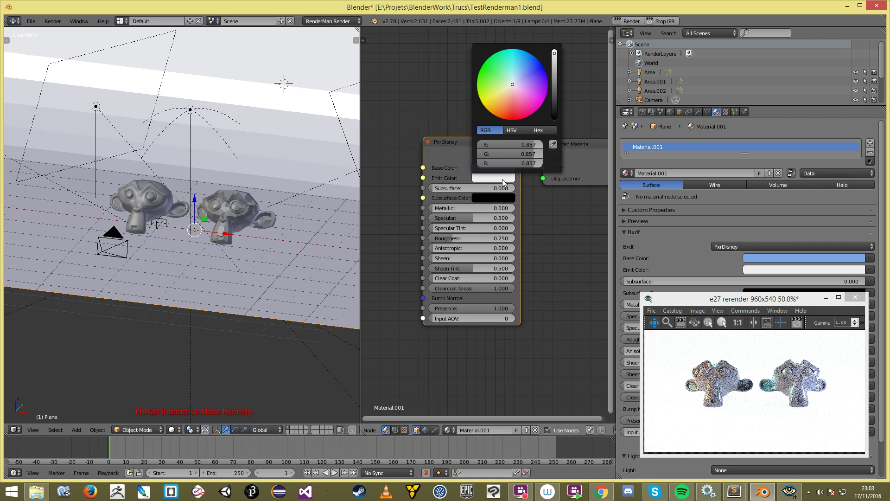
click(509, 99)
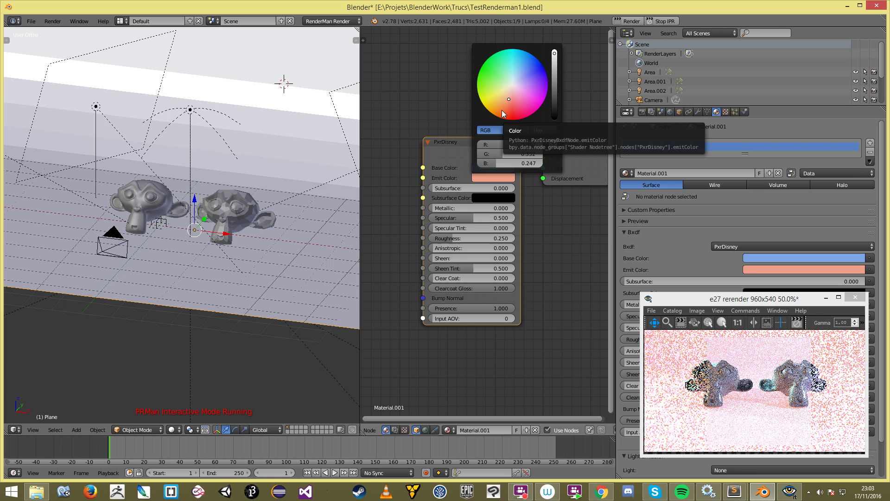
click(504, 180)
drag(503, 164, 480, 154)
drag(555, 100, 551, 125)
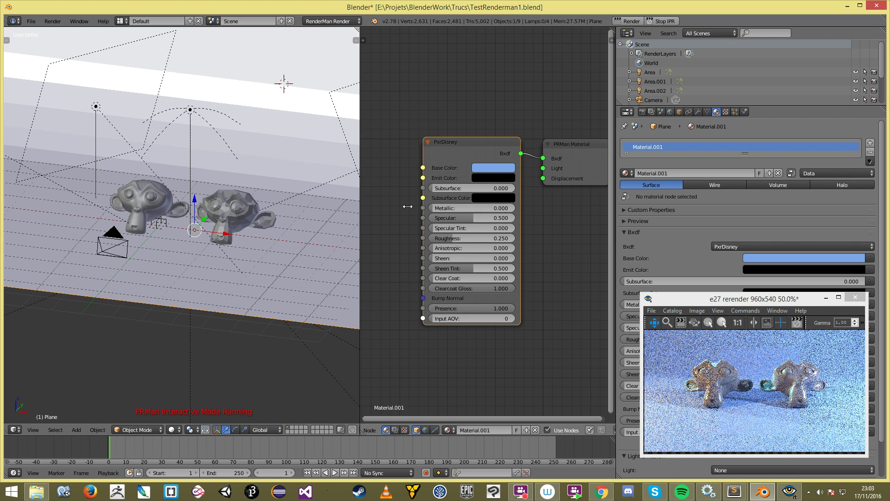
Step: Give PxrDisney a red Subsurface Color, testing Subsurface at full before returning it to 0
drag(427, 208, 409, 208)
click(490, 198)
drag(546, 89, 545, 77)
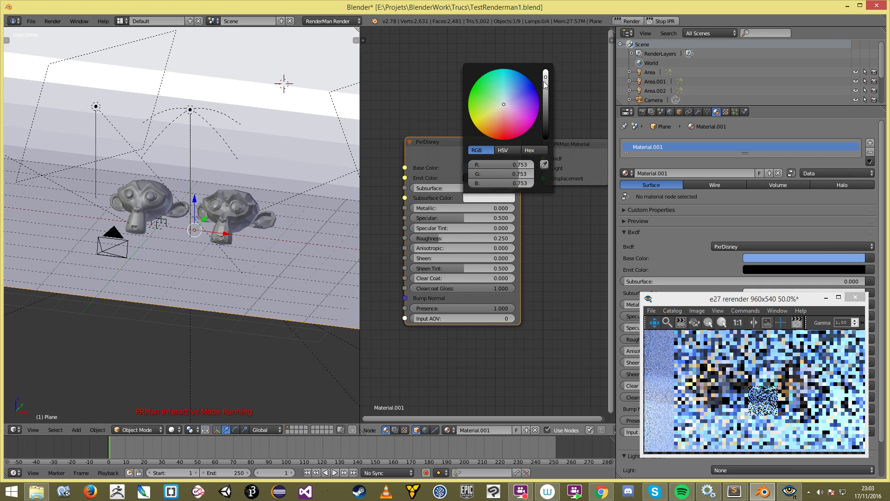
drag(504, 128, 499, 135)
drag(418, 189, 455, 187)
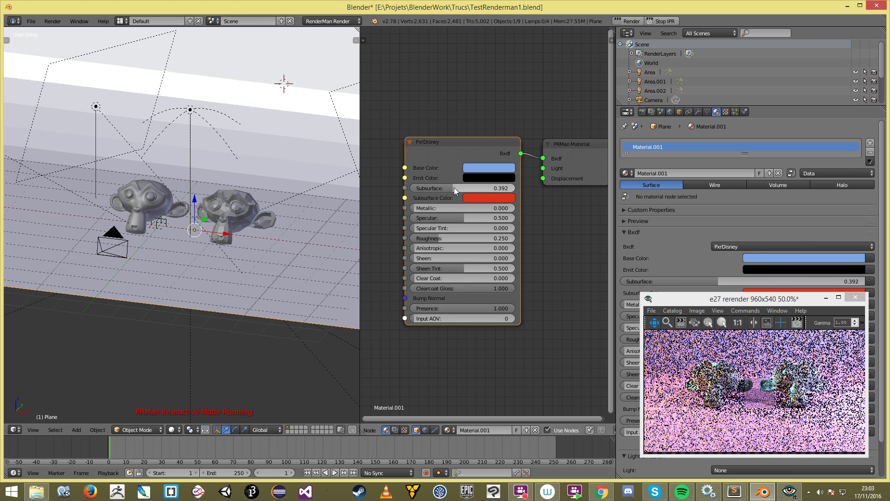
middle_drag(252, 255, 268, 236)
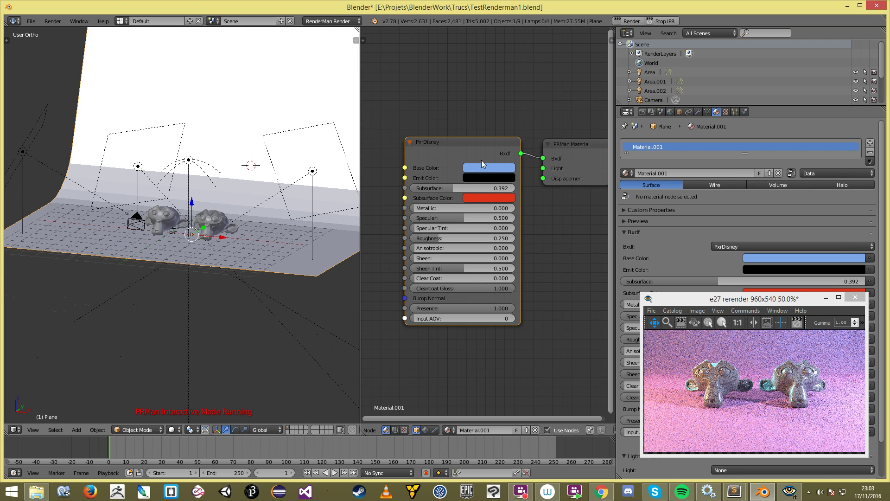
drag(455, 189, 412, 189)
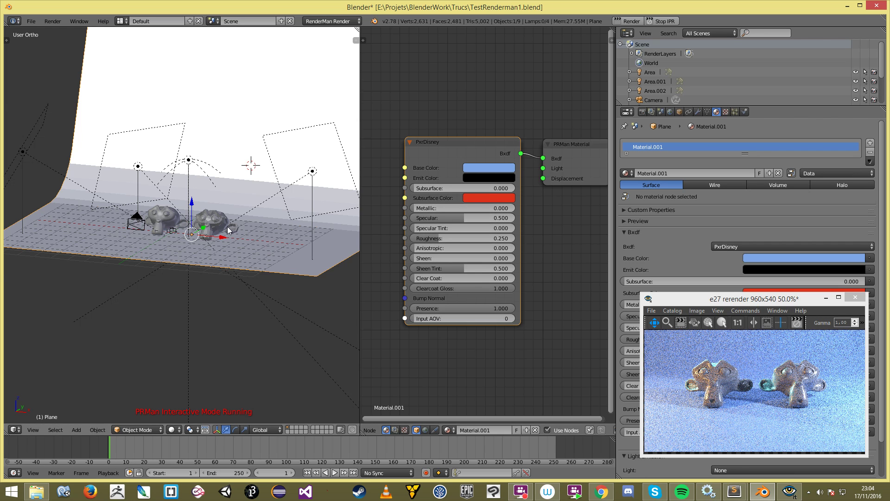
scroll(229, 230, up, 4)
Step: Set the backdrop material's Metallic to 1.000 and Specular to 0.542
drag(445, 208, 512, 208)
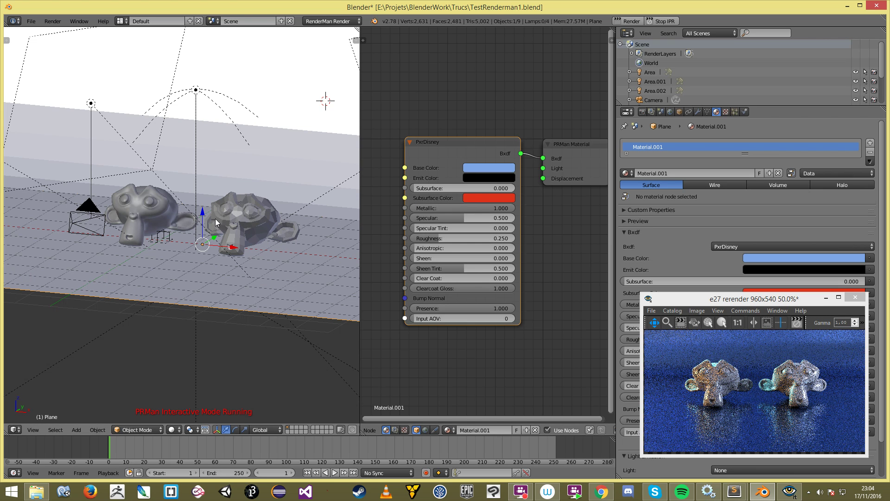
scroll(183, 246, up, 2)
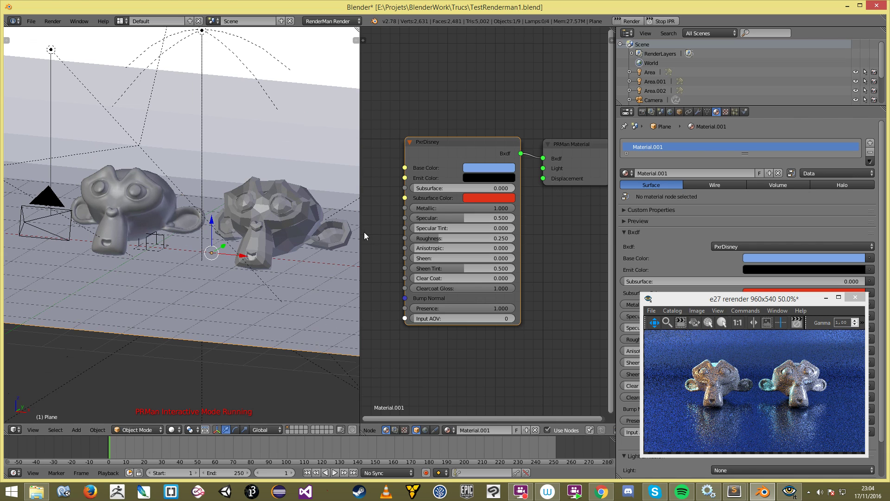
mouse_move(462, 215)
mouse_down()
mouse_move(515, 215)
mouse_move(455, 215)
mouse_move(463, 219)
mouse_up()
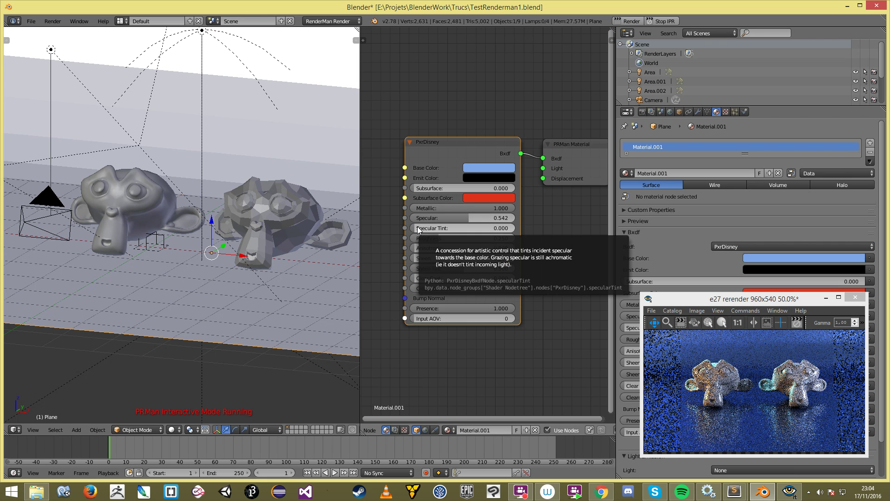
scroll(209, 224, down, 3)
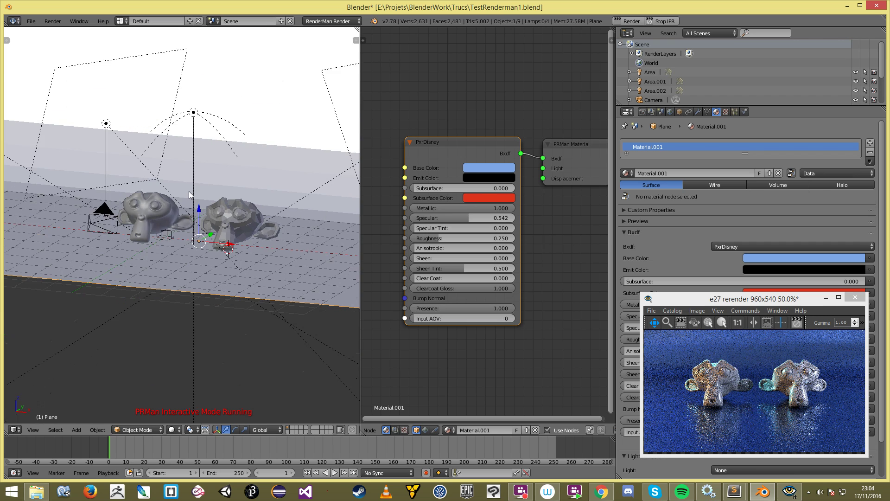
key(KP_1)
Step: Add a cube mesh and move it beside the monkeys
key(shift+a)
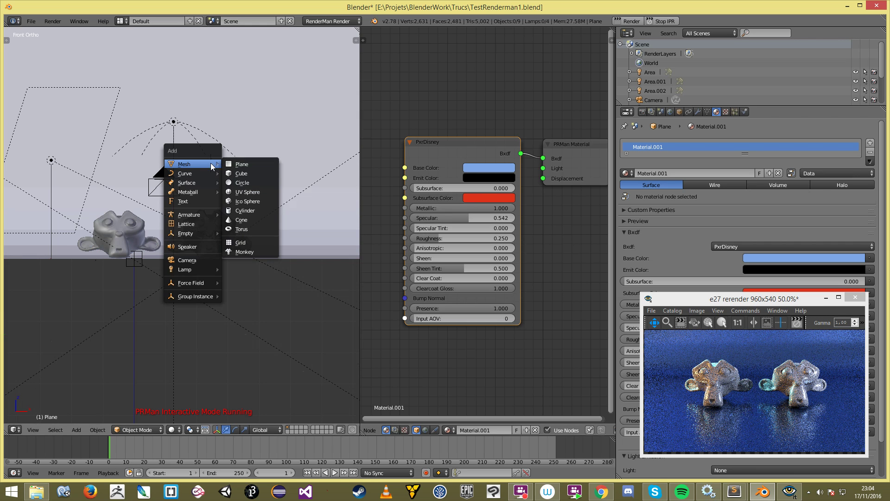
click(260, 174)
key(KP_3)
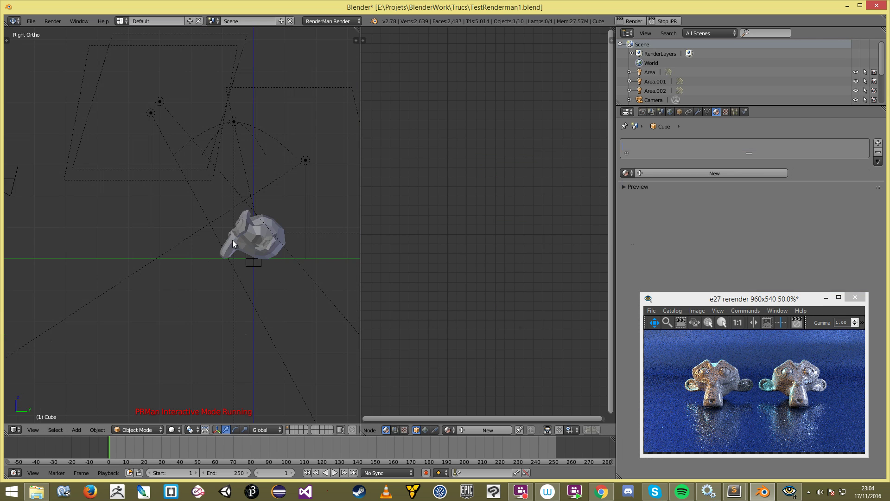
scroll(232, 240, down, 6)
key(z)
key(g)
click(239, 211)
scroll(245, 216, up, 3)
middle_drag(245, 216, 280, 226)
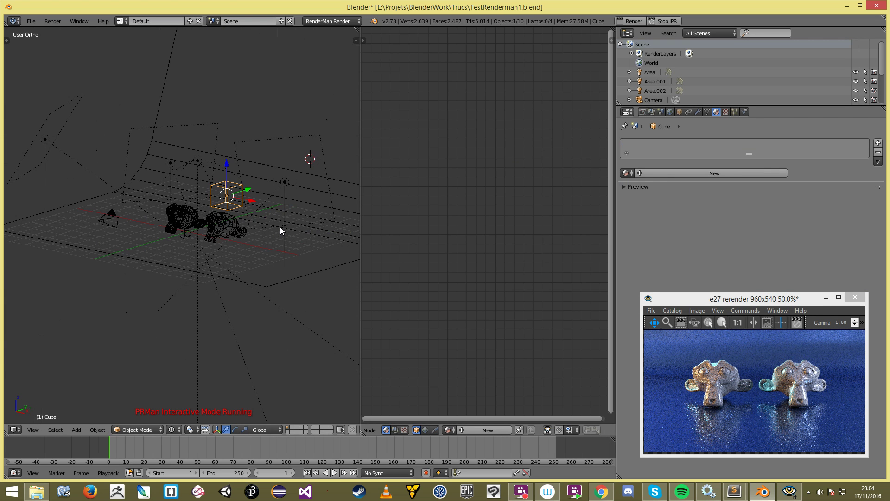
key(z)
Step: Link the backdrop plane's Material.001 onto the cube with Ctrl+L > Materials
shift+right_click(285, 266)
key(ctrl+l)
key(m)
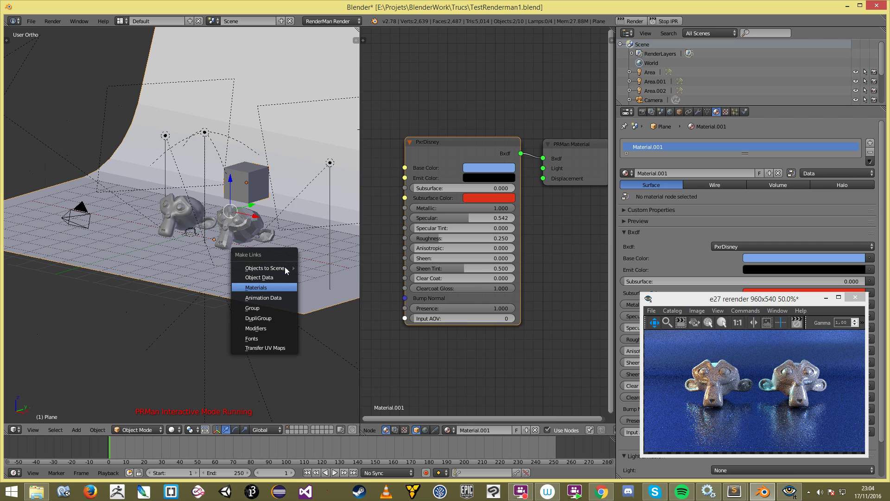
key(a)
right_click(272, 260)
right_click(246, 186)
shift+right_click(254, 294)
scroll(254, 293, down, 4)
scroll(265, 247, up, 4)
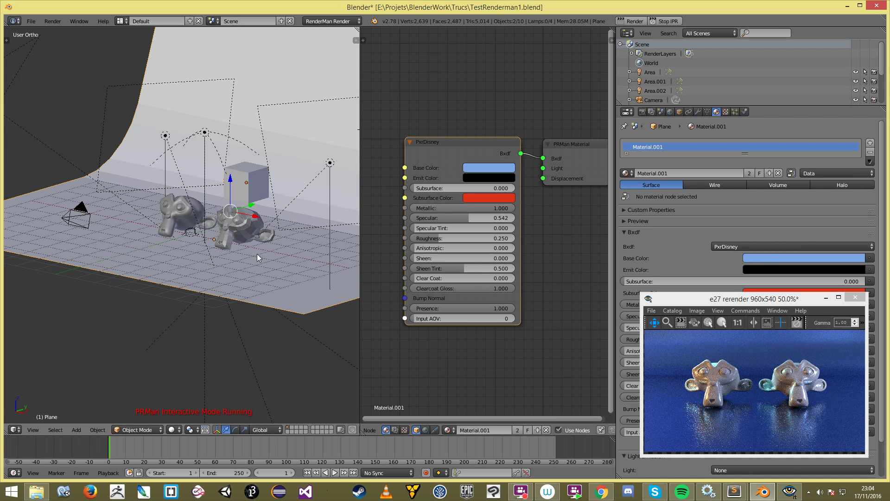
Step: Restart the RenderMan IPR render and move its preview window up and left
key(ctrl+l)
click(257, 255)
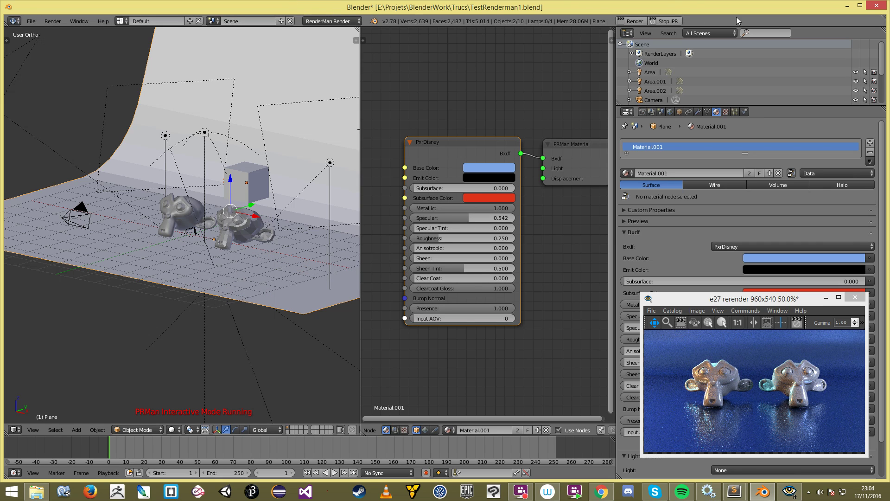
click(672, 25)
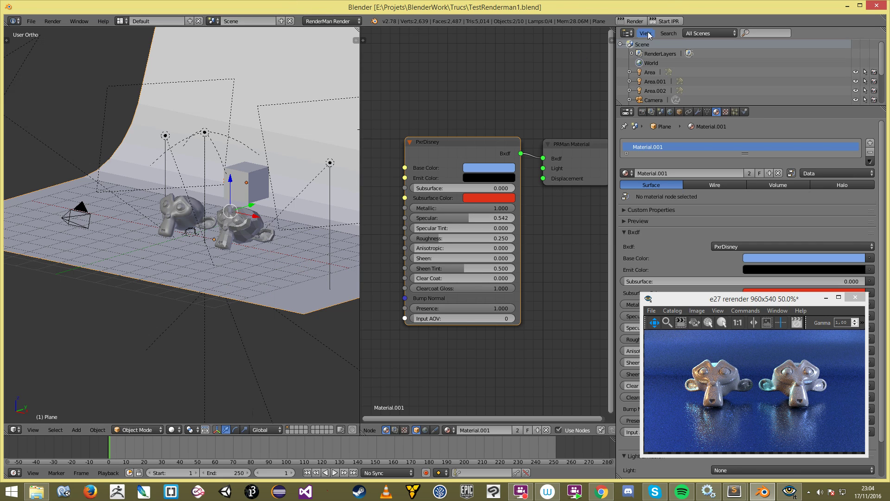
click(667, 21)
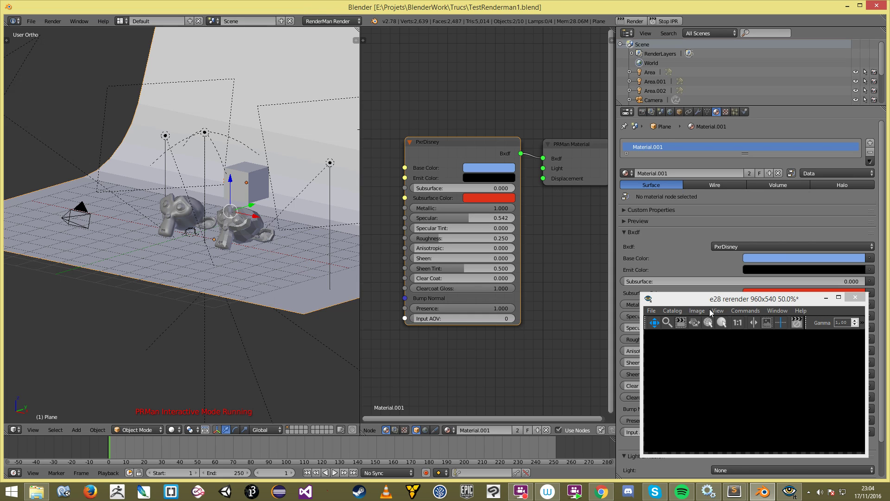
drag(721, 302, 656, 232)
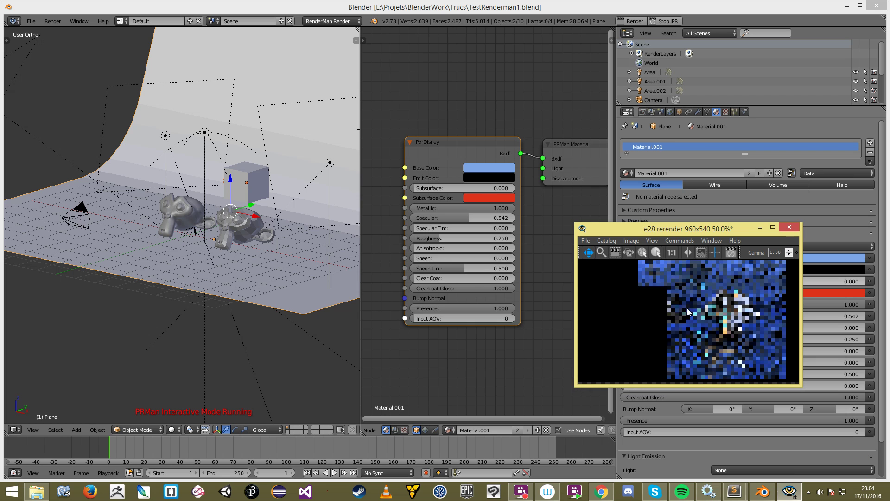
scroll(700, 281, up, 2)
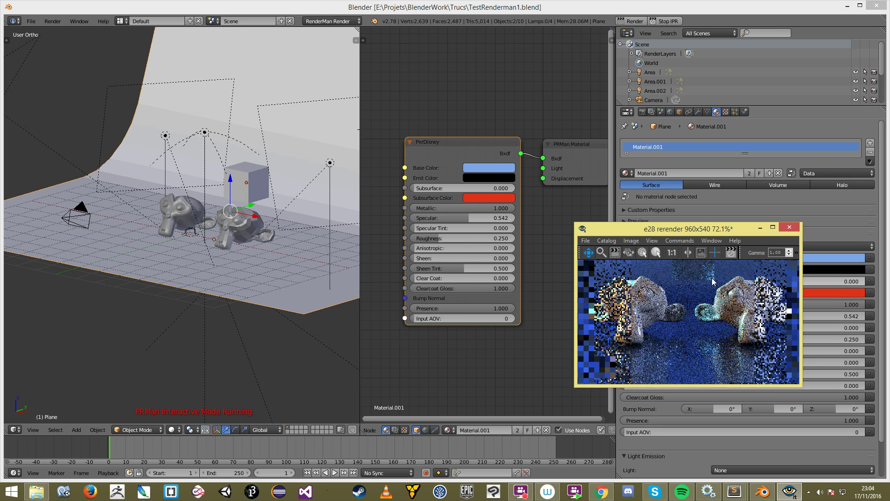
scroll(700, 282, down, 3)
Step: Move the cube along its Y axis and look through the scene camera
right_click(251, 180)
scroll(251, 180, down, 3)
click(251, 179)
middle_drag(238, 207, 197, 257)
drag(255, 176, 200, 205)
key(KP_1)
right_click(184, 227)
key(KP_0)
key(s)
key(Escape)
Step: Lower the cube, rotate it freely and scale it down between the Suzannes
right_click(204, 215)
key(g)
key(z)
click(217, 227)
right_click(201, 218)
key(r)
key(r)
click(216, 229)
key(s)
click(247, 239)
middle_drag(247, 239, 245, 245)
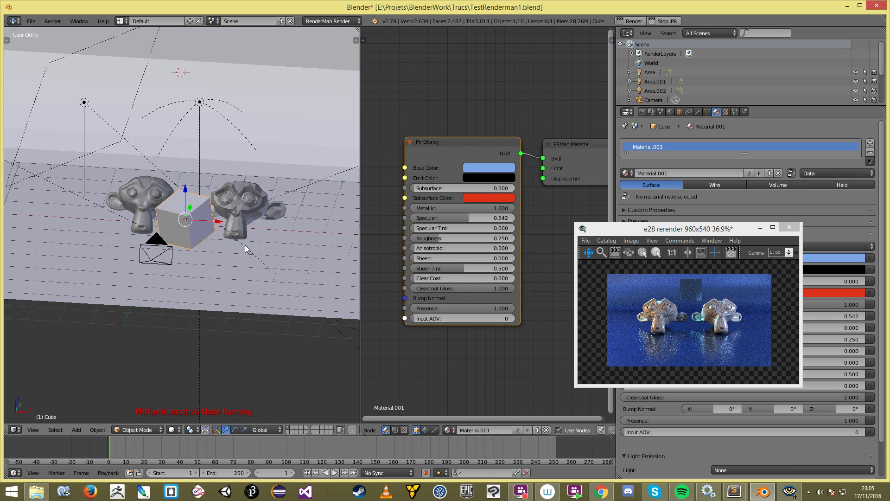
scroll(245, 245, up, 2)
Step: Delete the cube and add a new Suzanne monkey mesh in its place
key(x)
click(194, 208)
middle_drag(194, 208, 213, 210)
key(shift+a)
mouse_move(216, 215)
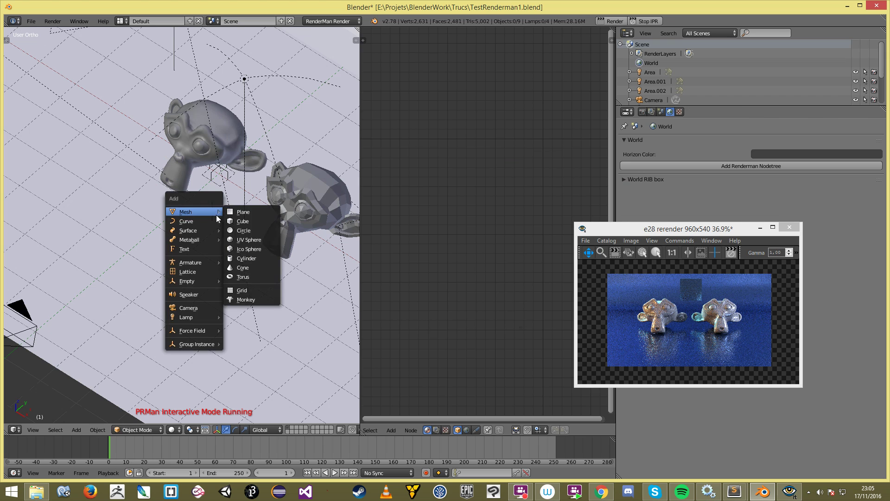
click(245, 299)
key(KP_3)
key(z)
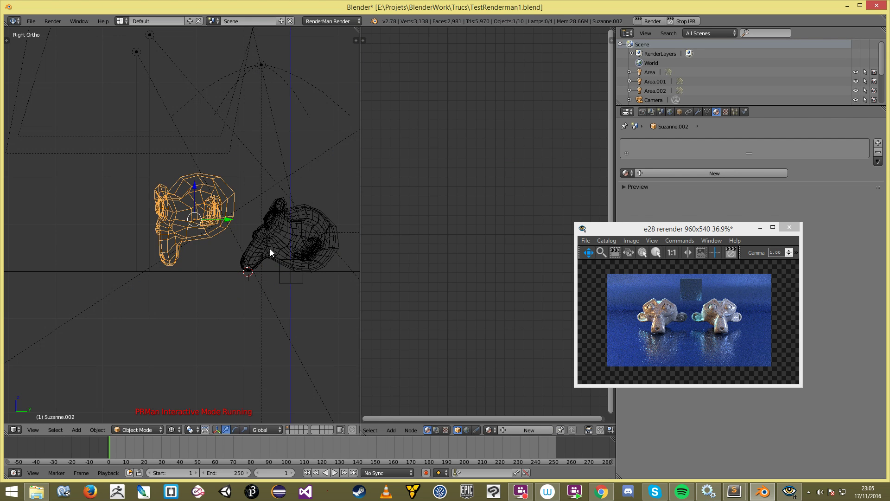
key(z)
middle_drag(272, 226, 280, 229)
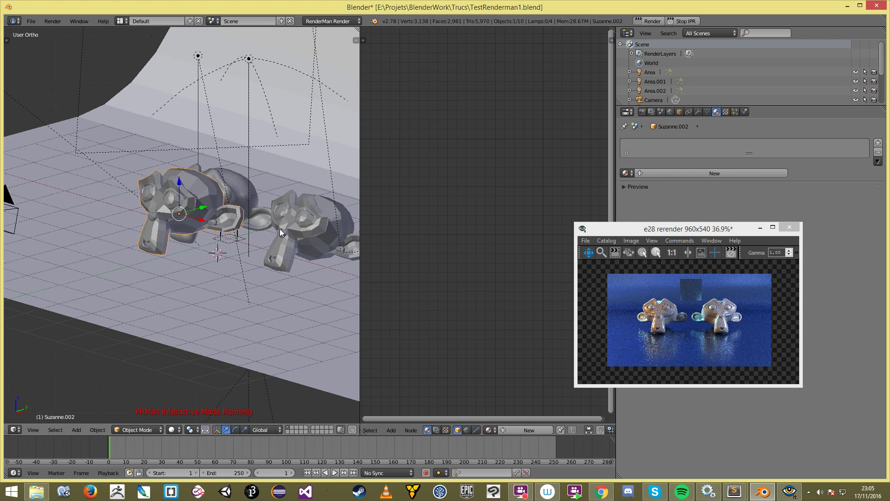
Step: Add a Subdivision Surface modifier to the new monkey
click(698, 111)
click(686, 143)
drag(661, 226, 638, 254)
click(695, 308)
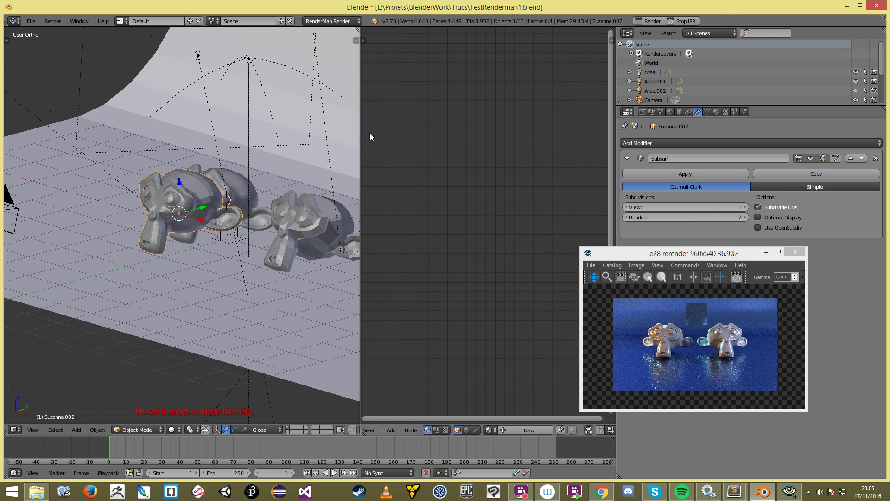
Step: Link the plane's Material.001 to the new monkey and restart the IPR render
shift+right_click(264, 295)
key(ctrl+l)
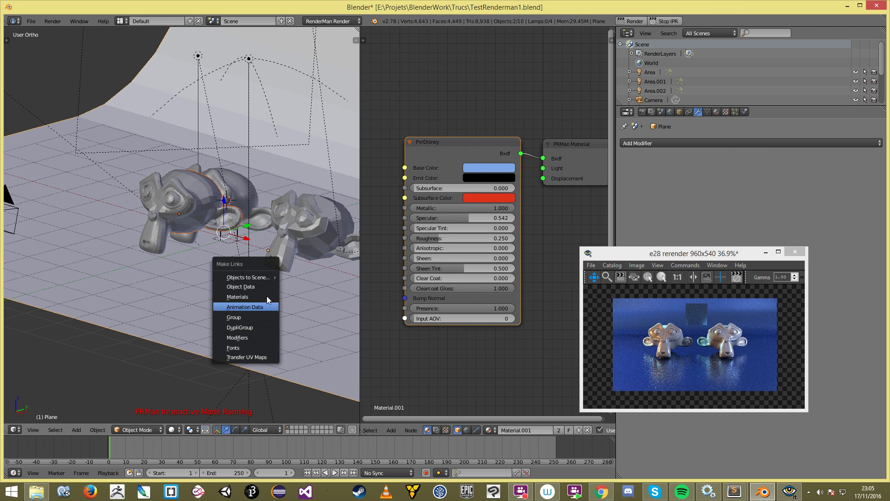
click(266, 296)
scroll(266, 260, down, 4)
key(a)
key(KP_0)
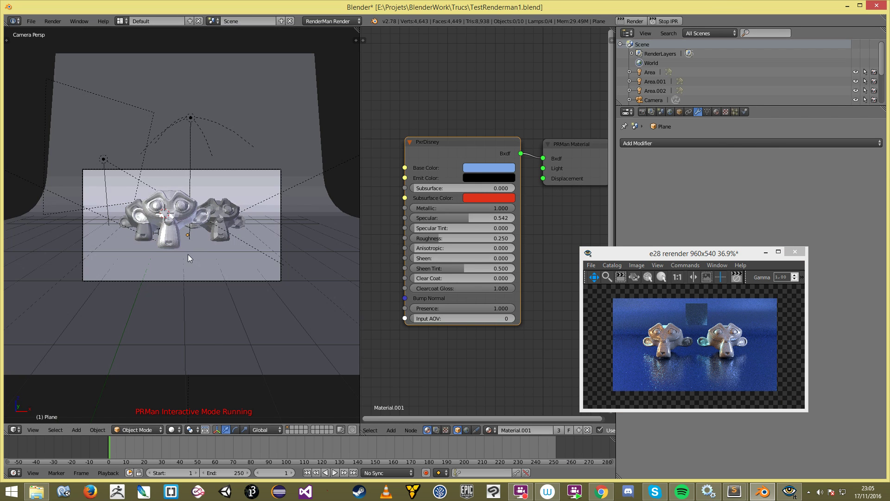
scroll(188, 254, up, 2)
right_click(188, 251)
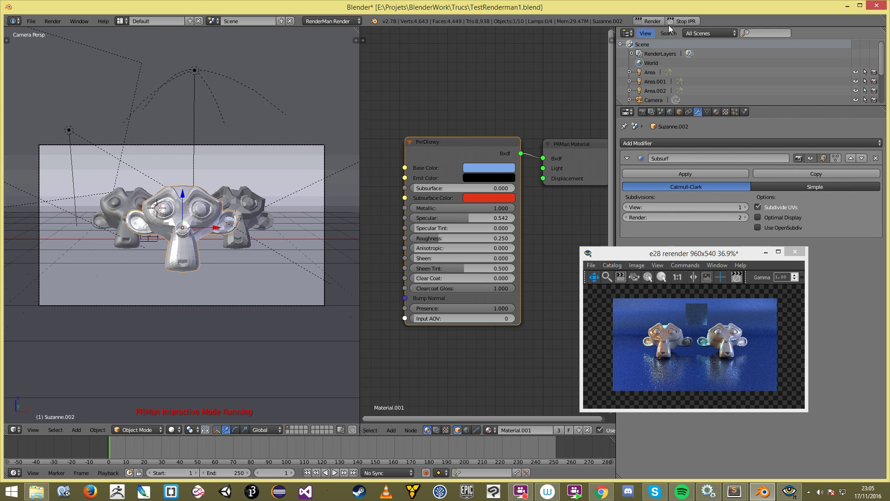
click(685, 20)
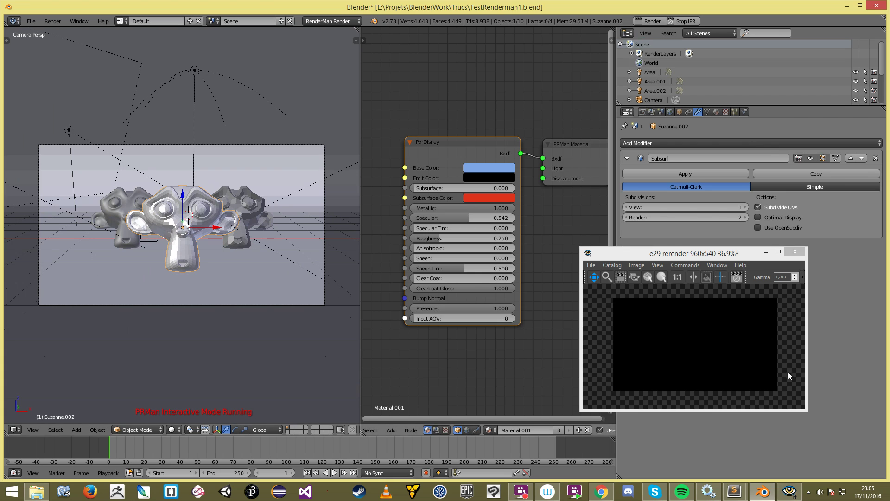
click(709, 318)
scroll(709, 317, up, 2)
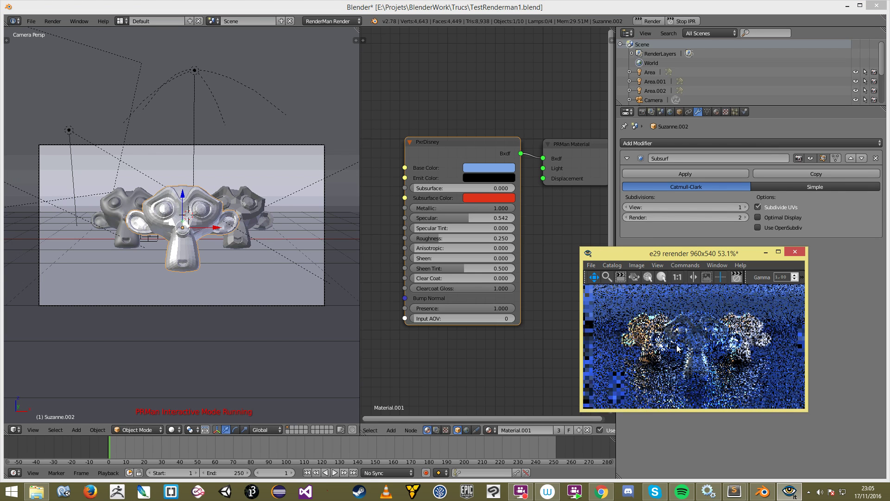
Step: Raise Specular Tint to 1.000 and inspect the monkey's nose in the render preview
scroll(681, 314, up, 8)
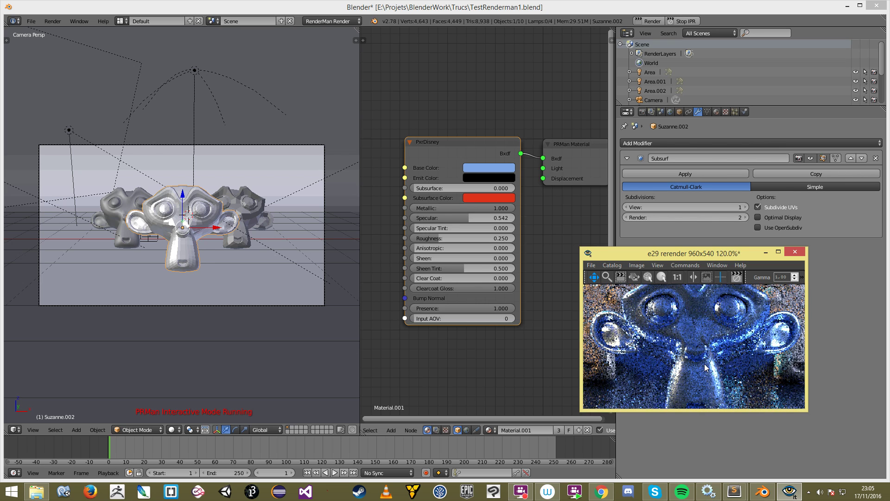
drag(696, 347, 708, 331)
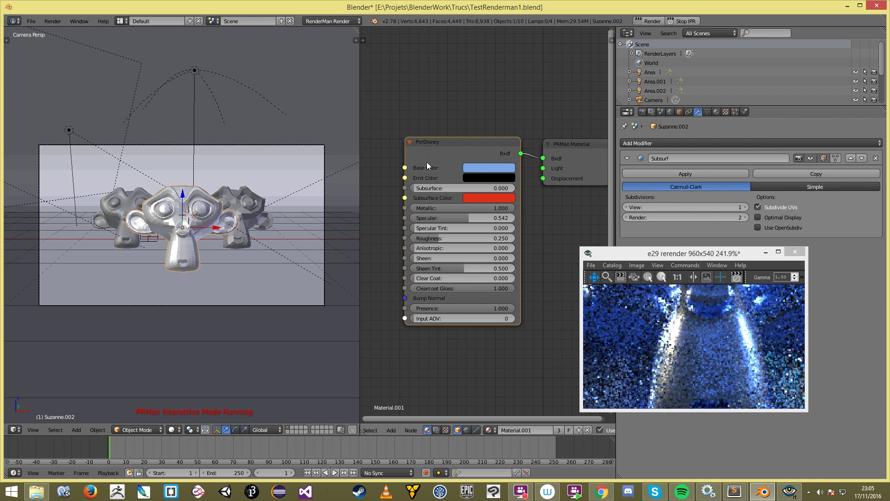
drag(444, 228, 549, 228)
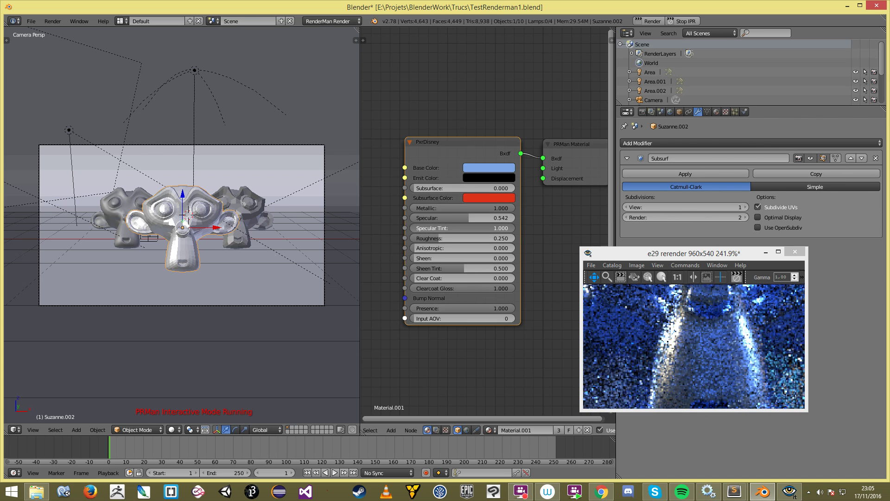
click(693, 356)
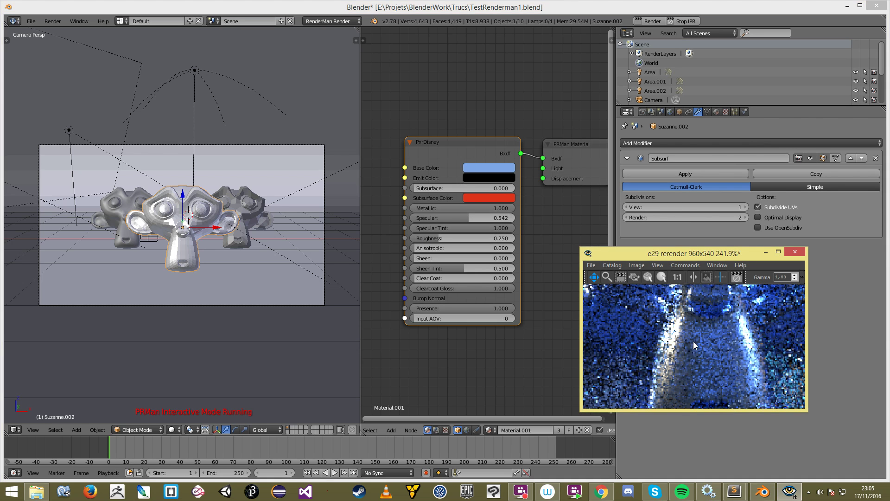
scroll(718, 325, up, 2)
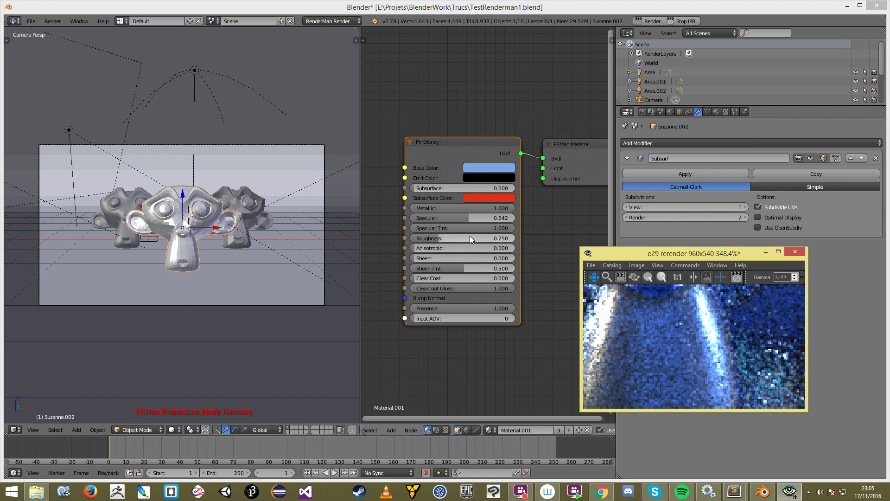
Step: Return Specular Tint to 0.000 and stop the interactive render
drag(505, 229, 416, 230)
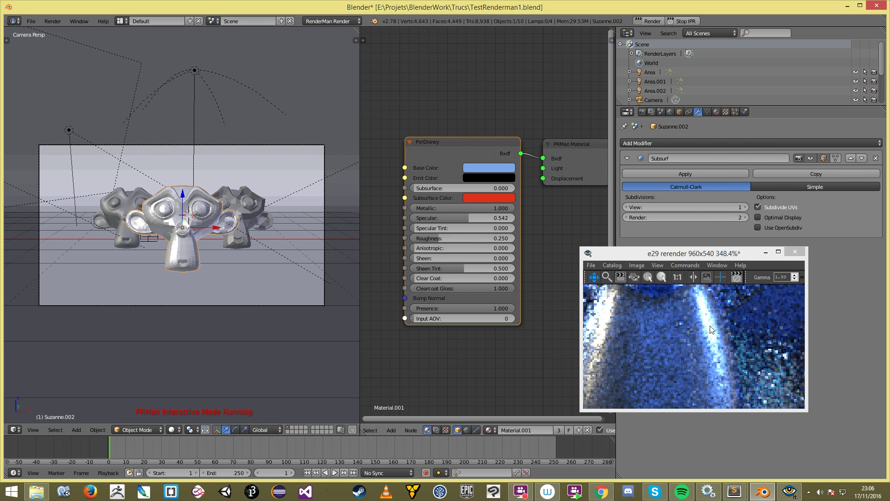
scroll(713, 324, up, 3)
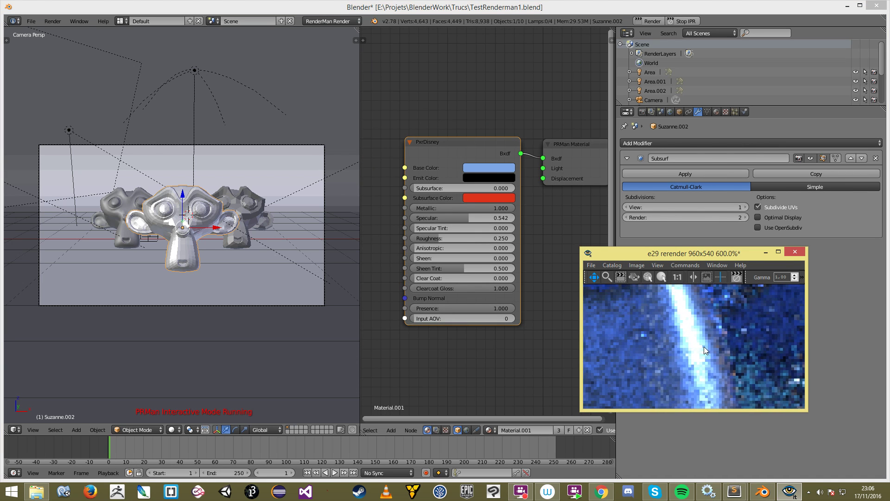
click(685, 21)
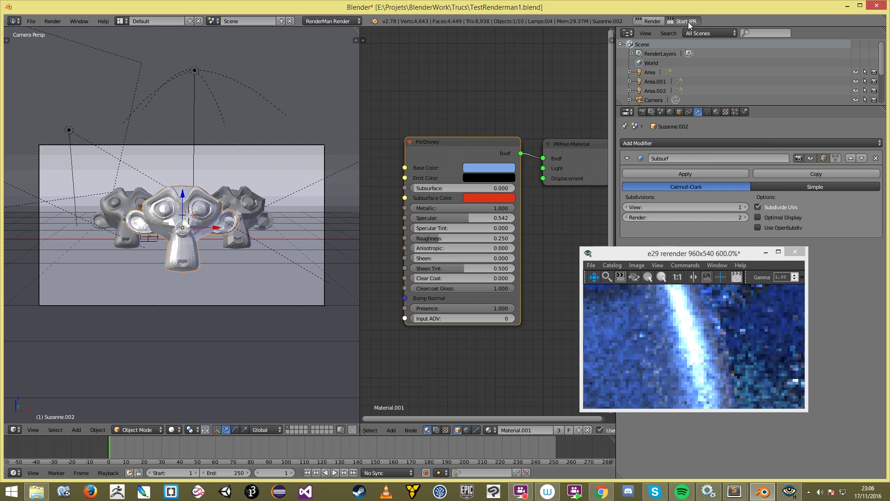
Step: Restart the IPR render and raise Roughness to 0.637, inspecting the preview
click(688, 21)
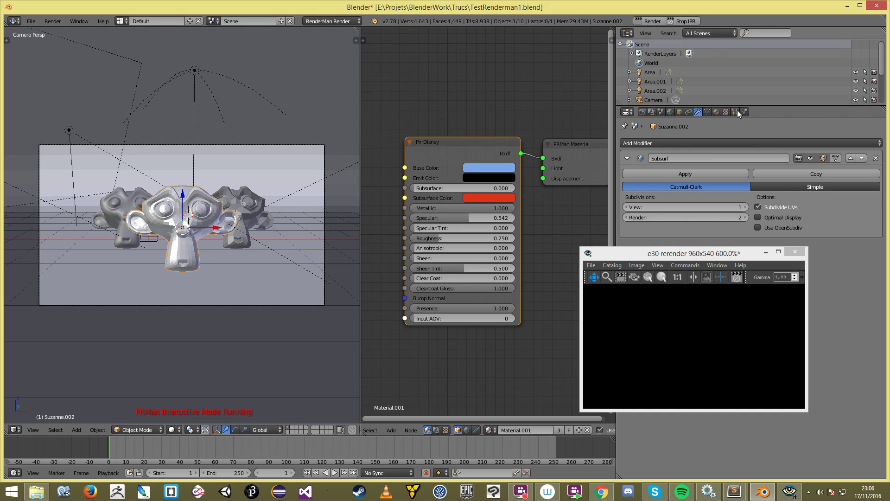
click(668, 324)
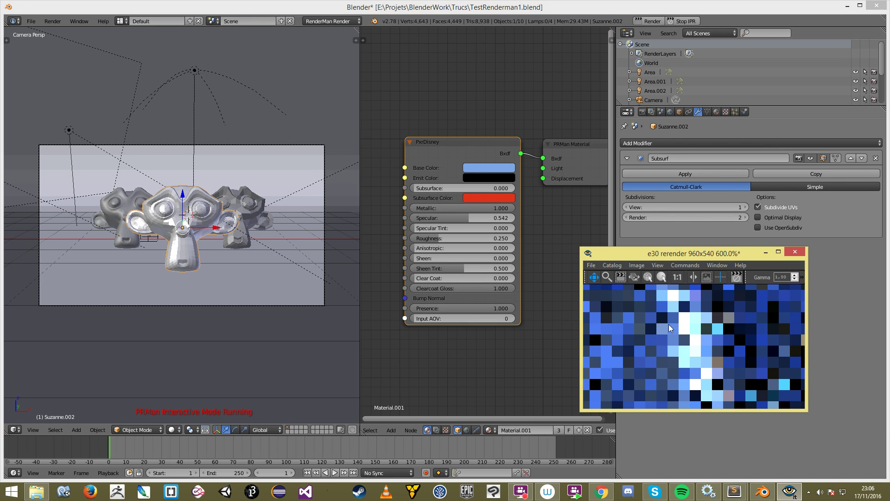
scroll(668, 326, down, 3)
scroll(668, 327, down, 1)
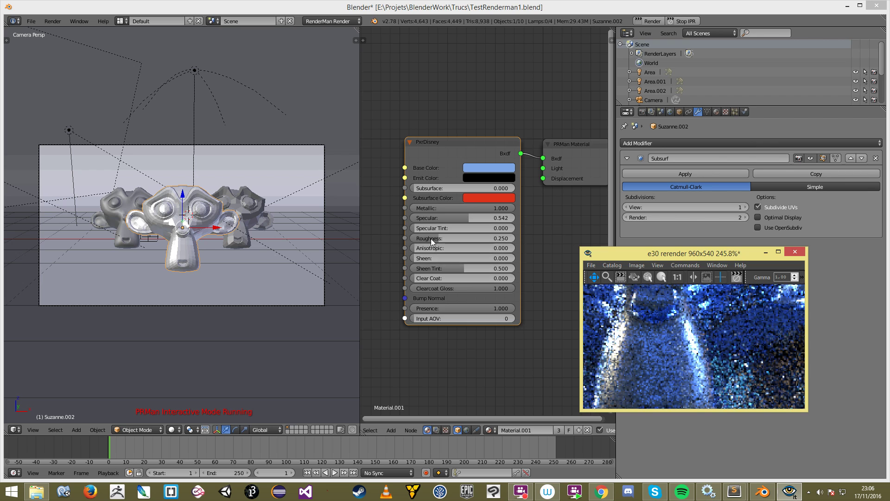
drag(439, 238, 477, 238)
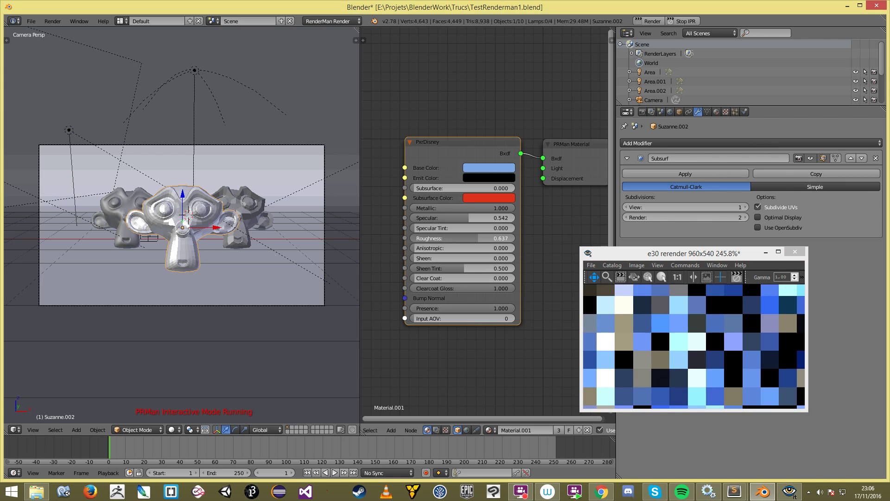
click(721, 345)
scroll(721, 350, down, 3)
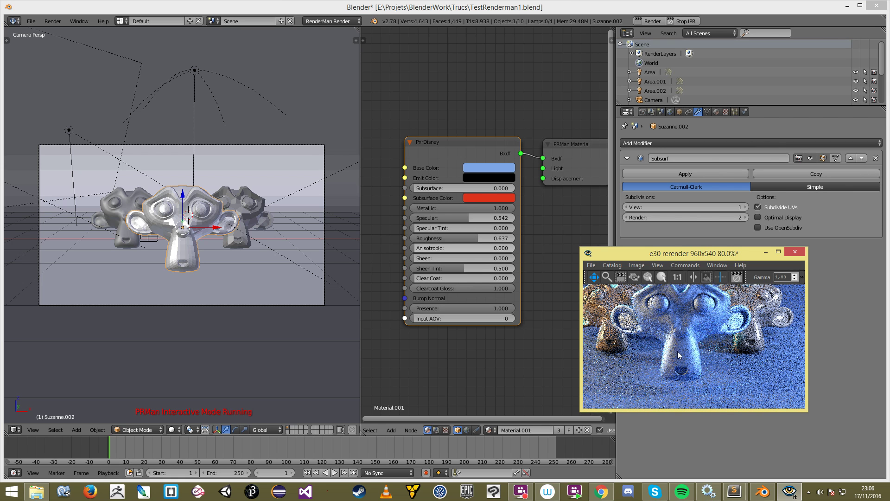
scroll(679, 348, up, 2)
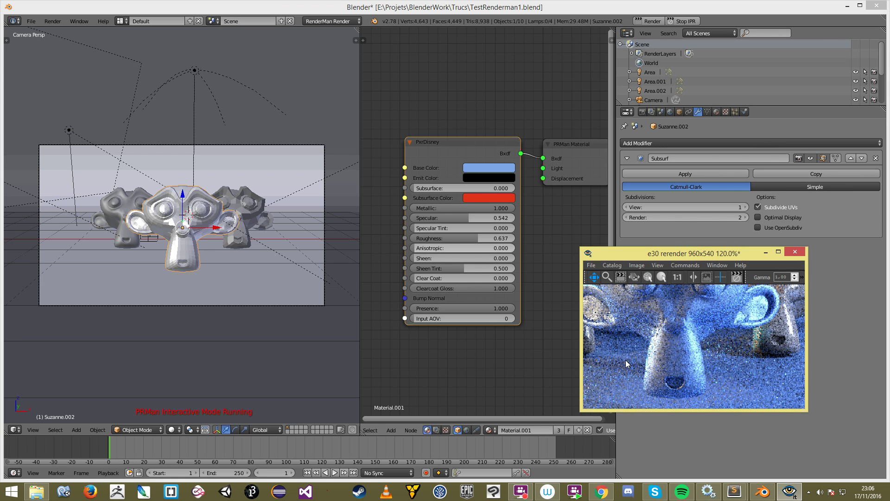
scroll(653, 339, down, 4)
scroll(652, 342, up, 3)
drag(645, 326, 685, 344)
scroll(686, 345, up, 4)
drag(736, 375, 691, 340)
Step: Drop Specular to 0, then set Specular to 1.000 and Metallic to 1.000
drag(468, 218, 412, 217)
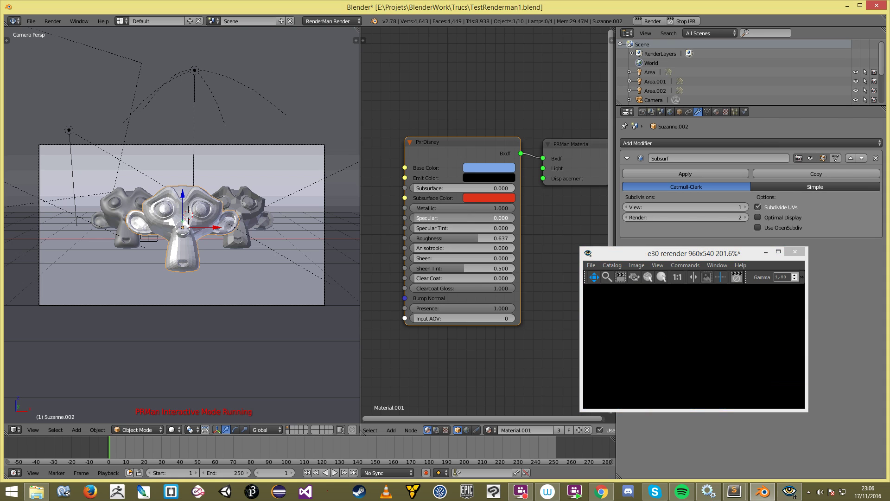
click(708, 345)
scroll(707, 352, down, 3)
scroll(706, 352, down, 2)
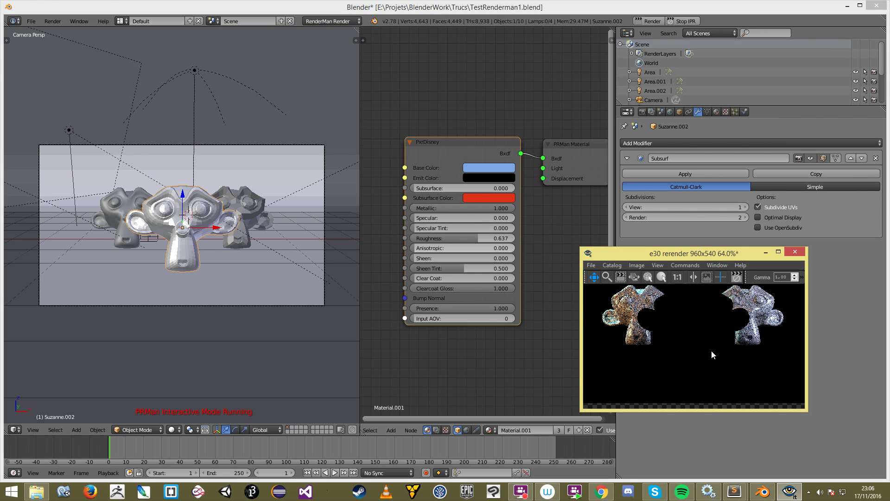
drag(416, 218, 515, 216)
scroll(666, 340, up, 3)
drag(440, 208, 514, 208)
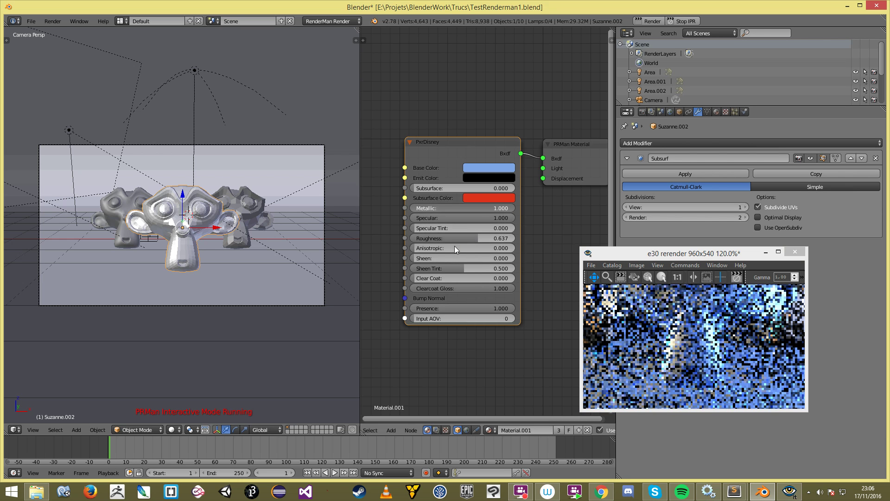
Step: Lower the PxrDisney Roughness to about 0.038, then to 0.000, checking the centred render
drag(454, 238, 427, 238)
scroll(712, 326, down, 3)
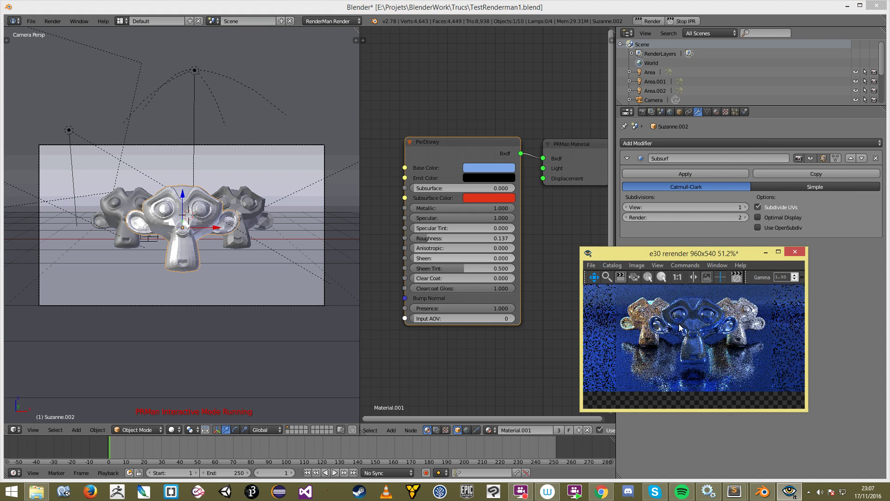
scroll(713, 326, up, 3)
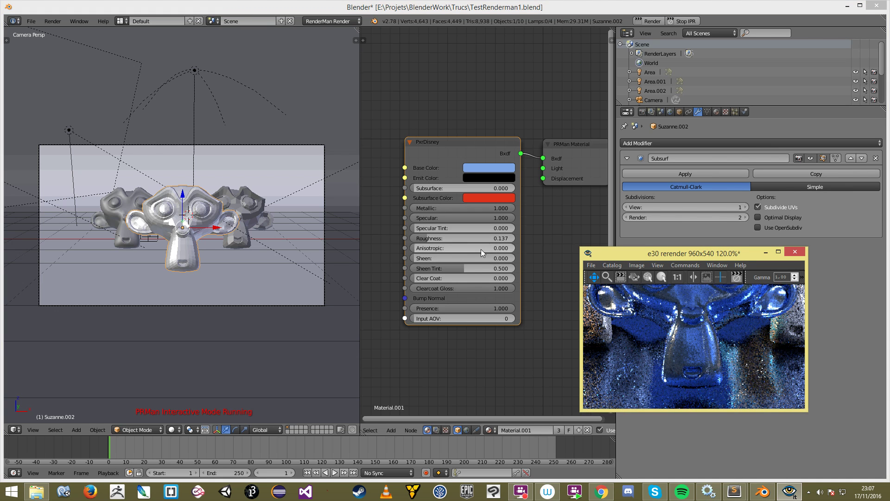
drag(423, 238, 413, 238)
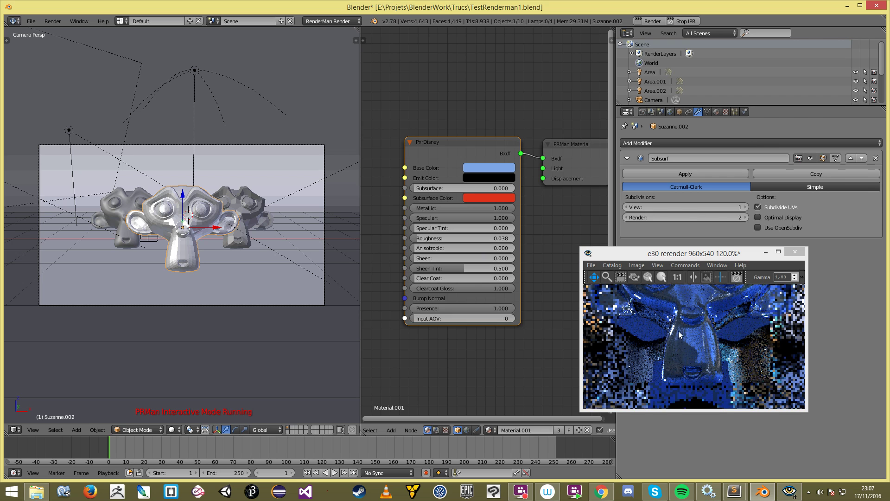
scroll(724, 337, down, 3)
scroll(724, 341, up, 1)
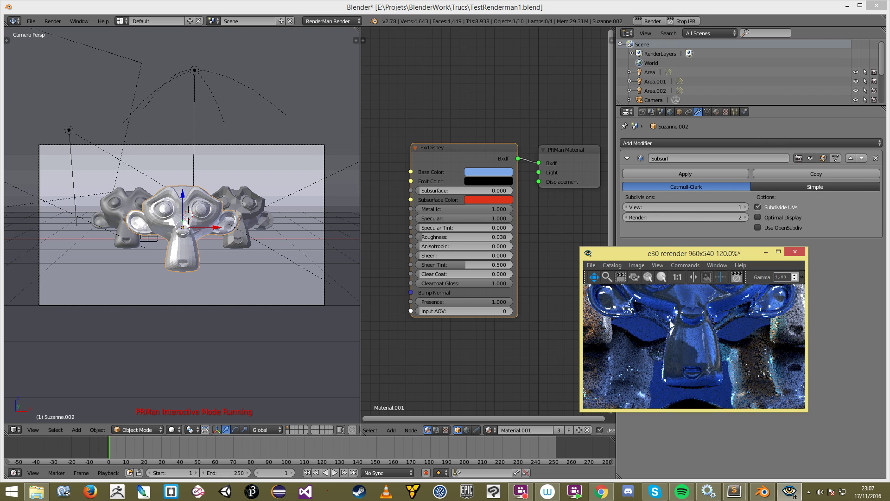
scroll(726, 368, down, 3)
scroll(720, 351, up, 3)
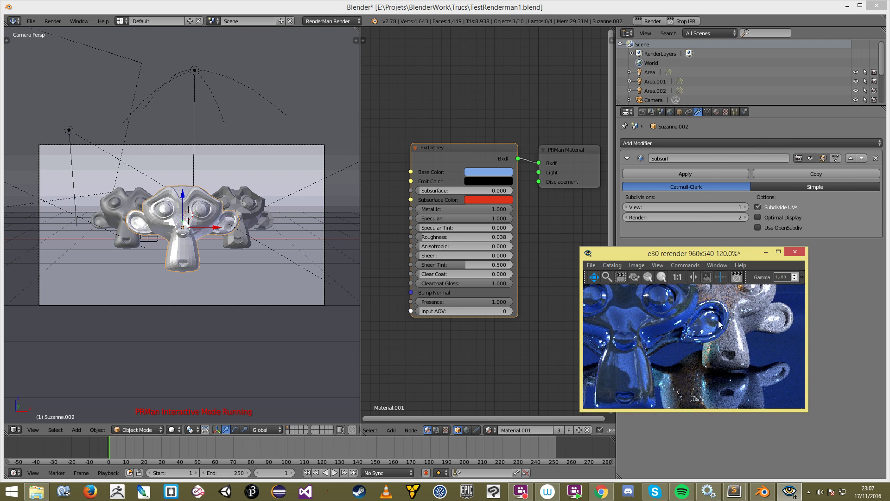
drag(679, 304, 676, 336)
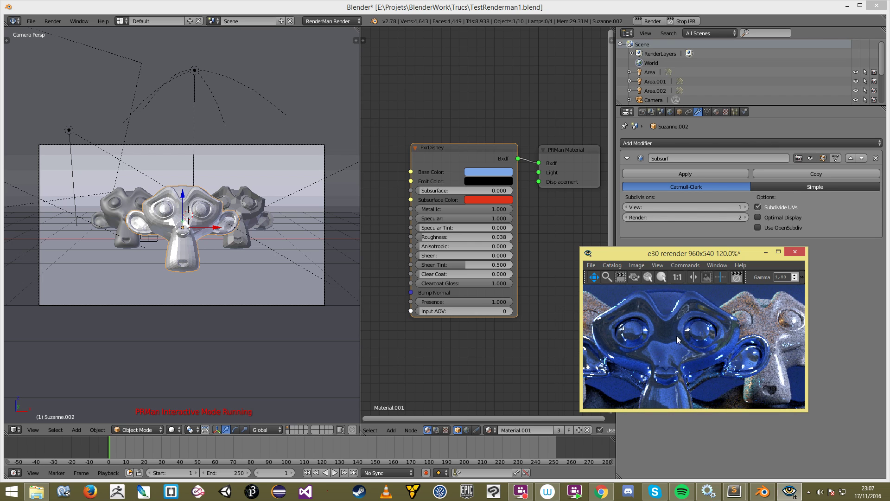
scroll(697, 316, down, 1)
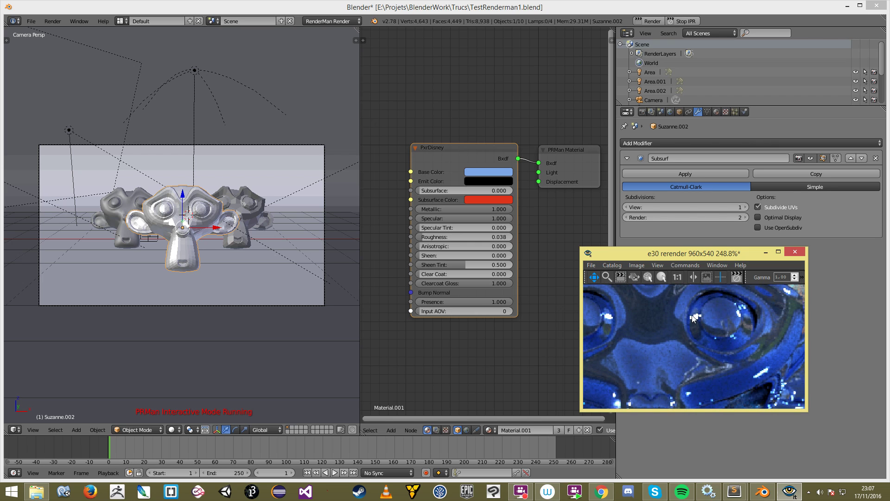
scroll(686, 325, up, 2)
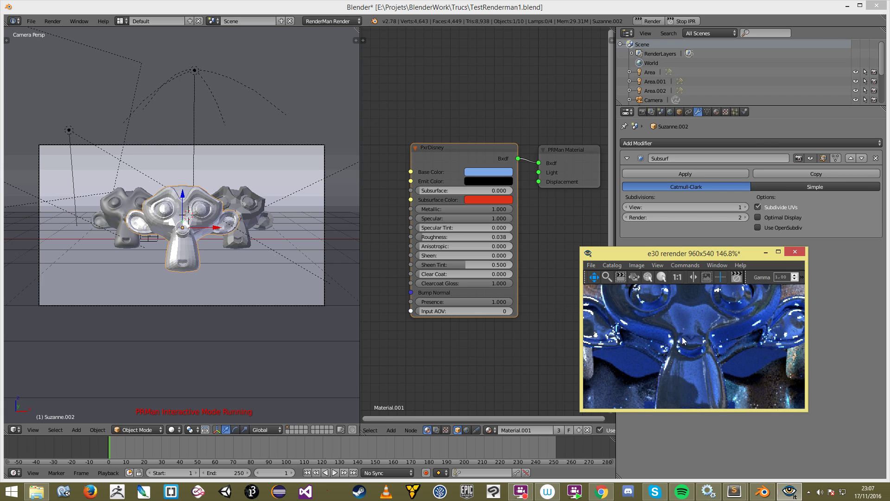
scroll(682, 336, down, 1)
mouse_move(424, 238)
mouse_down()
mouse_move(515, 238)
mouse_move(419, 235)
mouse_up()
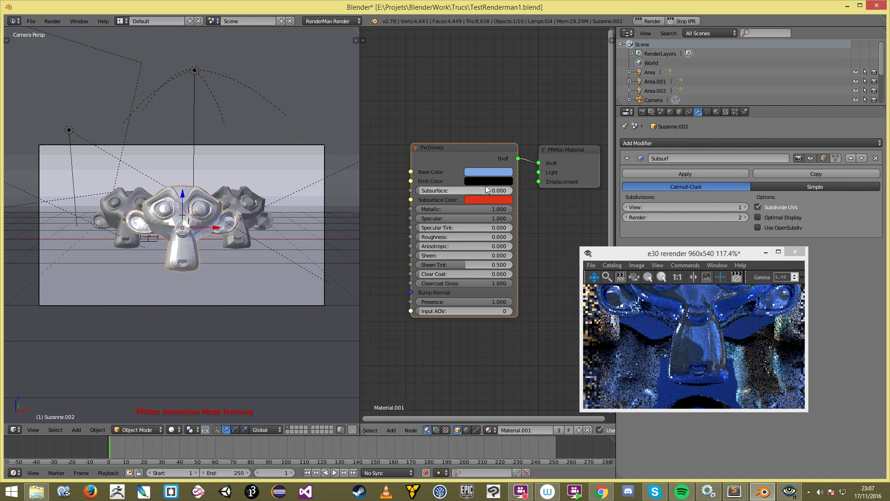
Step: Try a red Base Color and Specular Tint 1.000, inspecting Suzanne's ear in the render
click(484, 173)
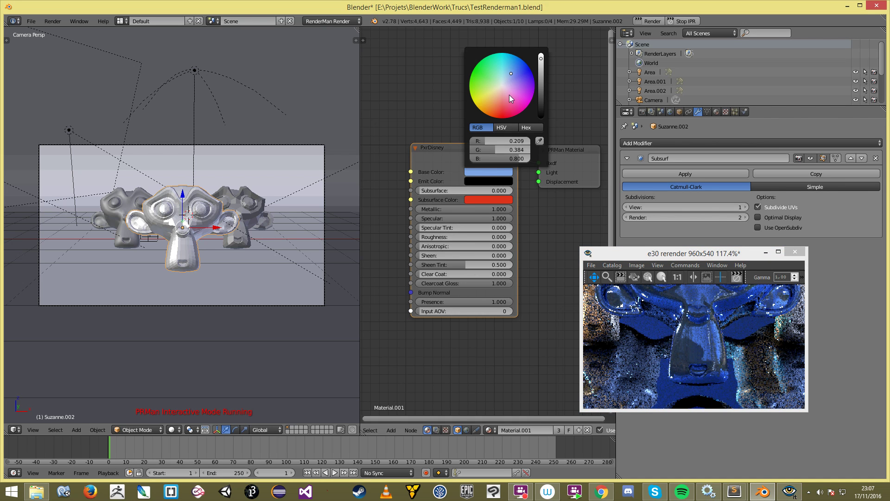
drag(509, 94, 504, 112)
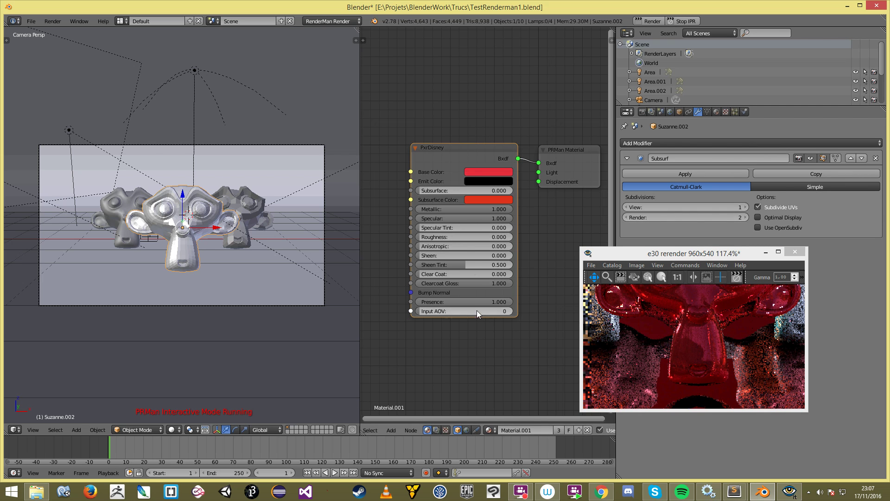
drag(424, 227, 542, 230)
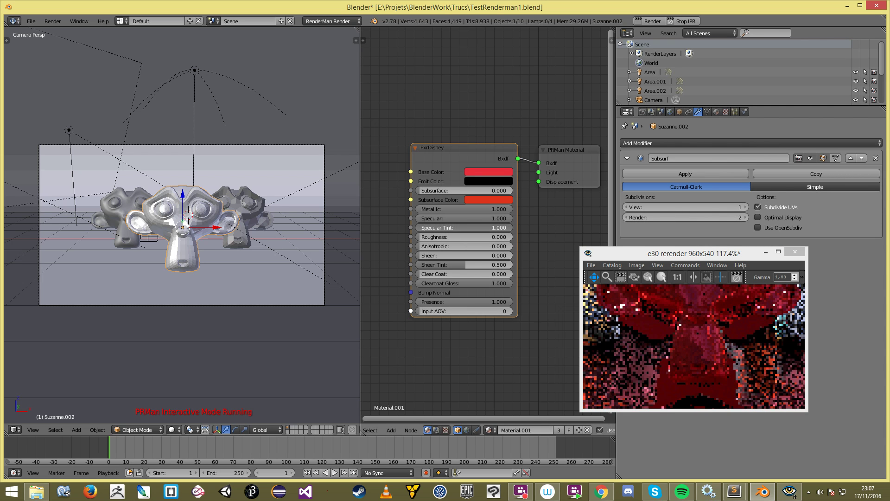
drag(673, 324, 689, 359)
scroll(689, 359, up, 6)
drag(630, 329, 738, 382)
scroll(733, 364, up, 3)
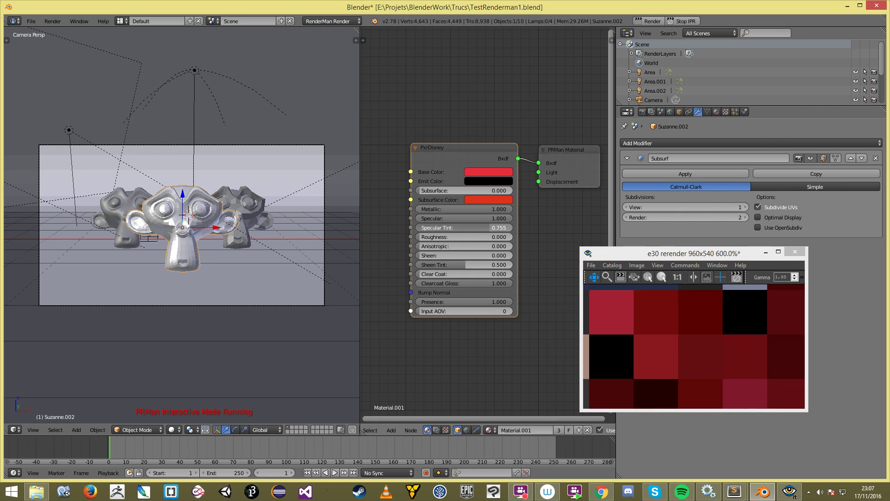
Step: Return Specular Tint to 0, entering the value directly, and recentre the render on the heads
drag(485, 229, 420, 230)
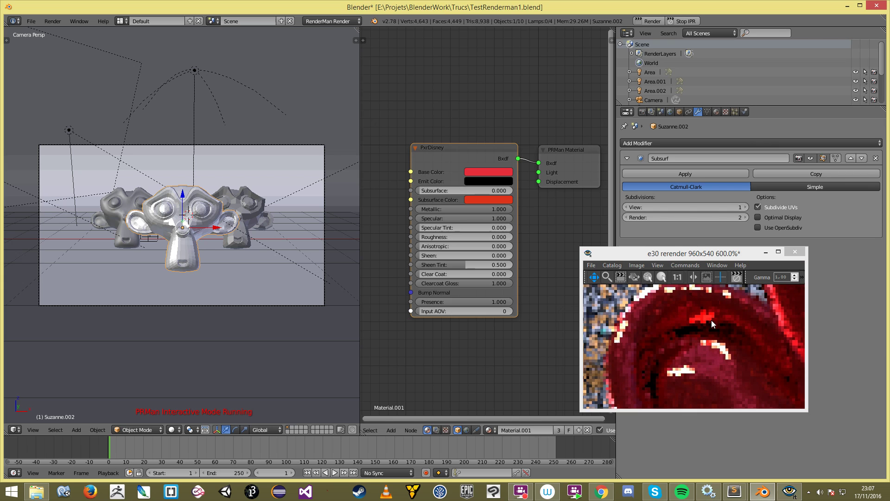
scroll(700, 344, down, 2)
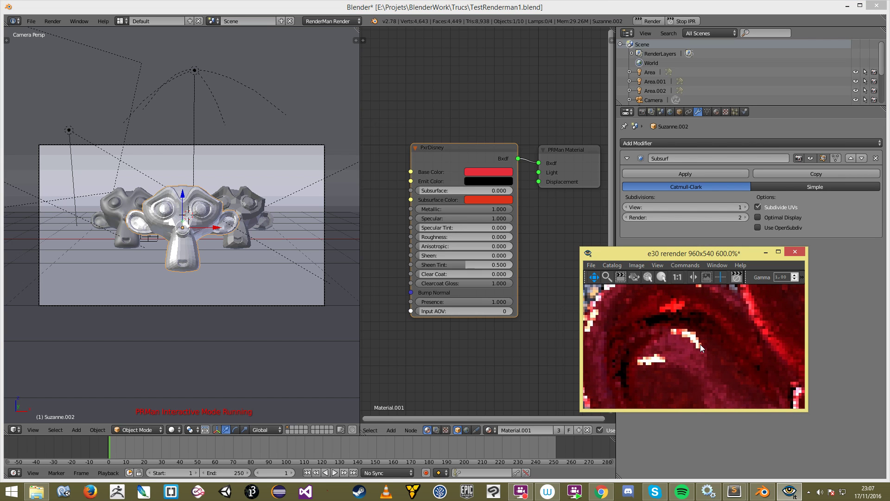
scroll(700, 344, down, 8)
scroll(746, 357, up, 2)
drag(750, 357, 683, 342)
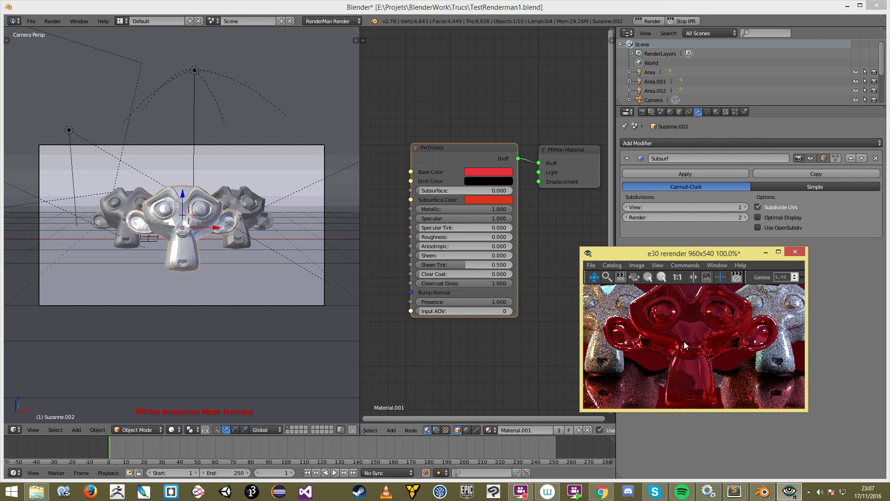
double_click(433, 228)
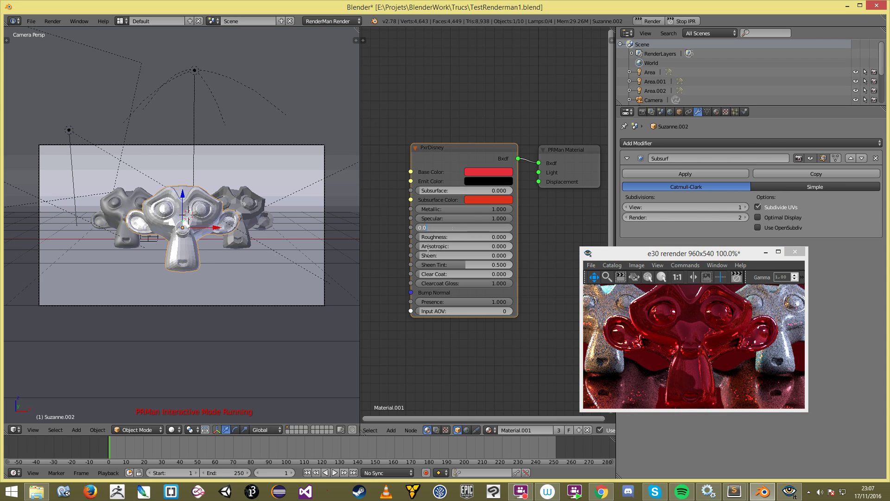
click(453, 339)
click(704, 344)
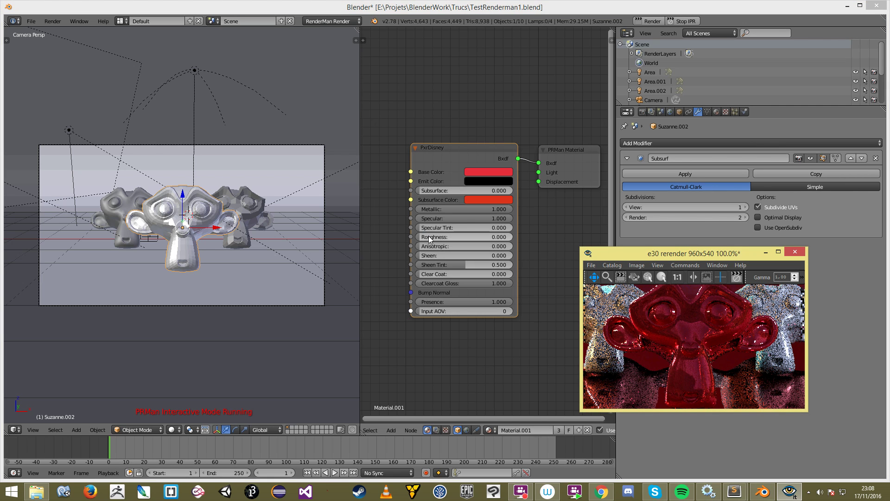
Step: Switch the Base Color to deep blue, raise Anisotropic to 0.873 and Roughness to about 0.208
drag(421, 248, 452, 246)
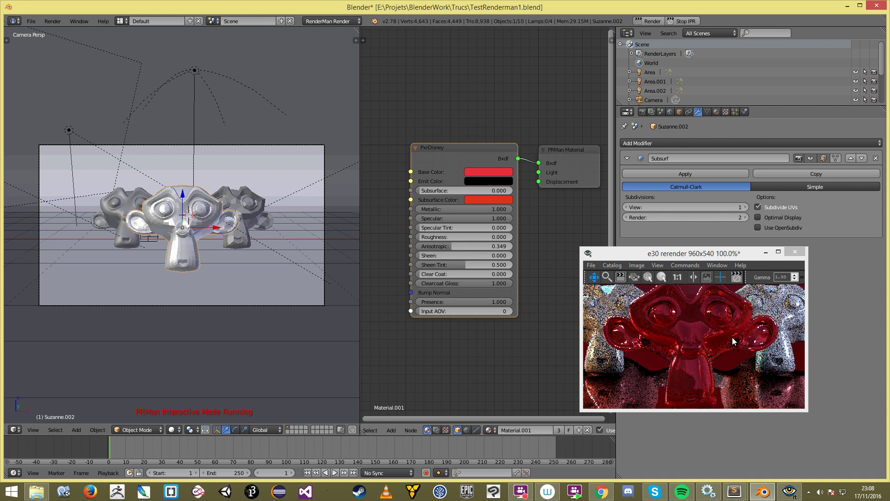
scroll(720, 339, down, 3)
scroll(720, 339, up, 2)
click(720, 339)
scroll(717, 352, down, 3)
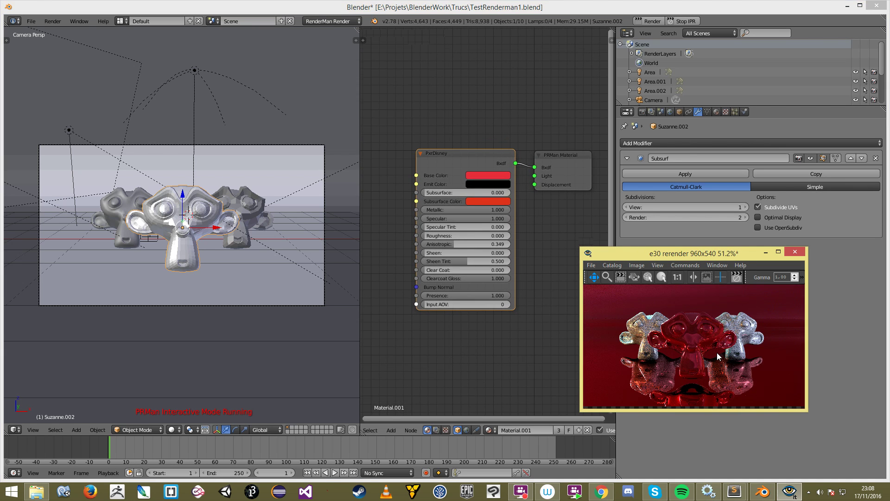
scroll(717, 352, up, 3)
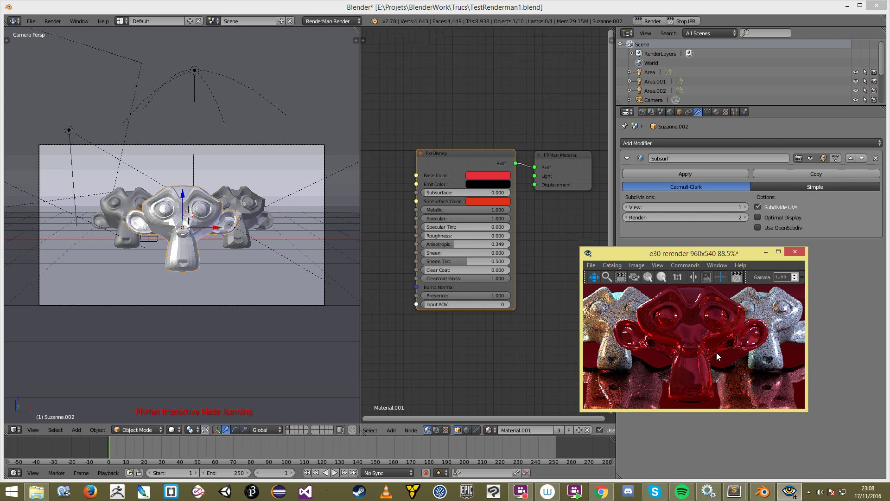
click(484, 175)
click(516, 79)
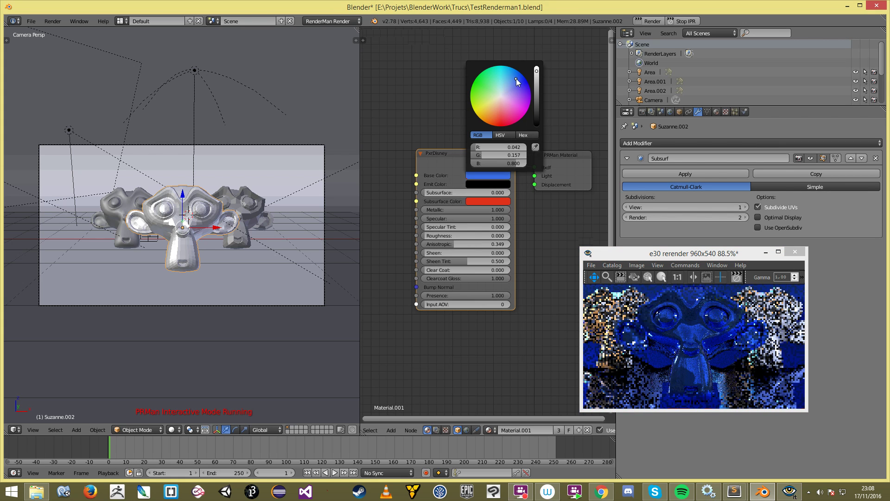
drag(450, 244, 495, 243)
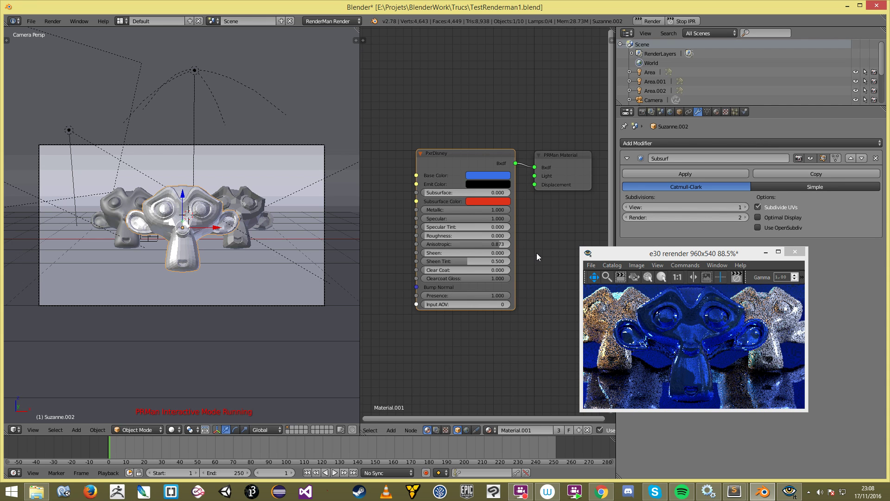
mouse_move(438, 235)
mouse_down()
mouse_move(454, 236)
mouse_move(443, 235)
mouse_up()
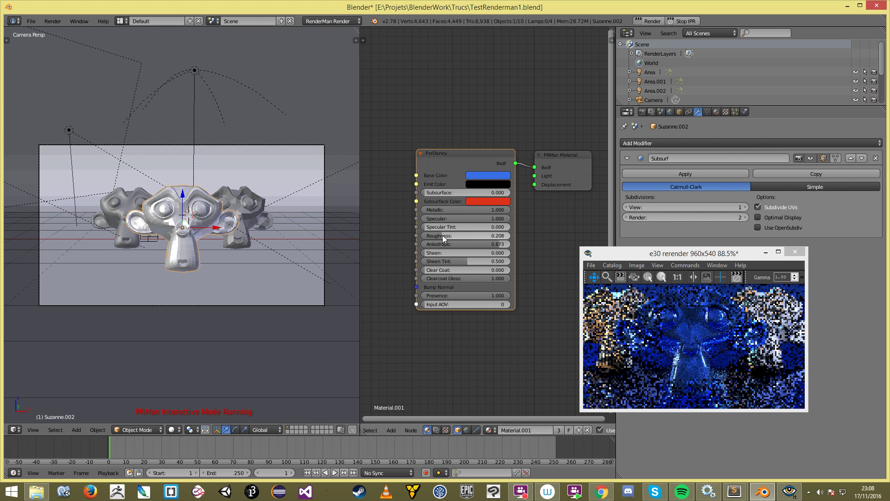
Step: Inspect the render close-up, then reset Anisotropic back to 0
scroll(677, 365, up, 3)
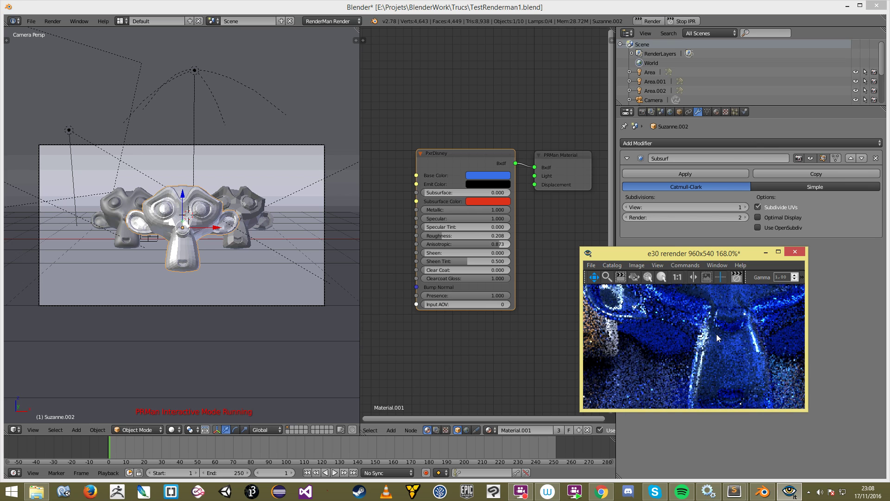
scroll(701, 341, down, 3)
scroll(697, 365, up, 2)
drag(697, 366, 695, 349)
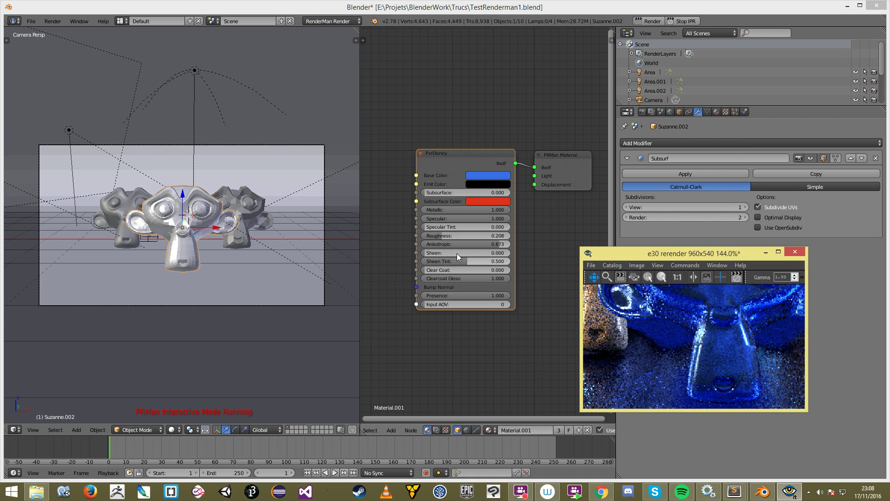
drag(497, 244, 424, 243)
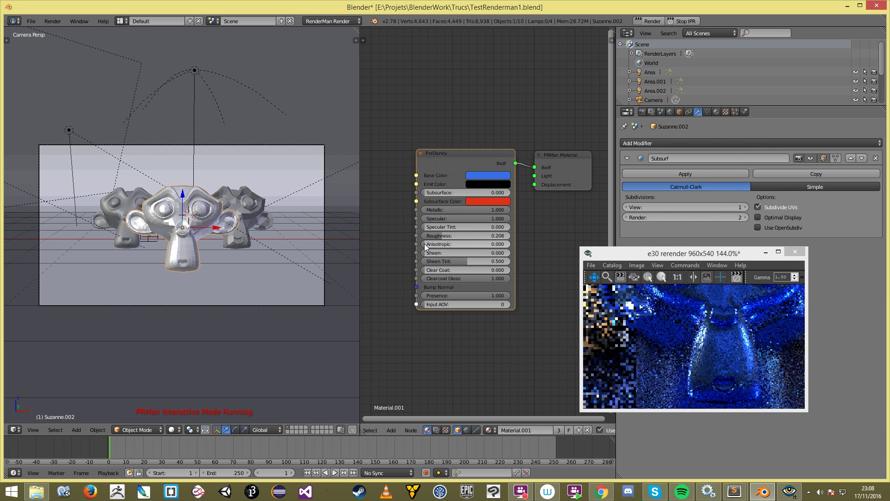
click(703, 330)
scroll(708, 352, down, 4)
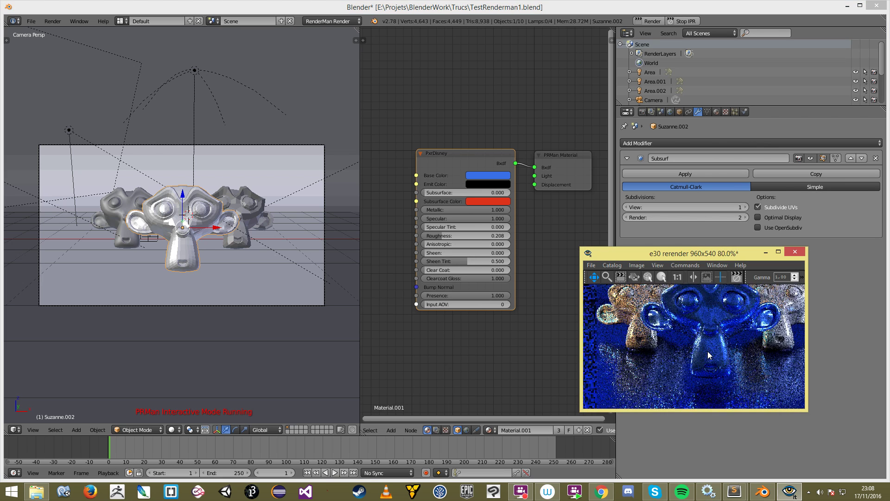
scroll(721, 352, up, 3)
scroll(719, 352, up, 3)
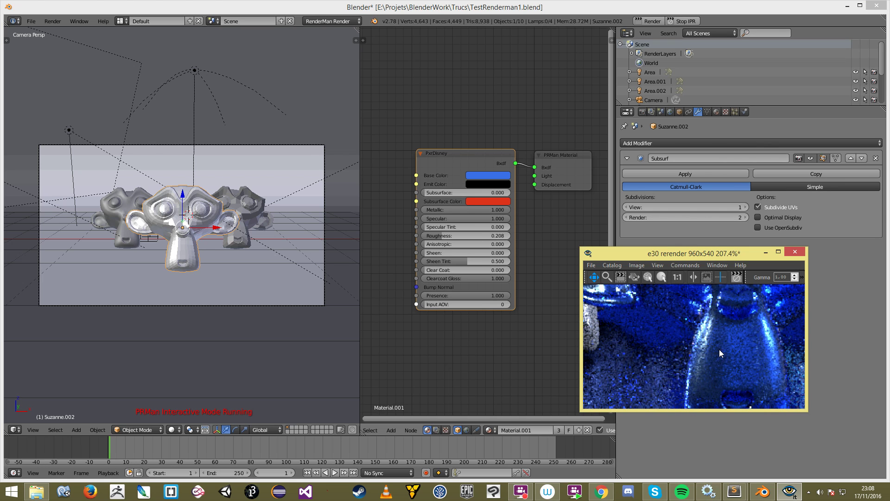
drag(669, 344, 702, 346)
scroll(683, 370, down, 5)
scroll(683, 370, up, 6)
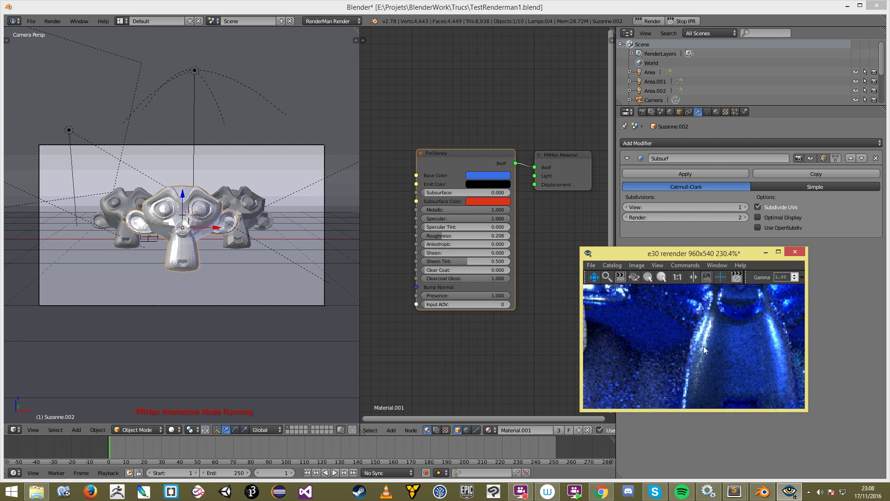
drag(438, 242, 529, 244)
drag(711, 361, 721, 345)
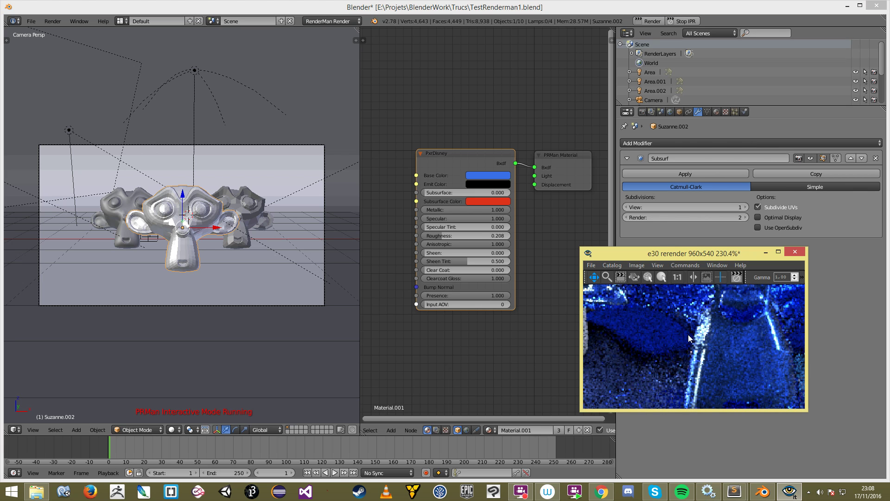
scroll(733, 337, down, 4)
scroll(732, 340, up, 3)
scroll(728, 340, down, 4)
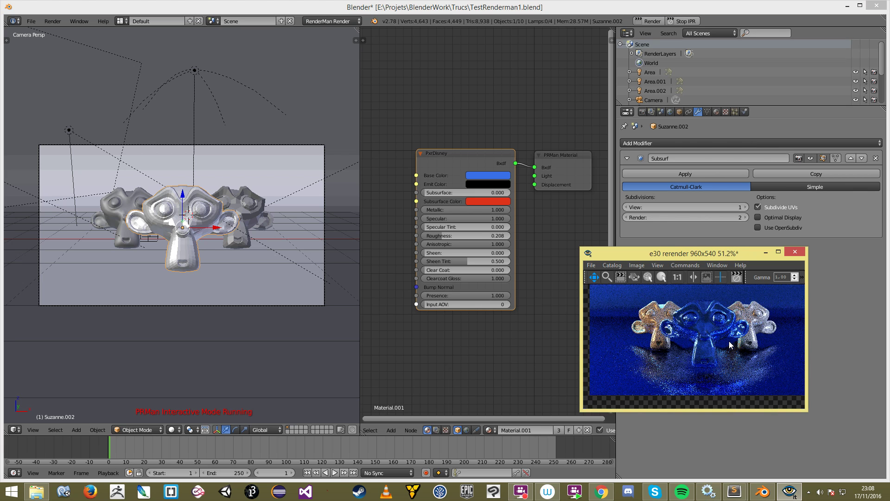
scroll(729, 342, up, 2)
drag(727, 346, 721, 355)
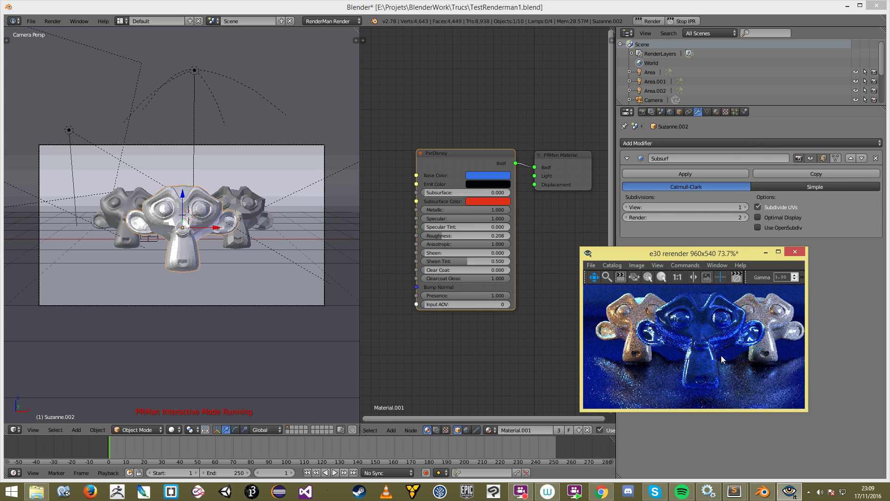
scroll(718, 357, up, 3)
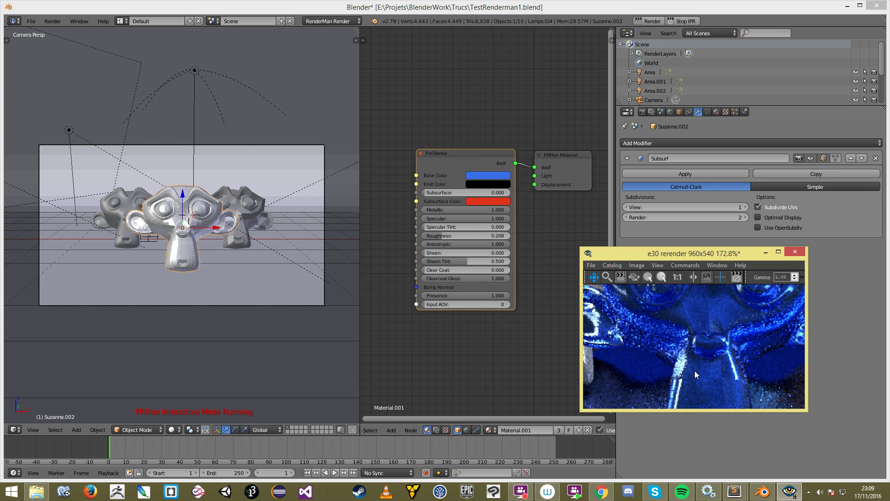
scroll(694, 371, down, 4)
scroll(692, 340, down, 2)
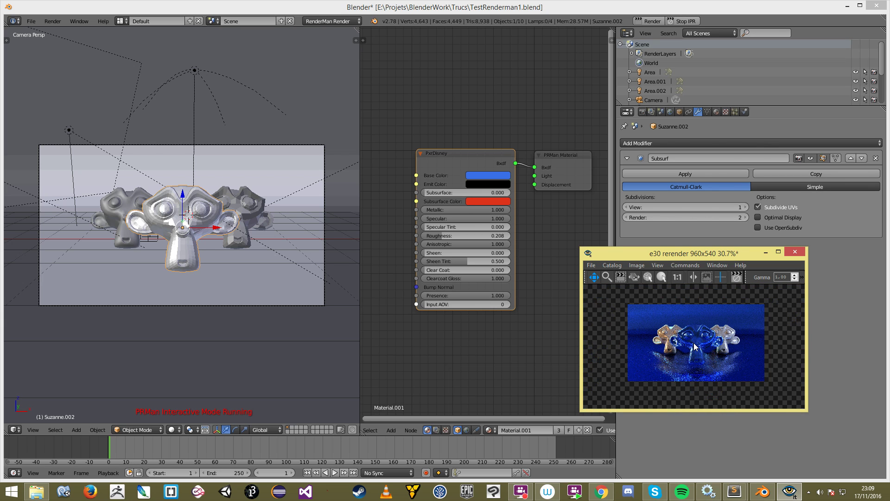
scroll(694, 343, up, 1)
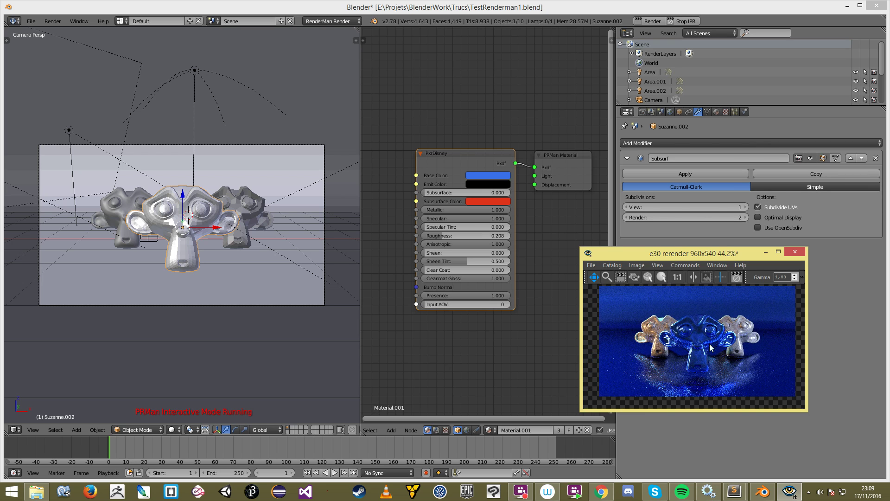
scroll(710, 348, up, 3)
scroll(682, 350, down, 2)
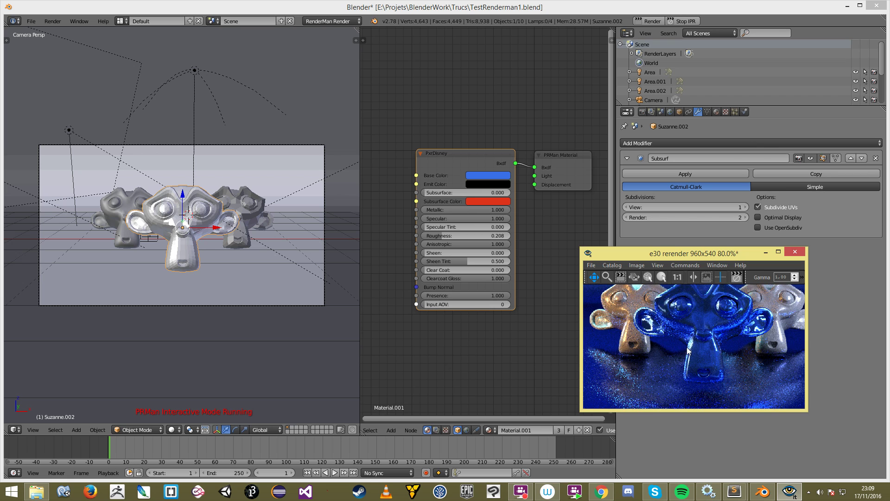
scroll(688, 352, up, 3)
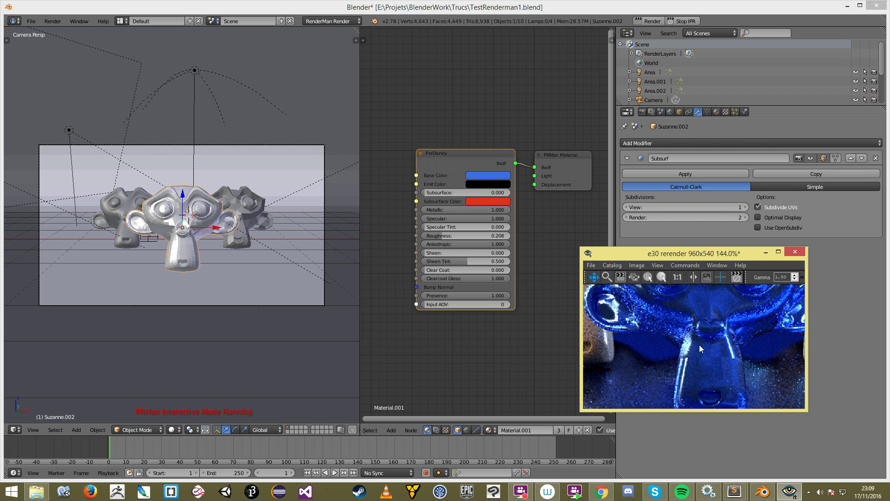
scroll(691, 346, down, 2)
scroll(668, 343, up, 5)
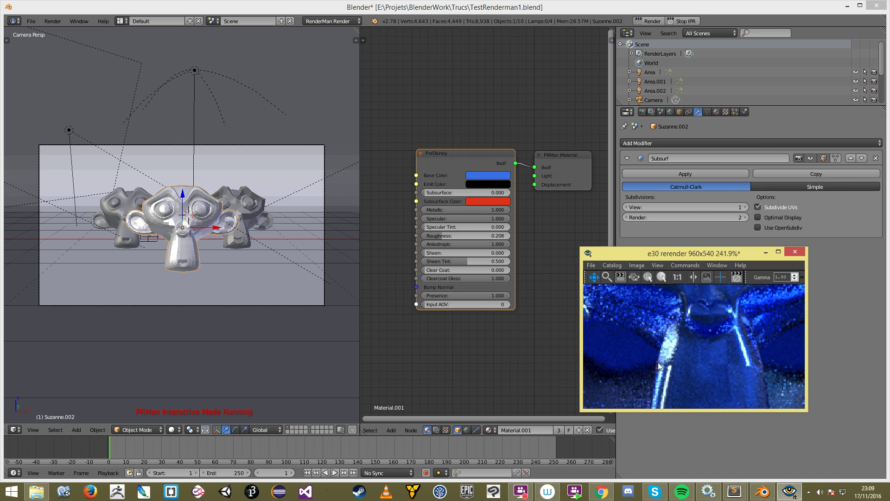
scroll(683, 373, down, 3)
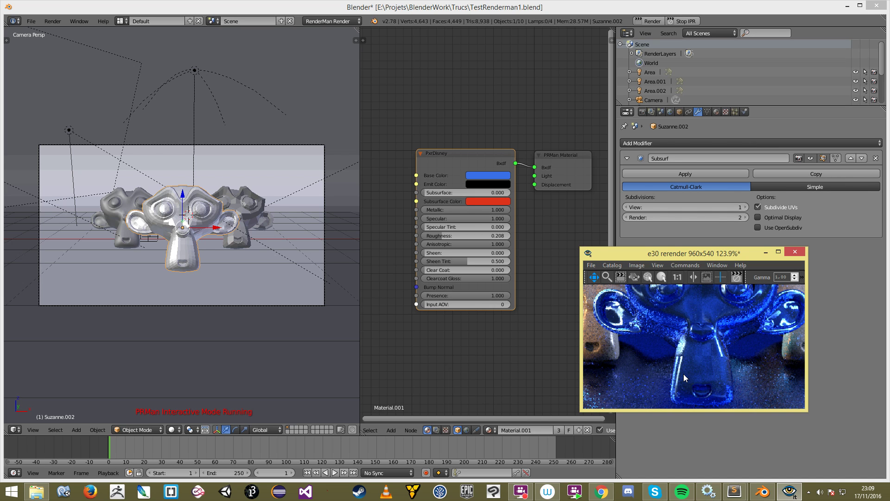
scroll(684, 374, down, 4)
scroll(691, 348, up, 3)
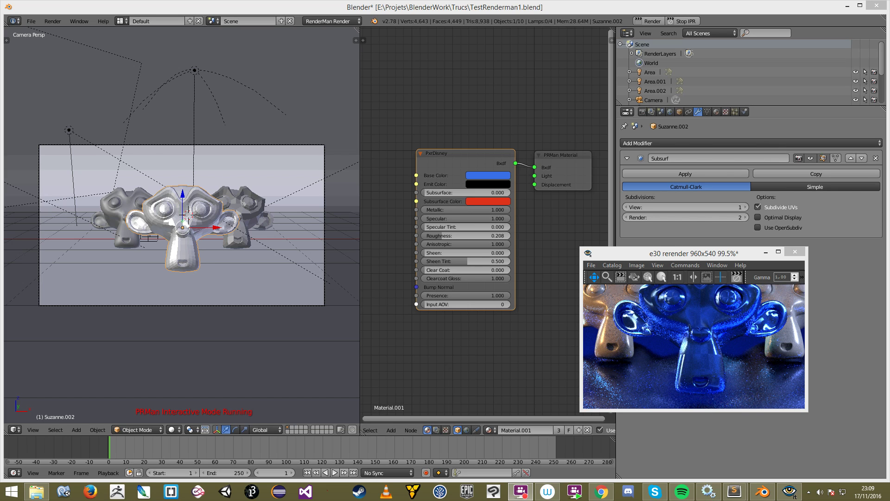
Step: Drag the glass material's Clear Coat from 0.000 to 1.000 and inspect the monkey's eyes in the render
drag(430, 270, 491, 270)
click(671, 318)
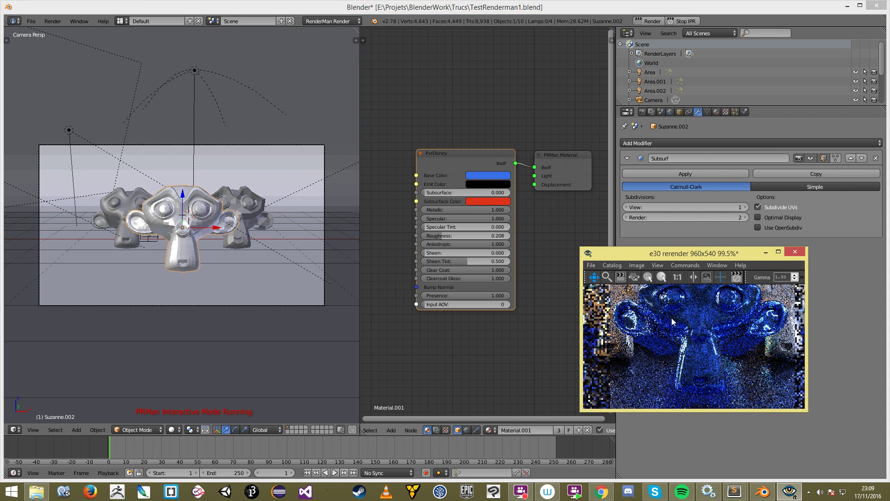
scroll(669, 324, down, 3)
scroll(681, 326, up, 4)
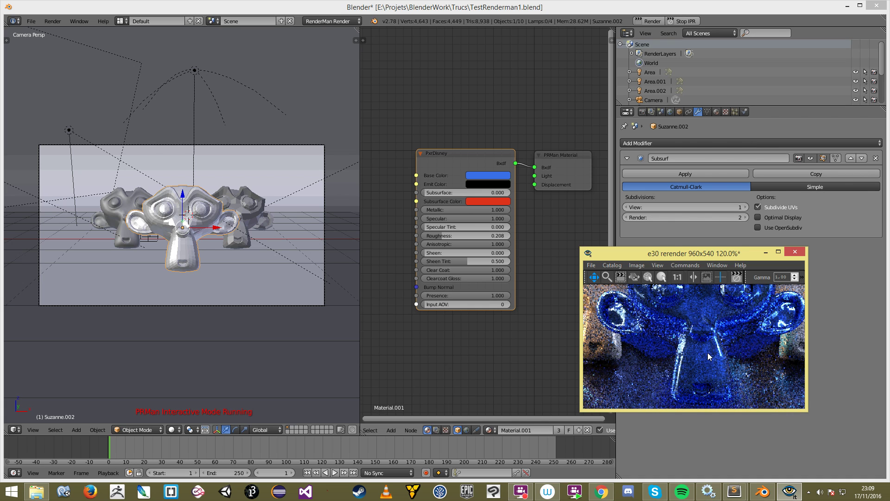
drag(698, 377, 705, 397)
drag(686, 336, 692, 356)
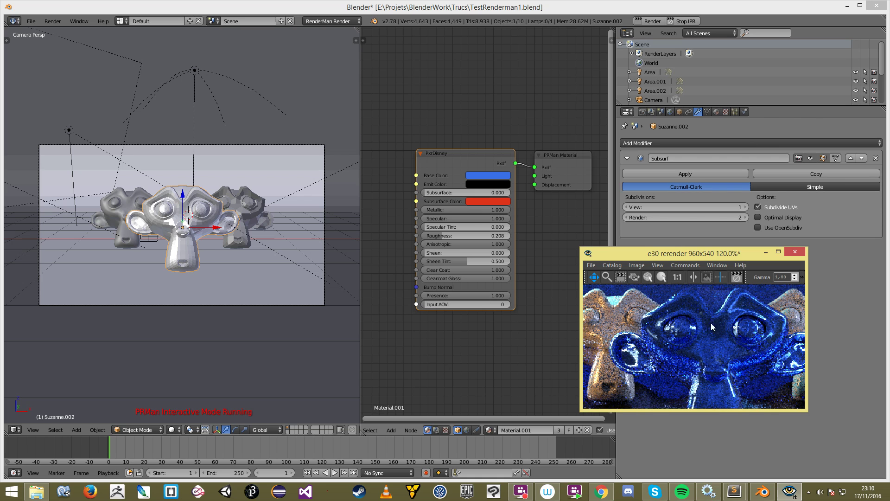
drag(761, 362, 737, 359)
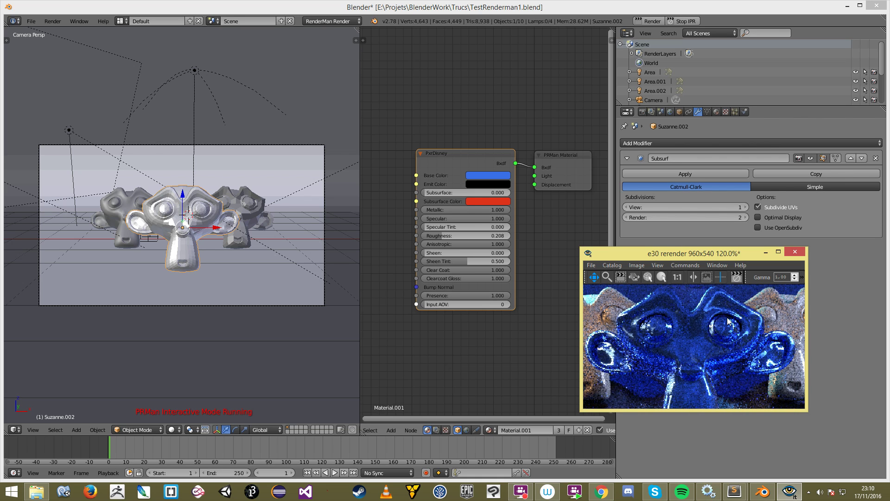
scroll(729, 321, down, 1)
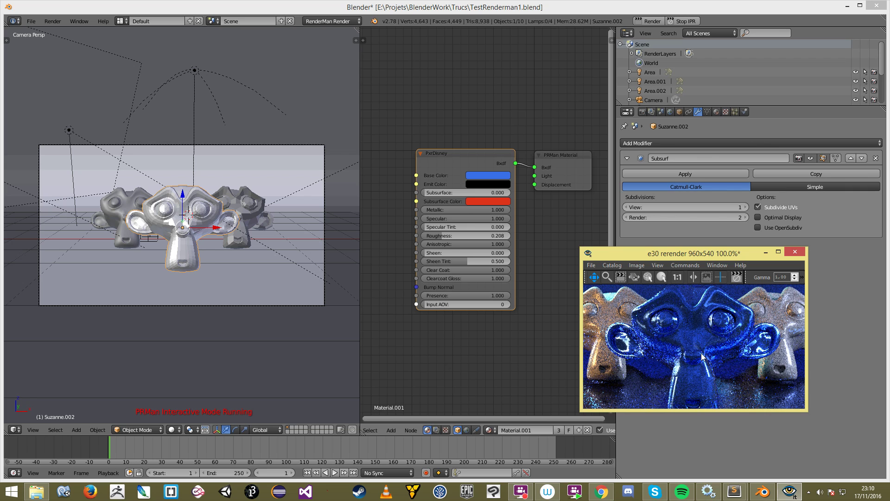
scroll(702, 356, down, 2)
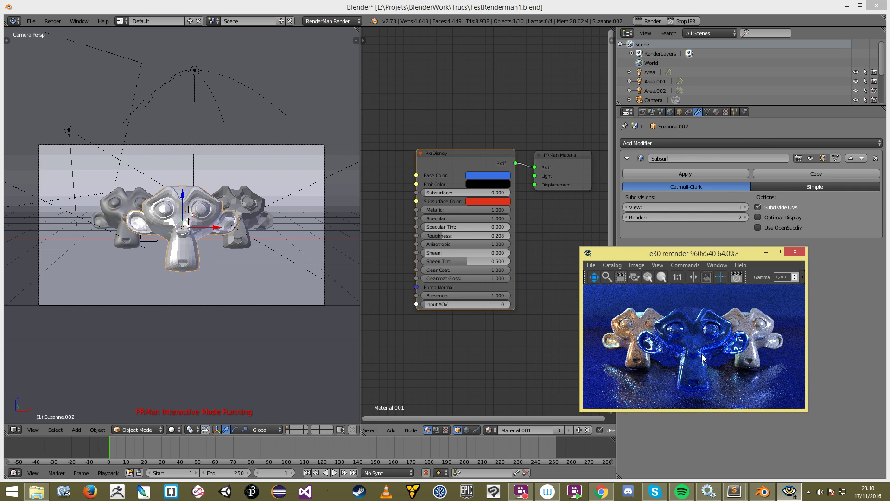
scroll(702, 357, up, 5)
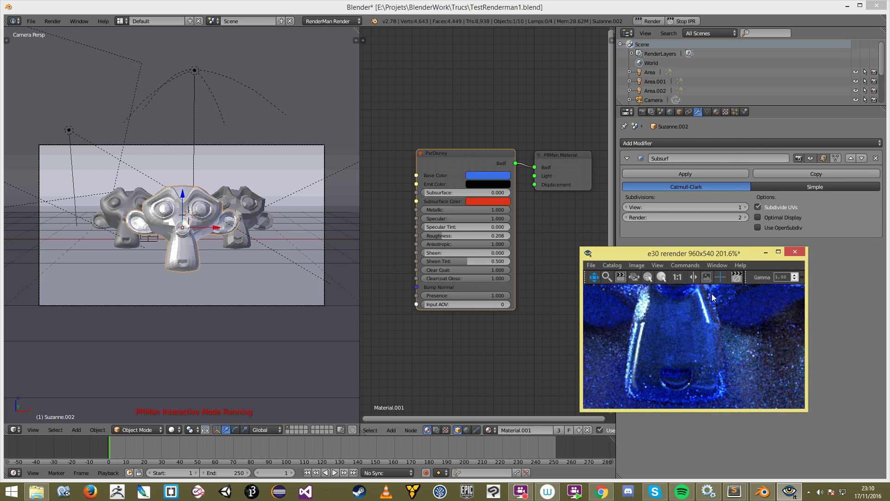
scroll(712, 364, down, 4)
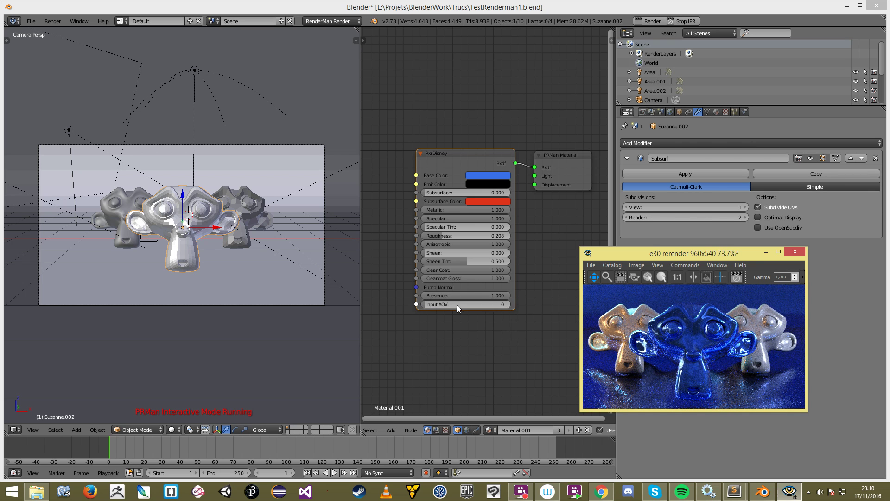
Step: Pull links out of the PxrDisney Emit Color and Bump Normal inputs and release them
scroll(457, 310, down, 1)
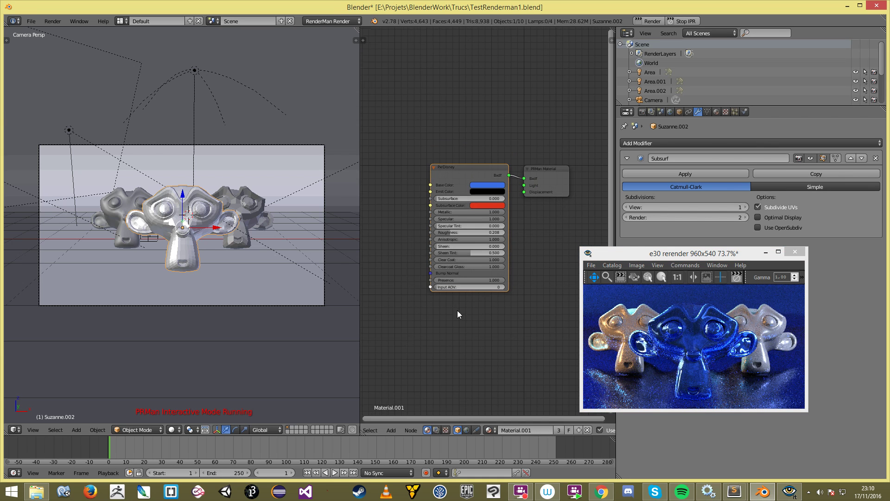
drag(430, 191, 422, 223)
drag(430, 273, 406, 278)
Step: Move the PRMan Material node down-right and the PxrDisney node up, then check the render
drag(554, 167, 531, 209)
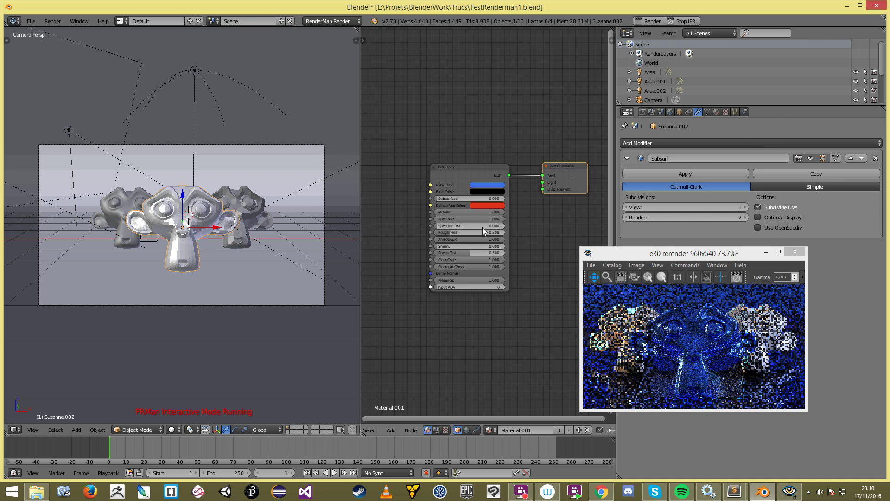
scroll(482, 226, up, 1)
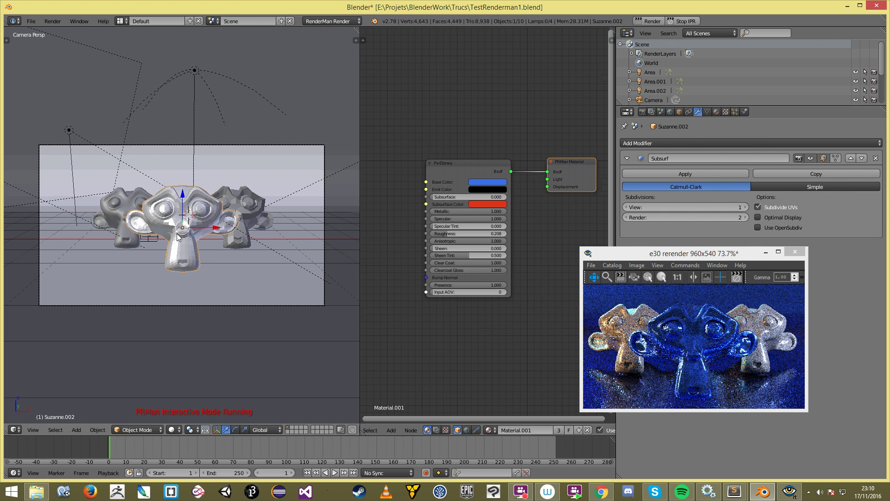
scroll(178, 237, down, 4)
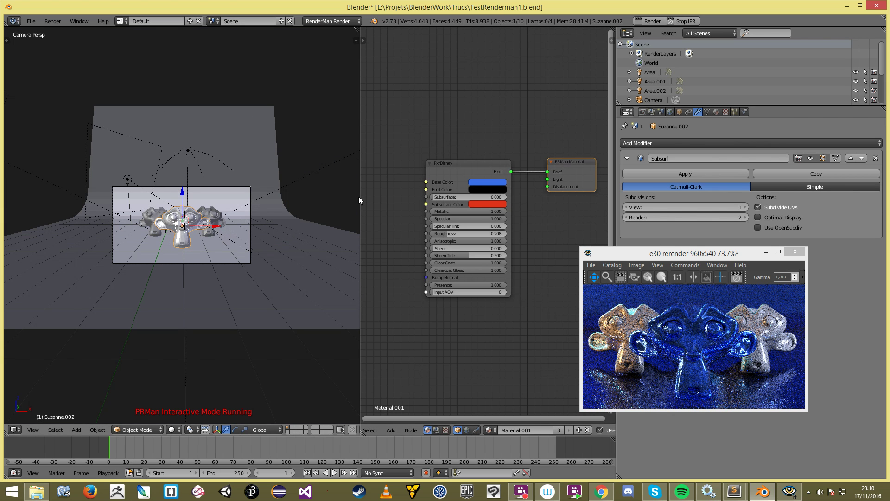
scroll(358, 197, up, 2)
mouse_move(461, 161)
mouse_down()
mouse_move(468, 134)
mouse_move(459, 147)
mouse_up()
click(696, 342)
scroll(696, 341, down, 1)
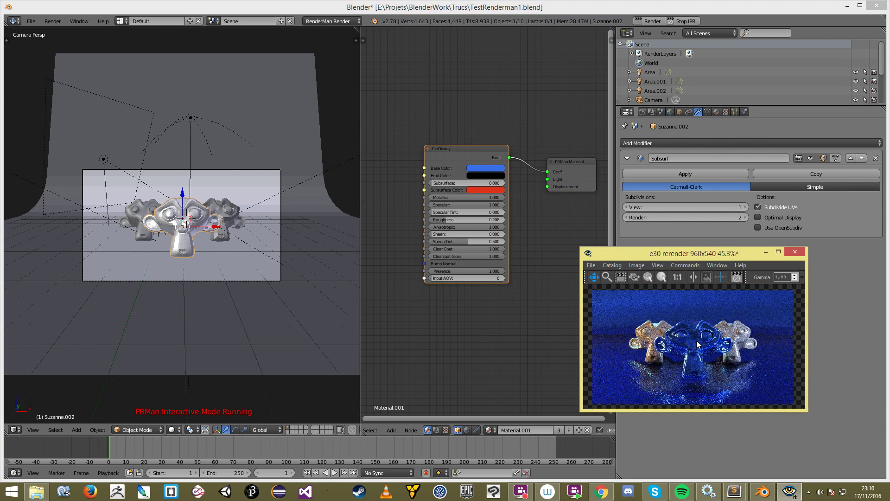
Step: Stop the IPR render and delete the glass Suzanne (Suzanne.002)
click(682, 20)
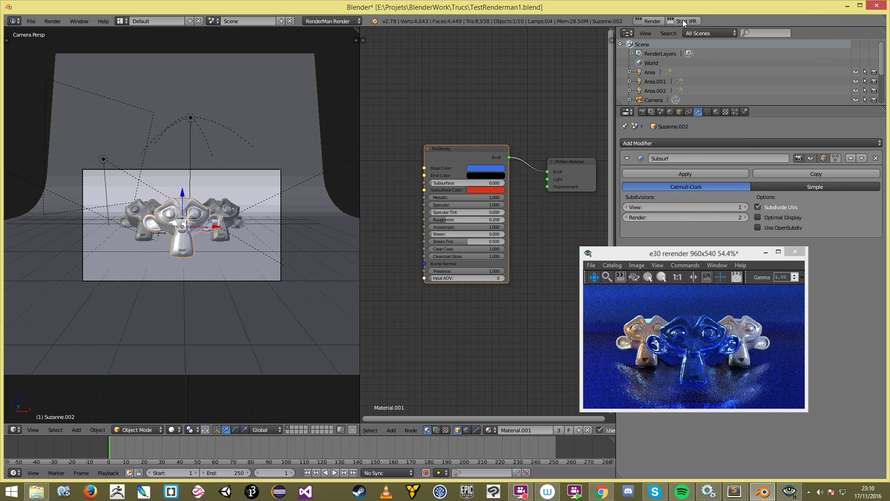
scroll(179, 222, up, 3)
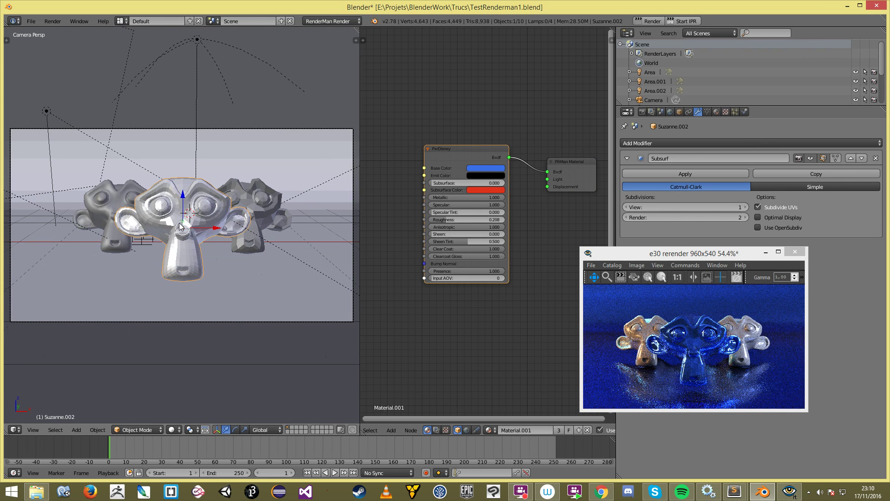
key(x)
click(185, 222)
Step: Select the backdrop plane and restart the IPR render
right_click(265, 279)
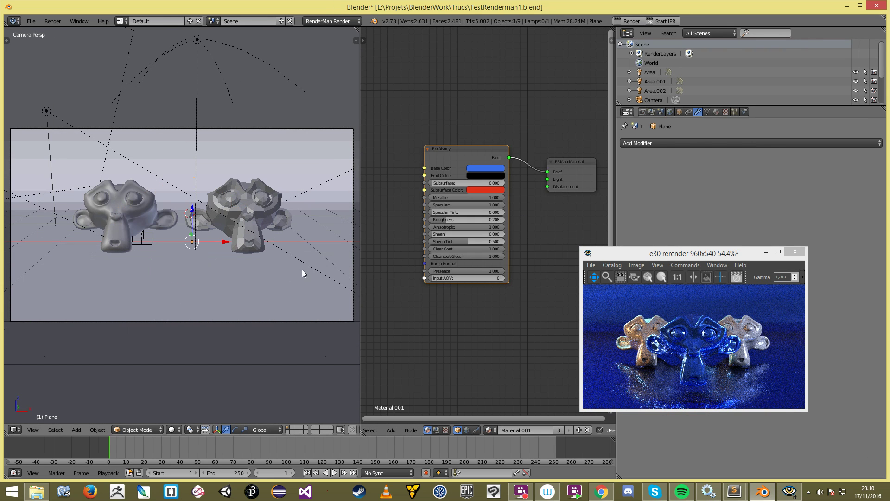
scroll(476, 195, up, 2)
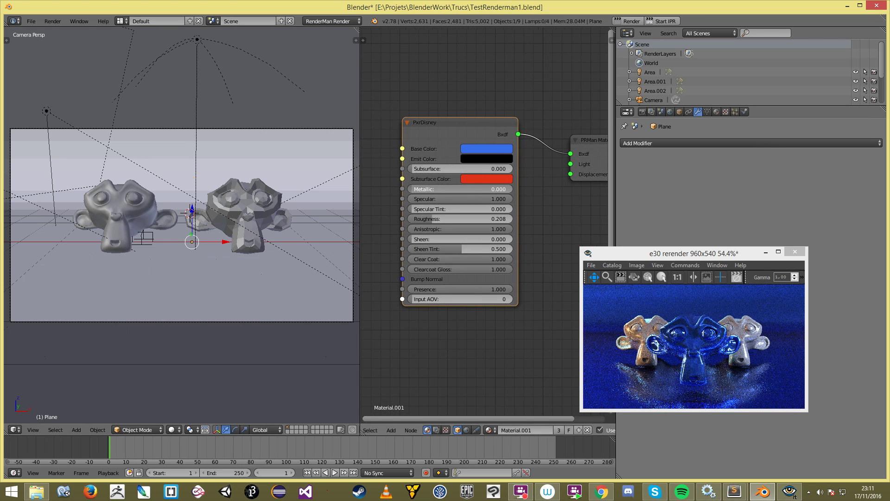
click(667, 21)
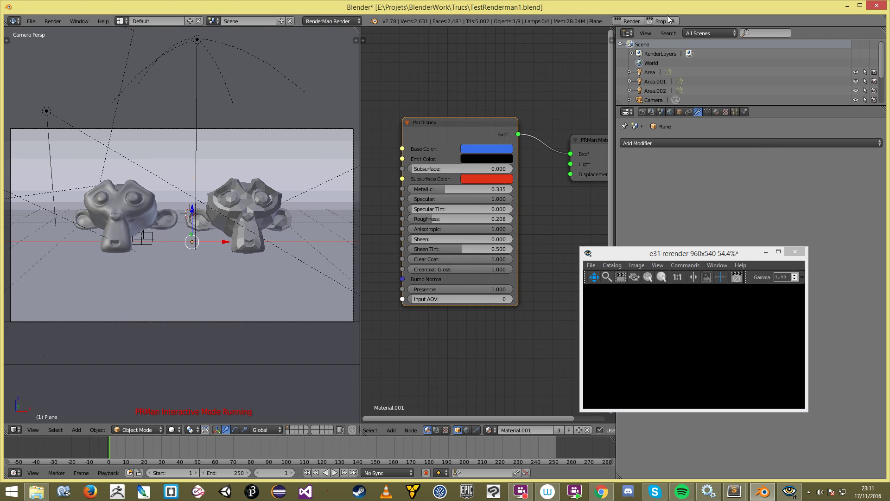
click(666, 22)
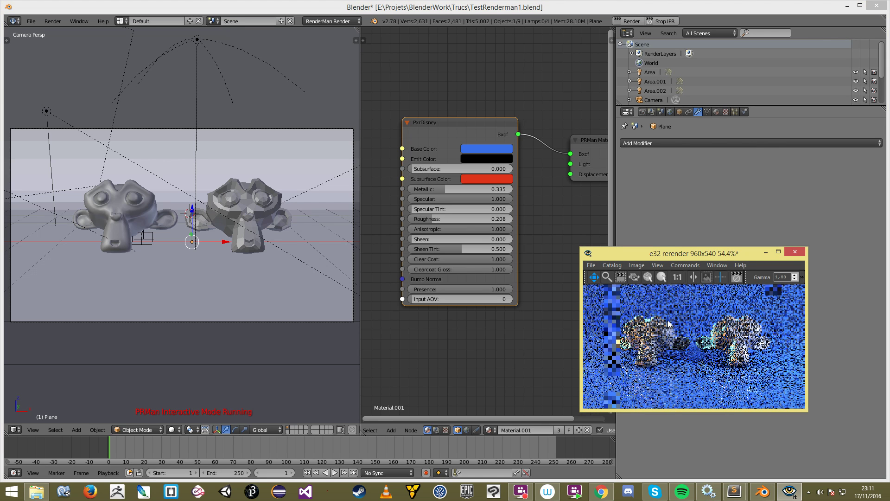
Step: Give the backdrop a slate-blue Base Color (R 0.089, G 0.154, B 0.301) after trying orange and lighter blues
click(487, 148)
mouse_move(502, 191)
mouse_down()
mouse_move(495, 207)
mouse_move(505, 196)
mouse_move(499, 183)
mouse_up()
click(505, 182)
click(511, 181)
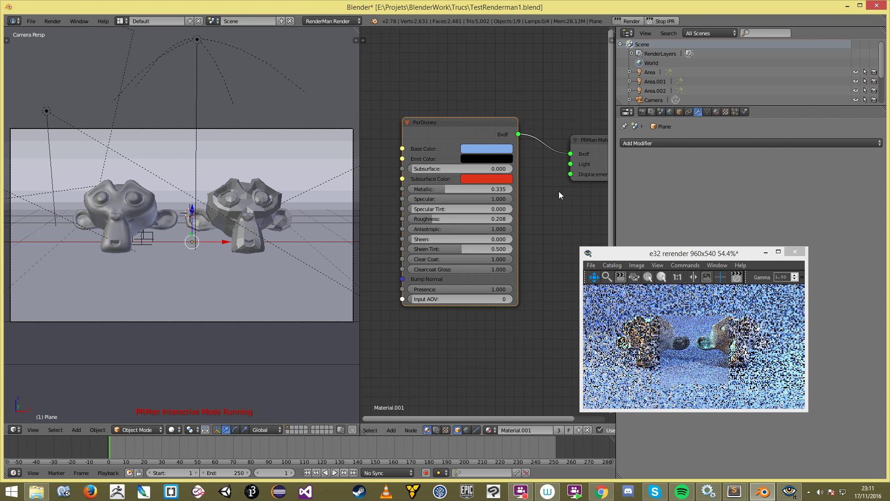
click(544, 186)
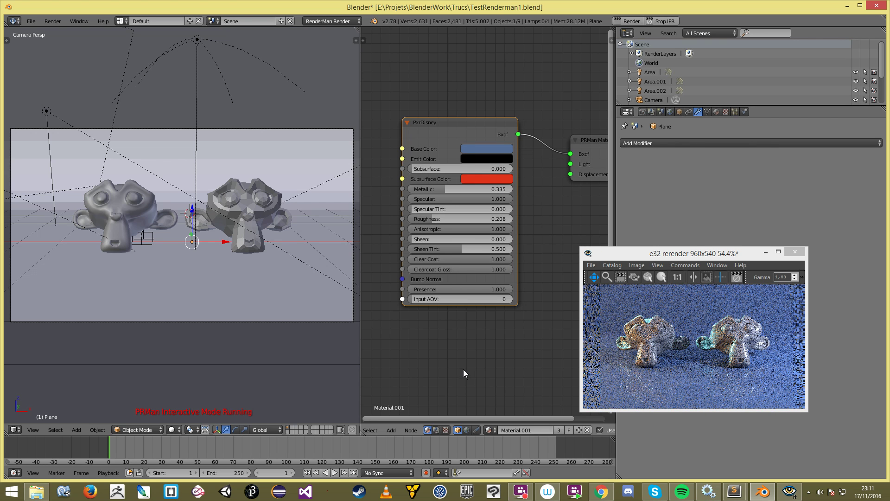
scroll(112, 254, down, 2)
scroll(168, 266, up, 1)
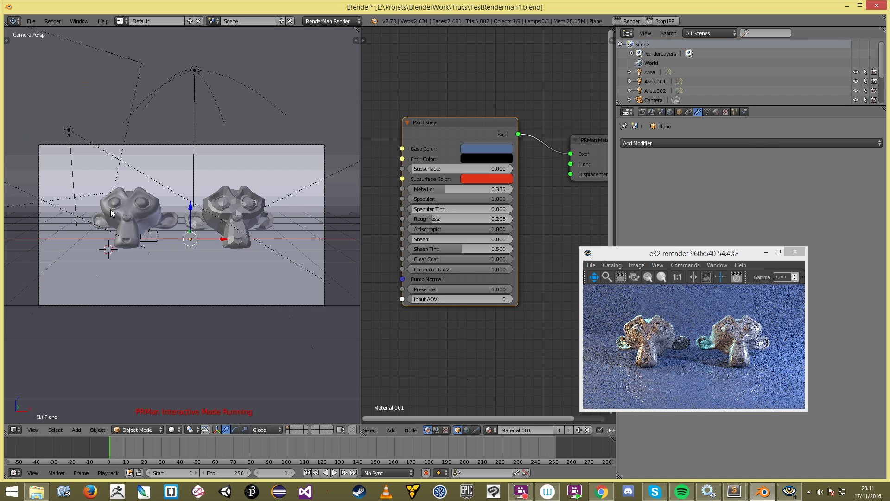
right_click(125, 211)
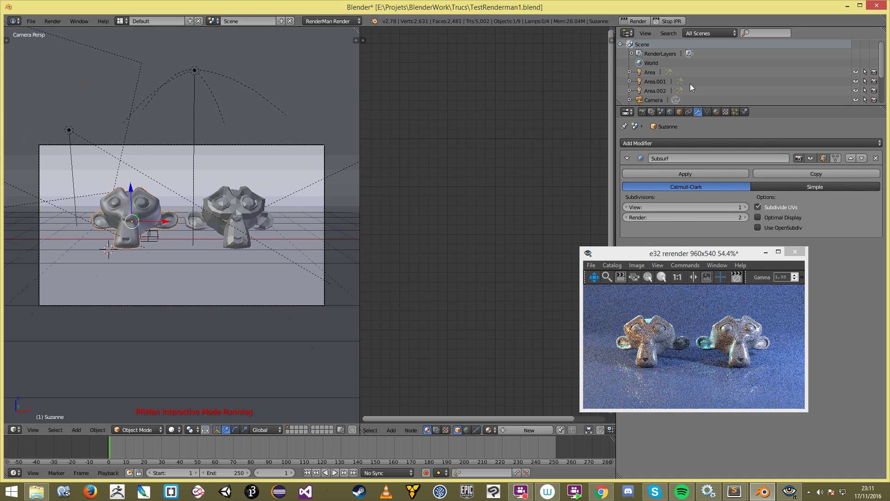
Step: Create a new material for the left Suzanne and replace its default nodes with a RenderMan node tree
click(717, 112)
click(704, 175)
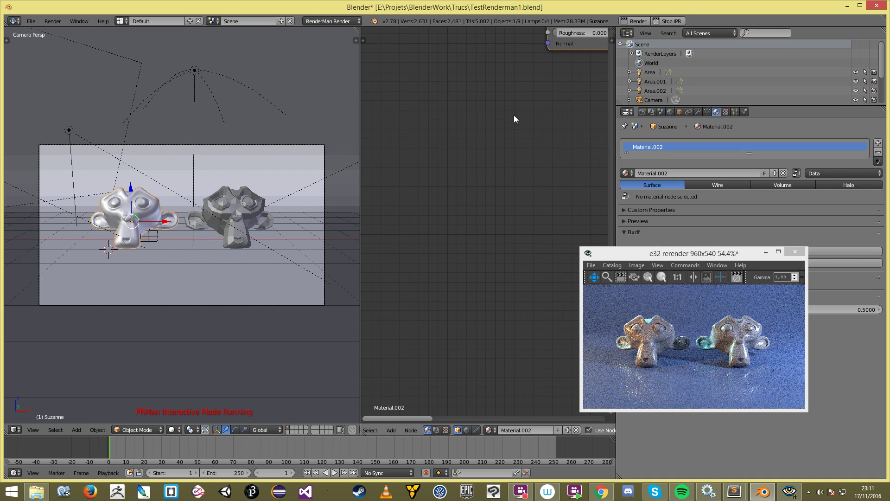
scroll(418, 263, down, 7)
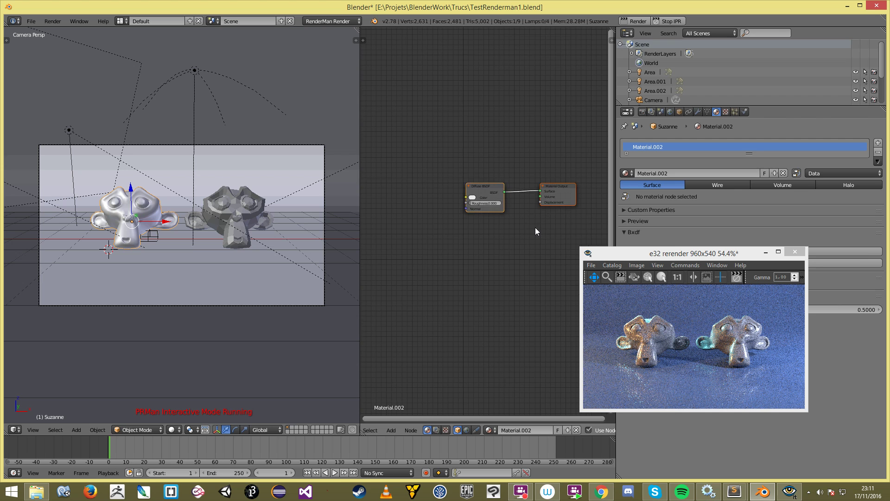
key(x)
drag(708, 253, 709, 311)
click(730, 263)
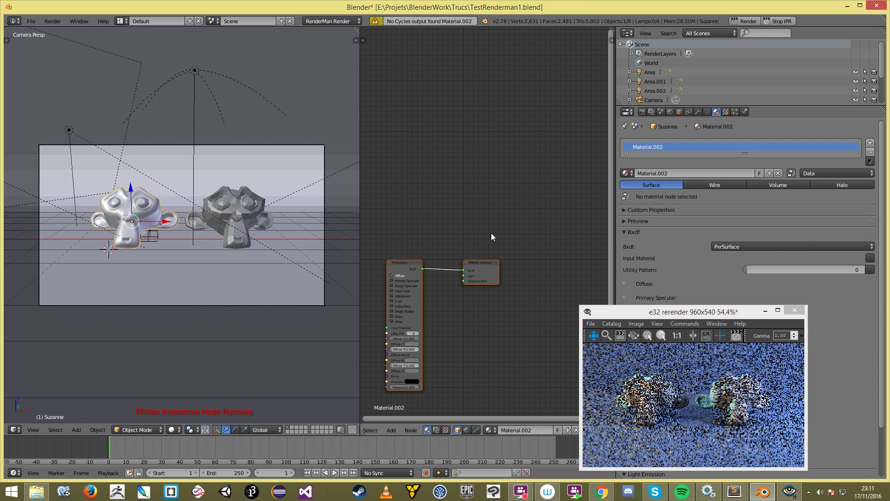
Step: Position the PxrSurface node beside the PRMan Material output
scroll(510, 209, up, 3)
middle_drag(507, 193, 488, 227)
key(a)
drag(447, 130, 465, 130)
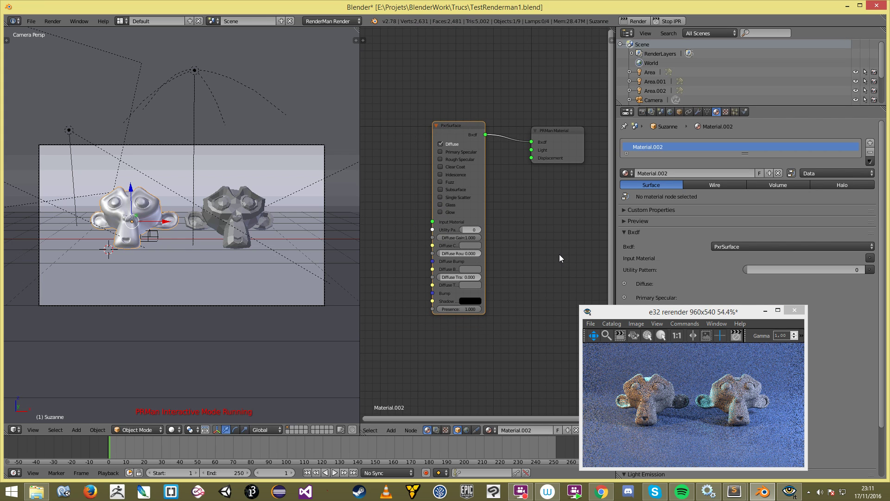
Step: Restart the IPR preview, move its window over the properties, and widen the PxrSurface node
click(676, 22)
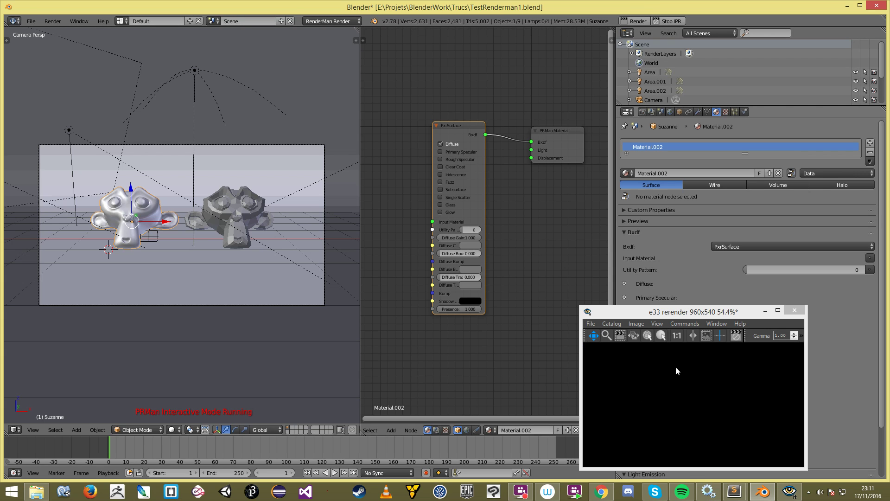
drag(681, 317, 742, 186)
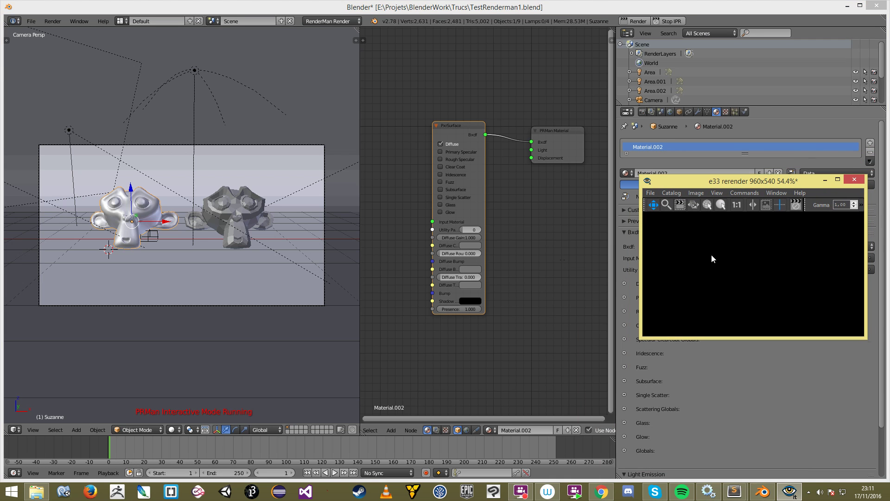
scroll(753, 276, up, 2)
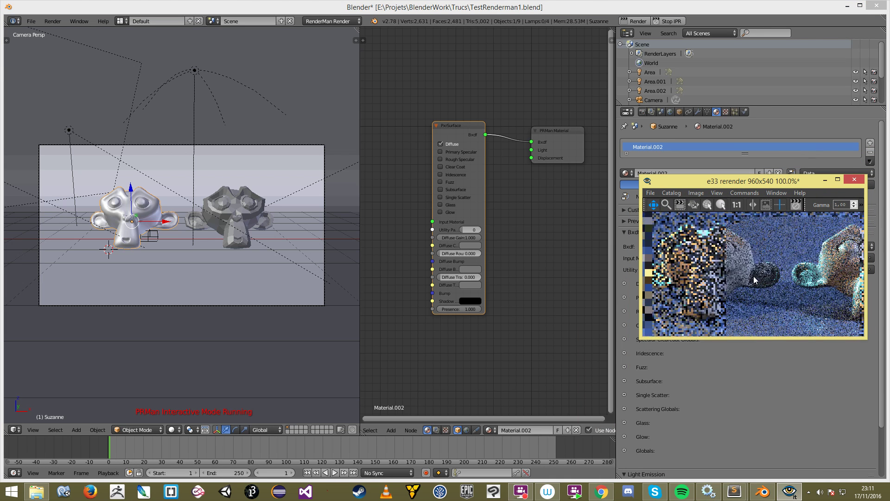
scroll(460, 209, up, 2)
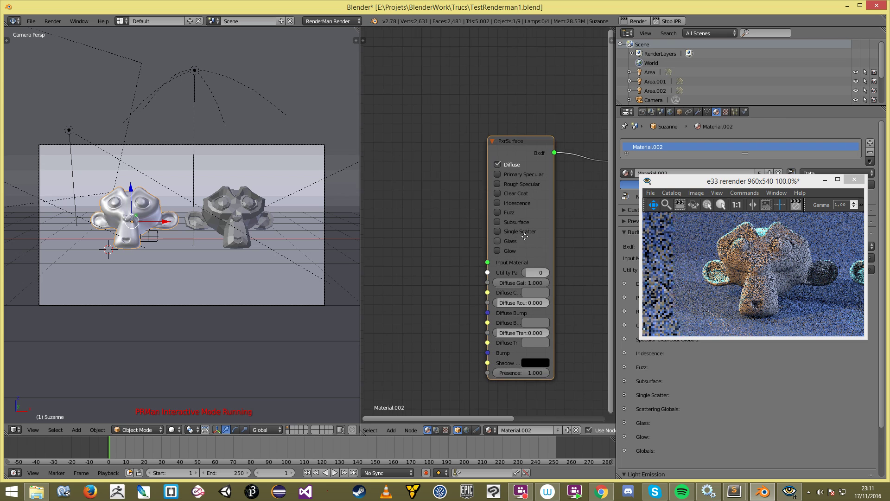
drag(490, 199, 512, 199)
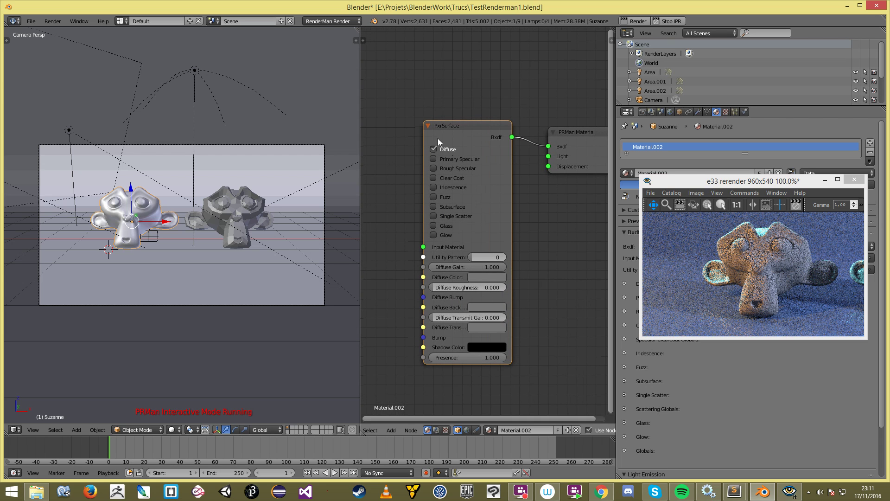
Step: Set the PxrSurface Diffuse Color to red, then brighten it to a light salmon red
click(475, 276)
click(518, 179)
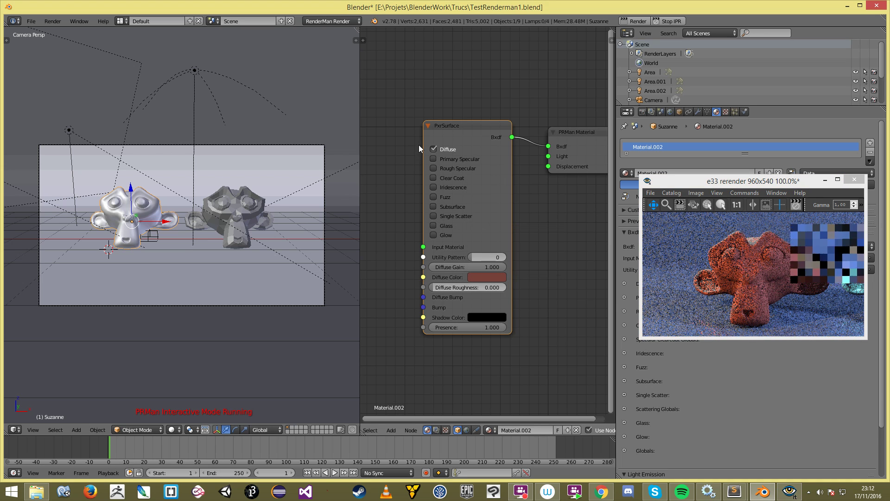
click(482, 278)
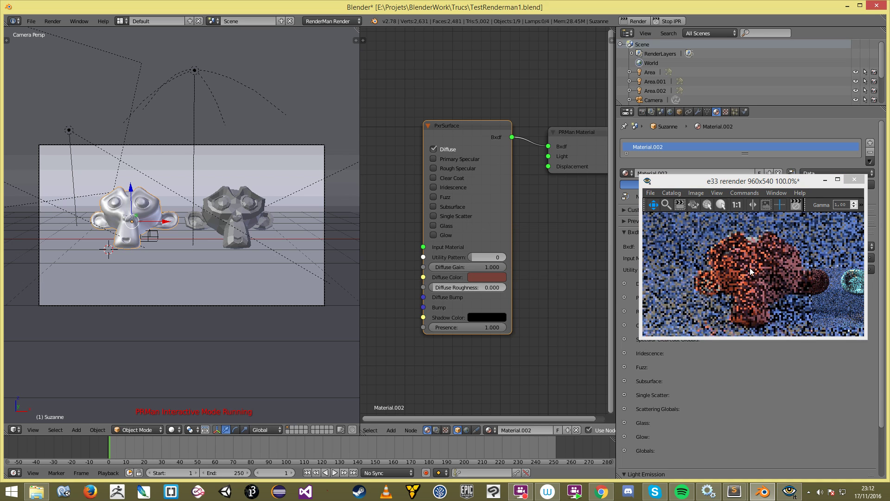
click(478, 278)
click(494, 278)
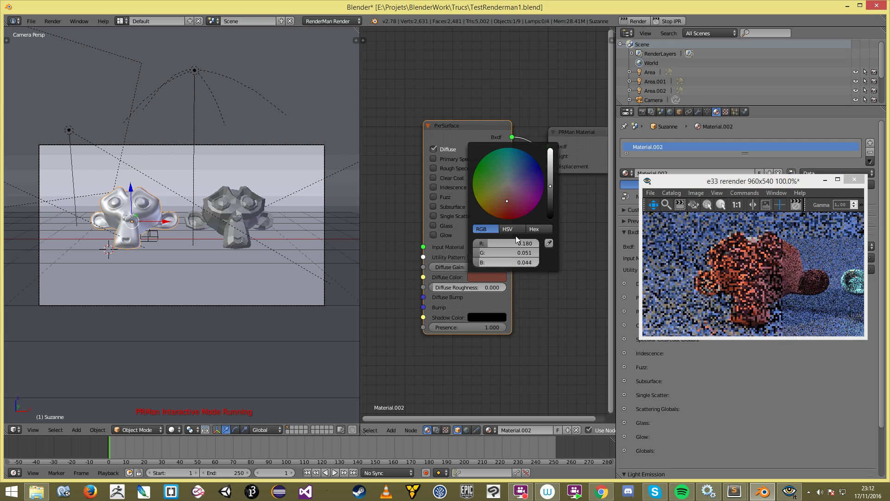
drag(550, 166, 552, 165)
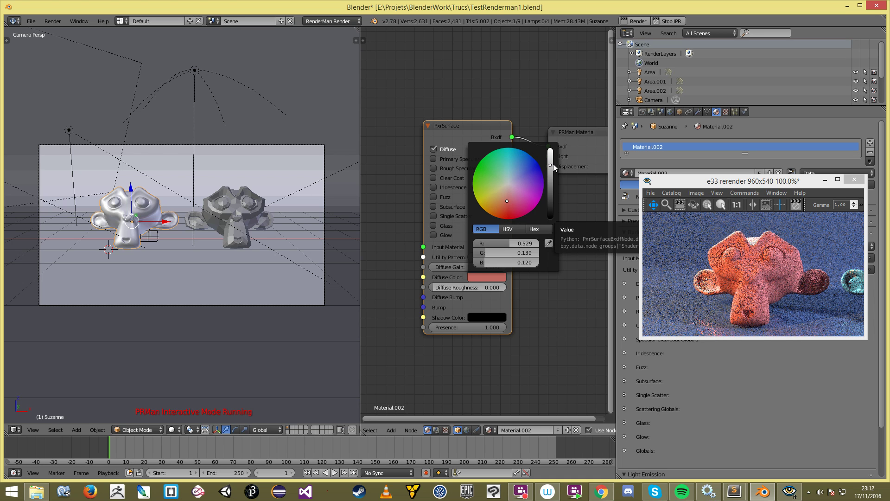
Step: Check the render, then leave the Shadow Color near black after trying a lighter shade
click(747, 278)
scroll(748, 278, down, 9)
scroll(760, 282, up, 10)
scroll(744, 278, down, 1)
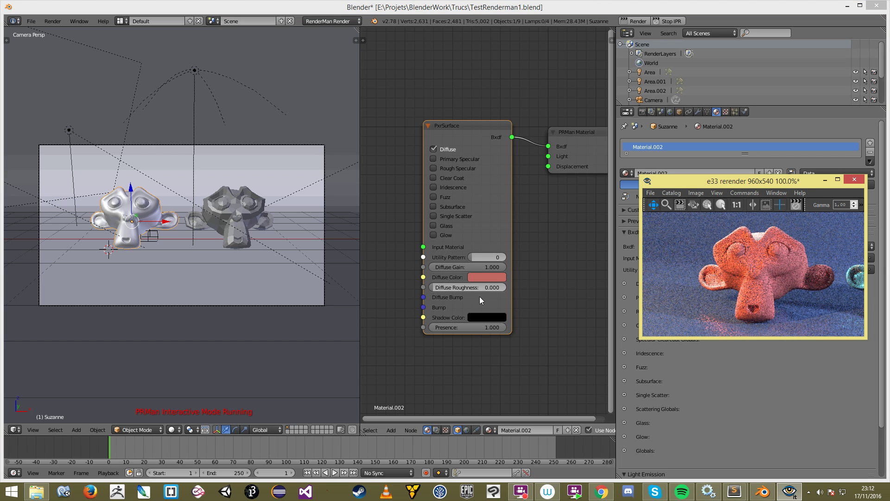
click(492, 318)
mouse_move(550, 257)
mouse_down()
mouse_move(550, 211)
mouse_move(550, 256)
mouse_up()
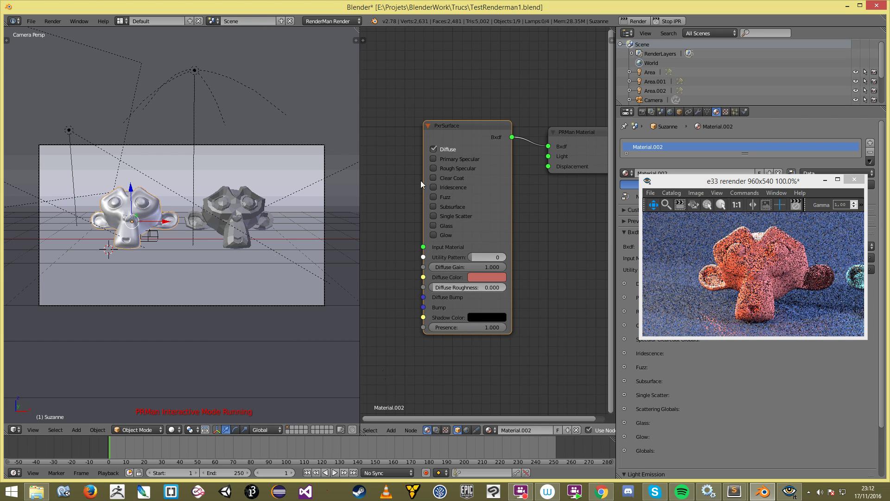
Step: Enable Primary Specular and try white, then nearly black, as its colour
click(433, 159)
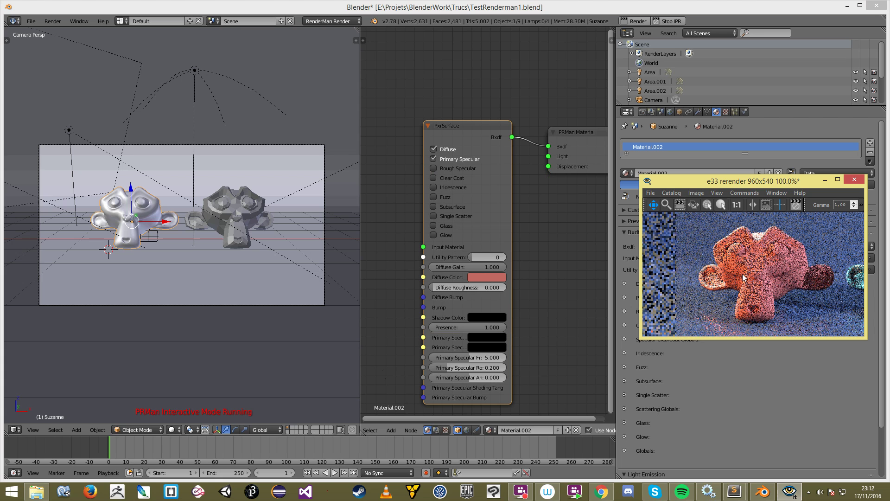
drag(511, 325, 511, 299)
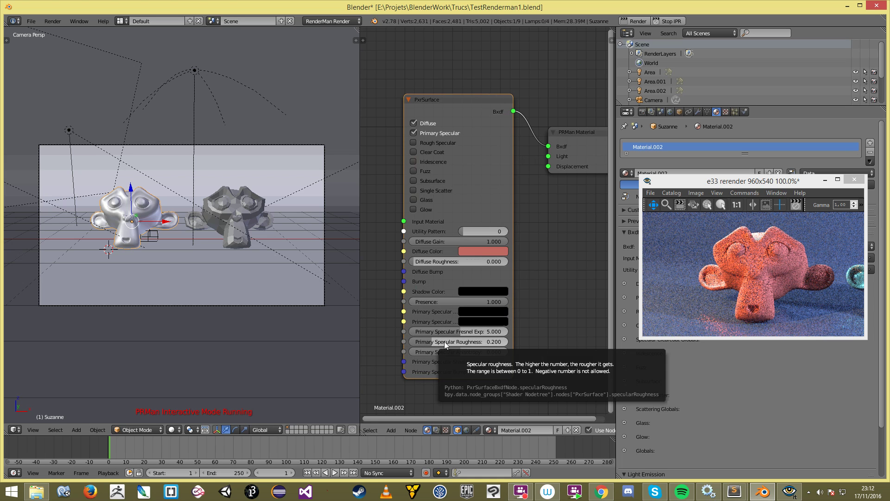
click(471, 310)
mouse_move(540, 252)
mouse_down()
mouse_move(540, 184)
mouse_move(541, 252)
mouse_up()
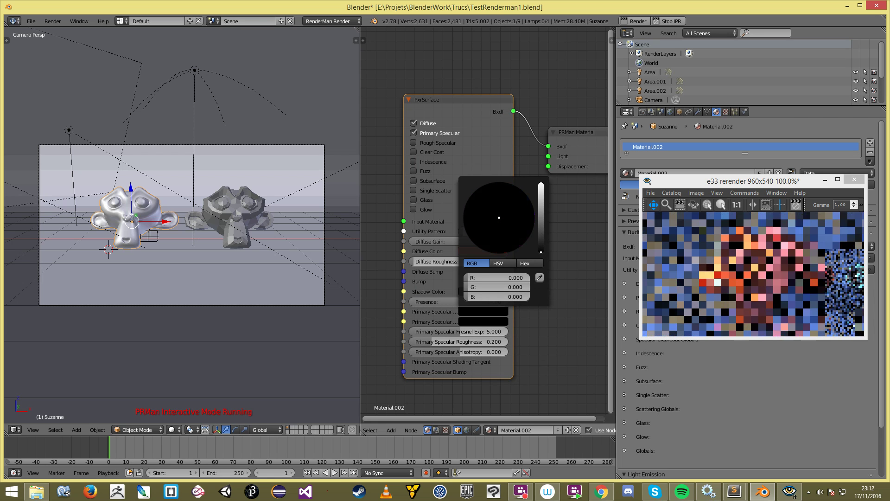
click(490, 313)
click(538, 242)
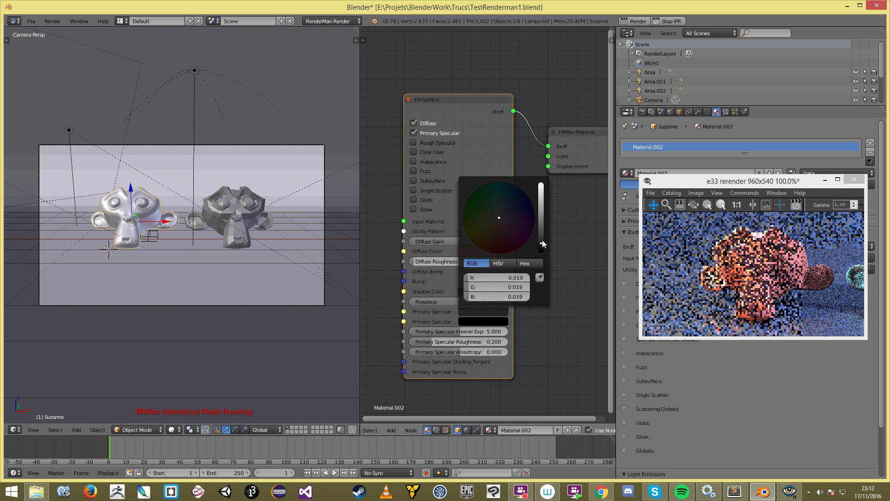
Step: Inspect the render, try a light grey specular colour, then undo back to dark grey
click(771, 307)
scroll(772, 307, up, 2)
drag(771, 307, 762, 268)
scroll(762, 268, down, 4)
scroll(756, 266, up, 2)
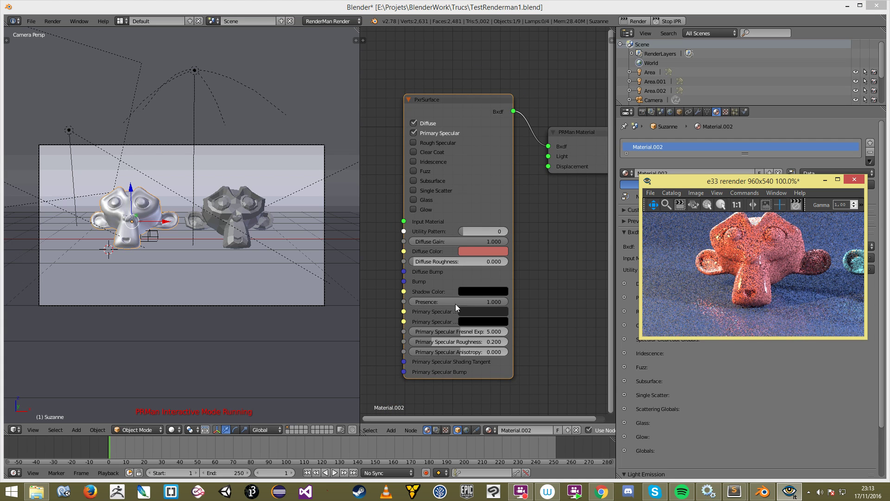
click(465, 311)
drag(541, 238, 557, 202)
click(788, 285)
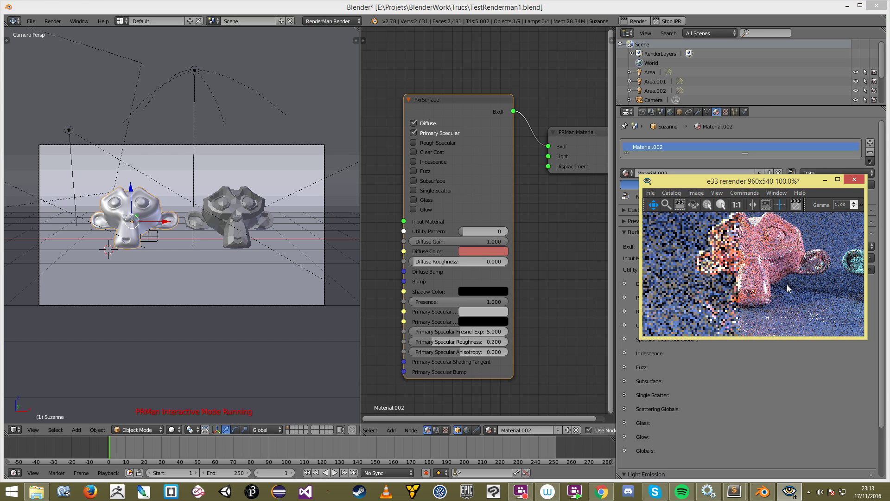
scroll(790, 272, down, 1)
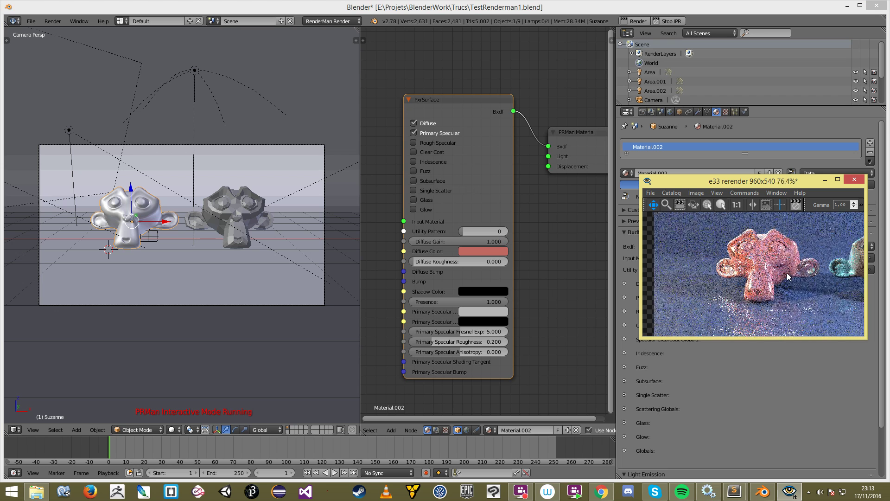
click(485, 310)
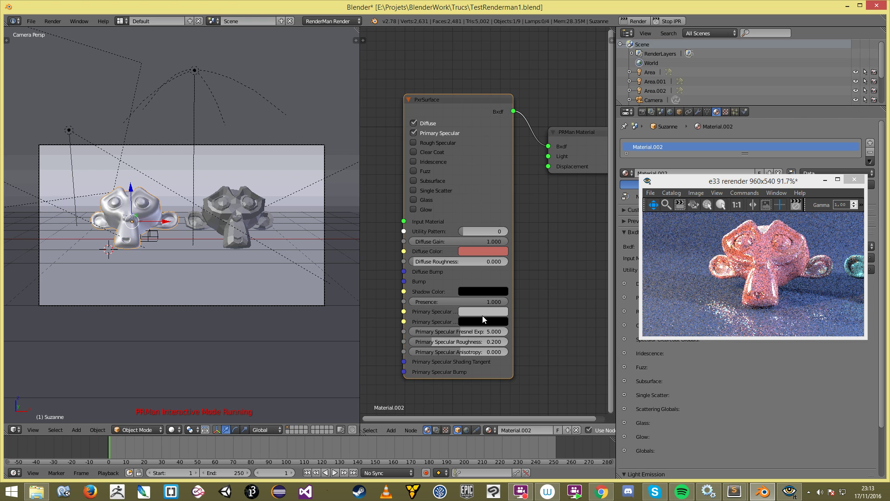
key(ctrl+z)
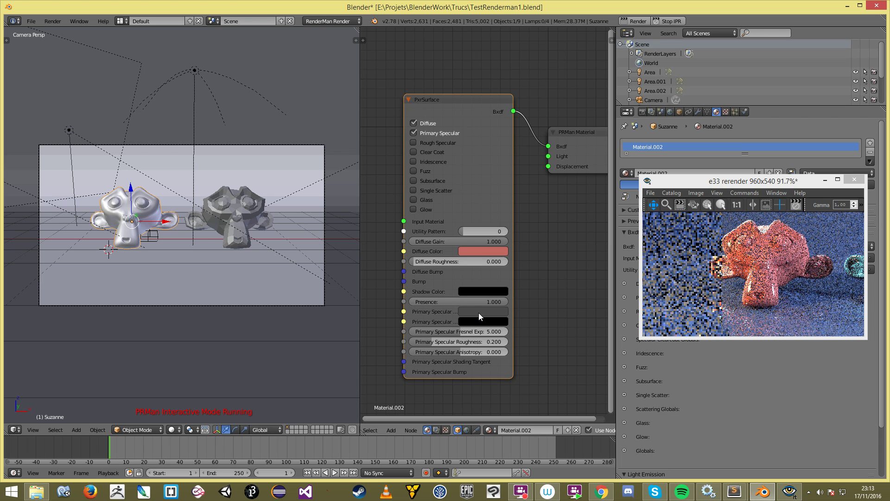
Step: Set the specular colour's HSV value to about 0.38 and widen the PxrSurface node
click(481, 311)
click(510, 263)
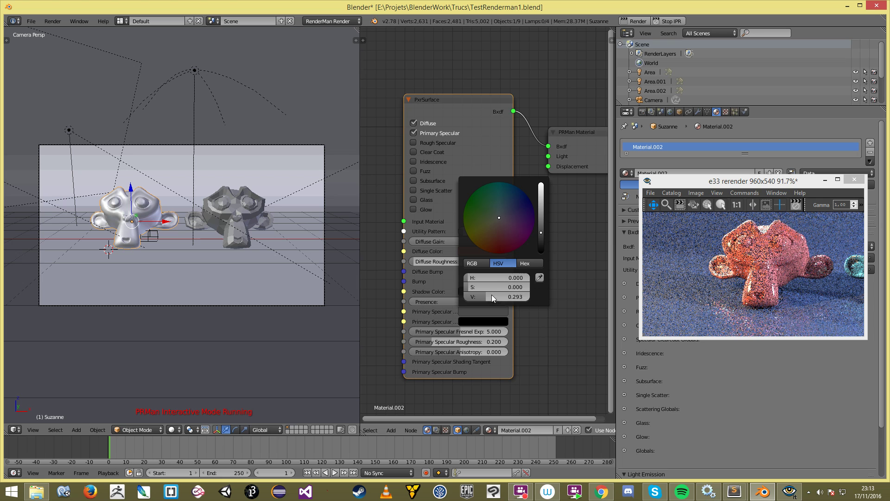
drag(493, 297, 470, 297)
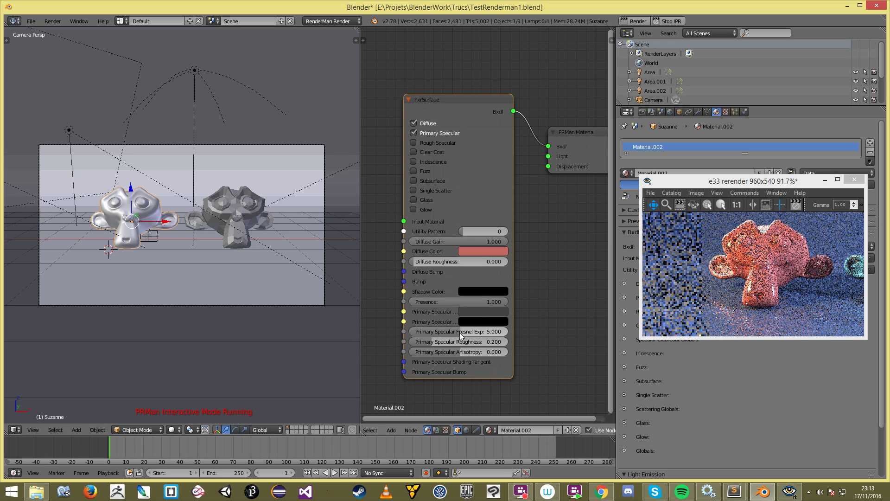
drag(513, 333, 529, 333)
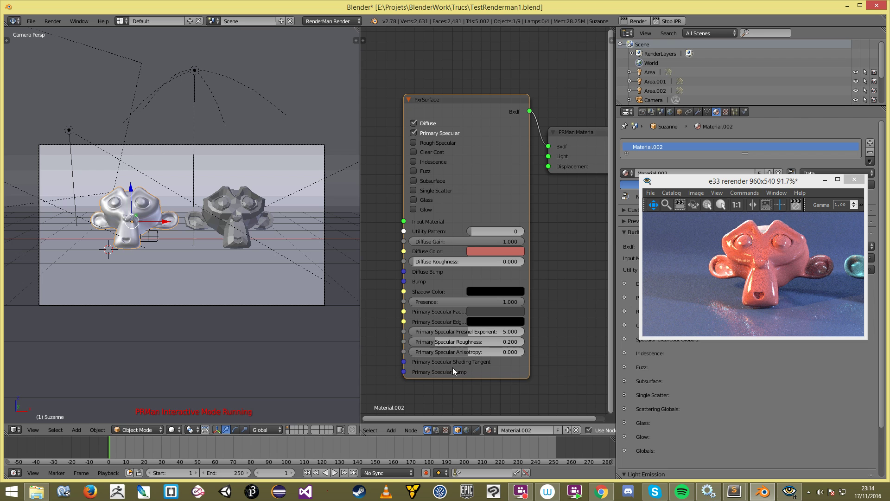
Step: Drag the PxrSurface Primary Specular Roughness field from 0.200 up to 0.500
drag(434, 343, 469, 341)
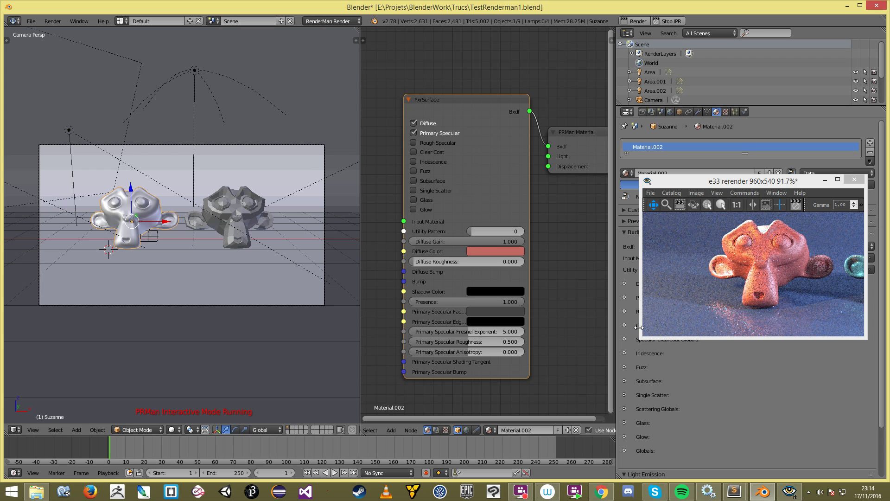
Step: Pan and zoom the render preview to inspect the red Suzanne's specular highlights
click(789, 278)
scroll(789, 273, up, 3)
drag(789, 268, 761, 264)
scroll(761, 264, down, 6)
scroll(772, 274, up, 3)
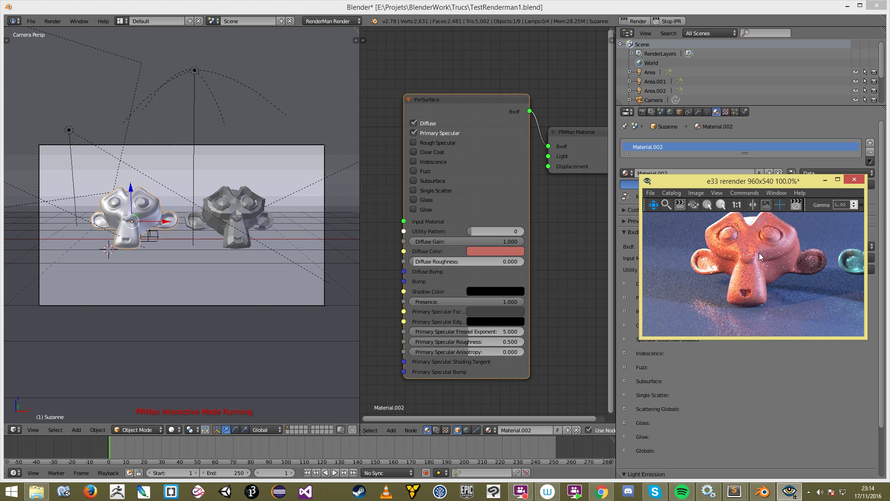
scroll(755, 272, down, 2)
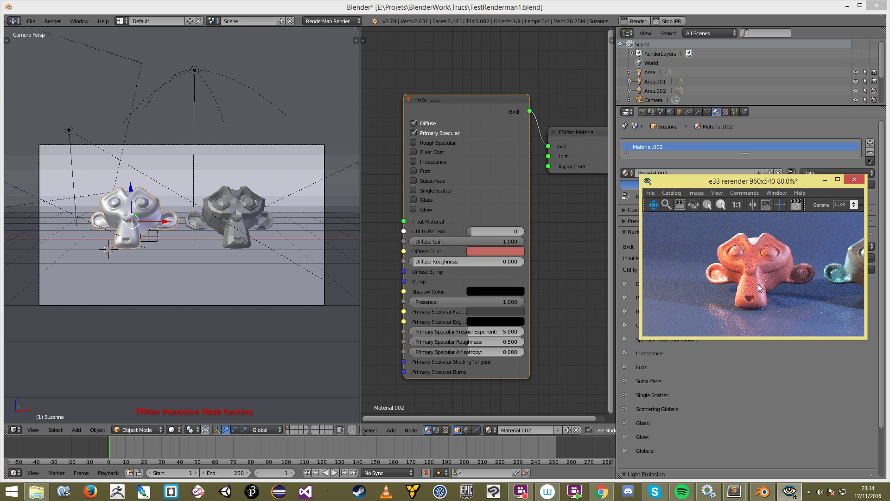
scroll(747, 275, up, 2)
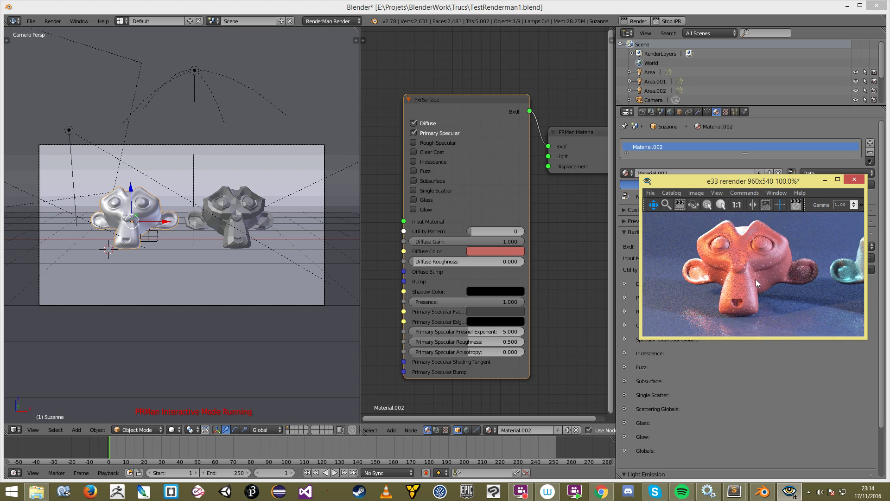
drag(741, 268, 747, 271)
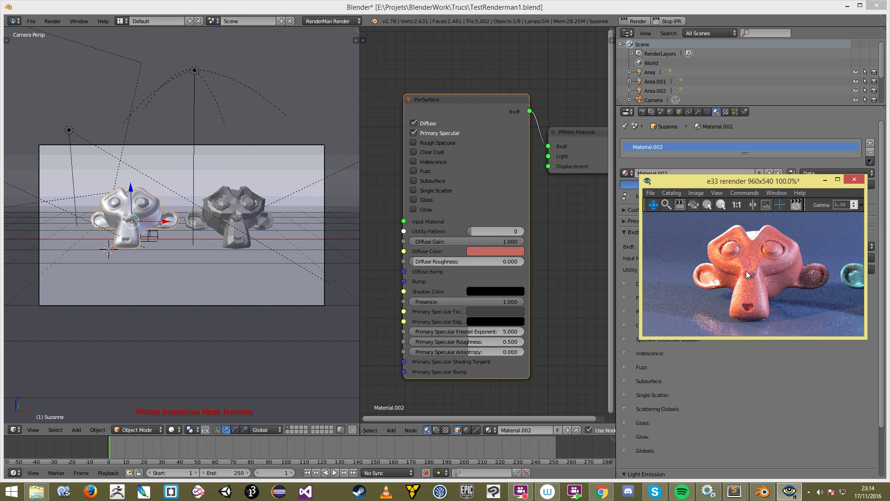
scroll(746, 271, down, 4)
scroll(778, 271, up, 3)
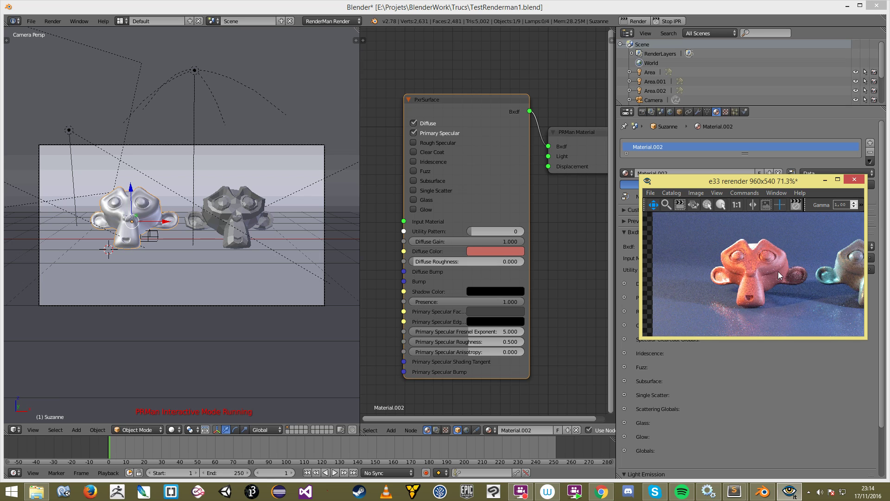
scroll(777, 272, up, 1)
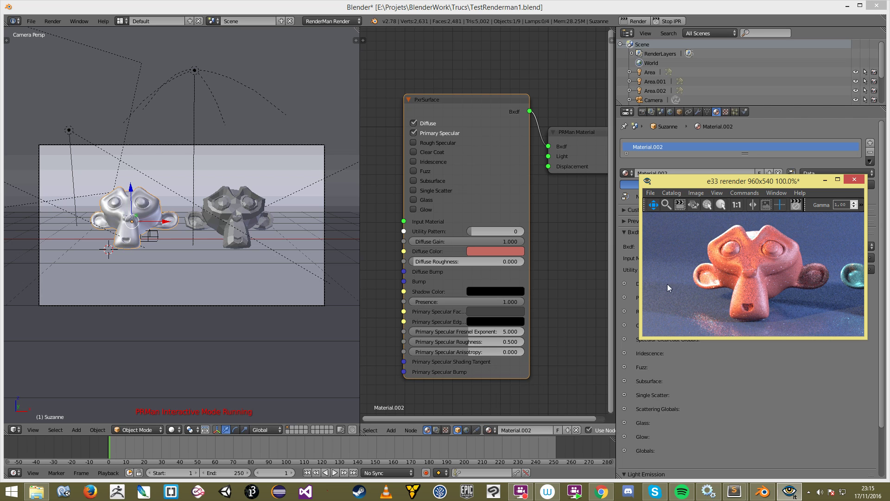
Step: Set Primary Specular Anisotropy to 0.635, then try the Rough Specular lobe
drag(477, 352, 550, 352)
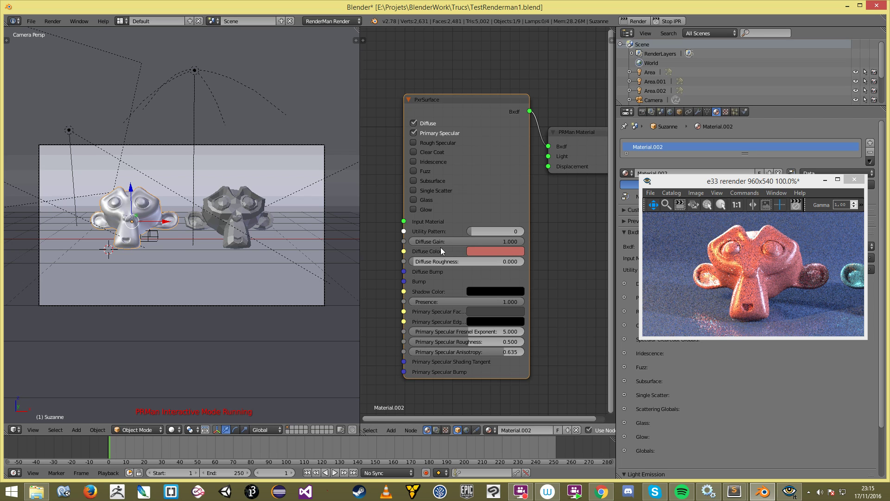
click(425, 142)
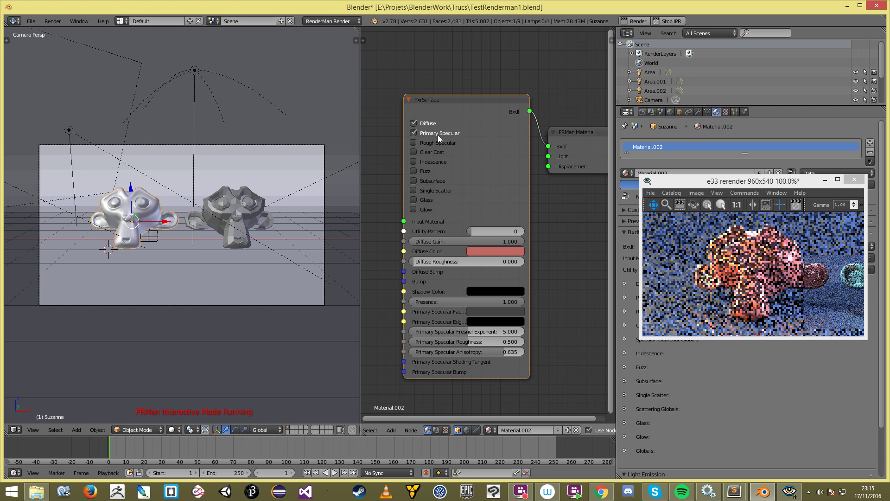
right_click(433, 143)
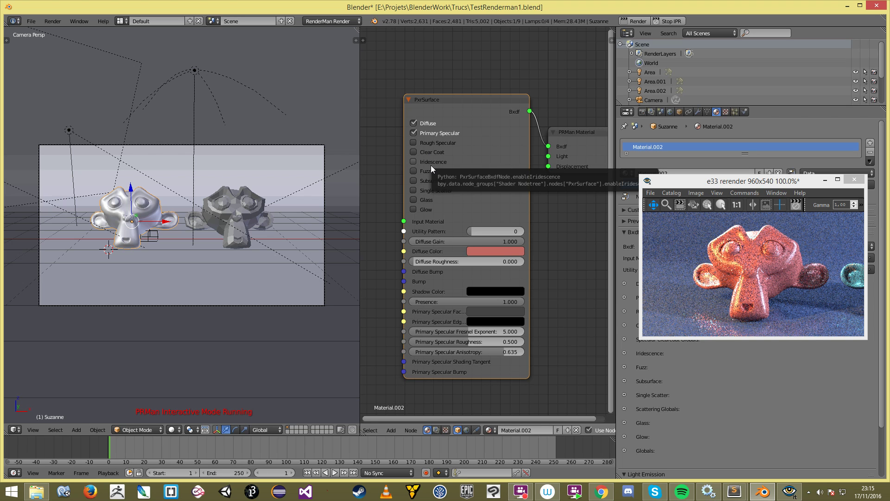
Step: Try Iridescence briefly, then enable Subsurface and adjust Subsurface Gain to 0.090
click(439, 162)
click(438, 162)
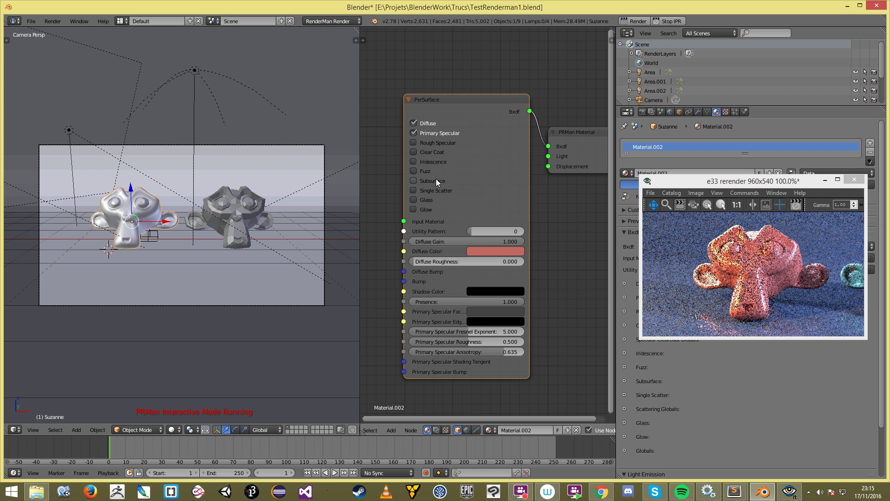
click(435, 179)
scroll(488, 293, down, 1)
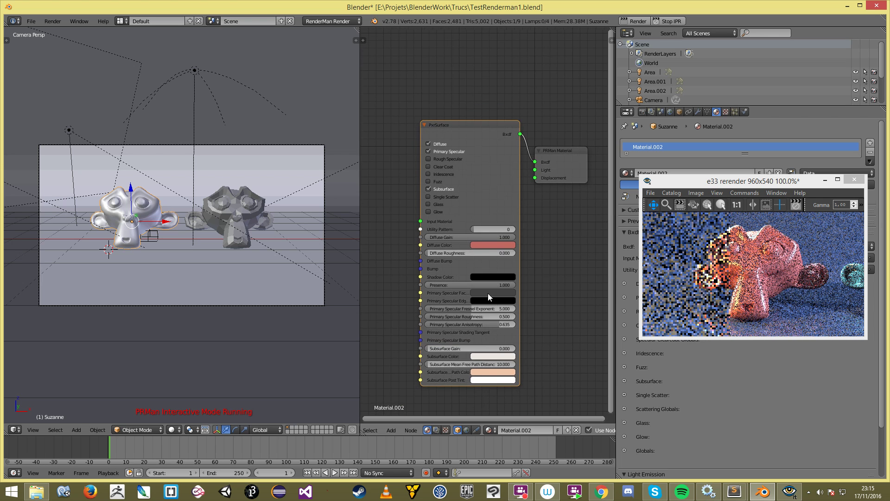
scroll(487, 293, up, 1)
drag(455, 366, 465, 315)
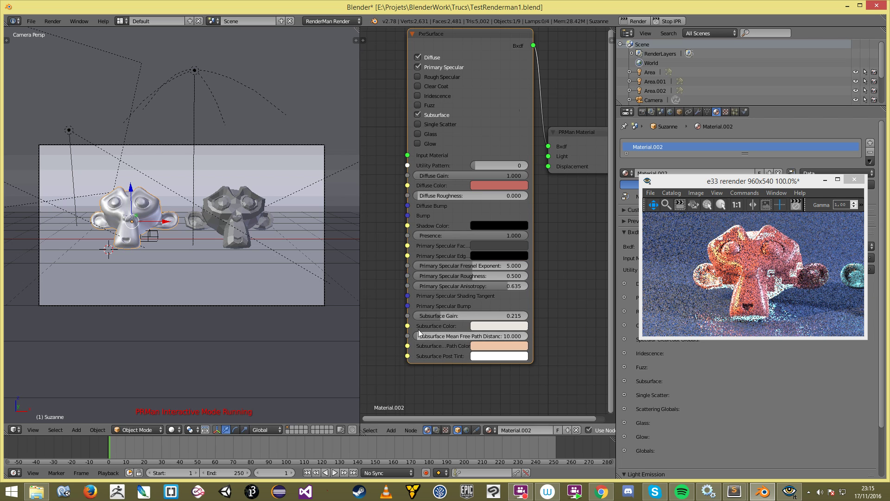
drag(441, 315, 426, 315)
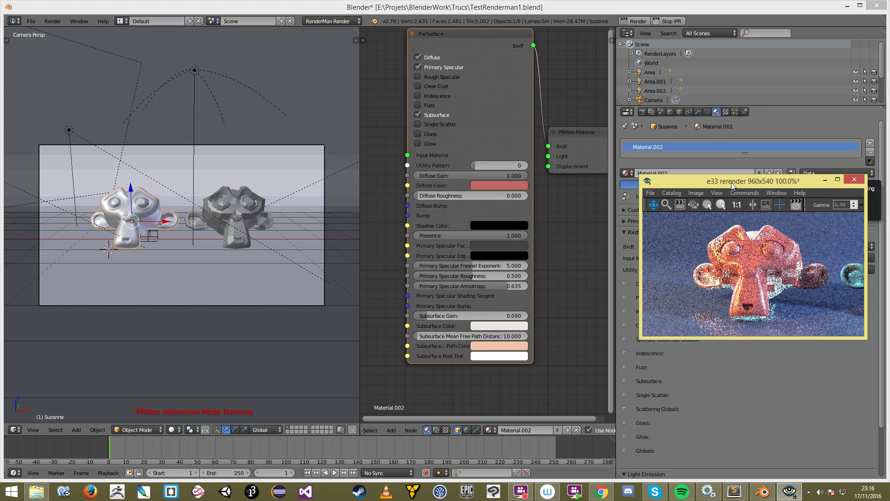
Step: Reposition the render preview, widen the PxrSurface node, and switch Subsurface off again
drag(730, 182, 732, 208)
scroll(772, 307, down, 2)
scroll(772, 308, up, 2)
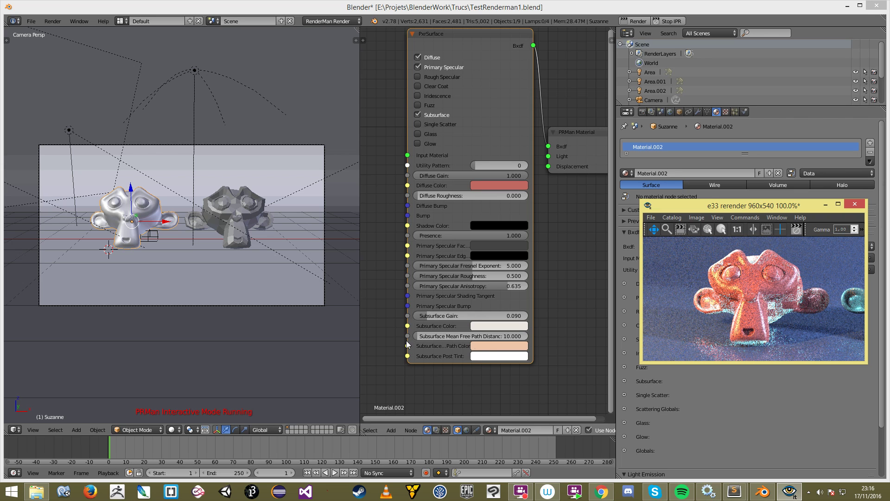
mouse_move(407, 341)
mouse_down()
mouse_move(387, 340)
mouse_move(408, 343)
mouse_up()
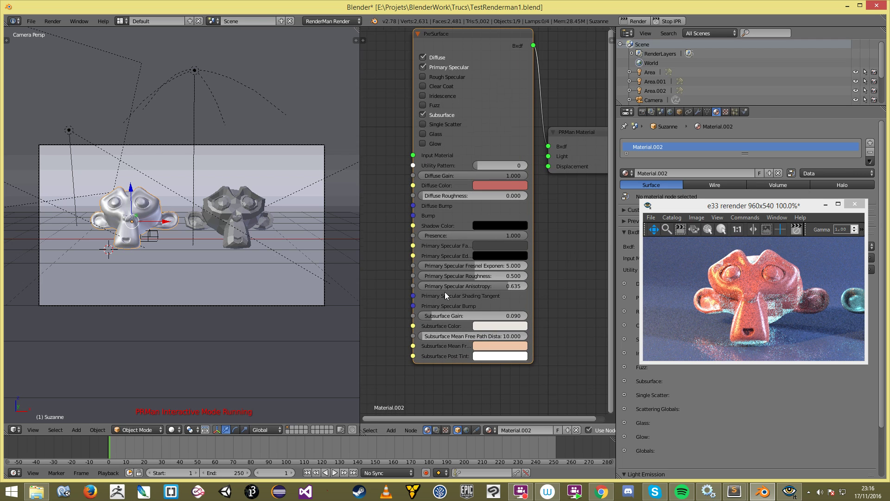
click(422, 114)
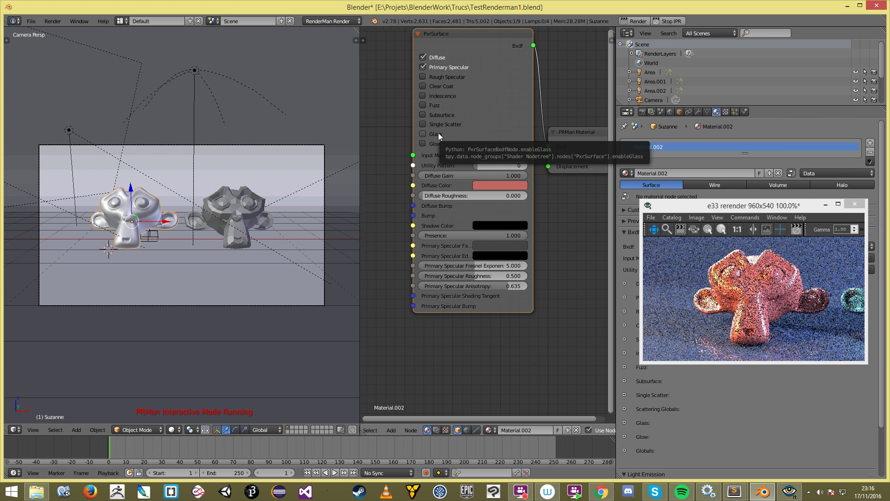
Step: Select the right-hand Suzanne in the 3D viewport
click(148, 251)
scroll(241, 216, down, 3)
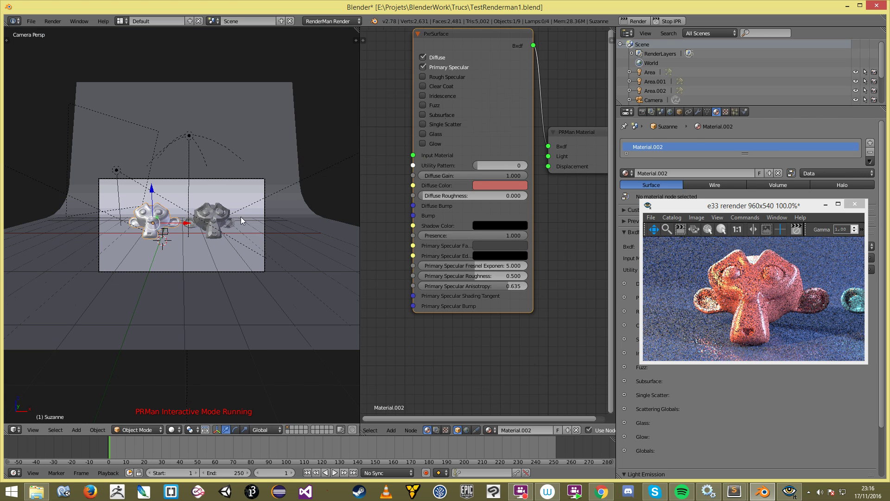
right_click(216, 218)
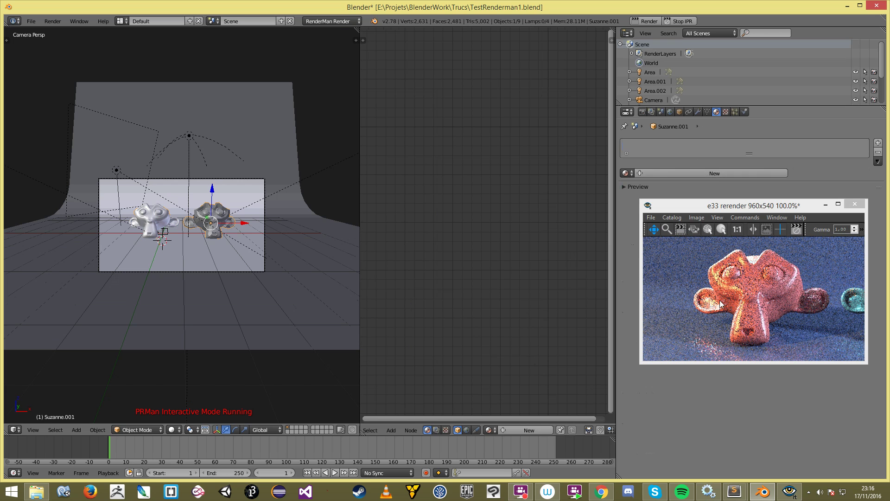
Step: Create Material.003 for the right-hand Suzanne and convert it to RenderMan nodes
scroll(771, 304, down, 3)
click(740, 174)
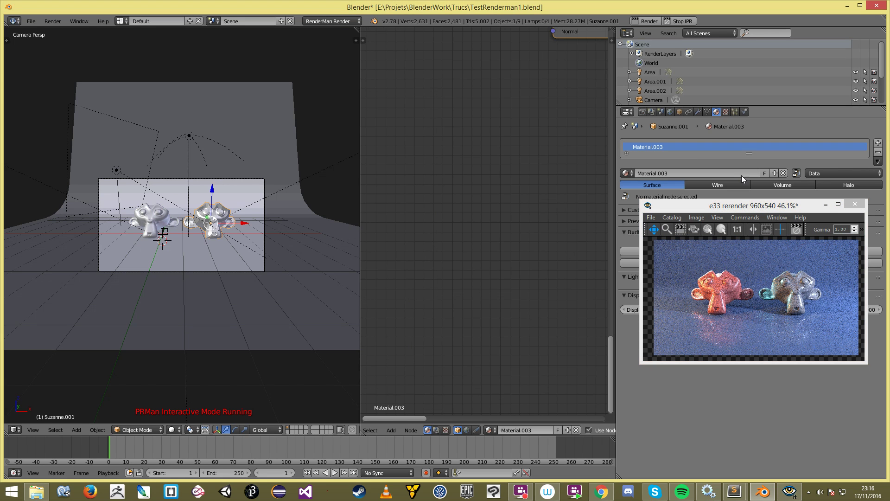
middle_drag(499, 139, 424, 244)
scroll(424, 245, up, 2)
drag(719, 228, 709, 324)
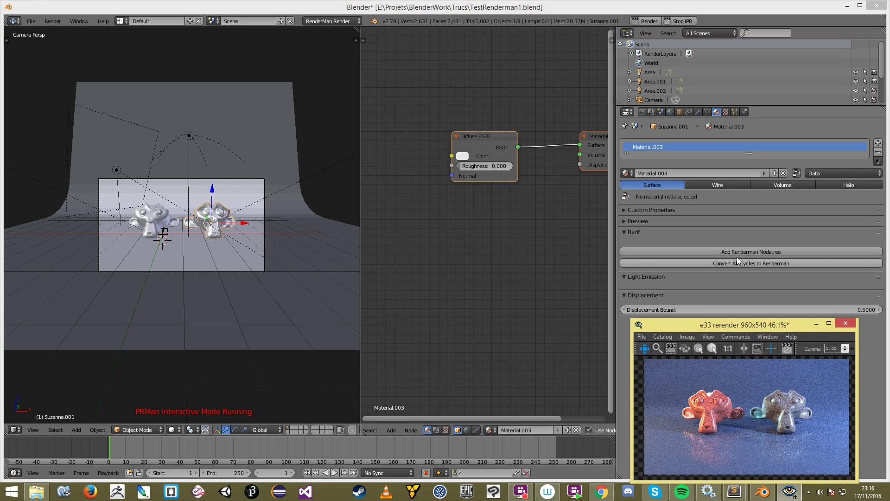
click(736, 252)
Step: Delete the Diffuse BSDF and Material Output nodes and move the RenderMan nodes up
scroll(533, 210, down, 1)
middle_drag(532, 209, 479, 174)
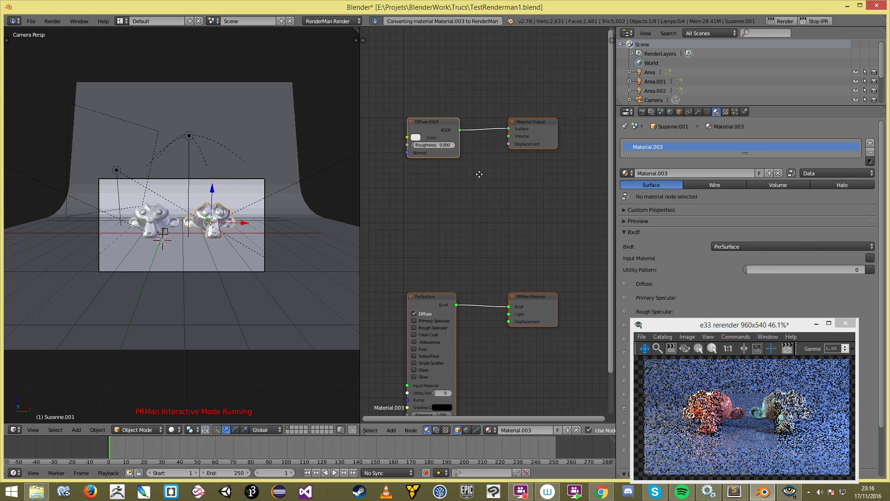
key(a)
key(x)
drag(395, 255, 544, 392)
key(g)
click(562, 237)
Step: Turn off the PxrSurface Diffuse lobe and stop the interactive render
key(a)
scroll(561, 236, up, 3)
middle_drag(431, 163, 460, 167)
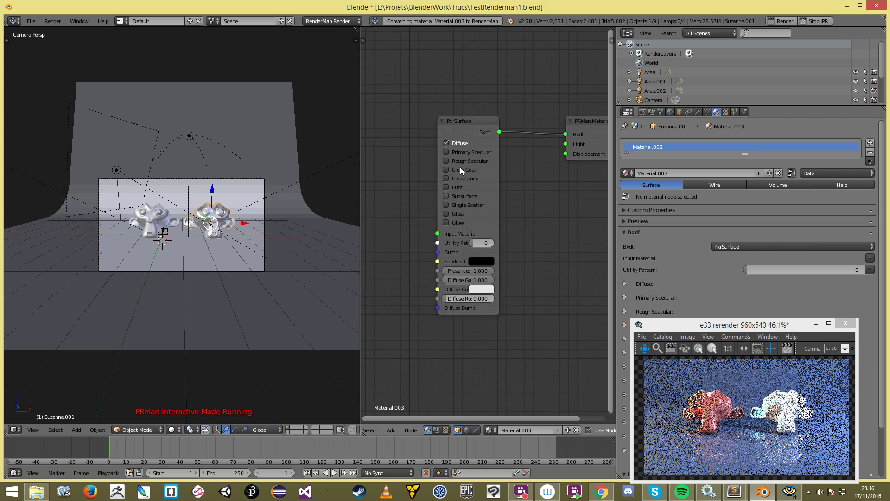
click(461, 143)
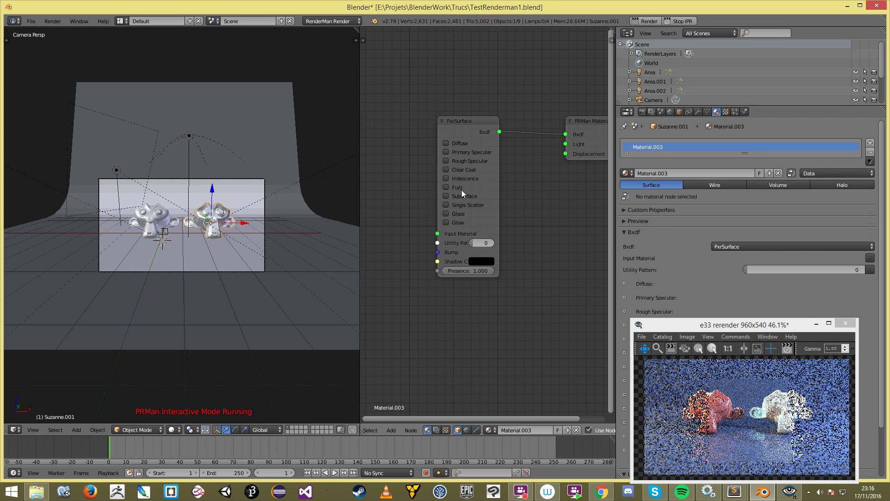
click(681, 21)
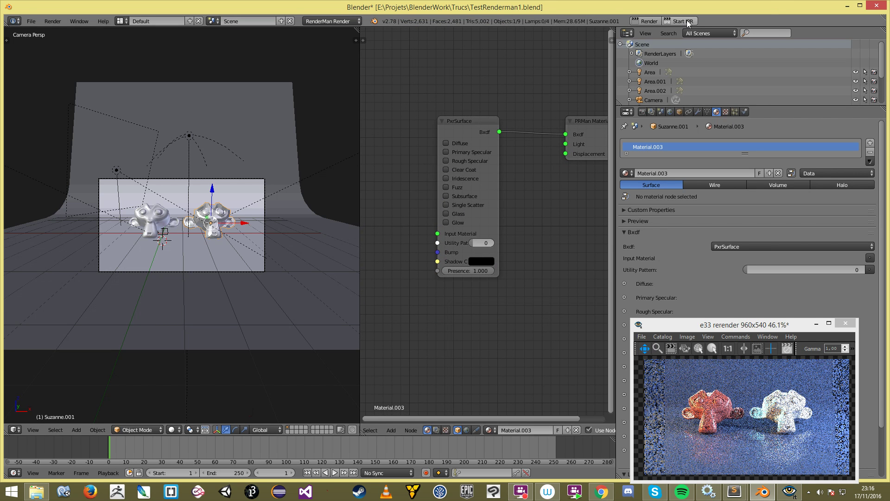
Step: Restart IPR, enable the Glass lobe with Iridescence off, and set Refraction Gain to 1.000
click(686, 20)
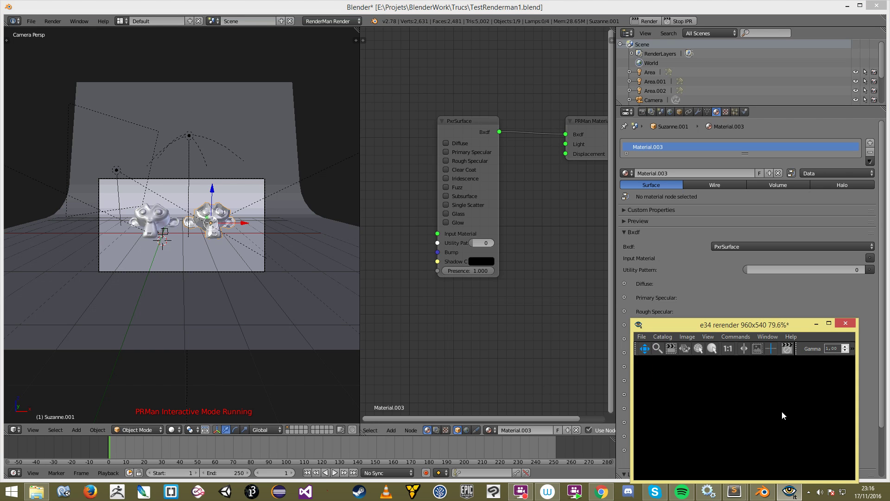
drag(757, 324, 694, 213)
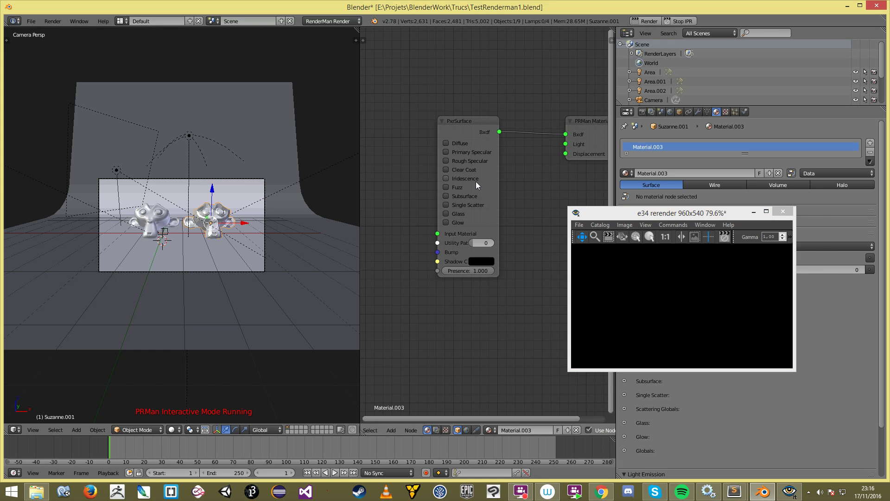
click(447, 213)
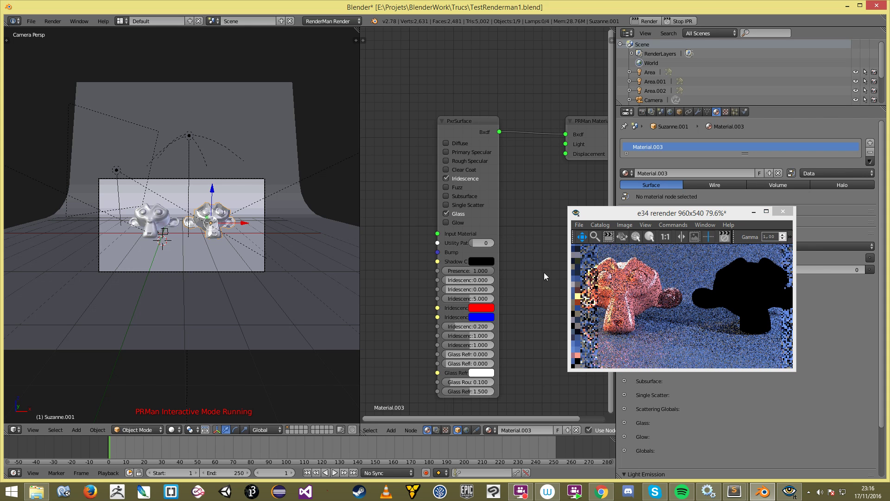
scroll(524, 274, up, 2)
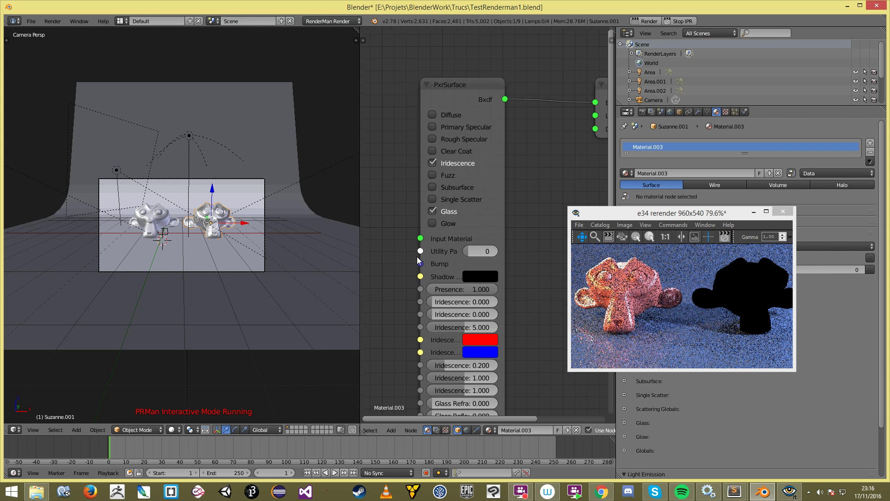
drag(505, 268, 531, 268)
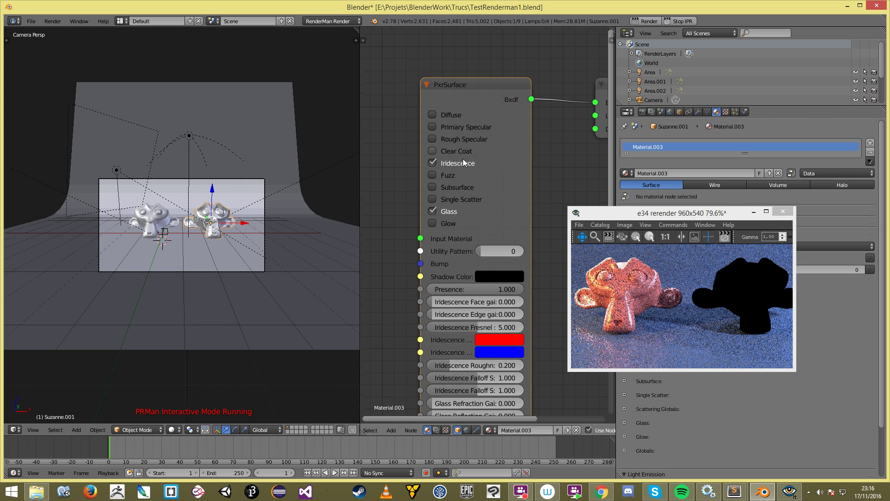
click(459, 163)
drag(421, 176, 411, 176)
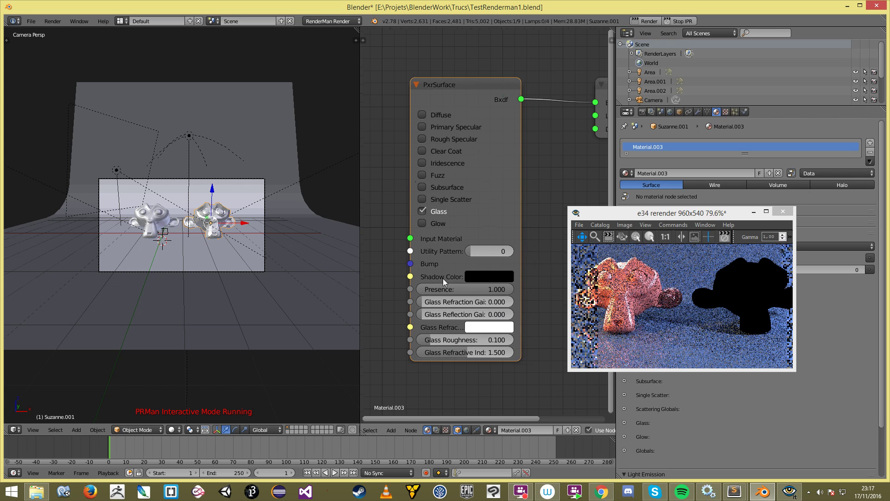
drag(428, 303, 513, 301)
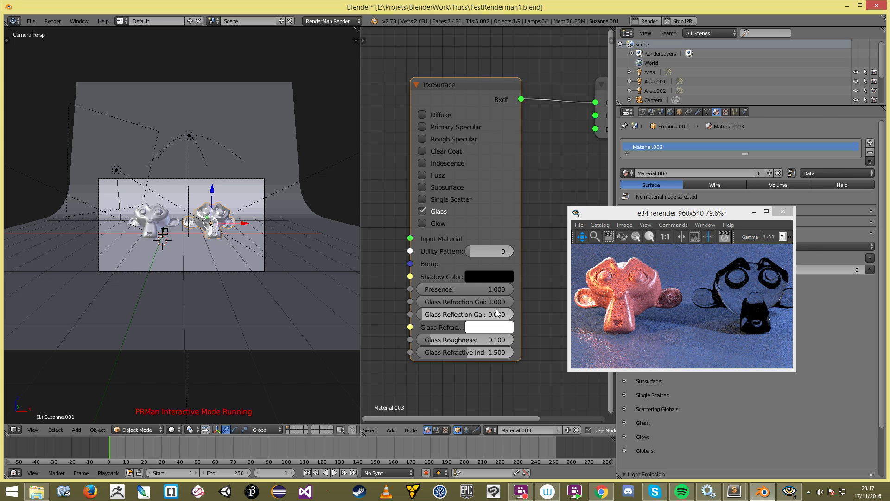
Step: Set Material.003's Glass Reflection Gain to 1.000 and check the clear glass render
drag(516, 312, 540, 314)
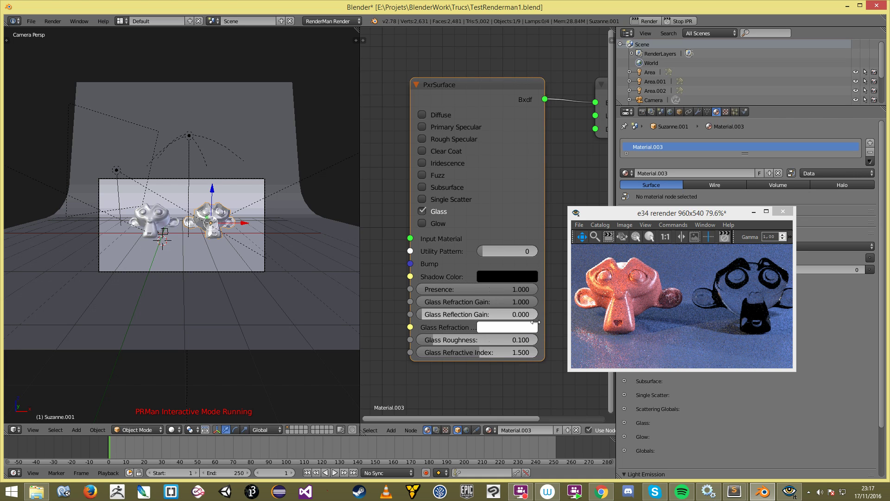
scroll(537, 320, down, 1)
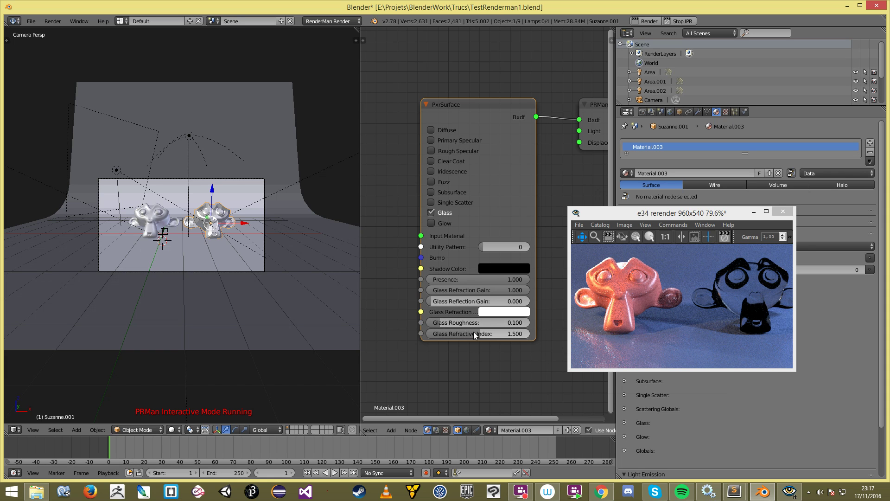
drag(519, 289, 530, 289)
drag(439, 300, 530, 301)
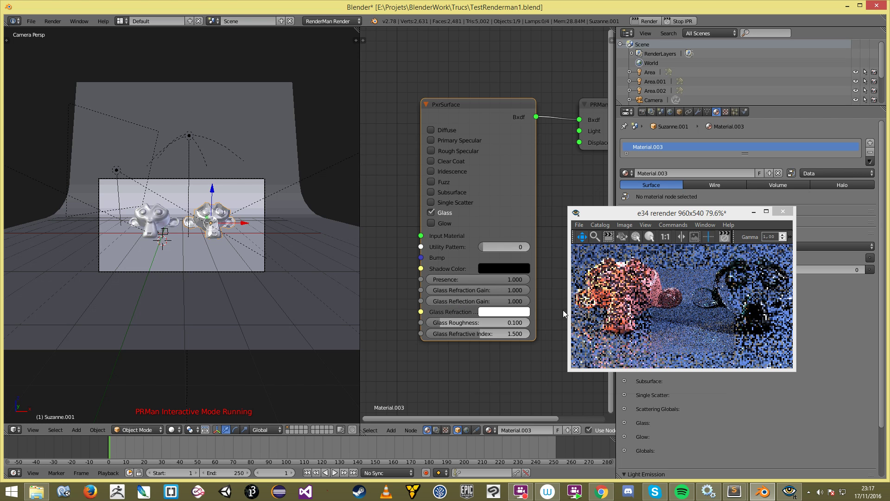
scroll(746, 300, up, 4)
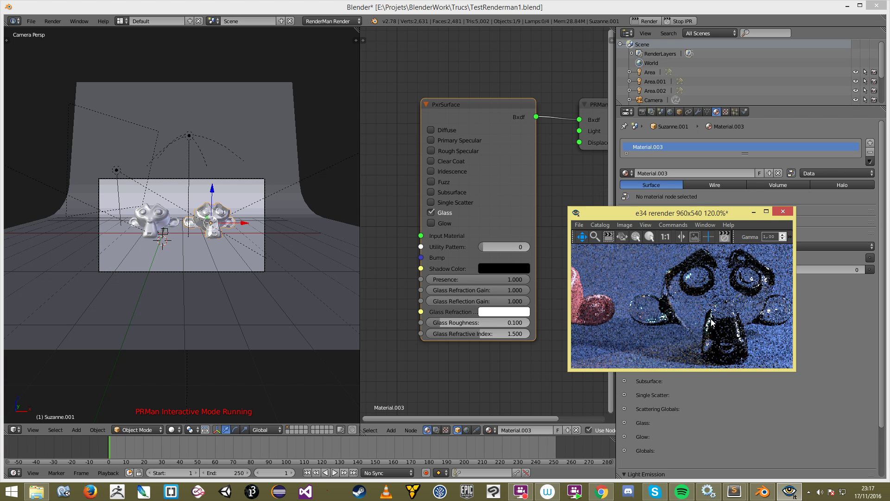
scroll(717, 325, down, 2)
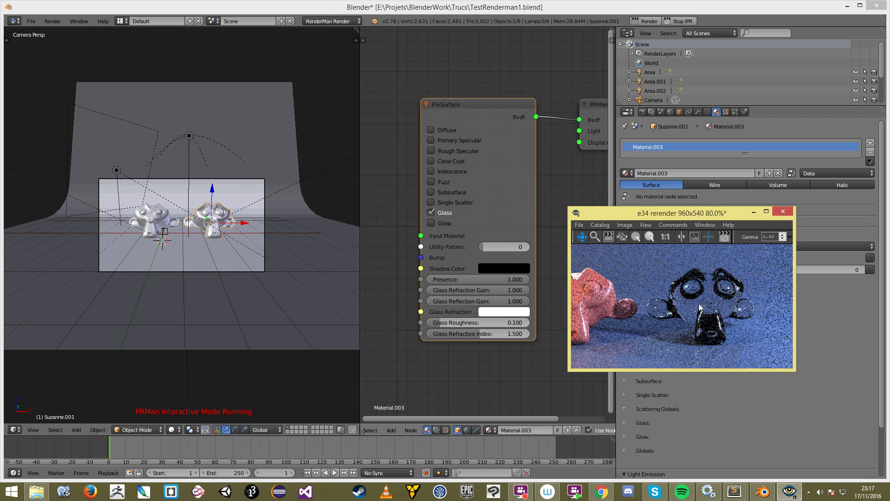
drag(671, 213, 536, 251)
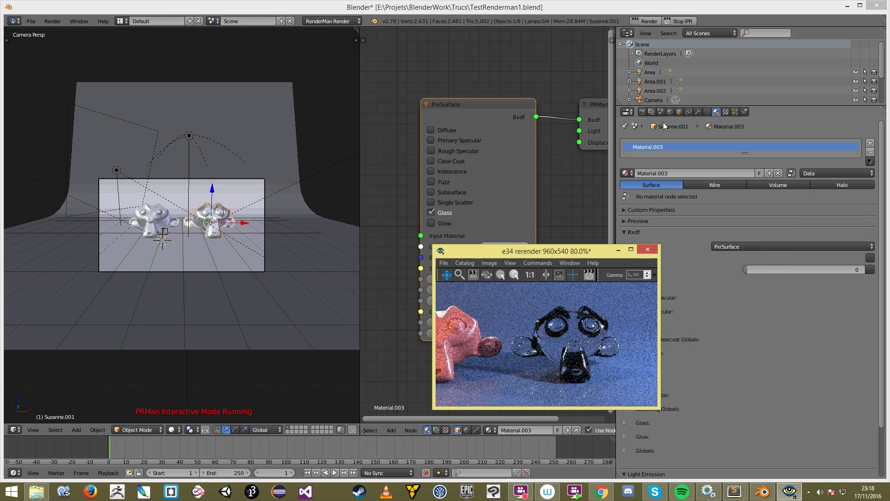
Step: Show the render settings and raise interactive Diffuse and Specular Depth to 3
click(642, 112)
drag(540, 255, 294, 243)
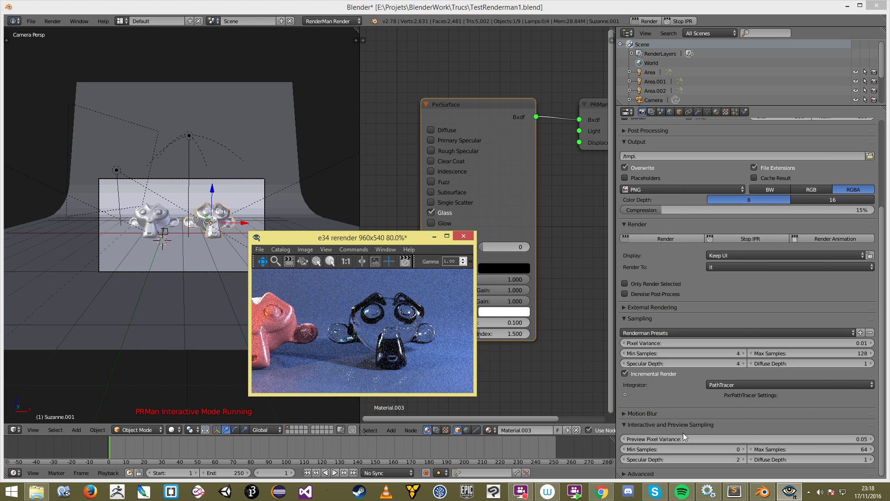
click(870, 459)
click(742, 460)
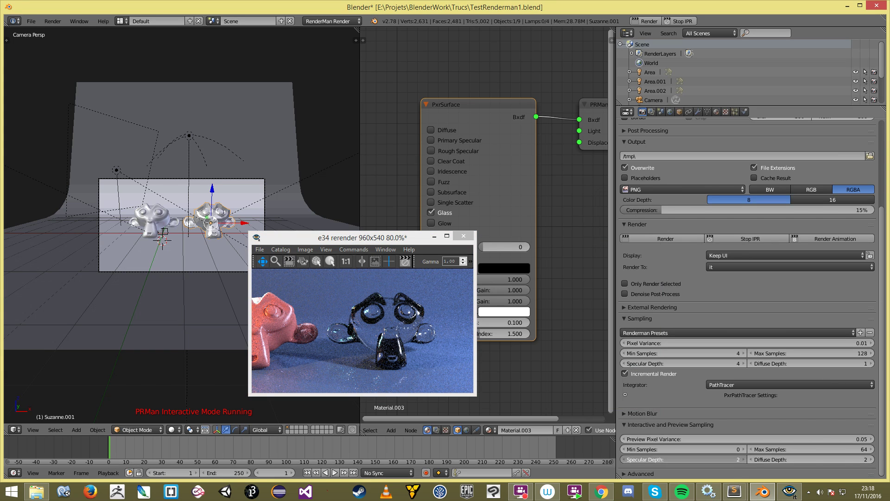
click(871, 460)
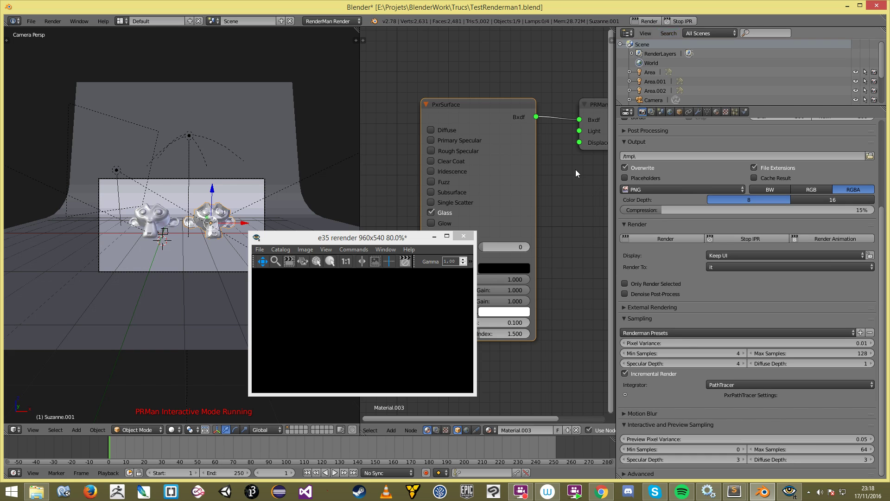
Step: Lower interactive Diffuse and Specular Depth back to 2 and restart the IPR render
click(401, 360)
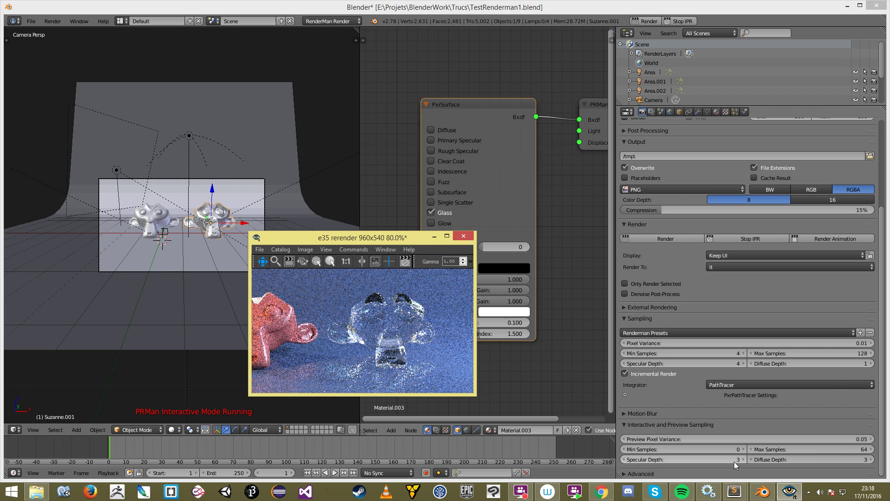
drag(335, 239, 611, 196)
click(747, 459)
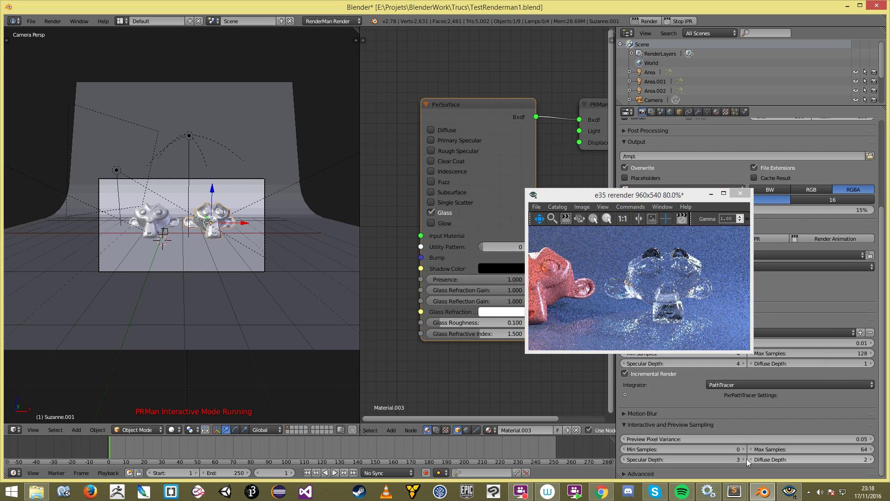
click(624, 459)
click(678, 21)
click(680, 21)
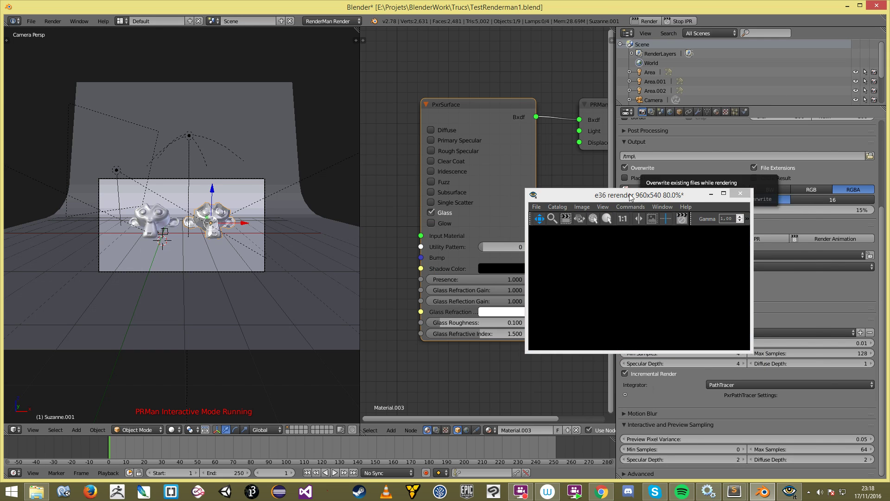
drag(624, 194, 693, 206)
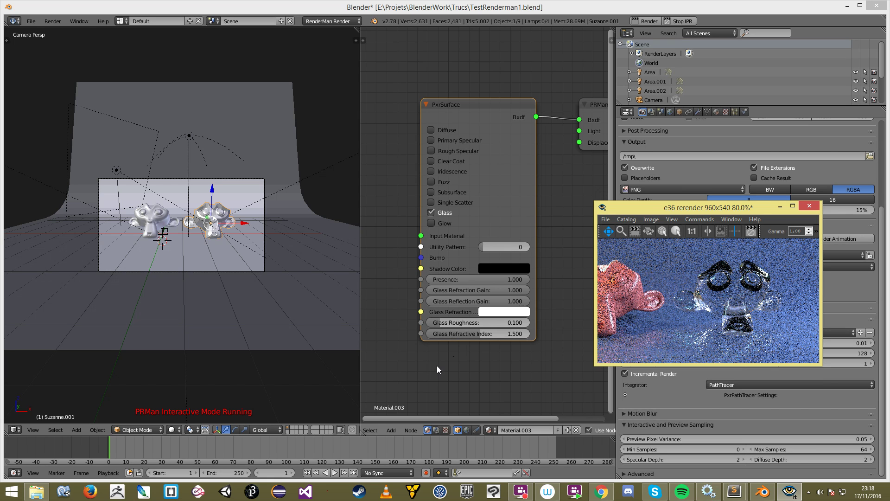
Step: Set Glass Roughness to 0.426 and inspect the frosted Suzanne in the render
drag(441, 321, 473, 322)
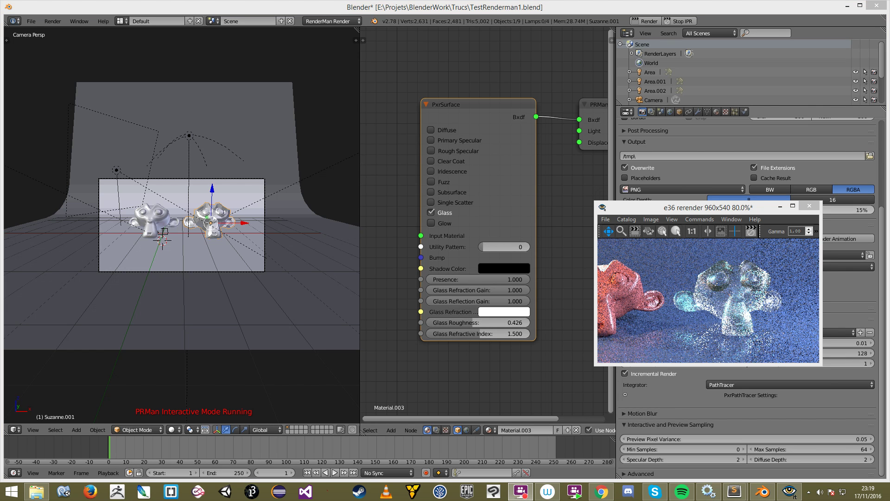
drag(730, 304, 727, 308)
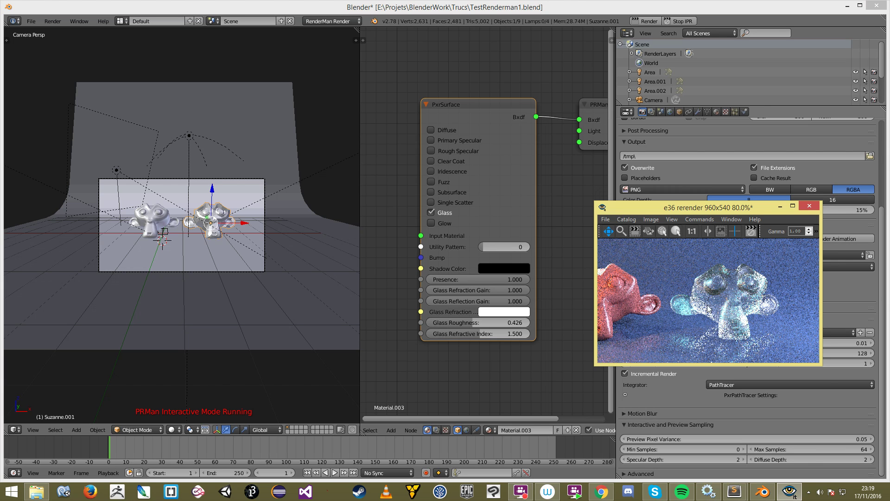
scroll(717, 321, down, 4)
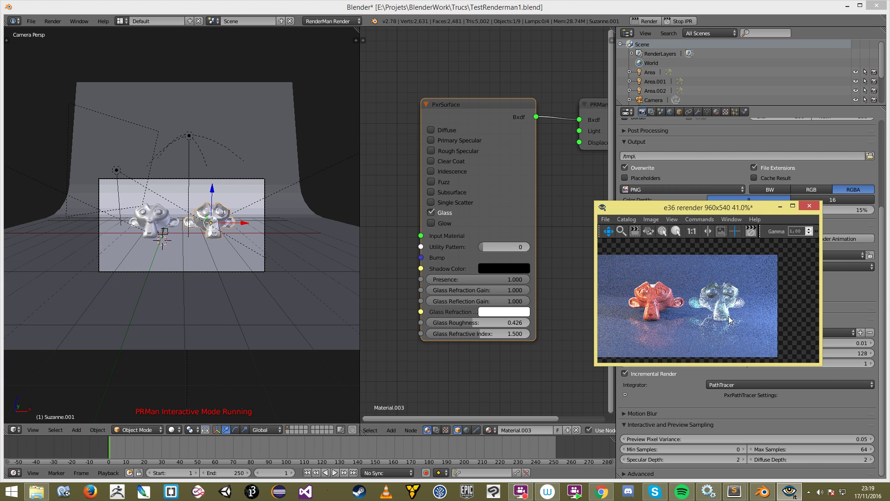
scroll(720, 309, up, 1)
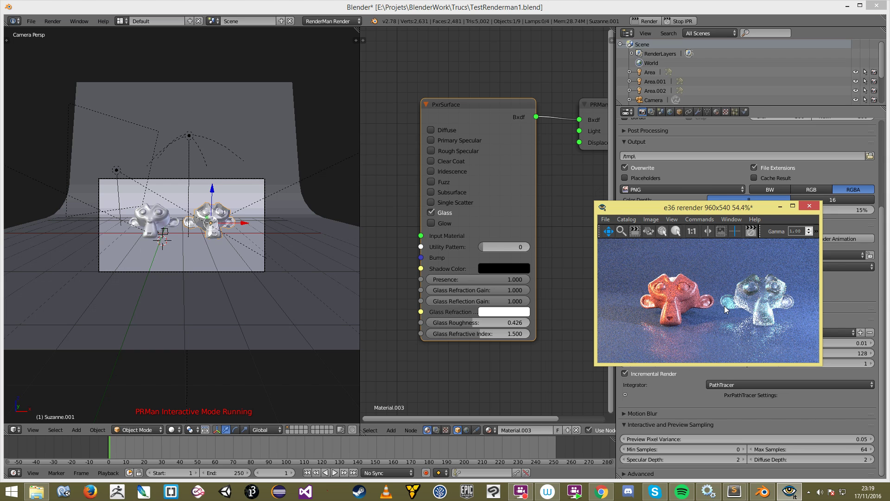
drag(752, 312, 730, 316)
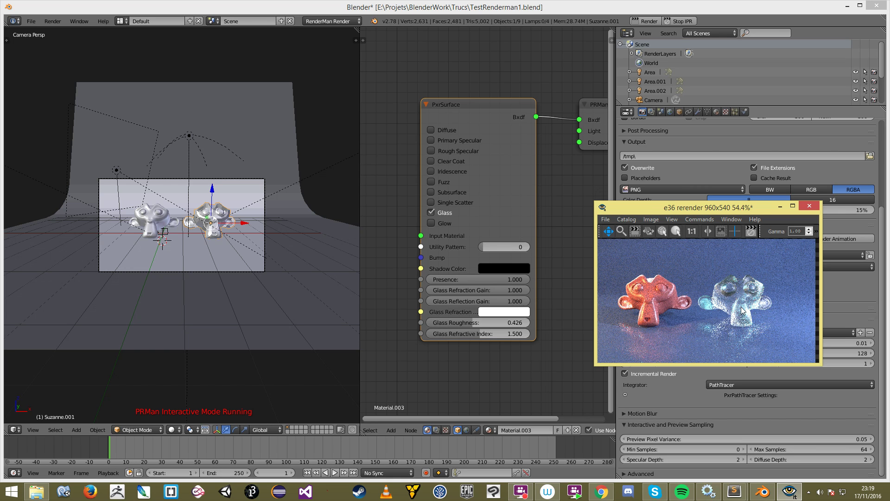
scroll(785, 291, down, 1)
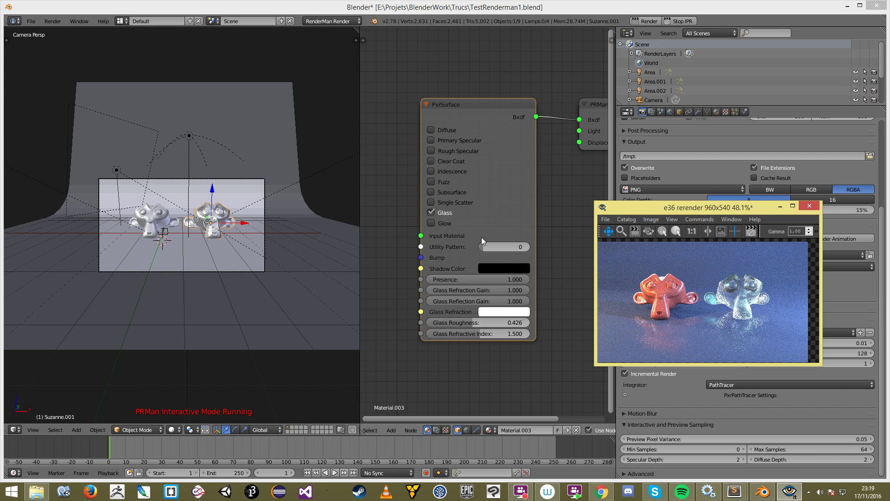
click(436, 226)
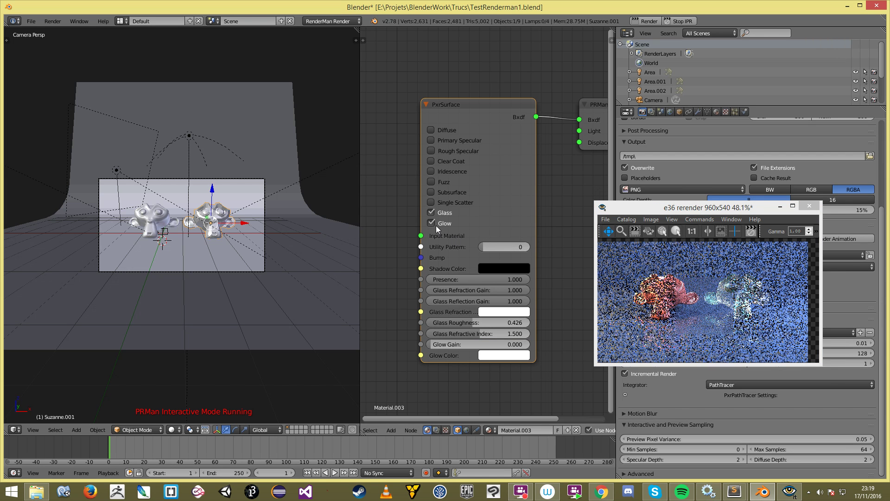
click(436, 226)
click(432, 211)
click(431, 129)
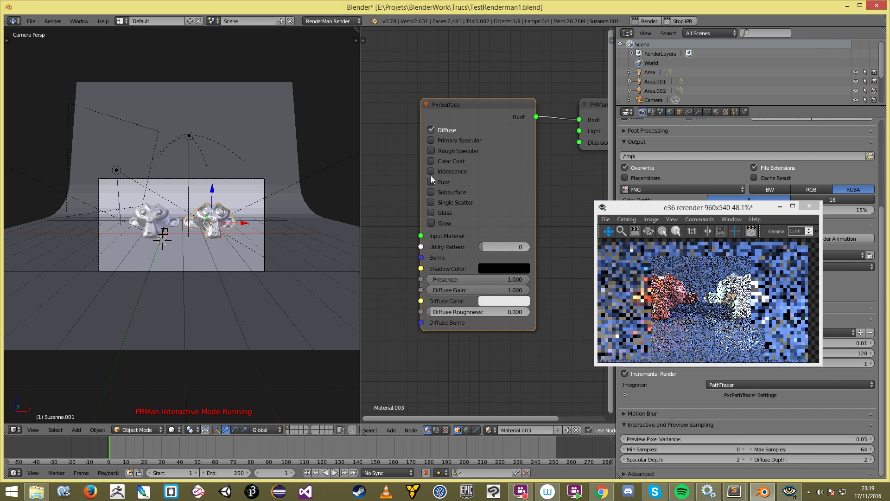
click(432, 223)
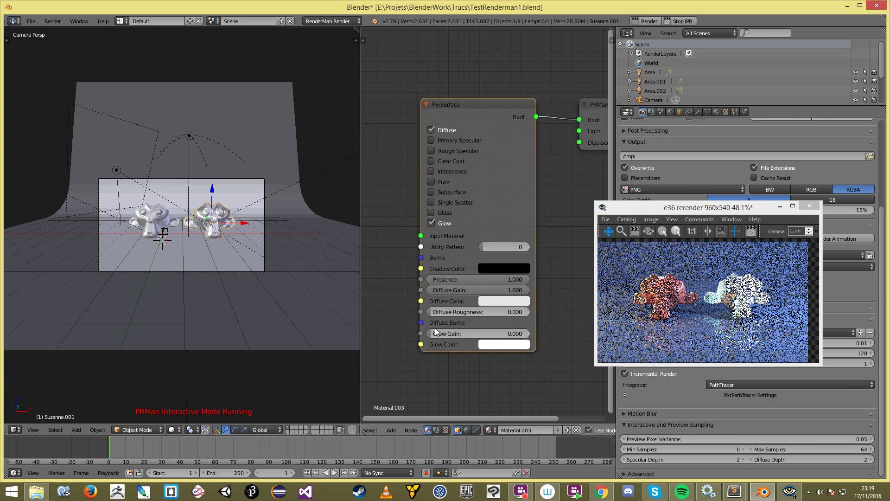
drag(468, 341, 531, 344)
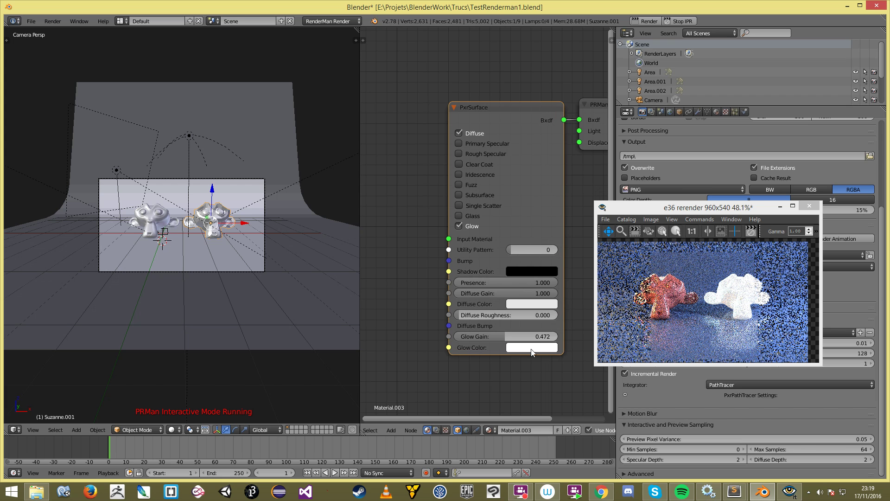
click(531, 346)
click(533, 258)
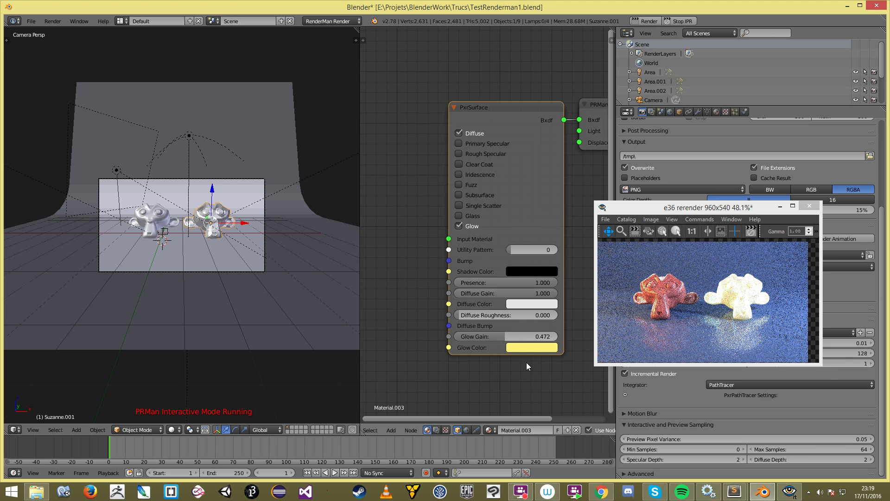
click(462, 227)
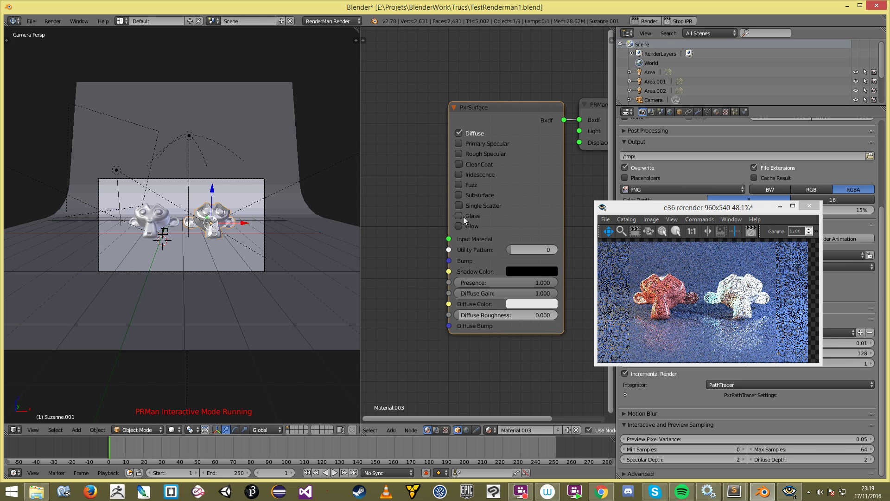
click(466, 217)
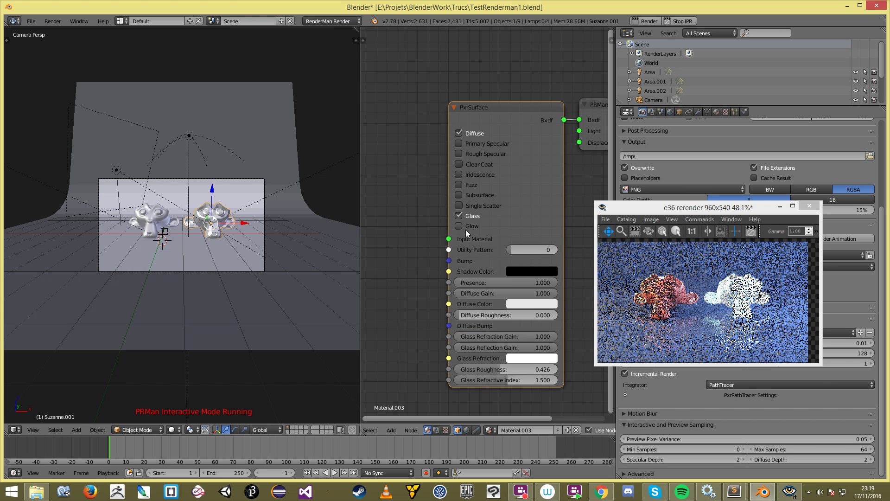
click(473, 132)
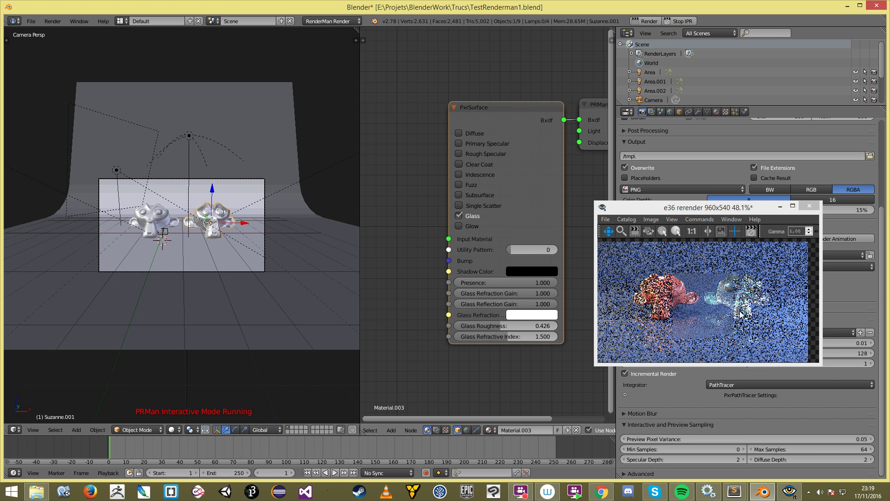
scroll(723, 306, down, 1)
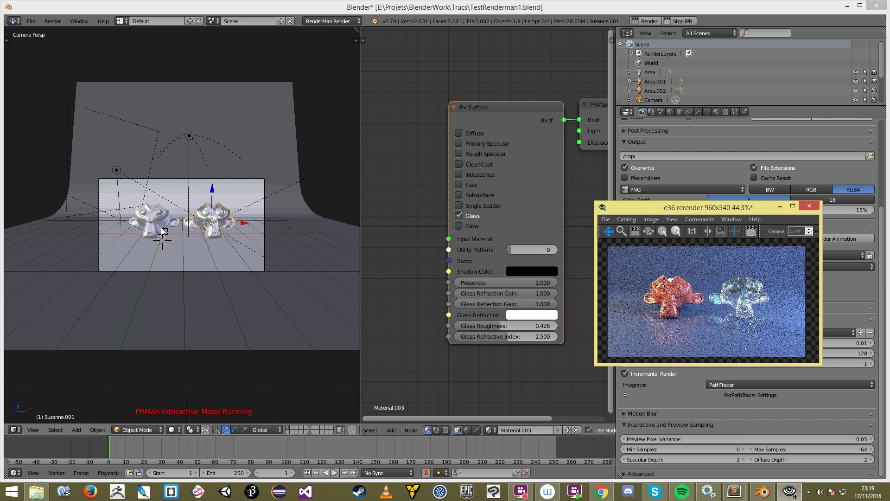
scroll(162, 232, up, 2)
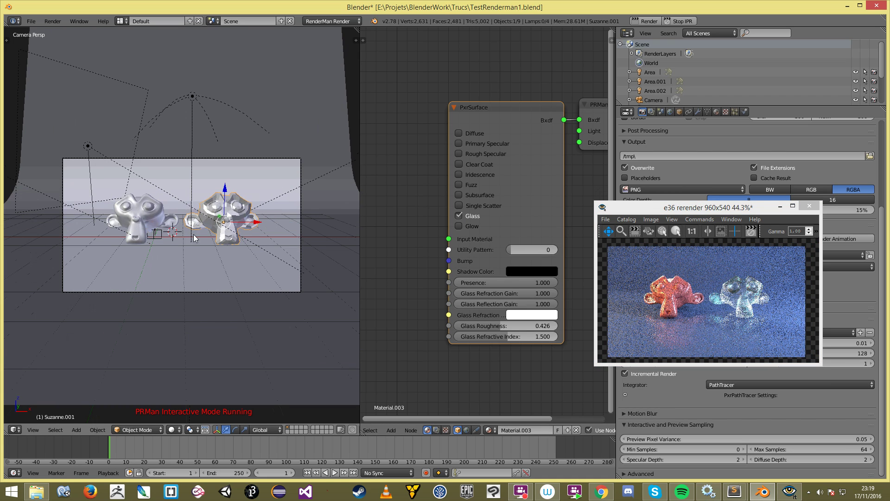
Step: Add a new Suzanne monkey mesh below the two existing monkeys
key(a)
middle_drag(188, 241, 200, 149)
key(shift+a)
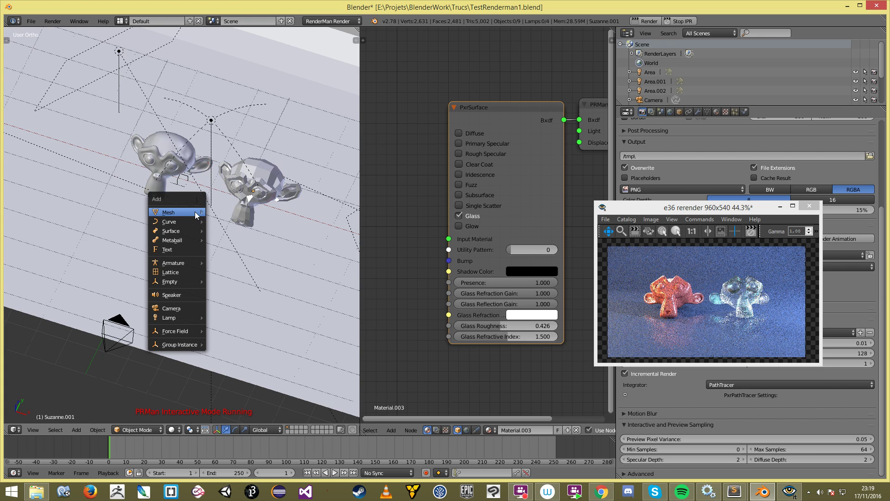
click(461, 216)
click(459, 216)
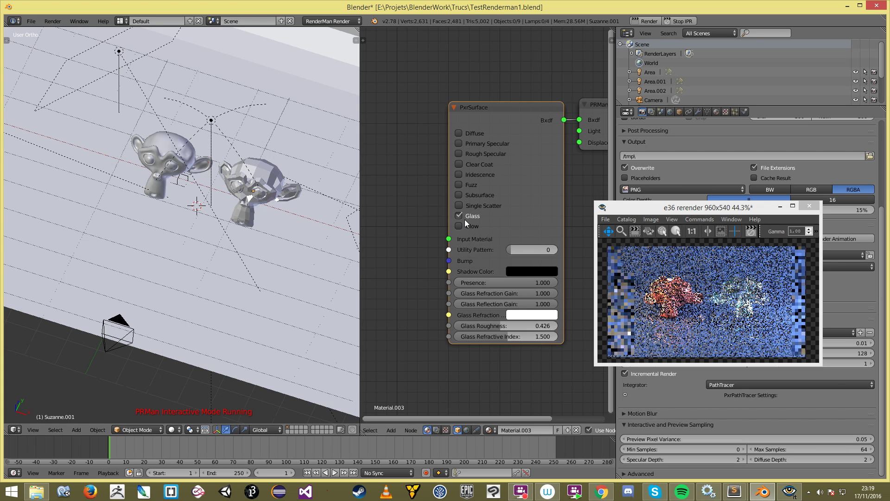
click(265, 250)
middle_drag(238, 250, 198, 228)
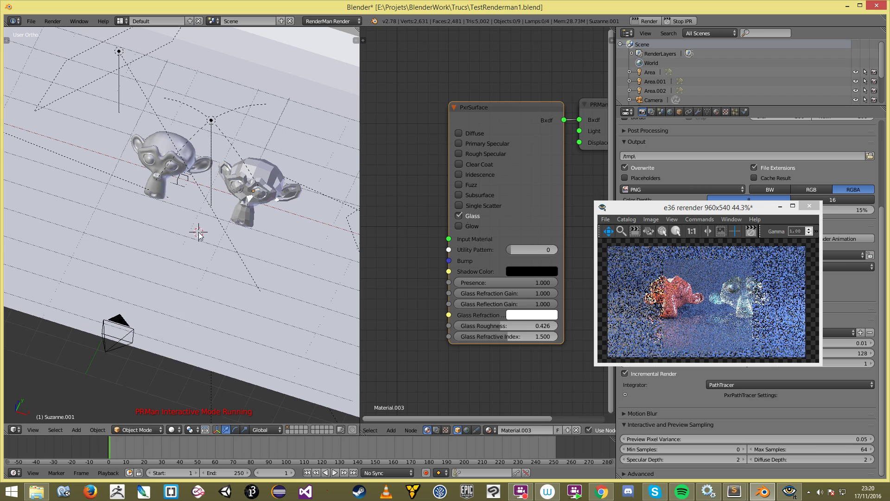
key(shift+a)
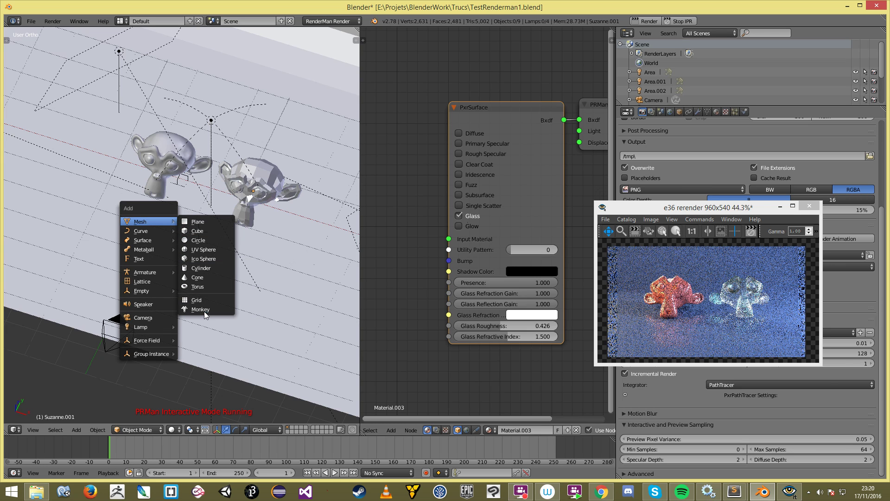
click(200, 309)
Step: Save TestRenderman1.blend and rotate the new monkey in side wireframe view
key(ctrl+s)
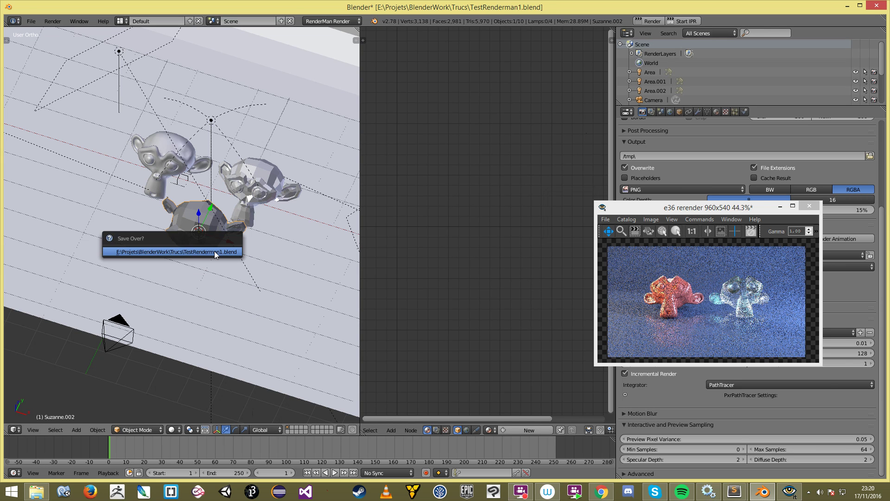
click(215, 252)
key(KP_3)
key(z)
key(r)
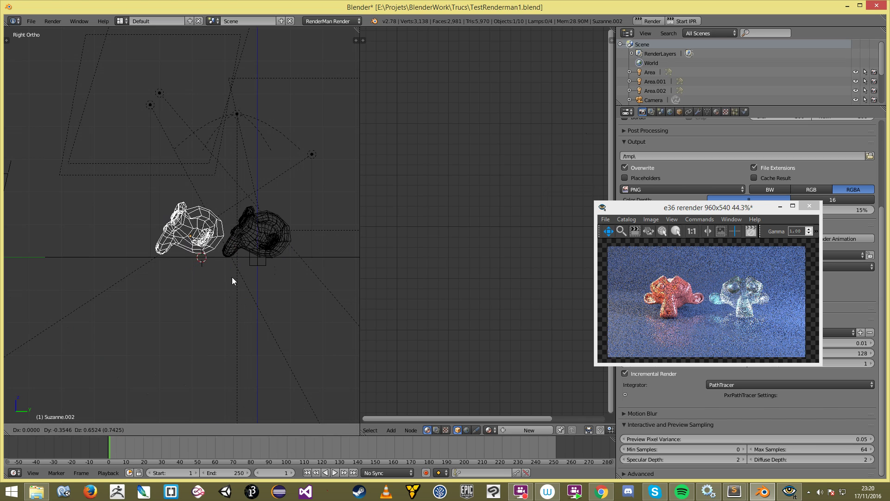
click(231, 277)
Step: Set the new monkey's RenderMan primitive type to Subdivision Mesh and save the file
click(679, 112)
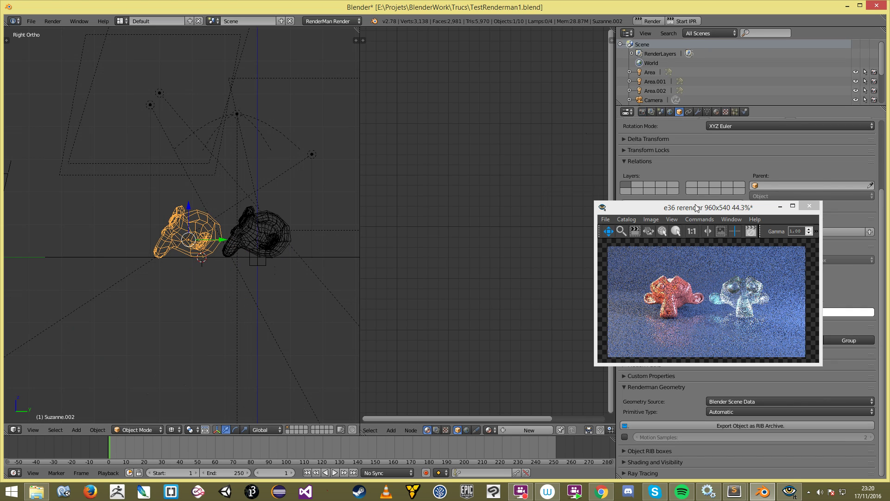
drag(696, 207, 486, 167)
click(728, 412)
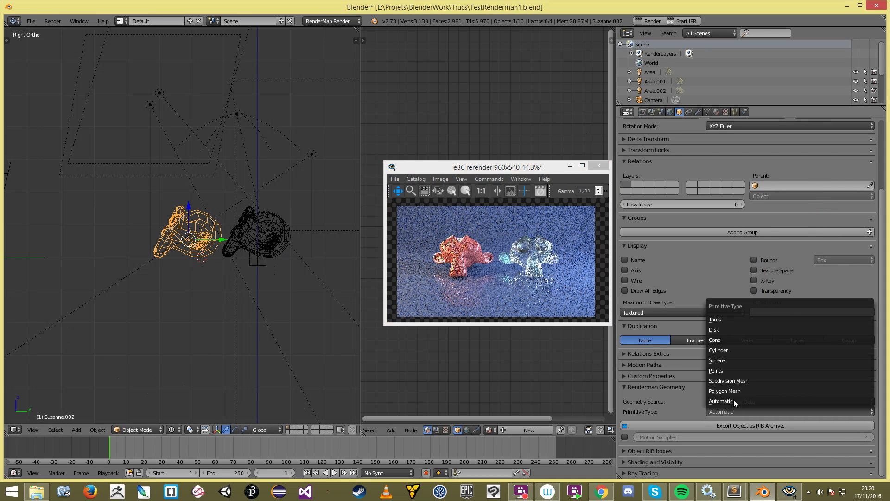
click(741, 376)
drag(517, 174, 767, 186)
click(318, 197)
key(ctrl+s)
click(361, 199)
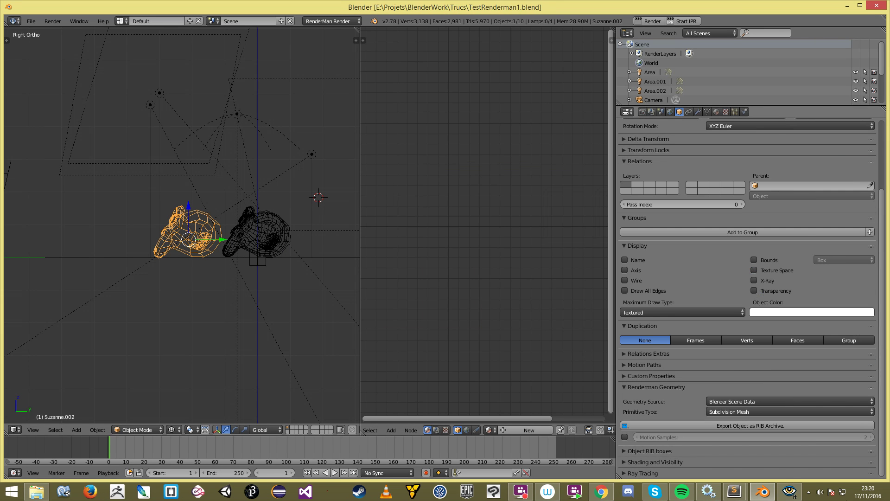
Step: Save the render image as rerender, then move the third Suzanne left in camera view
click(789, 492)
click(852, 336)
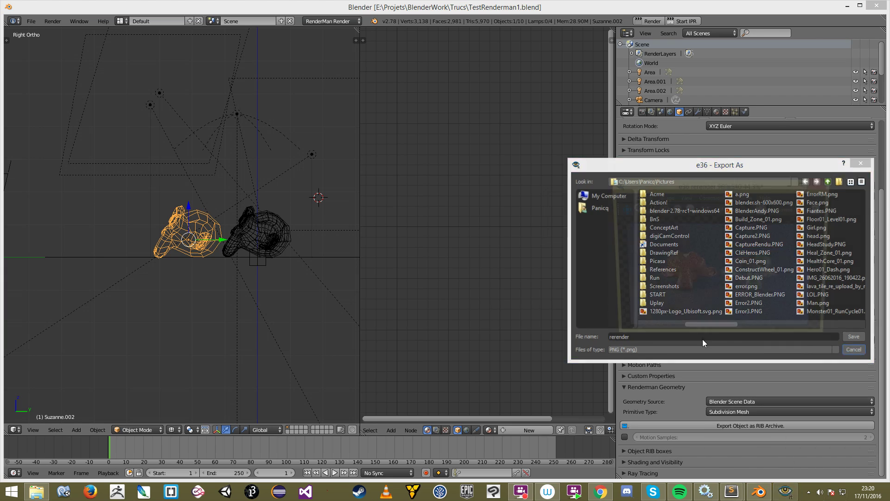
key(z)
key(KP_0)
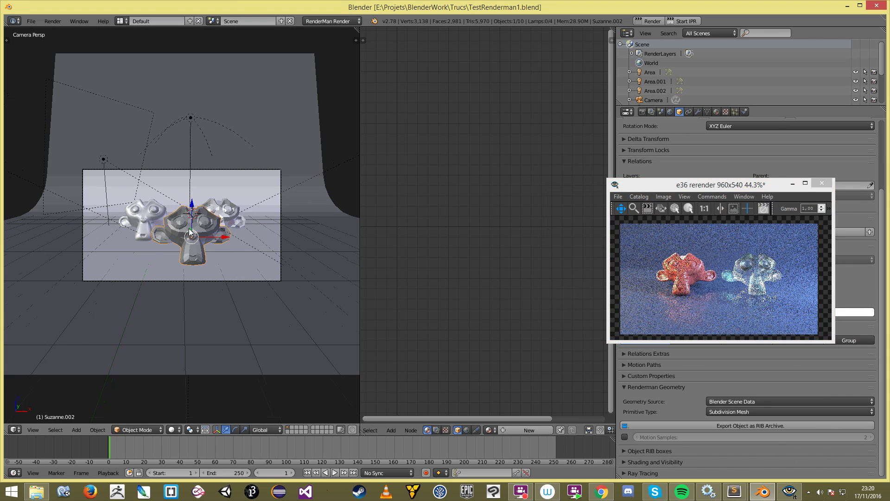
drag(223, 237, 216, 237)
Step: Create new Material.004 for the third Suzanne
click(717, 112)
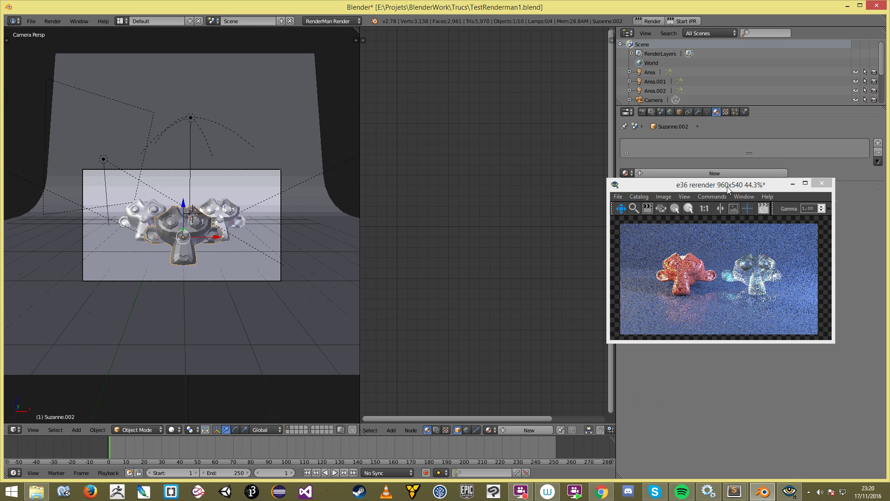
drag(726, 187, 763, 275)
click(696, 174)
scroll(510, 158, down, 2)
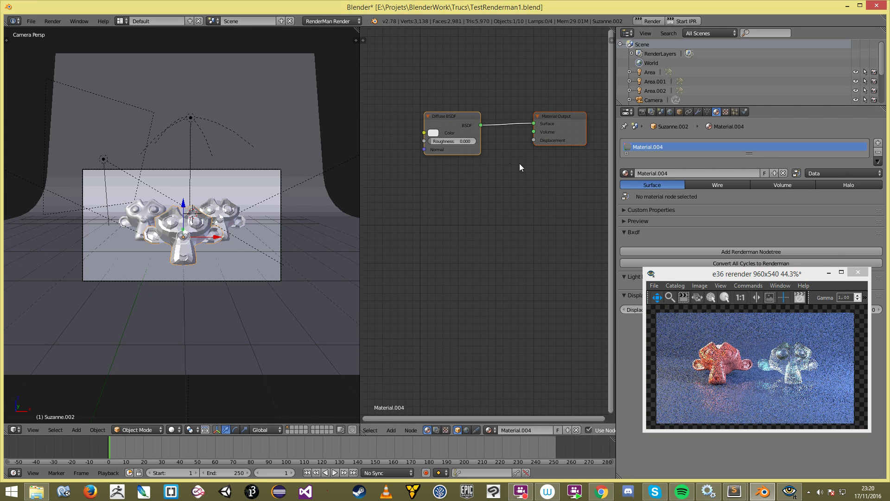
Step: Convert Material.004 to a RenderMan node tree and arrange the render preview
click(726, 251)
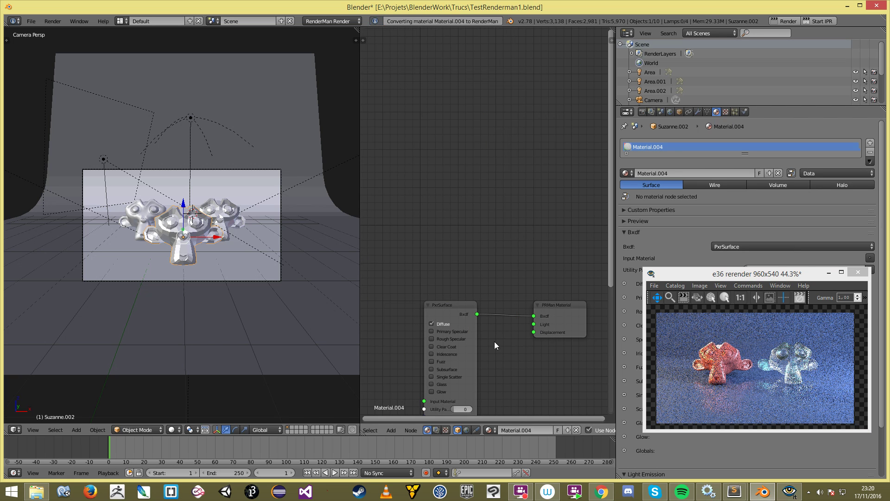
middle_drag(494, 341, 496, 215)
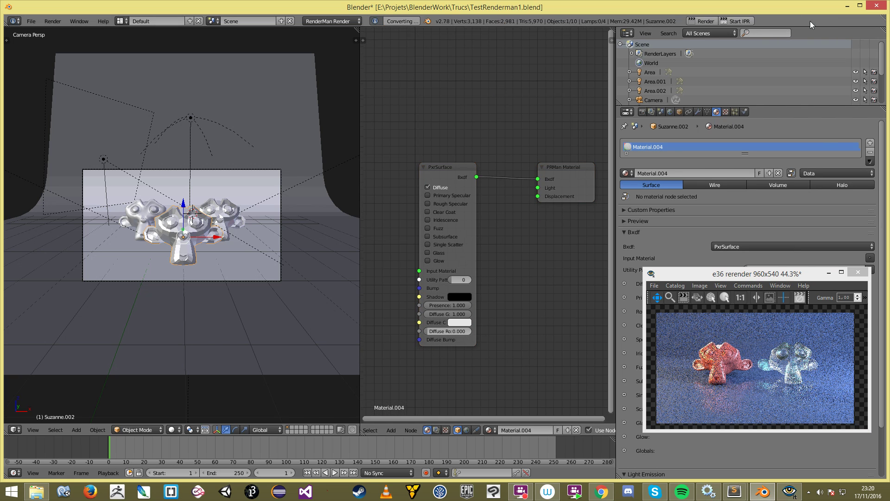
drag(747, 273, 703, 217)
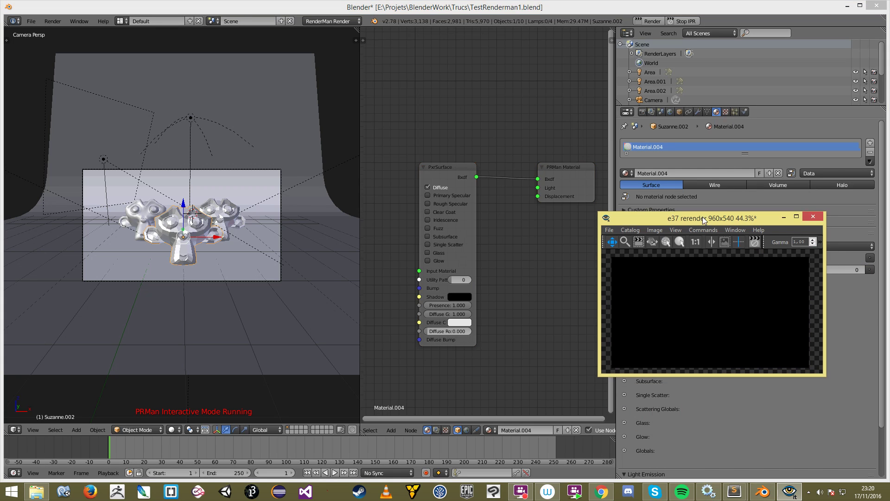
click(539, 283)
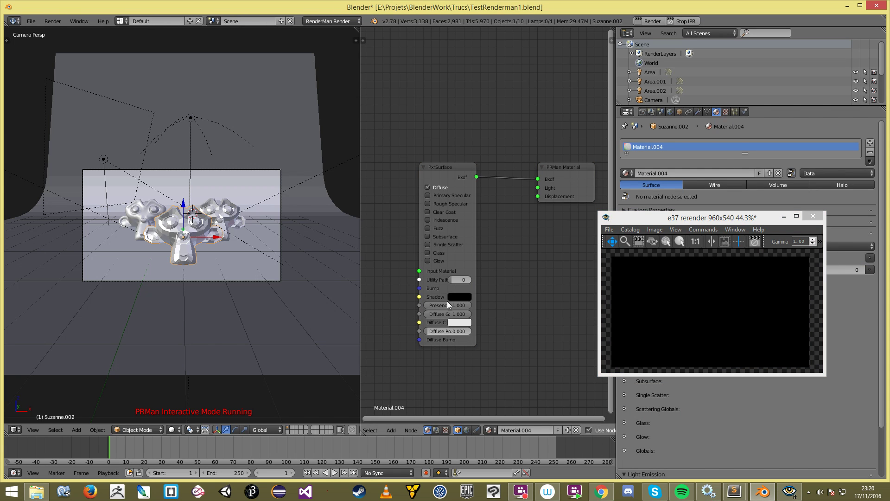
middle_drag(452, 296, 463, 297)
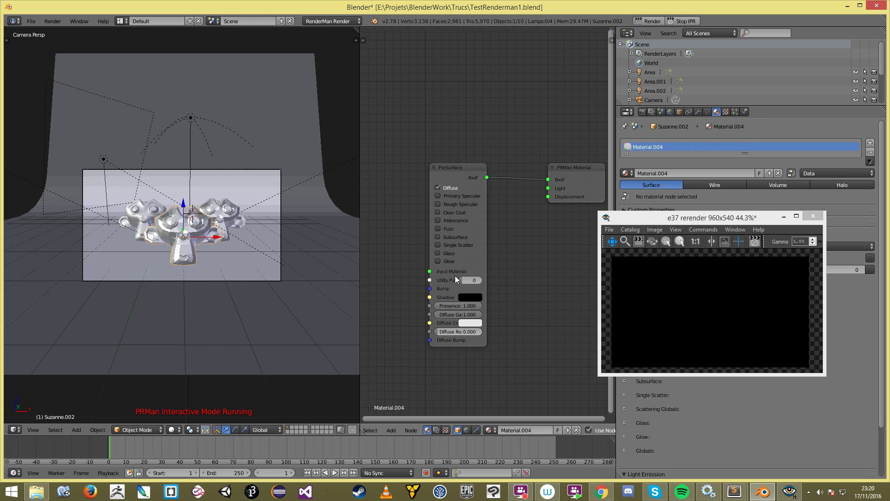
click(677, 299)
scroll(682, 299, up, 1)
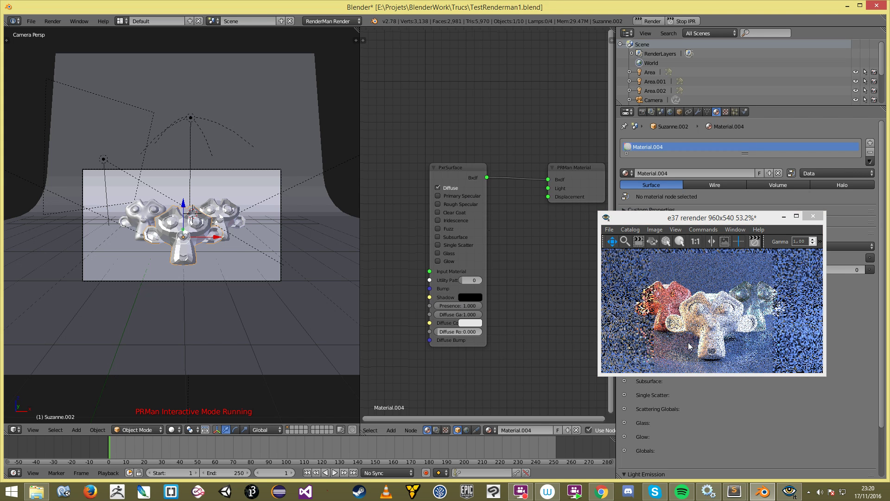
Step: Set the PxrSurface Diffuse Color to red and spread out the PxrSurface and PRMan Material nodes
click(470, 323)
drag(485, 257, 495, 273)
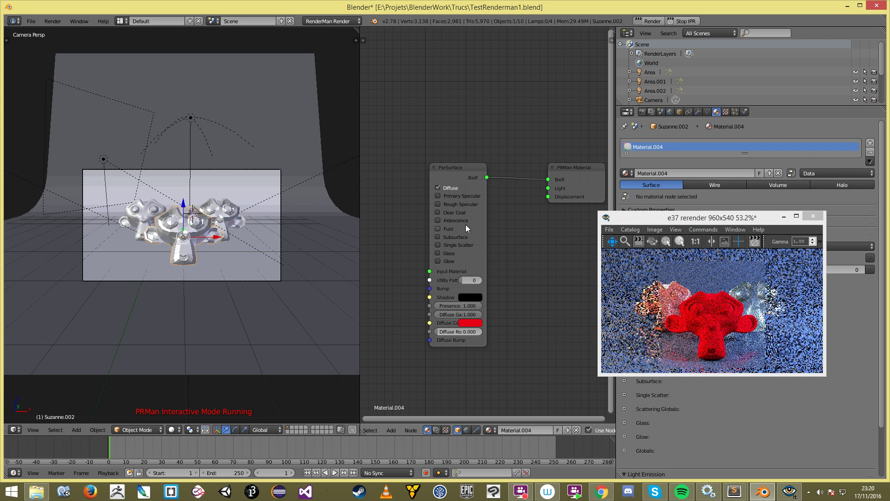
scroll(432, 295, down, 1)
middle_drag(430, 301, 464, 302)
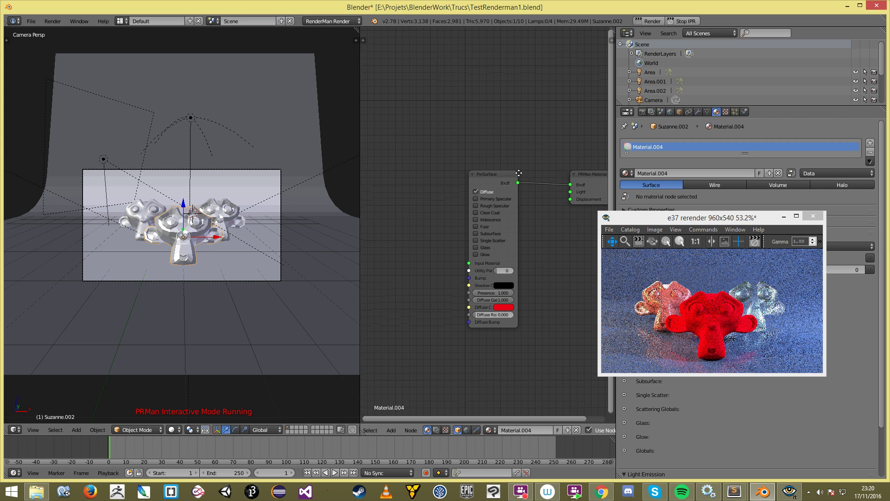
middle_drag(518, 173, 490, 165)
drag(471, 171, 485, 175)
mouse_move(575, 169)
mouse_down()
mouse_move(584, 172)
mouse_move(578, 165)
mouse_up()
drag(479, 171, 503, 163)
middle_drag(446, 274, 463, 272)
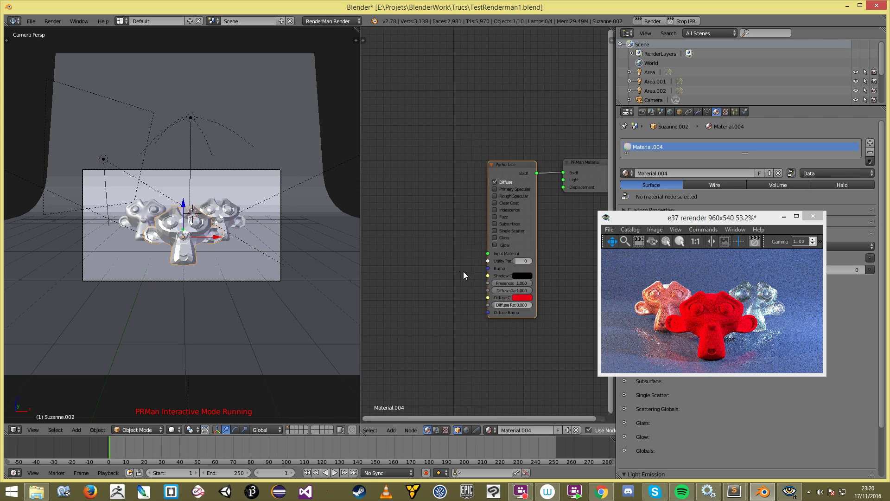
Step: Add a PxrLayerMixer node from the PRMan Layers menu
drag(487, 254, 419, 179)
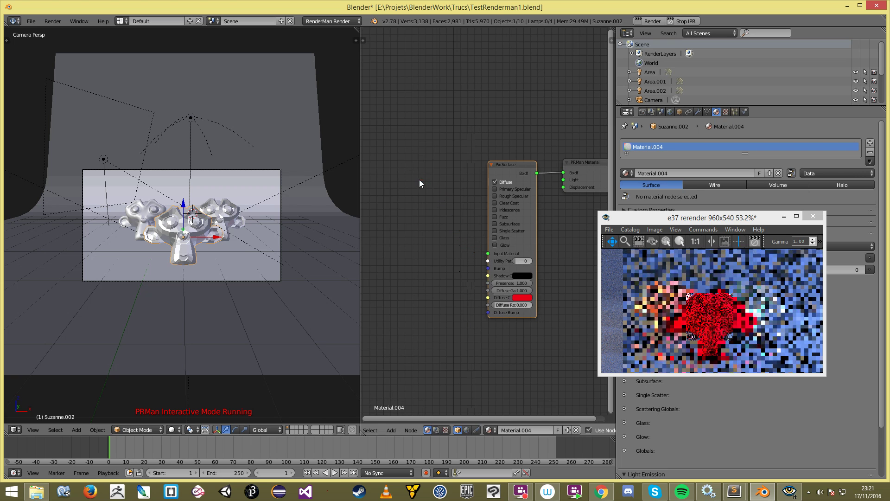
key(shift+a)
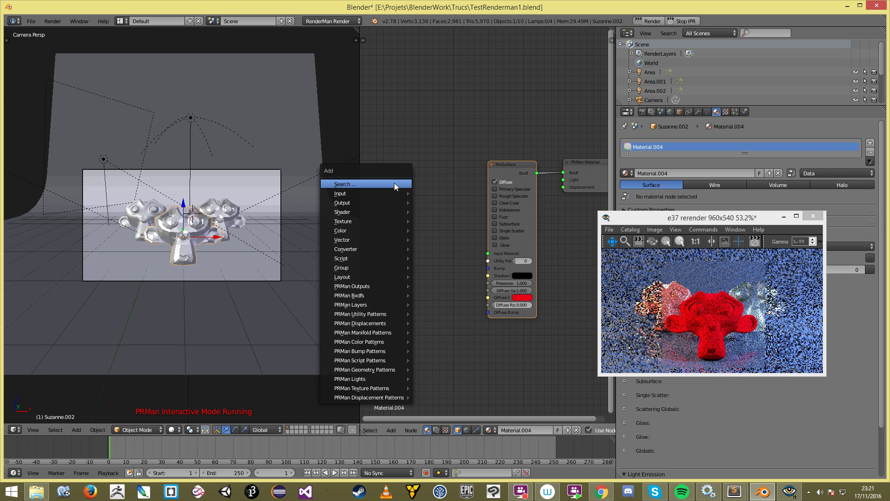
mouse_move(386, 276)
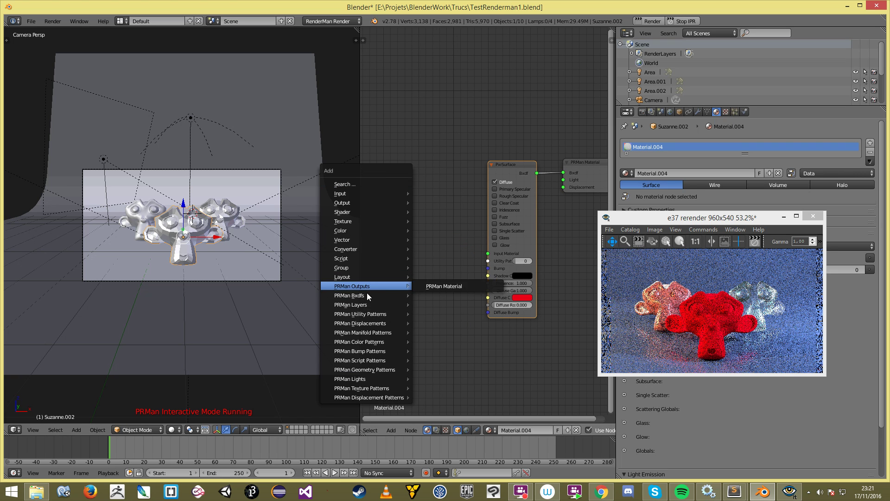
mouse_move(382, 293)
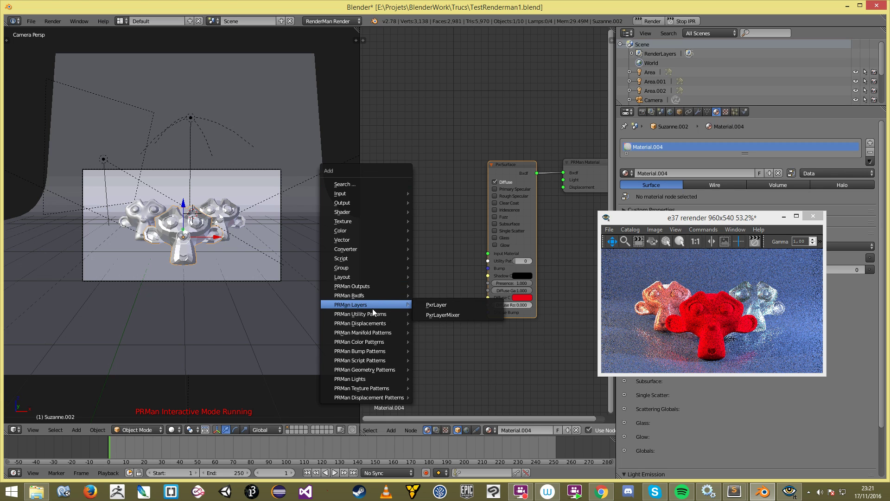
click(479, 315)
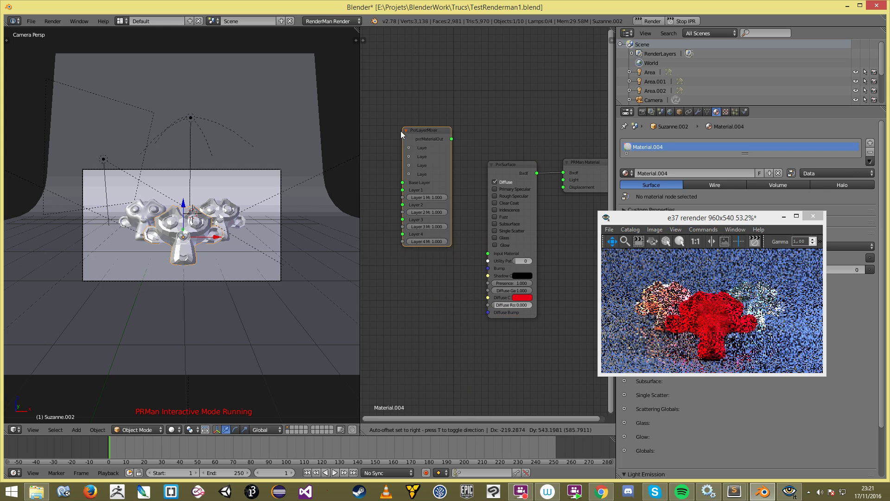
Step: Place the PxrLayerMixer left of PxrSurface and link its output to PxrSurface's Input Material
click(398, 167)
drag(444, 172, 490, 254)
scroll(482, 259, down, 3)
middle_drag(458, 265, 470, 237)
scroll(518, 269, up, 4)
scroll(416, 233, up, 2)
drag(437, 239, 406, 241)
scroll(421, 269, down, 4)
middle_drag(422, 271, 500, 280)
scroll(500, 279, up, 3)
middle_drag(526, 248, 498, 239)
scroll(449, 190, up, 1)
Step: Add a PxrLayer node from PRMan Layers and position it in the maximised node graph
key(shift+a)
mouse_move(441, 178)
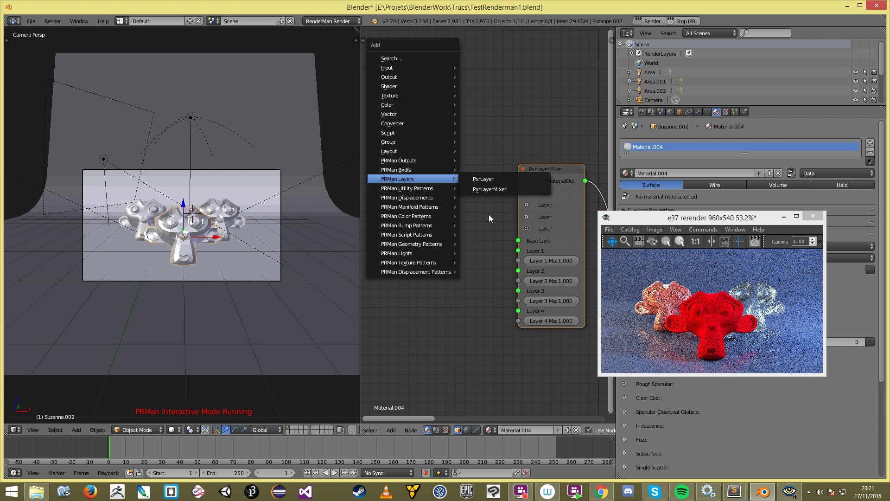
click(494, 182)
click(399, 50)
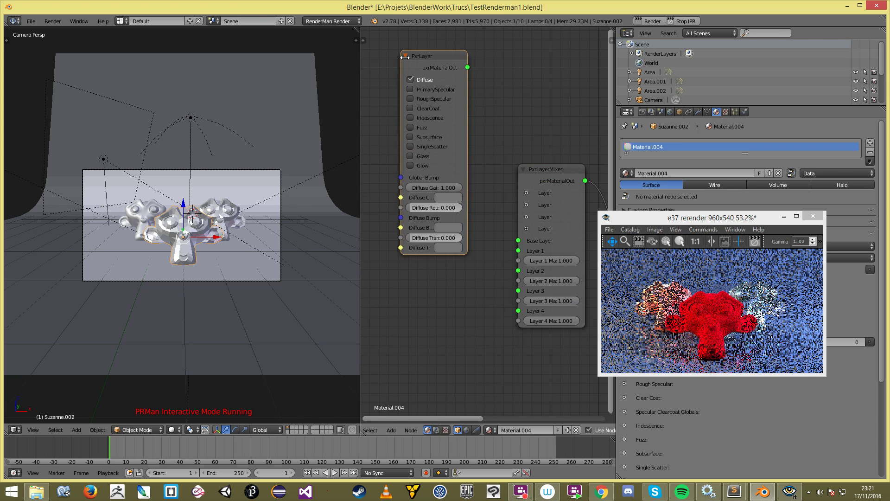
scroll(484, 208, down, 4)
key(shift+space)
middle_drag(506, 181, 337, 140)
scroll(463, 165, down, 3)
scroll(390, 173, up, 4)
middle_drag(215, 63, 239, 84)
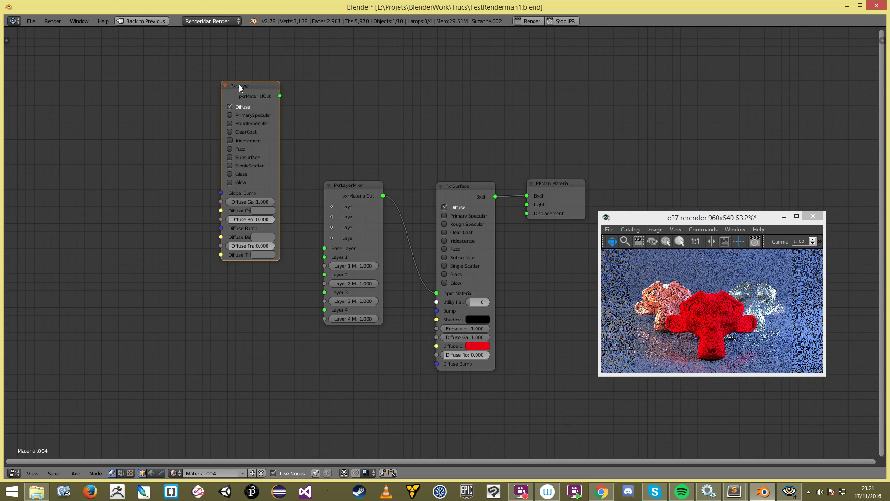
drag(239, 84, 243, 74)
Step: Rearrange the PxrSurface, PRMan Material, PxrLayerMixer and PxrLayer nodes into a tidy chain
click(466, 185)
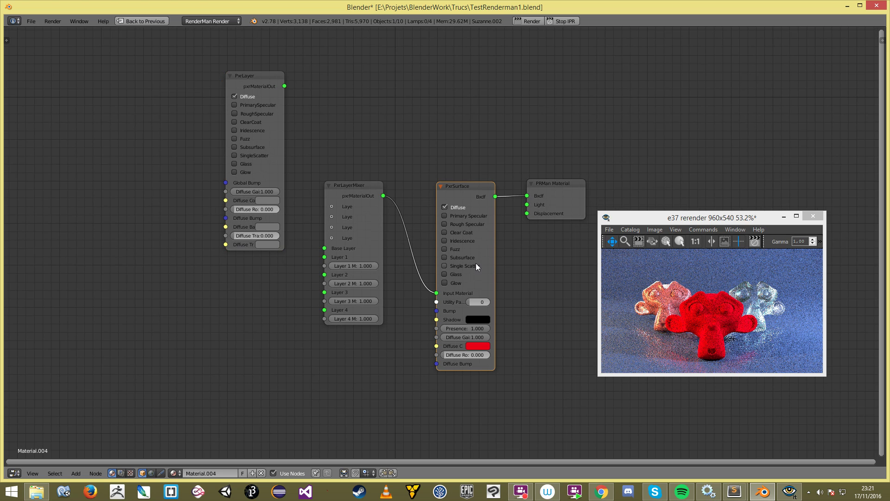
mouse_move(471, 192)
mouse_down()
mouse_move(440, 170)
mouse_move(460, 187)
mouse_up()
mouse_move(551, 189)
mouse_down()
mouse_move(562, 183)
mouse_move(548, 177)
mouse_up()
drag(476, 190, 483, 184)
drag(365, 181, 391, 169)
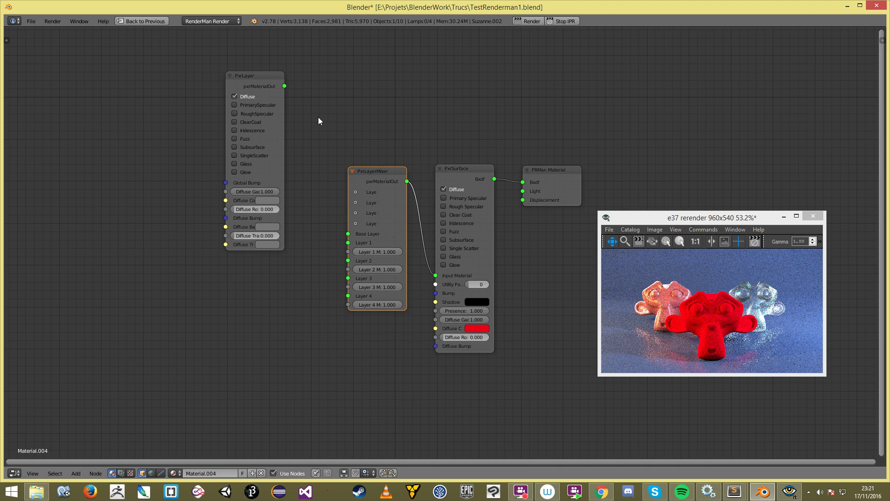
drag(245, 80, 307, 88)
Step: Connect the PxrLayer to the mixer's Base Layer and restore the normal multi-panel layout
drag(376, 97, 357, 233)
middle_drag(333, 243, 321, 250)
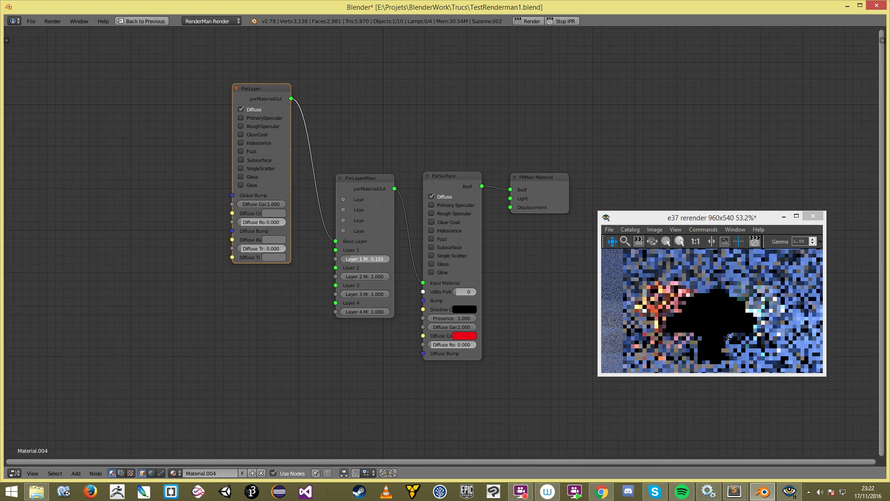
key(ctrl+Up)
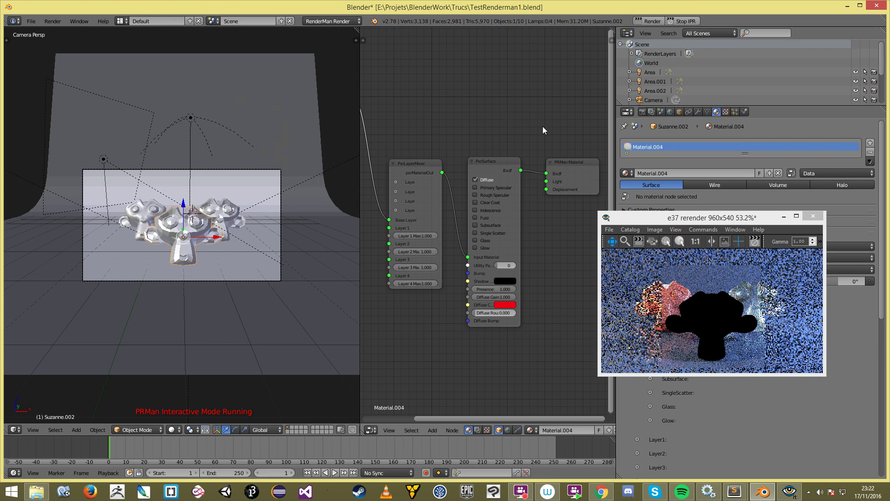
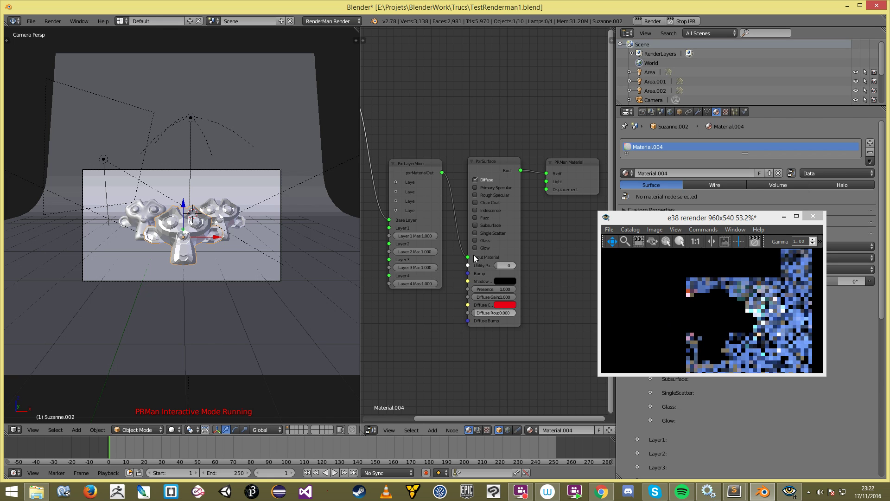
Step: Maximise the node editor and move the PxrLayer and PxrSurface nodes into place
key(ctrl+space)
key(Home)
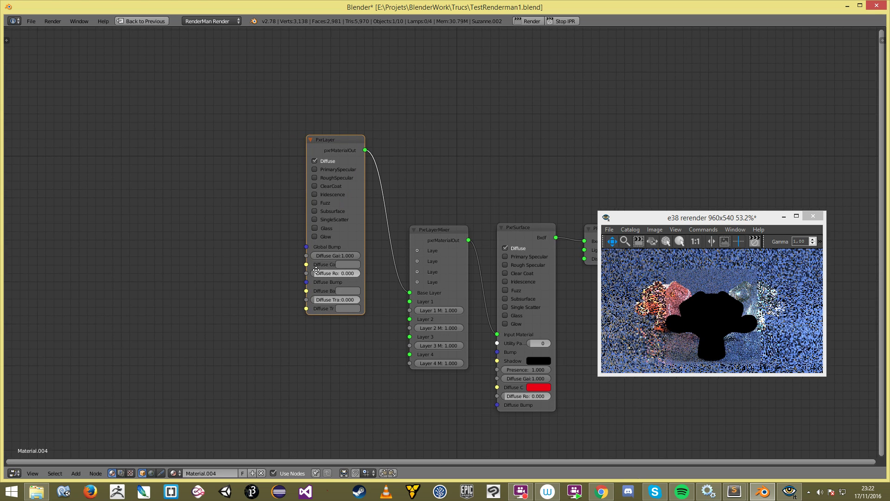
drag(344, 150, 282, 92)
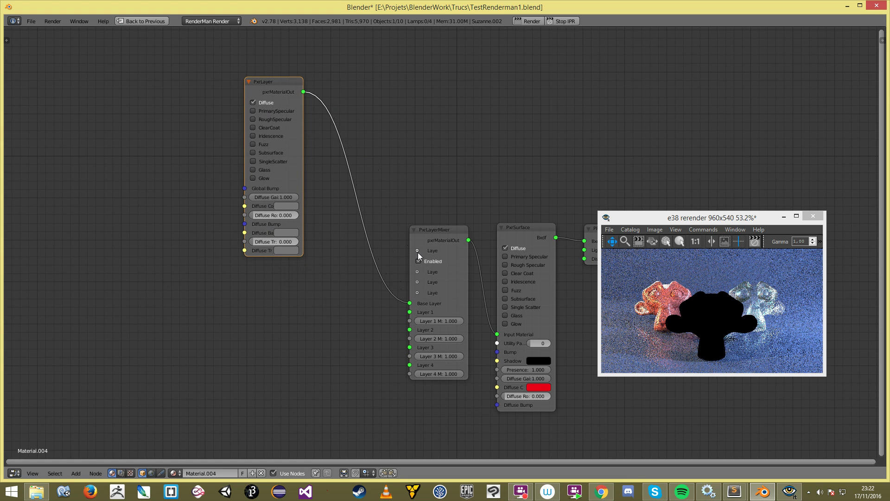
scroll(325, 195, down, 2)
middle_drag(325, 196, 339, 144)
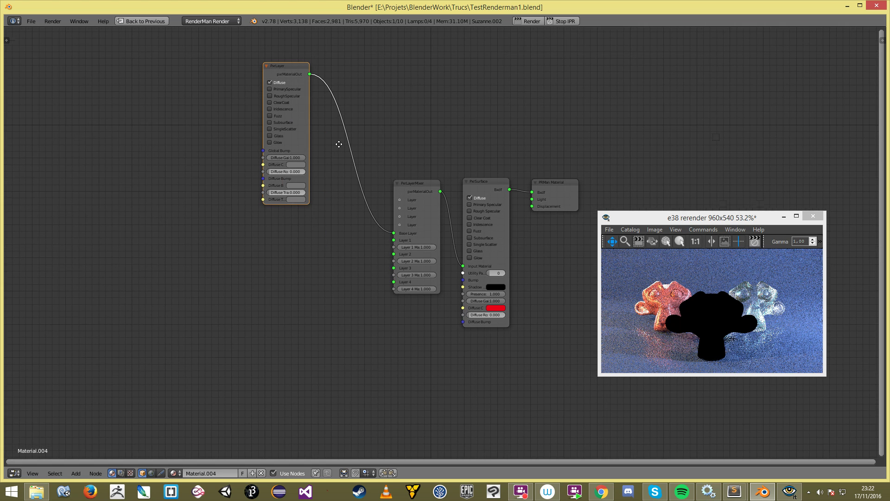
scroll(340, 144, up, 2)
drag(495, 162, 500, 133)
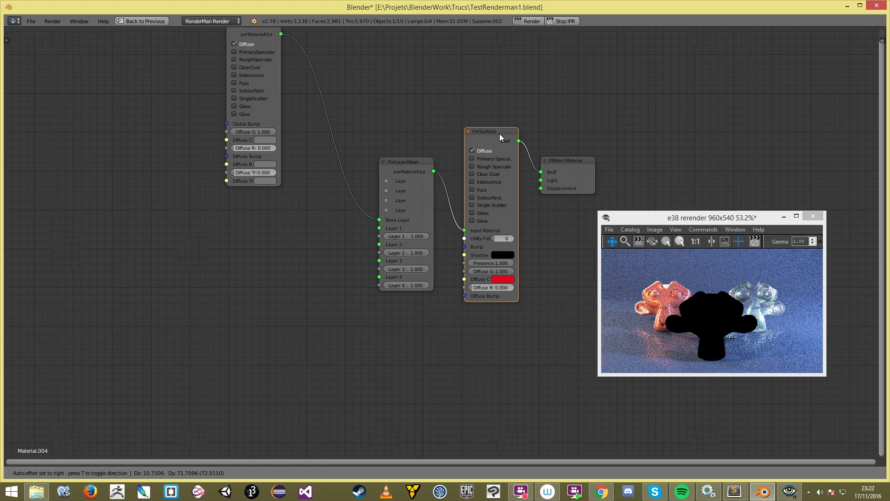
scroll(492, 165, down, 2)
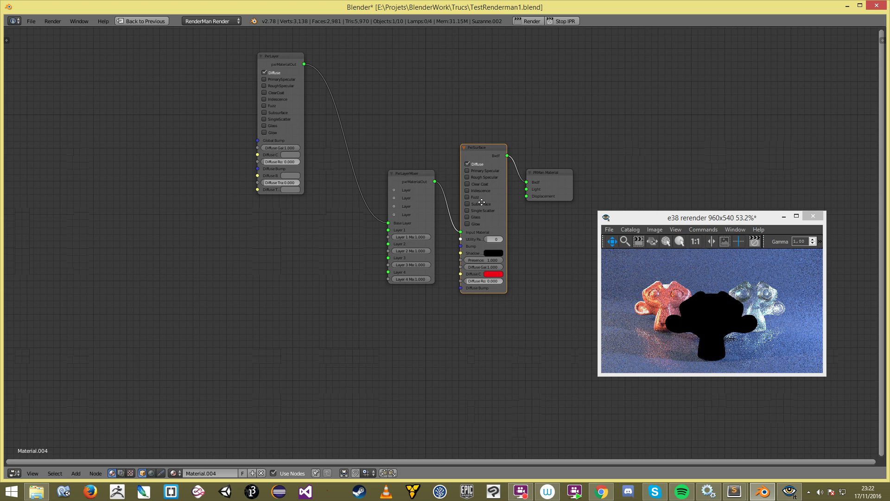
Step: Duplicate the PxrLayer node and drop the copy below the original
middle_drag(482, 202, 518, 209)
click(310, 64)
key(shift+d)
click(299, 229)
scroll(316, 234, up, 2)
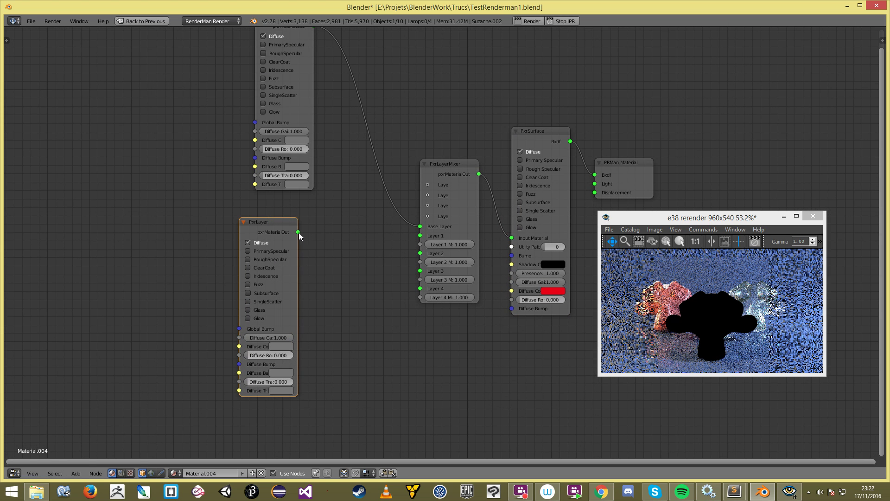
Step: Link the copied PxrLayer to the PxrLayerMixer's Layer 1 input
drag(298, 232, 421, 240)
middle_drag(303, 198, 310, 236)
drag(276, 257, 294, 244)
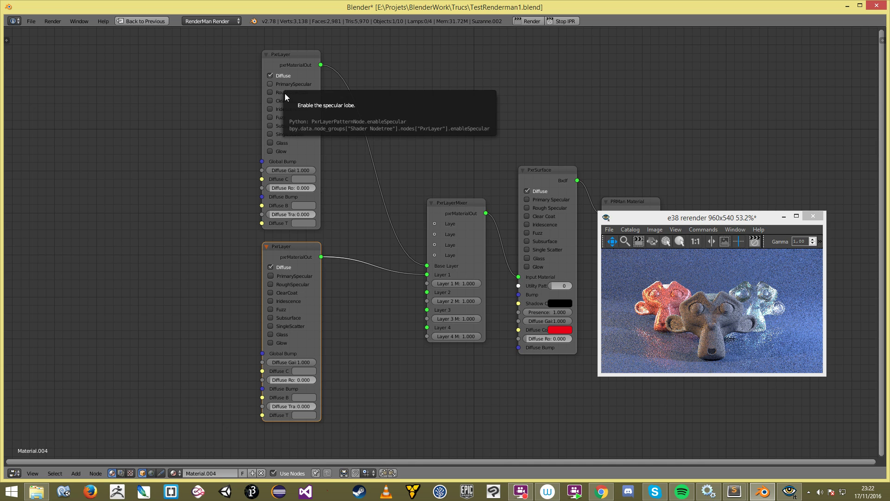
Step: Make the upper PxrLayer's diffuse colour dark red and the lower one blue
click(304, 178)
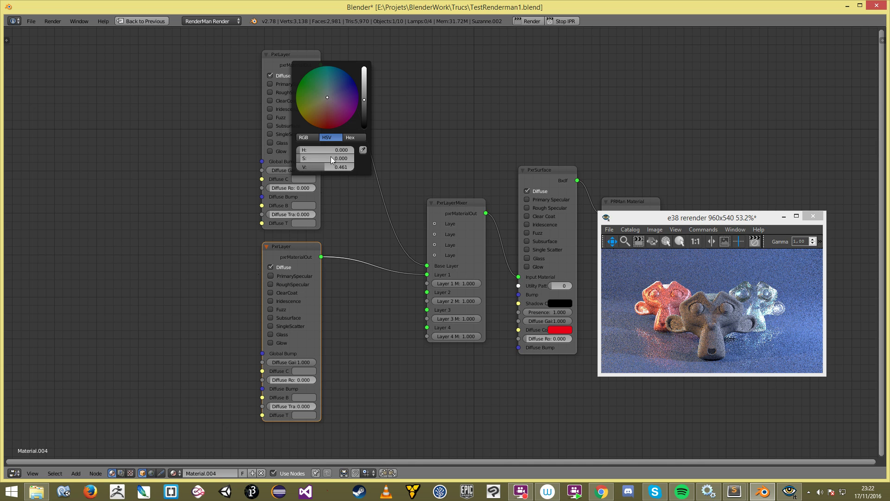
drag(334, 118, 328, 129)
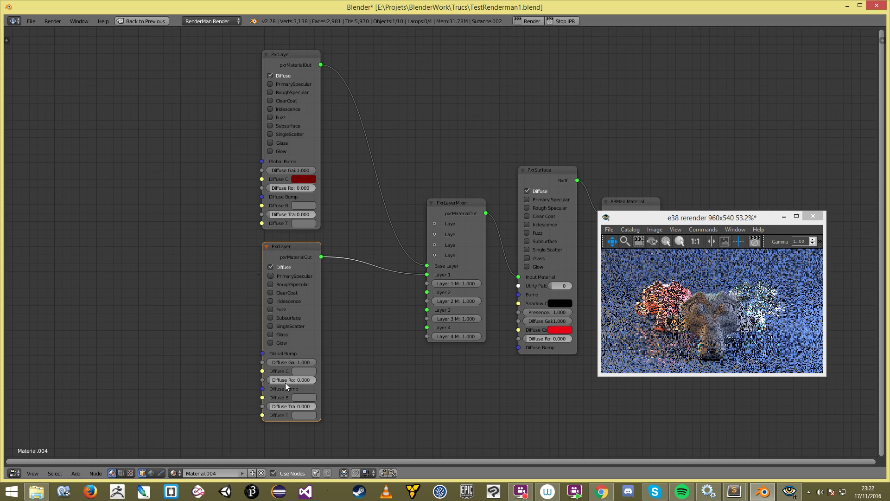
click(307, 369)
drag(335, 279, 351, 268)
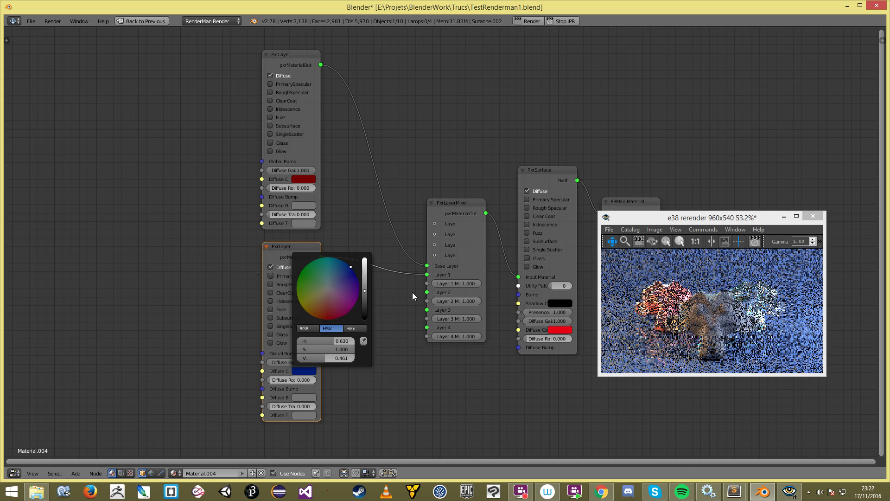
scroll(418, 270, down, 1)
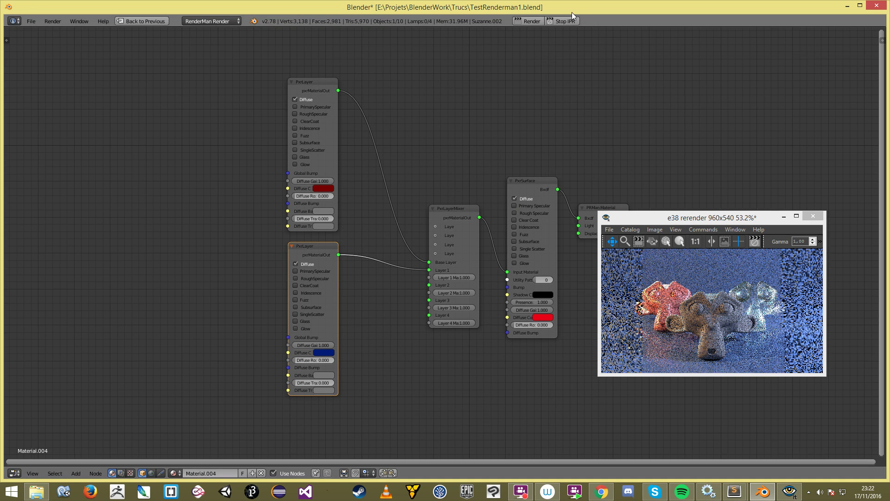
Step: Restart the interactive RenderMan render and recentre the node graph
click(563, 22)
click(575, 19)
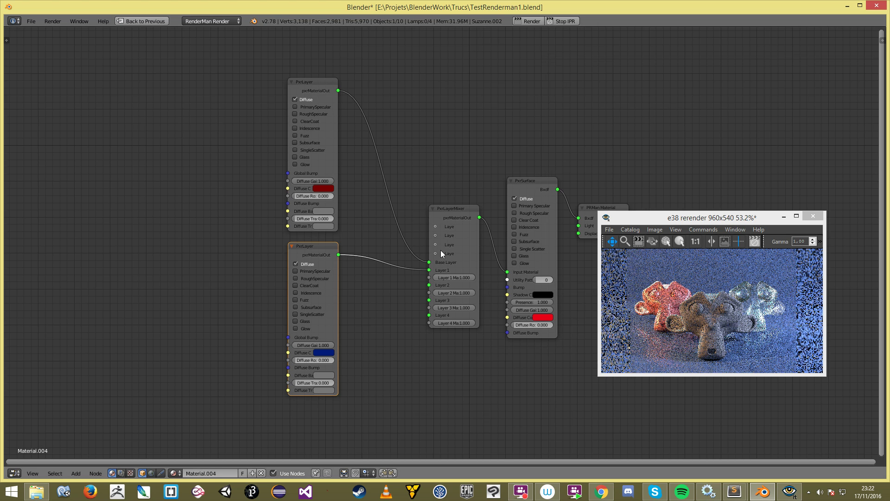
scroll(430, 292, up, 4)
middle_drag(431, 292, 421, 288)
scroll(421, 287, down, 2)
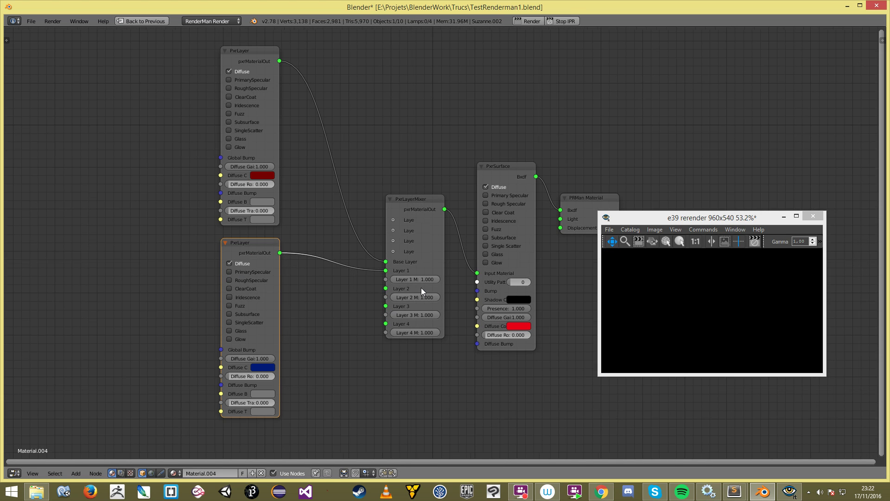
scroll(421, 287, down, 1)
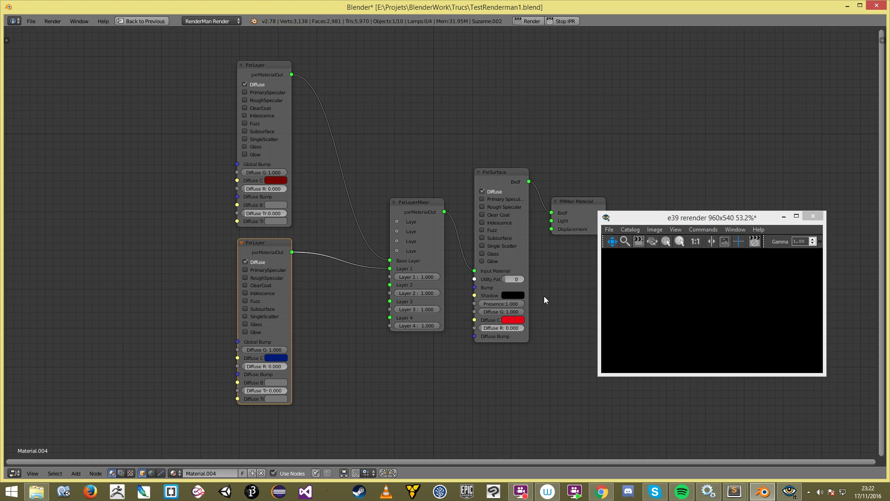
middle_drag(493, 297, 480, 297)
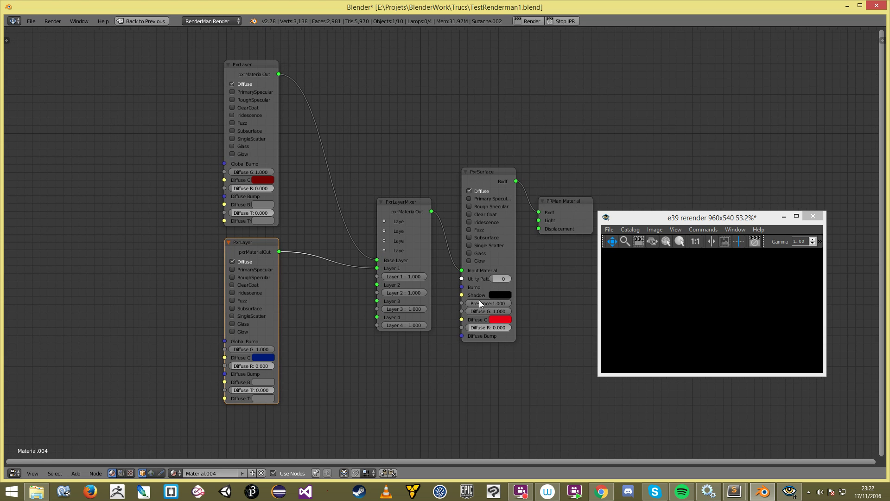
scroll(479, 299, up, 1)
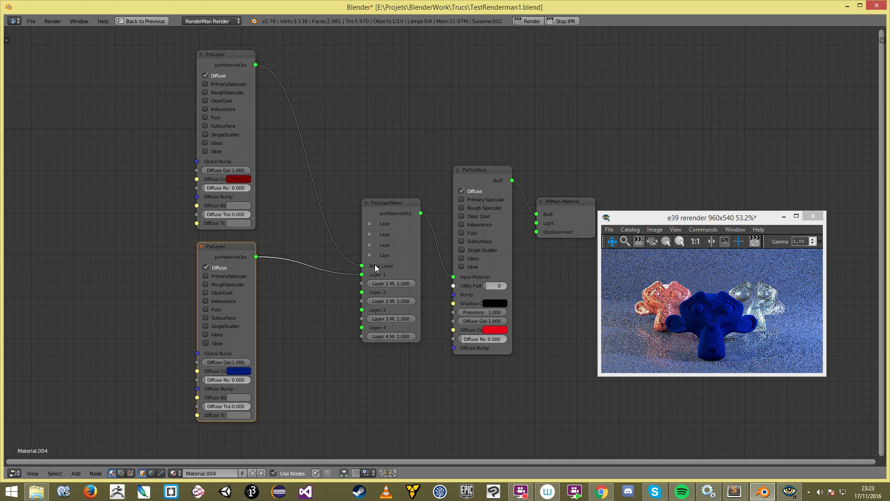
Step: Try different Layer 1 mask values, leaving it at 0.000
mouse_move(404, 285)
mouse_down()
mouse_move(373, 285)
mouse_move(416, 283)
mouse_move(397, 283)
mouse_up()
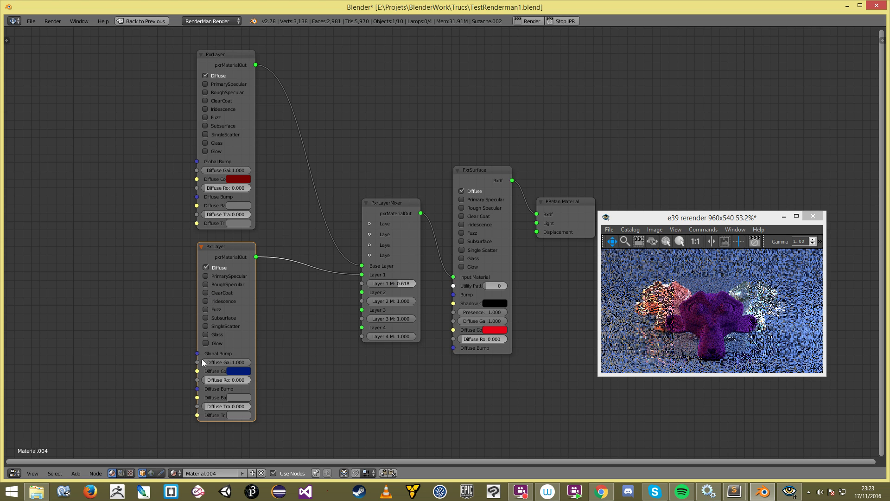
drag(405, 286, 373, 283)
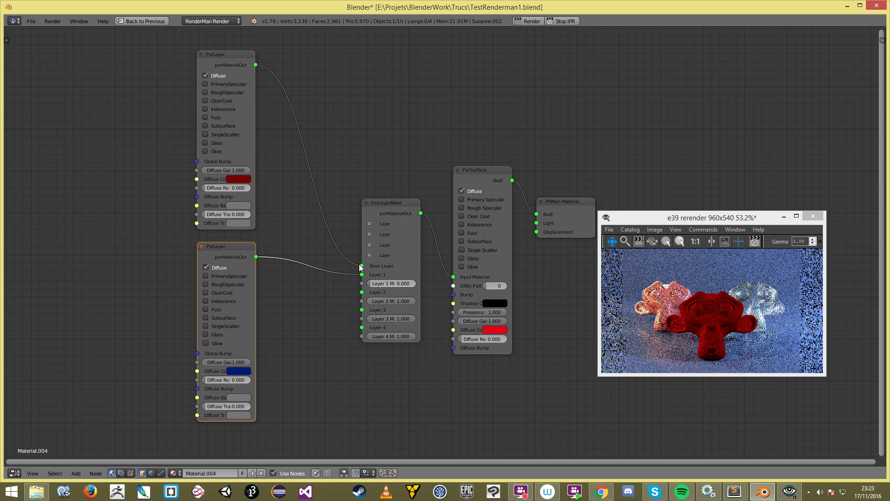
drag(362, 266, 363, 267)
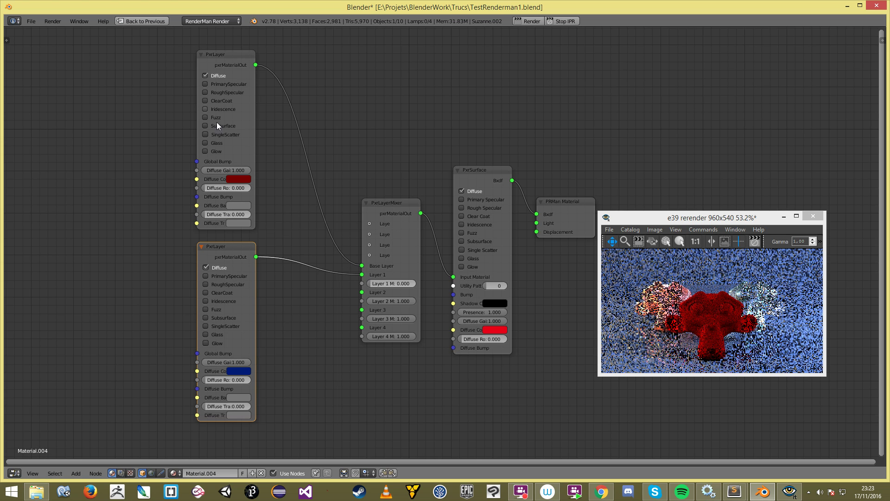
Step: Make the base layer's diffuse colour green, restart IPR, and raise the Layer 1 mask
click(229, 177)
drag(254, 111, 243, 95)
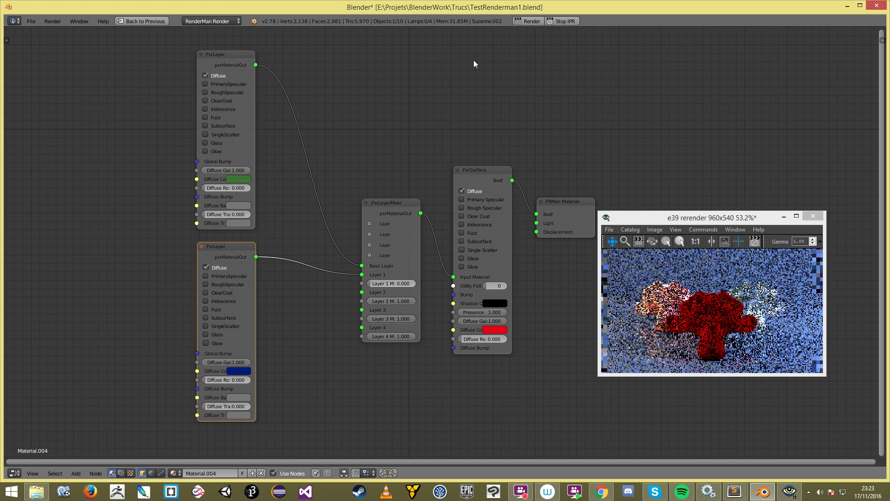
click(570, 21)
click(568, 21)
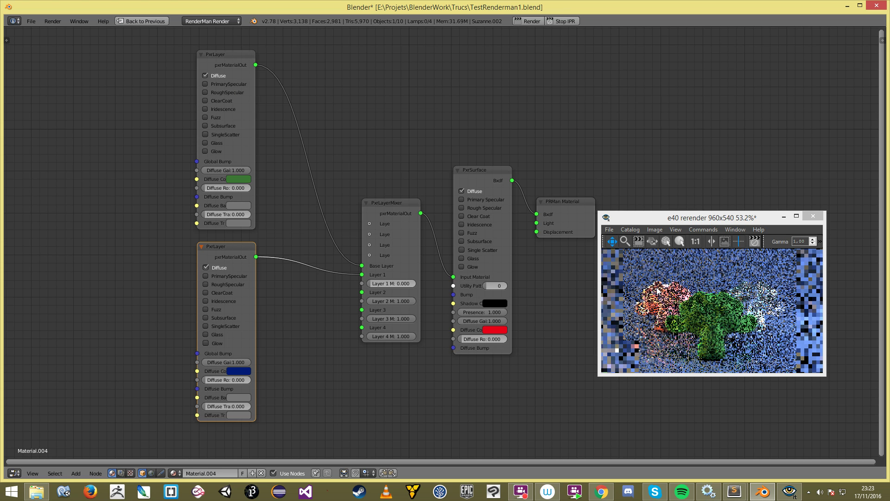
drag(378, 283, 407, 283)
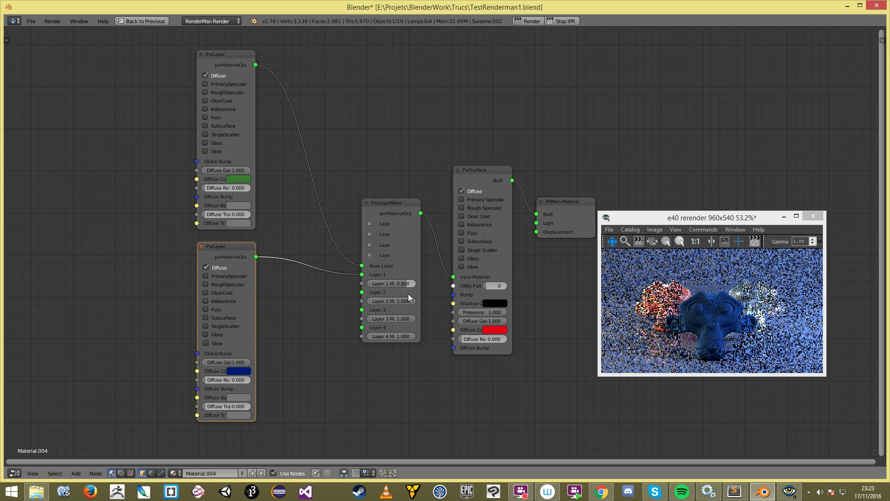
Step: Move both PxrLayer nodes up and left, then duplicate the blue PxrLayer
scroll(407, 294, up, 1)
middle_drag(377, 307, 428, 296)
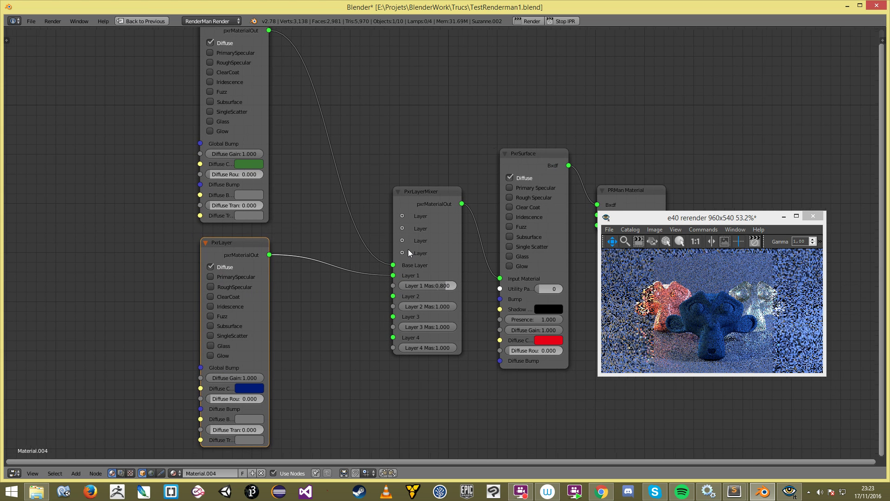
scroll(255, 280, down, 1)
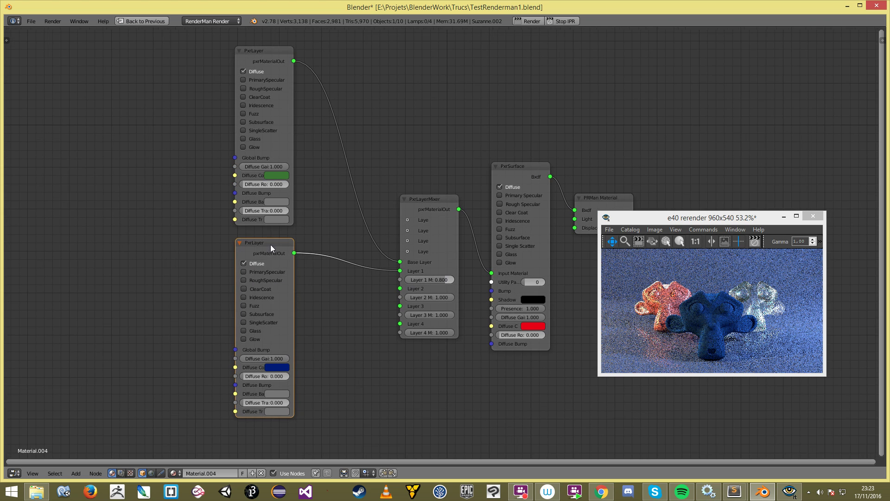
drag(271, 244, 292, 236)
key(b)
drag(268, 165, 399, 289)
key(g)
click(244, 177)
key(shift+d)
click(303, 304)
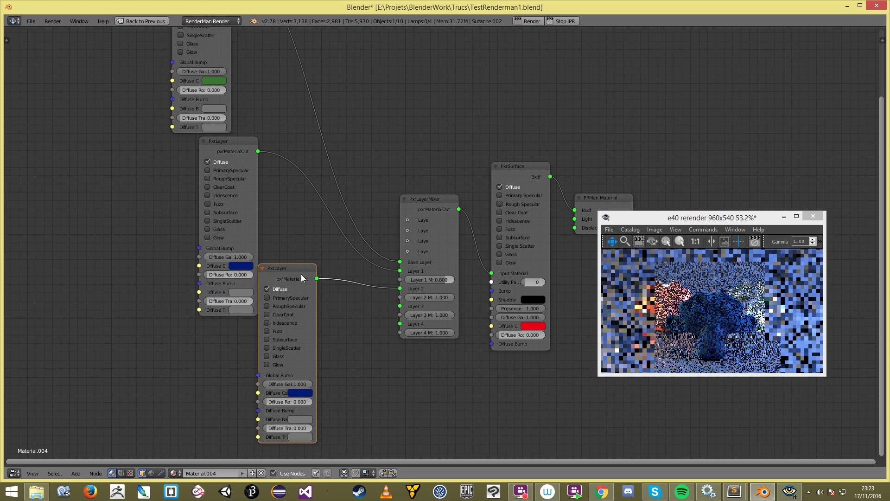
Step: Connect the third PxrLayer to the mixer's Layer 2 and make its diffuse colour orange
drag(301, 273, 312, 305)
click(316, 423)
click(310, 361)
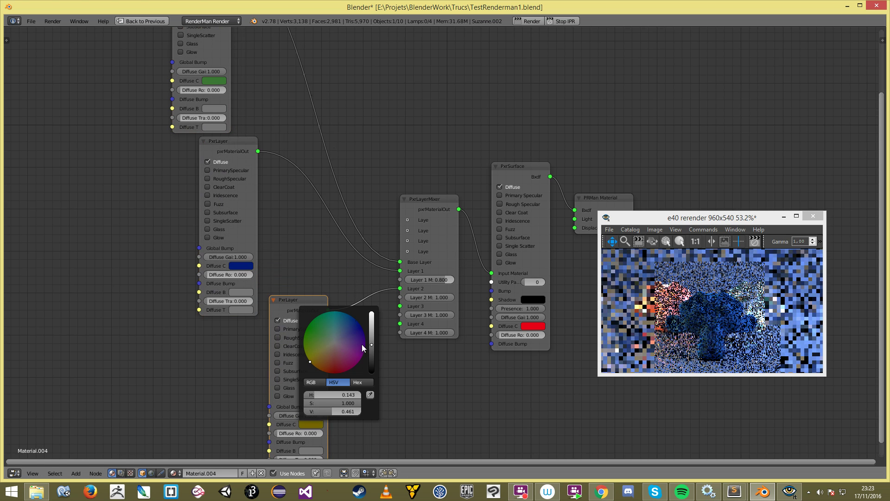
drag(372, 326, 371, 310)
click(321, 369)
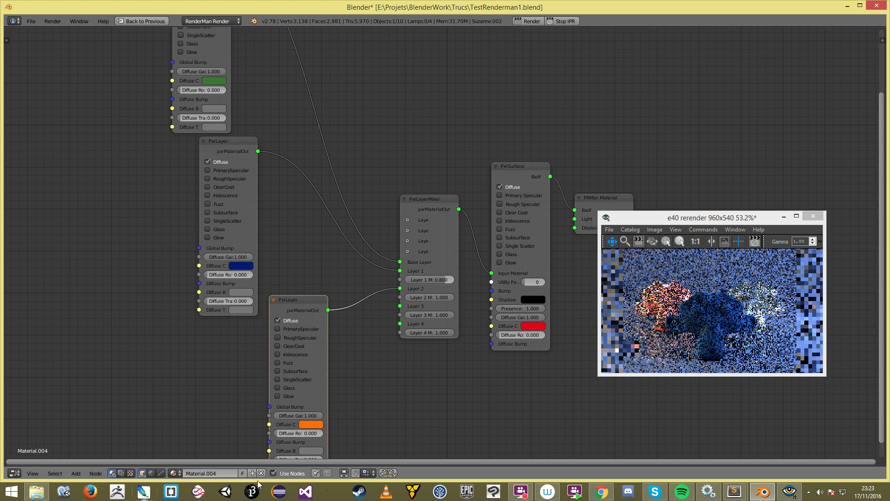
Step: Raise the Layer 1 mask to 1.000 and restart the interactive render
scroll(399, 363, down, 3)
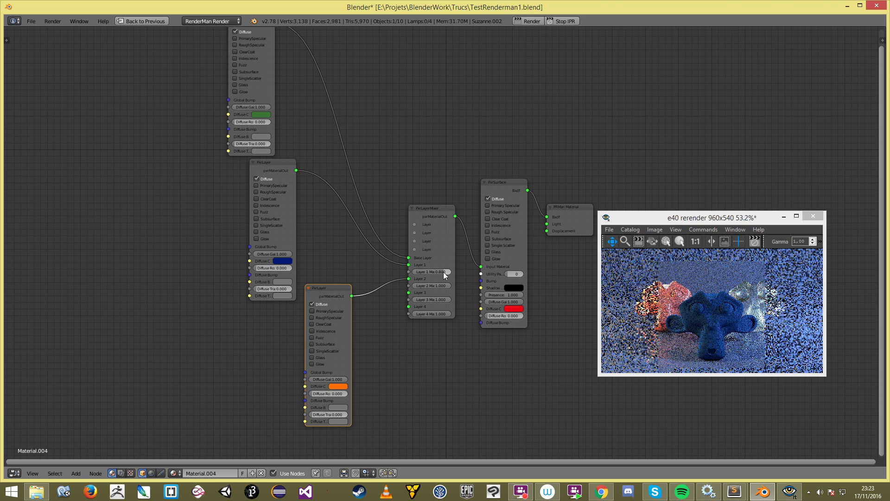
drag(443, 272, 451, 274)
scroll(426, 300, up, 2)
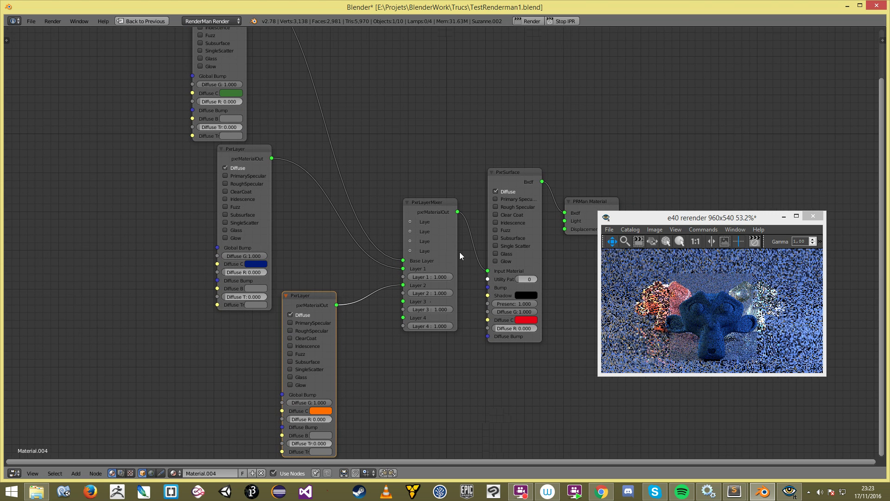
click(565, 21)
click(566, 23)
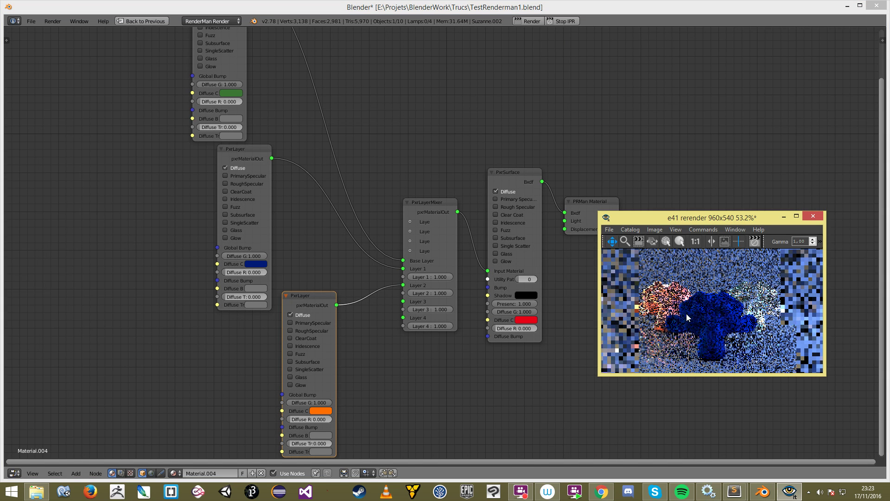
Step: Expand and enable Layer 2 in the PxrLayerMixer, zeroing both layer masks
click(410, 232)
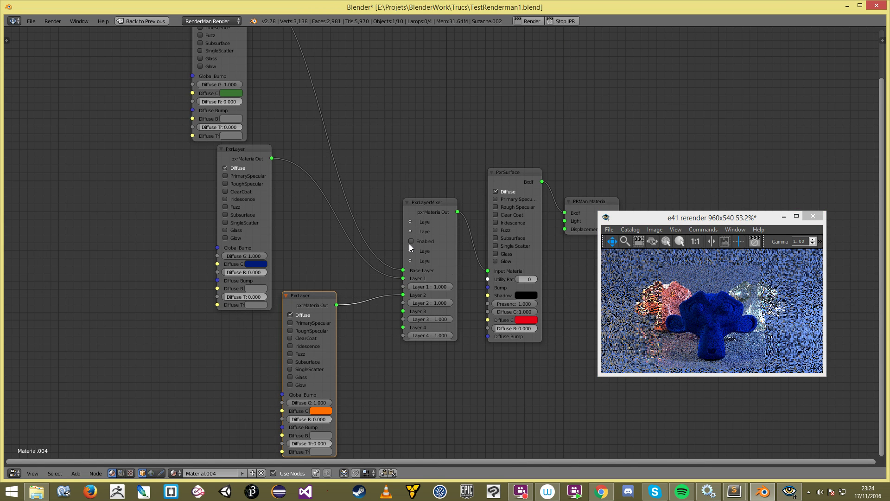
click(410, 242)
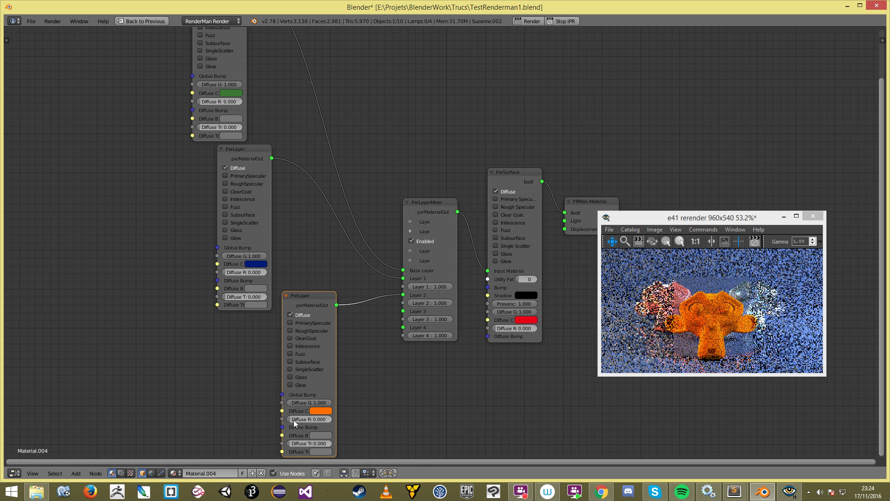
drag(444, 303, 411, 302)
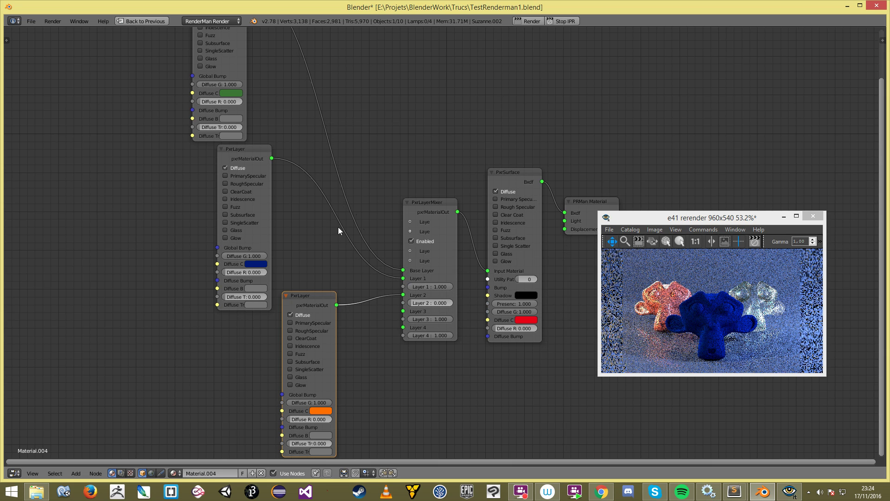
drag(446, 286, 412, 289)
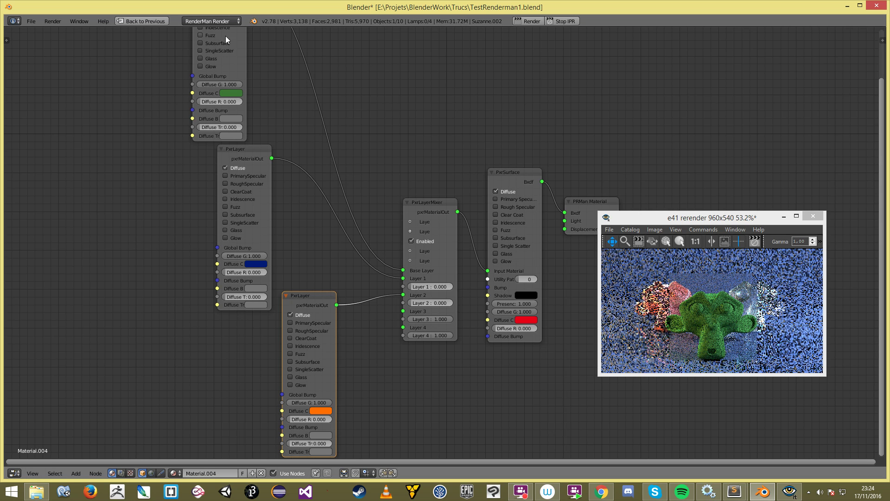
Step: Set the Layer 1 mask to 0.5 and the Layer 2 mask to about 0.236
click(430, 286)
text(0.5)
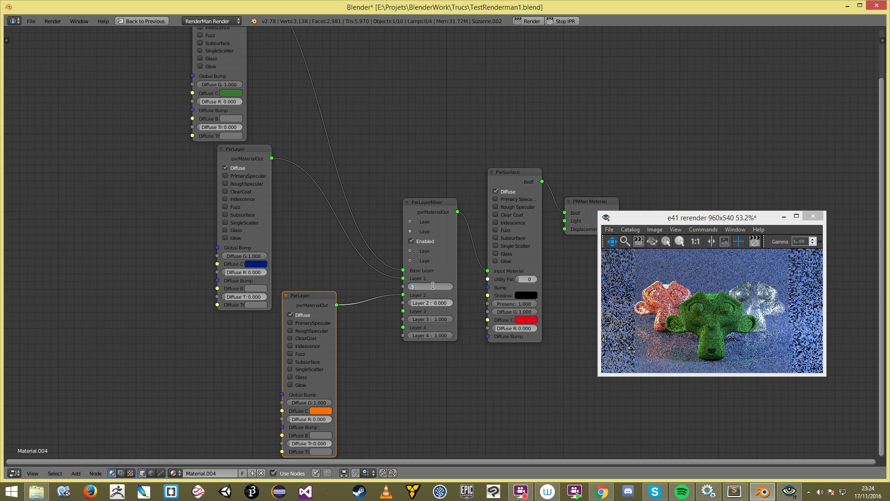
key(Return)
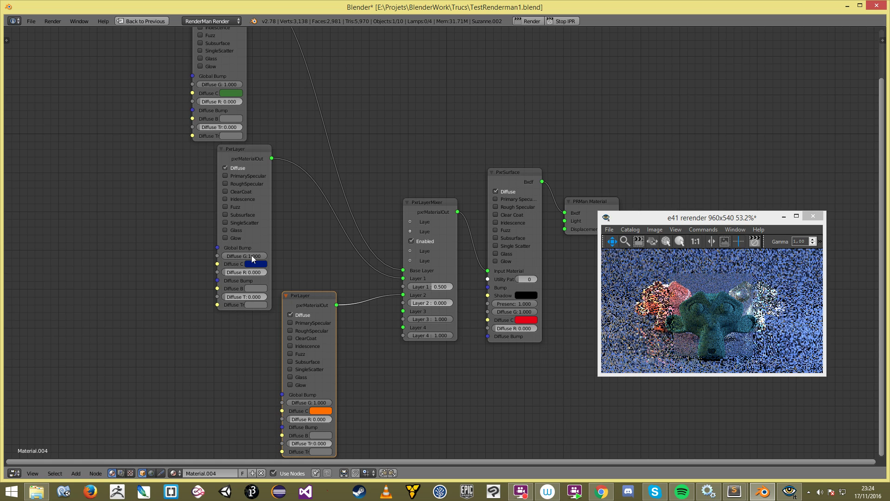
click(429, 303)
text(0.5)
key(Return)
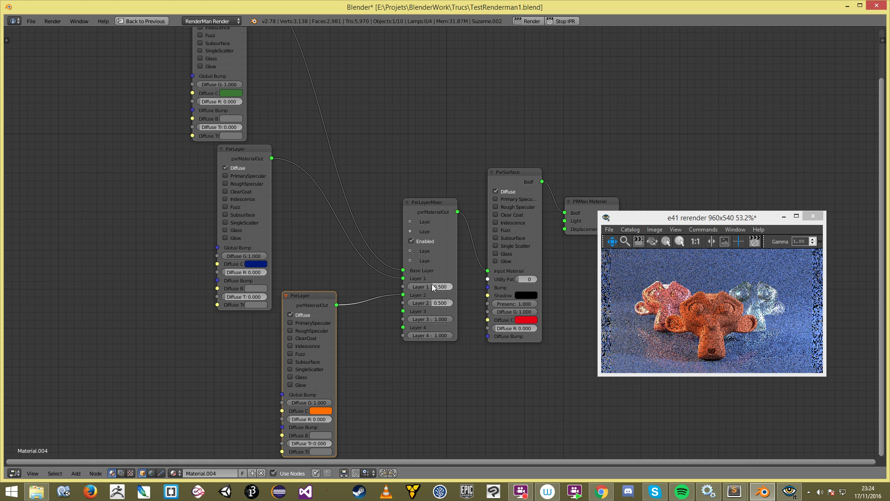
click(432, 302)
text(0)
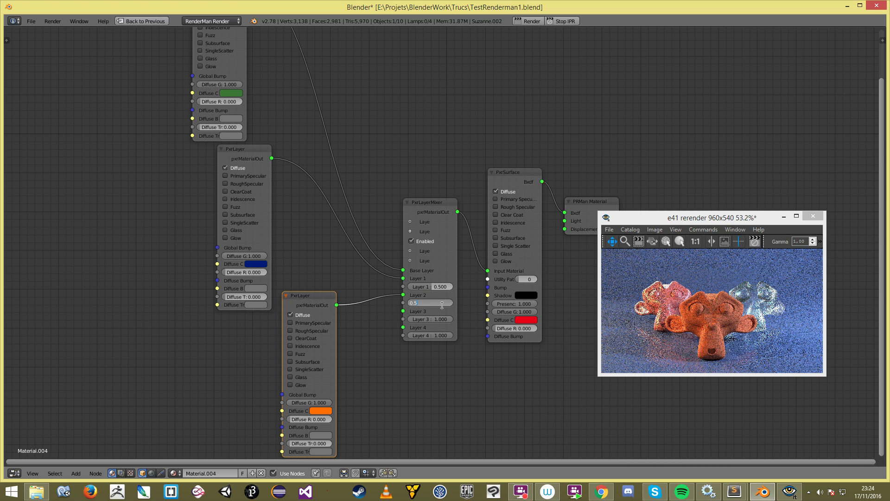
key(Return)
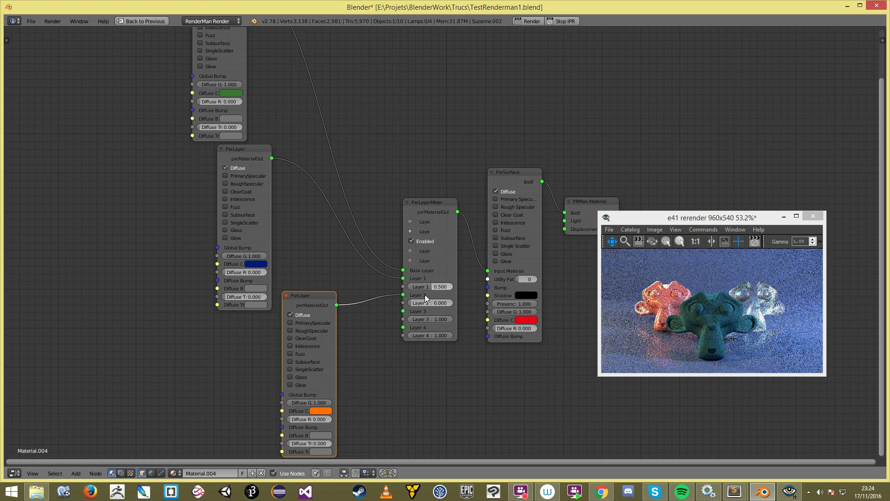
mouse_move(418, 302)
mouse_down()
mouse_move(435, 303)
mouse_move(414, 312)
mouse_up()
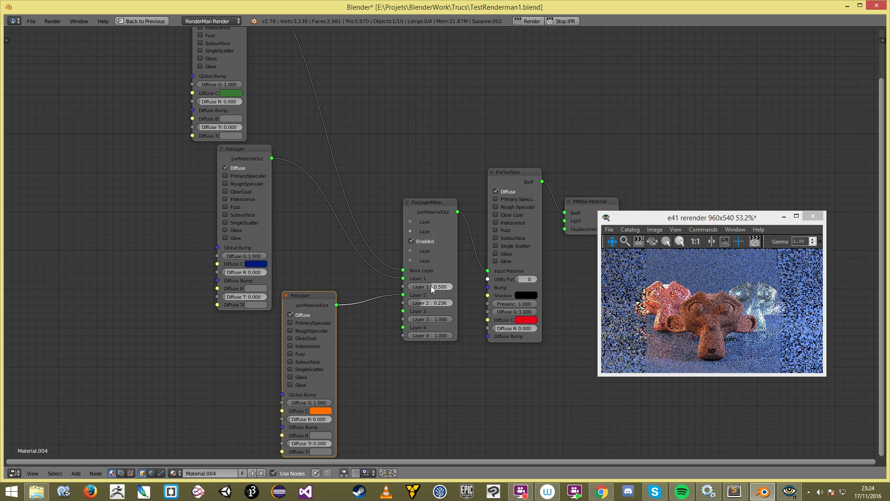
scroll(411, 286, down, 1)
Step: Turn on PrimarySpecular for the middle PxrLayer
middle_drag(379, 339, 395, 383)
scroll(256, 82, up, 1)
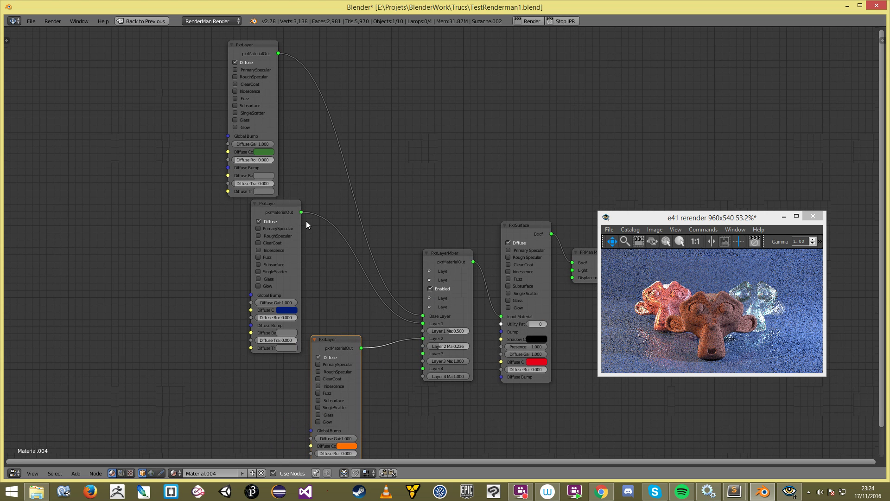
click(277, 229)
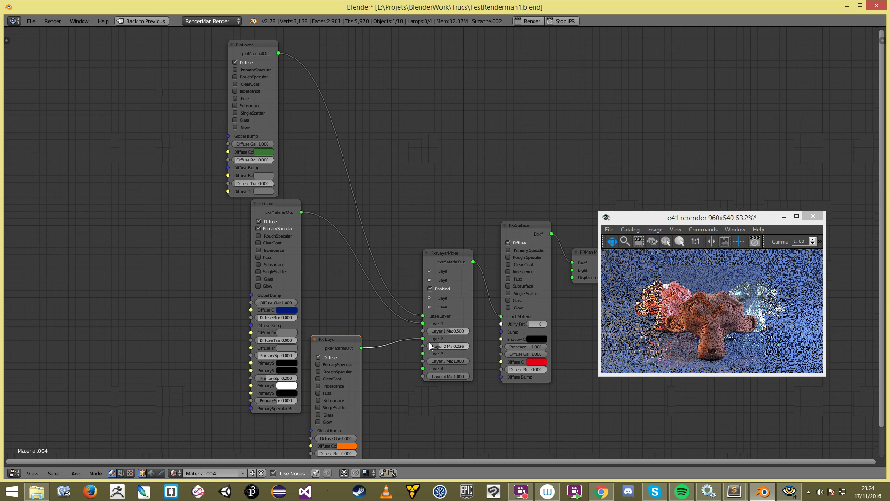
Step: Set the Layer 1 mask to 1.000 and Layer 2 mask to 0, then restart IPR
drag(448, 330, 474, 324)
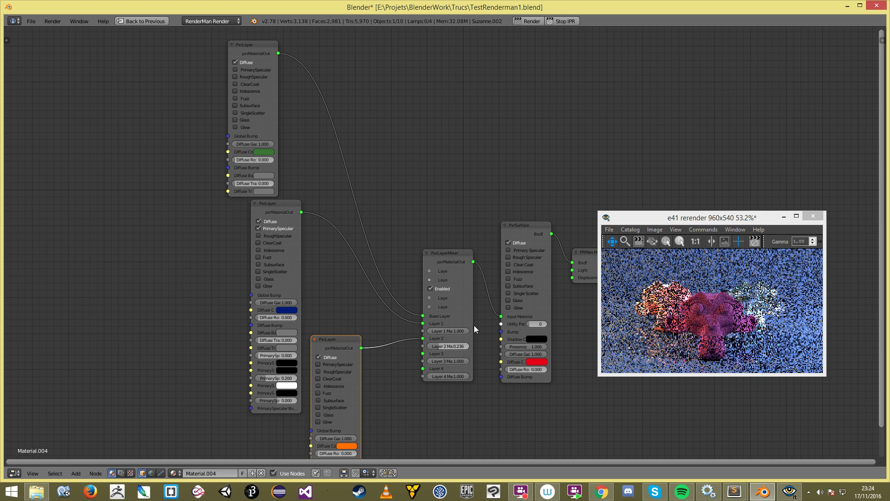
scroll(696, 313, up, 2)
mouse_move(696, 313)
mouse_down()
mouse_move(692, 273)
mouse_move(694, 297)
mouse_up()
drag(441, 344, 430, 345)
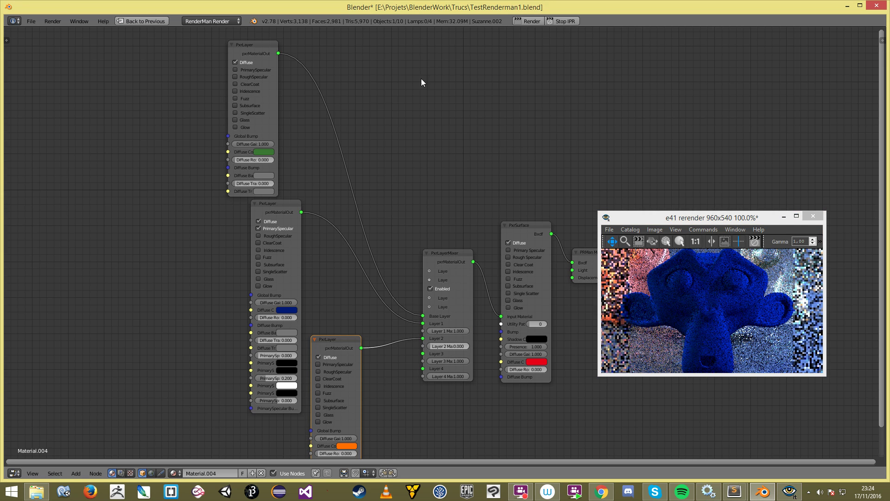
ctrl+scroll(292, 361, up, 1)
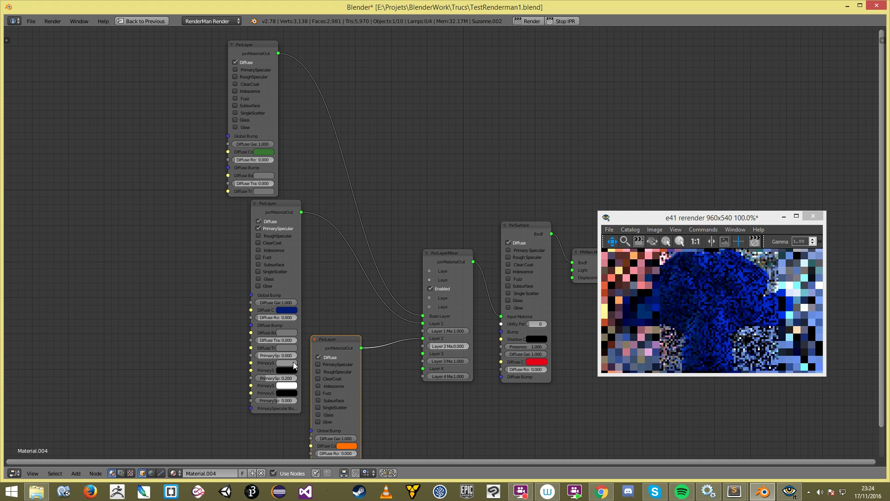
click(559, 20)
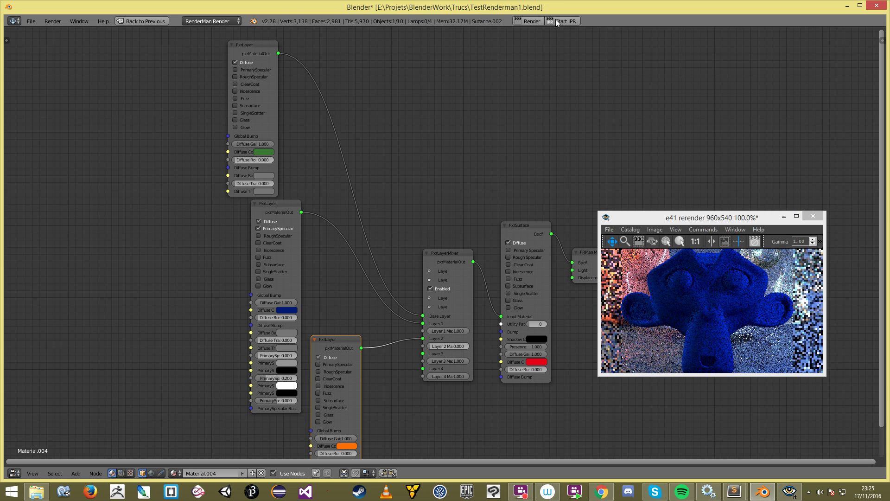
click(556, 20)
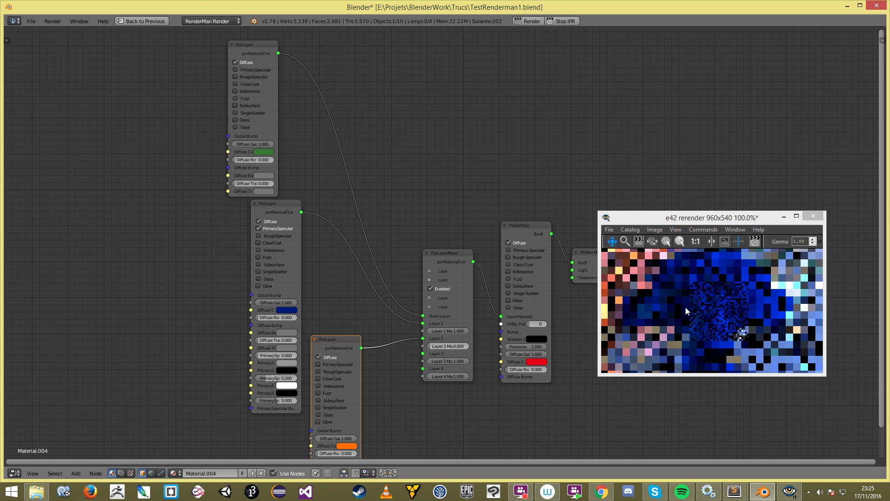
Step: Widen the middle PxrLayer node, lower the Layer 1 mask to 0.1, and restart IPR
click(248, 365)
drag(300, 359, 314, 354)
click(756, 324)
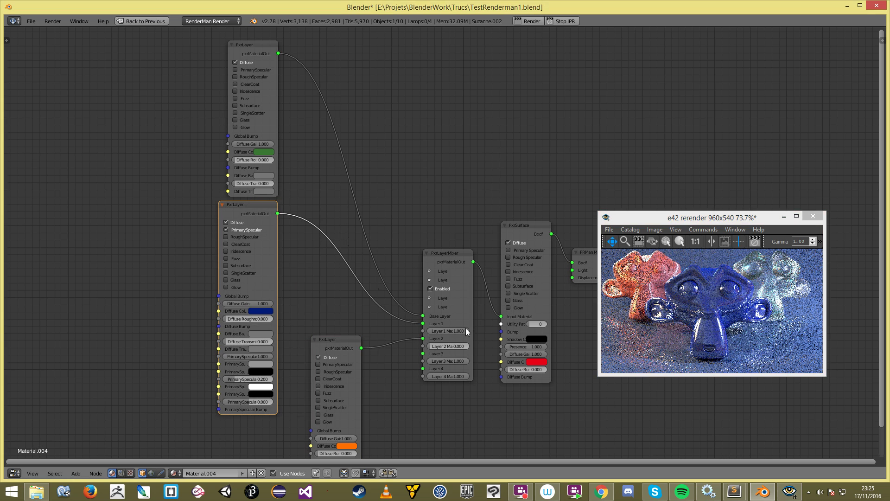
drag(466, 329, 424, 331)
key(ctrl+z)
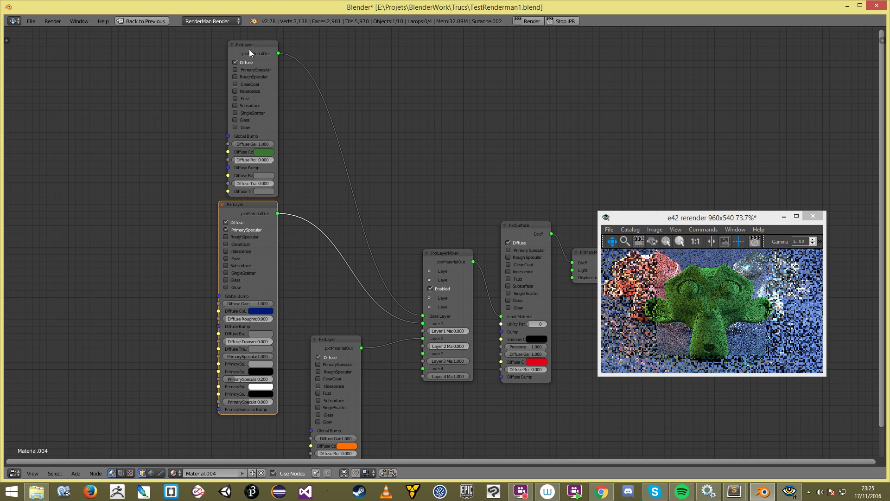
drag(438, 331, 434, 330)
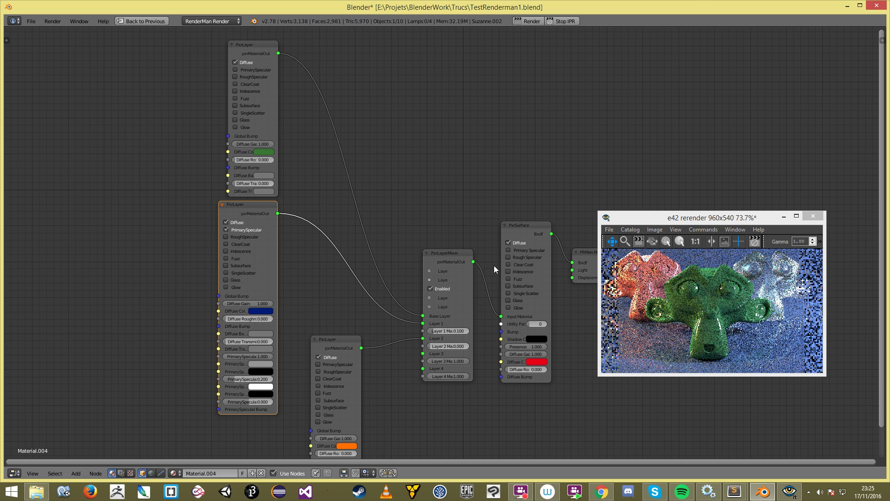
click(568, 21)
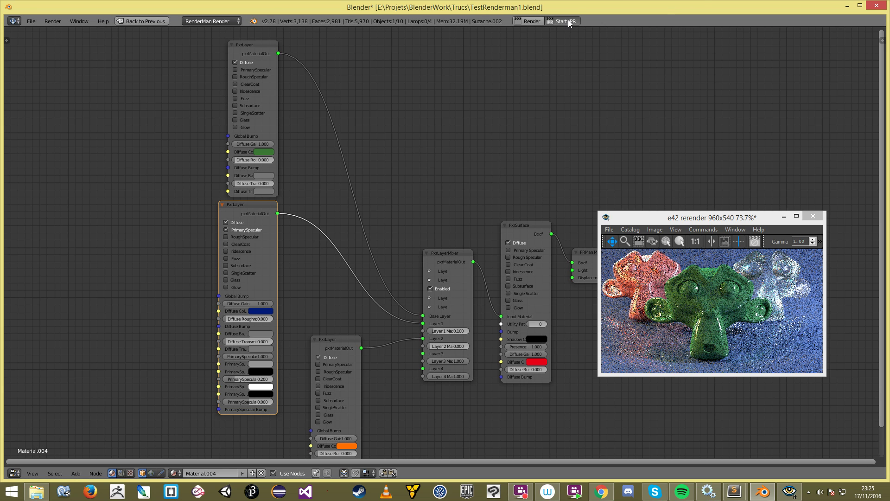
click(569, 21)
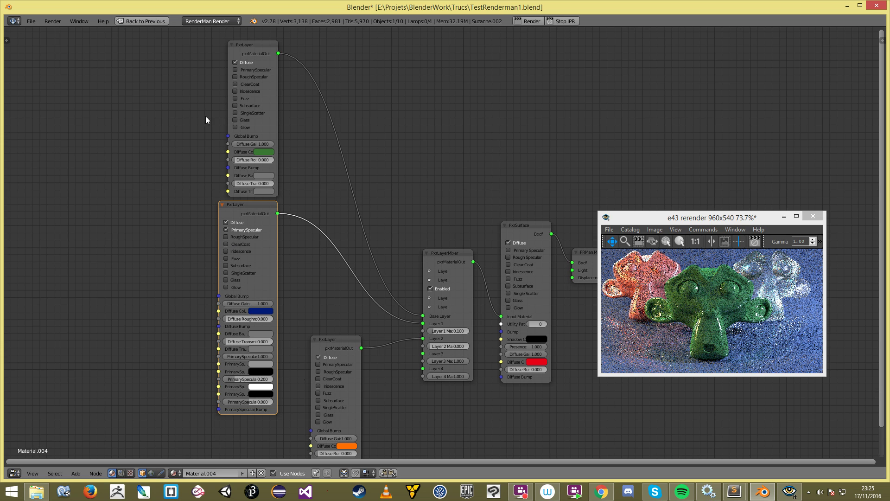
Step: Enable PrimarySpecular on the top PxrLayer, nudge the Layer 1 mask, and restart IPR
click(260, 69)
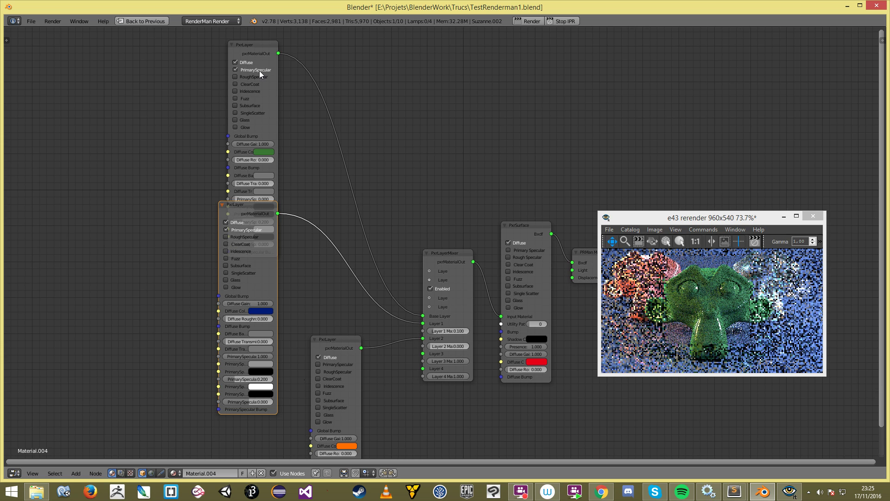
drag(255, 206, 254, 273)
drag(429, 330, 428, 330)
click(564, 21)
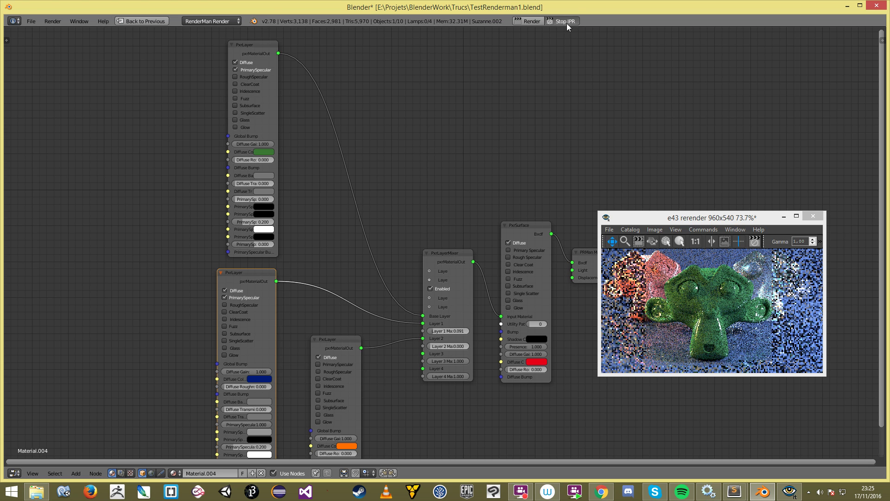
click(566, 23)
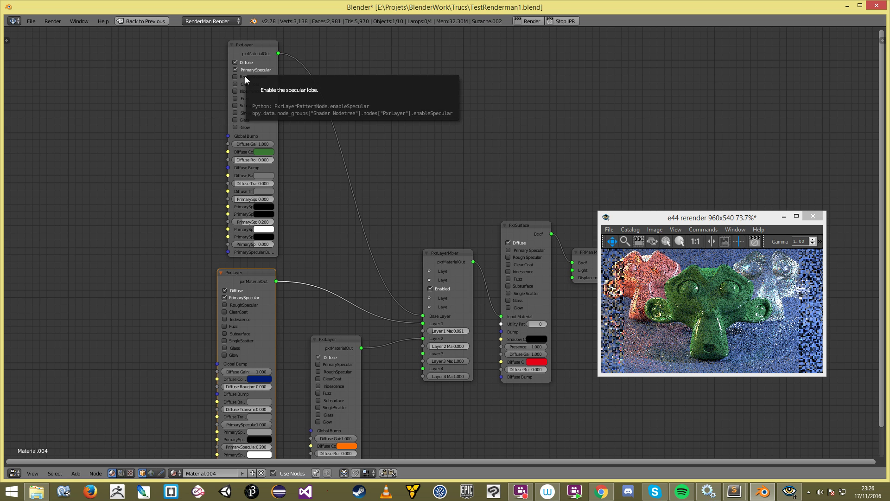
scroll(259, 296, down, 2)
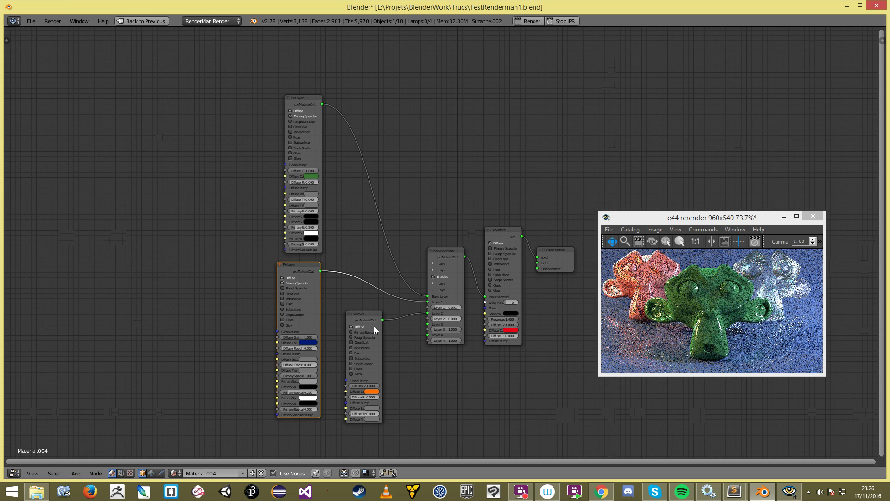
scroll(675, 311, down, 2)
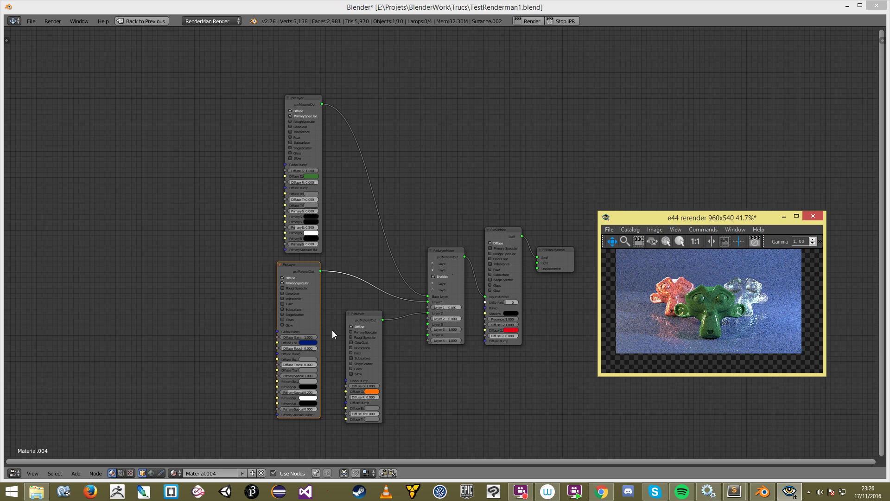
Step: Browse the Add node menu, shrink the render preview, and restore the full workspace layout
key(shift+a)
mouse_move(497, 153)
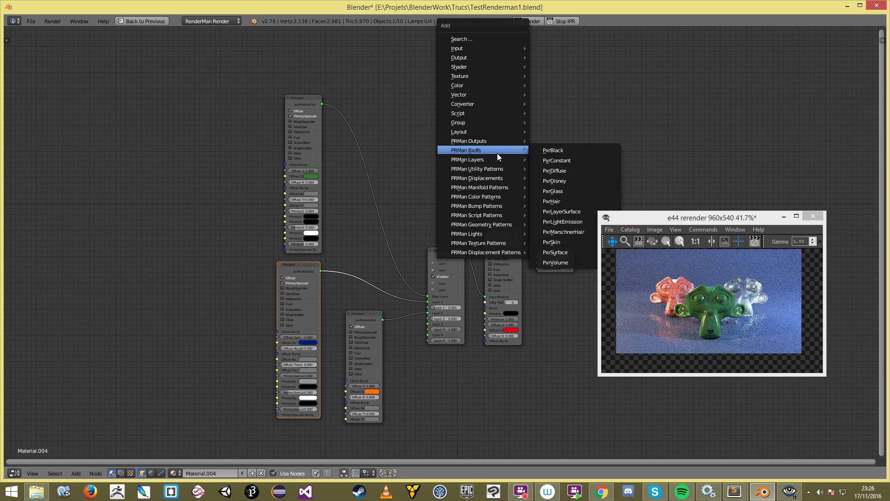
mouse_move(492, 66)
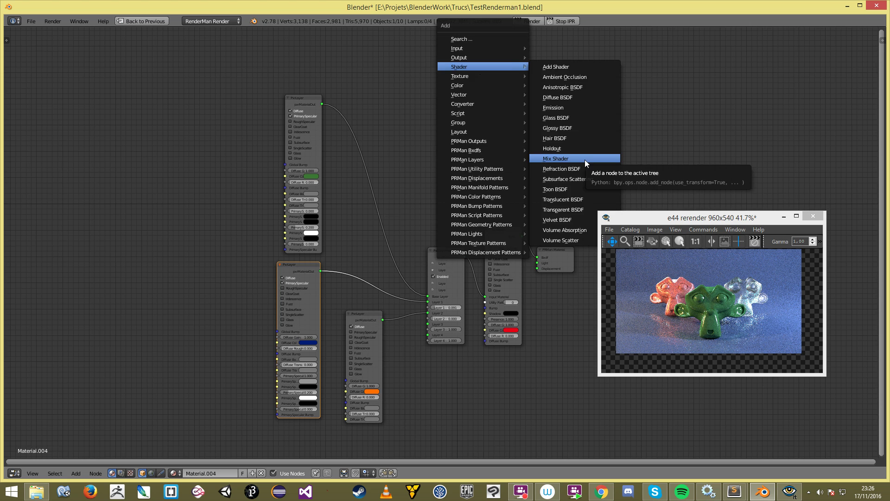
scroll(468, 236, down, 2)
scroll(473, 240, up, 3)
drag(824, 375, 788, 355)
click(452, 307)
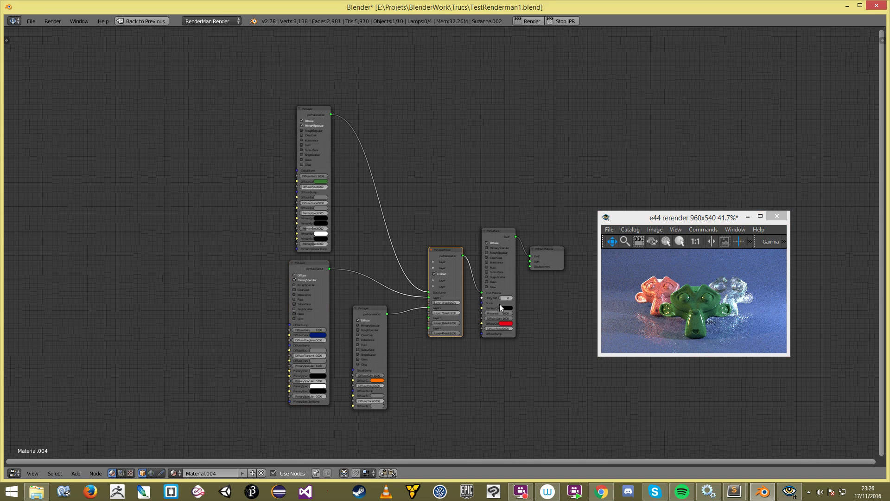
key(ctrl+Up)
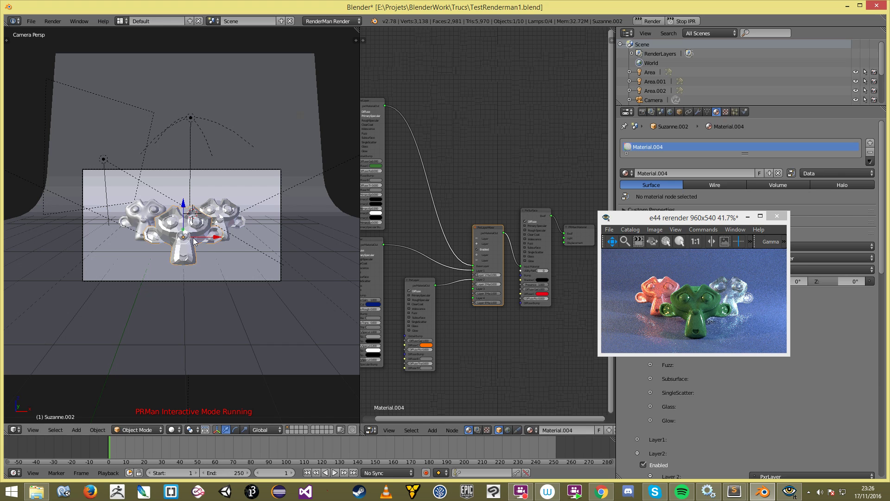
Step: Delete the Suzanne.002 monkey, place the 3D cursor, and stop the interactive render
key(Delete)
scroll(242, 232, up, 1)
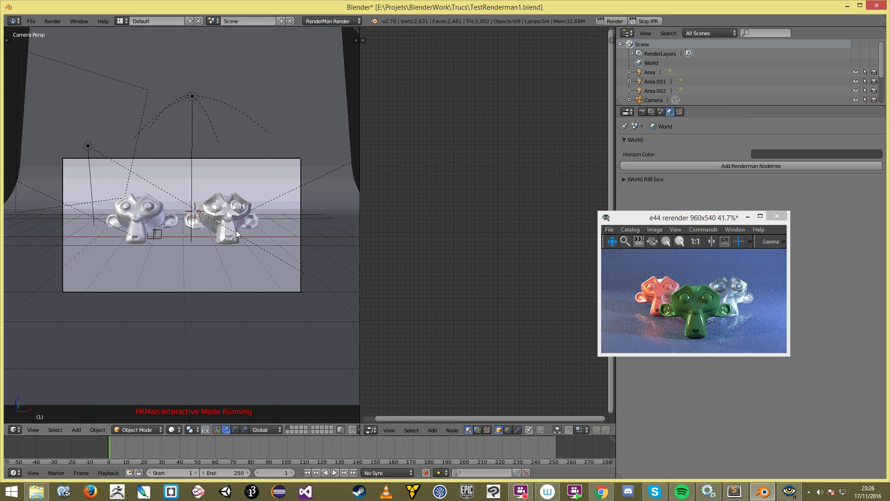
right_click(226, 222)
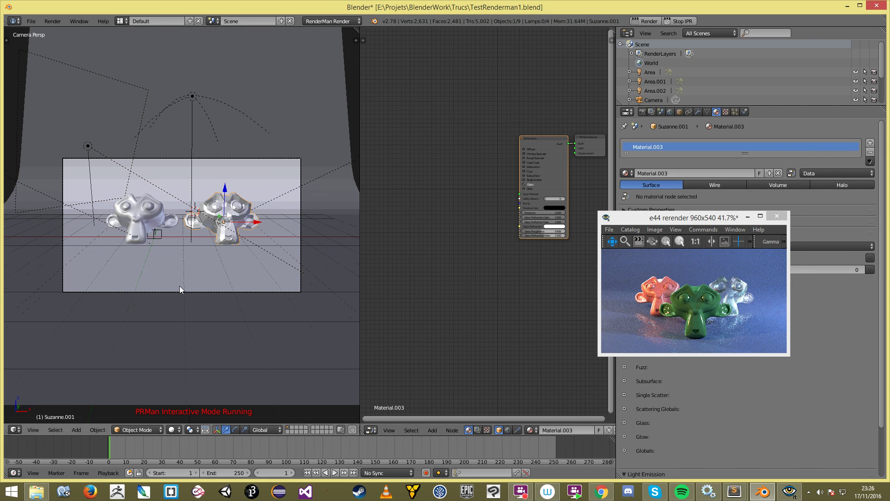
click(176, 286)
scroll(177, 286, down, 2)
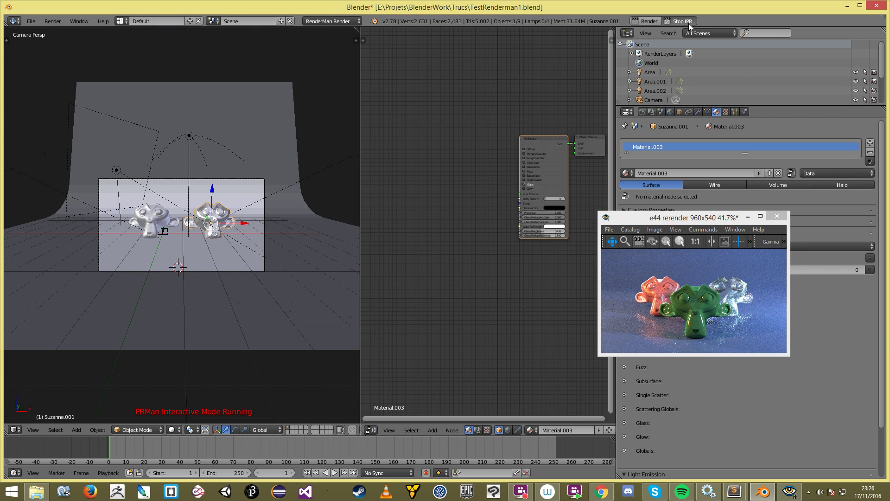
click(689, 22)
scroll(175, 243, up, 3)
key(shift+a)
Step: Add a cube and move it in front of the monkeys
mouse_move(187, 256)
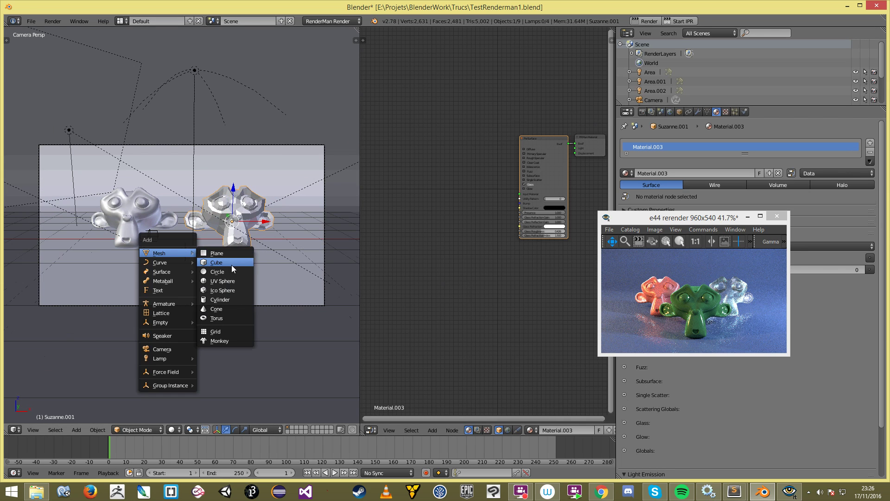
click(232, 263)
key(KP_3)
key(z)
scroll(237, 242, up, 3)
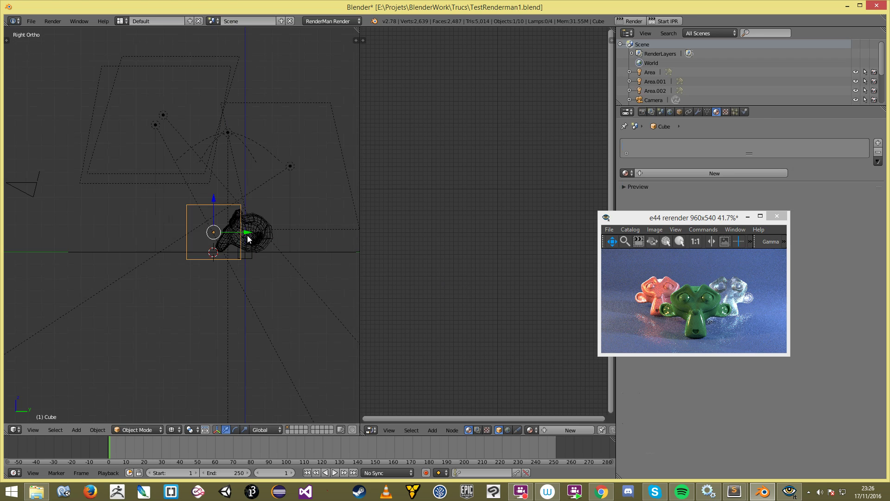
key(g)
key(g)
click(346, 236)
key(g)
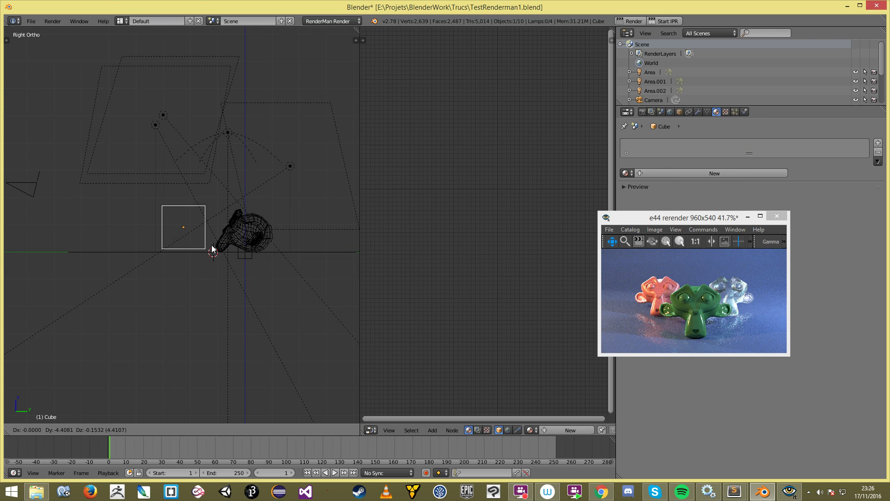
click(211, 247)
key(z)
middle_drag(212, 247, 301, 267)
Step: Set the cube's RenderMan geometry primitive type to Sphere
click(679, 111)
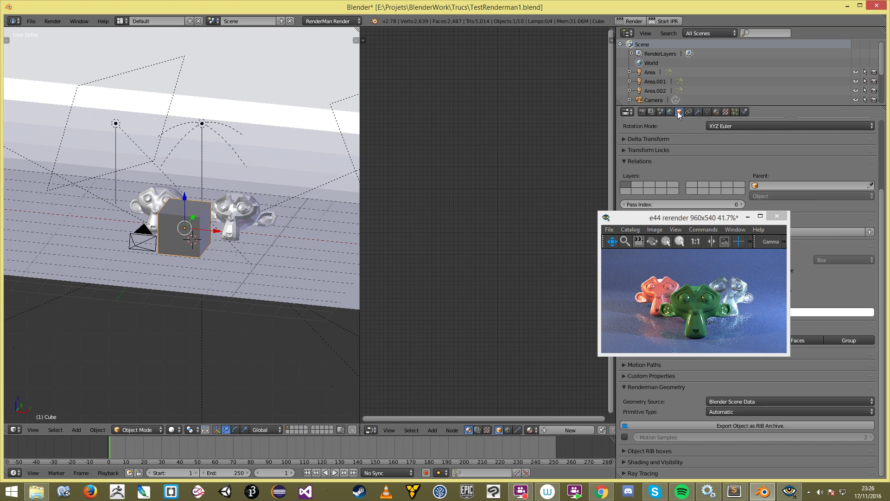
drag(672, 217, 536, 201)
click(755, 410)
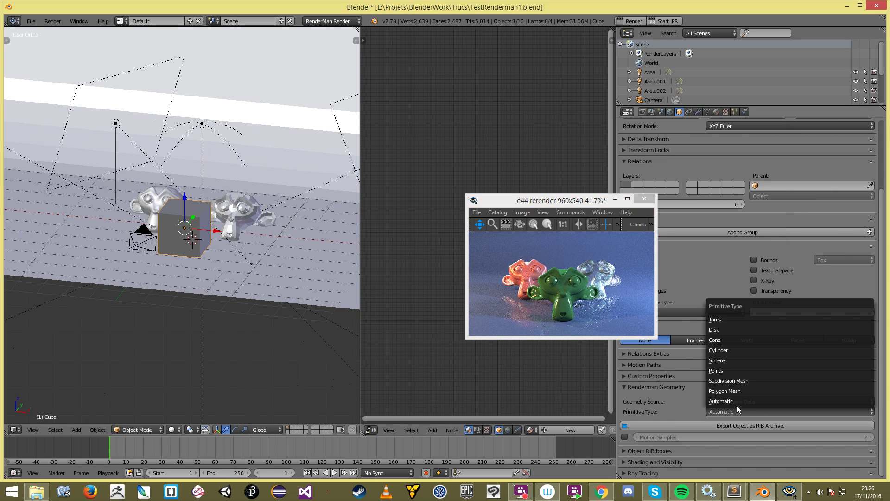
click(730, 360)
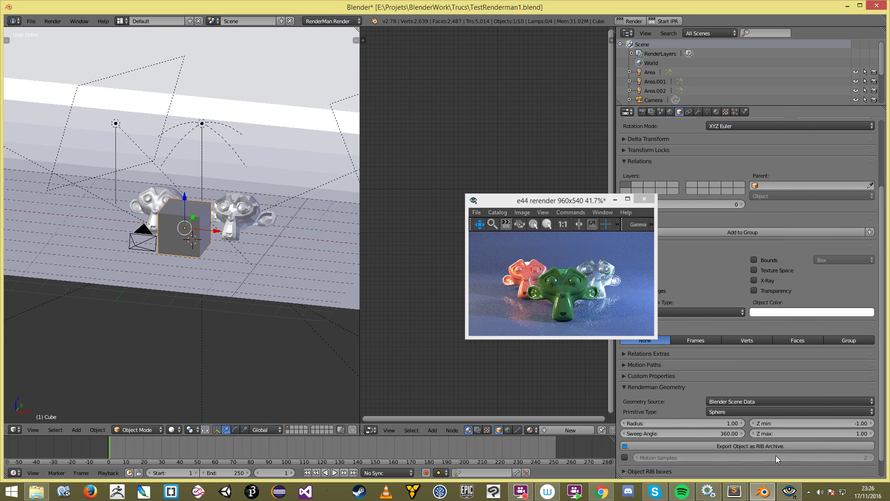
Step: Give the cube a new material, Material.005
scroll(232, 238, up, 3)
key(KP_1)
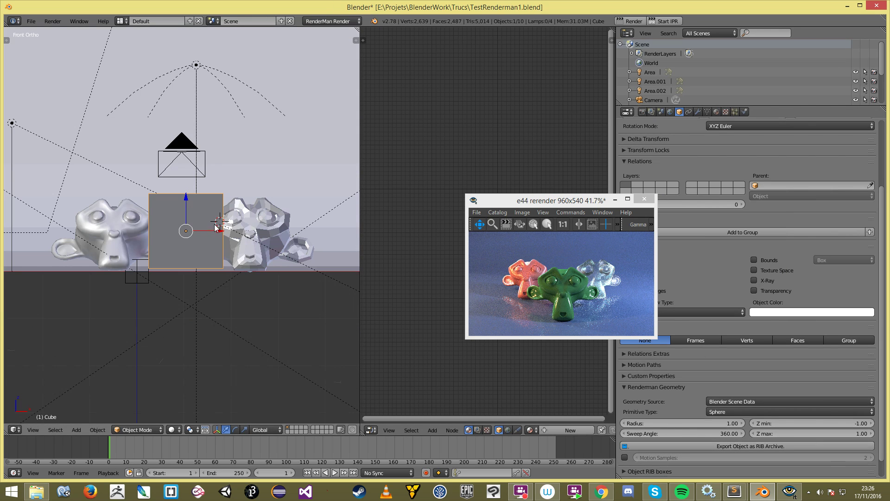
drag(556, 206, 724, 227)
click(717, 112)
click(716, 173)
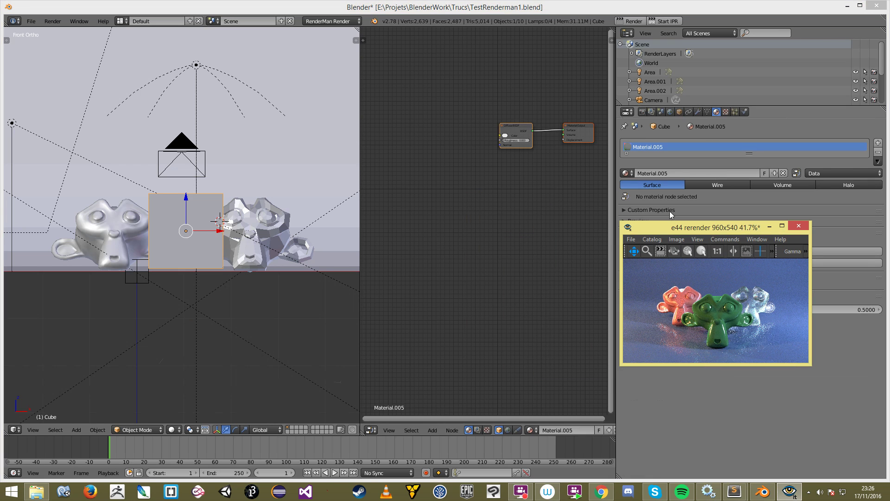
Step: Add a RenderMan node tree to the cube's material and delete the leftover Cycles Diffuse and output nodes
scroll(521, 431, down, 4)
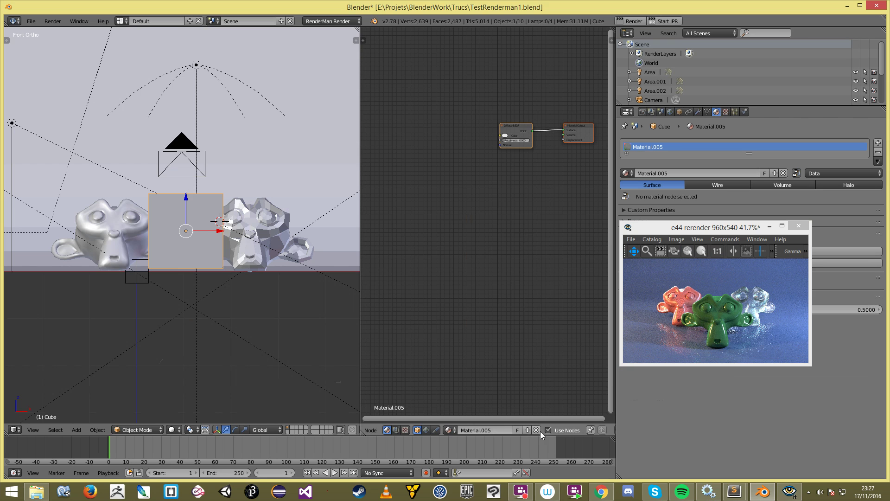
drag(700, 228, 716, 287)
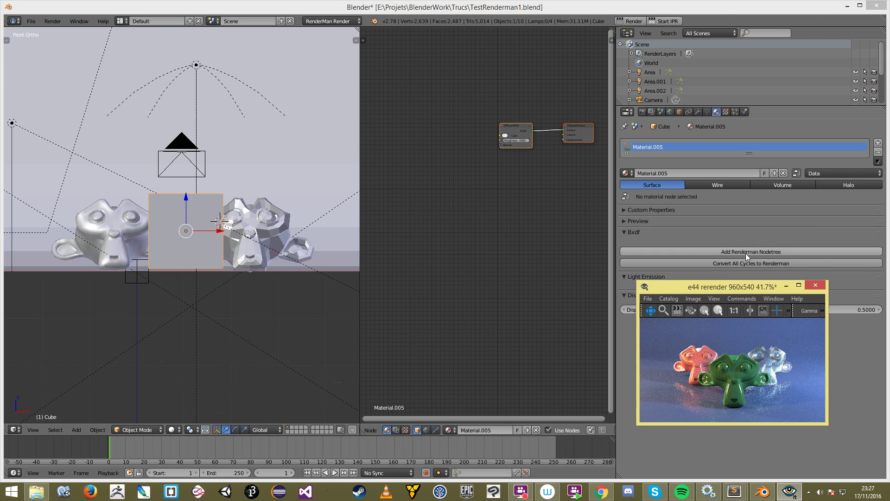
click(745, 253)
scroll(499, 211, up, 1)
key(a)
key(b)
drag(488, 91, 565, 151)
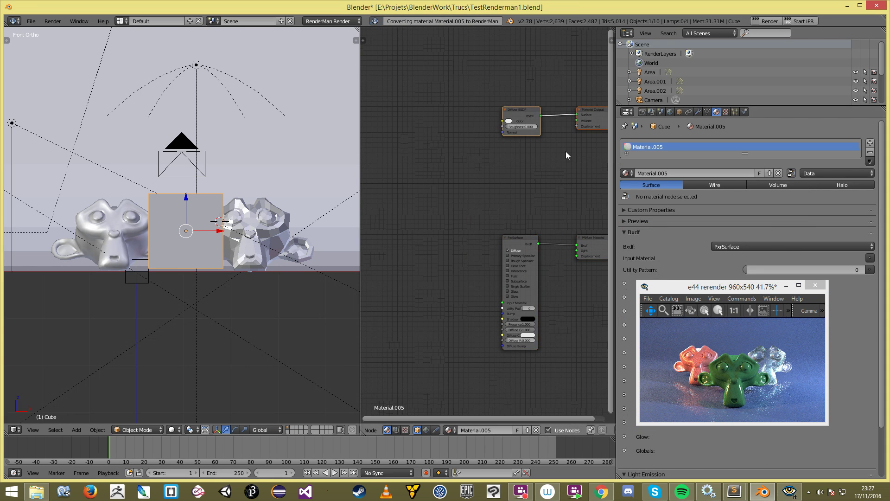
key(x)
key(Home)
Step: Enable Primary Specular on the PxrSurface node and set its Diffuse Color to purple
drag(458, 148, 455, 138)
scroll(456, 155, up, 3)
click(451, 150)
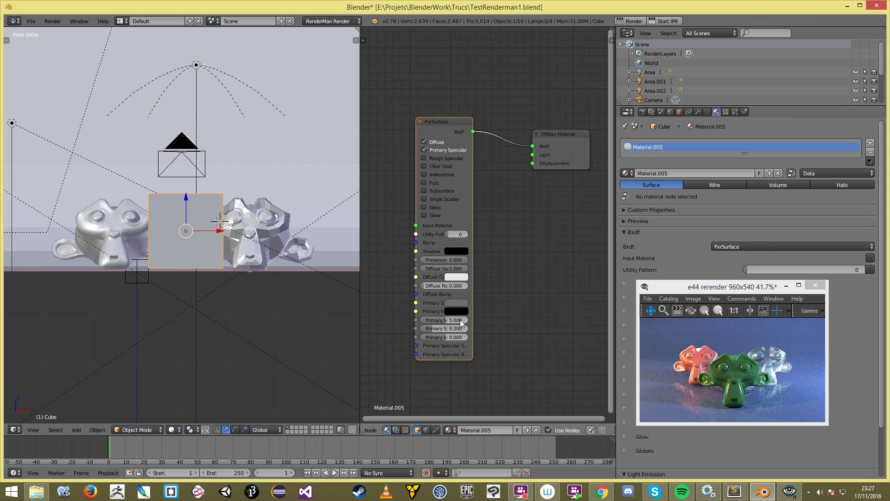
click(456, 277)
click(475, 206)
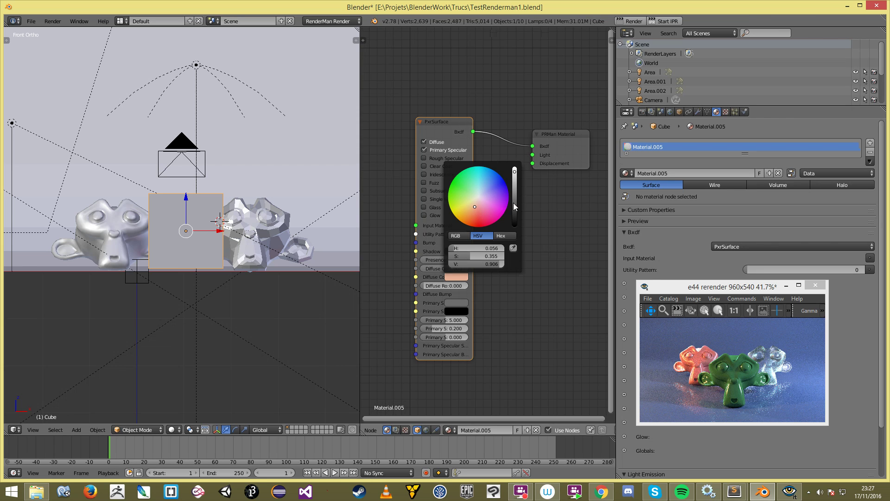
click(514, 198)
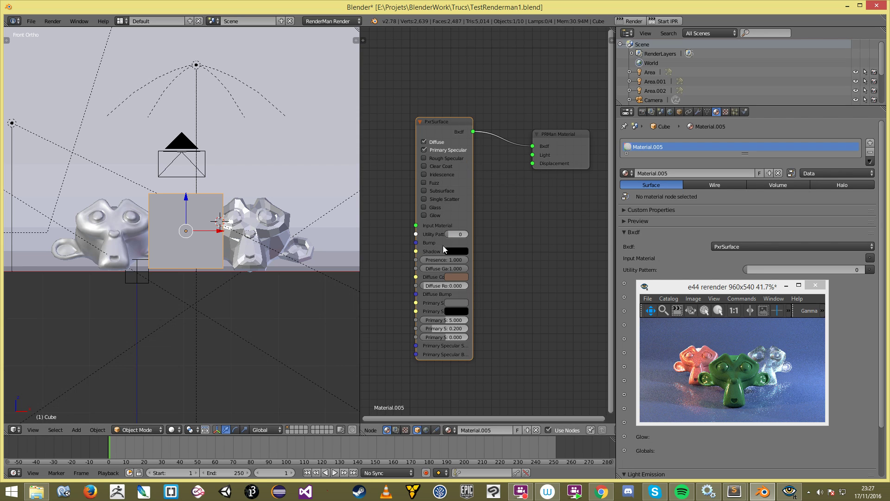
click(452, 275)
drag(472, 195, 483, 190)
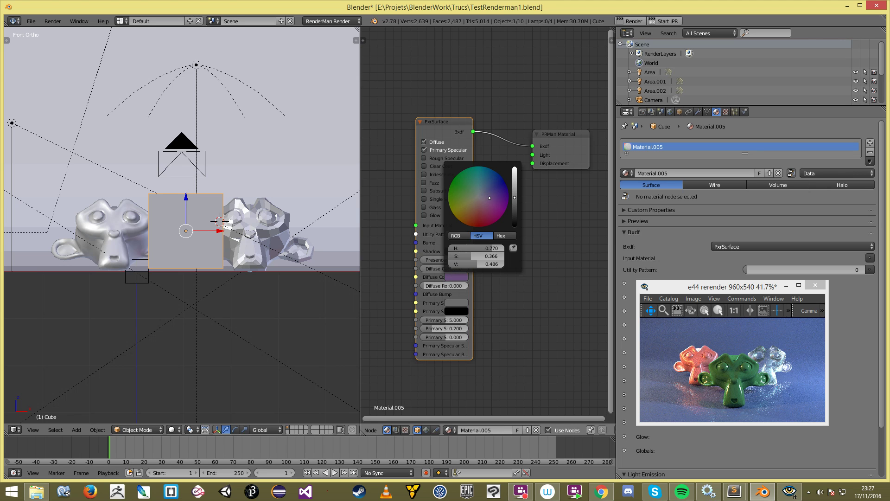
Step: Restart the interactive RenderMan render and view it through the scene camera
scroll(512, 243, down, 2)
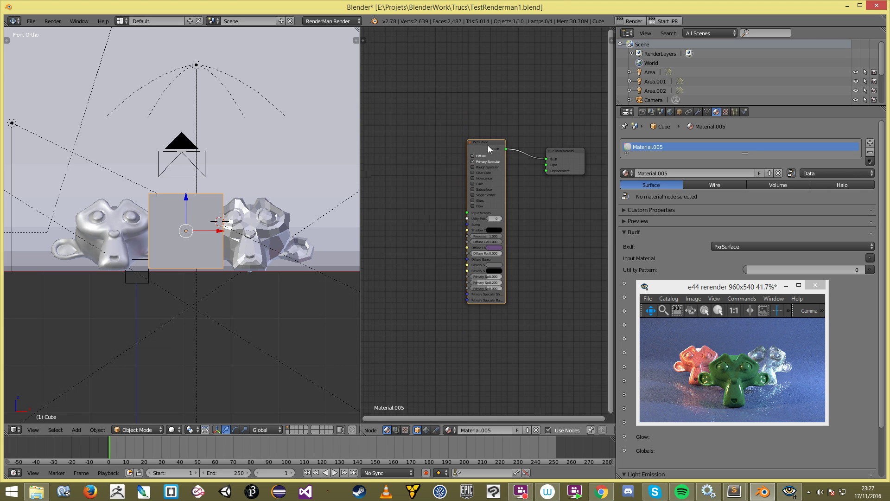
drag(488, 149, 468, 78)
click(669, 21)
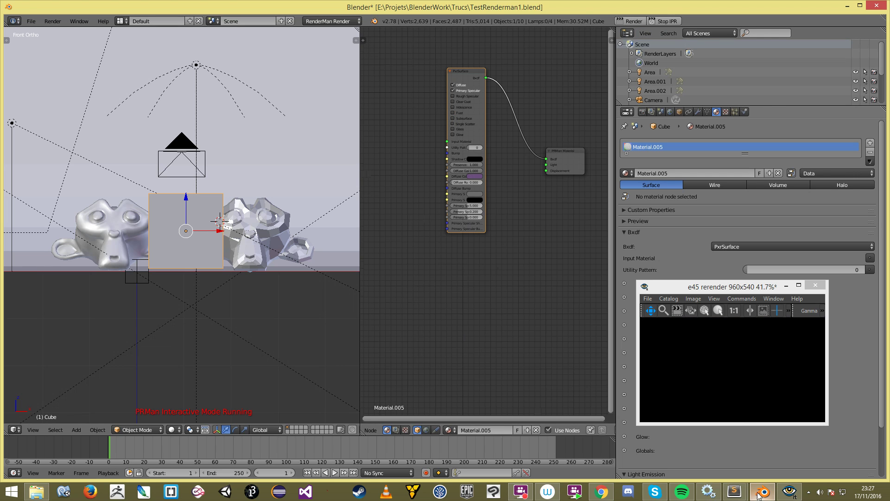
click(234, 262)
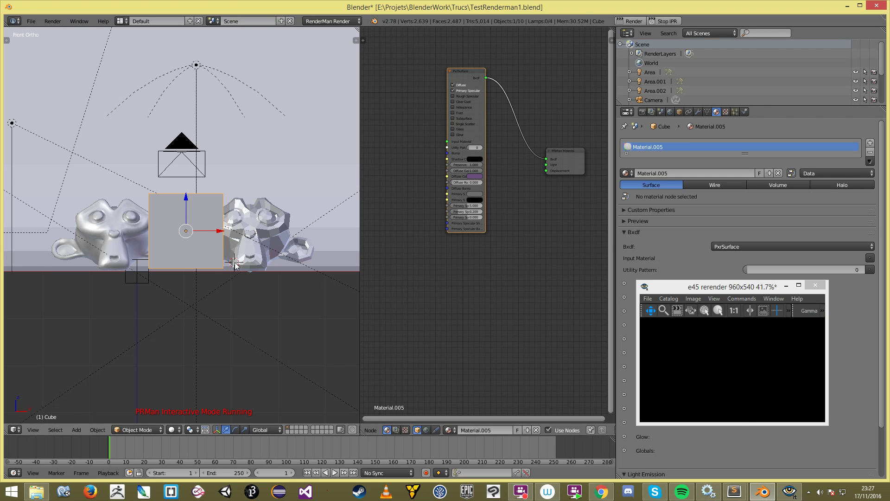
key(KP_0)
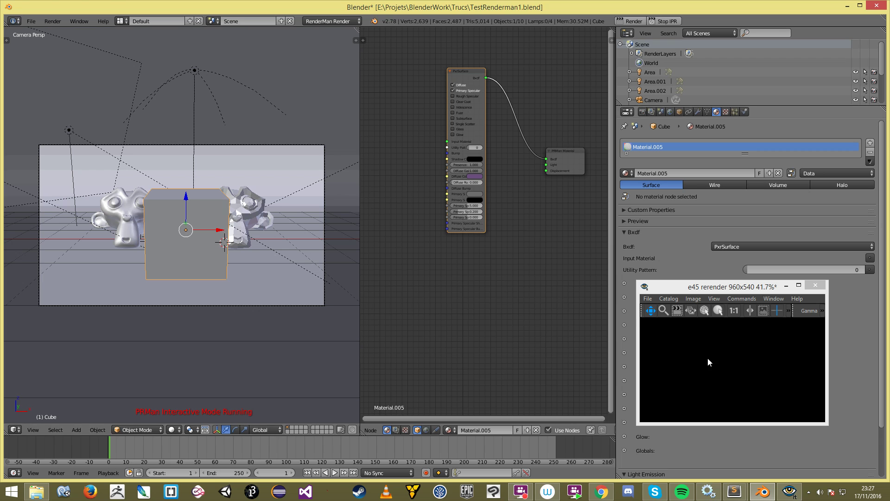
click(707, 357)
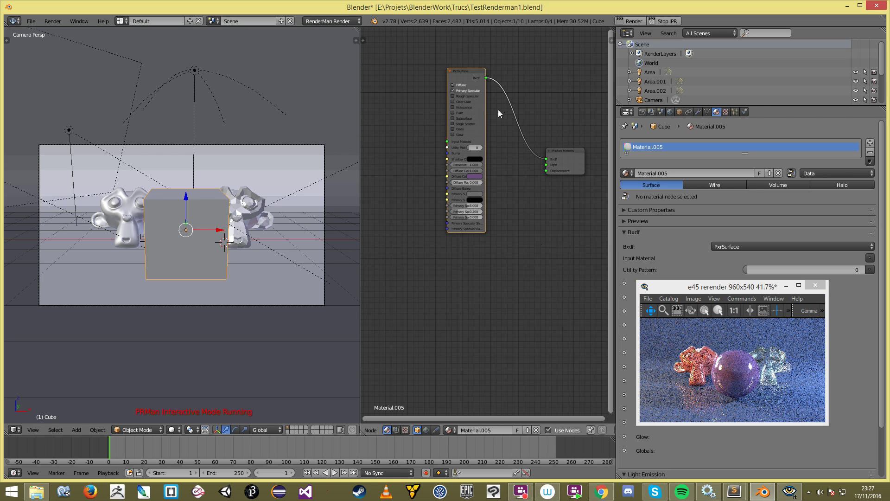
scroll(479, 96, up, 3)
Step: Add a PxrDisplace node and wire it into the material's Displacement input
scroll(491, 236, up, 1)
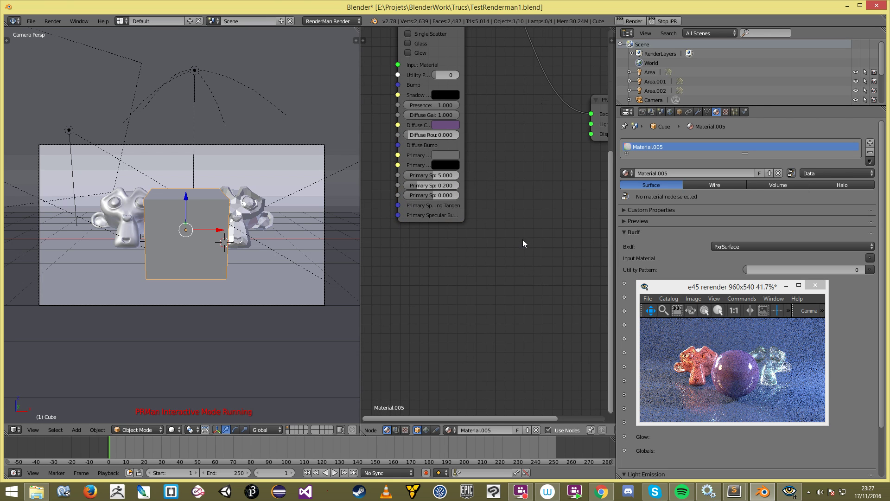
key(shift+a)
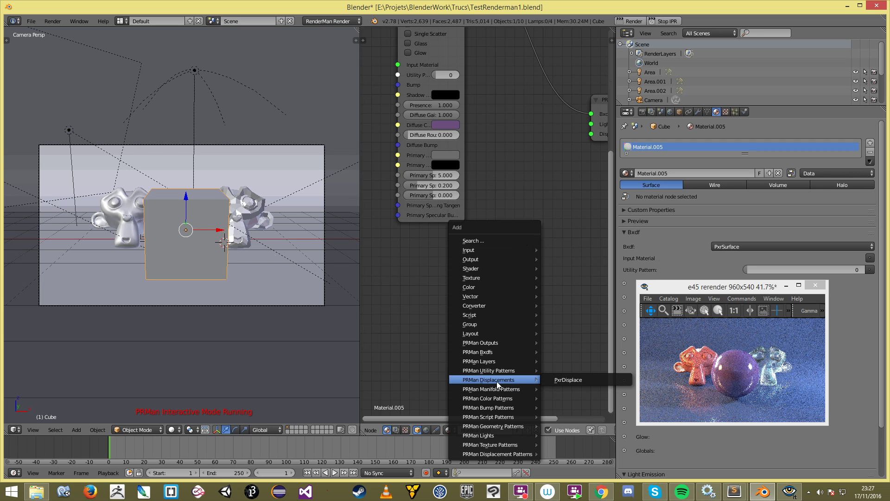
click(569, 379)
drag(506, 239, 539, 179)
drag(491, 233, 460, 295)
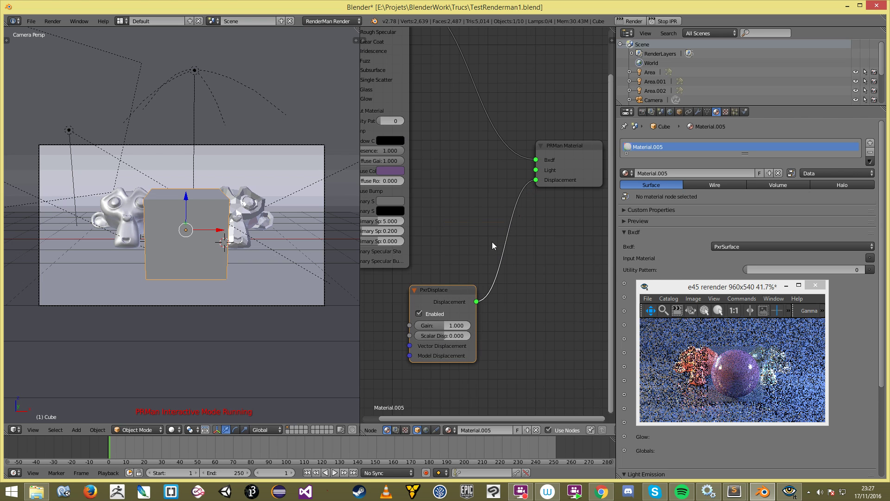
middle_drag(422, 339, 517, 298)
scroll(516, 306, down, 1)
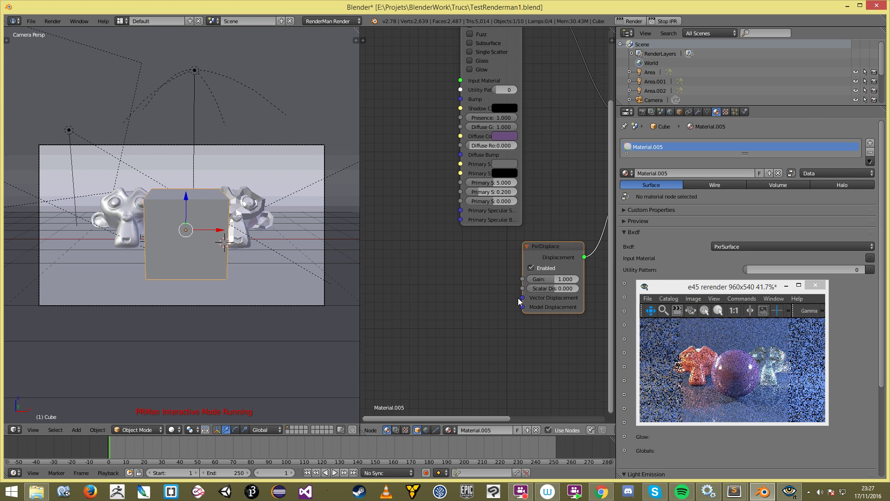
Step: Bring up the add-node list of PRMan Texture Patterns beside PxrDisplace's Scalar Displacement input
drag(521, 288, 467, 288)
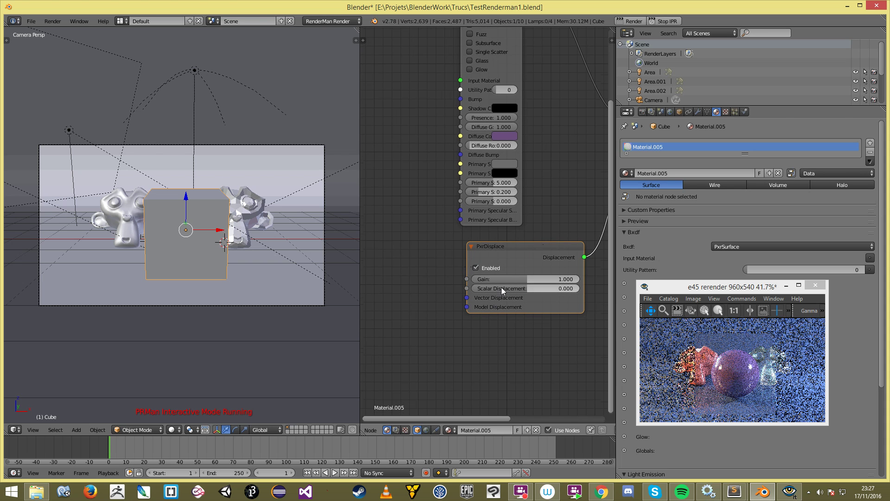
scroll(492, 291, down, 1)
middle_drag(492, 291, 491, 309)
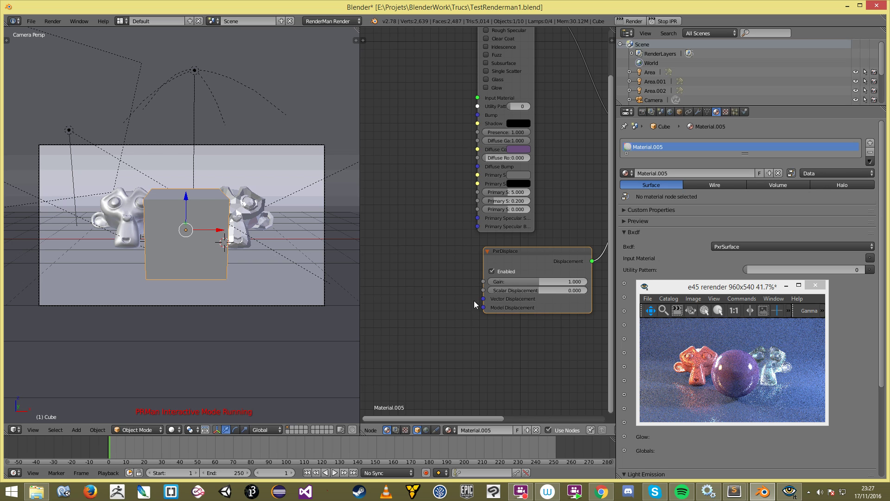
drag(482, 289, 438, 285)
key(shift+a)
mouse_move(429, 285)
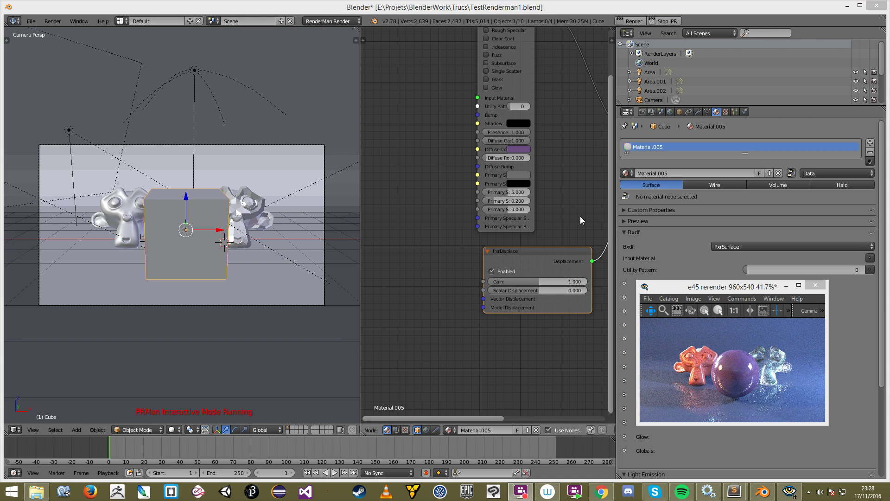
key(shift+a)
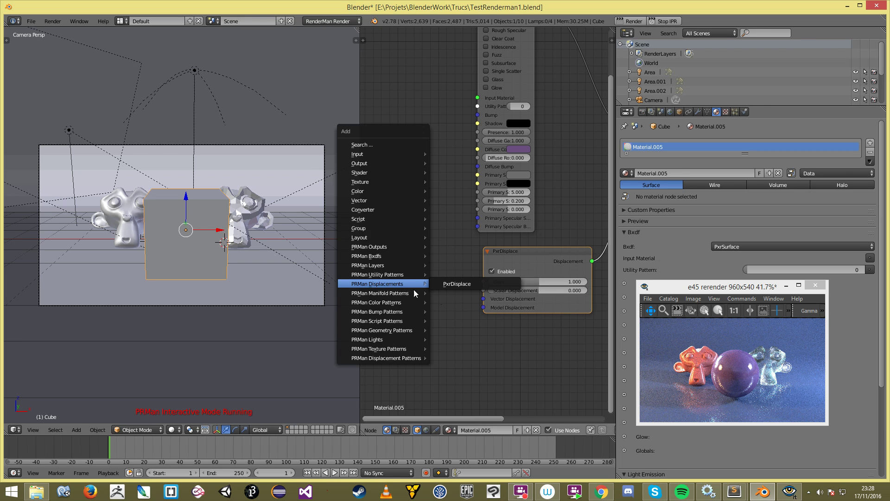
mouse_move(409, 348)
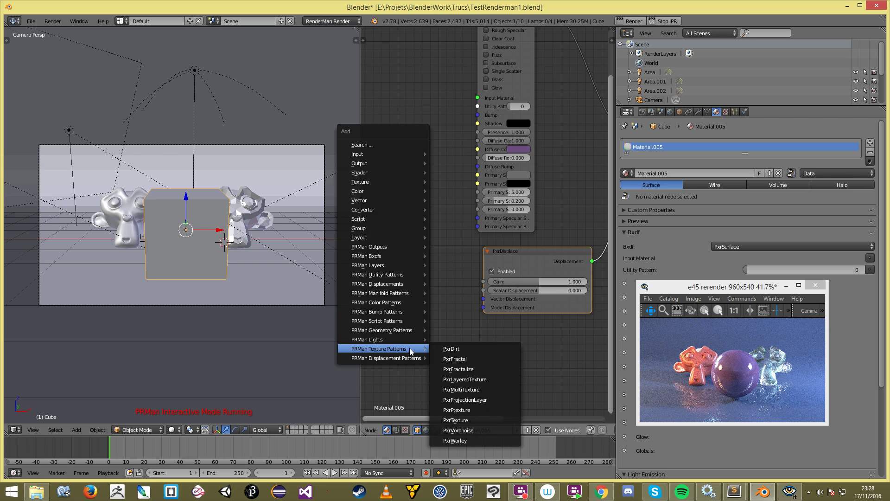
Step: Place a PxrFractal node left of PxrDisplace and plug its resultF into Scalar Displacement
click(495, 360)
click(392, 251)
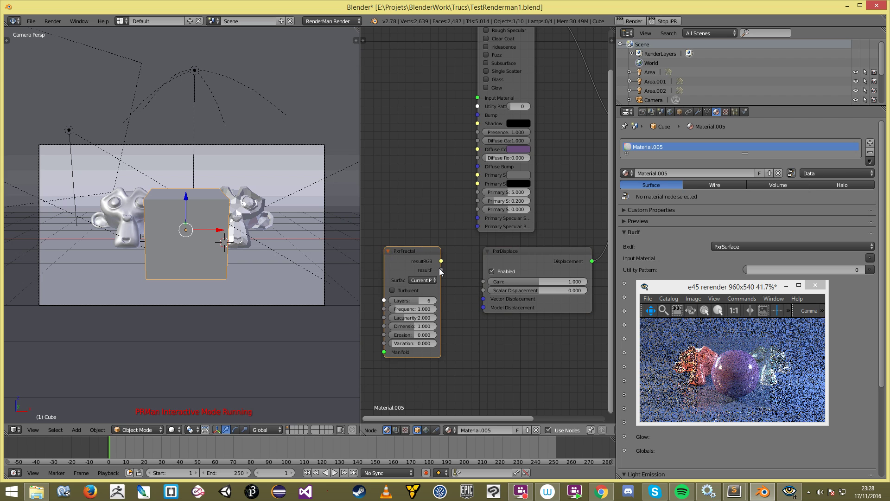
drag(441, 270, 484, 291)
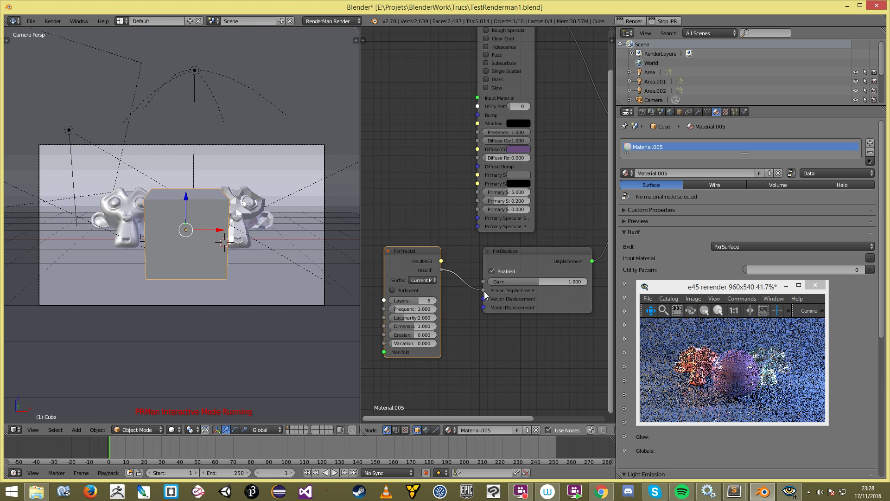
middle_drag(462, 317, 493, 321)
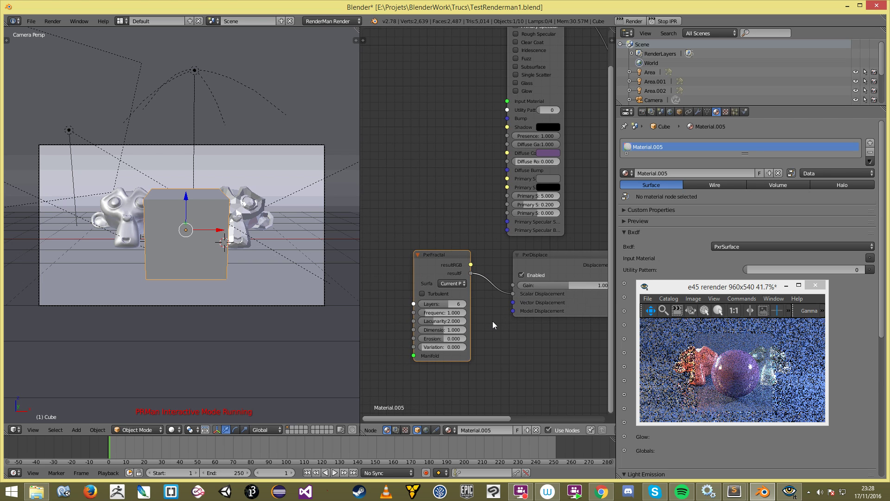
Step: Reframe the node view and clear space left of PxrFractal's Manifold input
scroll(431, 329, down, 1)
scroll(502, 312, up, 2)
middle_drag(501, 311, 463, 321)
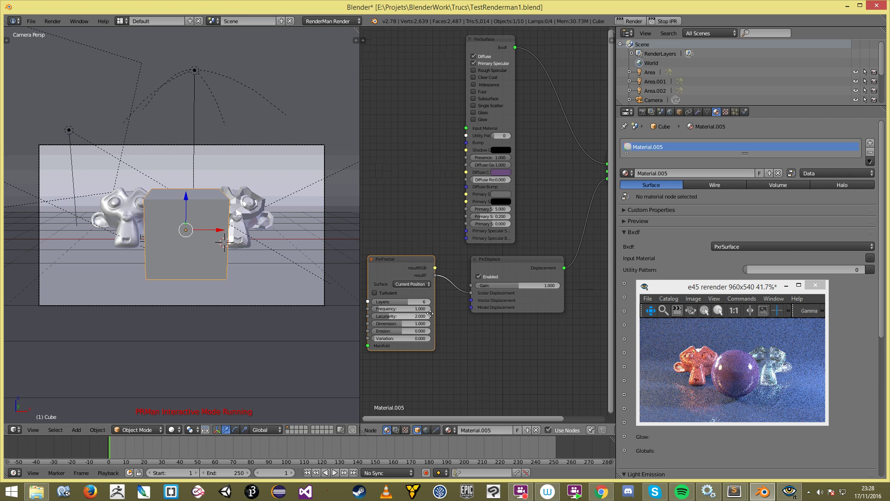
middle_drag(402, 316, 533, 302)
drag(496, 328, 432, 302)
middle_drag(483, 293, 445, 302)
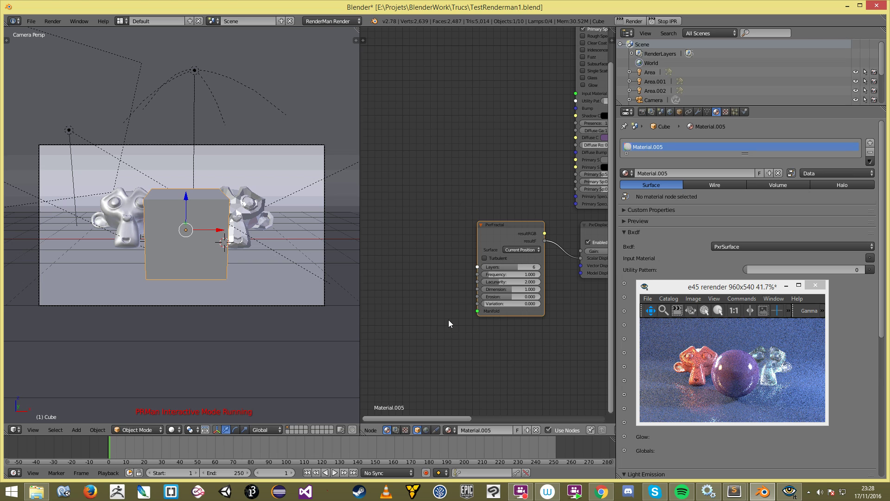
Step: Add a PxrManifold3D node and link its result to PxrFractal's Manifold input
scroll(449, 319, up, 2)
key(shift+a)
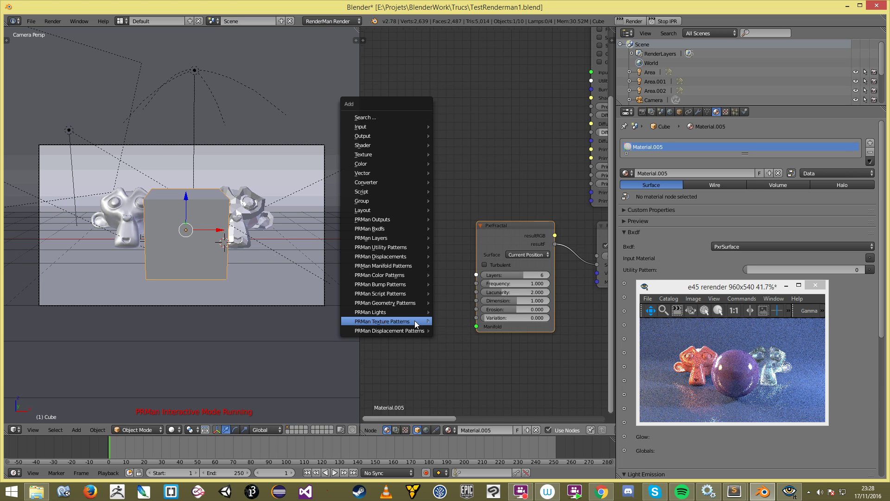
mouse_move(415, 321)
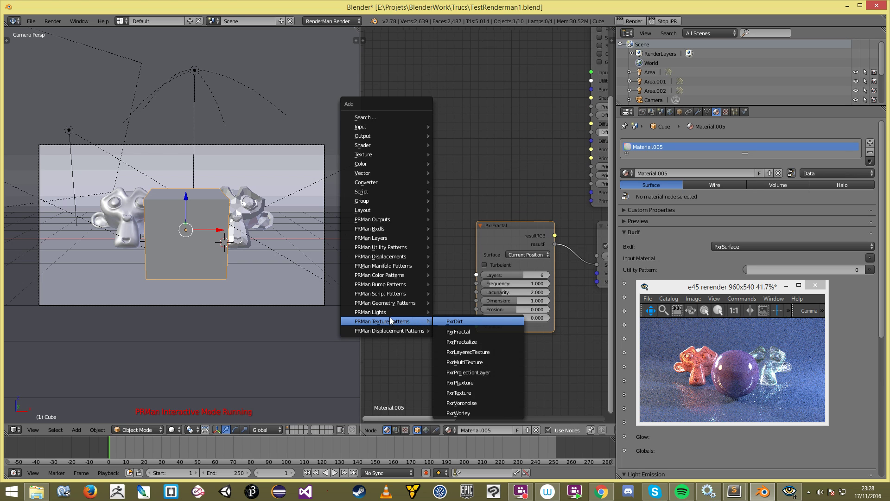
mouse_move(388, 302)
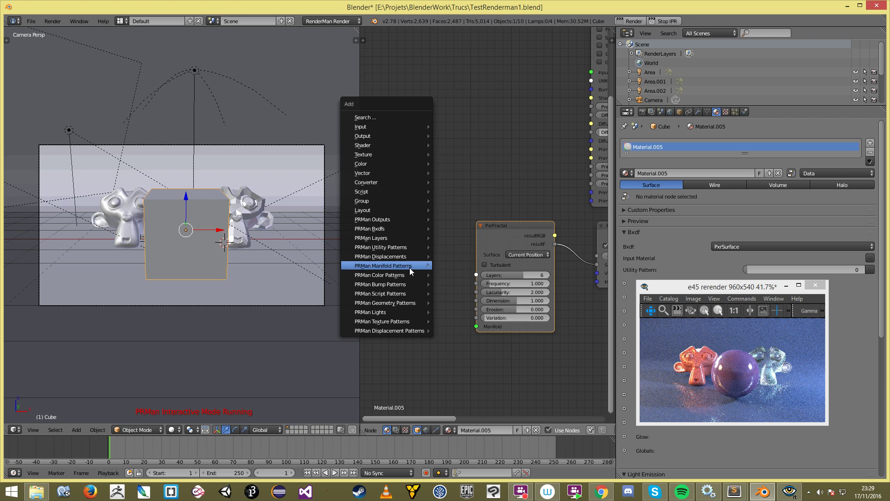
mouse_move(409, 267)
click(482, 285)
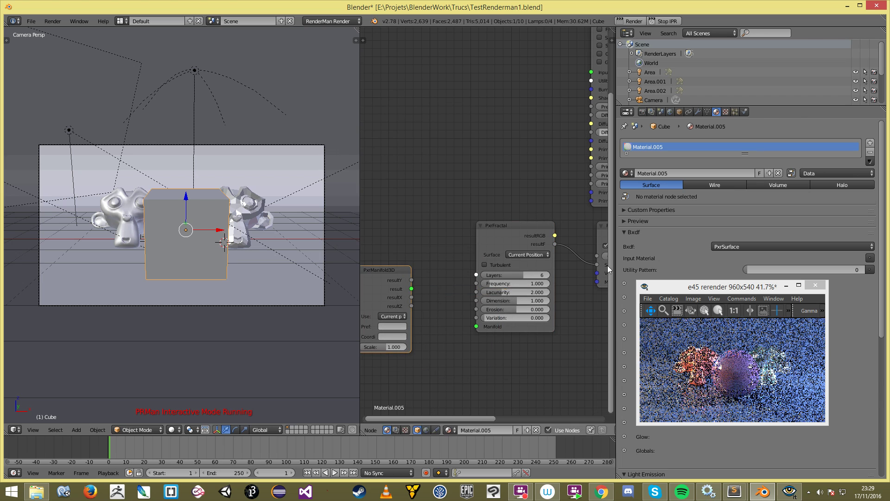
drag(411, 288, 482, 325)
middle_drag(466, 325, 531, 307)
Step: Set the PxrManifold3D coordinate system to object
scroll(441, 313, up, 2)
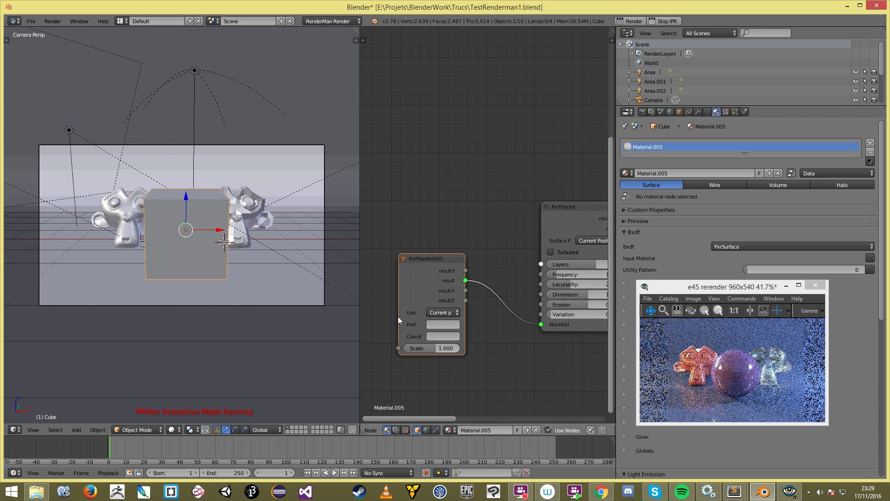
scroll(476, 310, up, 2)
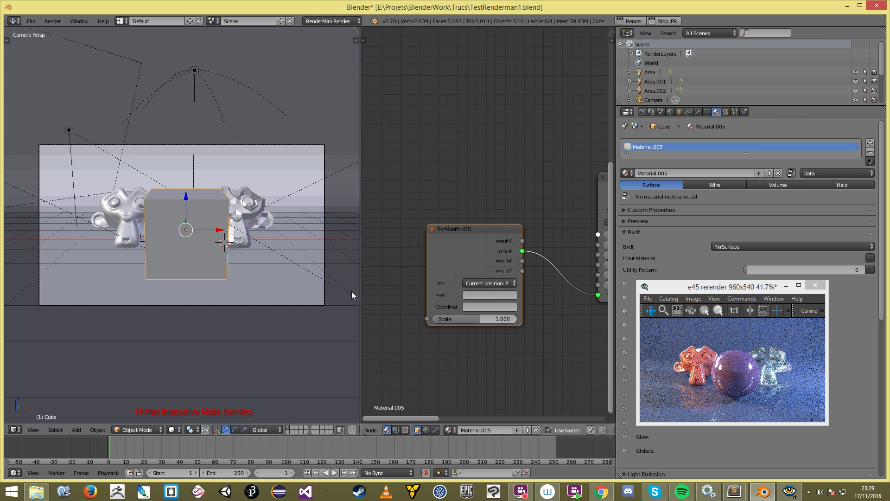
scroll(351, 291, down, 2)
scroll(418, 285, down, 2)
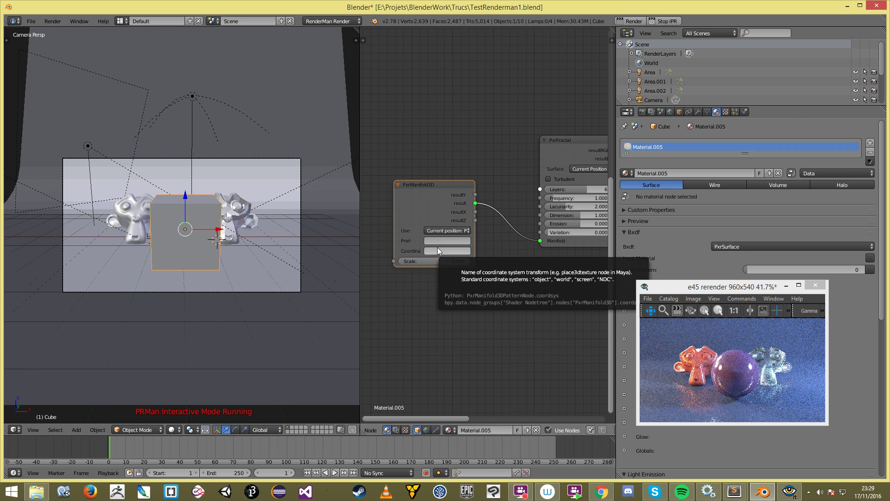
click(437, 251)
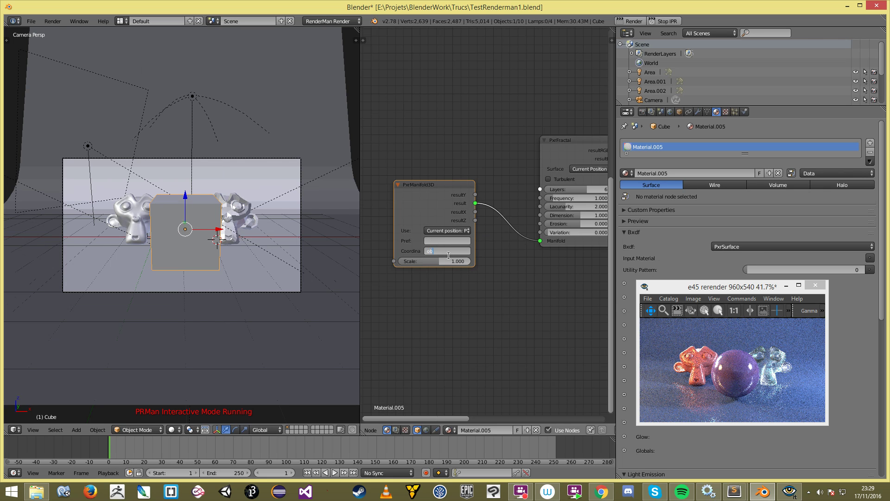
key(Return)
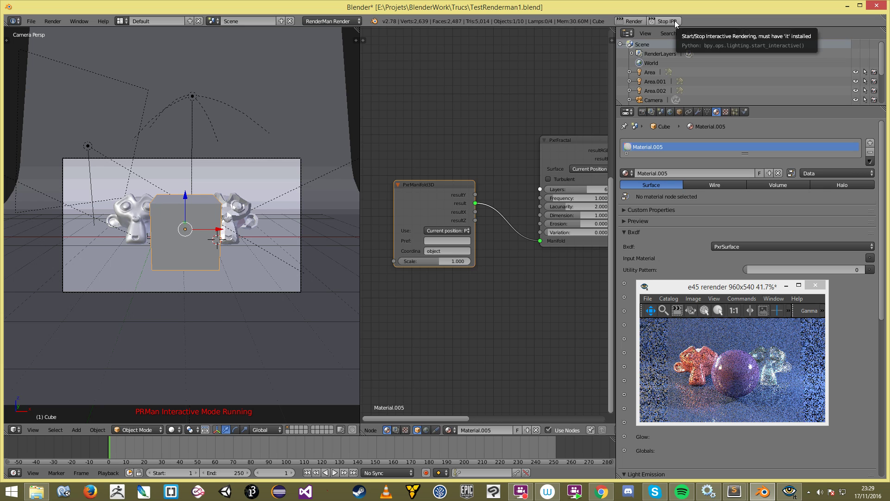
scroll(492, 225, down, 2)
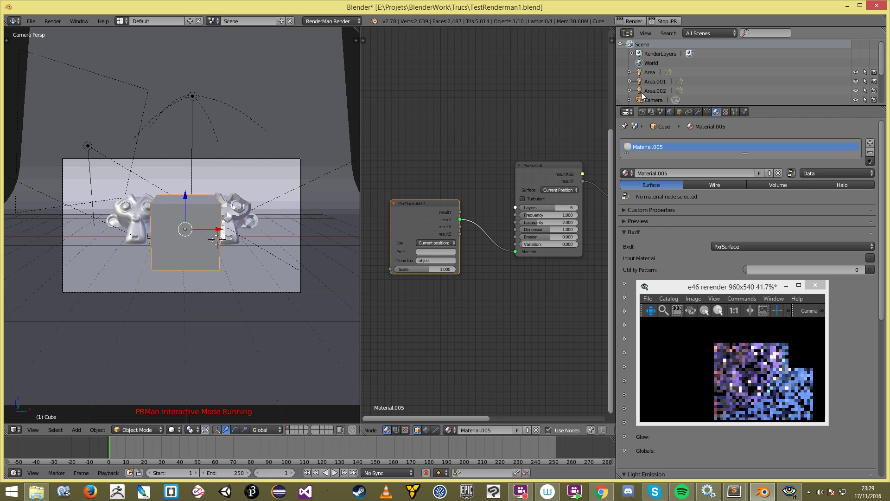
Step: Check the render, then position PxrManifold3D beside PxrFractal in the displacement chain
click(746, 359)
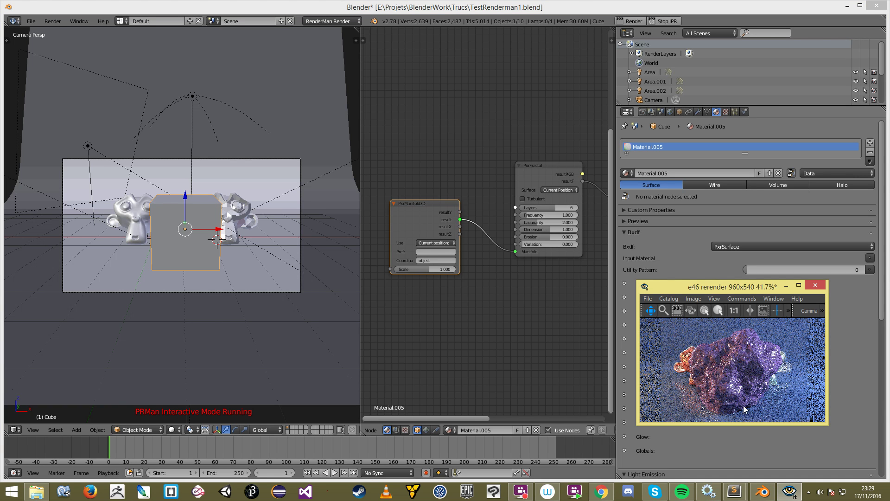
drag(543, 290, 513, 316)
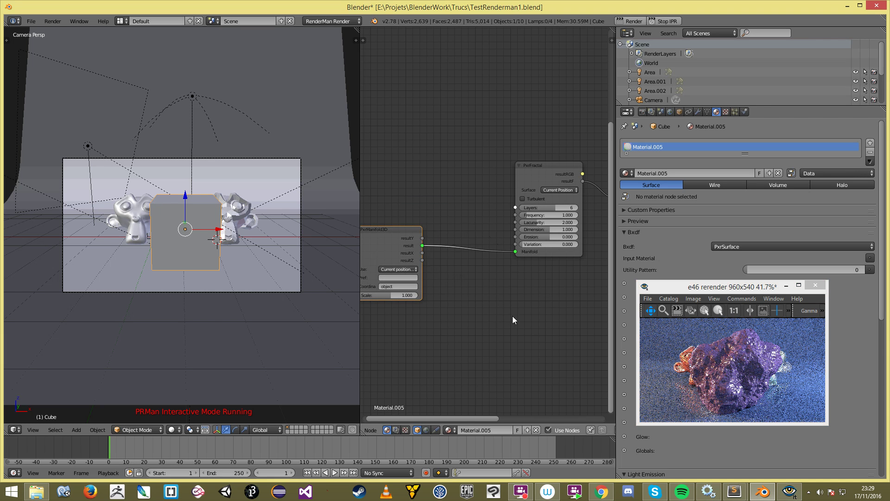
drag(371, 236, 420, 227)
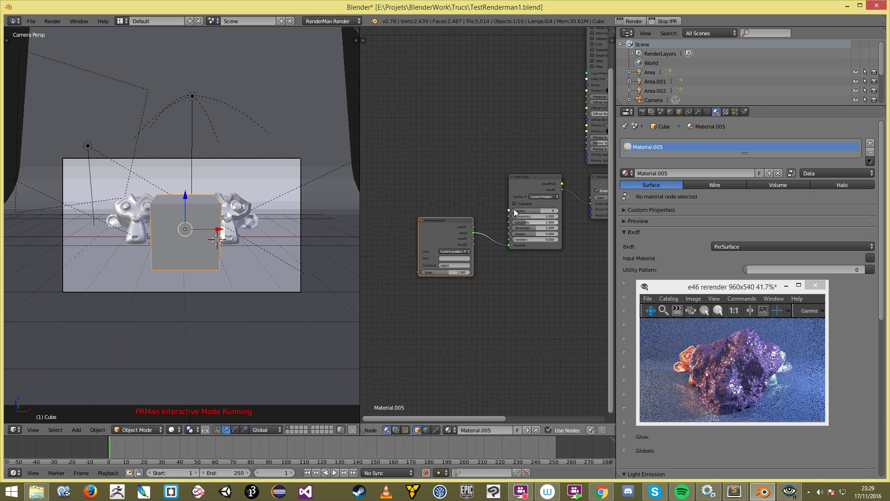
scroll(565, 238, up, 1)
drag(572, 294, 513, 328)
drag(382, 254, 420, 233)
middle_drag(478, 209, 402, 231)
drag(430, 198, 436, 224)
Step: Add a Checker Texture node above PxrFractal and feed its Fac into PxrDisplace
key(shift+a)
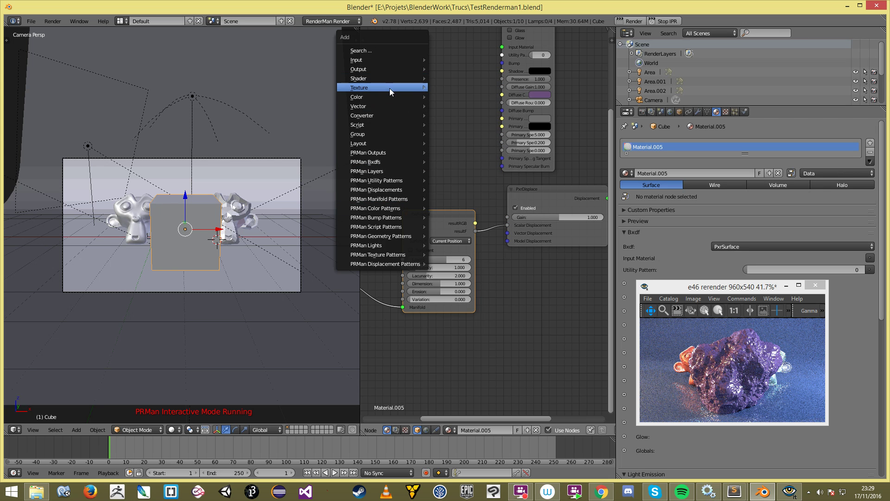
mouse_move(390, 87)
click(459, 99)
click(464, 135)
drag(457, 137, 508, 225)
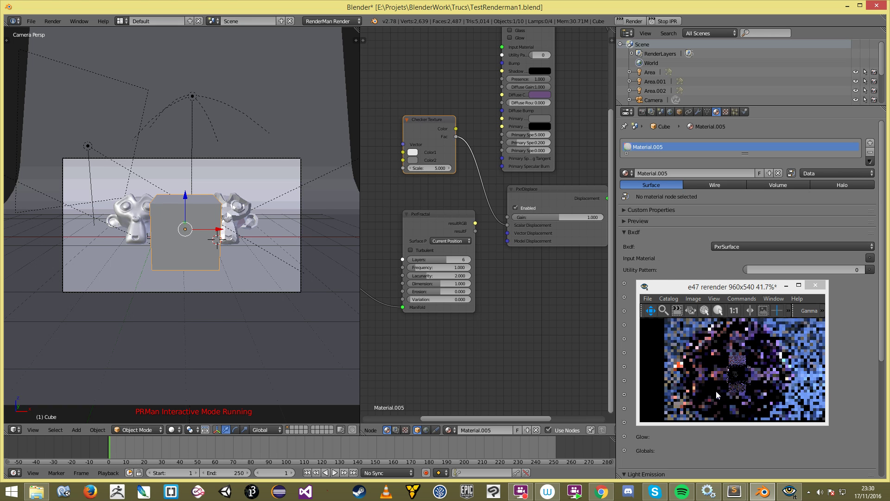
Step: Inspect the checkered render and tidy the Checker Texture and PxrManifold3D node positions
click(739, 392)
scroll(738, 392, down, 2)
scroll(739, 392, up, 2)
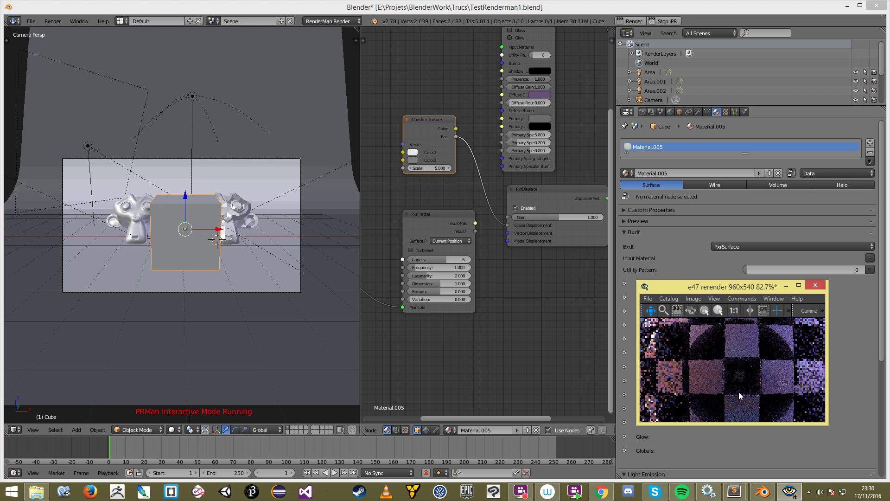
scroll(775, 389, down, 5)
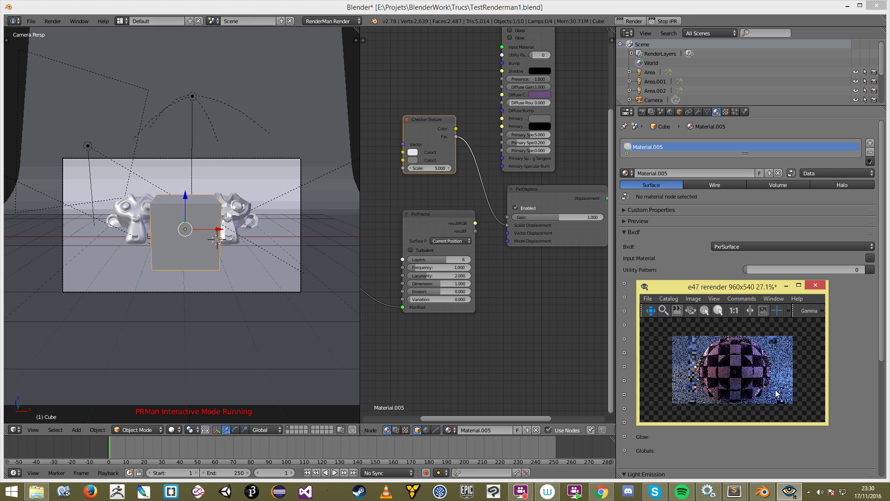
scroll(780, 394, up, 3)
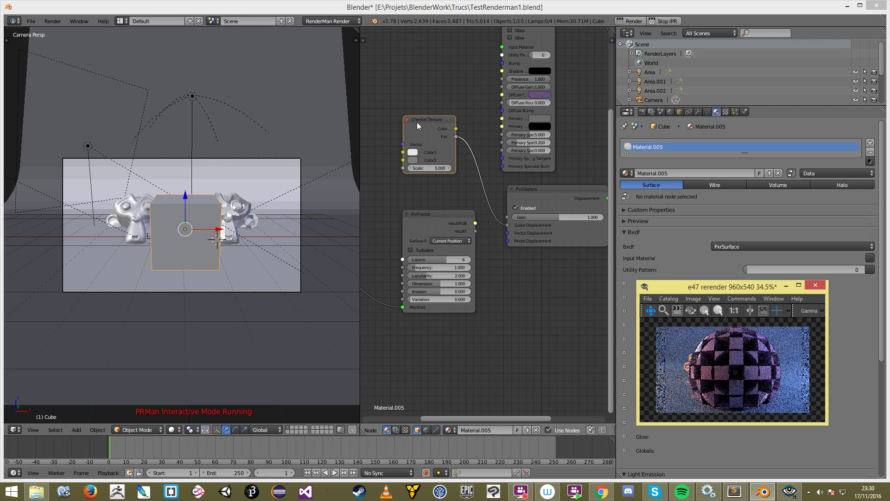
drag(416, 122, 405, 119)
middle_drag(430, 127, 487, 187)
drag(376, 270, 412, 289)
scroll(410, 290, up, 2)
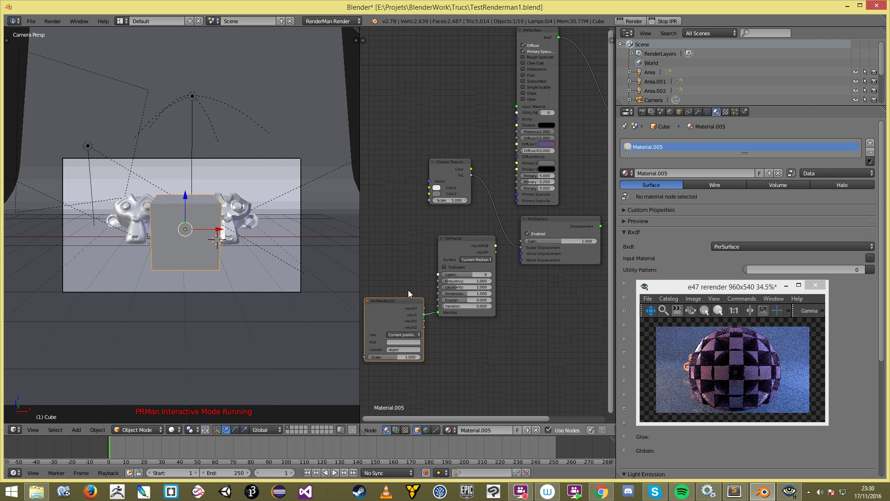
scroll(408, 290, up, 1)
drag(391, 316, 385, 311)
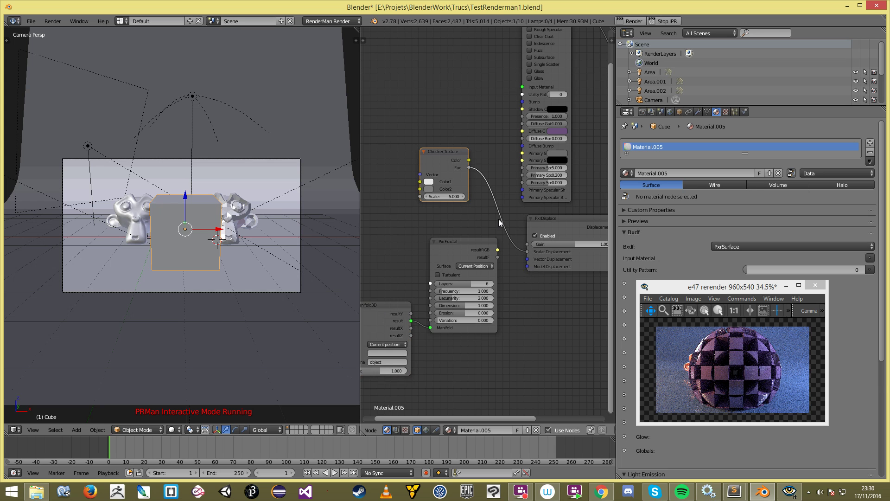
Step: Delete the Checker Texture, link PxrFractal resultF to Scalar Displacement, and restart the interactive render
key(x)
scroll(501, 218, up, 1)
drag(501, 267, 541, 257)
click(670, 21)
click(672, 20)
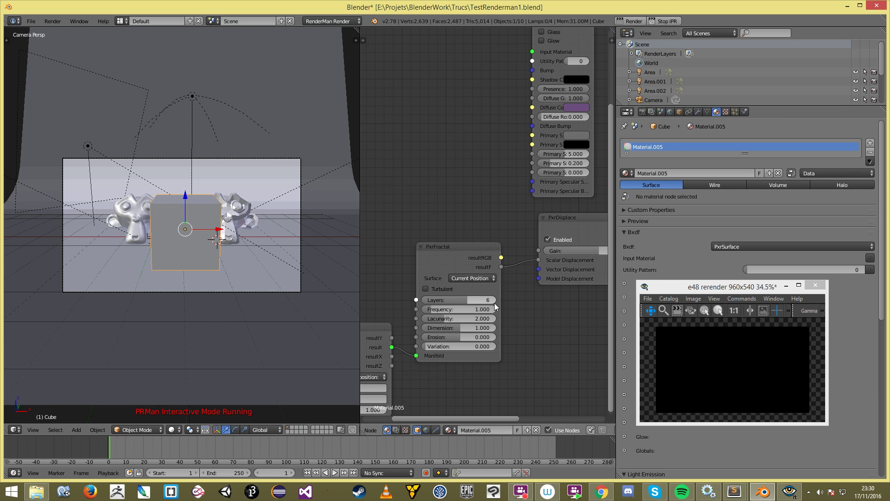
click(716, 360)
scroll(716, 359, up, 3)
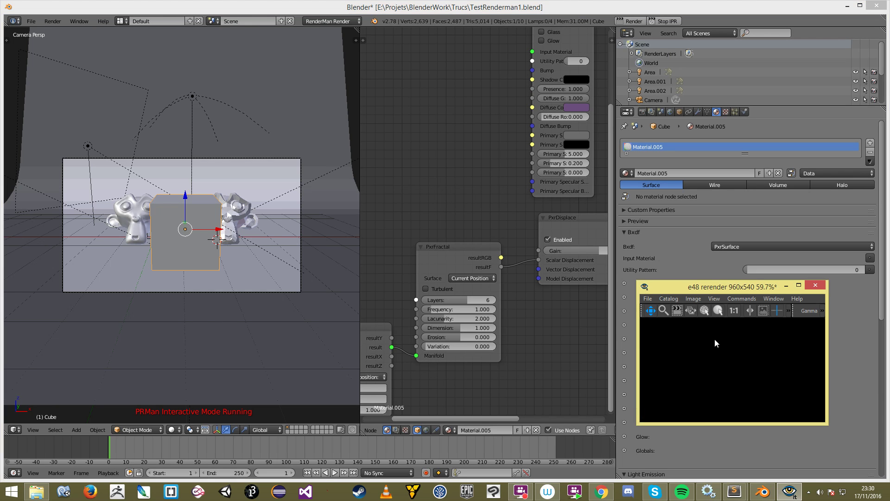
drag(719, 285, 697, 192)
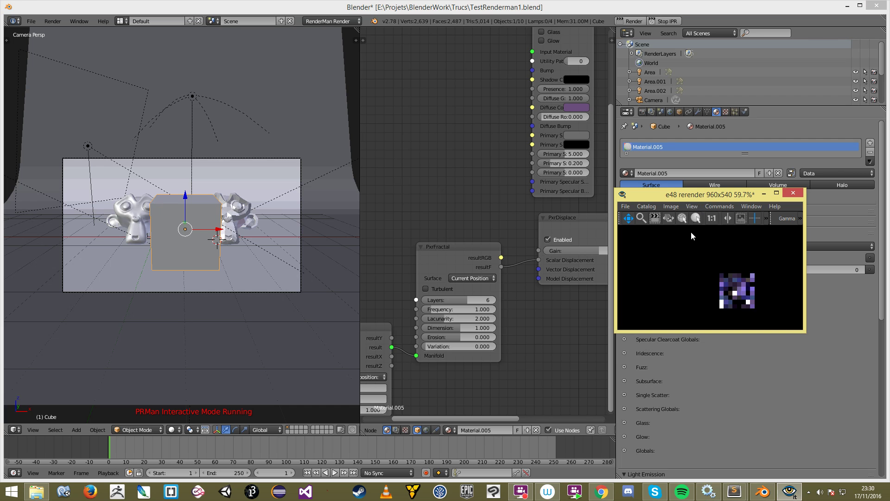
scroll(701, 289, down, 1)
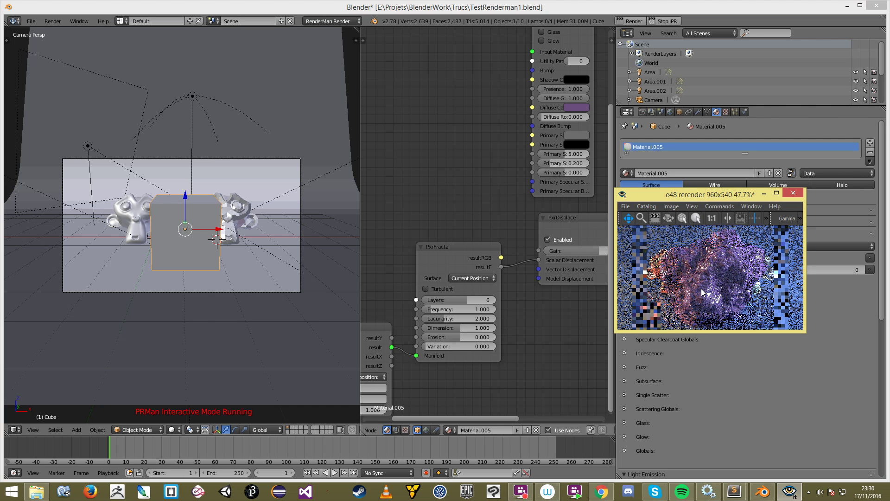
Step: Tune PxrFractal to 4 layers, frequency 4.972 and dimension 1.099
click(461, 256)
drag(460, 255, 460, 251)
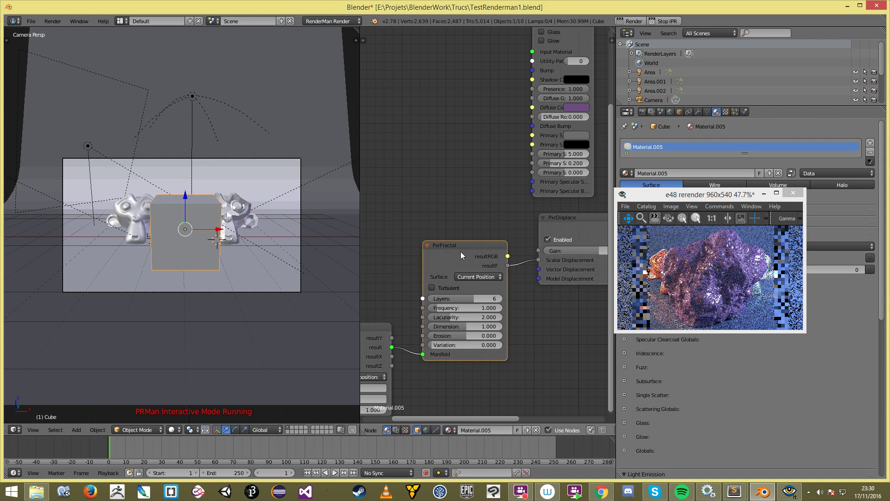
drag(439, 307, 448, 308)
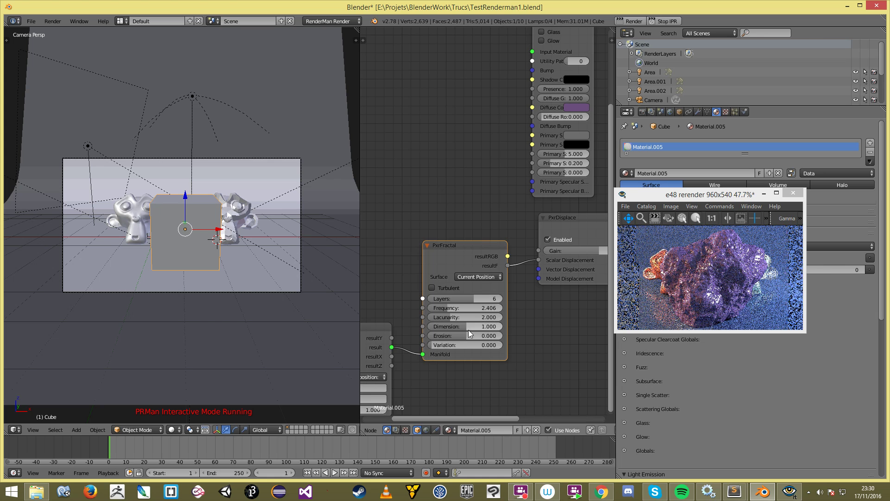
click(480, 276)
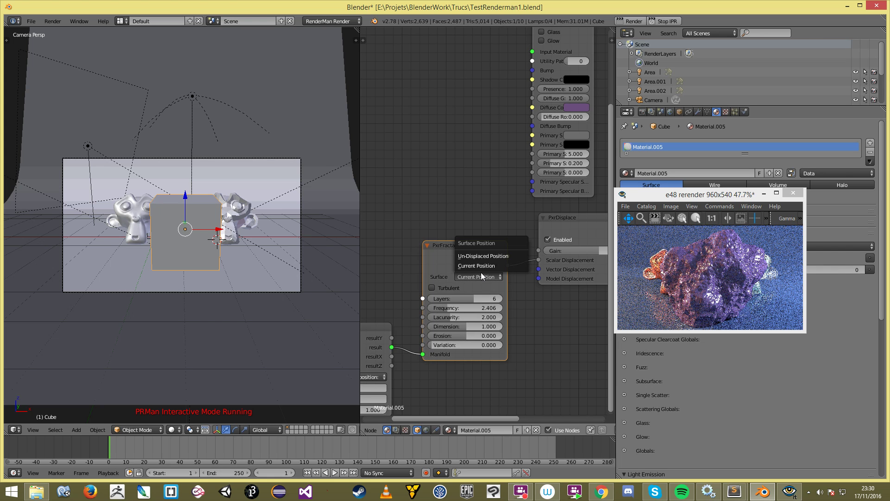
scroll(523, 327, down, 1)
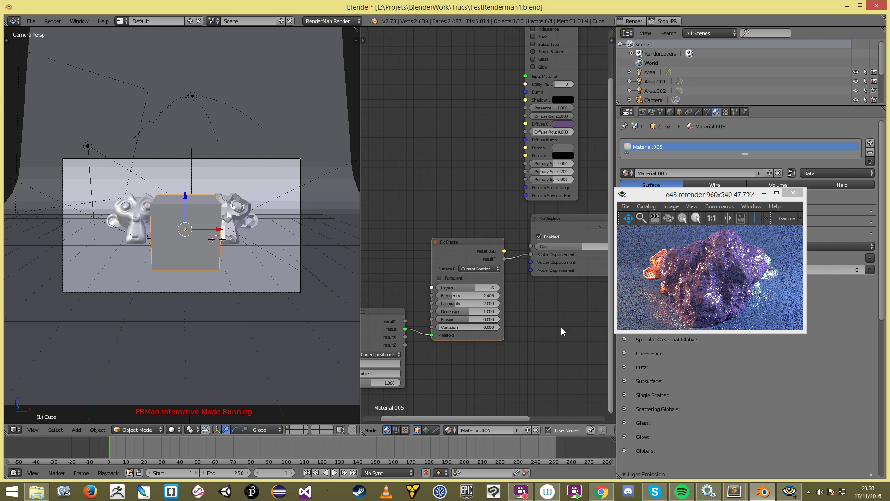
middle_drag(562, 330, 528, 341)
scroll(528, 341, up, 3)
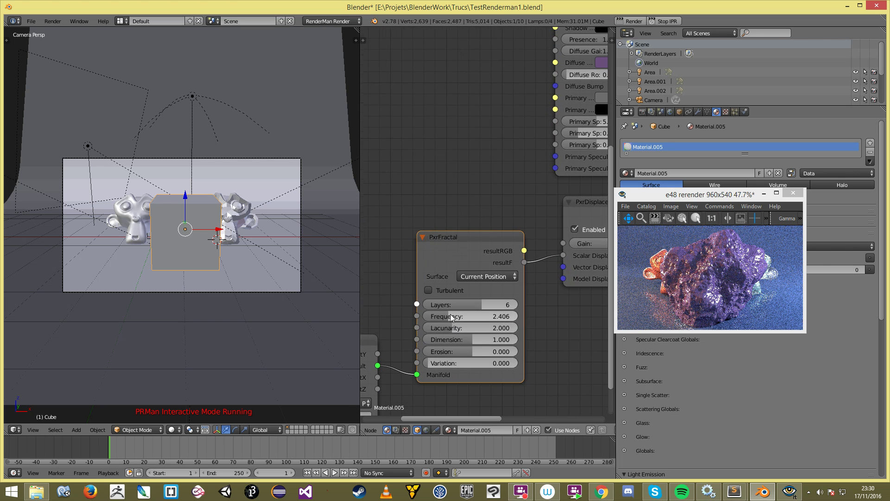
mouse_move(478, 335)
mouse_down()
mouse_move(465, 335)
mouse_move(527, 336)
mouse_move(478, 338)
mouse_up()
drag(483, 305, 465, 296)
Step: Switch to Chrome's RenderMan Movies and Awards page
scroll(497, 328, down, 3)
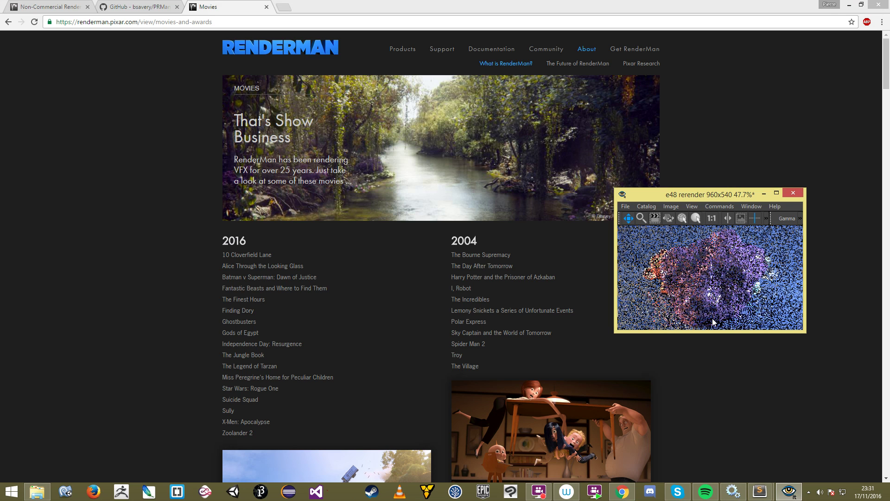
key(super)
key(super)
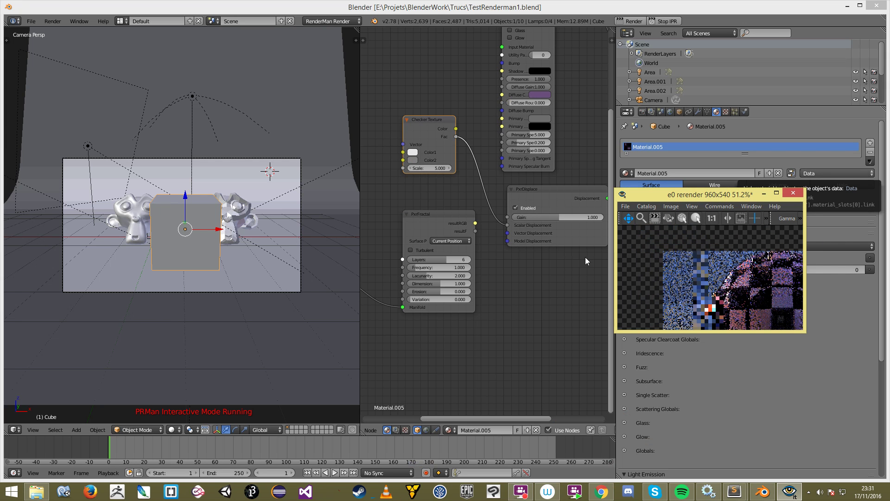
Step: Replace the Checker Texture with PxrFractal resultF feeding the displacement input, and re-render
click(461, 165)
key(x)
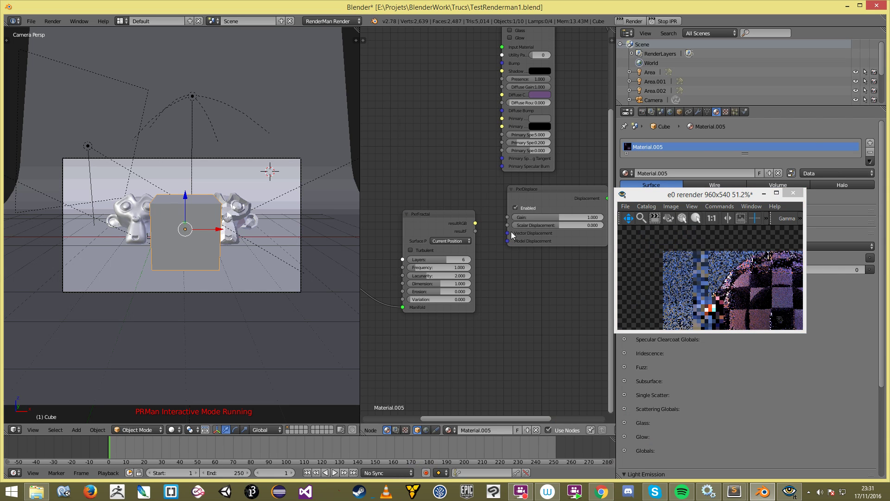
drag(475, 231, 508, 225)
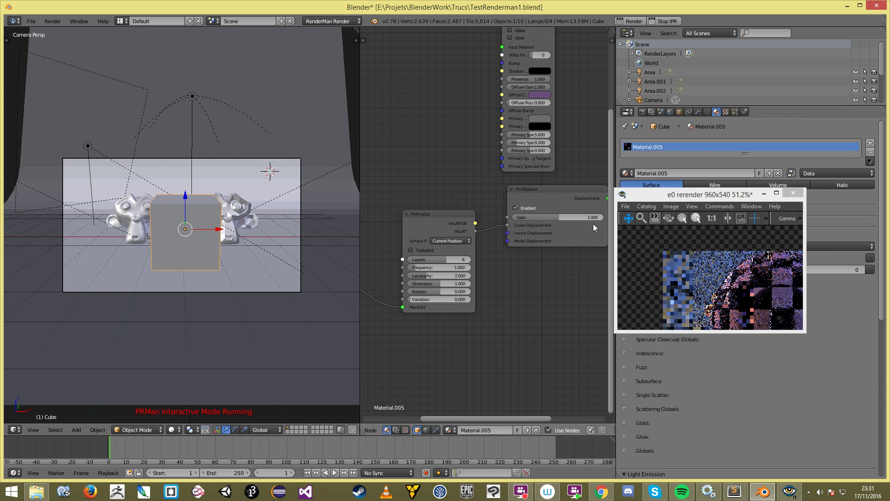
click(674, 22)
Step: Experiment with the PxrDisplace Gain, trying 85.746, -41.373 and -58.322 while watching the preview
middle_drag(524, 270, 436, 289)
scroll(443, 256, up, 1)
drag(466, 242, 563, 249)
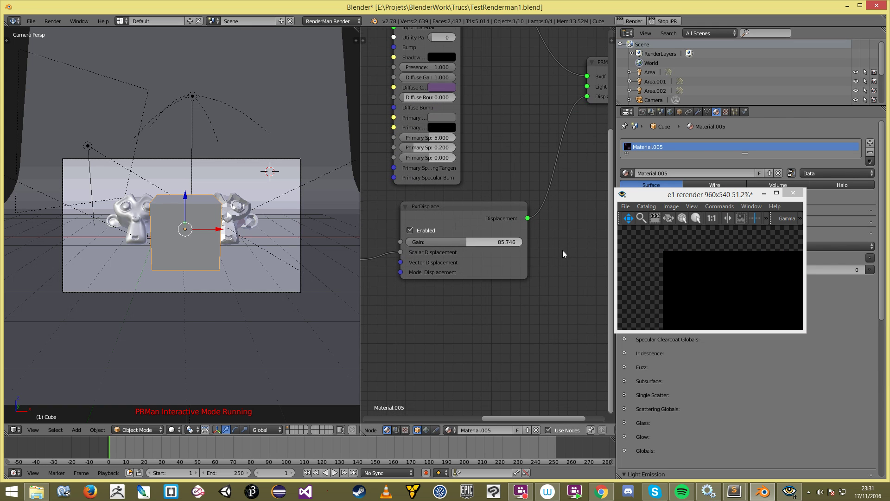
click(705, 268)
scroll(705, 268, down, 4)
drag(706, 256, 665, 227)
scroll(711, 259, up, 3)
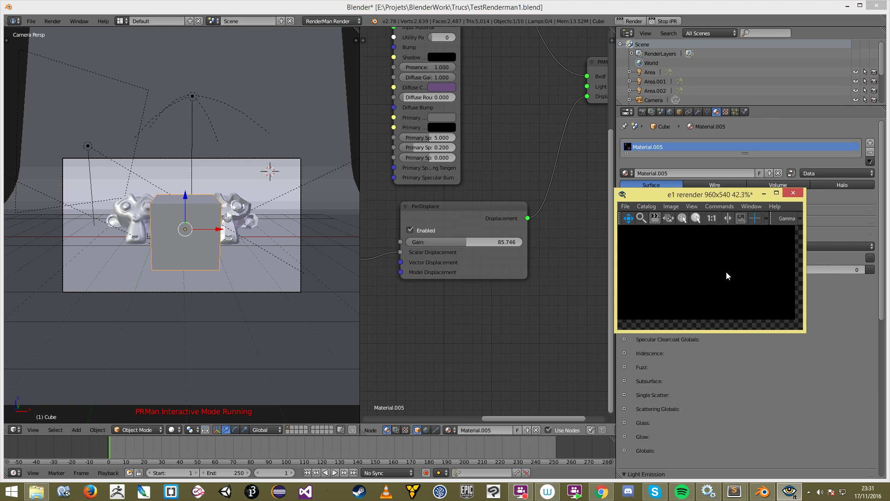
scroll(726, 274, up, 1)
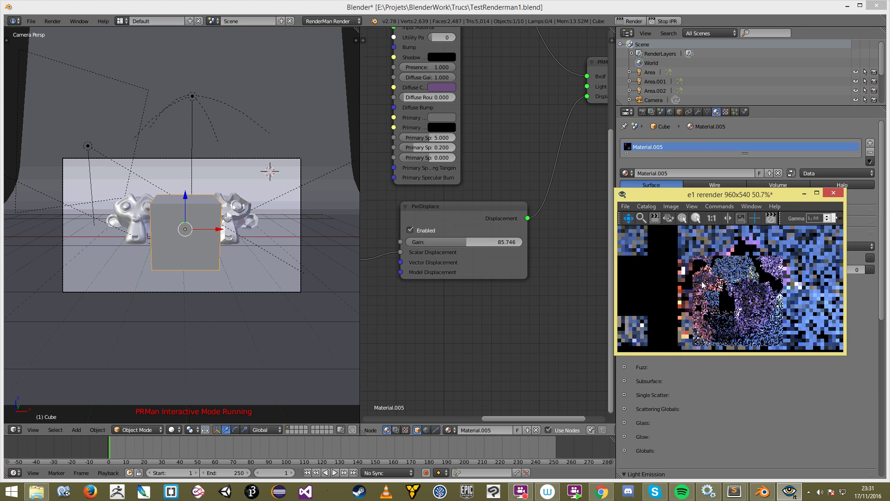
mouse_move(466, 241)
mouse_down()
mouse_move(448, 241)
mouse_move(467, 241)
mouse_up()
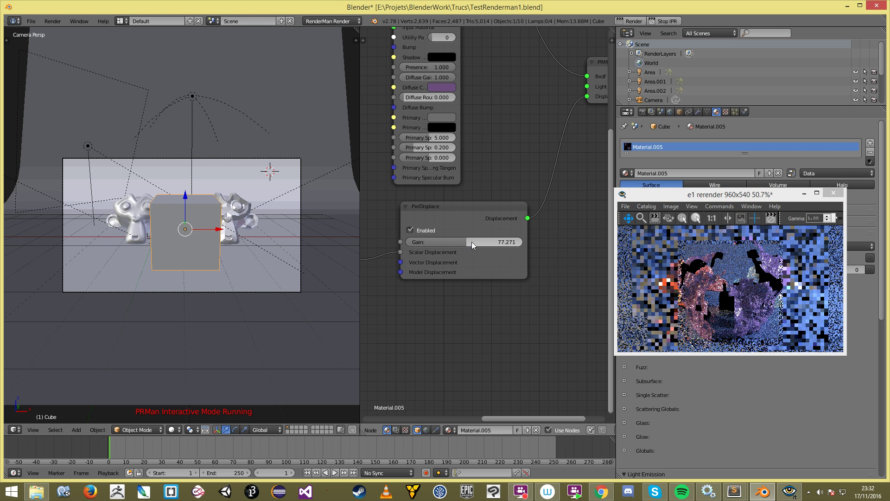
drag(470, 243, 463, 243)
scroll(493, 278, down, 5)
middle_drag(486, 296, 550, 288)
scroll(550, 287, up, 2)
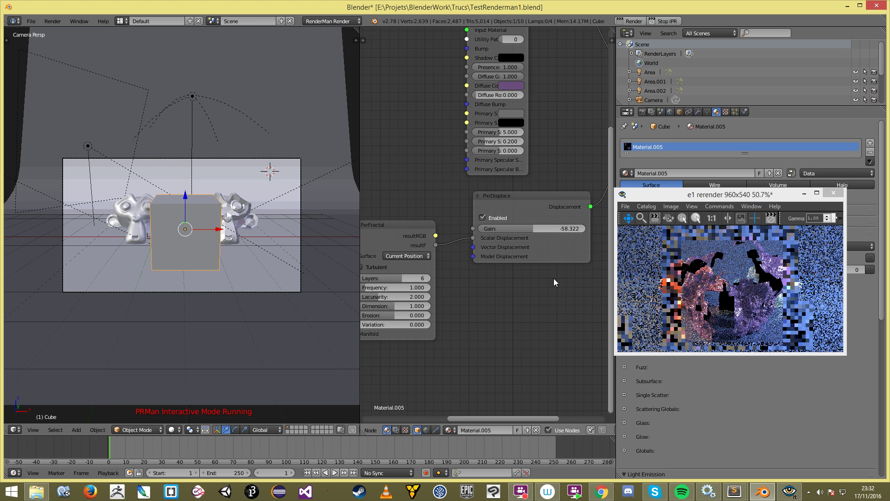
Step: Try displacement Gain values of 0 and then 1, re-rendering after each
click(545, 228)
text(0)
key(Return)
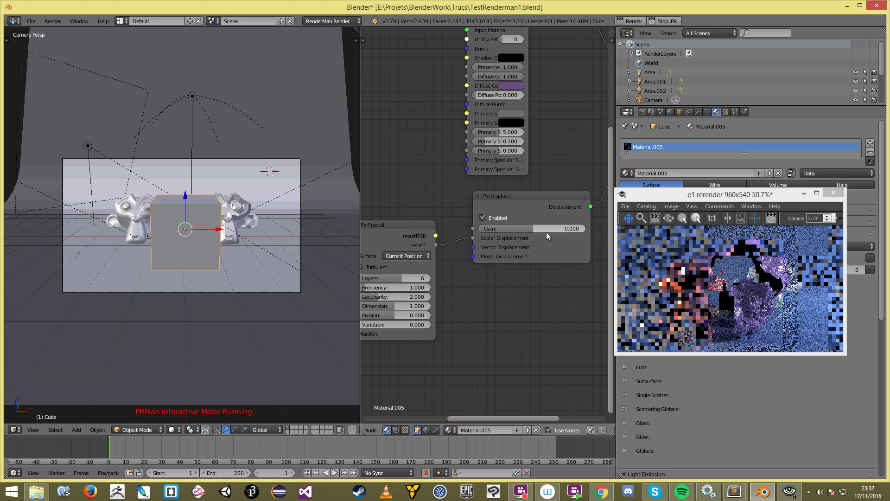
click(666, 22)
click(666, 21)
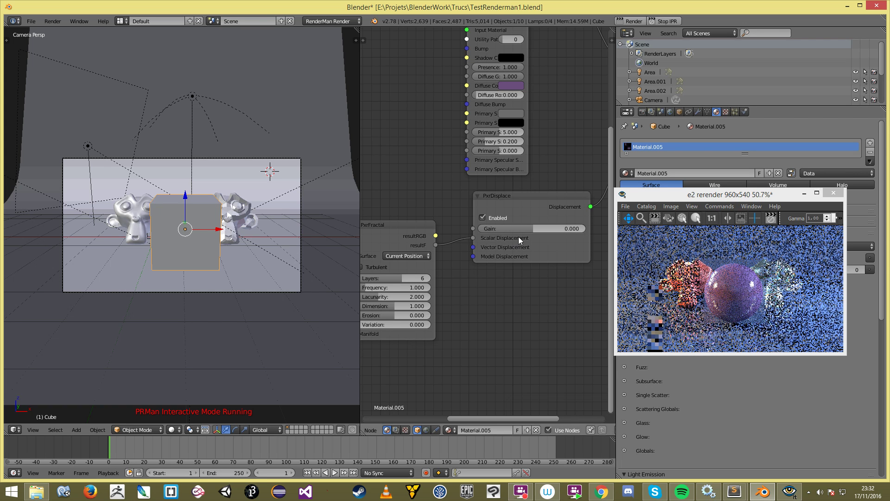
click(546, 228)
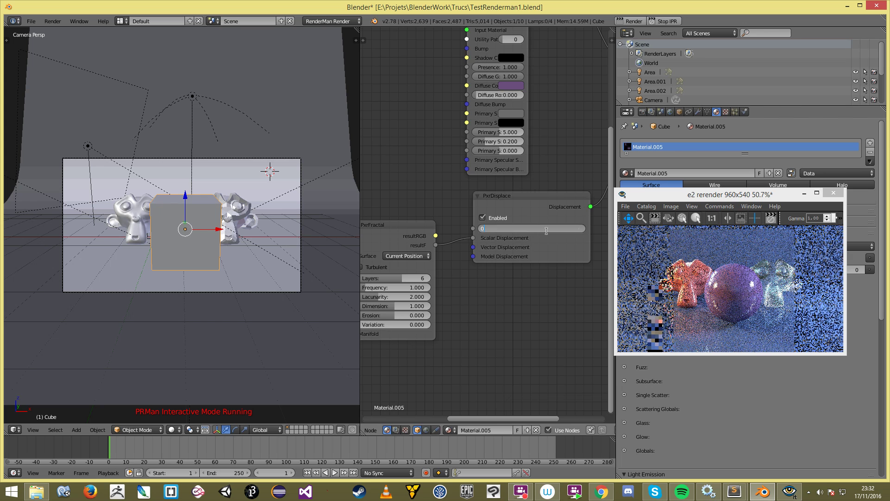
text(1)
key(Return)
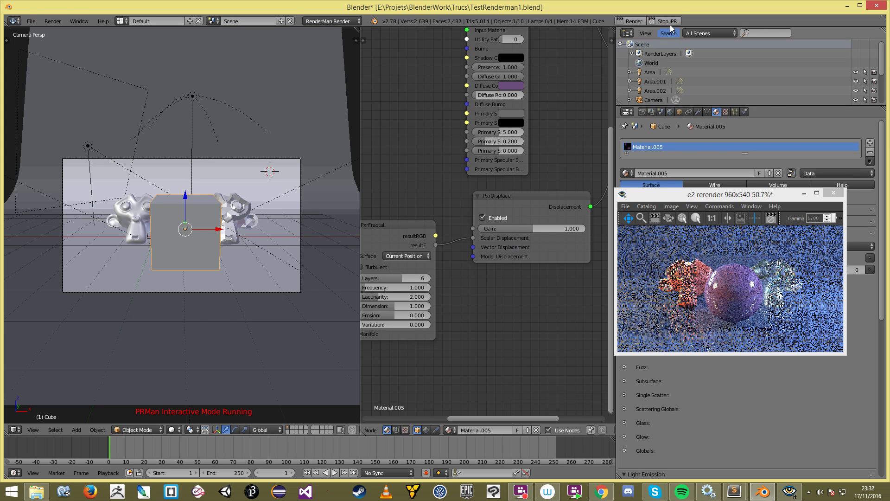
click(671, 21)
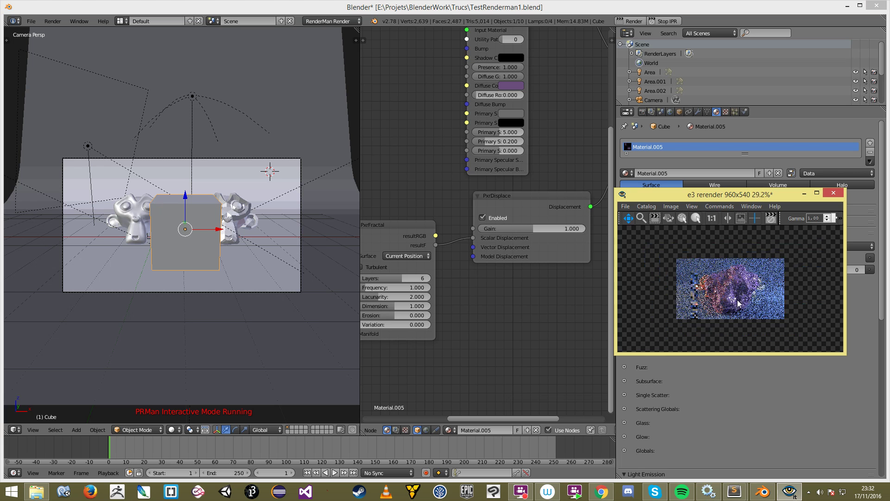
Step: Set the displacement Gain to 0.5 and restart the interactive render
click(548, 229)
key(BackSpace)
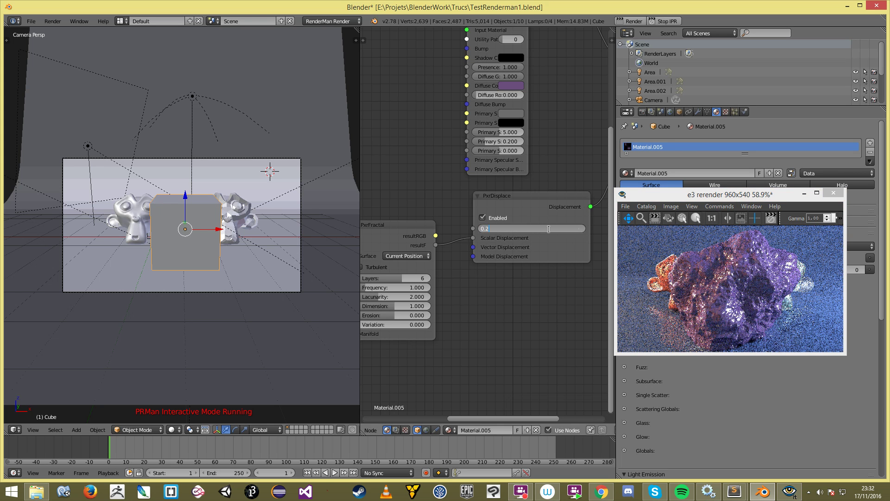
text(0.5)
key(Return)
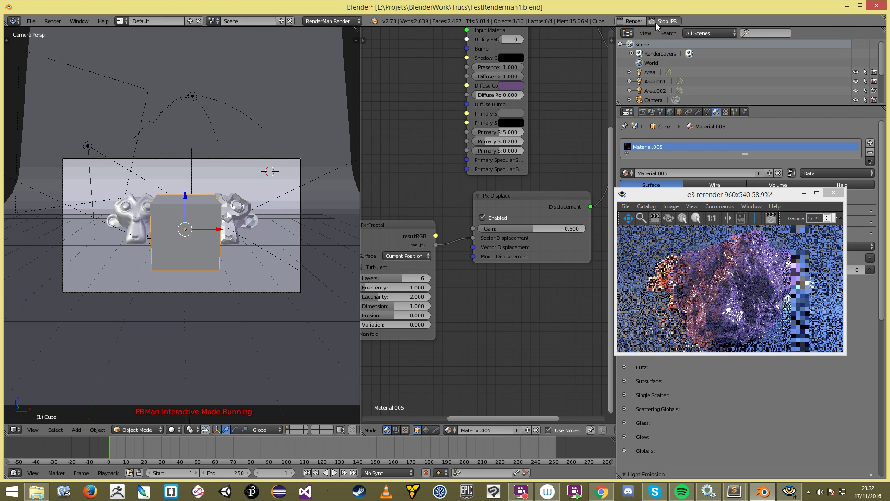
click(661, 23)
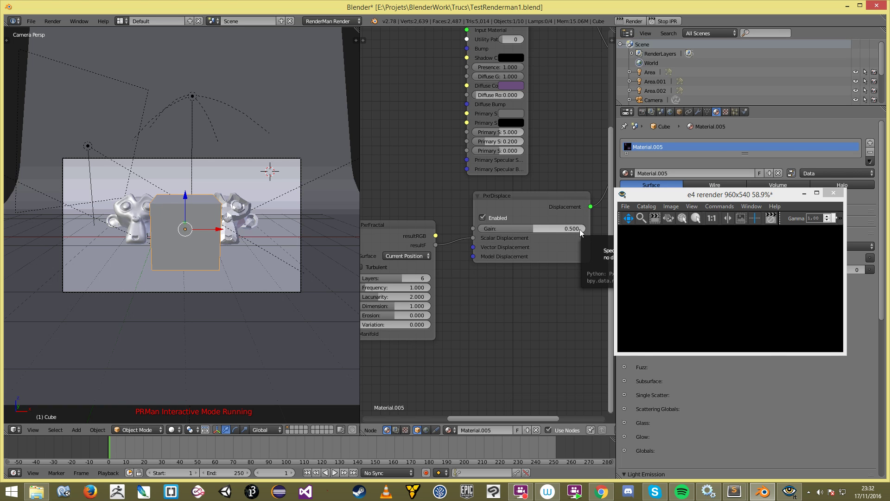
Step: Zoom the render preview out to show the whole image, then return to Blender
click(746, 306)
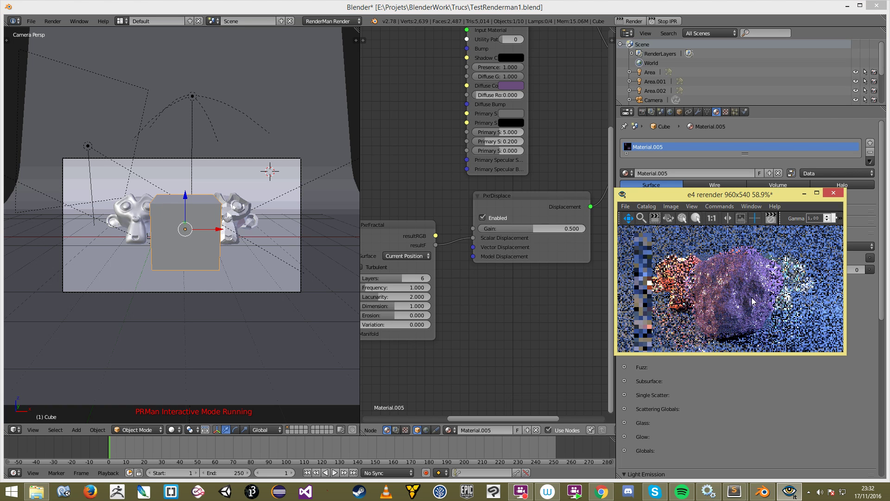
scroll(746, 307, down, 2)
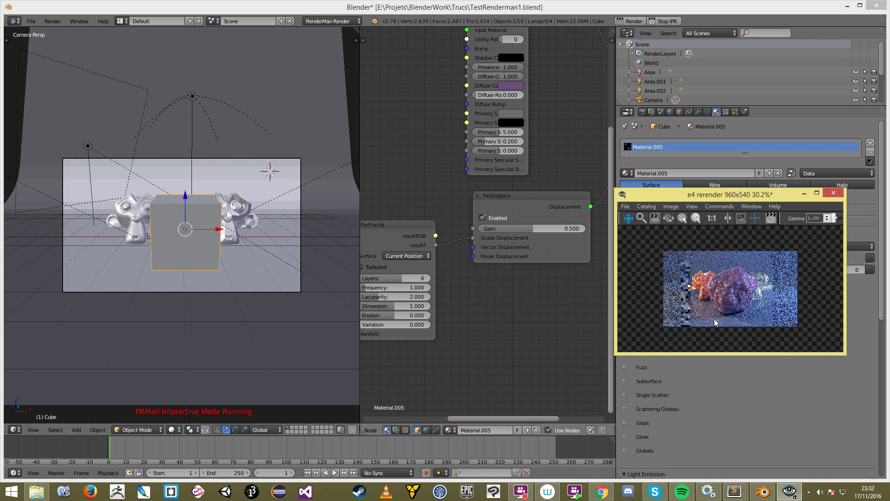
click(482, 304)
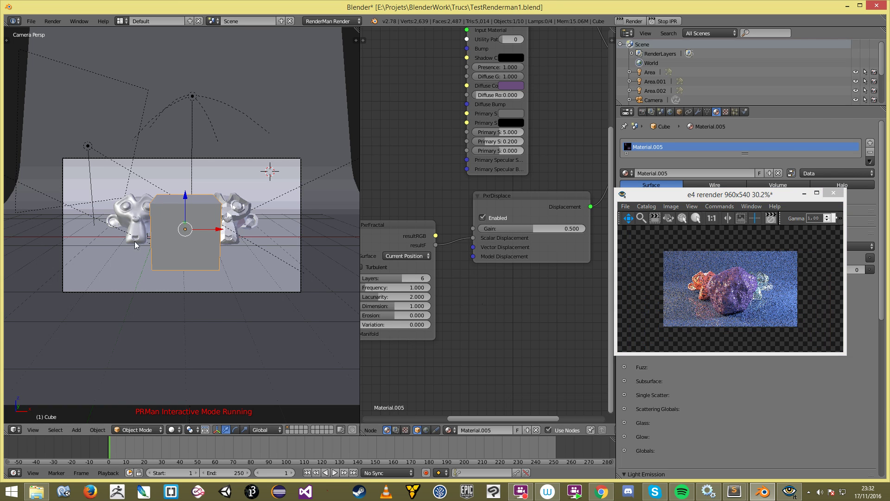
Step: Shrink the cube, slide it back along the Y axis, and save the file
middle_drag(260, 246, 198, 307)
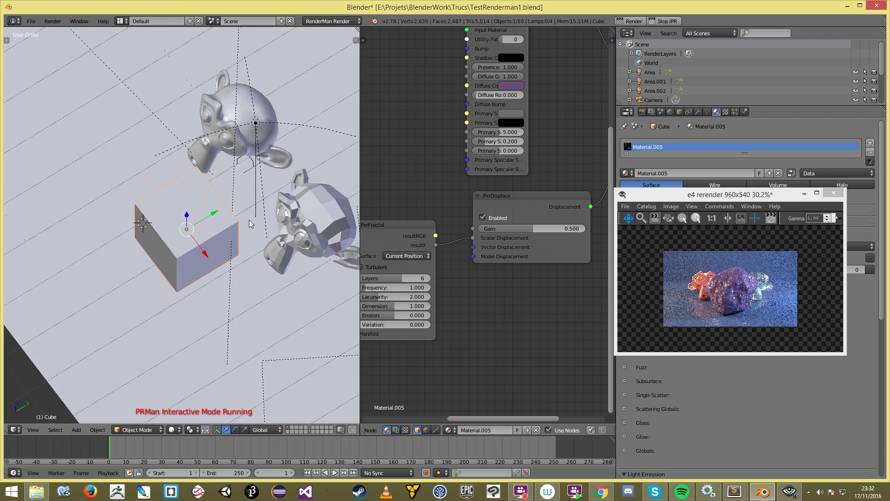
key(s)
click(227, 228)
scroll(224, 227, down, 3)
drag(215, 211, 339, 181)
key(s)
click(320, 212)
middle_drag(320, 212, 155, 320)
key(ctrl+s)
click(237, 222)
Step: Add a plane and scale it narrower along the Y axis
key(shift+a)
mouse_move(182, 225)
click(215, 224)
key(s)
key(y)
click(239, 222)
Step: Lower the plane along Z onto the floor and save TestRenderman1.blend
middle_drag(213, 280, 261, 301)
key(g)
key(z)
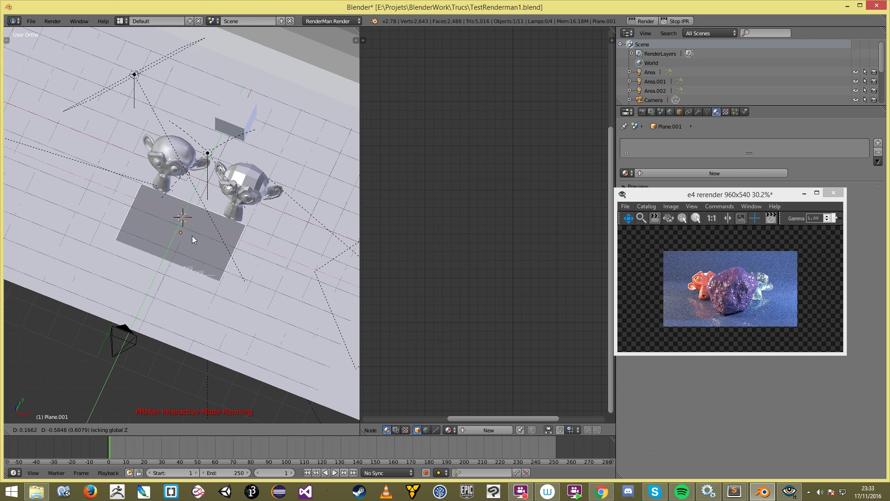
click(193, 235)
middle_drag(192, 239, 232, 234)
scroll(232, 234, up, 3)
key(ctrl+s)
click(249, 230)
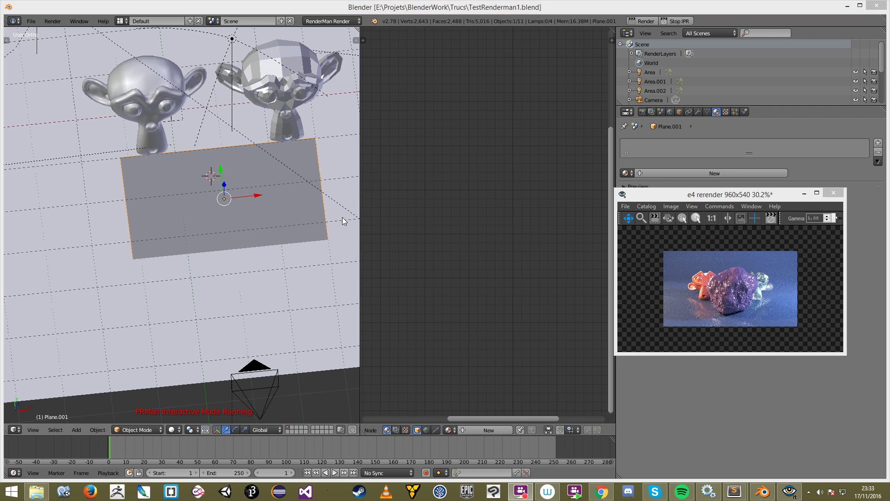
Step: Stop the interactive RenderMan preview, minimize the render window, and nudge the plane along Y
click(342, 218)
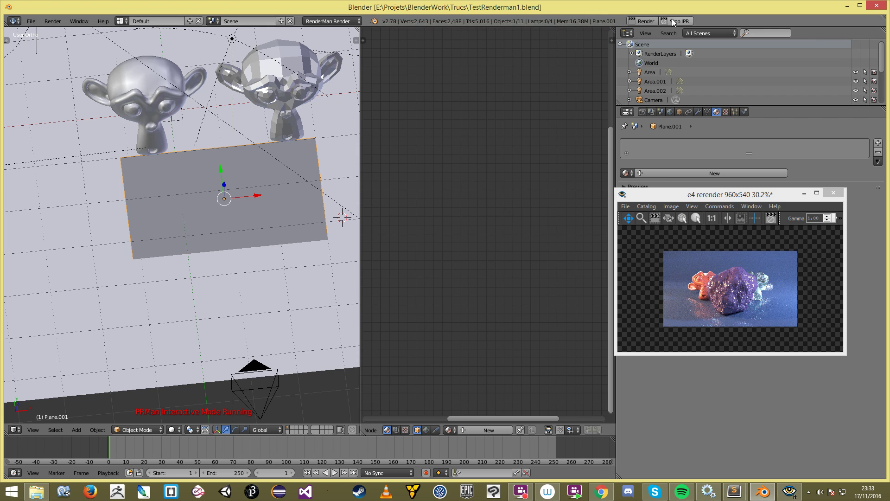
click(804, 193)
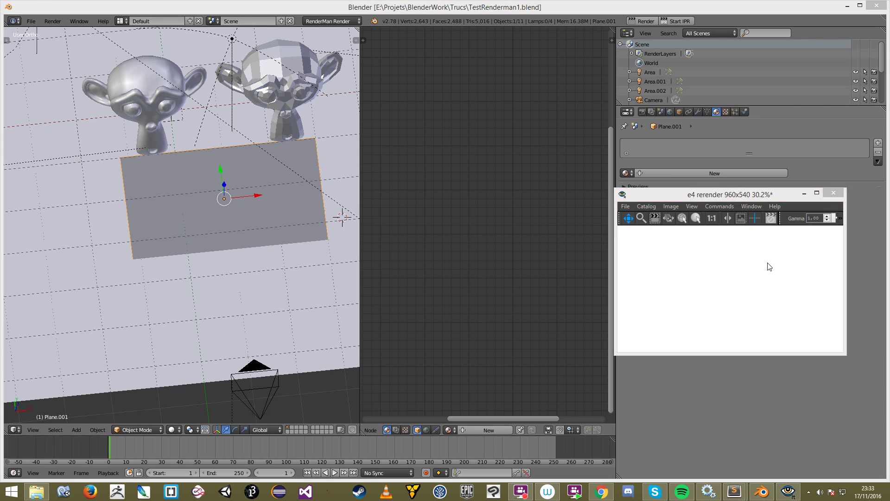
middle_drag(324, 236, 359, 227)
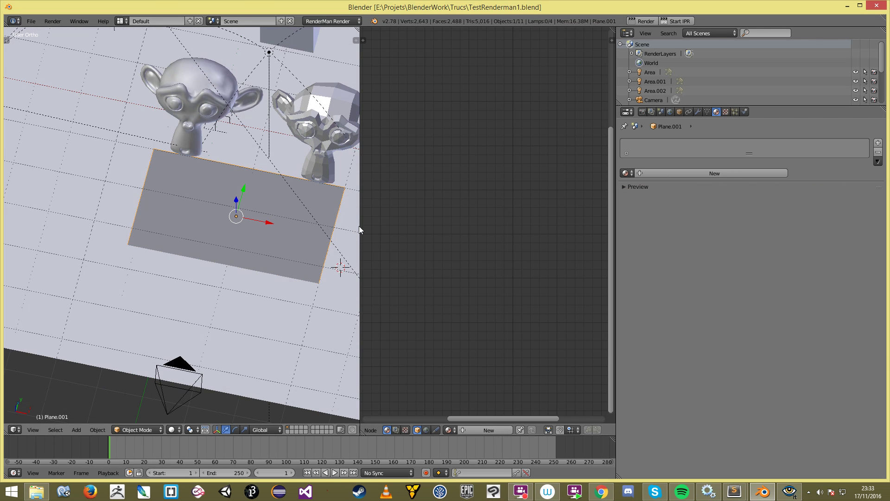
drag(364, 226, 554, 246)
scroll(371, 223, down, 3)
middle_drag(361, 214, 273, 232)
drag(342, 267, 320, 274)
middle_drag(318, 276, 378, 279)
scroll(378, 278, up, 3)
click(736, 113)
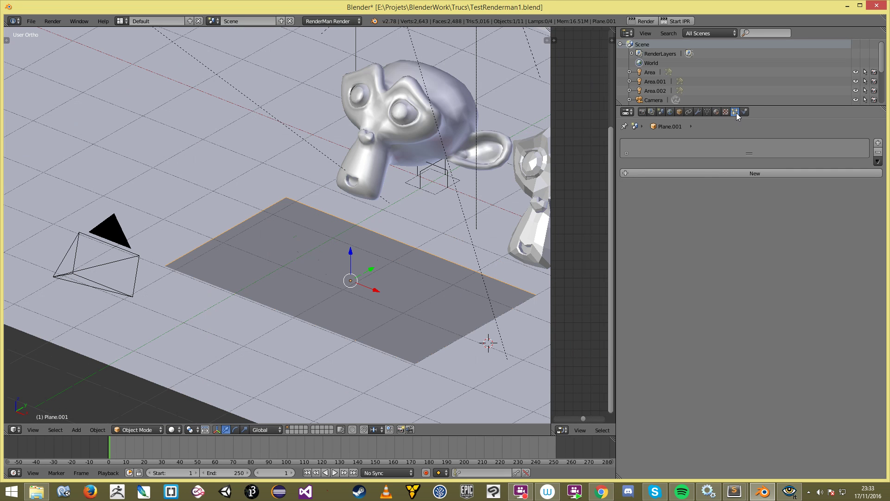
Step: Add a Hair particle system with 200 strands and hair length 0.88
click(749, 173)
click(746, 183)
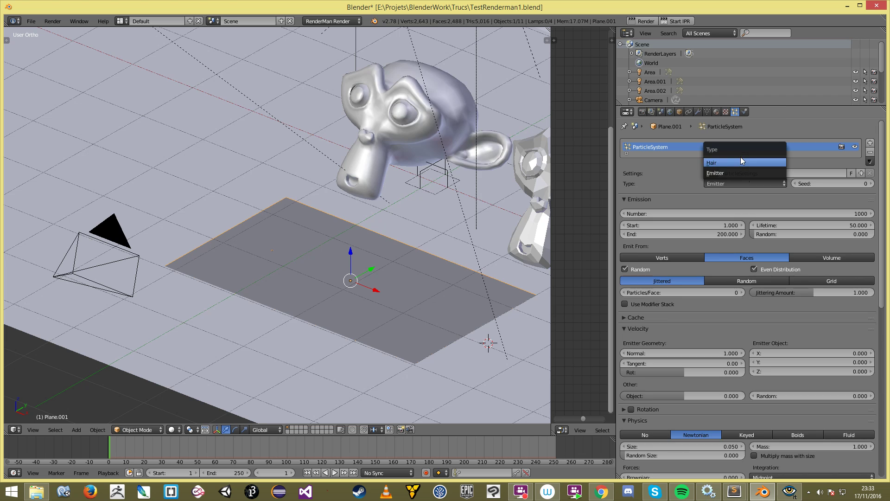
click(740, 157)
drag(695, 223, 640, 222)
key(Return)
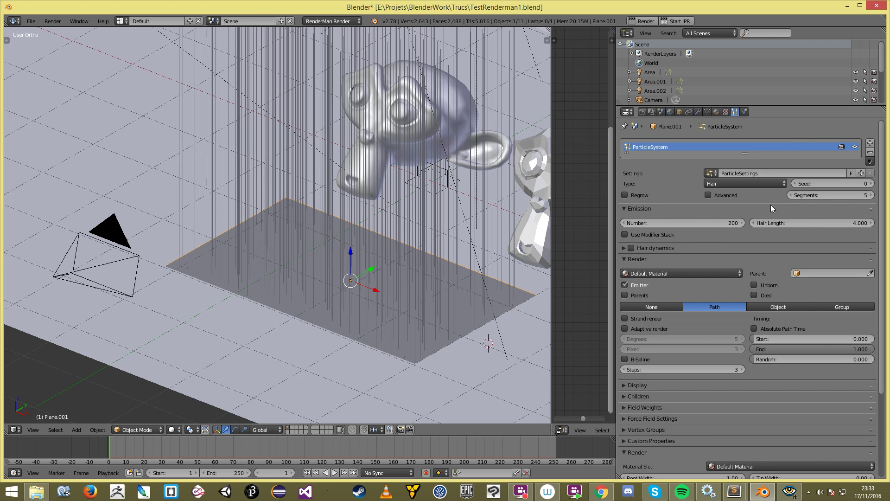
drag(798, 223, 728, 223)
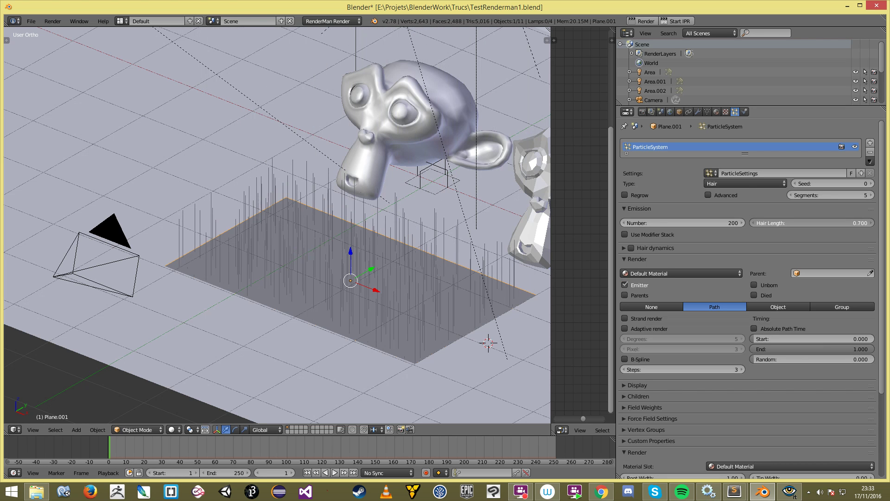
scroll(278, 278, down, 4)
middle_drag(276, 287, 295, 273)
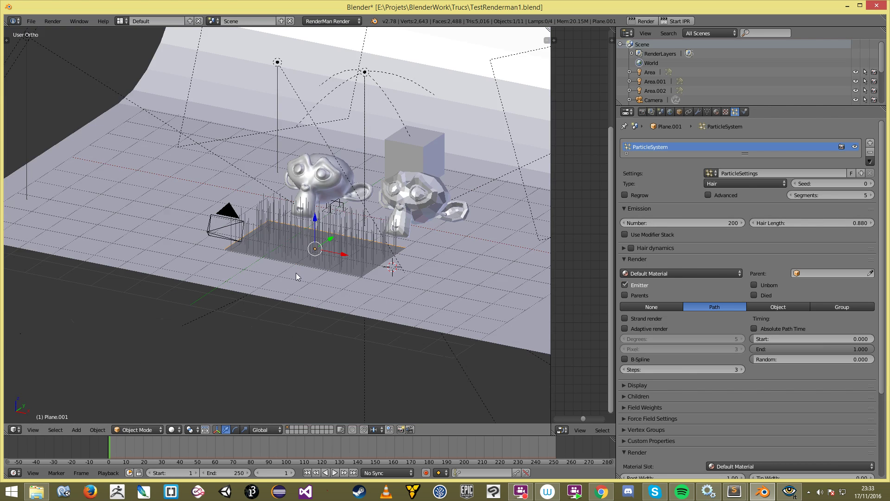
middle_drag(436, 255, 387, 254)
scroll(388, 255, up, 3)
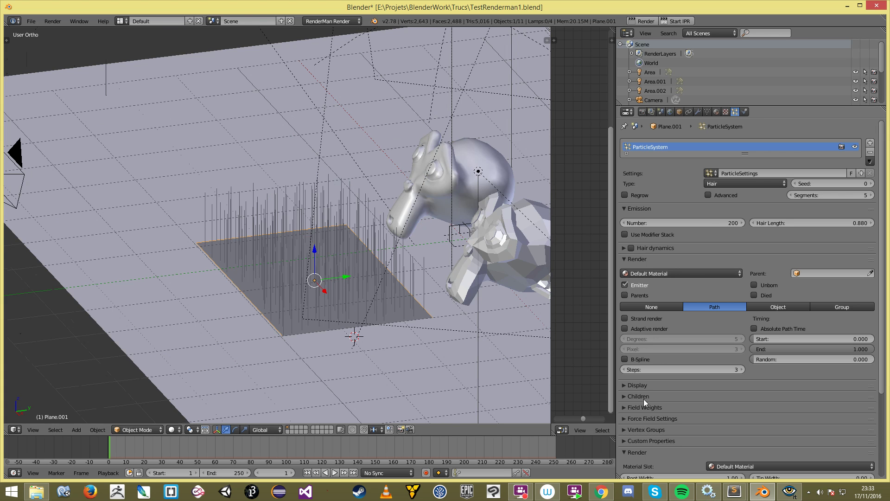
Step: Enable Interpolated children, B-Spline strands and the Advanced options
click(643, 397)
scroll(695, 404, down, 4)
click(829, 336)
middle_drag(278, 241, 521, 339)
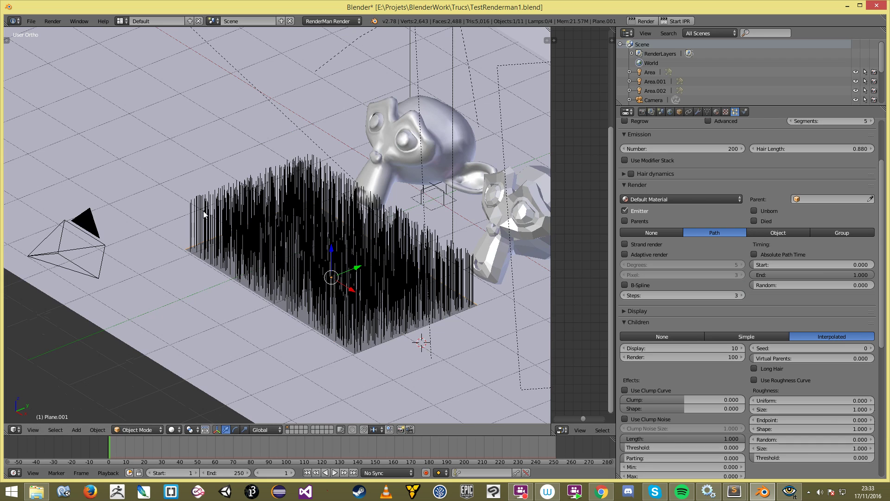
middle_drag(204, 214, 297, 194)
scroll(640, 362, up, 1)
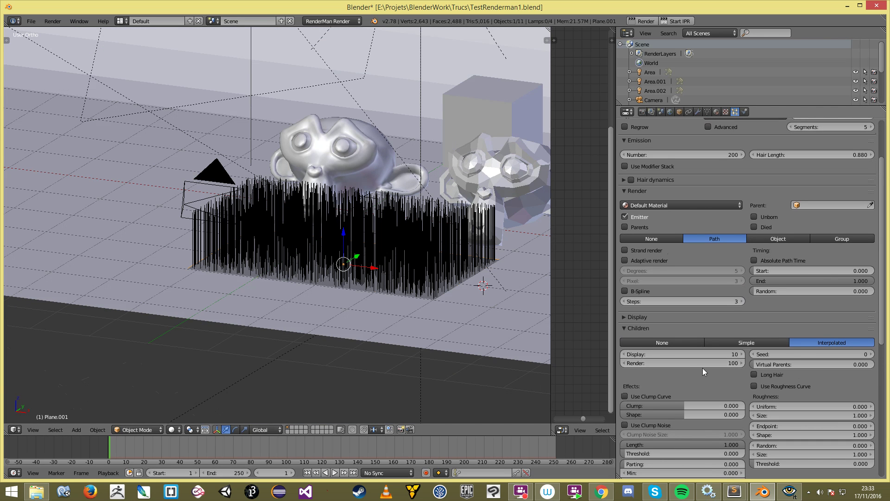
click(661, 293)
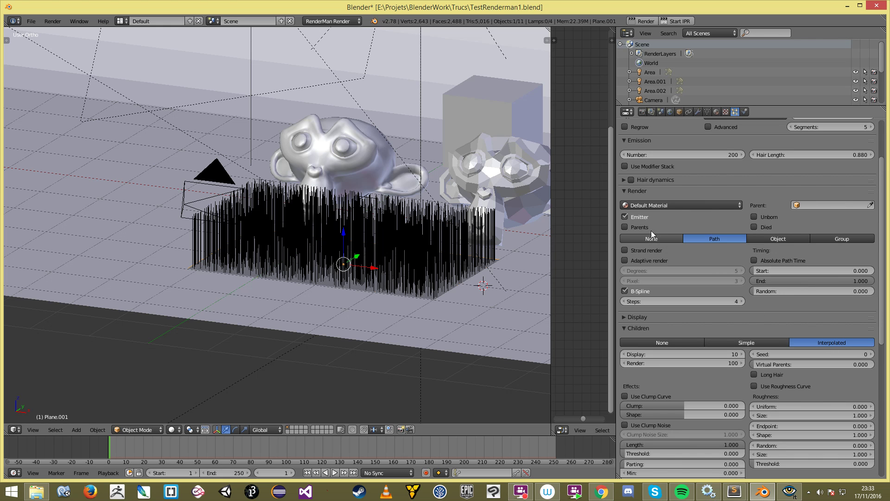
scroll(713, 166, up, 3)
click(719, 181)
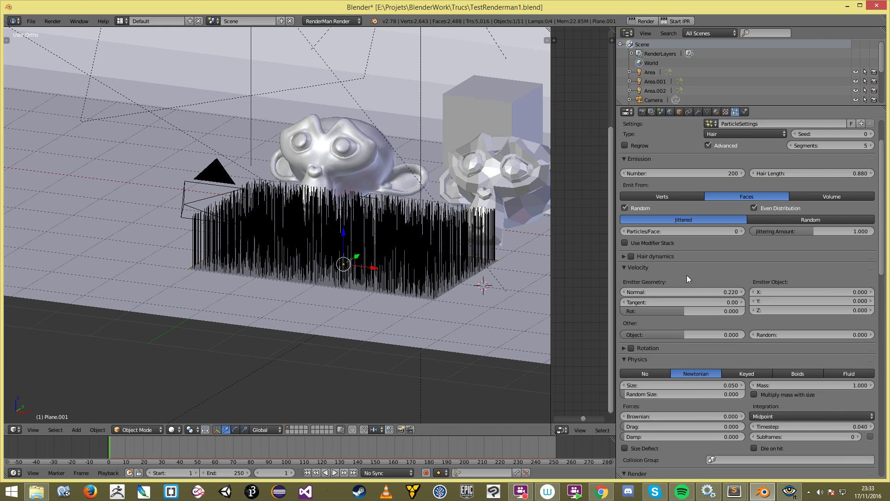
scroll(649, 252, down, 3)
scroll(650, 251, down, 1)
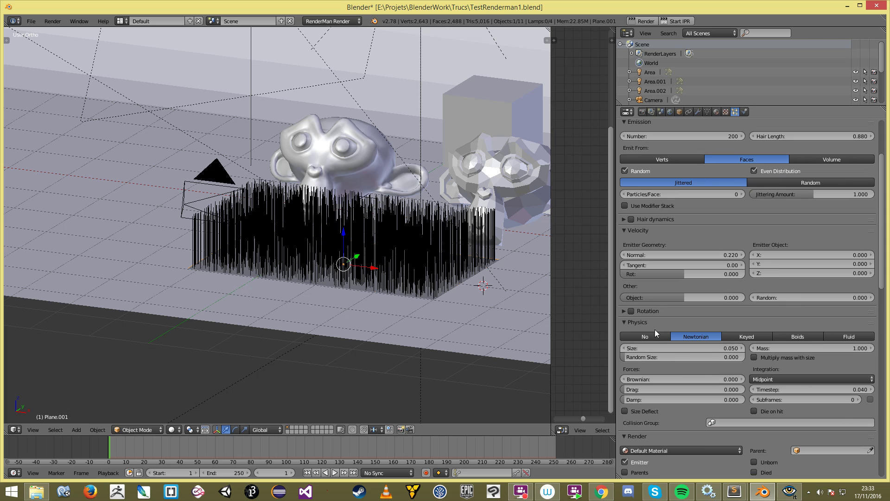
Step: Add a 0.1 Brownian force and set roughness endpoint 0.047 and random 0.131
drag(652, 376, 655, 379)
middle_drag(341, 228, 307, 266)
scroll(728, 391, down, 4)
scroll(761, 390, down, 7)
middle_drag(330, 280, 336, 264)
scroll(810, 388, down, 4)
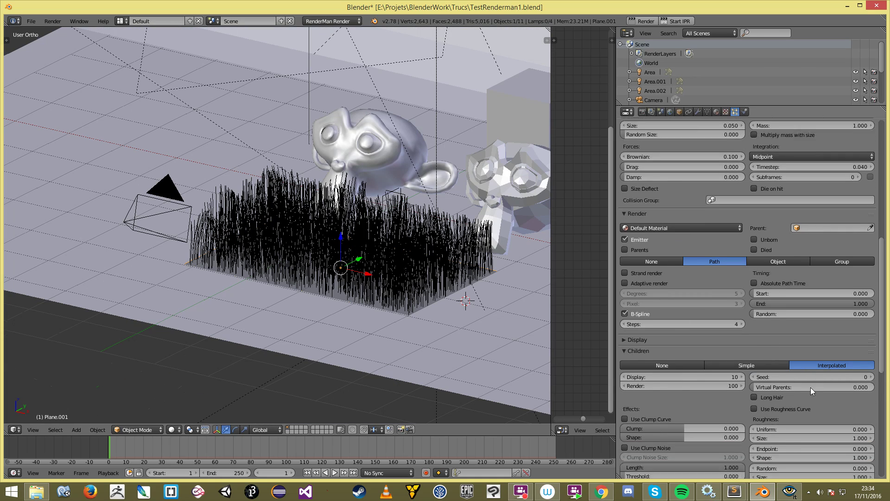
drag(787, 394, 796, 394)
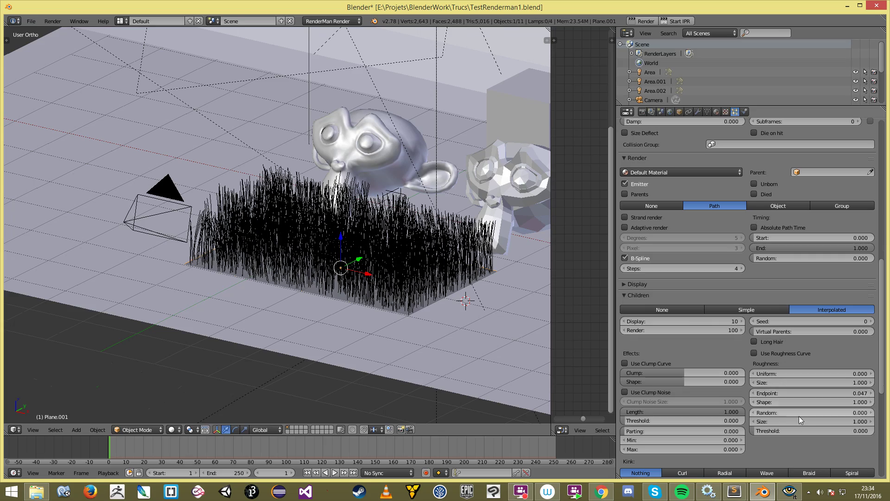
scroll(798, 416, up, 1)
drag(780, 430, 810, 430)
middle_drag(362, 324, 408, 343)
scroll(692, 420, down, 3)
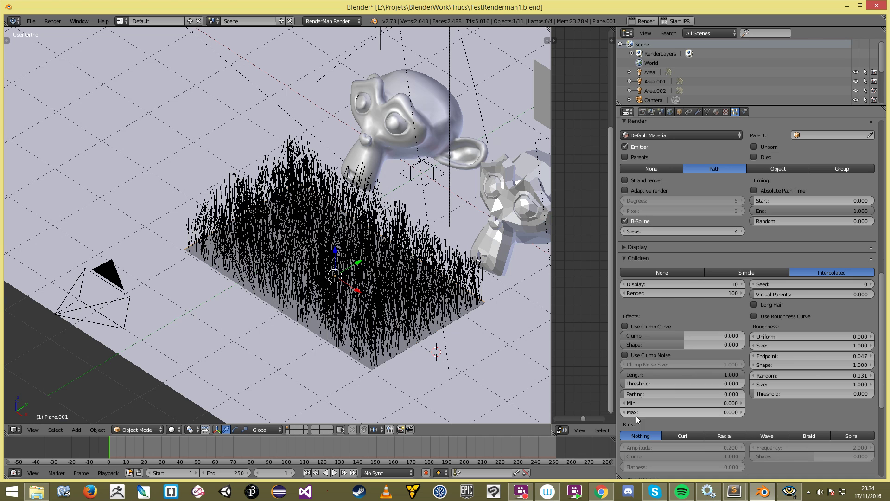
Step: Tune the child hair length to 0.479 with a threshold of 0.931
drag(685, 373, 737, 383)
middle_drag(387, 302, 384, 280)
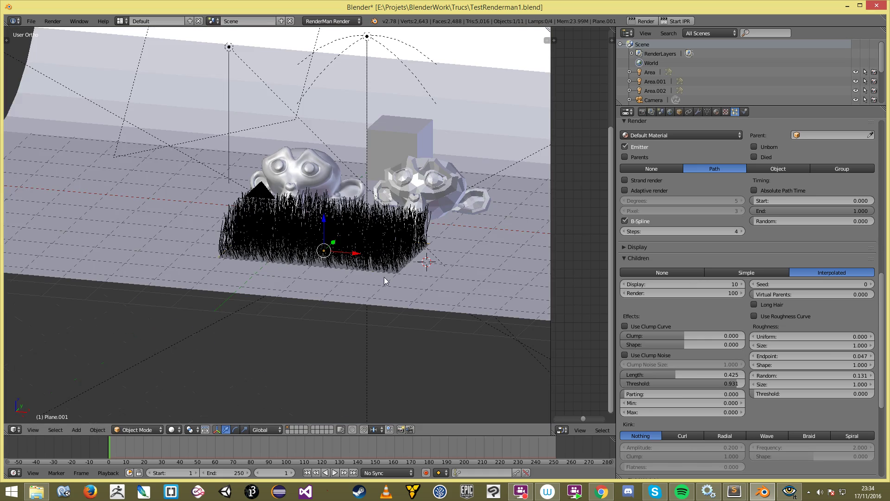
drag(679, 374, 713, 374)
middle_drag(415, 283, 522, 257)
scroll(459, 261, up, 4)
scroll(460, 262, down, 3)
drag(698, 375, 679, 375)
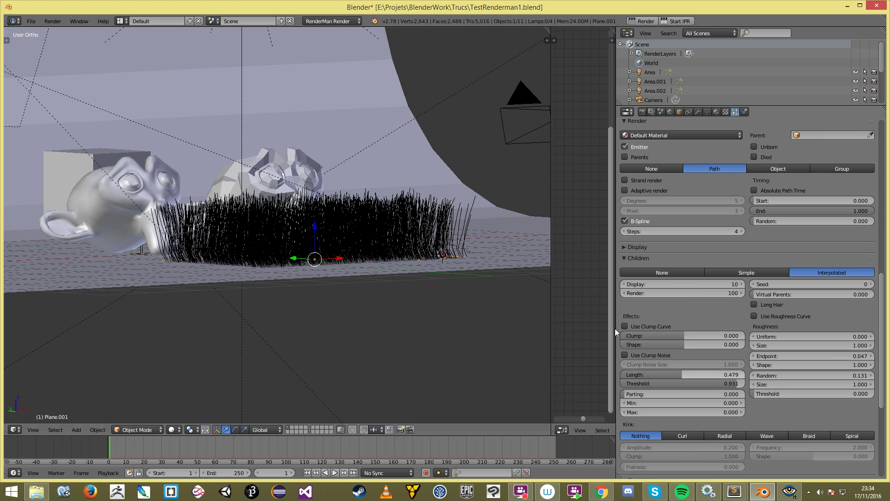
scroll(692, 389, down, 3)
scroll(691, 389, down, 7)
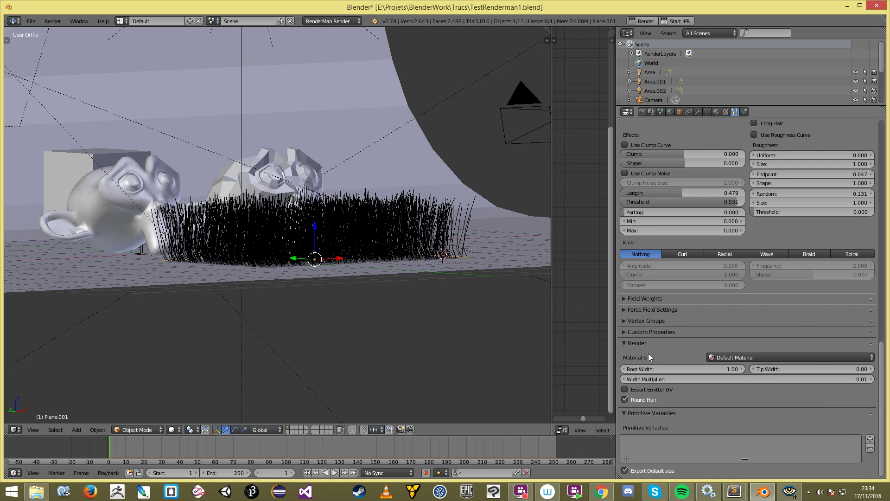
scroll(691, 374, up, 4)
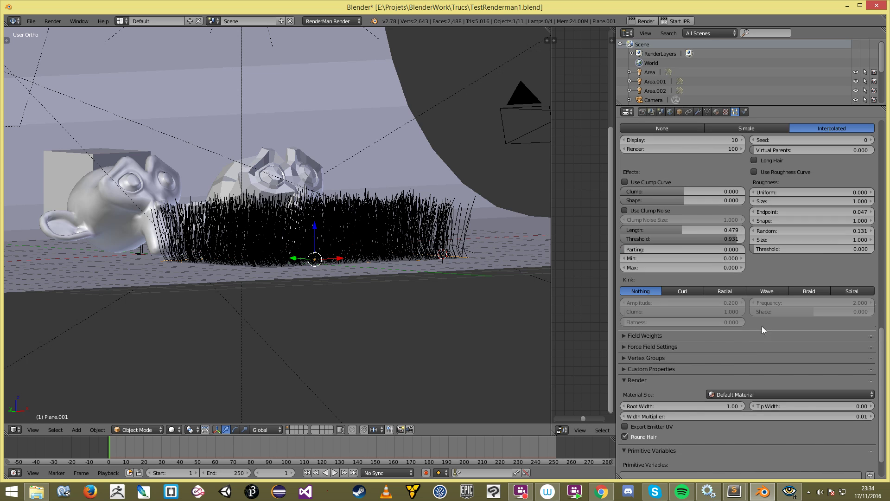
Step: Create a new material named Hair with a RenderMan node tree
click(716, 112)
click(702, 173)
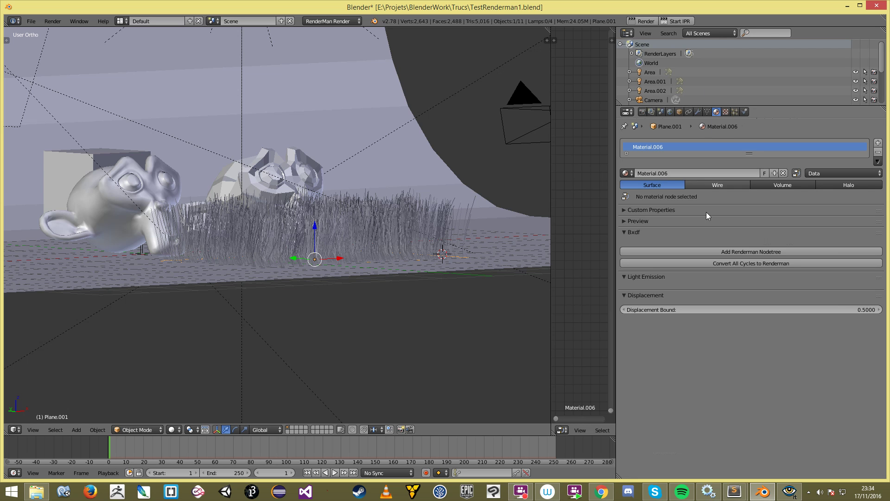
click(711, 173)
text(Hair)
key(Return)
click(748, 251)
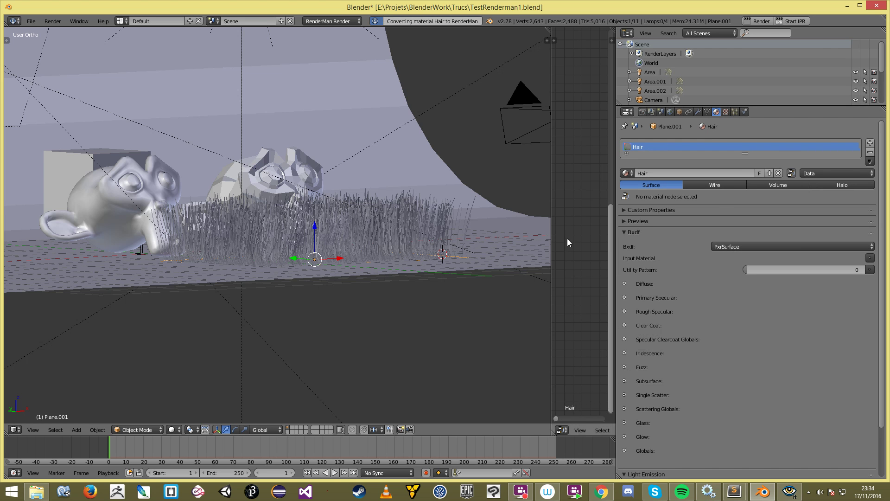
Step: Delete the PxrSurface node and link a new PxrHair node to the Bxdf input
drag(550, 246, 266, 247)
scroll(433, 220, down, 5)
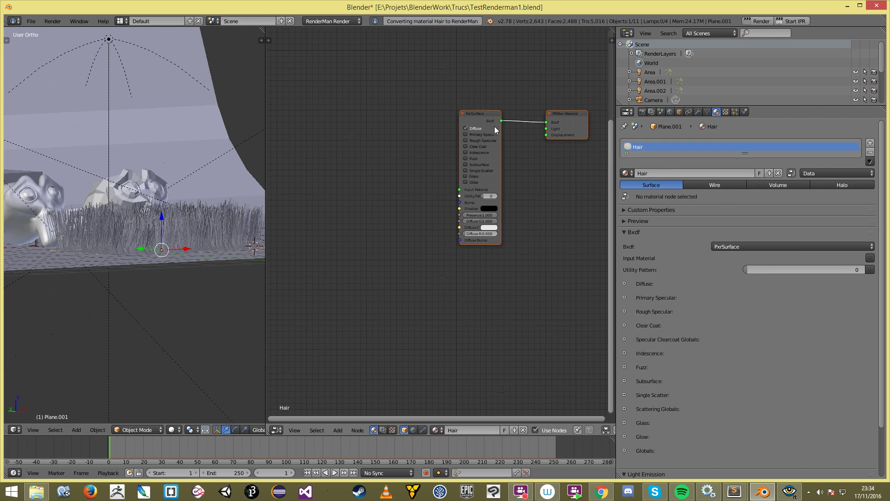
key(a)
middle_drag(494, 126, 443, 157)
scroll(443, 157, up, 4)
click(428, 125)
key(x)
key(shift+a)
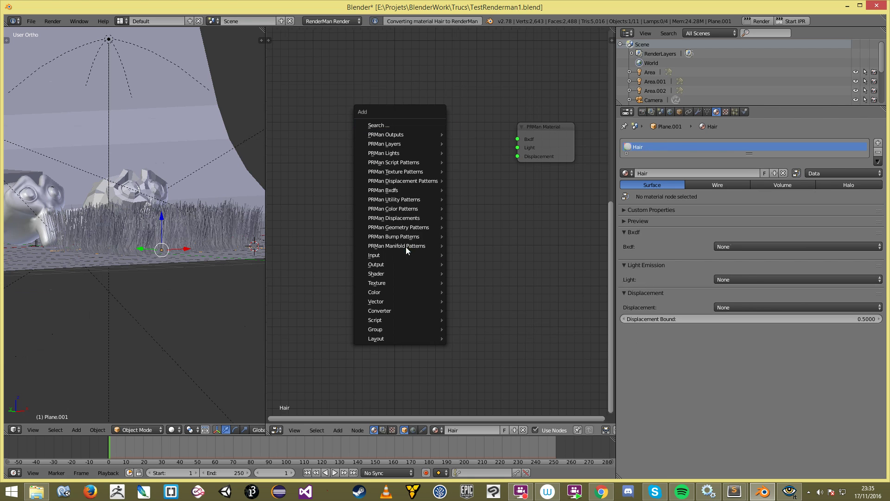
mouse_move(408, 190)
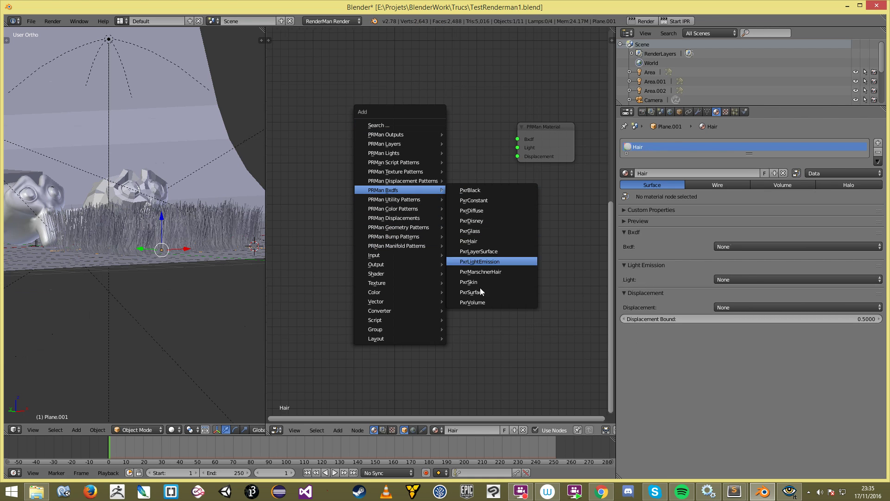
click(507, 240)
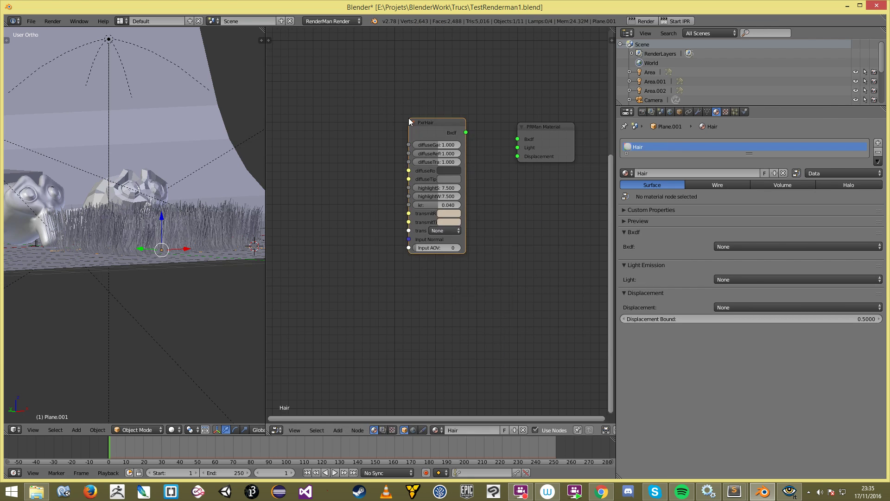
drag(466, 133, 524, 141)
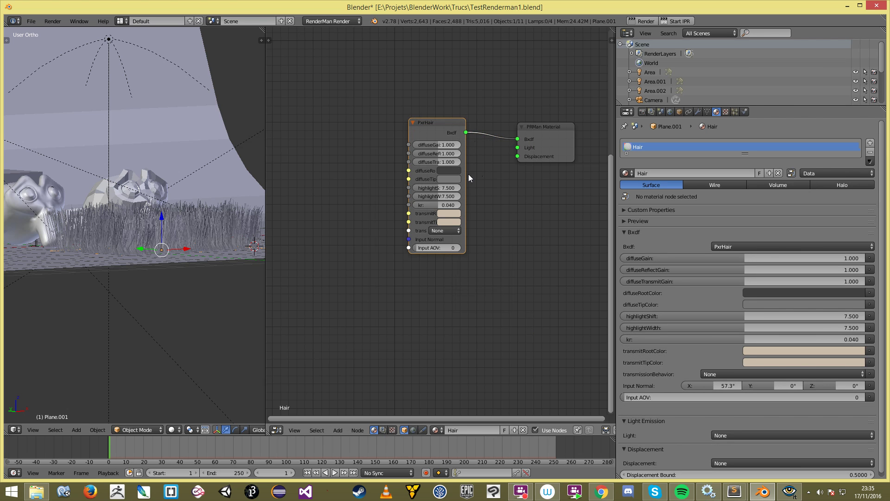
drag(464, 177, 484, 178)
Step: Switch to the camera view and select the grass plane Plane.001
drag(266, 195, 332, 194)
middle_drag(306, 189, 228, 227)
key(KP_0)
scroll(238, 227, up, 2)
right_click(190, 279)
scroll(215, 276, down, 2)
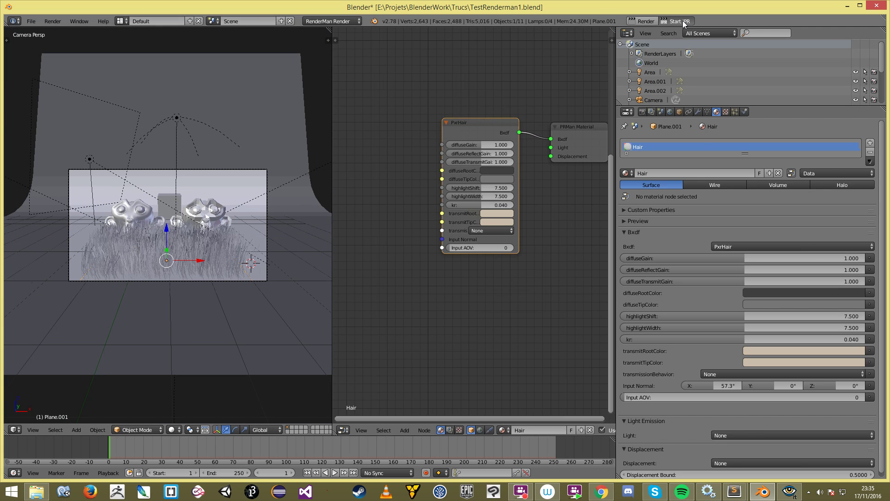
Step: Start the RenderMan IPR and watch the PxrHair-shaded grass refine in the it window
click(235, 249)
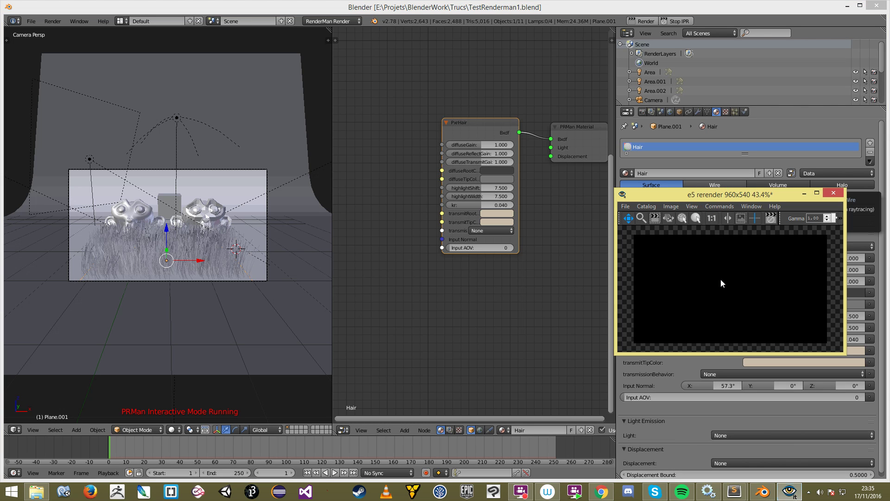
click(463, 209)
middle_drag(463, 209, 445, 228)
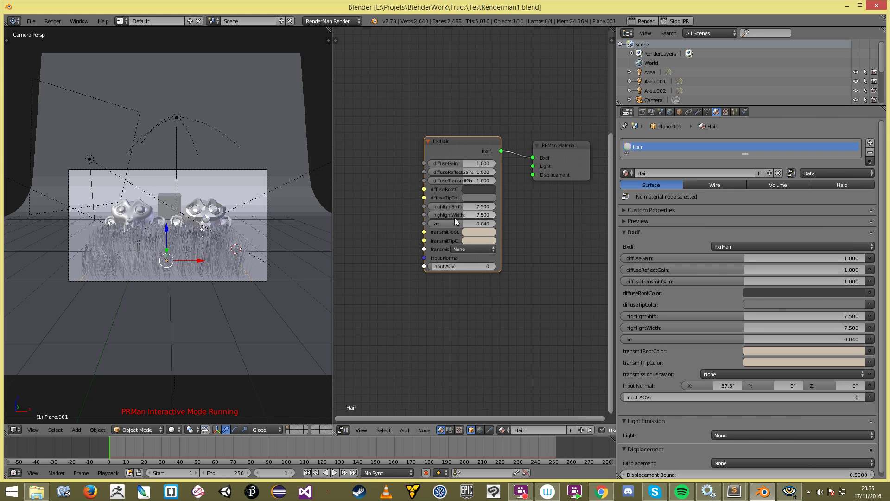
click(791, 493)
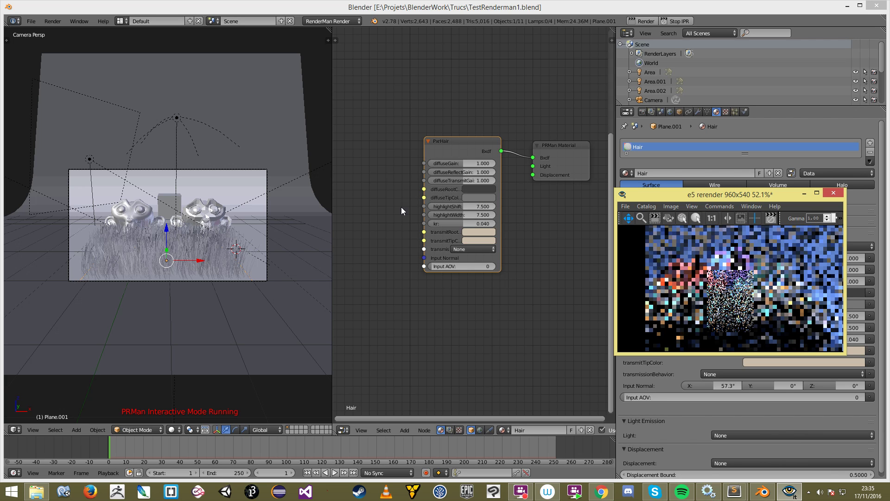
drag(425, 210, 401, 207)
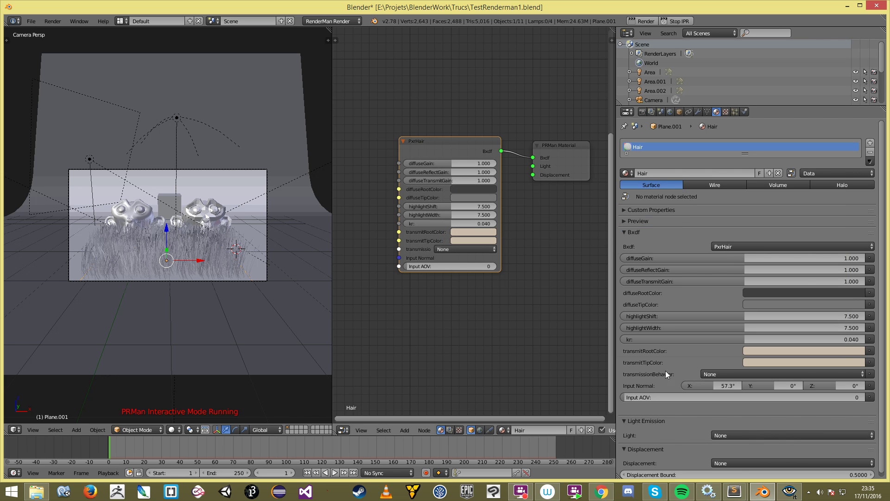
click(789, 491)
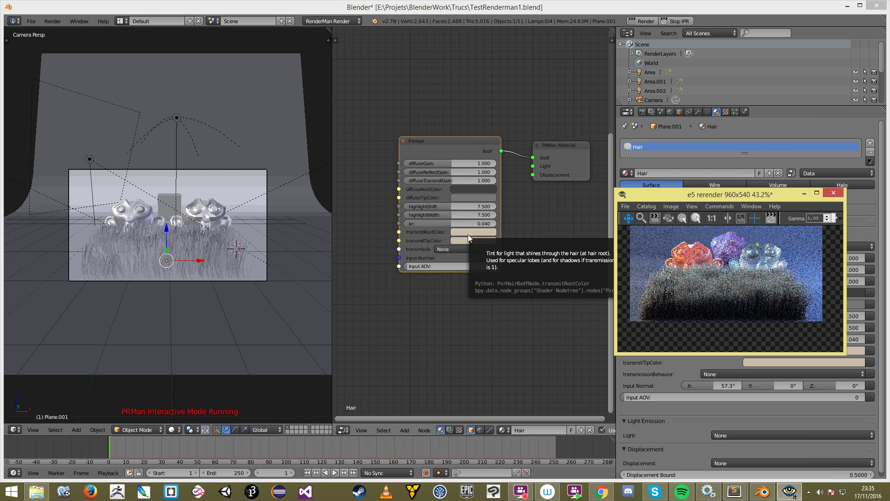
click(466, 249)
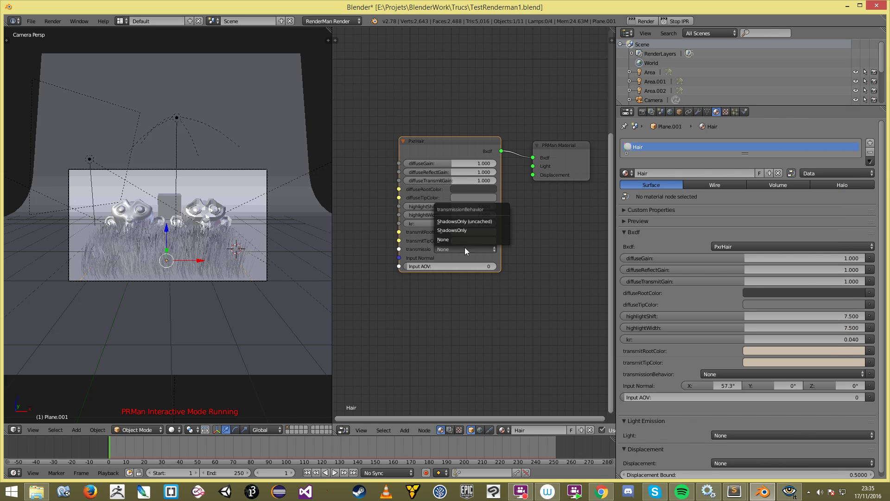
Step: Widen the PxrHair node and set diffuseTransmitGain to 0.200
drag(500, 249, 528, 249)
drag(400, 236, 389, 237)
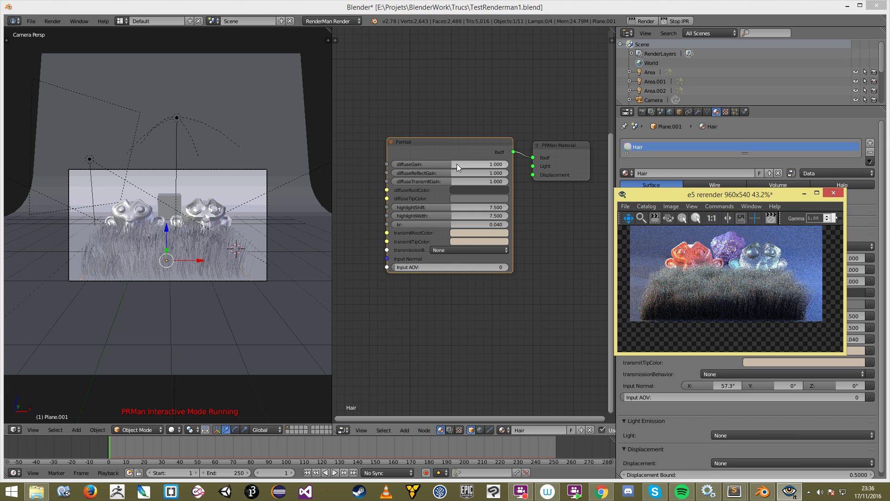
mouse_move(445, 181)
mouse_down()
mouse_move(406, 181)
mouse_move(433, 181)
mouse_up()
click(447, 181)
text(0.2)
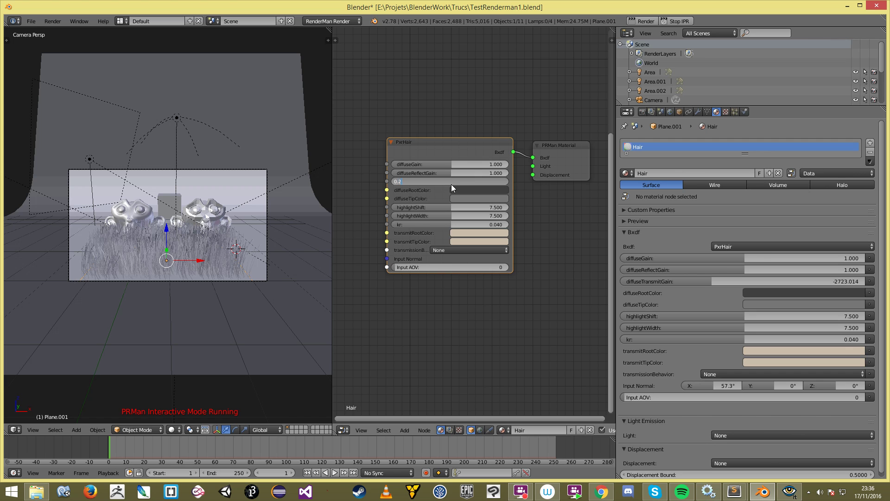
key(Return)
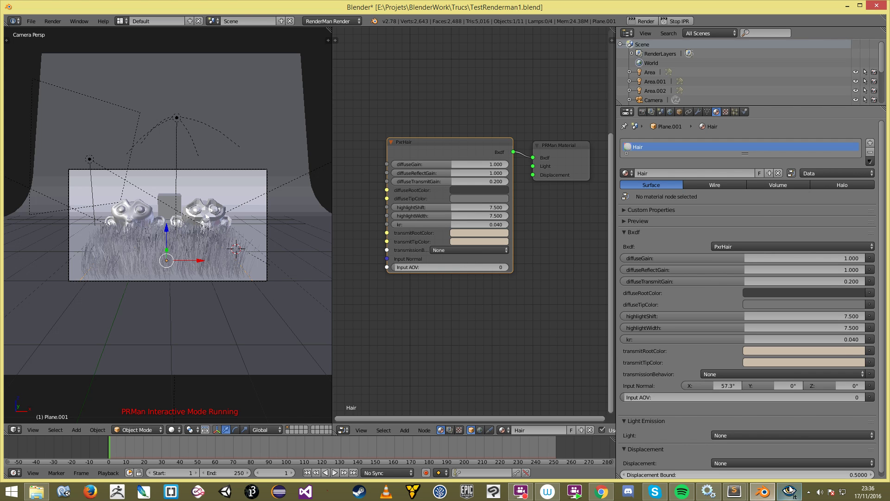
Step: Check the updated grass render in the it window
click(790, 490)
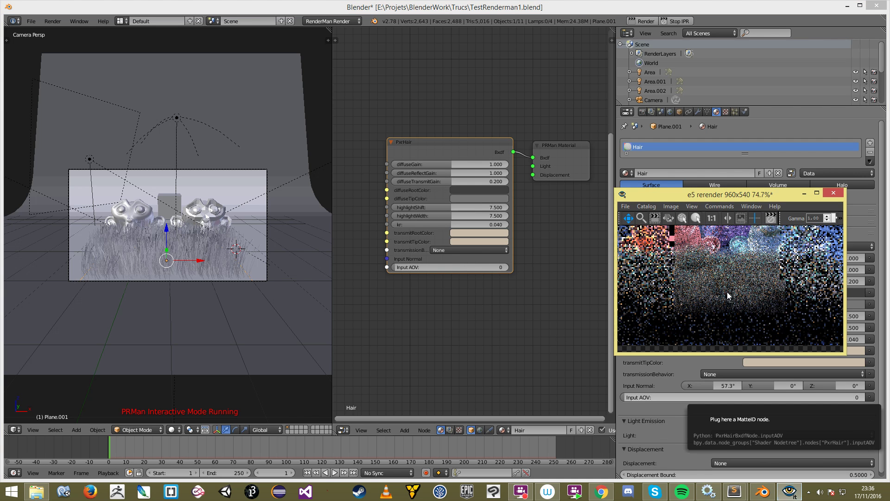
scroll(737, 288, down, 2)
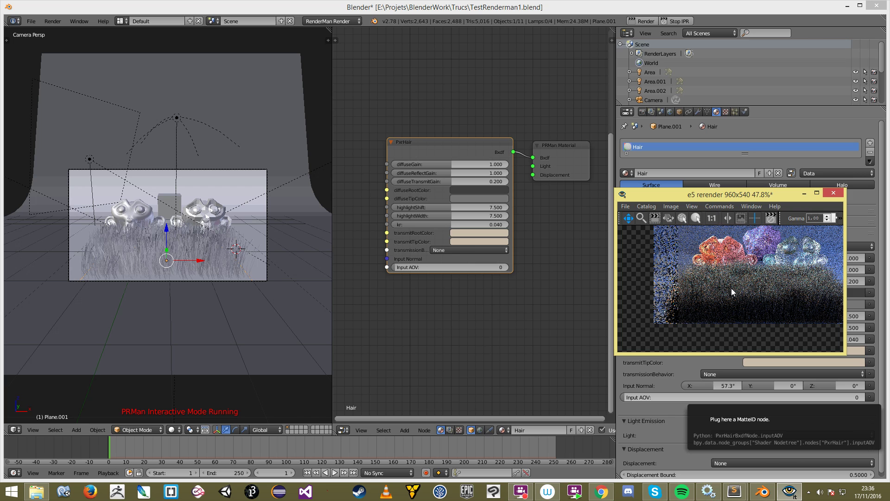
scroll(683, 290, up, 2)
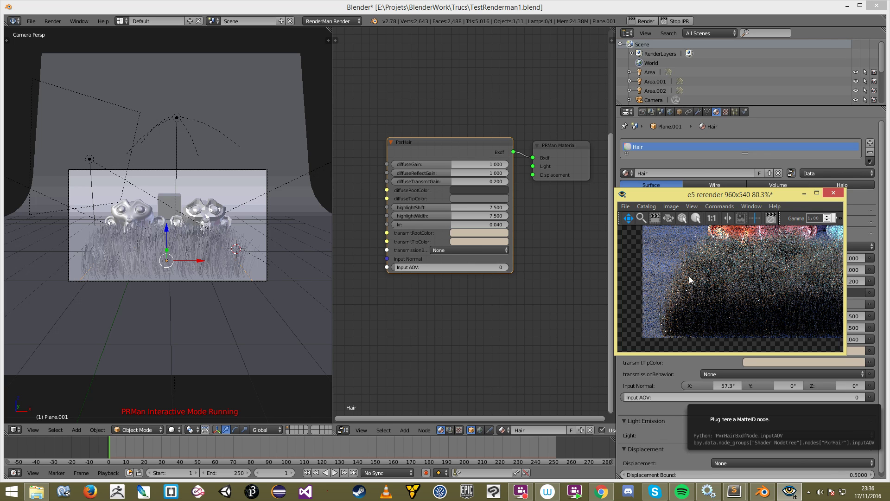
click(468, 190)
Step: Set the PxrHair diffuseRootColor to a golden yellow-orange
drag(477, 111, 474, 122)
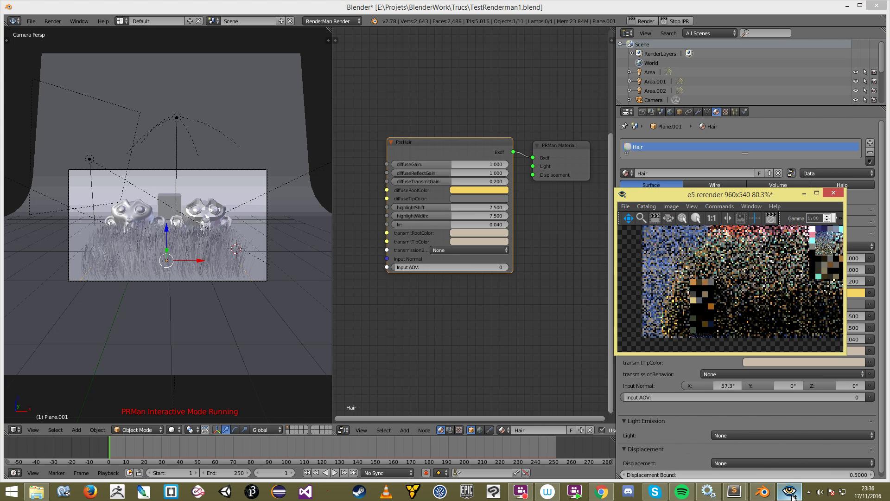
scroll(725, 309, down, 2)
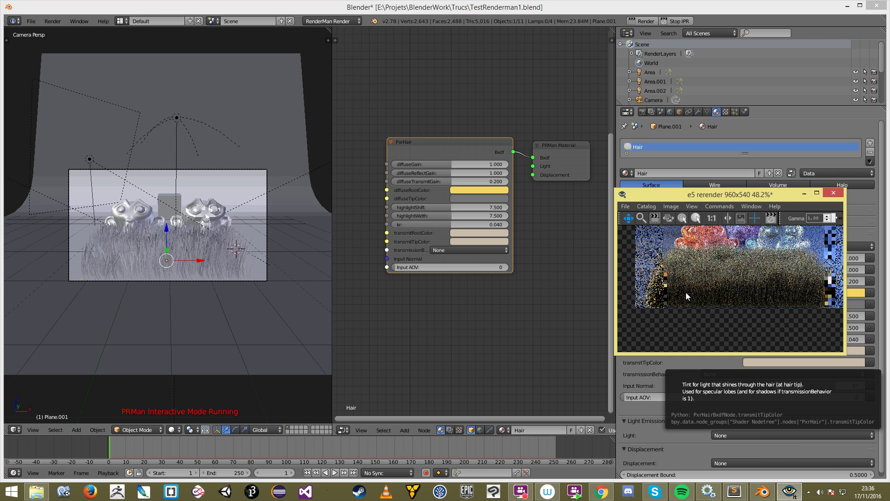
drag(646, 302, 664, 303)
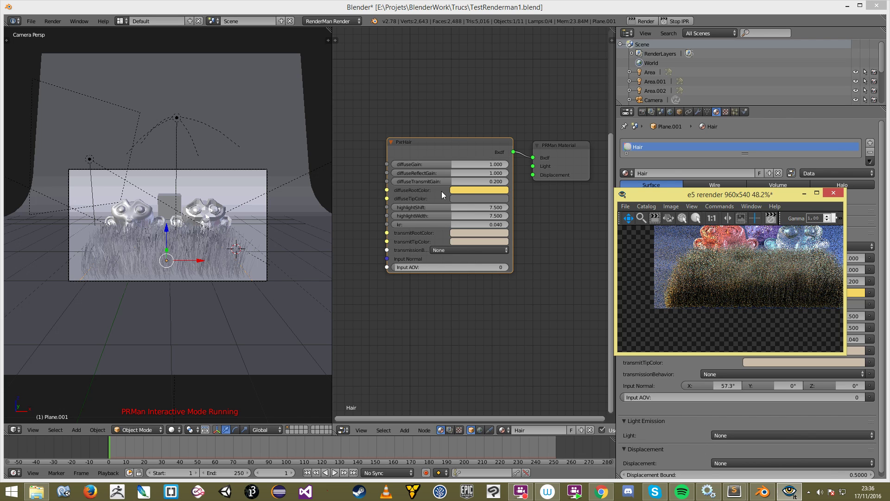
Step: Paste the yellow into diffuseTipColor, lighten it, and review the grass render
click(459, 190)
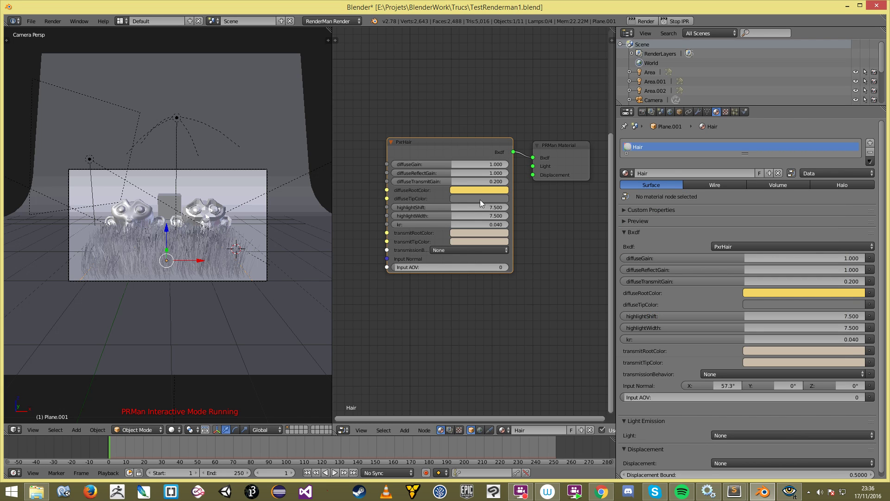
key(ctrl+v)
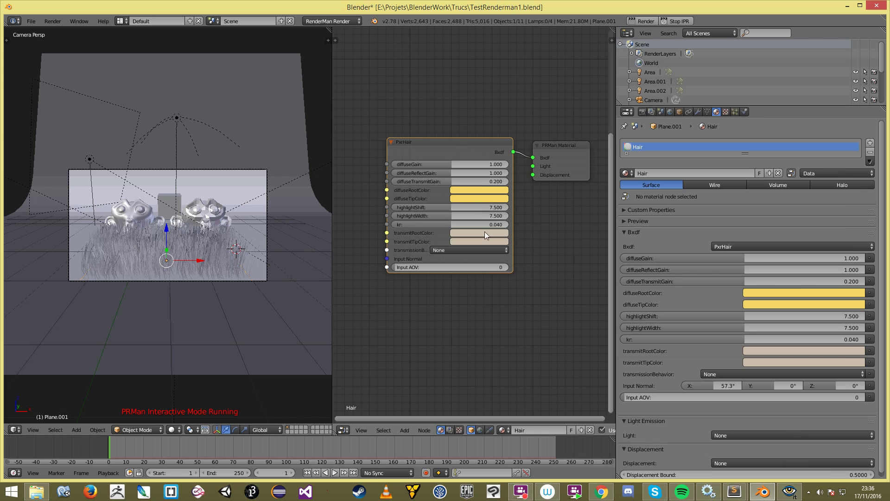
click(474, 199)
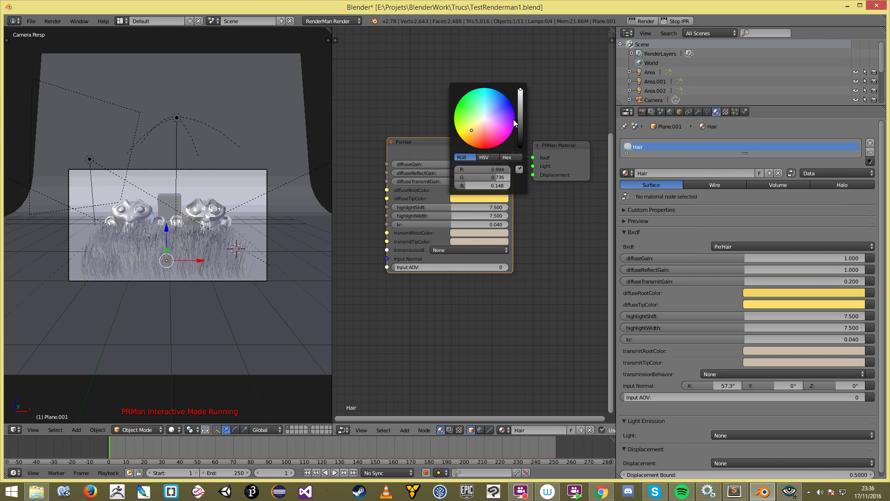
drag(469, 127, 479, 121)
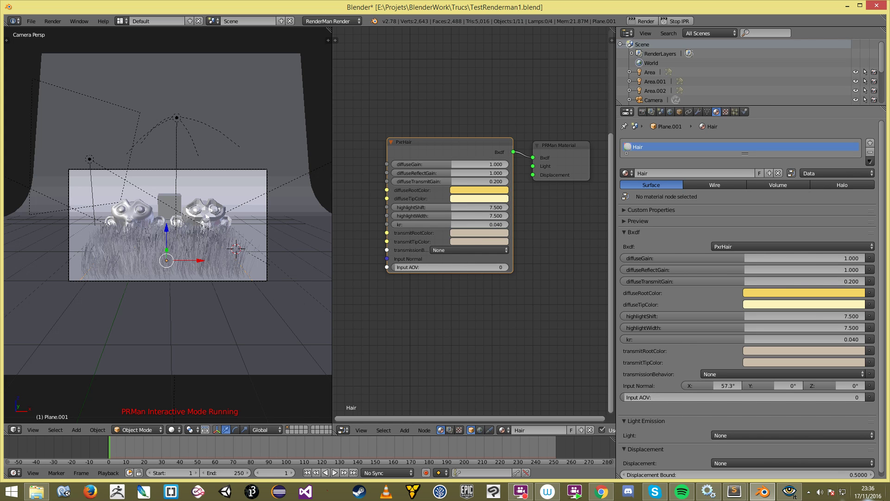
click(798, 493)
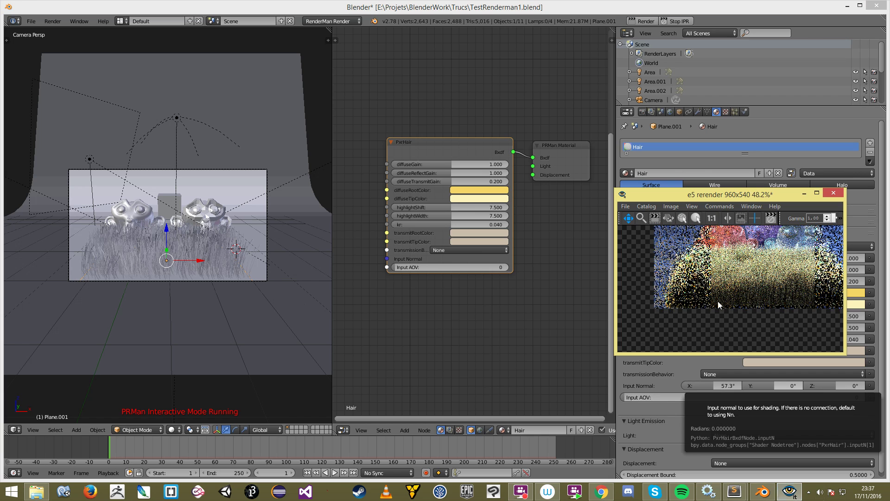
scroll(721, 300, down, 4)
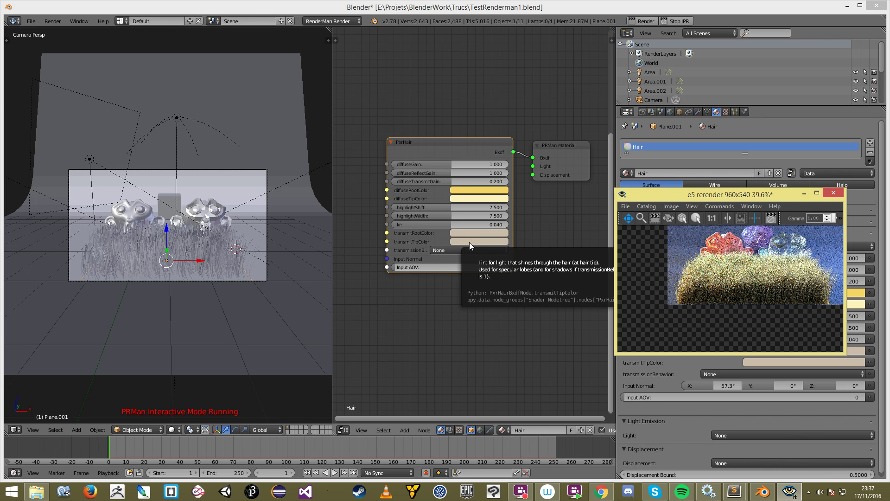
scroll(806, 285, down, 2)
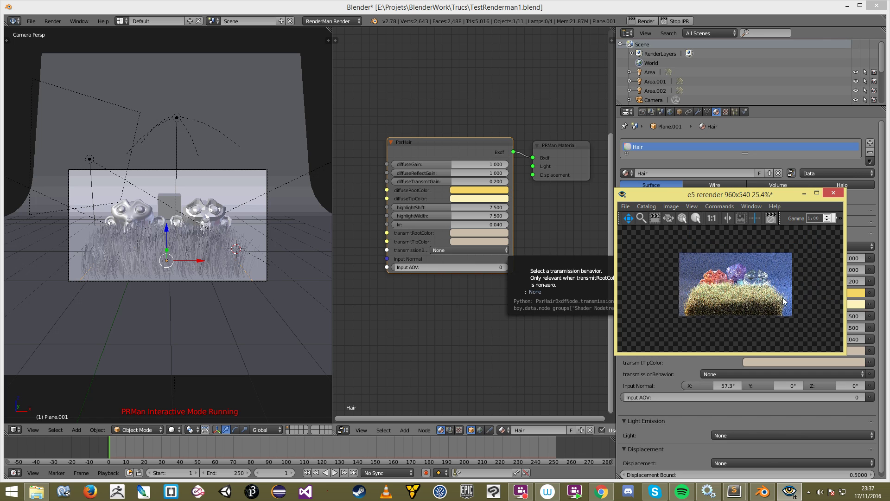
Step: Undo a trial rescale of the grass plane and stop the RenderMan interactive preview
right_click(159, 274)
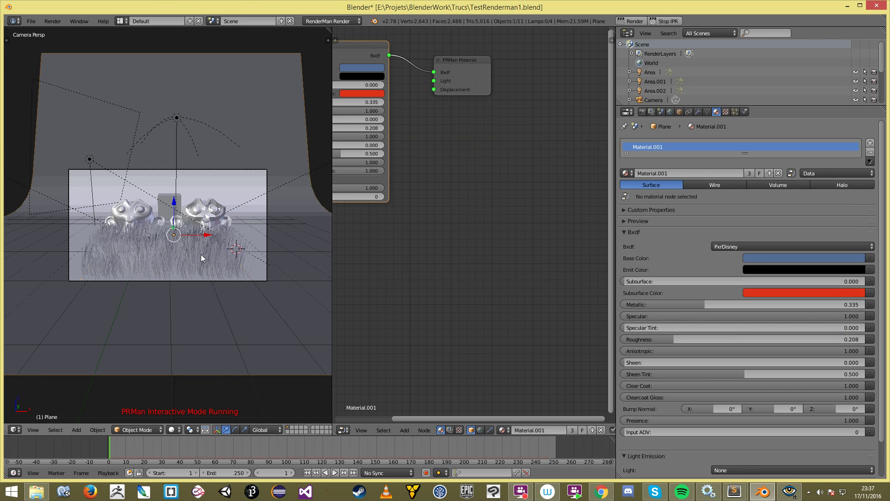
middle_drag(201, 257, 188, 288)
key(r)
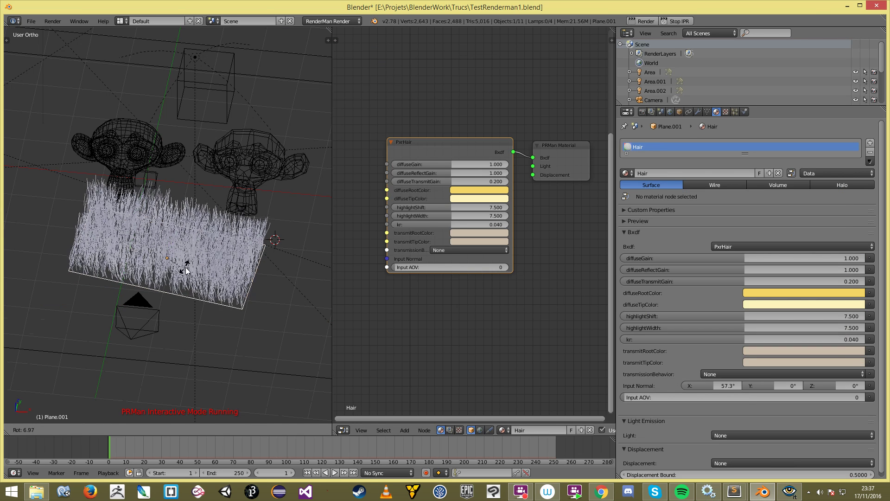
right_click(186, 268)
key(s)
click(230, 269)
middle_drag(184, 241, 142, 227)
key(ctrl+z)
click(675, 21)
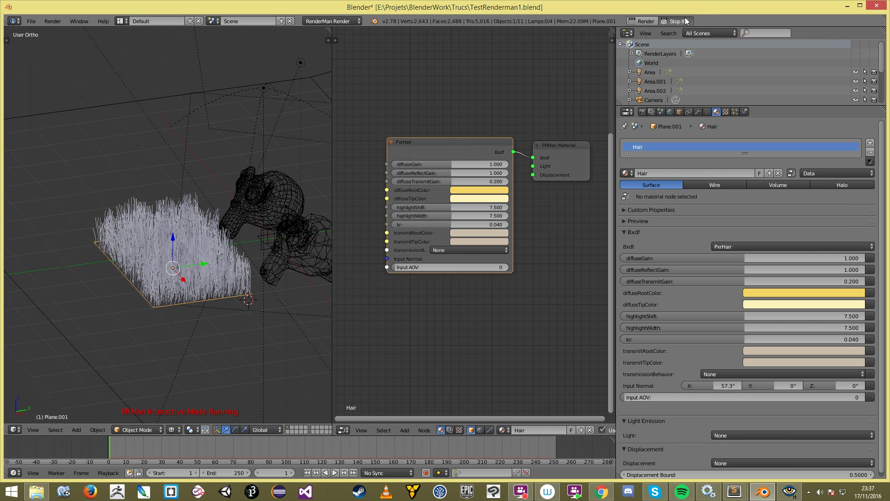
Step: Enlarge the grass patch and shift it along the Y axis
key(s)
click(222, 271)
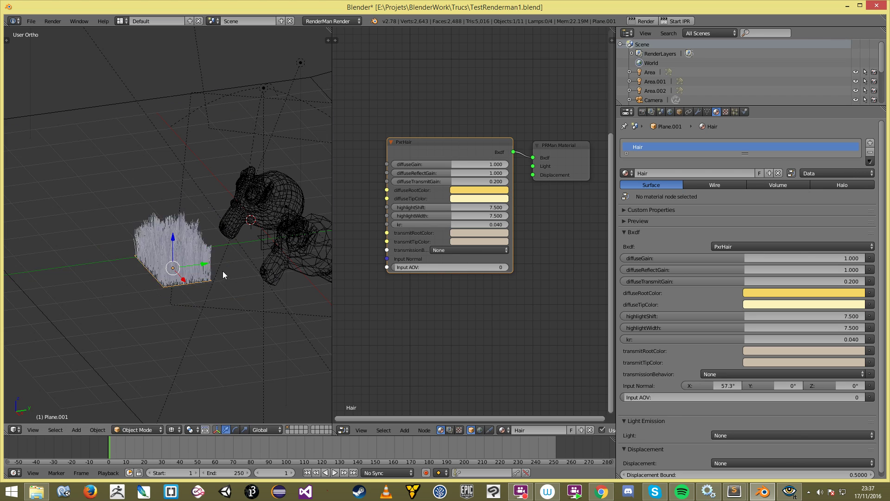
key(z)
click(204, 267)
drag(203, 261, 248, 257)
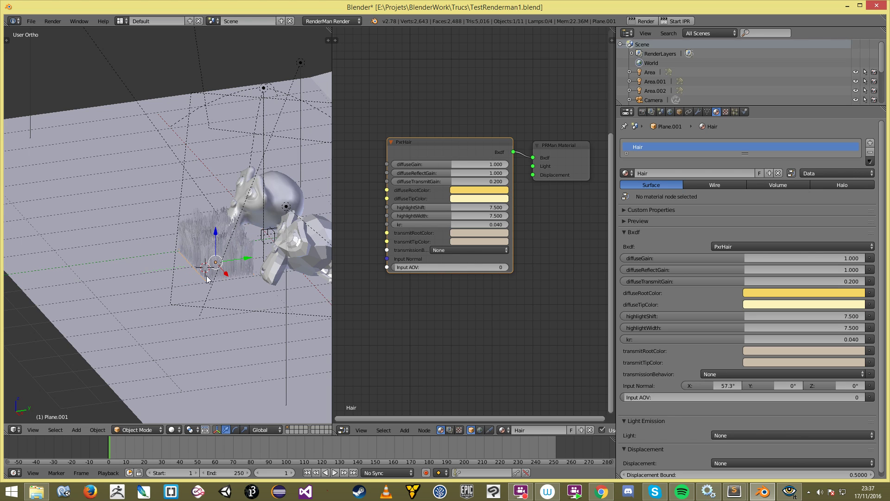
middle_drag(227, 265, 269, 271)
key(s)
click(253, 258)
Step: Move the grass patch on the ground plane in front of the monkeys
key(g)
key(shift+z)
click(247, 264)
key(g)
key(shift+z)
click(254, 269)
Step: Deselect everything and save the blend file, overwriting it
key(a)
middle_drag(254, 269, 216, 236)
scroll(216, 235, up, 3)
key(ctrl+s)
click(217, 239)
Step: Select the grass plane and show its particle settings
key(z)
right_click(249, 292)
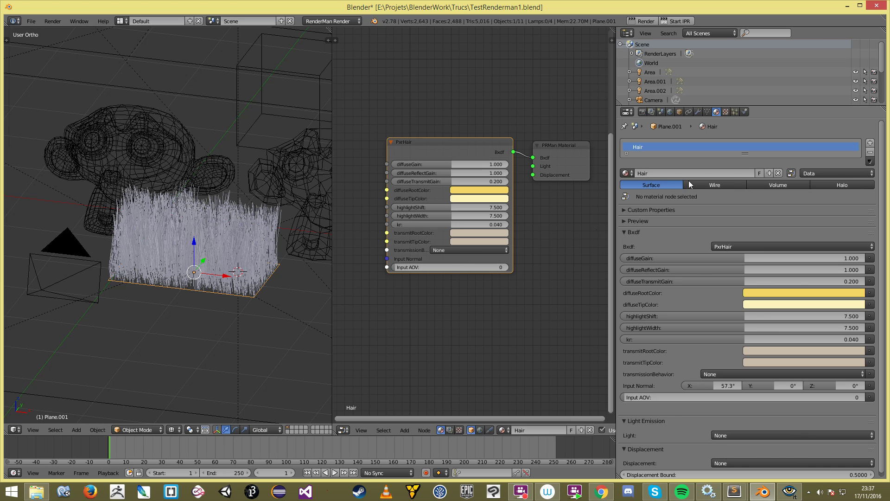
click(734, 112)
Step: Keep Hair as the grass's Render material slot in the particle settings
scroll(680, 352, down, 2)
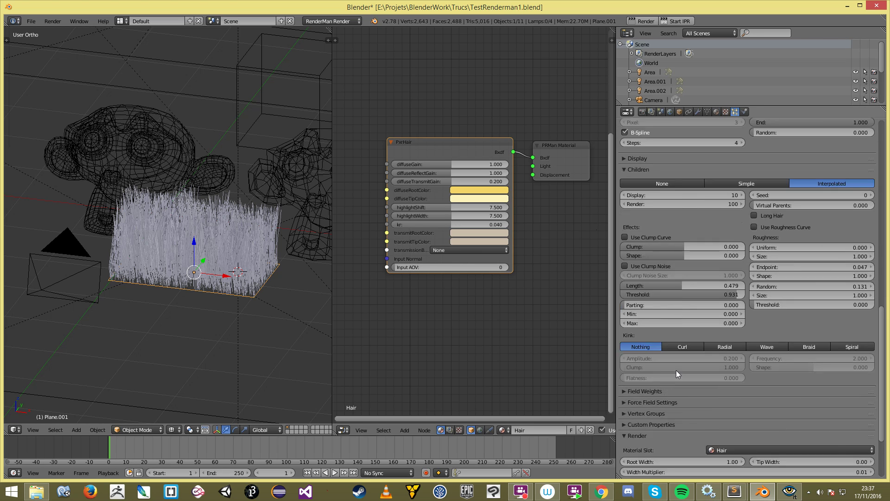
scroll(676, 370, up, 3)
click(657, 226)
click(657, 217)
click(656, 214)
click(648, 277)
click(649, 280)
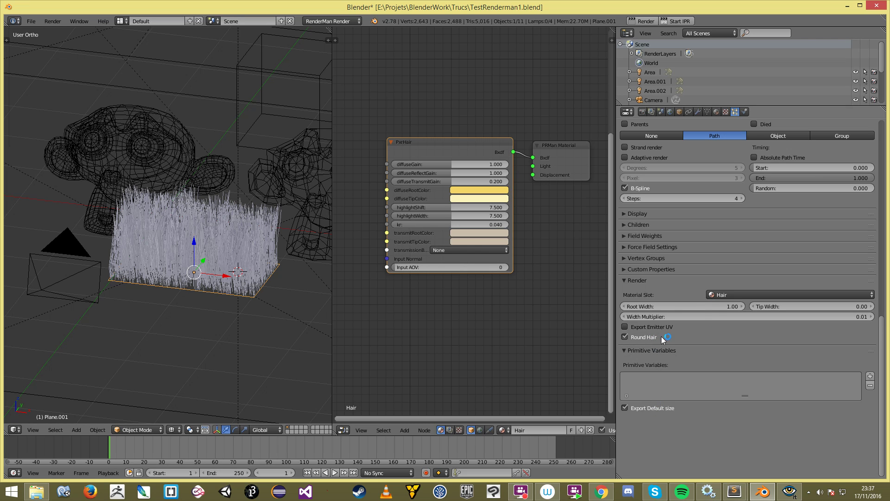
click(736, 294)
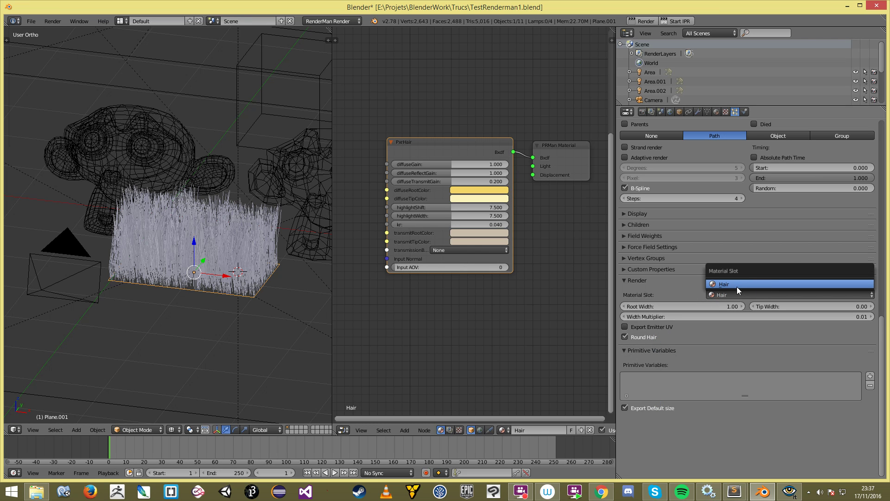
click(732, 284)
Step: Inspect the Children, Display, Vertex Groups, Force Field and Field Weights particle panels
click(635, 226)
click(635, 227)
click(639, 211)
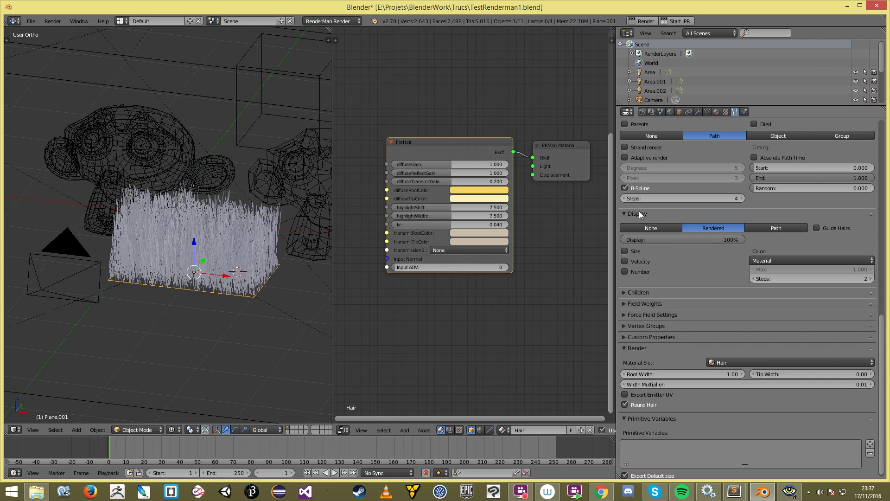
click(639, 211)
middle_drag(148, 278, 159, 277)
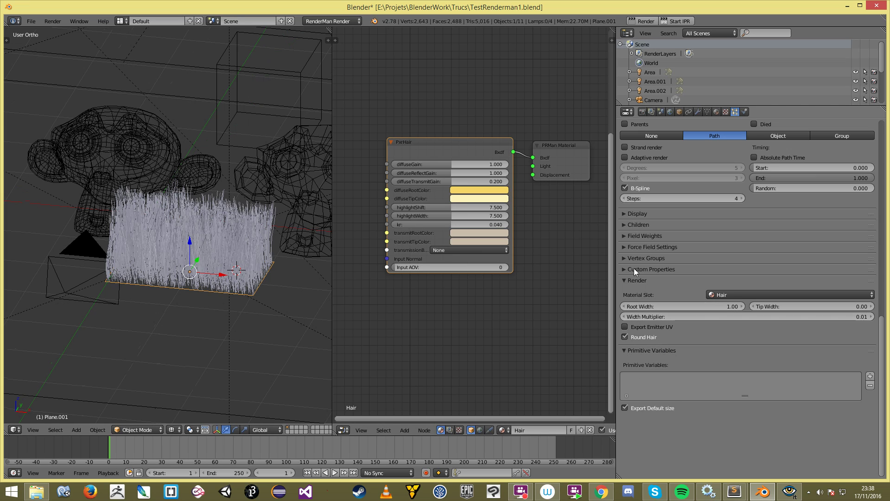
click(649, 350)
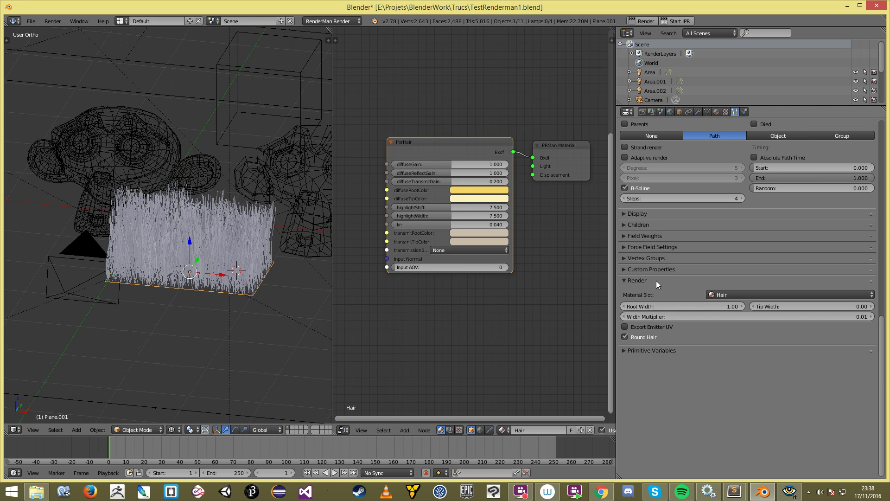
click(656, 259)
click(655, 259)
click(658, 247)
click(658, 245)
click(658, 243)
click(660, 238)
click(660, 238)
click(659, 237)
click(658, 238)
click(658, 250)
Step: Shift the grass patch slightly along Y, save, and switch to front orthographic view
middle_drag(243, 227, 205, 241)
scroll(214, 243, down, 5)
drag(219, 229, 206, 236)
scroll(221, 239, up, 2)
key(ctrl+s)
click(224, 241)
scroll(219, 255, down, 3)
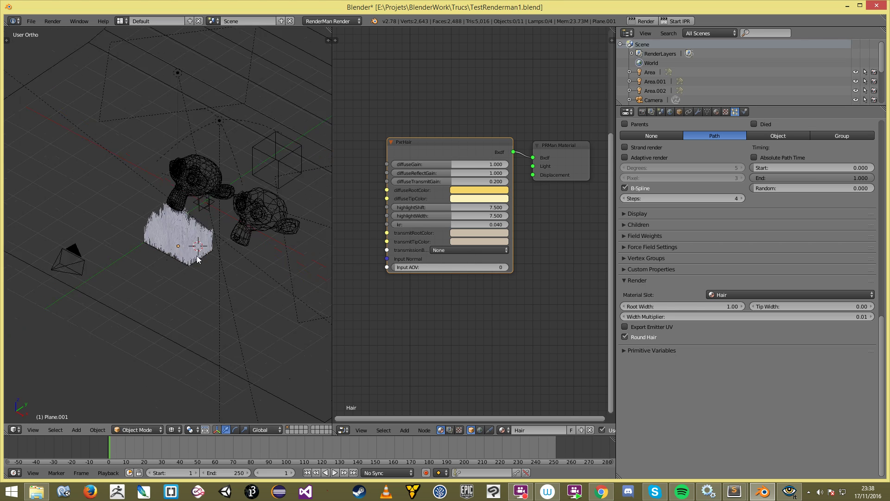
key(KP_1)
Step: Add a new Suzanne monkey mesh to the scene
key(z)
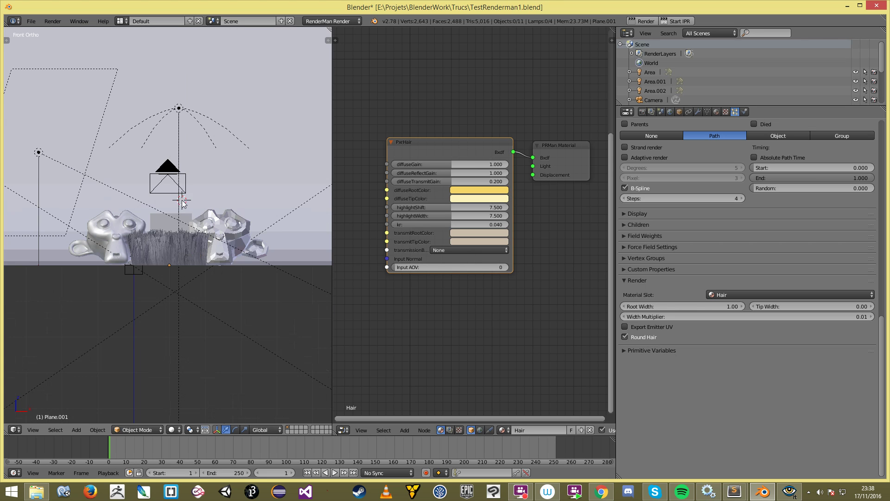
key(shift+a)
mouse_move(163, 204)
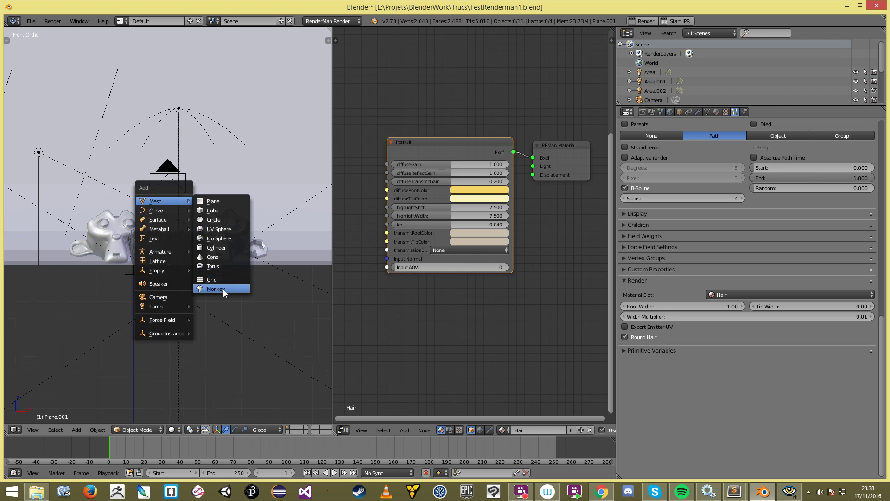
click(224, 289)
Step: Roughly position the new monkey from a right-side orthographic view
key(KP_3)
scroll(254, 227, down, 5)
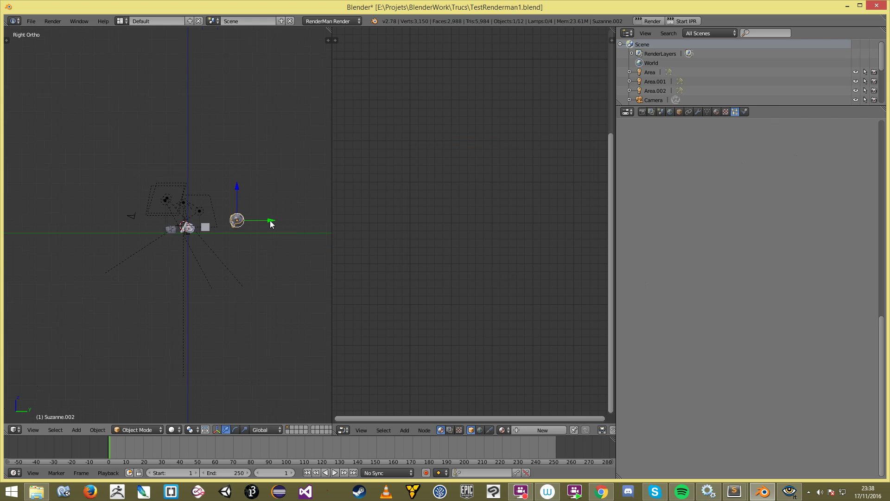
scroll(273, 224, up, 6)
key(z)
key(g)
click(127, 228)
key(z)
scroll(227, 230, up, 2)
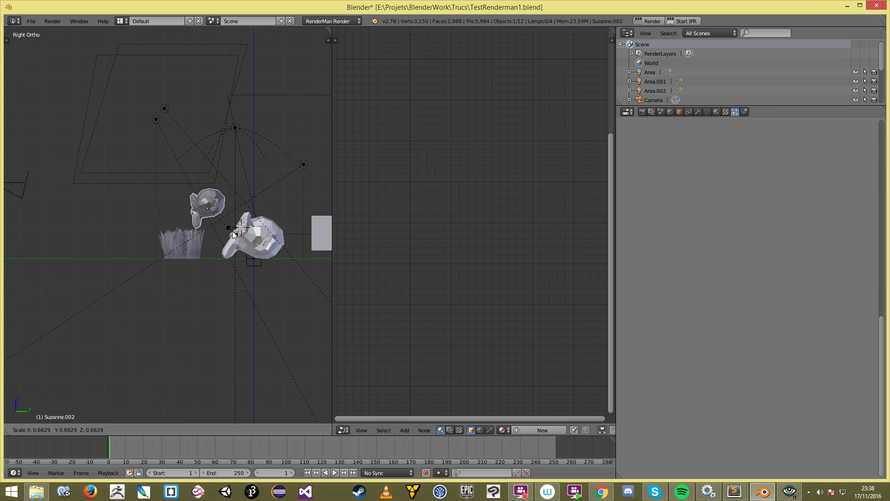
Step: Move the new monkey further left, behind the grass
middle_drag(215, 232, 265, 238)
key(KP_3)
scroll(245, 230, down, 4)
key(z)
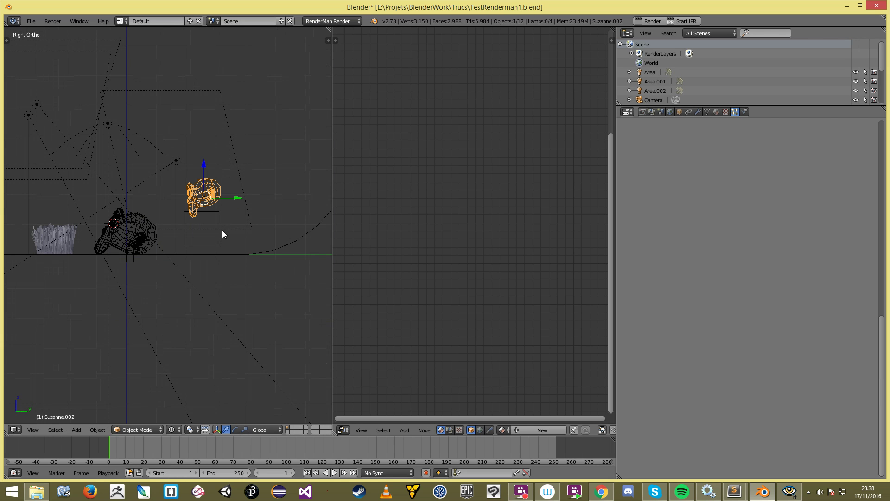
scroll(222, 230, up, 2)
key(g)
click(180, 231)
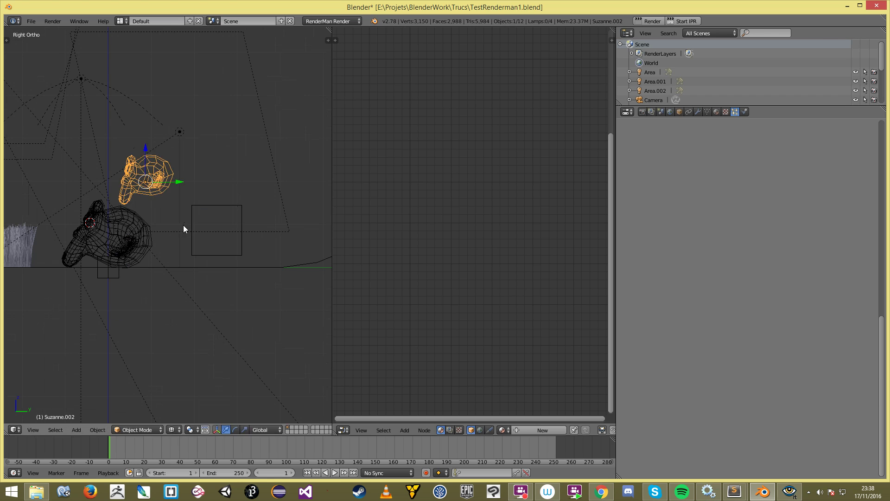
key(g)
click(167, 219)
Step: Fine-tune the monkey's placement between the other monkeys through the camera view
key(KP_1)
key(z)
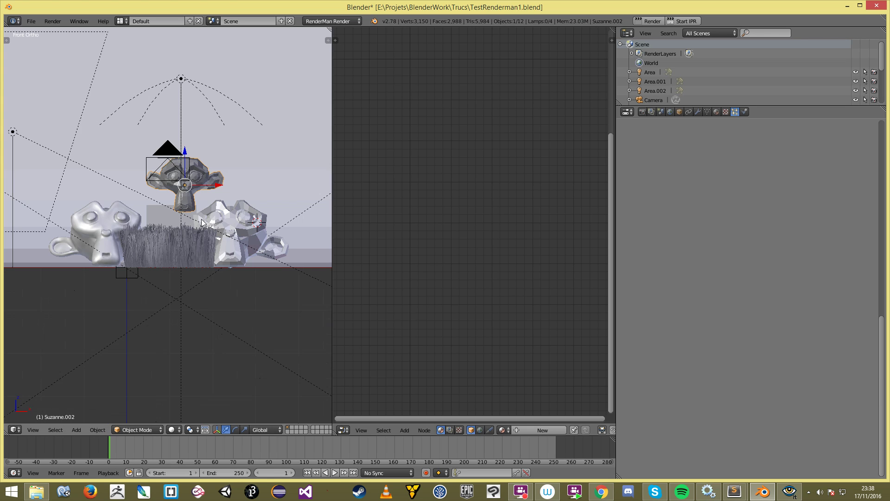
key(KP_0)
scroll(201, 212, up, 5)
key(g)
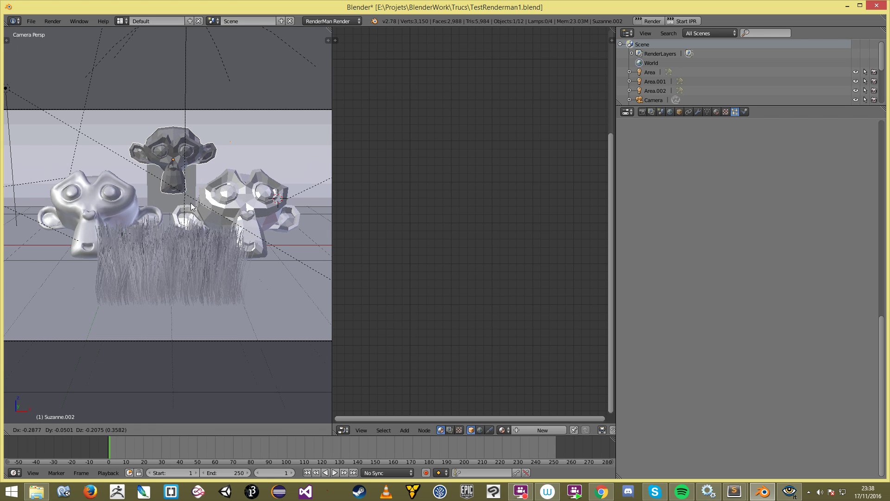
scroll(199, 204, down, 2)
scroll(202, 207, up, 1)
click(199, 214)
key(g)
click(200, 213)
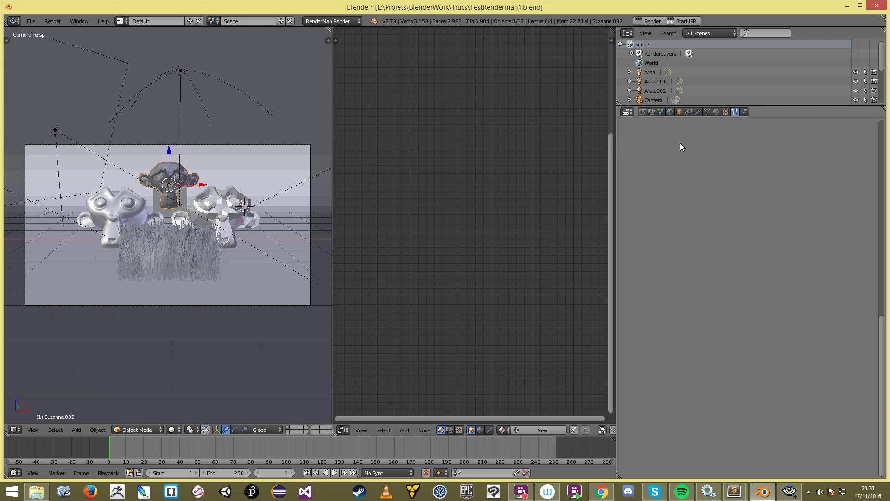
Step: Add a Subdivision Surface modifier to the new monkey and save the file
click(717, 113)
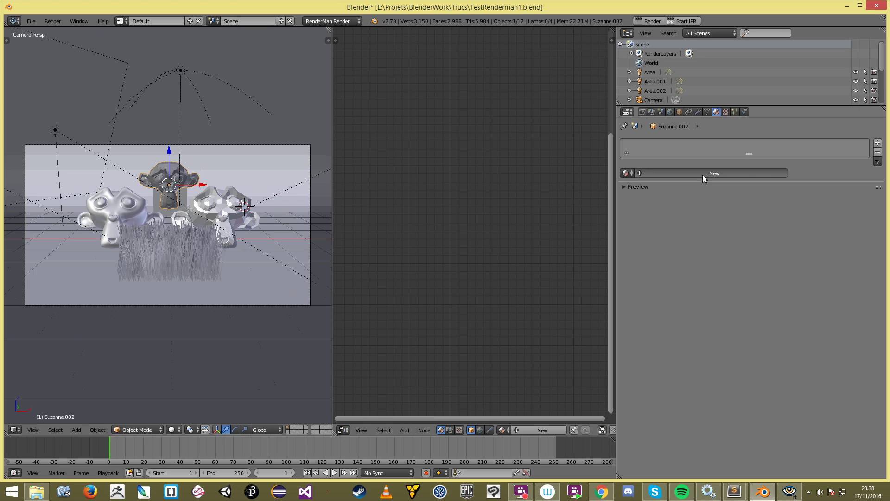
click(695, 113)
click(691, 143)
click(711, 304)
key(ctrl+s)
click(158, 230)
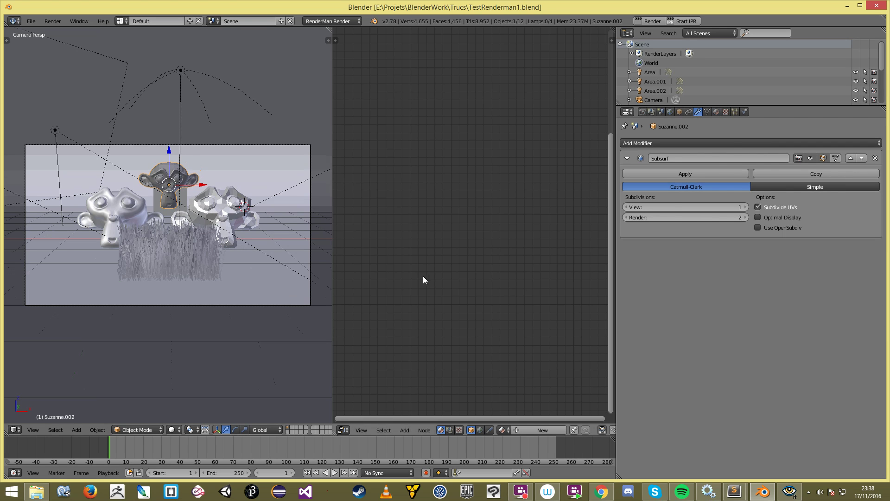
Step: Create a new material, convert it to RenderMan, and set its Bxdf to PxrSkin
click(718, 112)
click(702, 175)
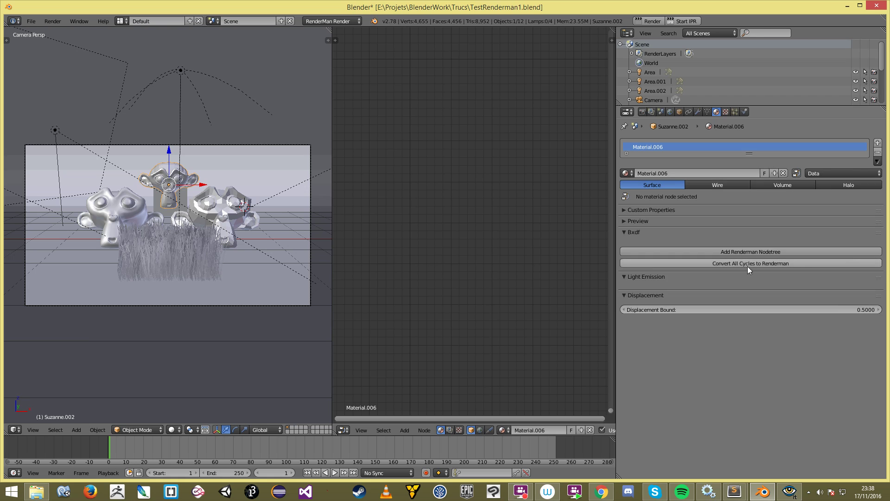
click(747, 265)
click(759, 247)
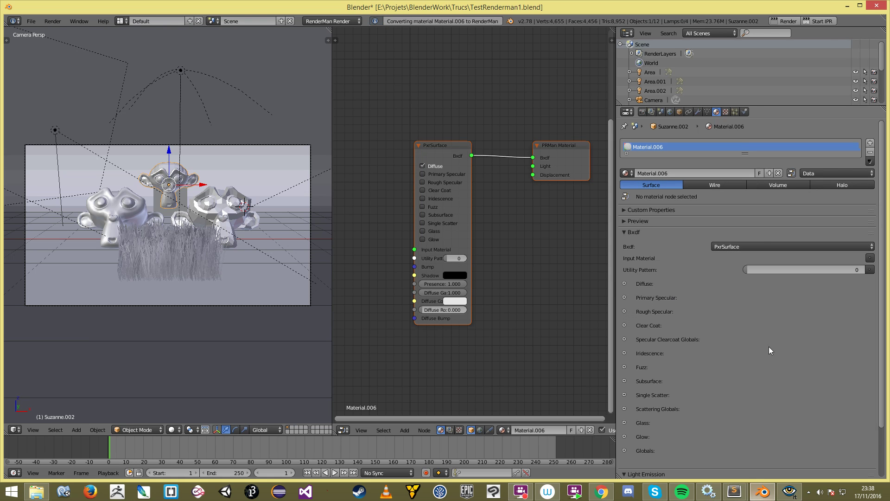
click(747, 246)
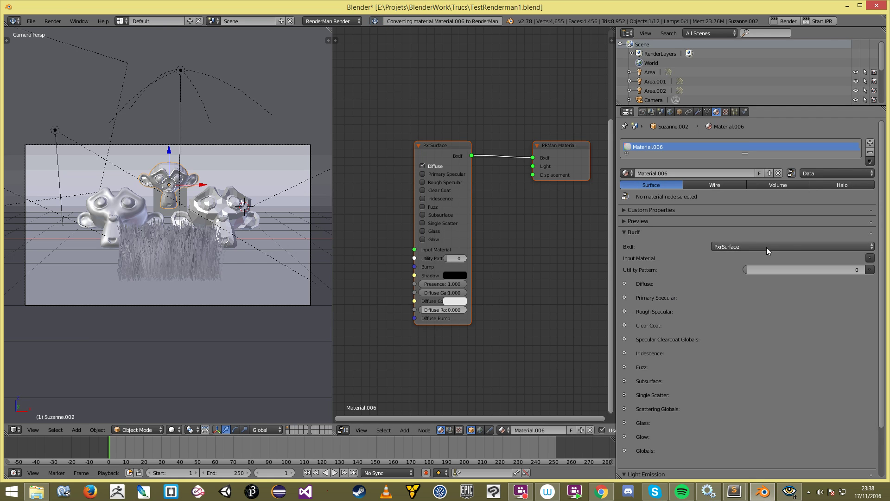
click(766, 247)
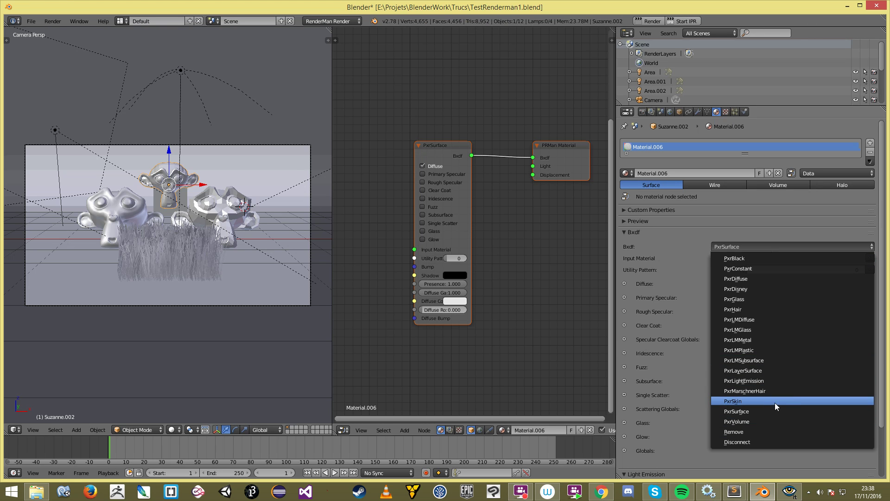
click(775, 401)
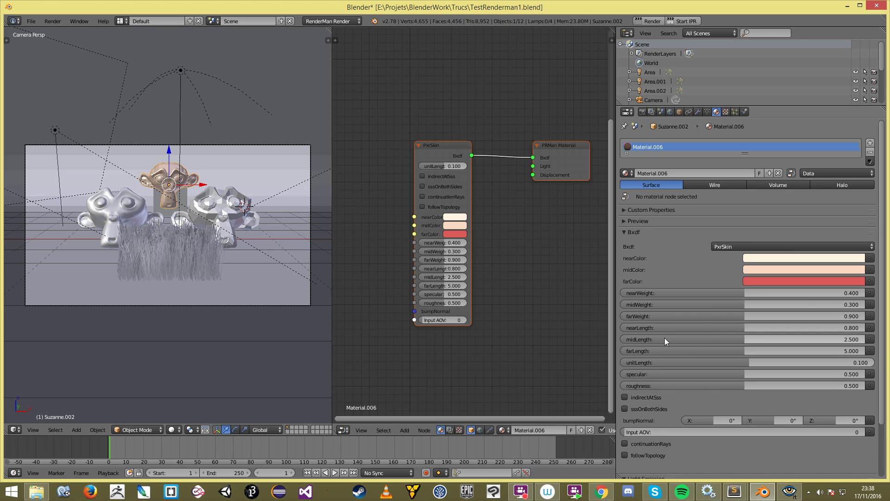
scroll(502, 256, up, 2)
scroll(497, 250, up, 3)
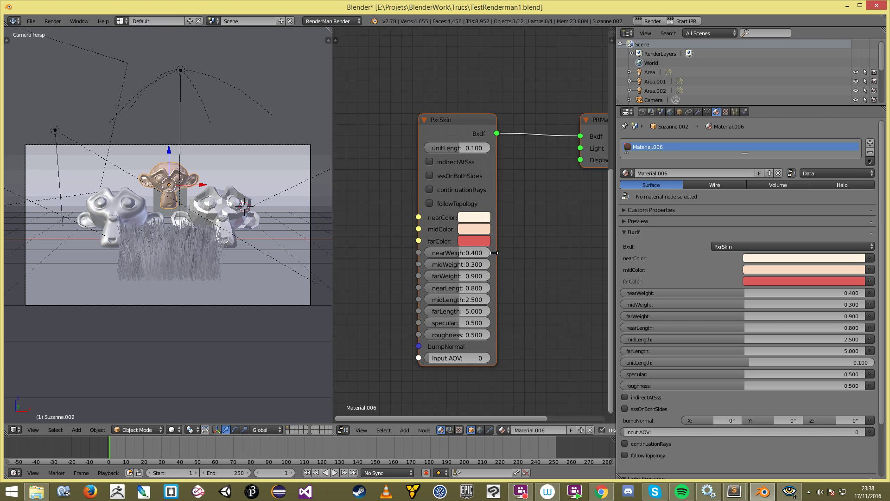
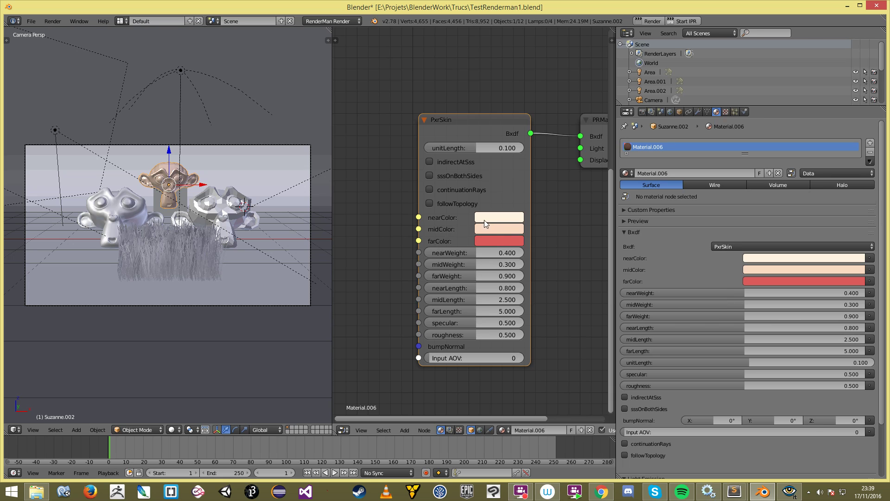
Step: Inspect the PxrSkin node's nearColor value, leaving it unchanged
click(493, 221)
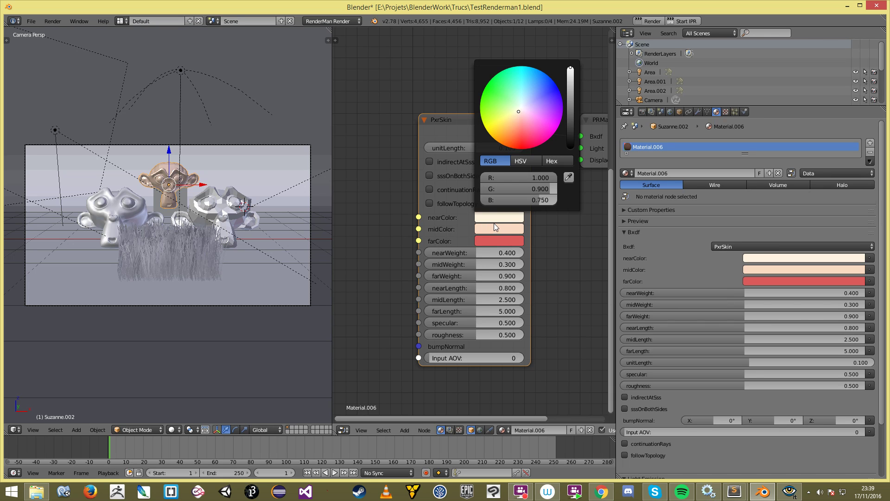
middle_drag(571, 267, 577, 267)
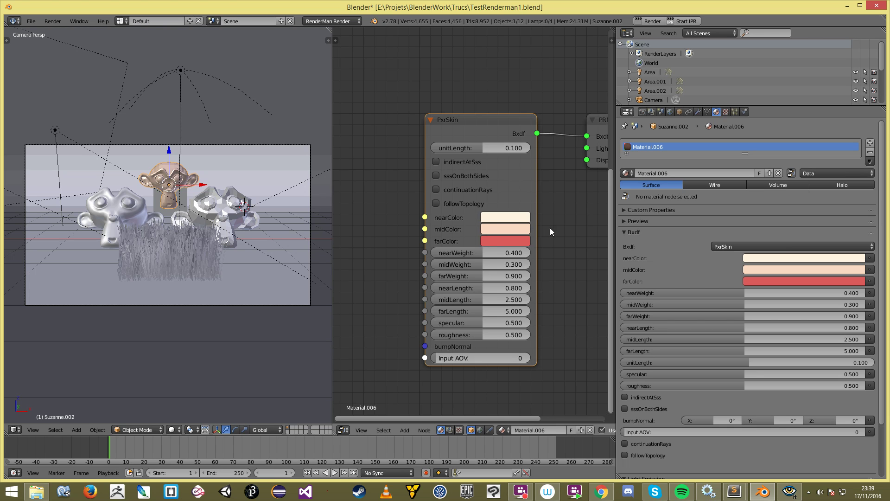
scroll(469, 237, up, 1)
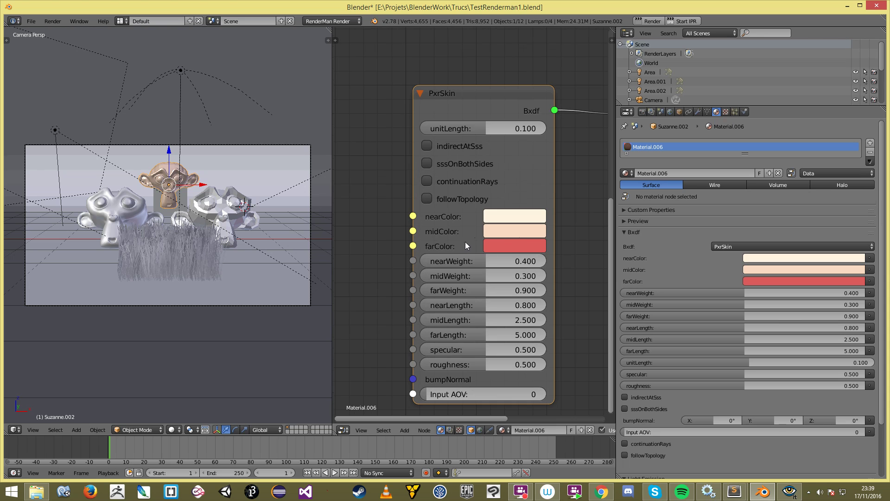
scroll(519, 246, down, 3)
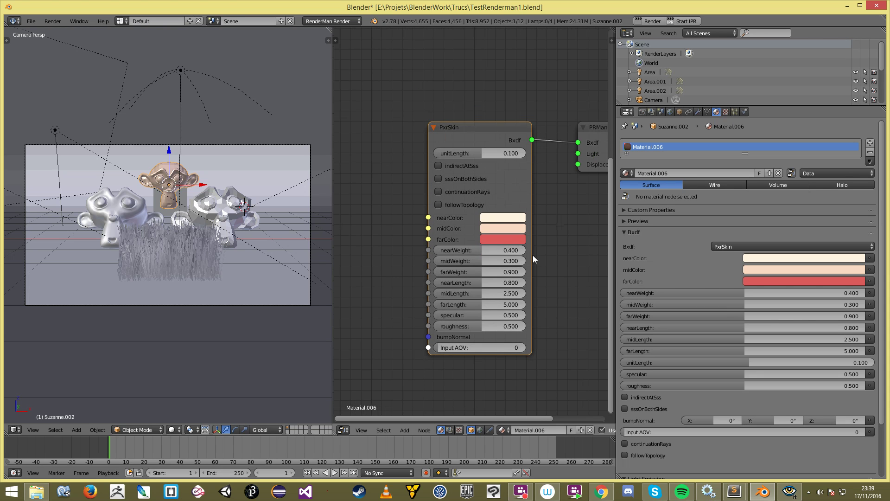
click(510, 211)
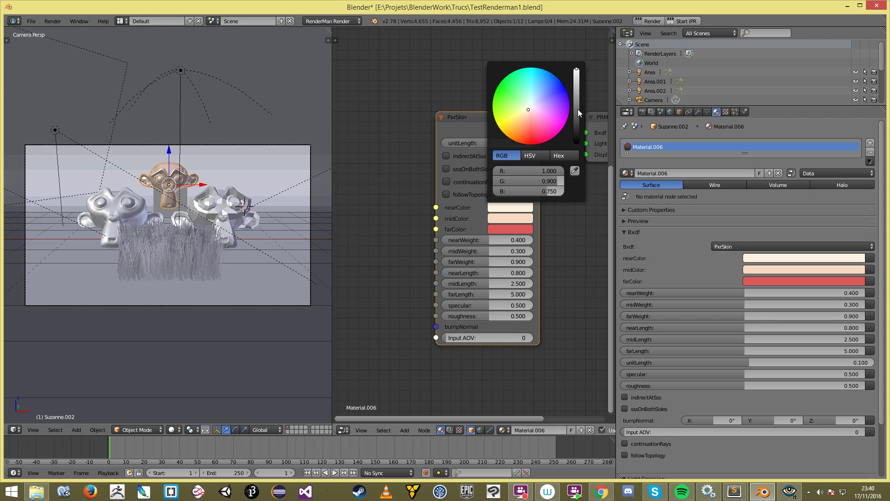
scroll(509, 239, down, 2)
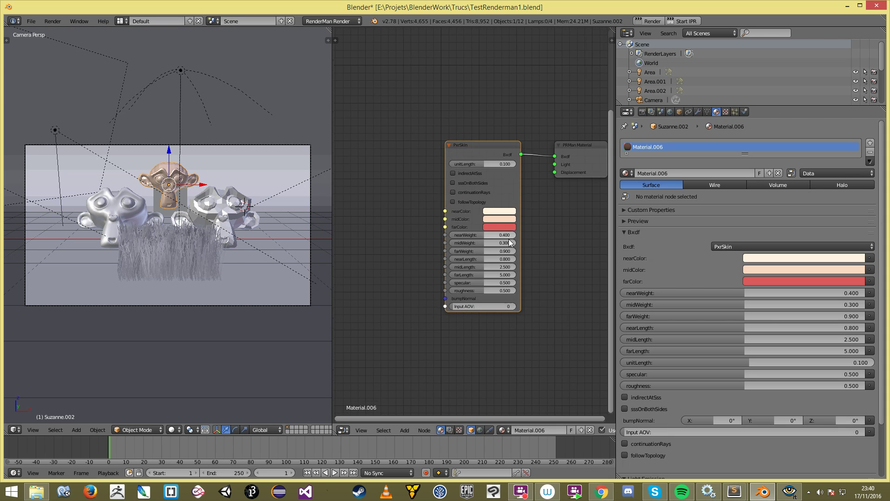
drag(445, 211, 397, 258)
scroll(448, 217, up, 2)
scroll(411, 258, down, 2)
middle_drag(591, 243, 588, 254)
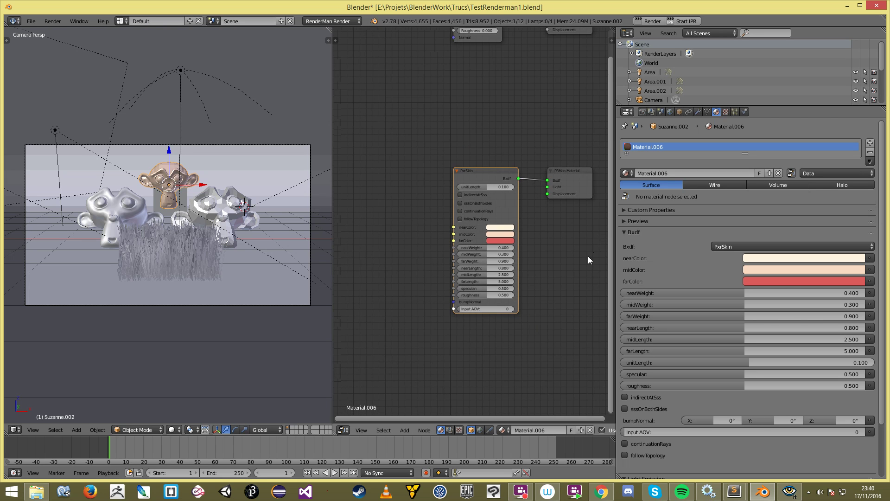
scroll(588, 256, up, 2)
Step: Keep PxrSkin unitLength at 0.100 and start the RenderMan interactive preview (IPR)
click(482, 196)
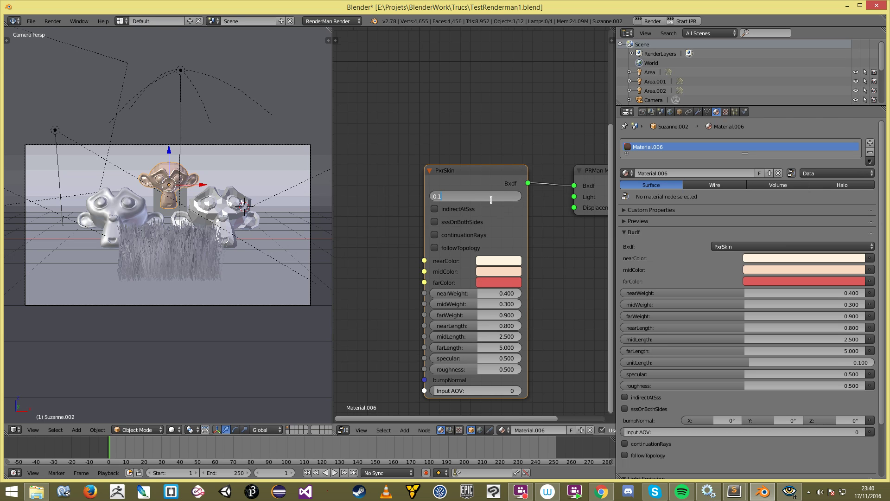
click(587, 276)
click(492, 199)
key(BackSpace)
click(576, 279)
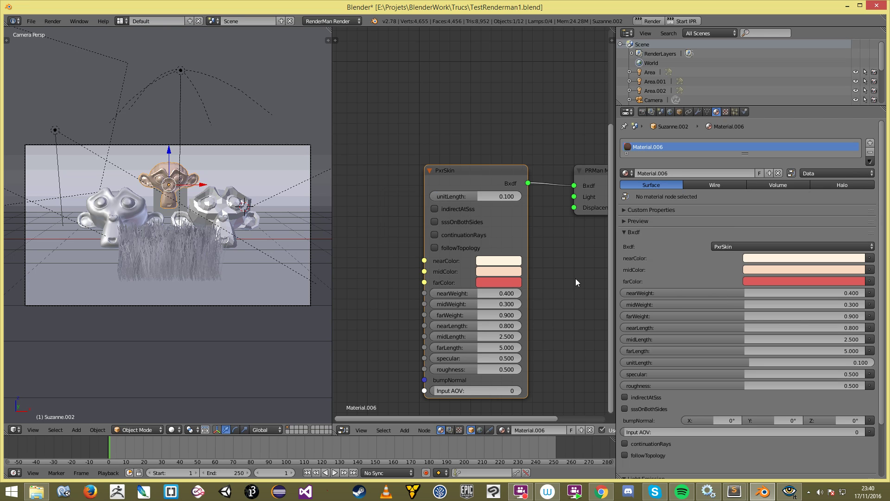
click(677, 19)
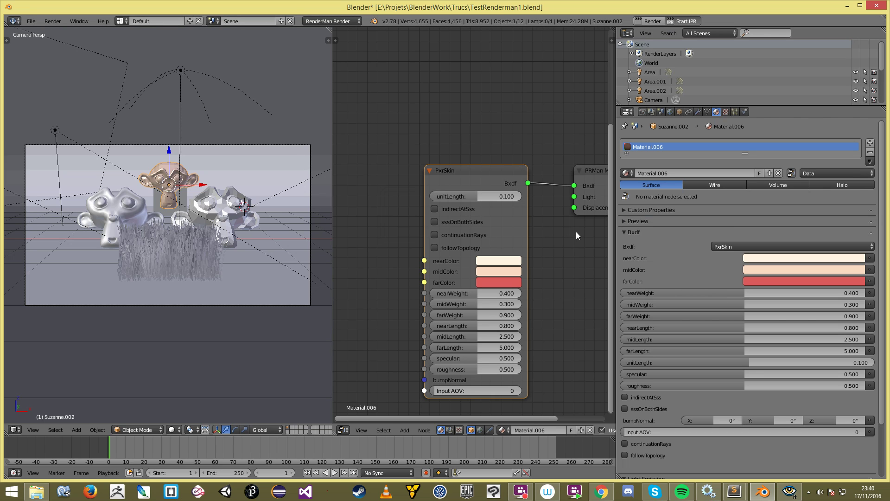
Step: Zoom and pan around the live render of the monkeys and hair block in the it viewer, then return to Blender
click(797, 496)
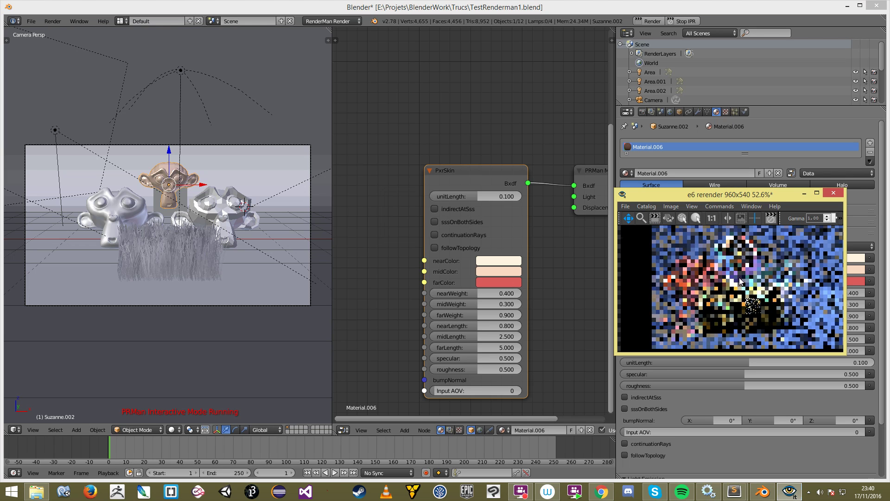
drag(739, 281, 738, 300)
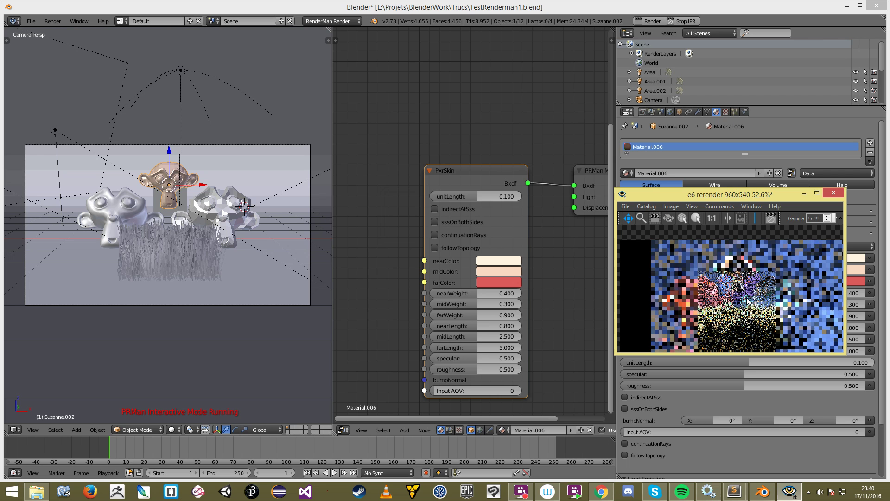
scroll(742, 272, up, 2)
scroll(743, 273, up, 2)
drag(742, 273, 745, 319)
scroll(753, 313, down, 1)
scroll(758, 310, down, 1)
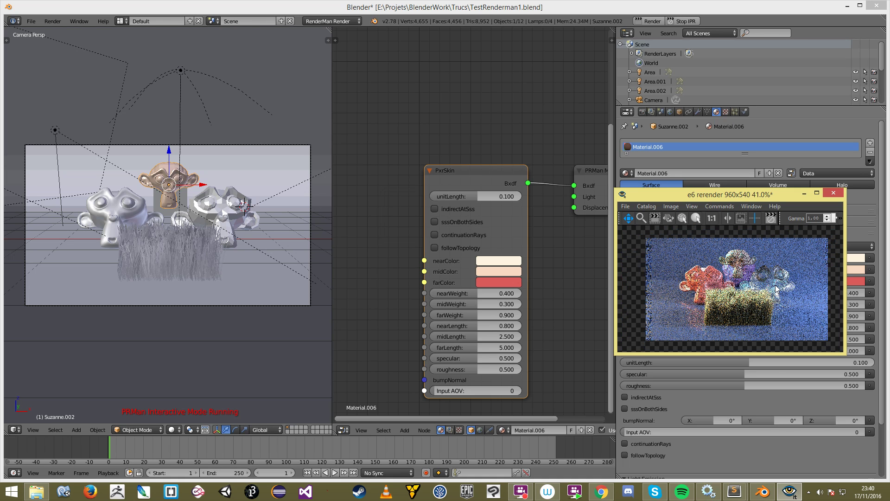
scroll(776, 289, up, 1)
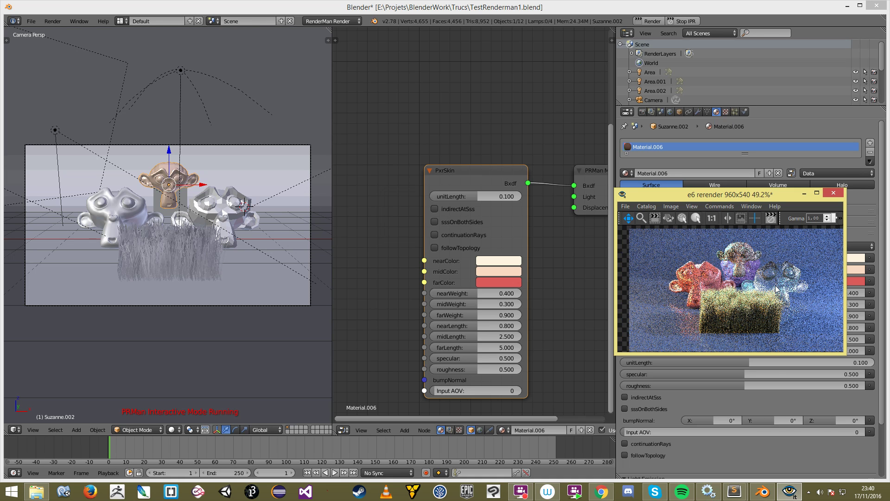
scroll(776, 290, down, 1)
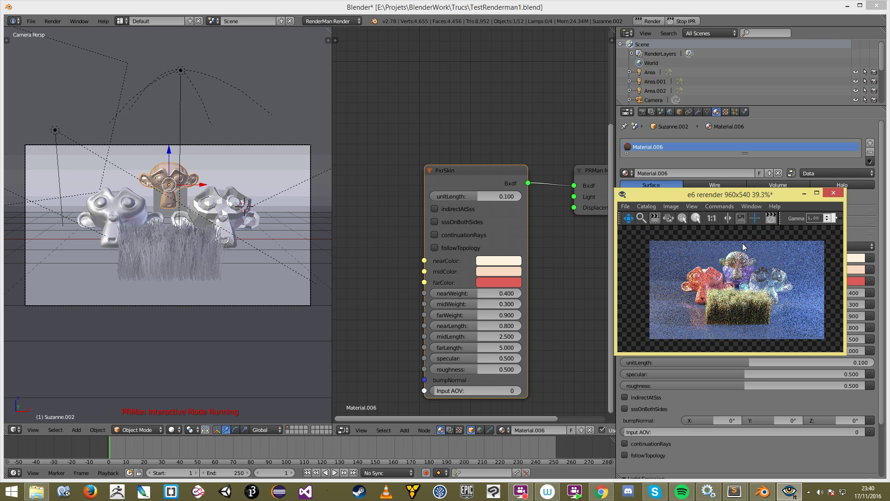
scroll(743, 246, up, 4)
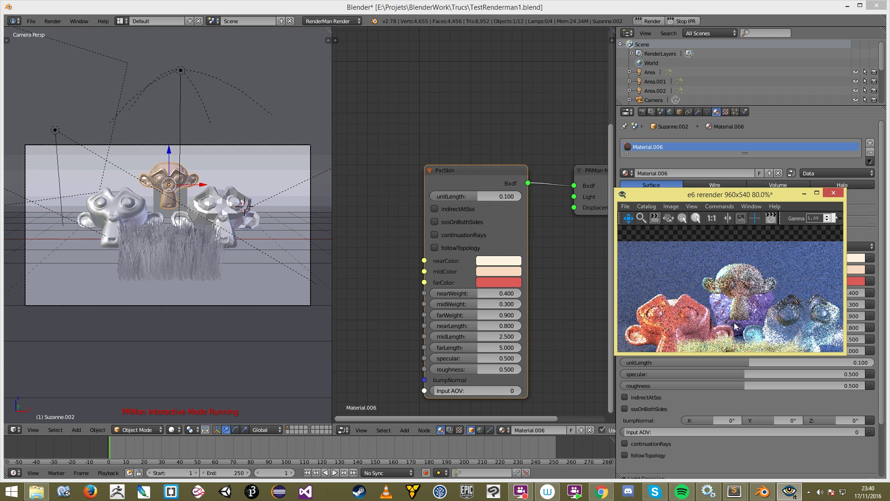
scroll(733, 322, up, 3)
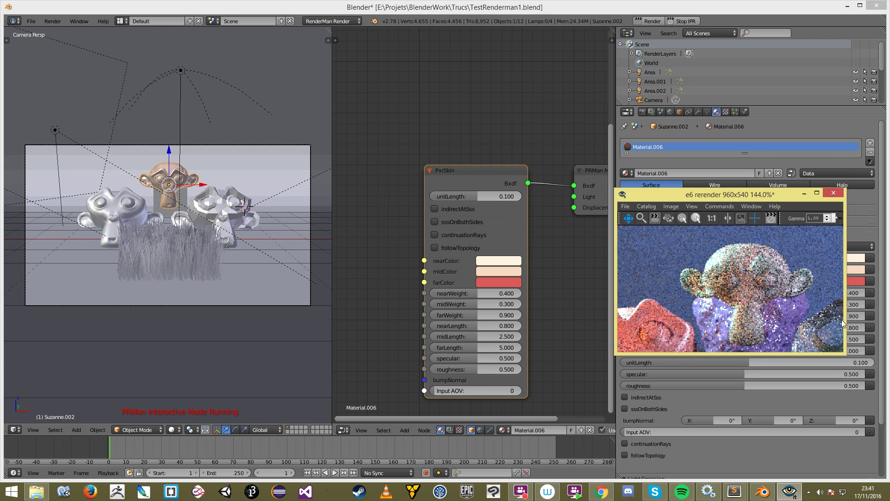
scroll(733, 297, down, 6)
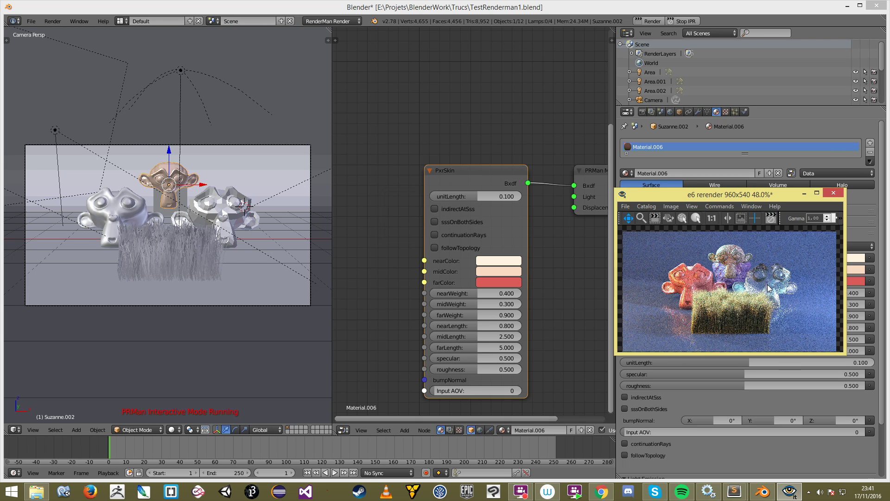
click(197, 197)
Step: Save TestRenderman1.blend, confirming Save Over
scroll(231, 229, down, 2)
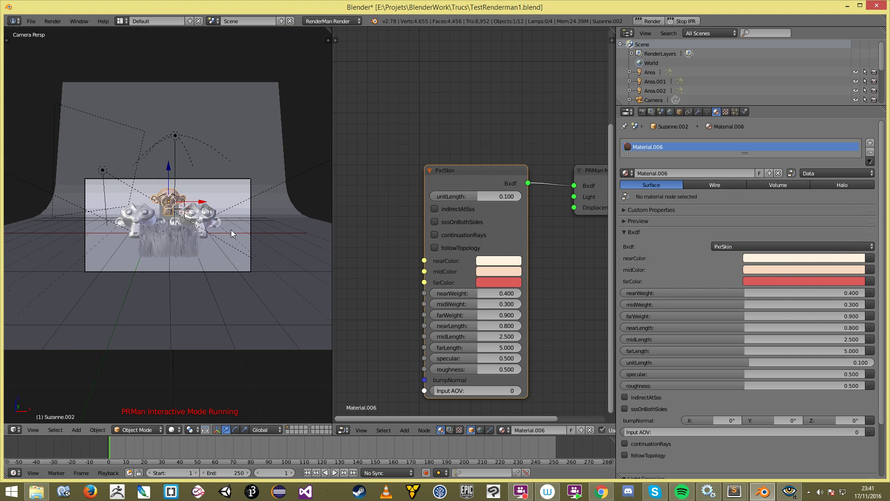
scroll(235, 231, up, 4)
key(ctrl+s)
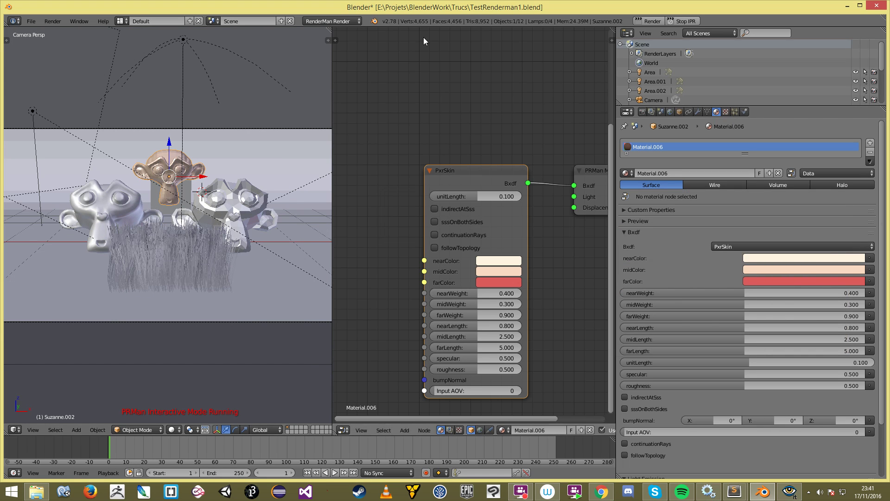
key(ctrl+s)
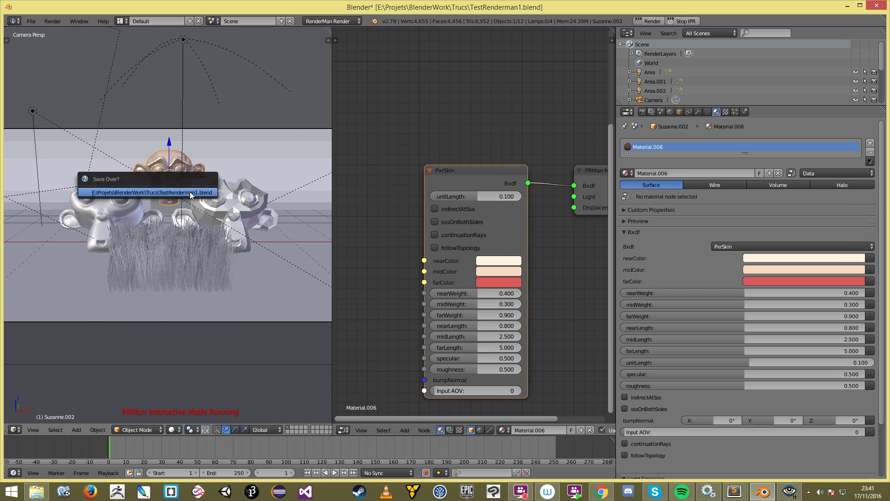
click(190, 192)
Step: Close the it render viewer discarding its session, then save the blend file over again
scroll(255, 213, down, 3)
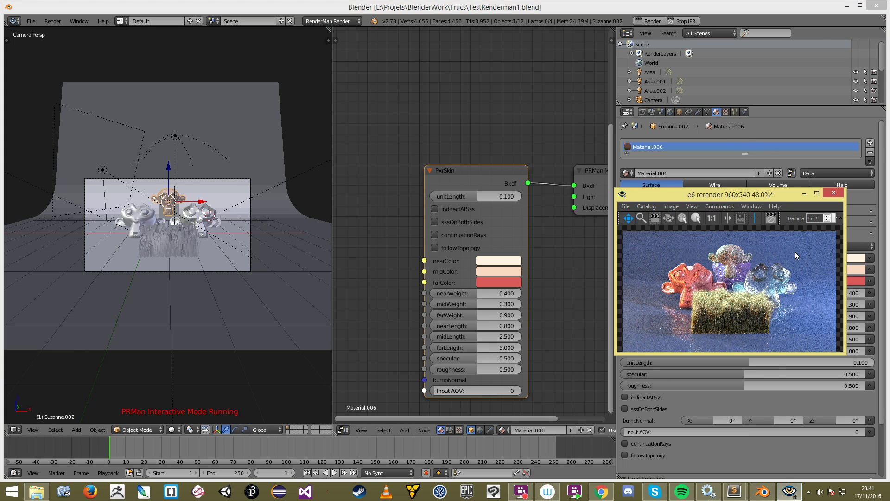
click(837, 192)
click(473, 259)
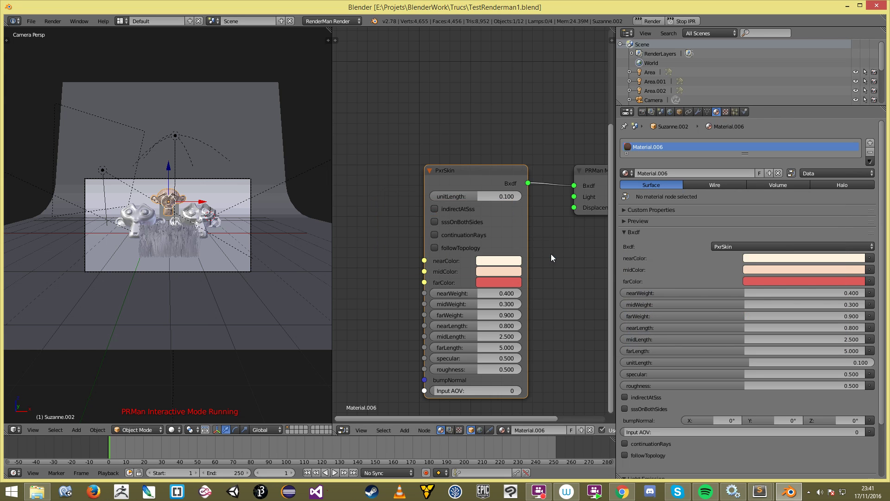
scroll(171, 234, up, 3)
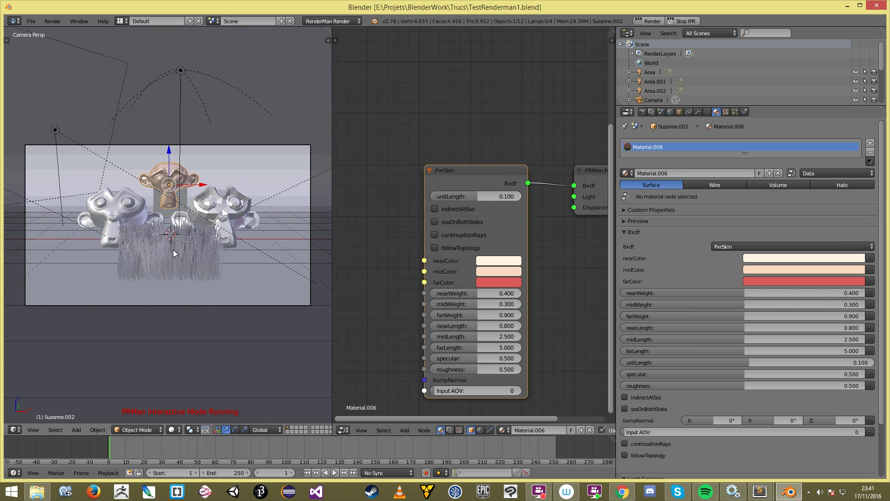
key(ctrl+s)
click(182, 246)
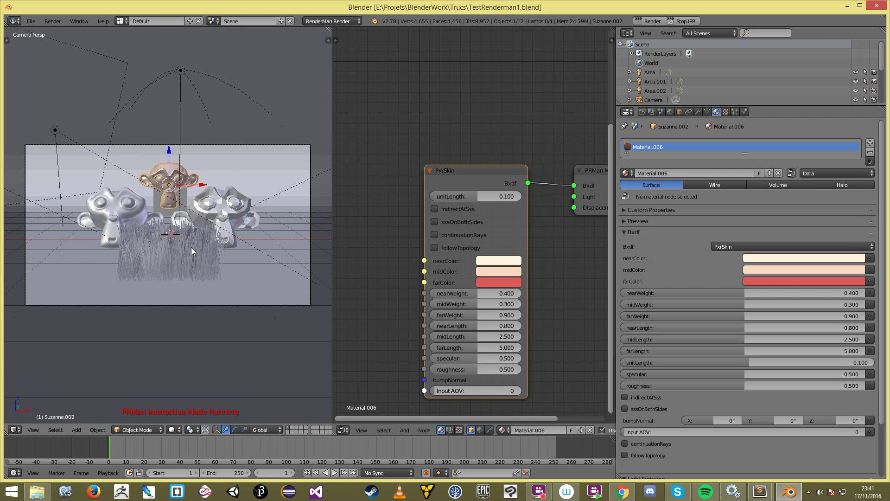
click(30, 21)
mouse_move(53, 54)
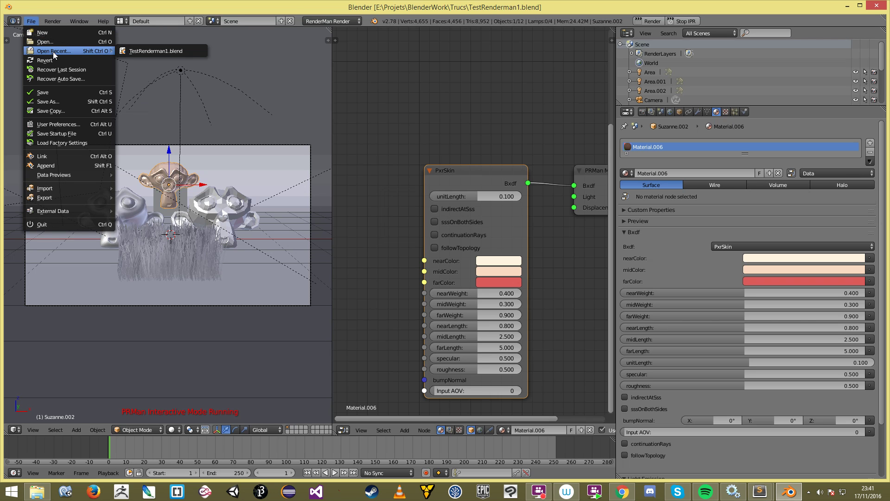
Step: Open the Girl8.blend character scene and orbit around the camera, toggling wireframe
click(80, 43)
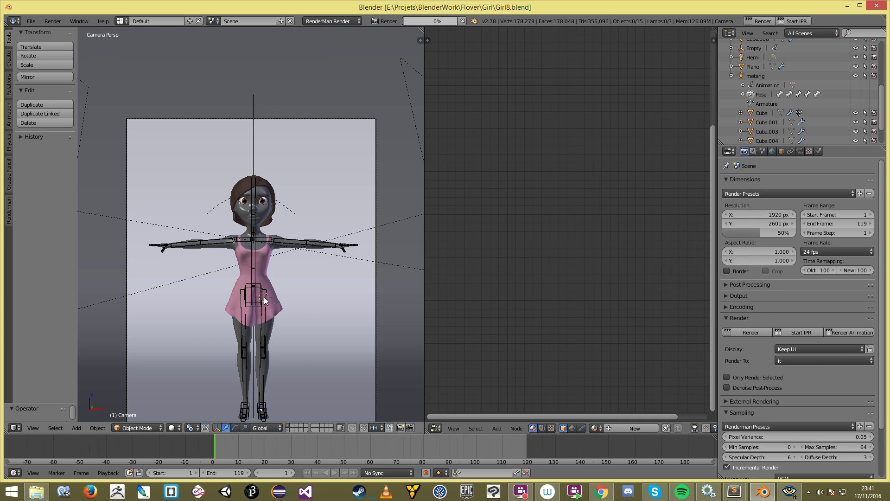
key(KP_Decimal)
scroll(327, 302, down, 13)
middle_drag(313, 296, 207, 324)
scroll(249, 293, down, 9)
key(z)
middle_drag(249, 293, 269, 278)
key(z)
Step: View the girl character from front orthographic and through the scene camera
scroll(310, 223, up, 3)
scroll(277, 262, up, 5)
key(KP_1)
shift+middle_drag(180, 338, 225, 222)
scroll(343, 194, down, 5)
key(KP_0)
scroll(316, 195, up, 8)
Step: Select the girl's body mesh, frame it facing front, and enter Edit Mode
right_click(294, 192)
mouse_move(247, 212)
middle_down()
mouse_move(297, 221)
mouse_move(259, 220)
middle_up()
key(KP_Decimal)
scroll(278, 220, down, 2)
key(z)
key(z)
scroll(324, 207, up, 4)
middle_drag(352, 204, 285, 174)
shift+middle_drag(295, 144, 254, 308)
scroll(254, 307, up, 4)
middle_drag(200, 294, 288, 283)
key(Tab)
key(Tab)
scroll(252, 291, down, 5)
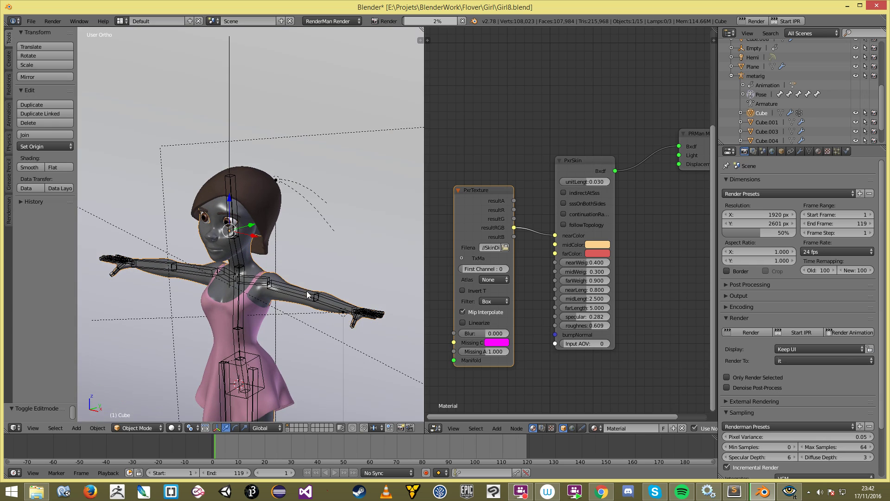
Step: Check the body's material settings and the finished PxrSkin render in the it viewer
click(819, 151)
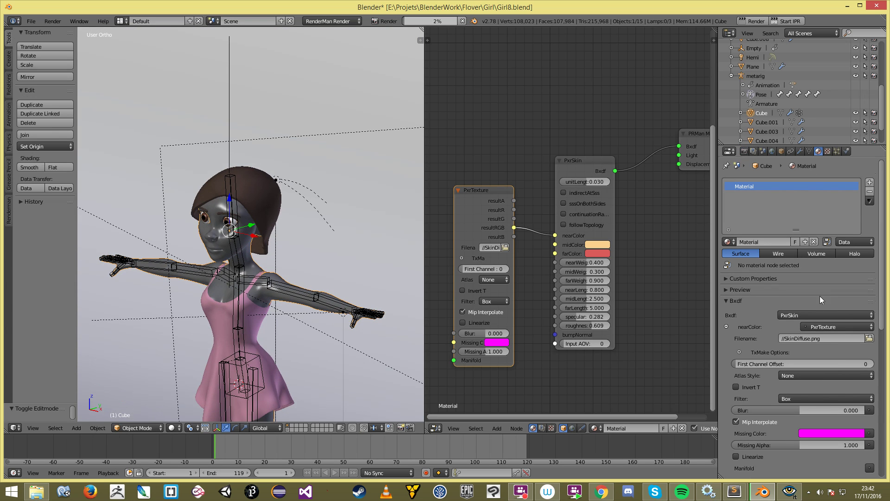
click(772, 285)
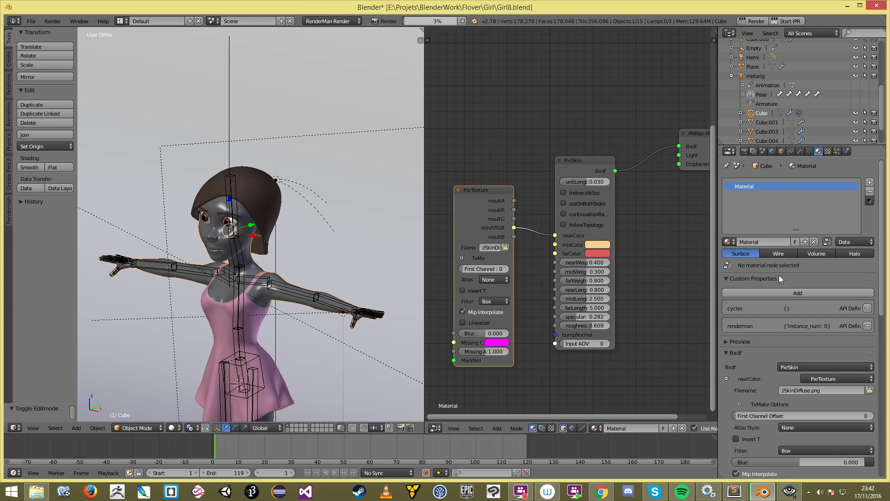
click(781, 277)
scroll(784, 301, down, 2)
scroll(784, 302, up, 2)
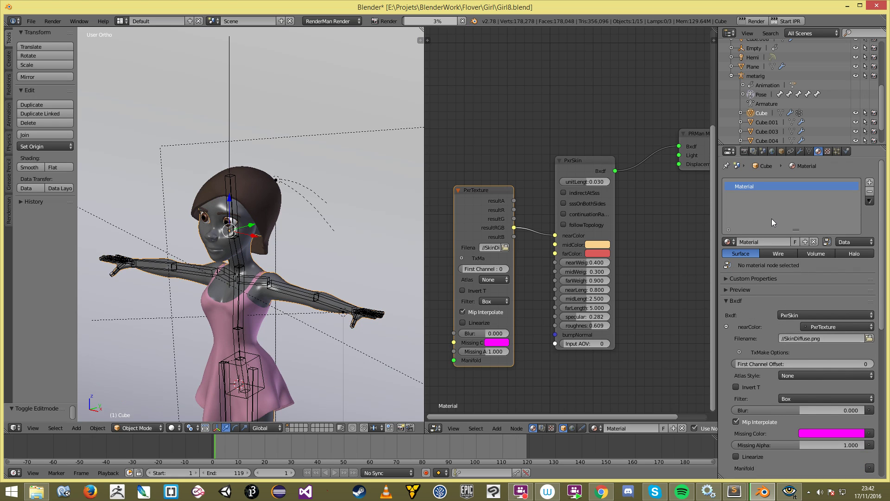
click(346, 259)
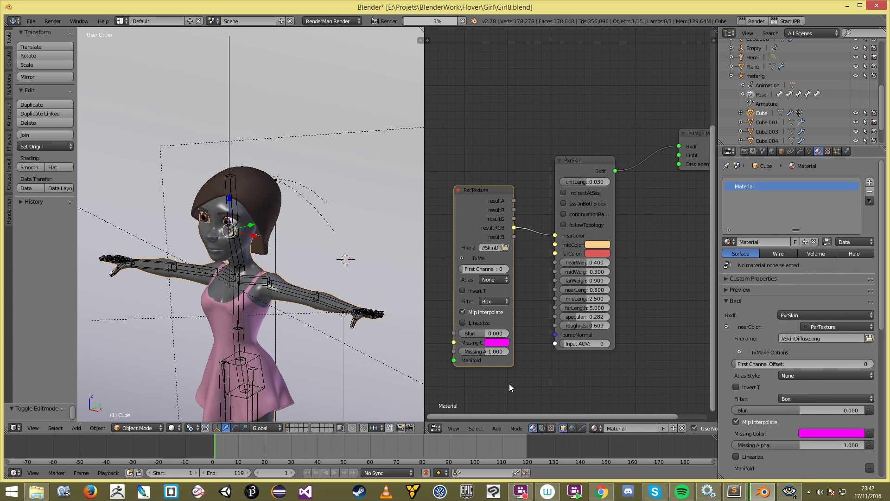
scroll(714, 293, down, 2)
scroll(707, 311, up, 6)
scroll(704, 323, down, 8)
scroll(699, 360, up, 5)
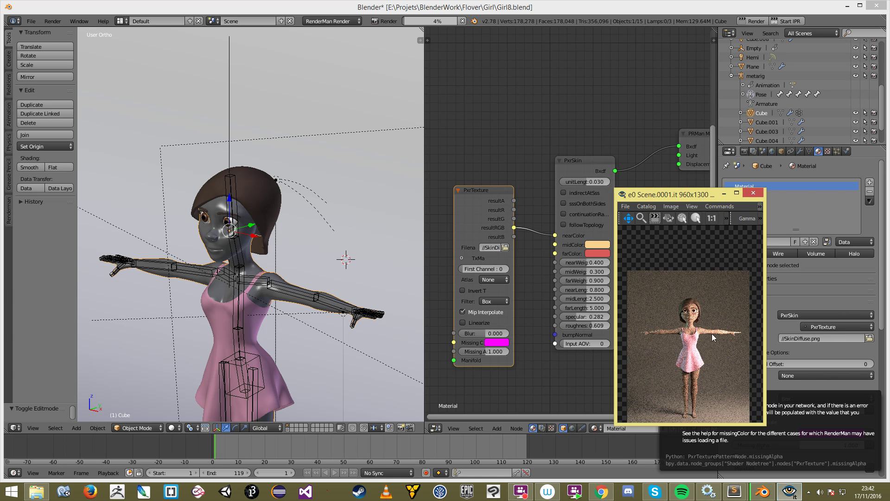
Step: Return to Blender and save the scene over Girl8.blend
click(486, 101)
scroll(261, 185, up, 1)
key(ctrl+s)
click(262, 186)
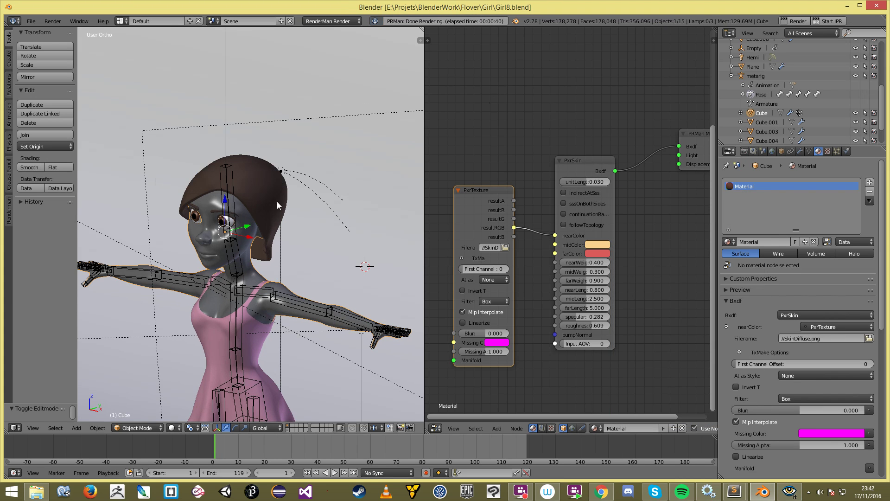
key(a)
scroll(308, 222, down, 3)
key(KP_1)
click(370, 161)
scroll(367, 162, down, 1)
key(ctrl+s)
click(330, 171)
Step: Start a new default scene
click(30, 21)
click(37, 28)
click(46, 34)
Step: Set the render engine to Cycles
click(327, 21)
click(333, 63)
click(331, 21)
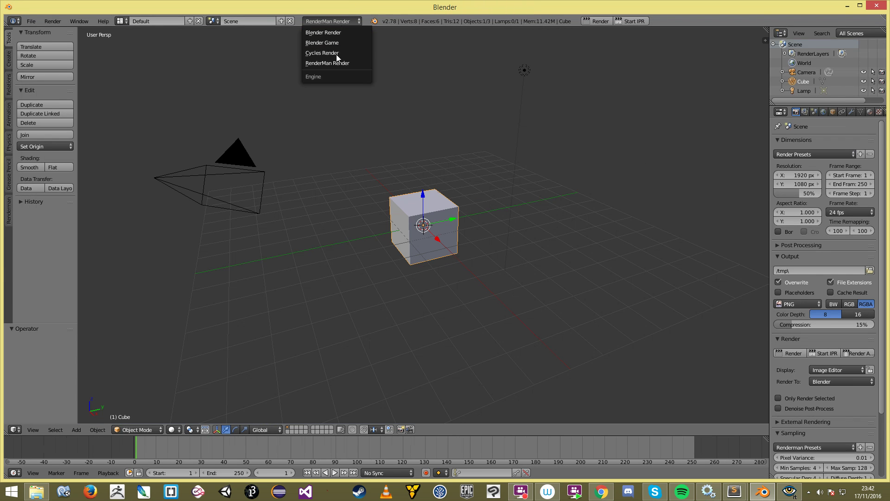
click(329, 53)
Step: Enable nodes on the cube's material and set its diffuse colour to pink
click(869, 111)
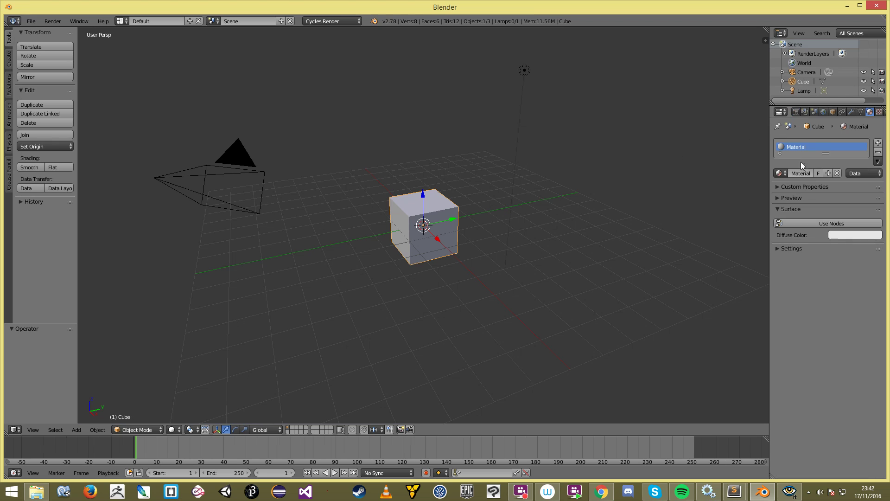
click(825, 230)
click(848, 241)
click(830, 171)
click(636, 248)
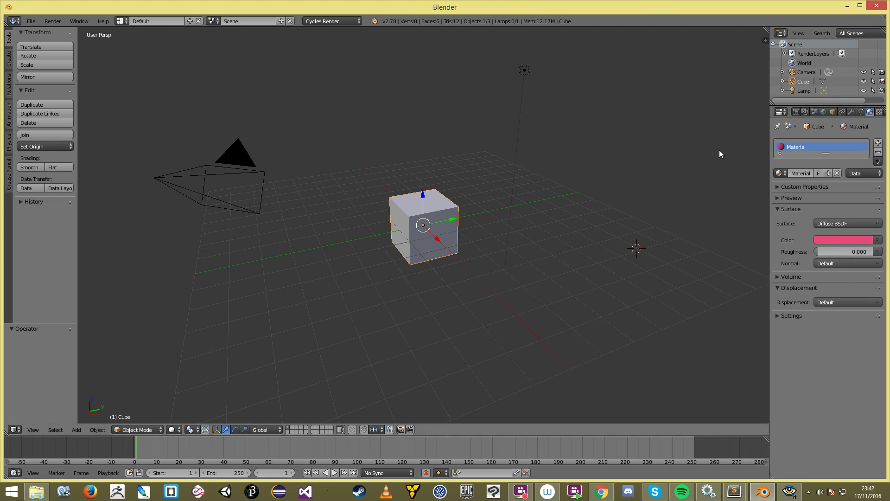
Step: Switch to RenderMan and convert all Cycles materials, yielding a pink PxrSurface Bxdf
click(344, 23)
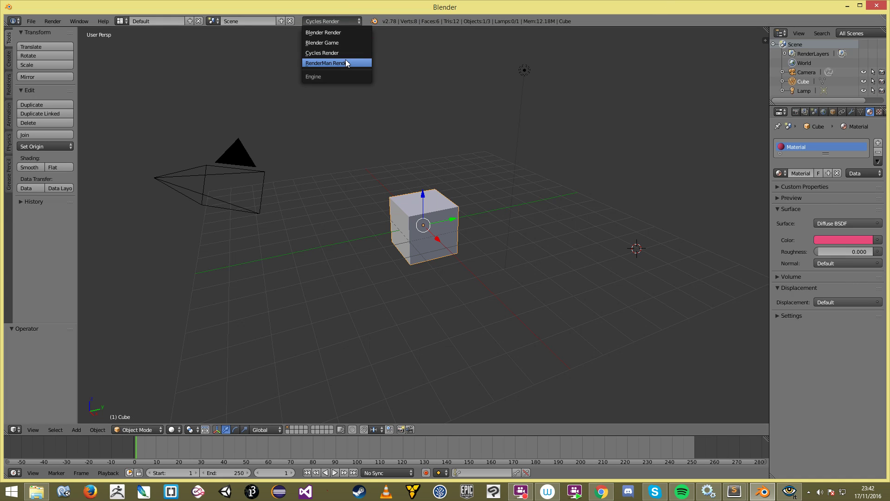
click(346, 62)
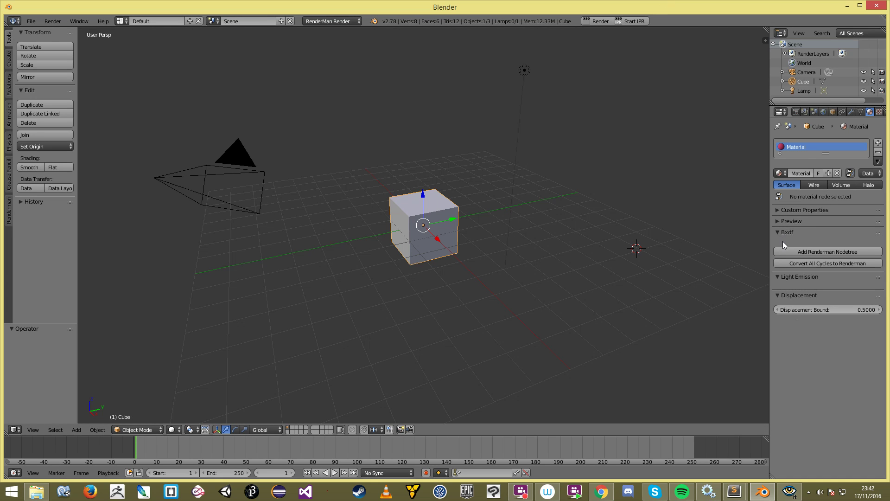
click(805, 262)
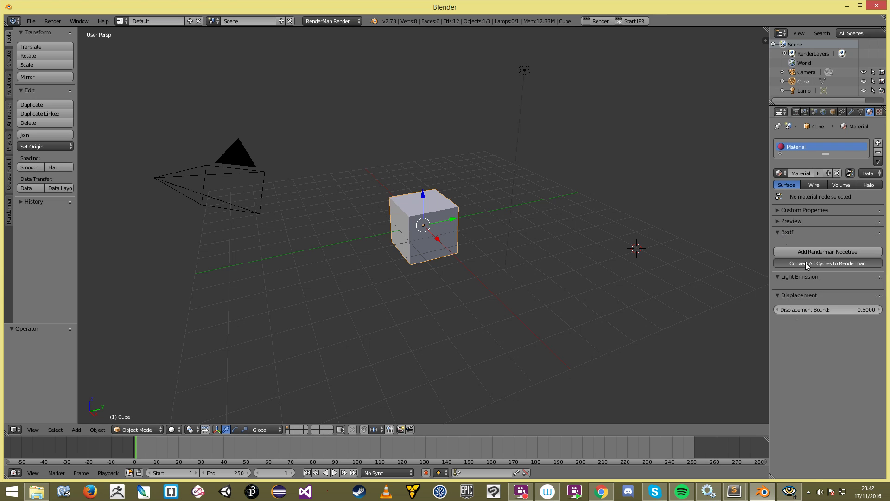
click(823, 248)
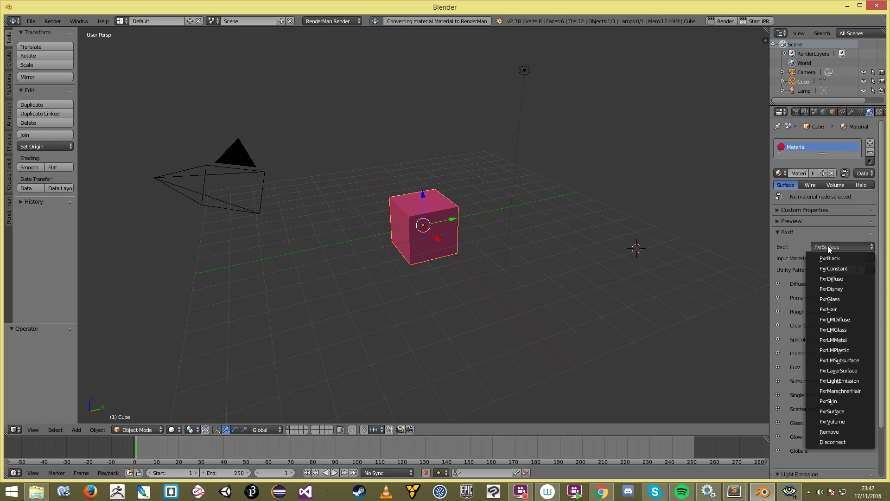
scroll(844, 363, down, 3)
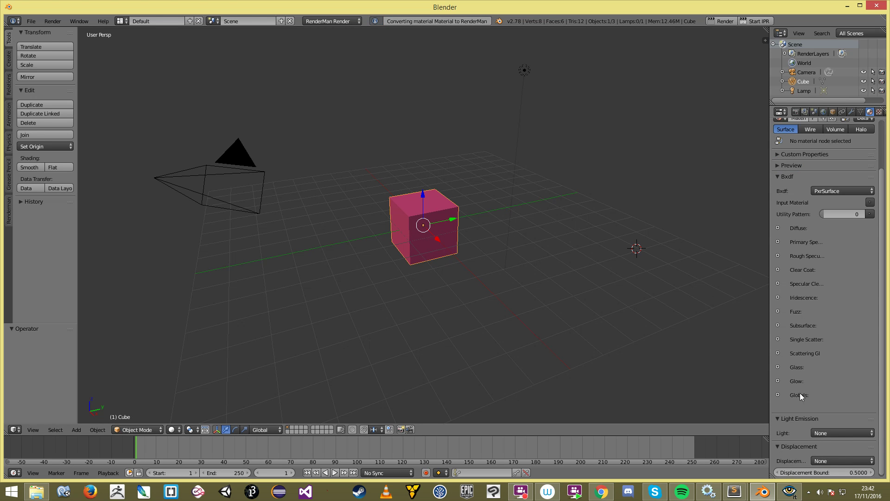
click(778, 228)
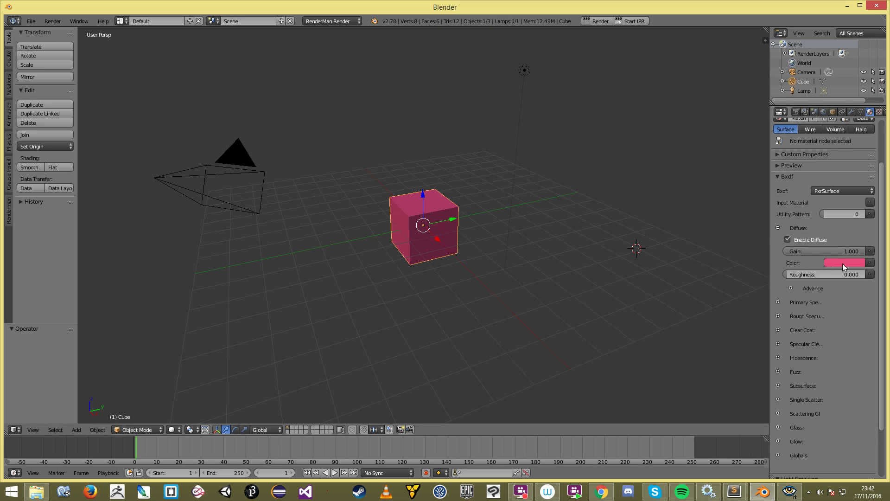
click(777, 228)
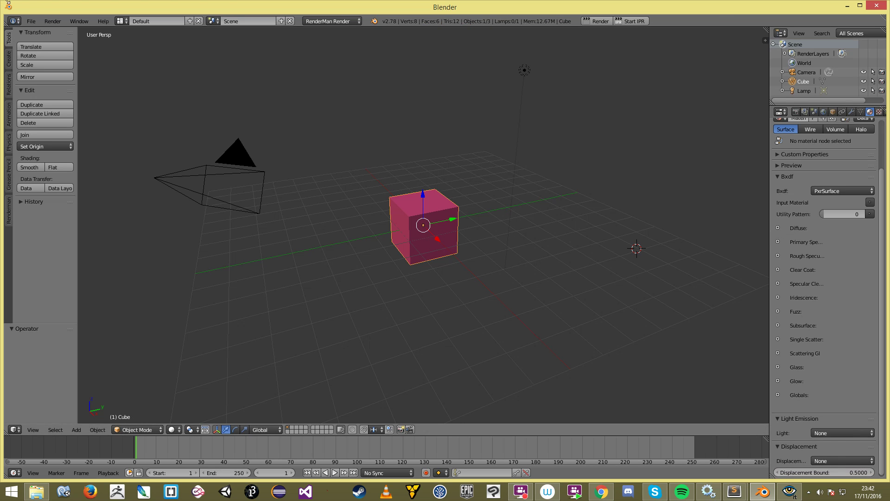
Step: Reopen Girl8.blend from the recent files list
click(31, 21)
mouse_move(63, 49)
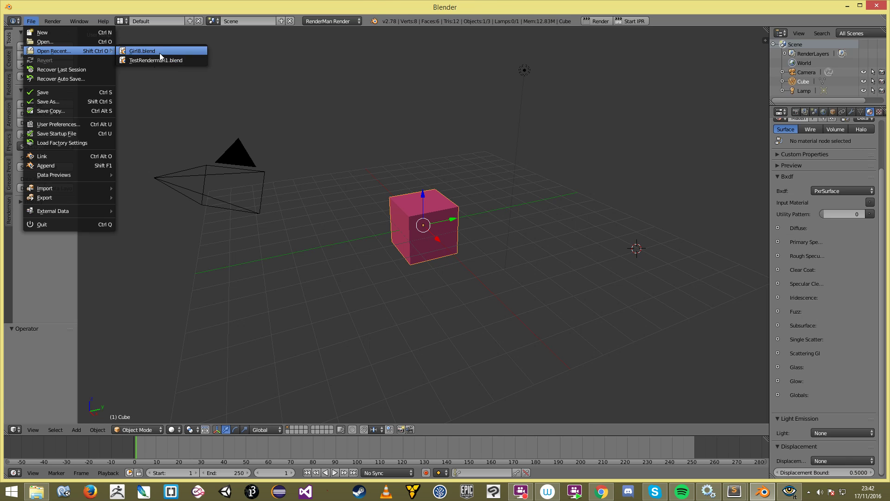
click(159, 53)
Step: Move the PxrSkin node up, then add a PxrSurface node and delete it again
middle_drag(631, 240, 634, 267)
click(583, 202)
drag(582, 202, 598, 185)
key(shift+a)
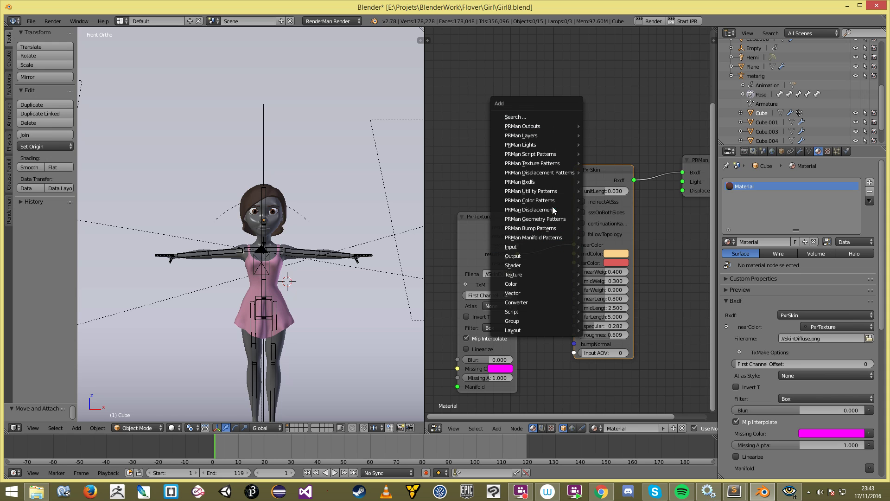
mouse_move(556, 184)
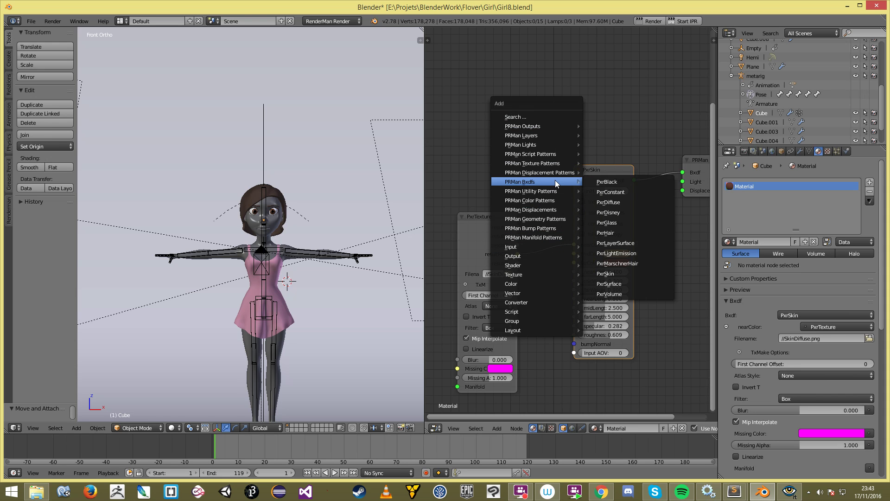
click(639, 284)
click(552, 75)
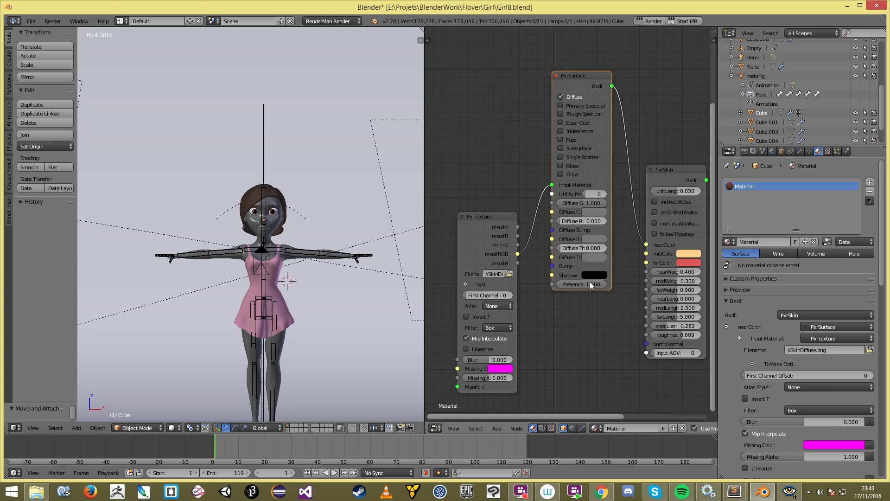
key(ctrl+x)
Step: Link PxrTexture resultRGB to PxrSkin nearColor and move PxrTexture closer to PxrSkin
drag(518, 254, 645, 253)
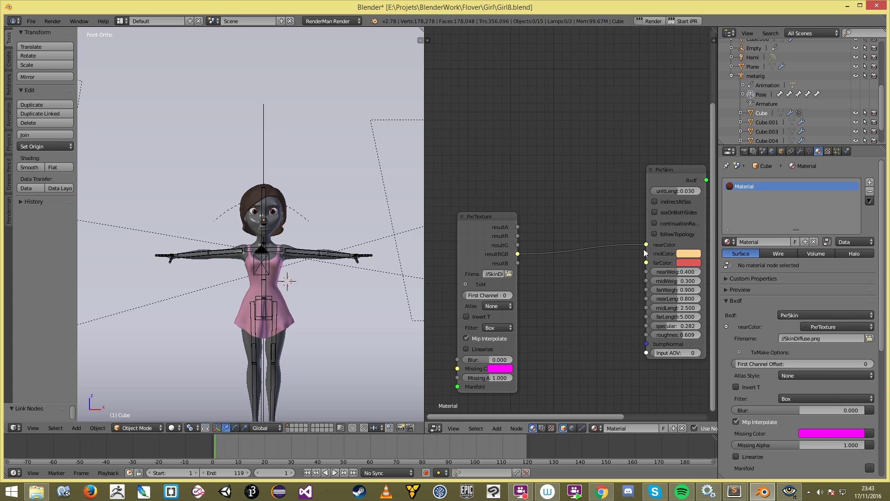
scroll(555, 306, down, 4)
middle_drag(552, 310, 527, 310)
scroll(515, 292, up, 1)
right_click(478, 231)
key(g)
click(577, 226)
middle_drag(582, 263, 507, 356)
Step: Box-select and delete the Subsurface Scattering and Material Output nodes
key(a)
drag(525, 123, 633, 147)
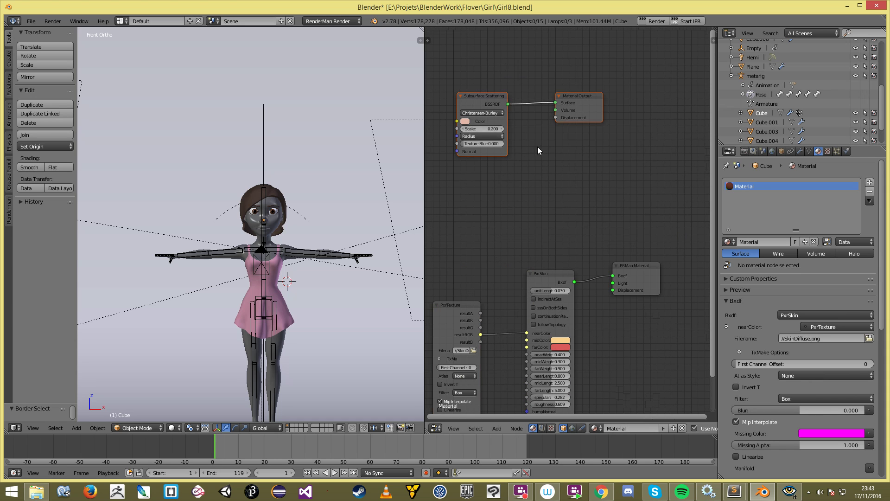
middle_drag(538, 150, 569, 117)
key(x)
middle_drag(576, 295, 576, 183)
scroll(579, 199, up, 1)
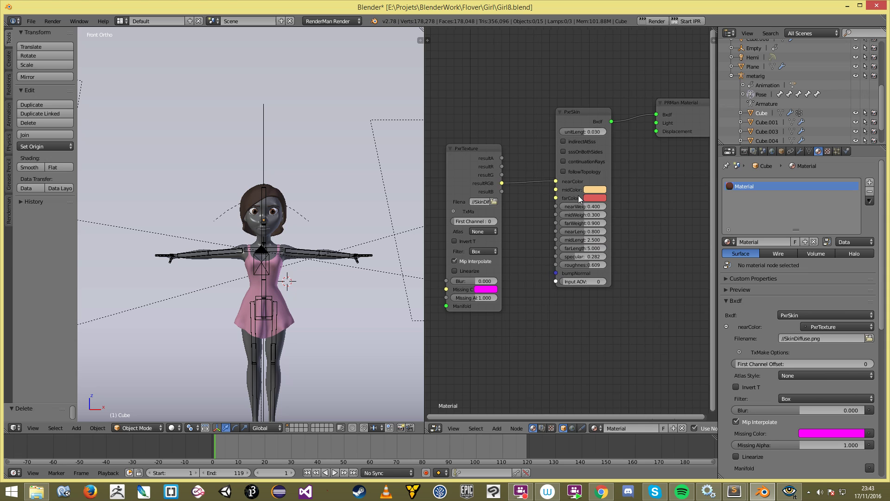
middle_drag(601, 300, 595, 380)
middle_drag(565, 114, 566, 203)
Step: Undo the deletion, reselect both Cycles nodes, move them down, delete them, and frame the remaining nodes
key(ctrl+z)
key(a)
key(b)
drag(493, 67, 670, 153)
key(g)
click(626, 241)
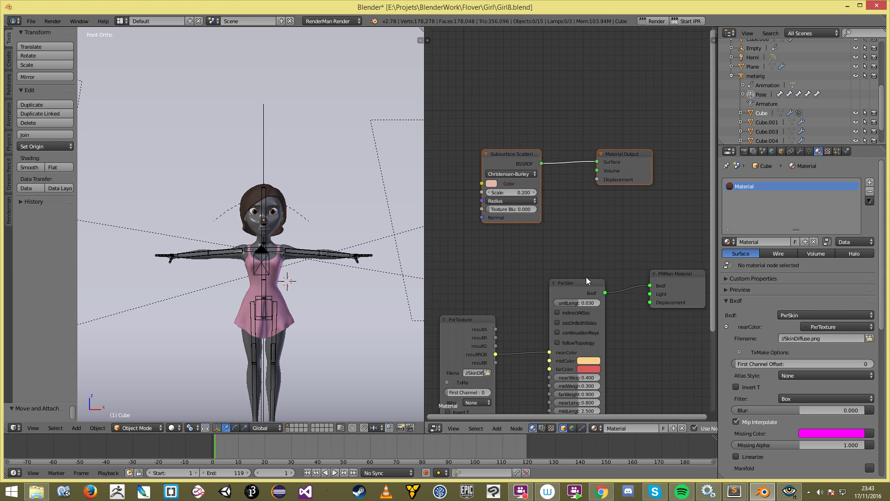
key(x)
key(Home)
Step: Widen the PxrTexture node and test a Manifold link before discarding it
click(466, 197)
middle_drag(451, 219, 494, 209)
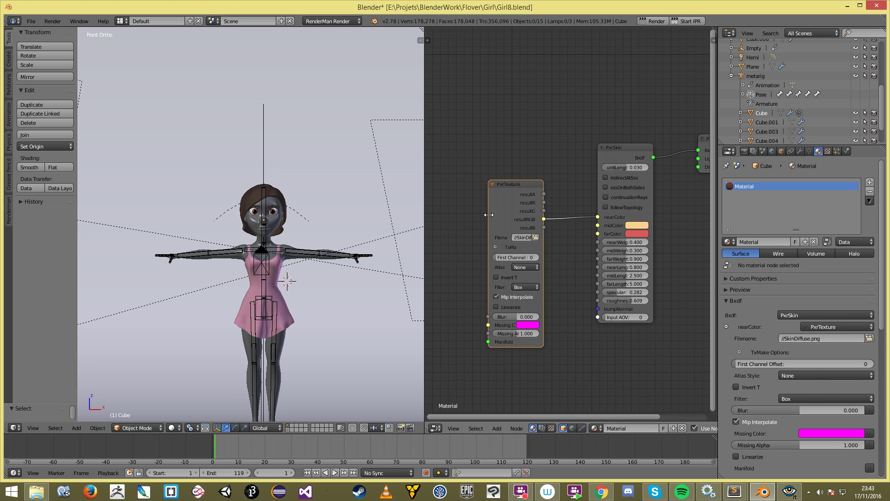
drag(488, 214, 454, 214)
middle_drag(475, 208, 491, 195)
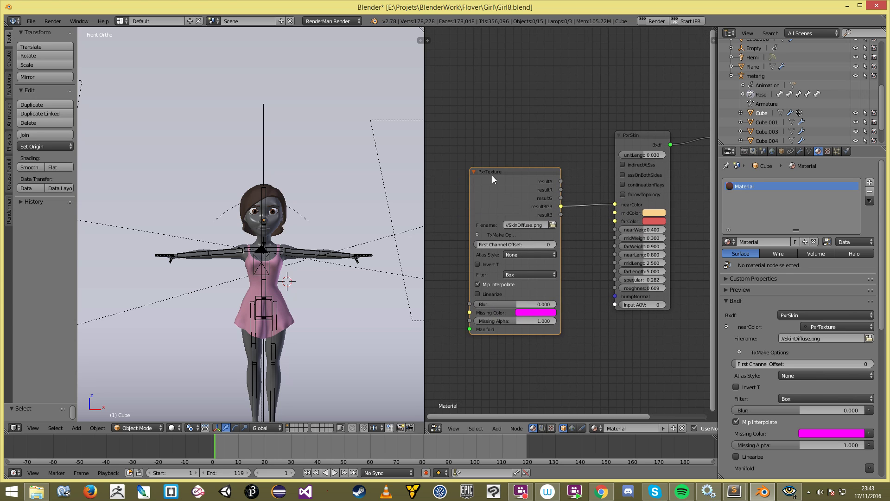
middle_drag(527, 226, 599, 173)
drag(542, 276, 503, 266)
middle_drag(595, 273, 544, 288)
scroll(652, 240, down, 2)
middle_drag(700, 234, 597, 324)
scroll(652, 243, up, 1)
middle_drag(576, 272, 593, 252)
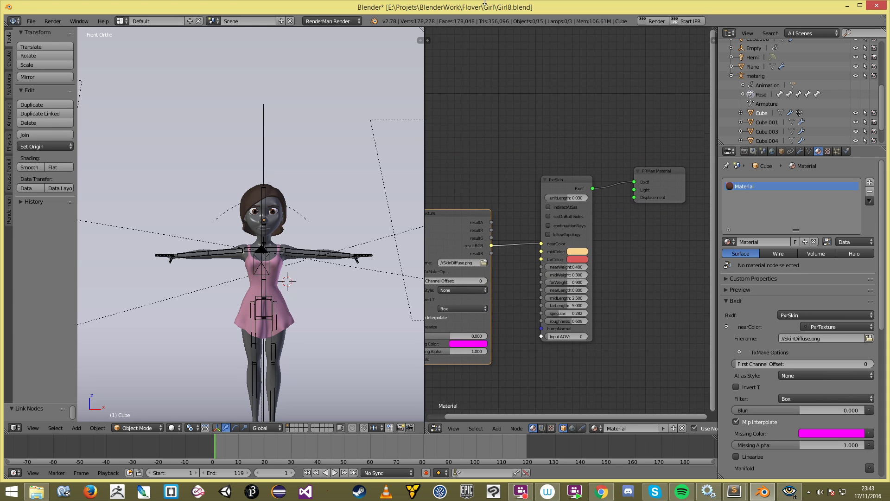
Step: Start the RenderMan render and bring the it render viewer to the front
click(686, 24)
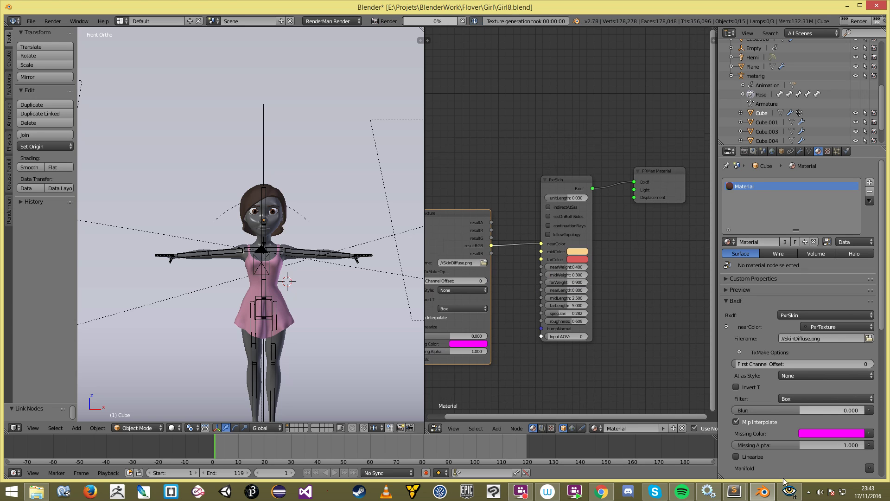
click(789, 492)
click(677, 187)
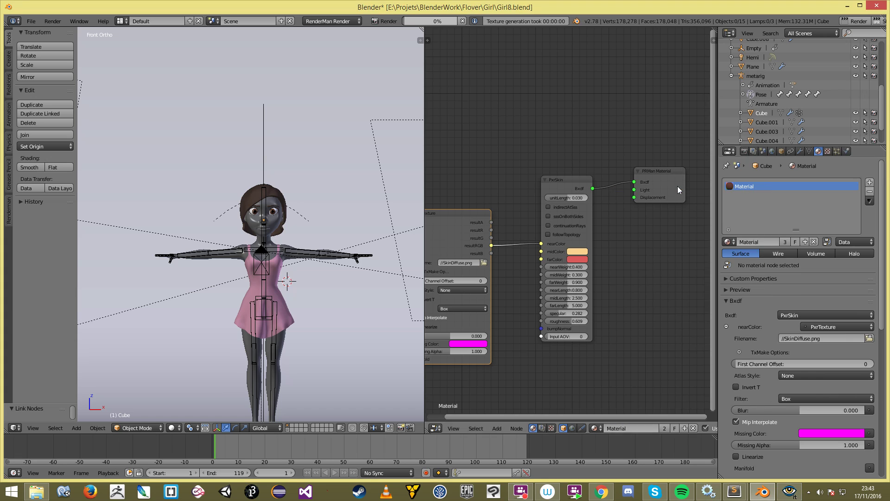
click(788, 492)
click(788, 493)
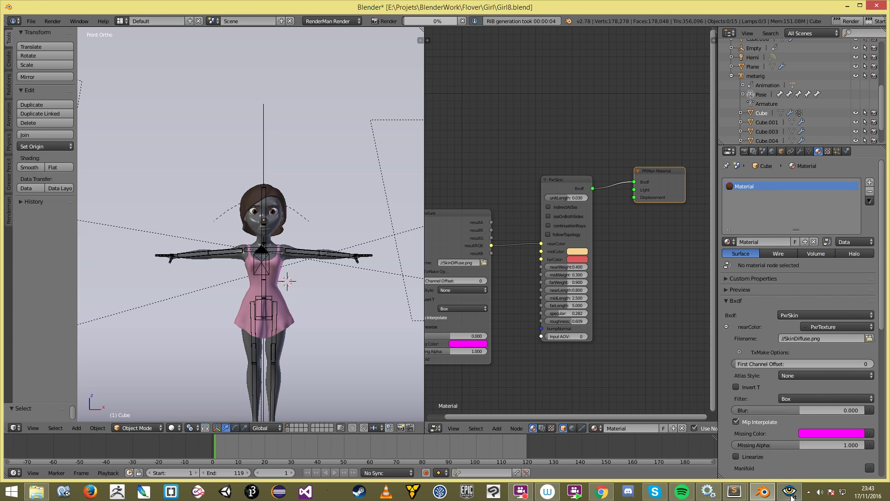
click(792, 496)
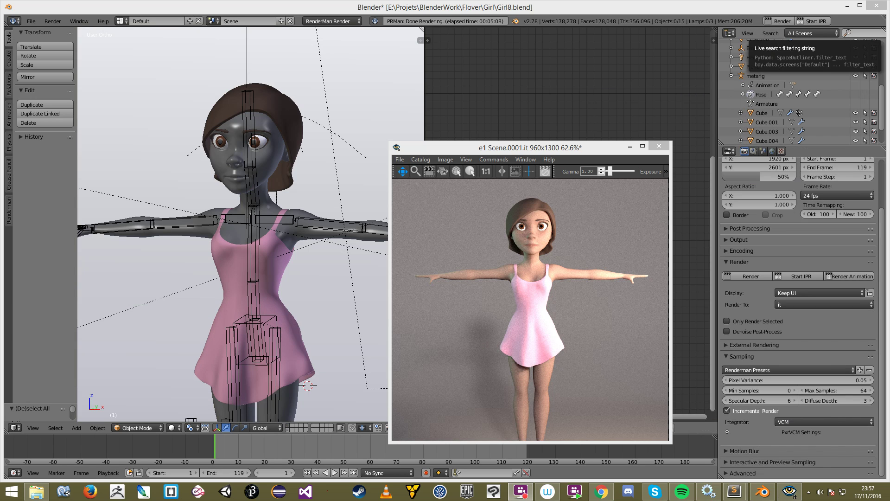
click(568, 229)
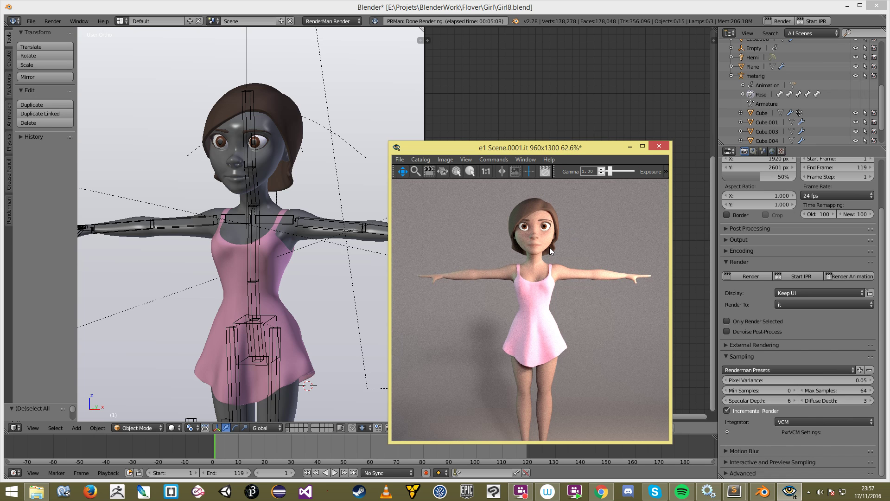
scroll(553, 236, up, 2)
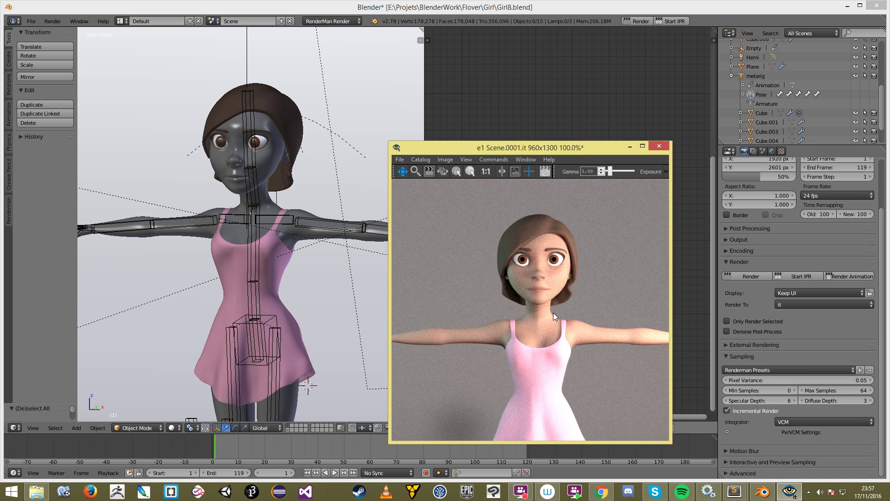
scroll(553, 313, up, 6)
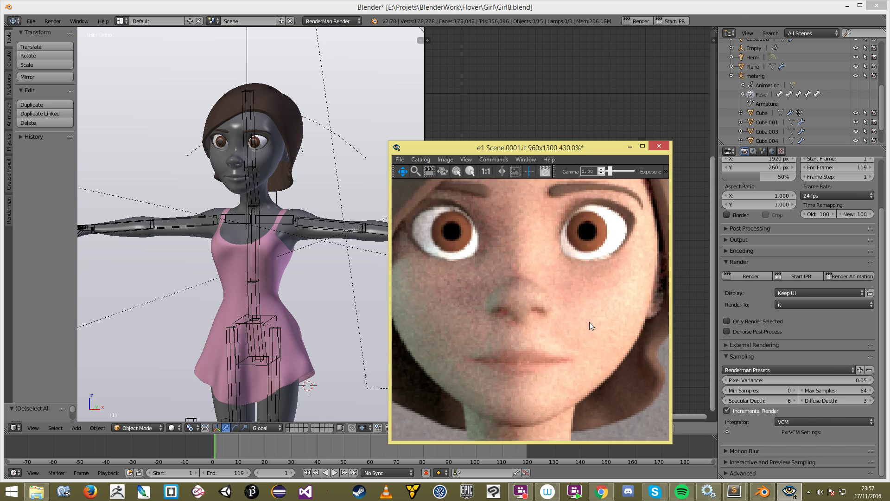
scroll(589, 322, down, 6)
scroll(589, 306, up, 2)
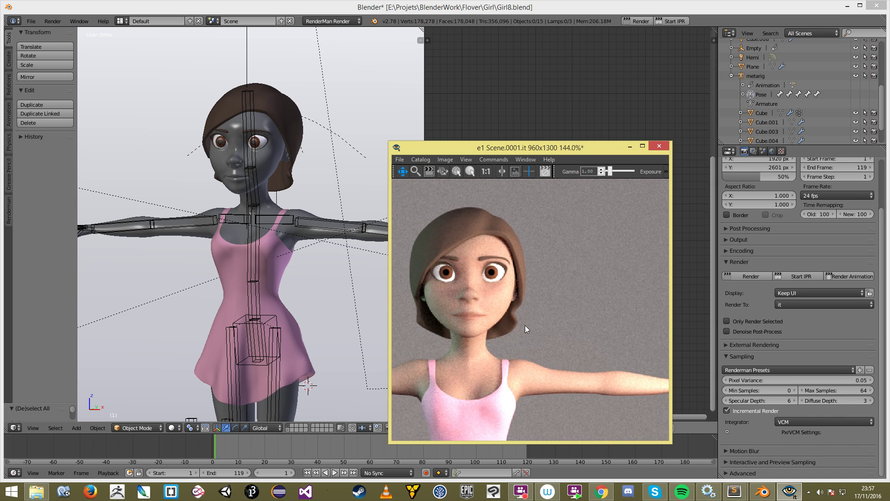
drag(452, 279, 562, 300)
scroll(521, 291, down, 3)
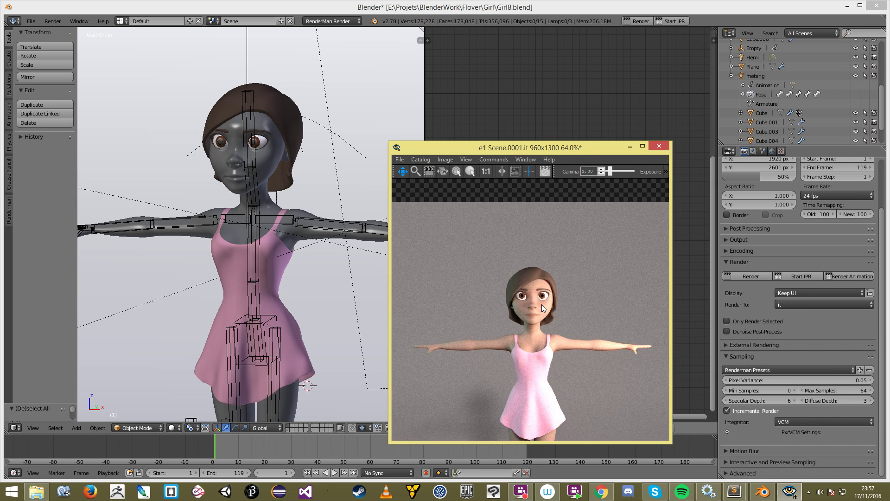
scroll(543, 265, up, 2)
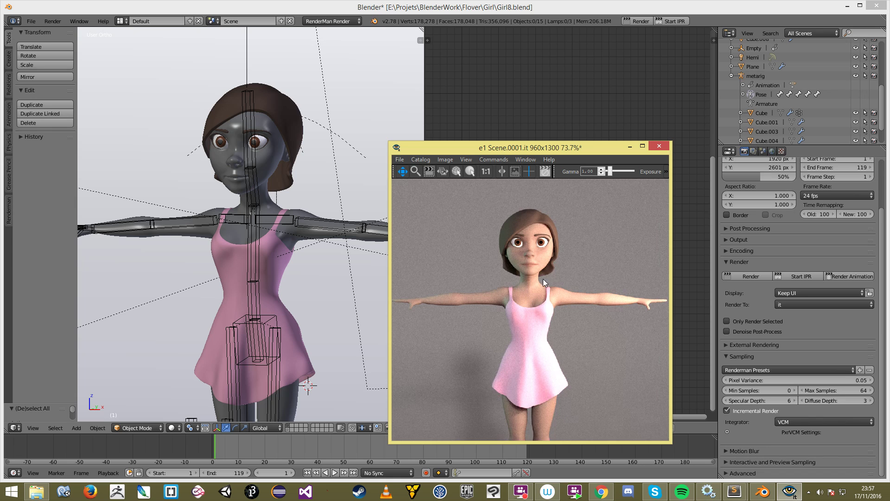
scroll(543, 279, up, 4)
drag(501, 284, 591, 358)
scroll(506, 297, up, 1)
drag(499, 292, 591, 335)
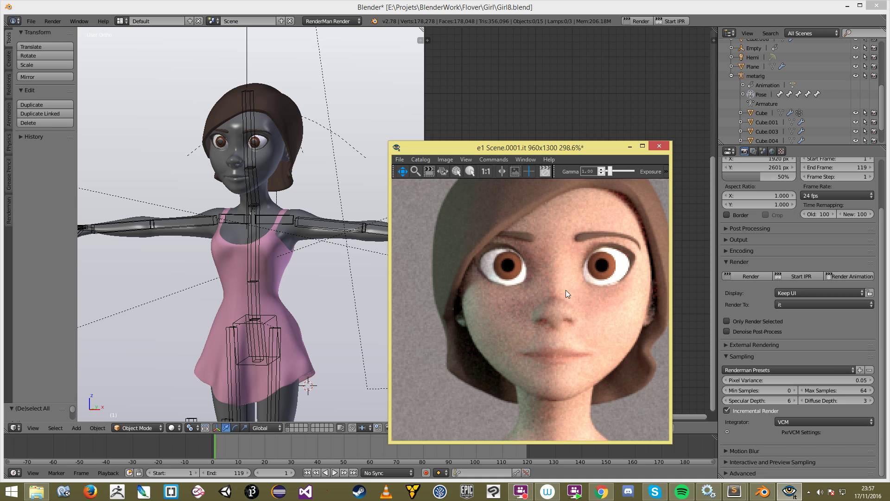
scroll(549, 316, down, 2)
scroll(568, 335, down, 1)
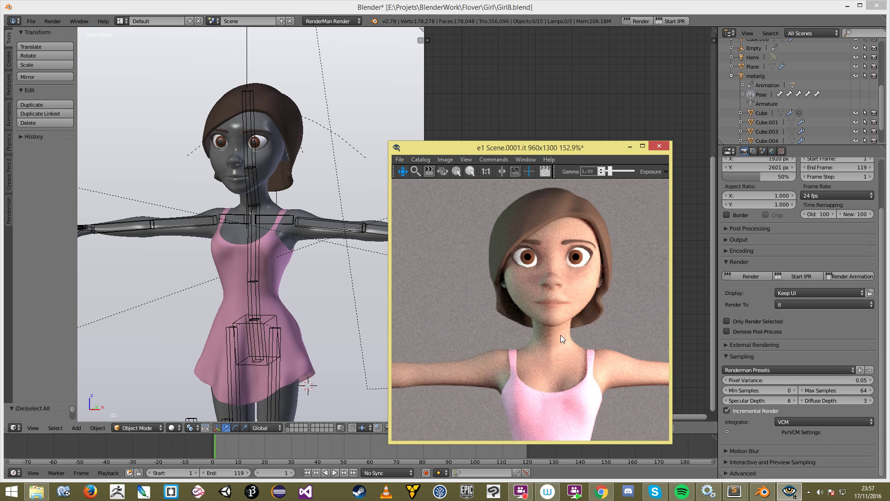
scroll(560, 334, up, 3)
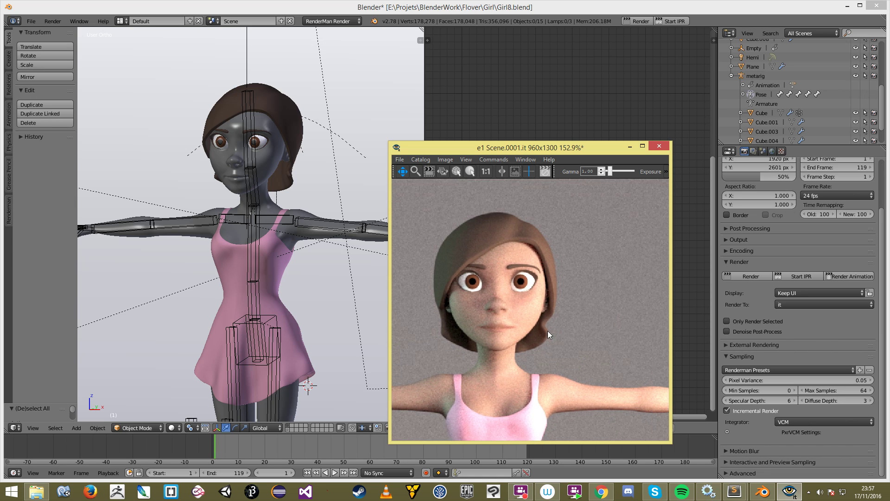
drag(507, 333, 525, 322)
scroll(510, 327, up, 2)
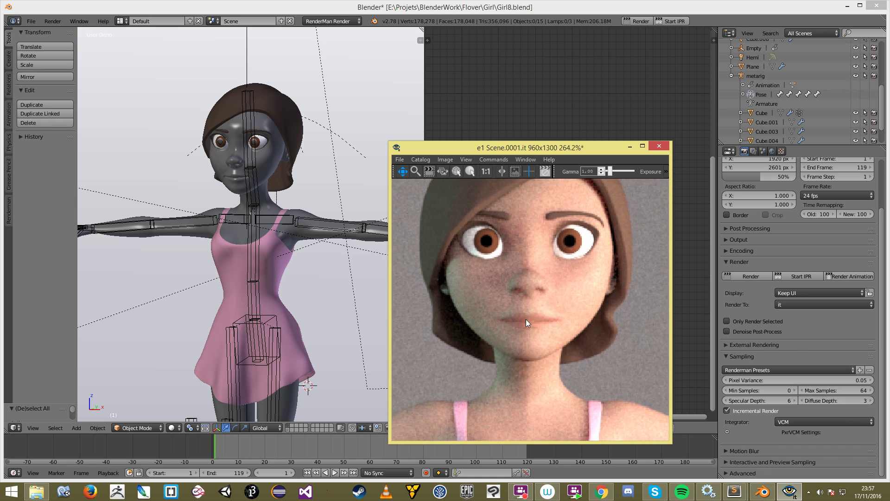
scroll(574, 366, down, 6)
scroll(575, 365, up, 2)
drag(575, 366, 484, 297)
scroll(492, 299, down, 2)
scroll(565, 304, down, 3)
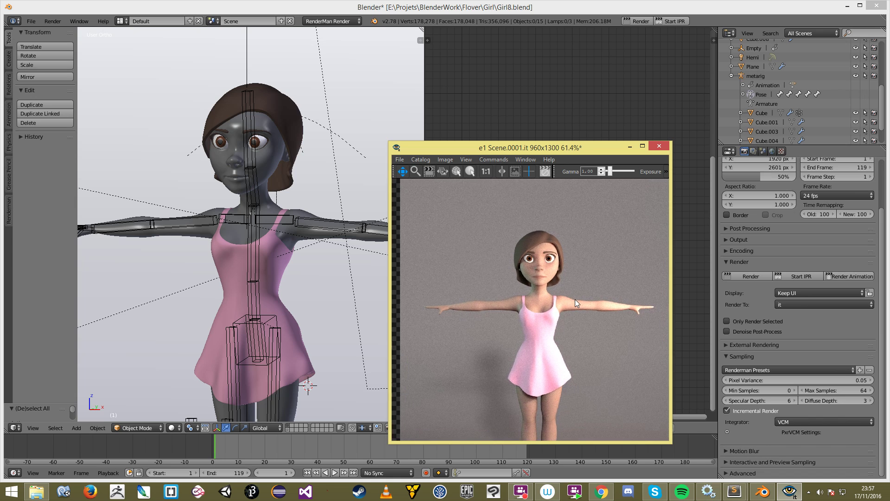
scroll(575, 301, up, 1)
Step: Open and close the RenderMan sampling presets list, keeping the sampling settings expanded
click(773, 370)
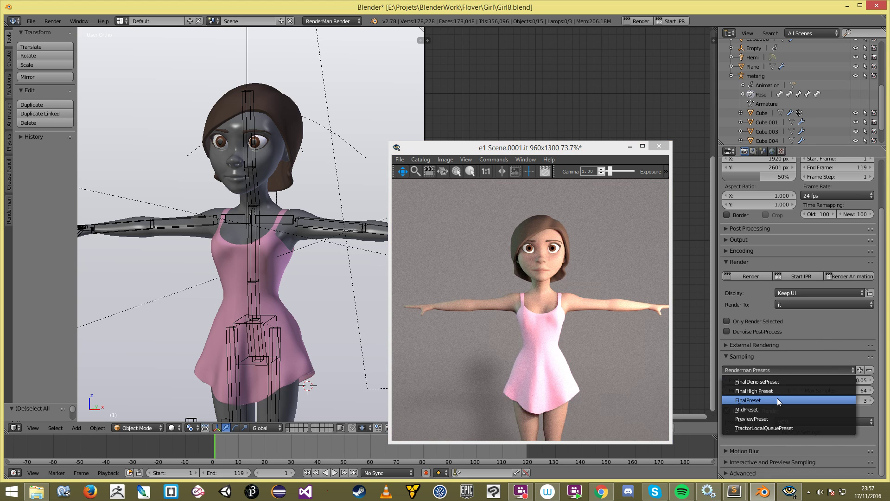
click(846, 354)
click(846, 355)
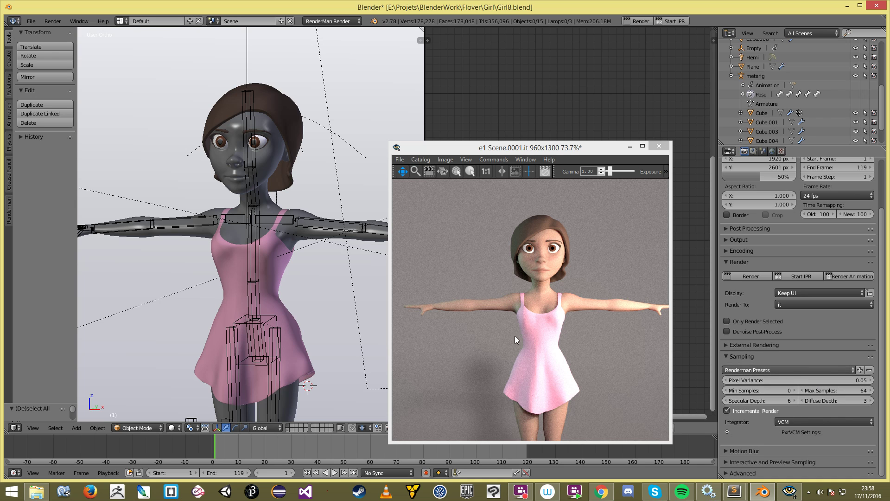
Step: Zoom and pan around the girl render in the render viewer
click(573, 307)
scroll(574, 307, down, 1)
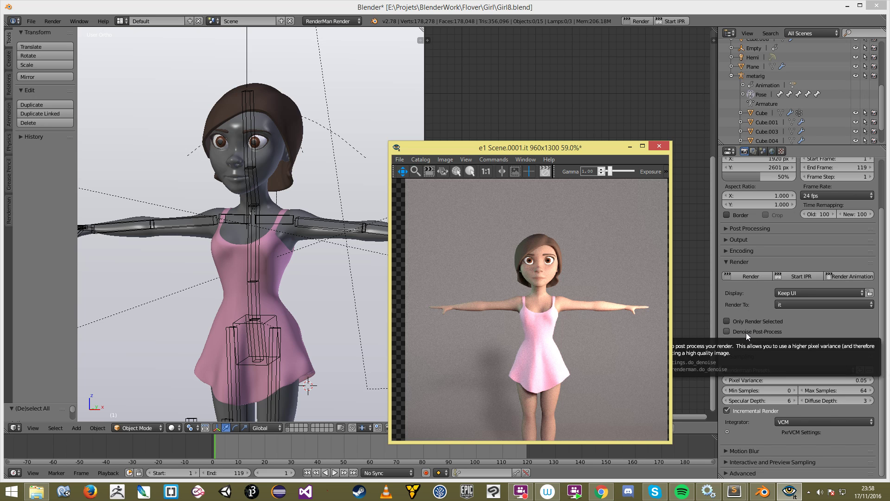
scroll(563, 320, up, 1)
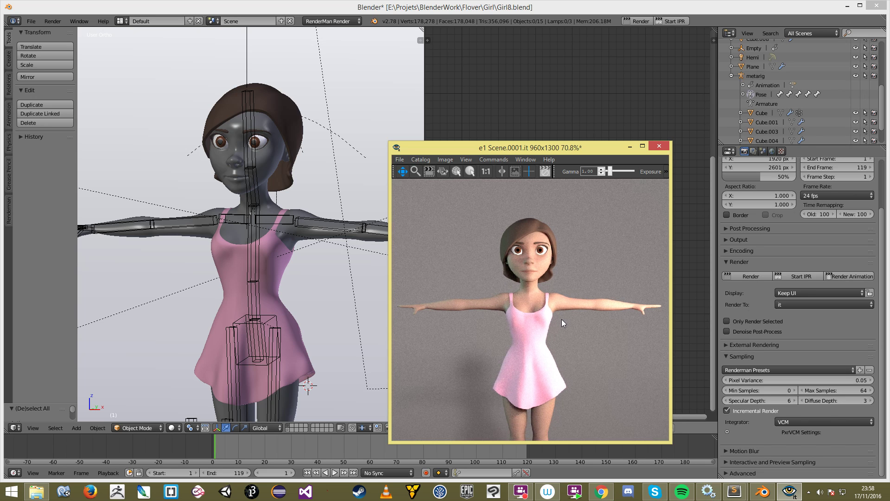
scroll(561, 319, down, 1)
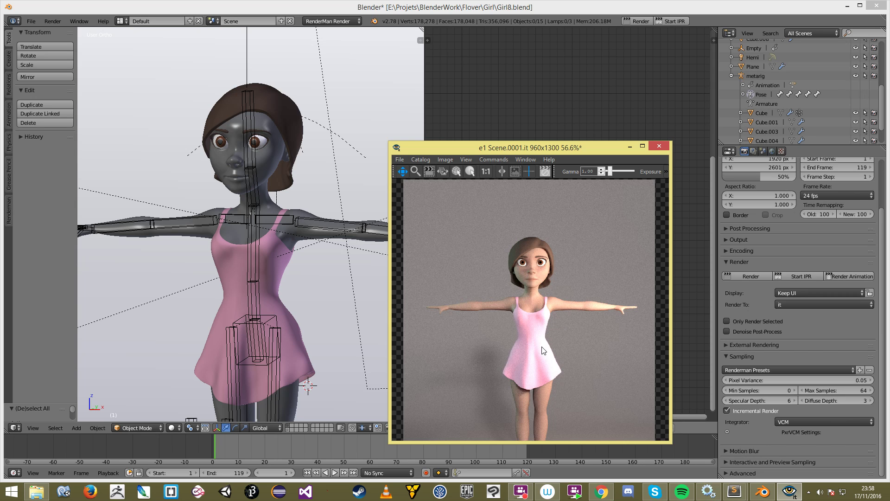
scroll(561, 288, up, 1)
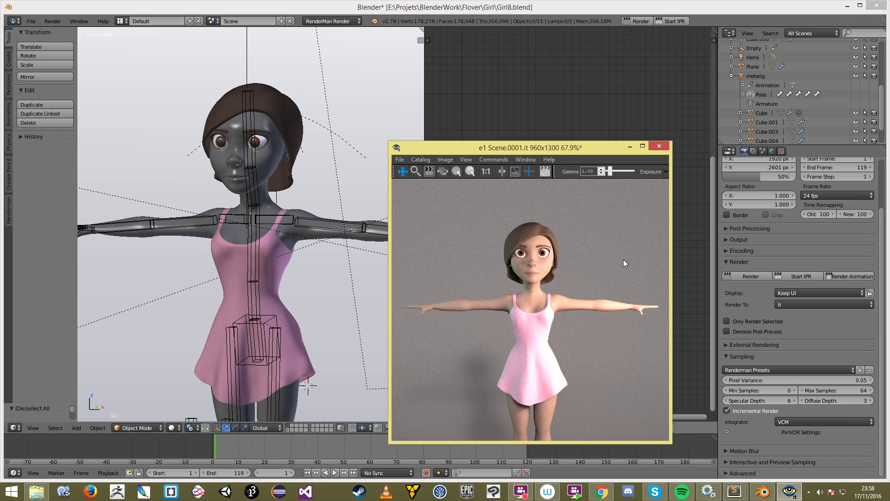
drag(609, 253, 610, 268)
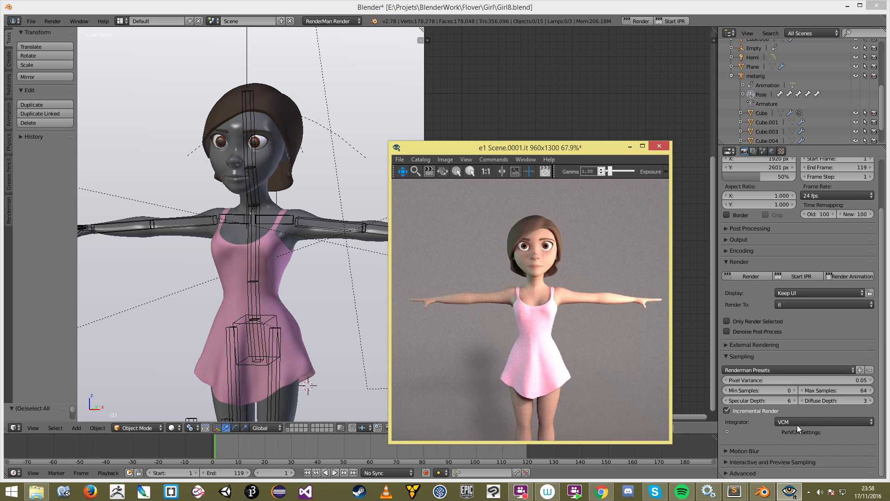
drag(594, 374, 587, 389)
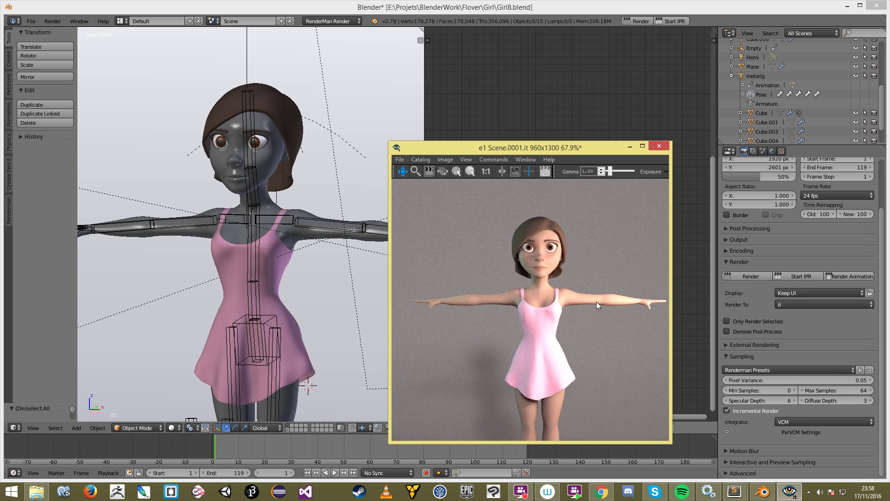
scroll(594, 307, down, 1)
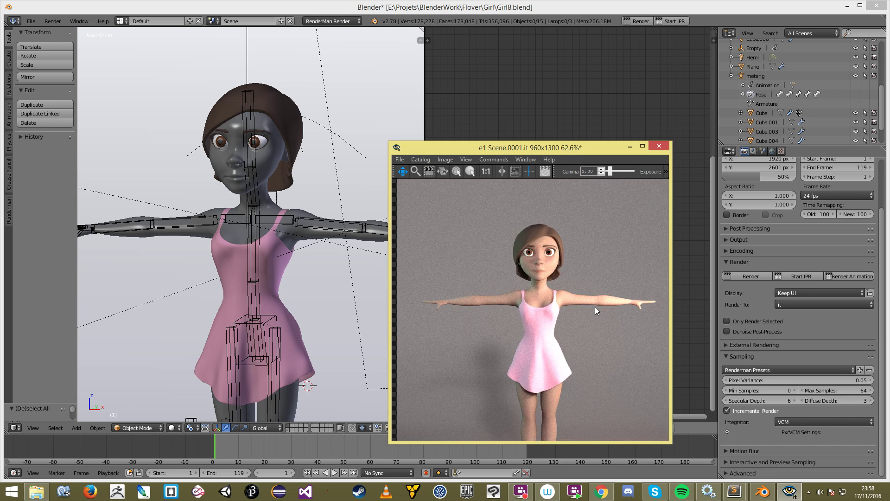
drag(597, 285, 592, 283)
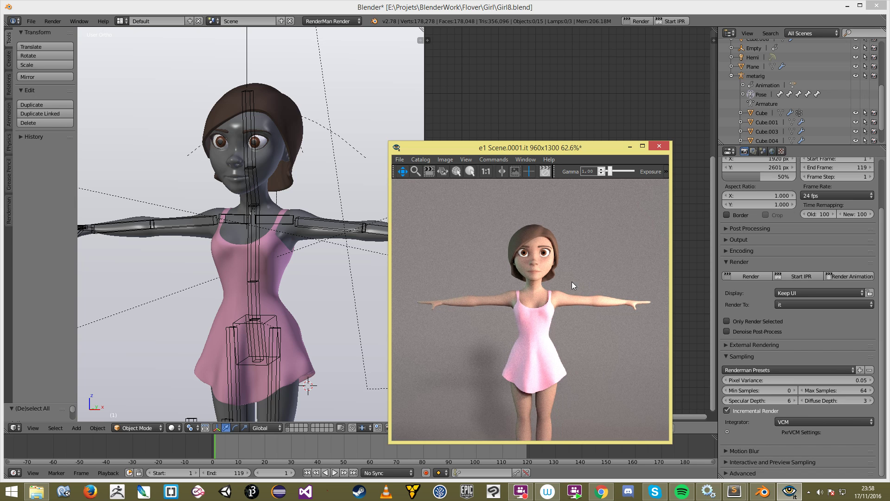
scroll(572, 281, up, 10)
scroll(571, 328, down, 3)
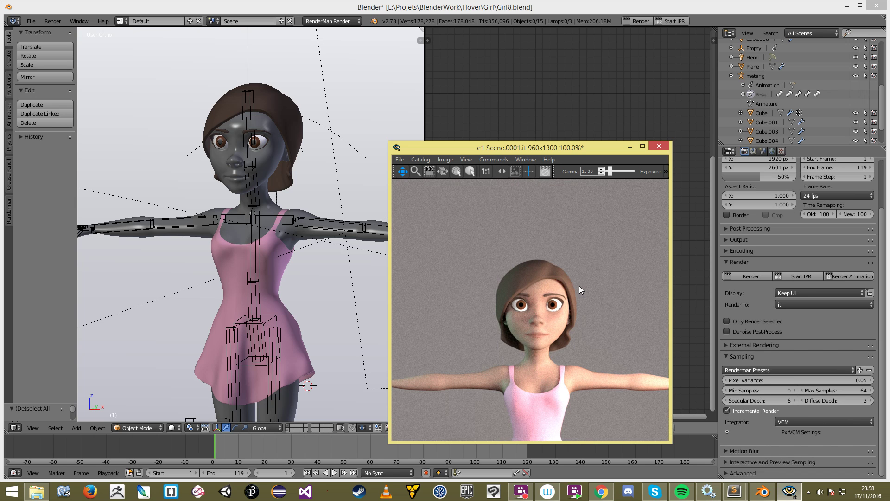
Step: Select the rig's PT.L bone to enter Pose Mode, then cancel the grab
middle_drag(256, 238, 354, 281)
scroll(240, 261, down, 5)
scroll(355, 281, up, 4)
scroll(236, 367, down, 2)
right_click(247, 373)
right_click(242, 372)
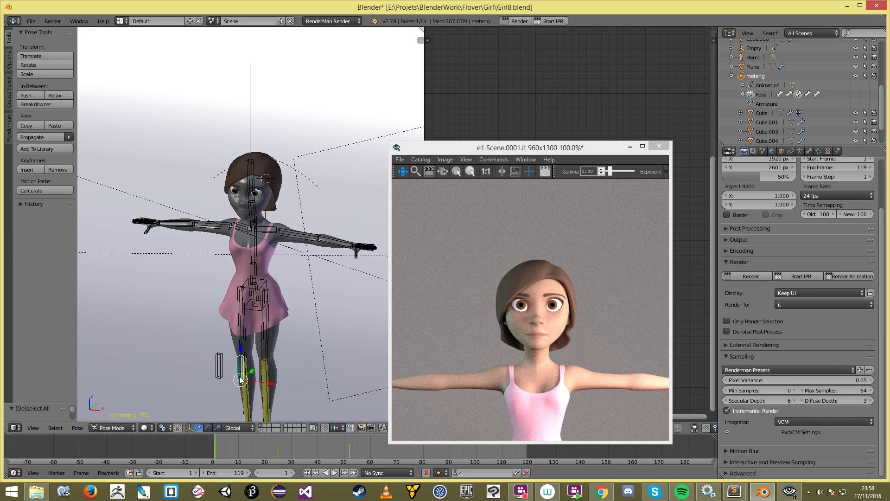
middle_drag(243, 375, 257, 374)
key(g)
right_click(288, 378)
Step: Deselect all bones of the rig and pan the render to show the girl's body
key(a)
key(a)
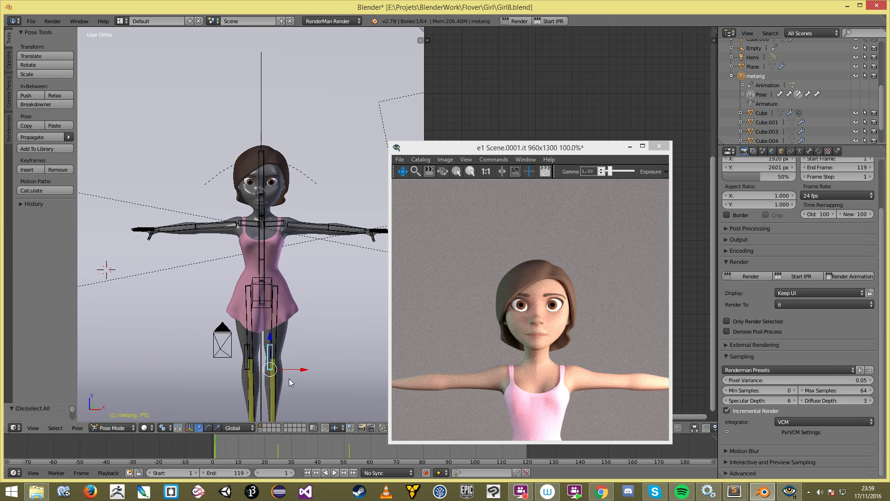
scroll(290, 374, down, 5)
key(a)
scroll(266, 336, up, 5)
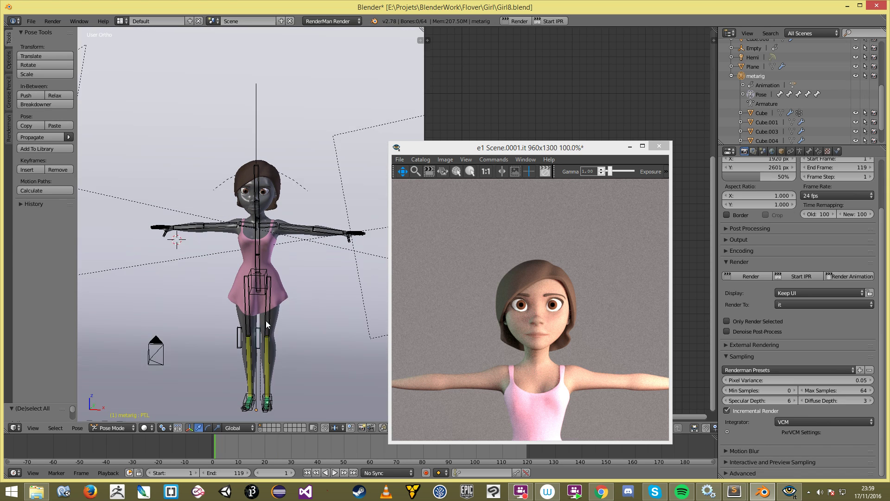
scroll(490, 327, down, 1)
scroll(525, 329, down, 1)
drag(525, 329, 526, 283)
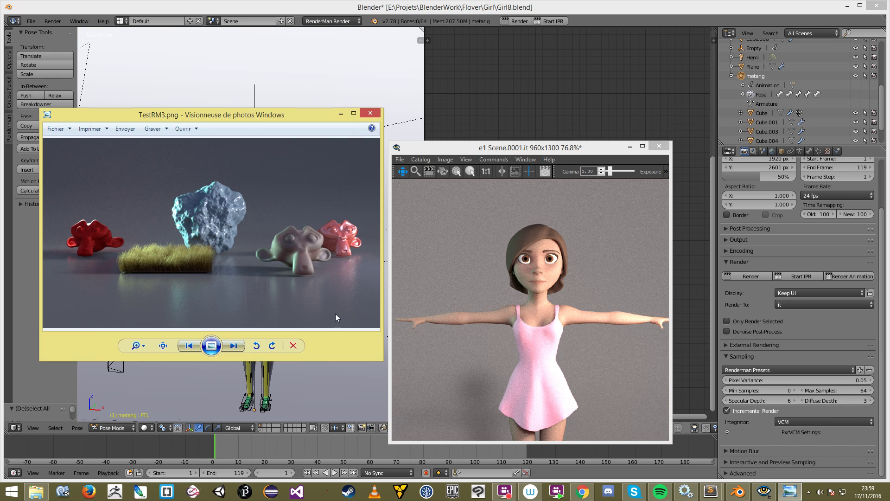
Step: Resize the TestRM3.png window and move the girl render window to the right
mouse_move(377, 359)
mouse_down()
mouse_move(377, 382)
mouse_move(447, 376)
mouse_move(374, 371)
mouse_up()
drag(548, 150, 637, 132)
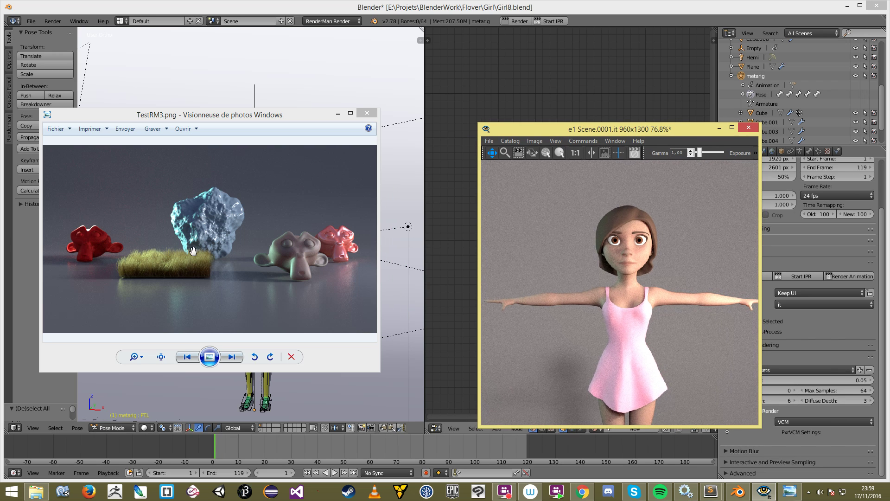